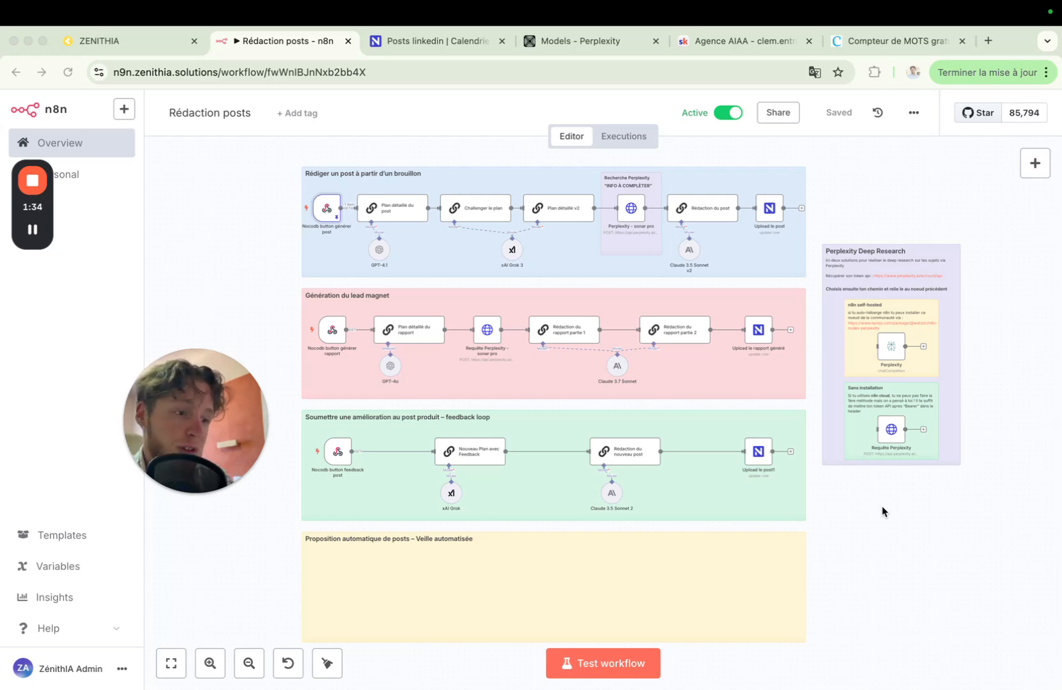
scroll(688, 449, "up", 3)
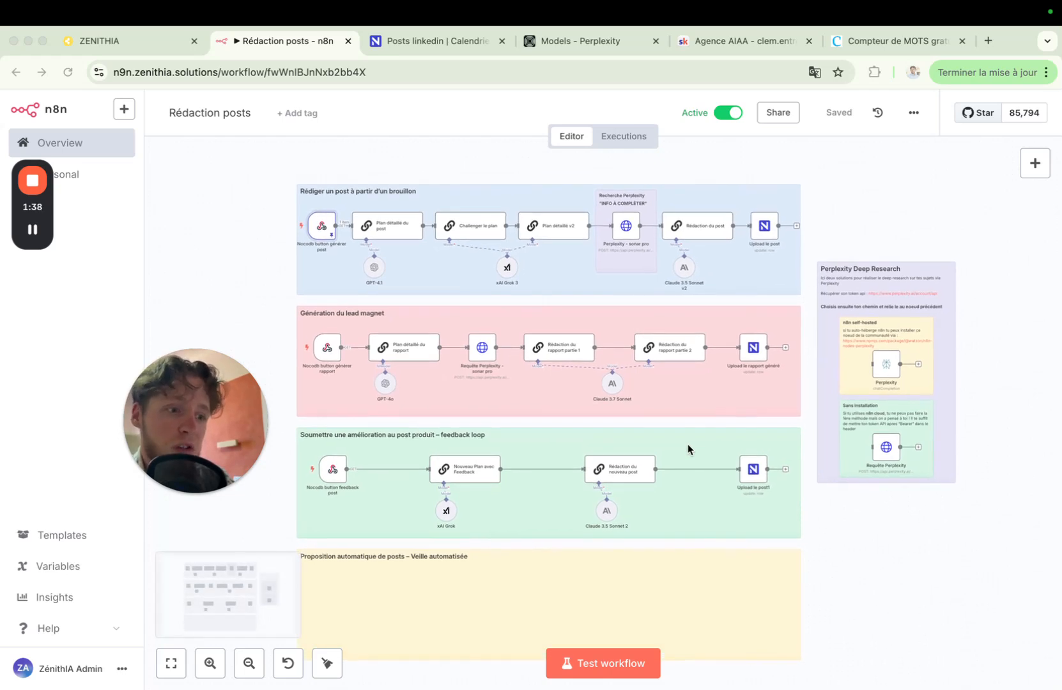
scroll(688, 450, "up", 1)
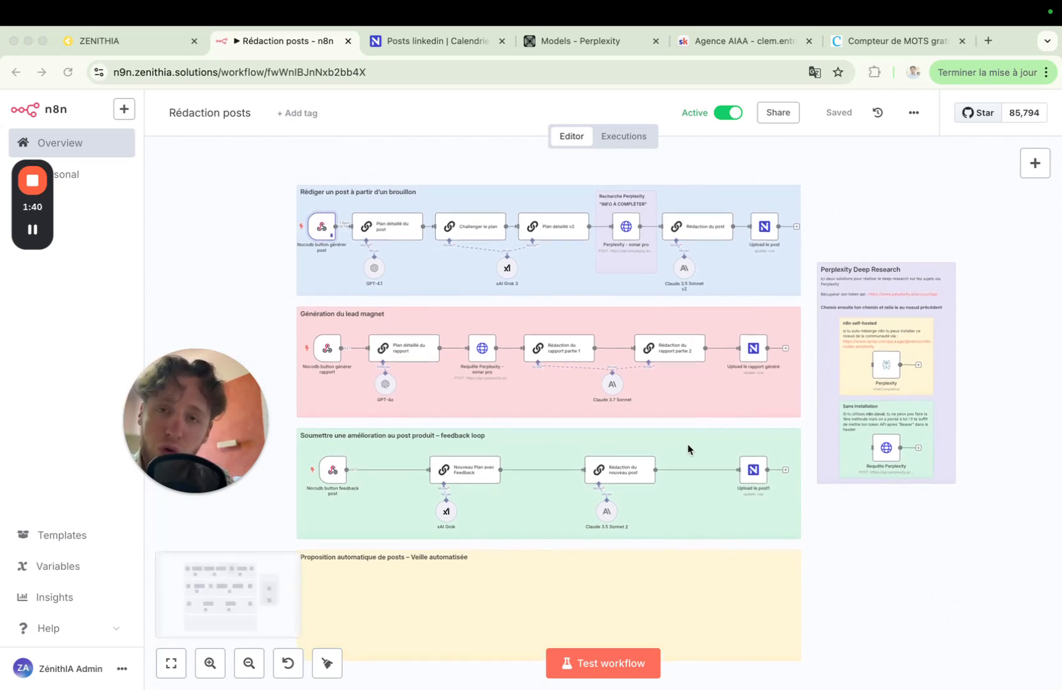
scroll(688, 449, "down", 2)
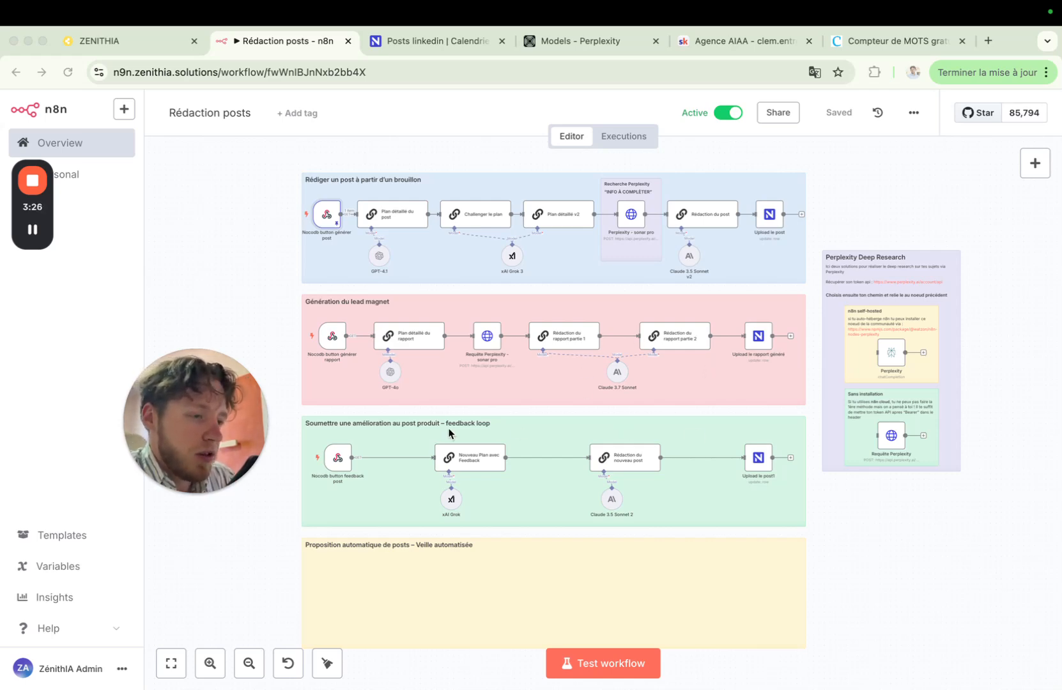
left_click_drag(194, 420, 196, 376)
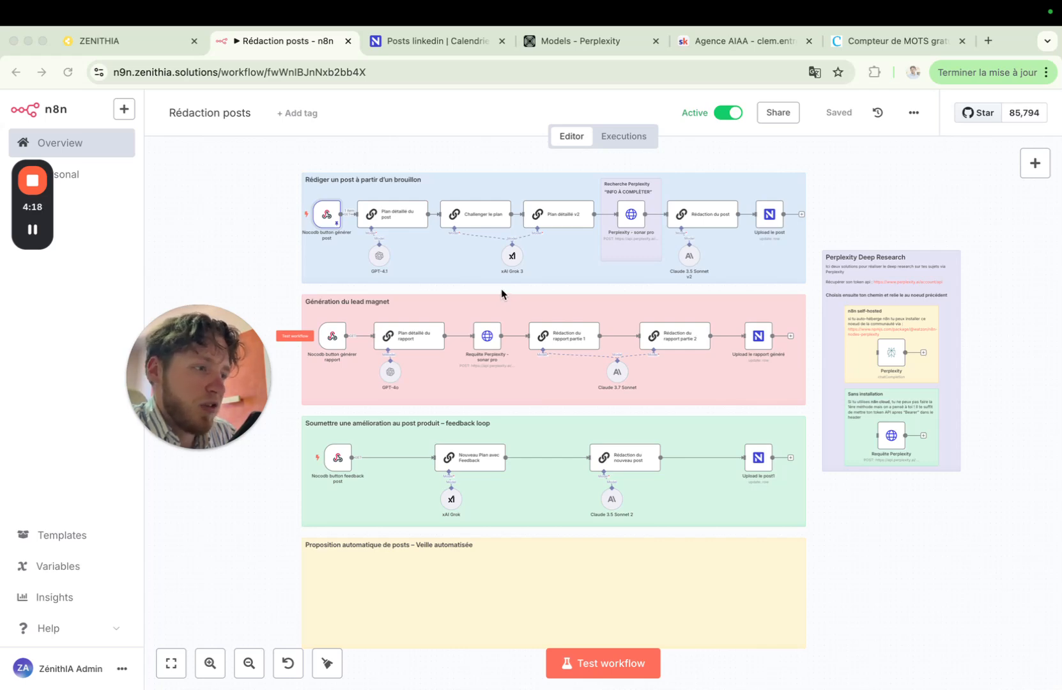
left_click(449, 279)
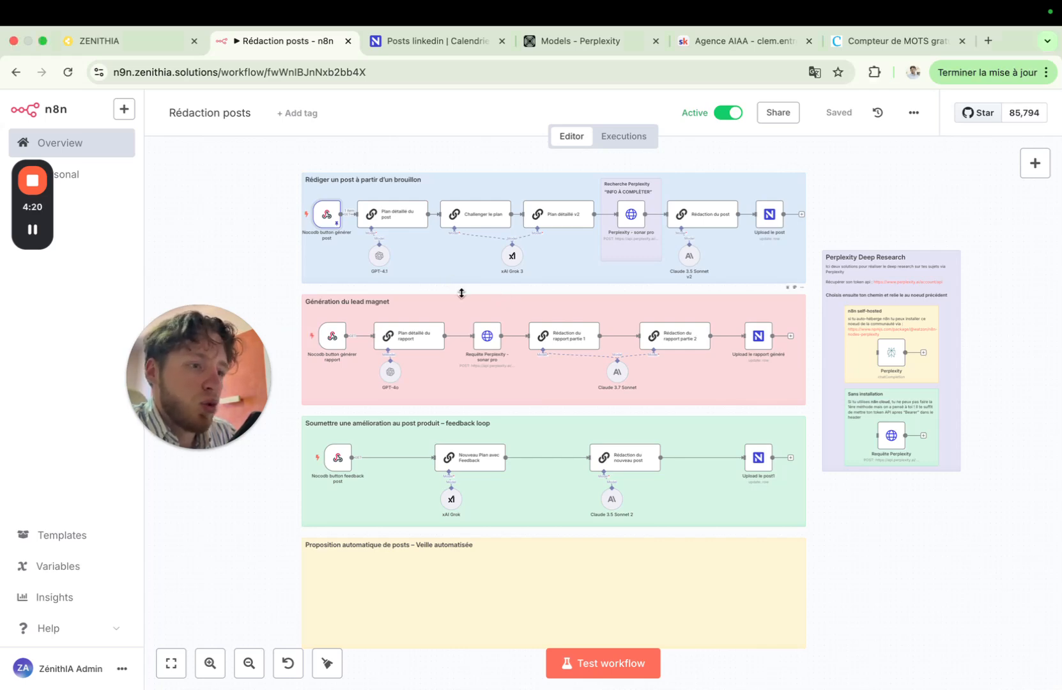
Examine the workflow section that writes a post from a draft, alongside the Posts linkedin table in NocoDB
scroll(461, 293, "up", 3)
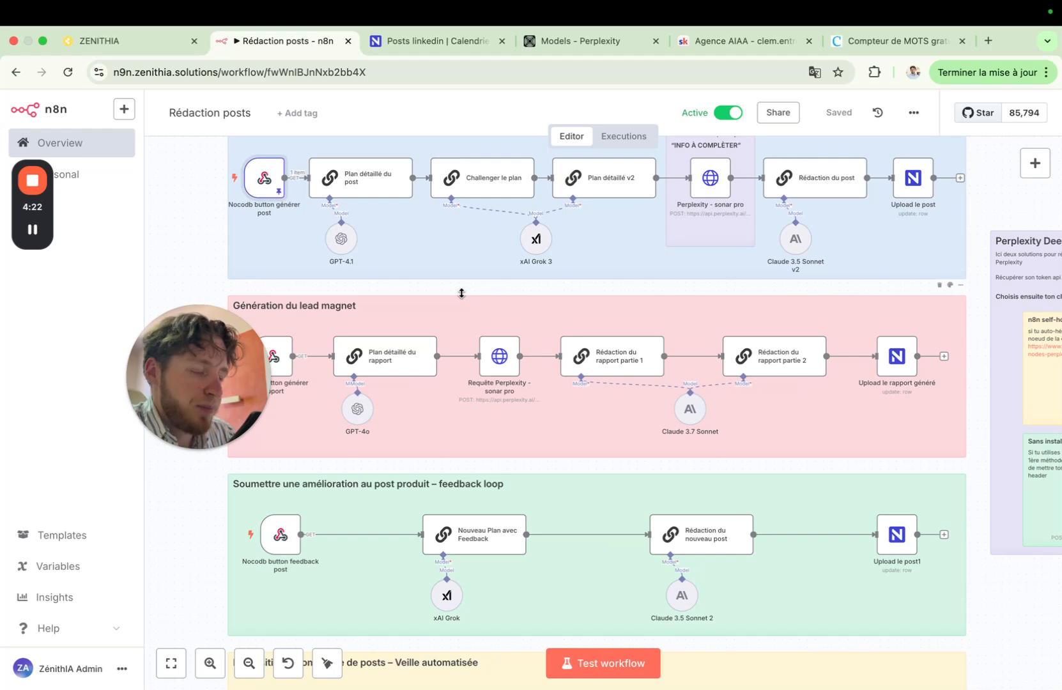
scroll(529, 306, "up", 2)
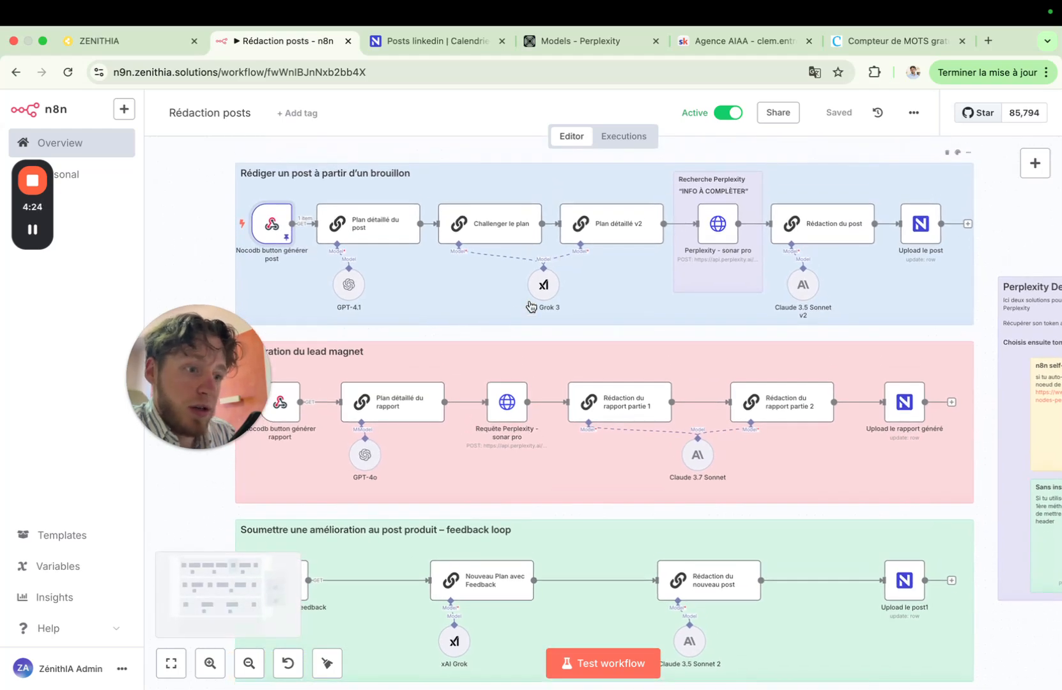
left_click_drag(218, 369, 141, 363)
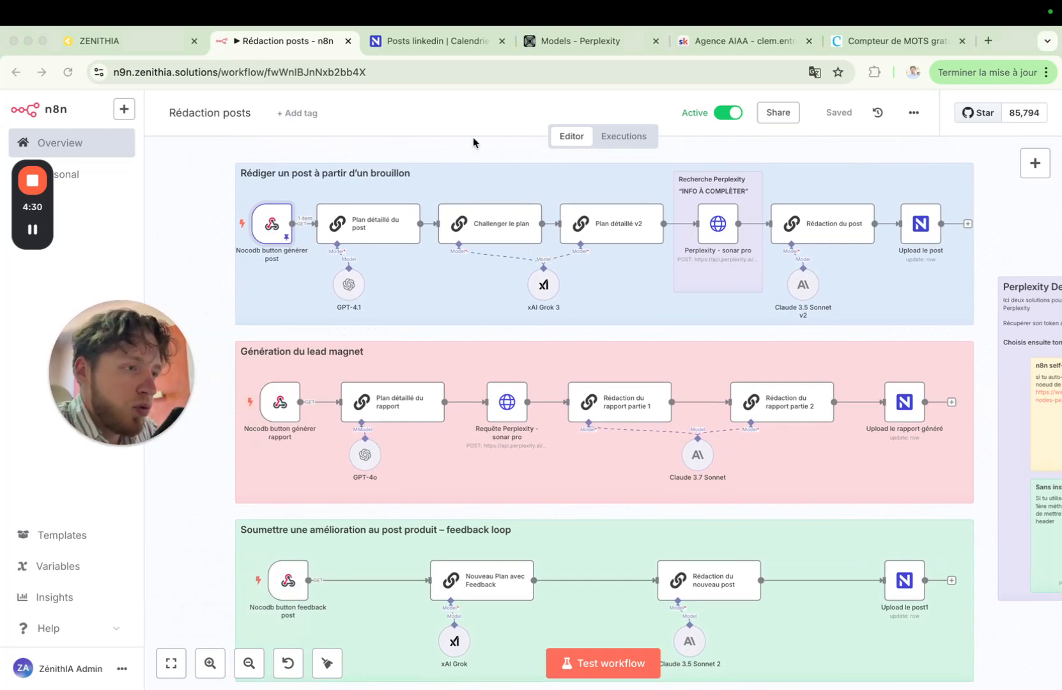
left_click(418, 41)
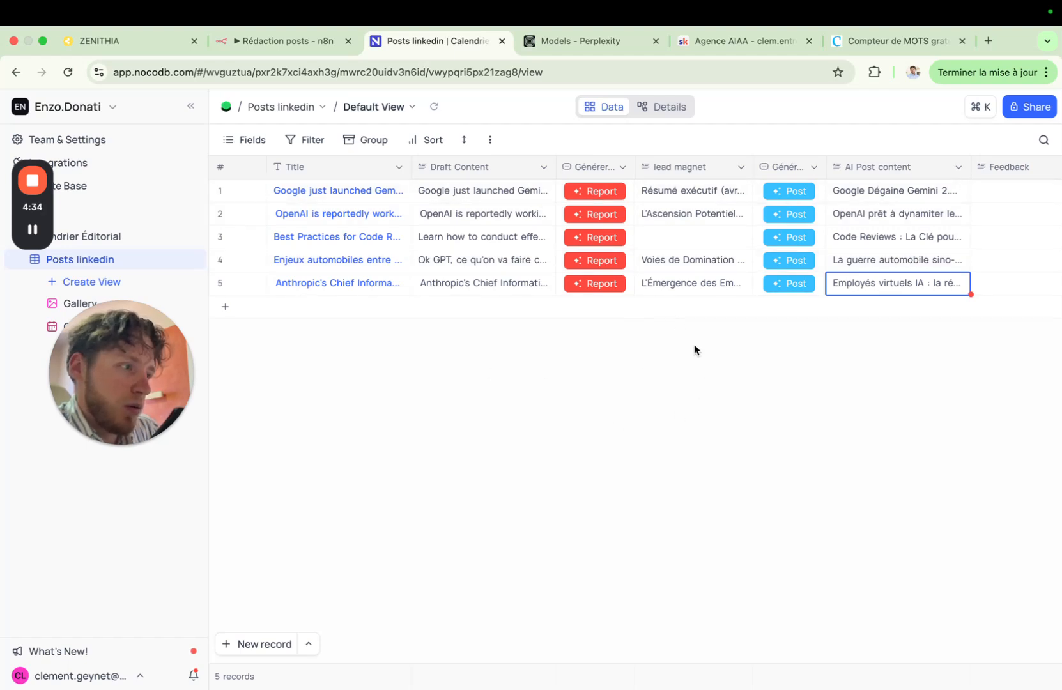
scroll(680, 261, "right", 2)
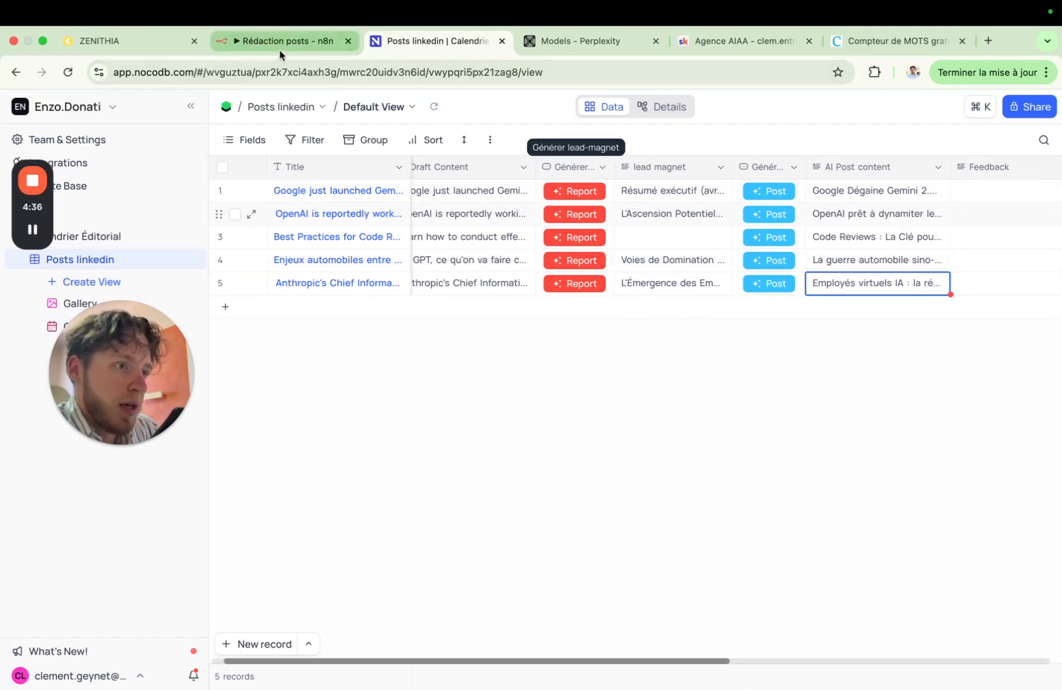
left_click(280, 43)
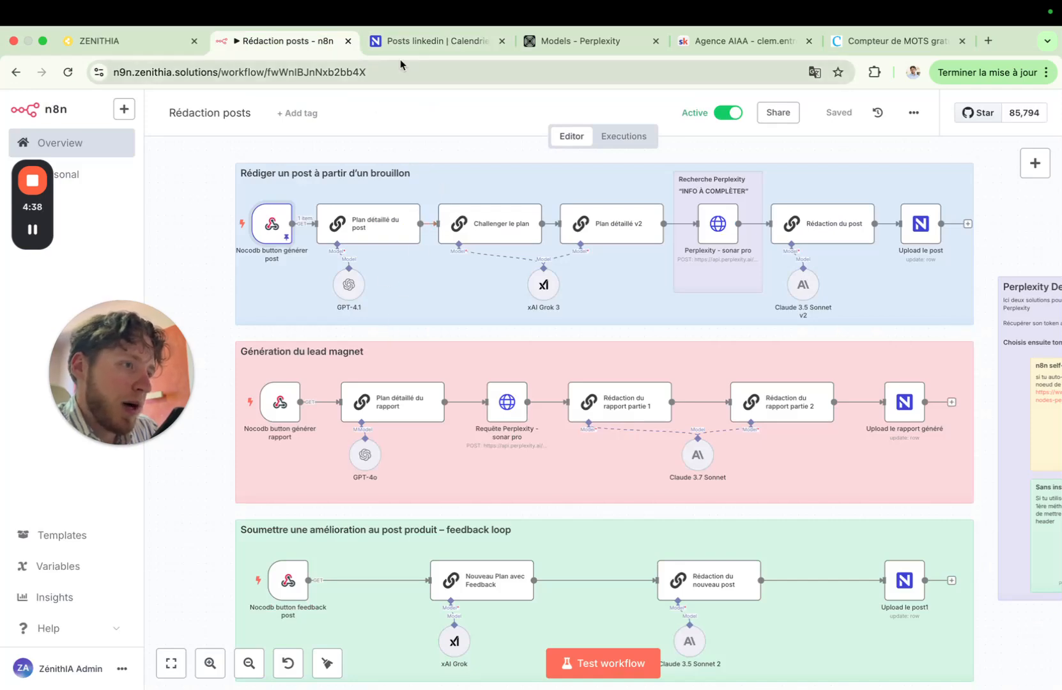
Switch to NocoDB's Posts linkedin table, view the full Draft Content of the Anthropic record in row 5, and close it
left_click(414, 40)
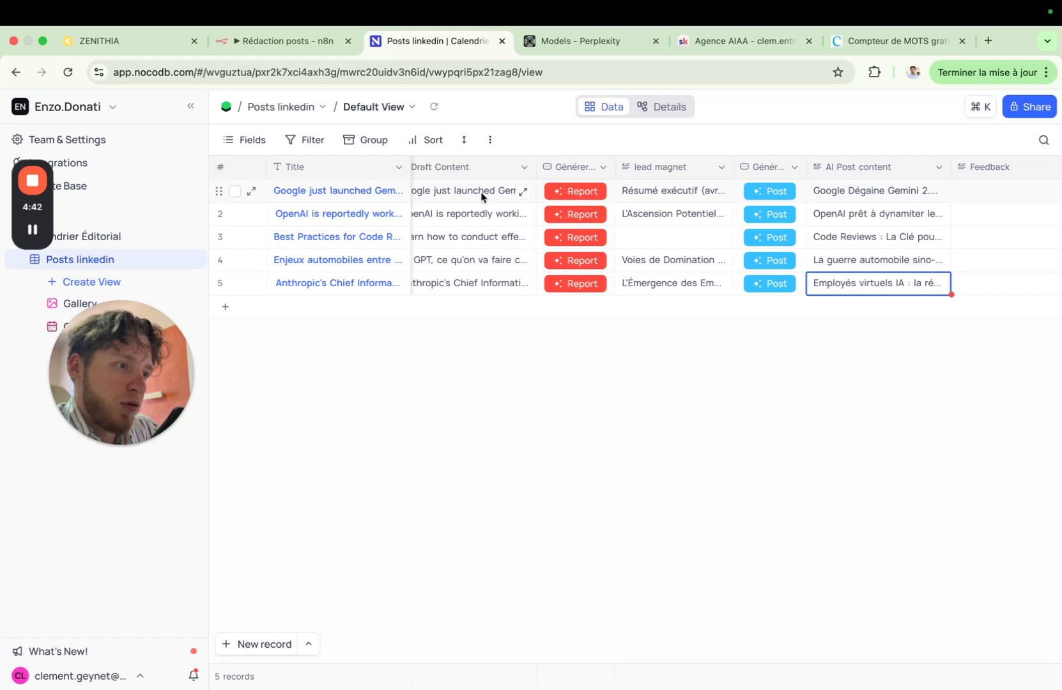
double_click(519, 283)
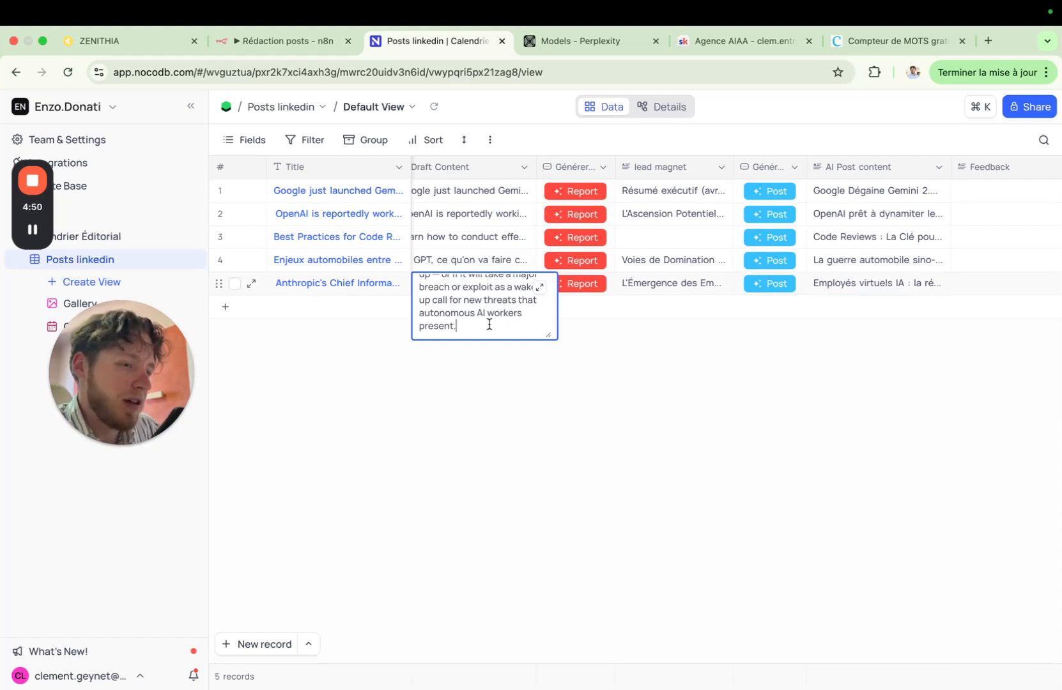
left_click(543, 287)
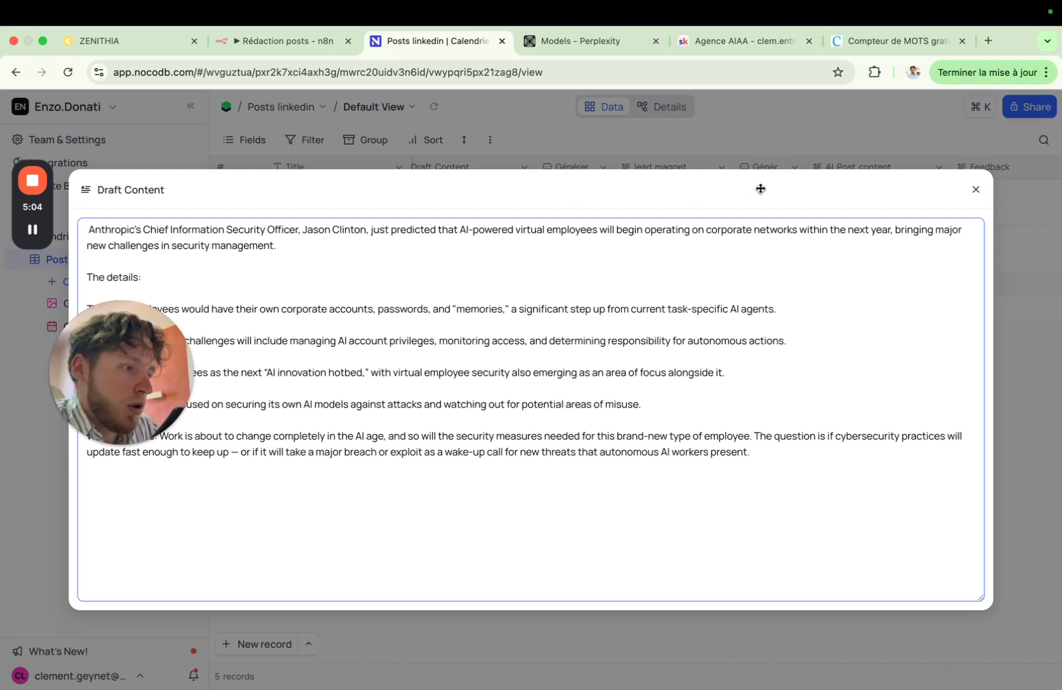
left_click(722, 136)
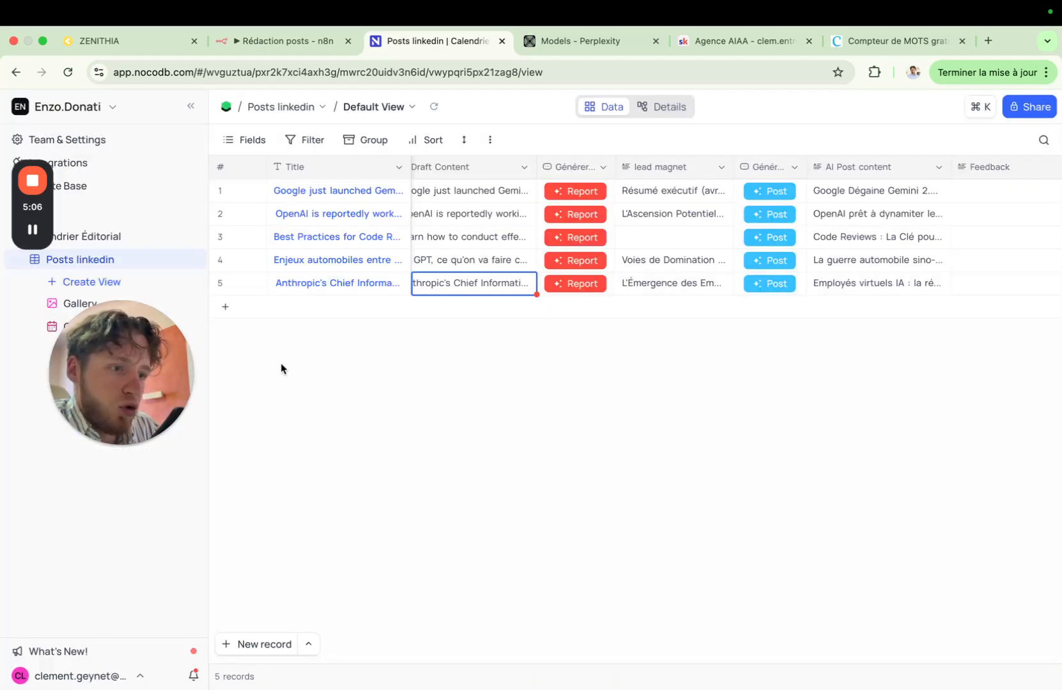
Reopen the expanded Draft Content of row 5, read the source text through to the end, and close it
left_click_drag(354, 452, 239, 438)
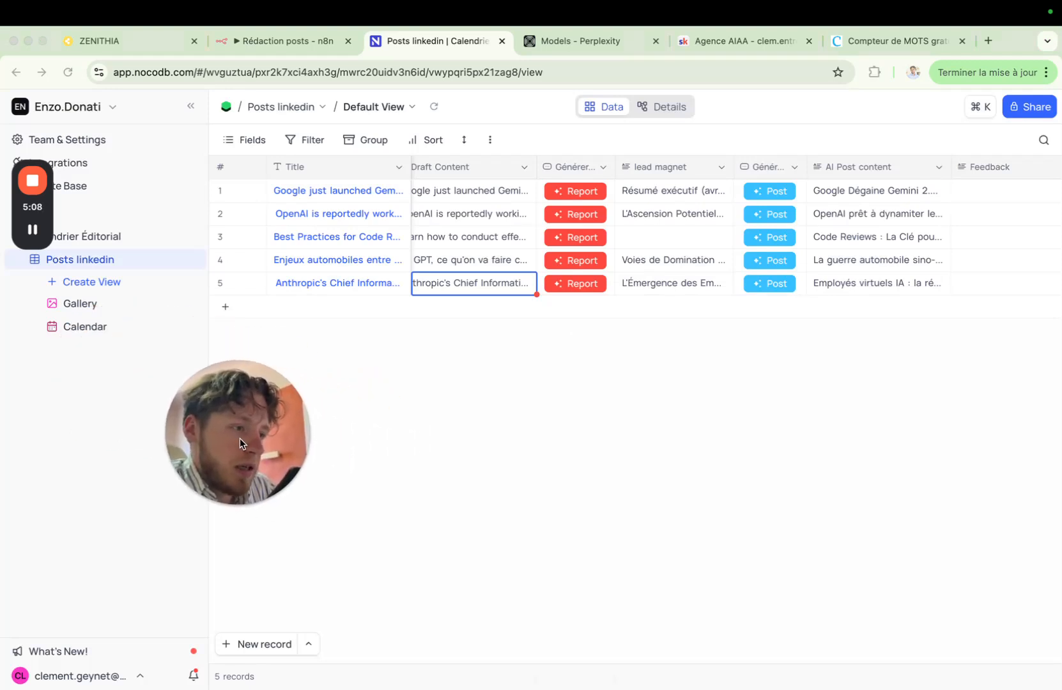
left_click_drag(34, 206, 1017, 5)
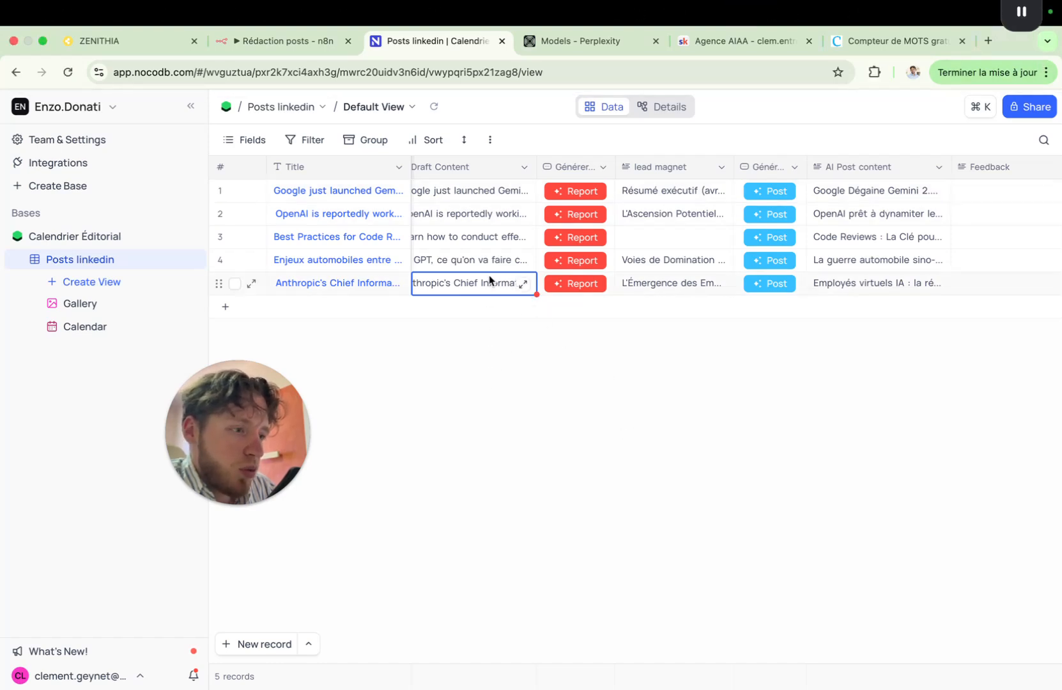
double_click(522, 290)
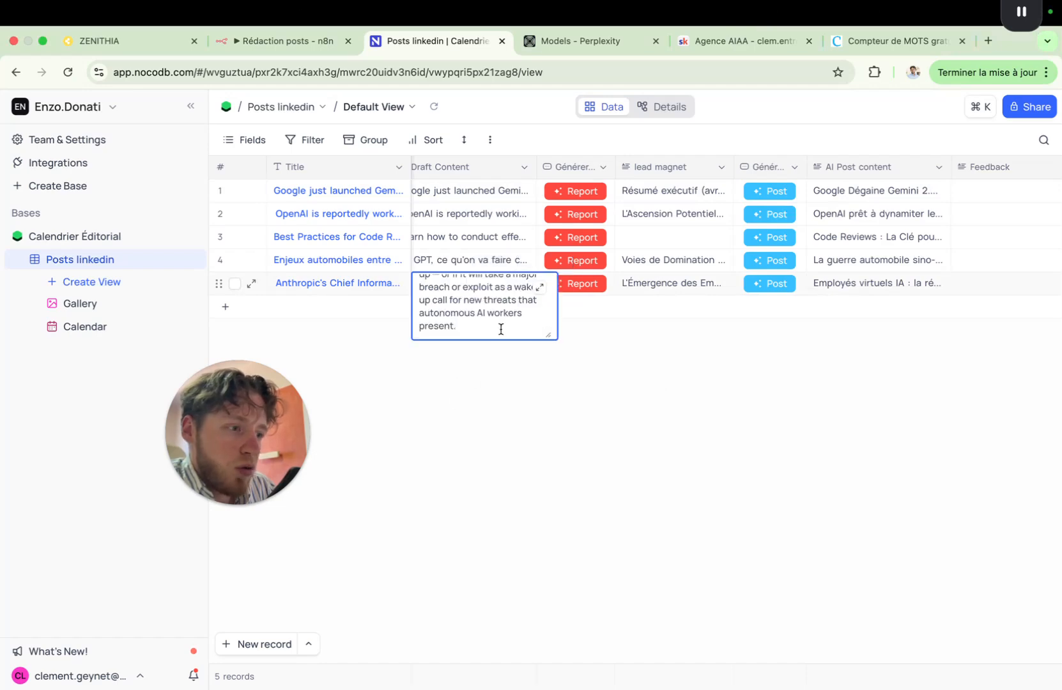
left_click(540, 287)
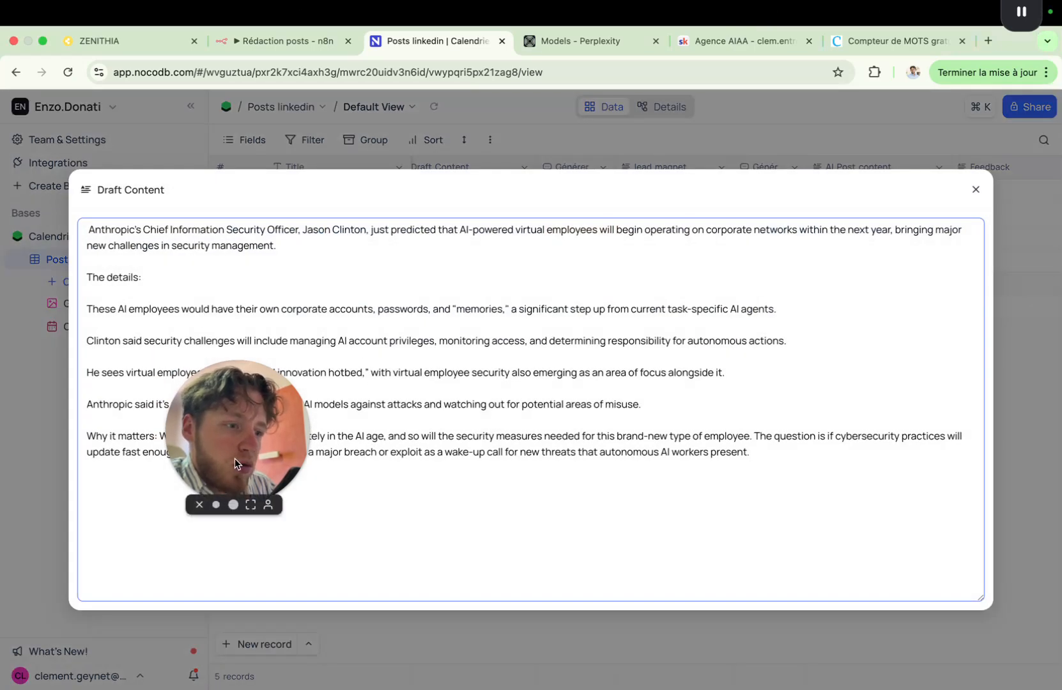
left_click_drag(191, 532, 156, 582)
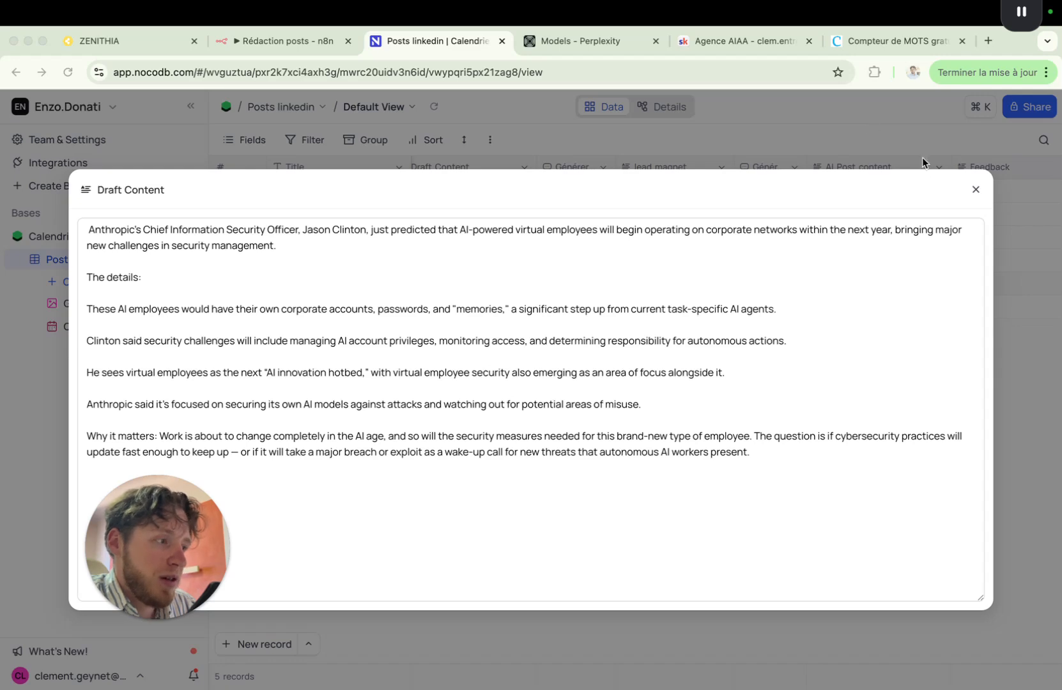
left_click(975, 190)
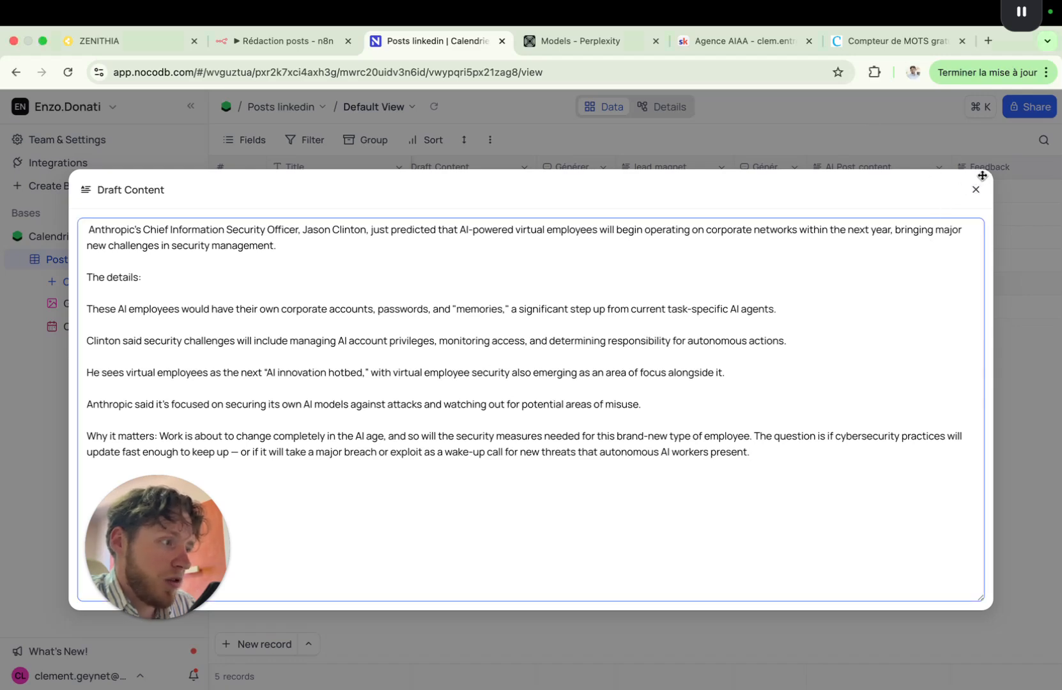
left_click(976, 191)
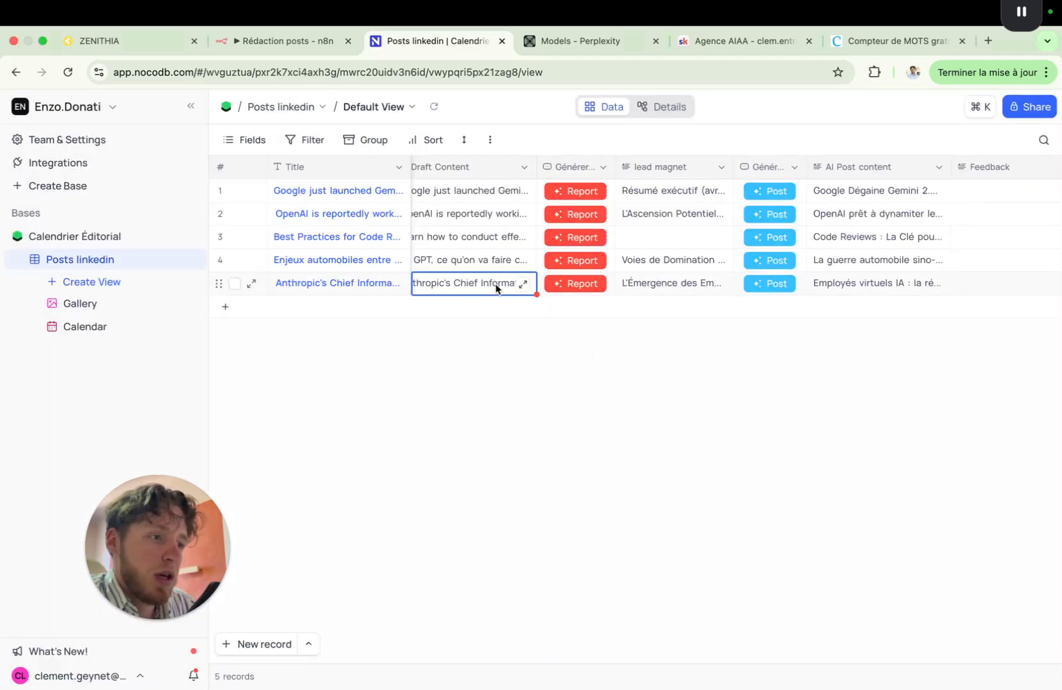
Switch to the Rédaction posts workflow in n8n and review its draft-to-post, lead magnet and feedback loop sections
left_click(279, 41)
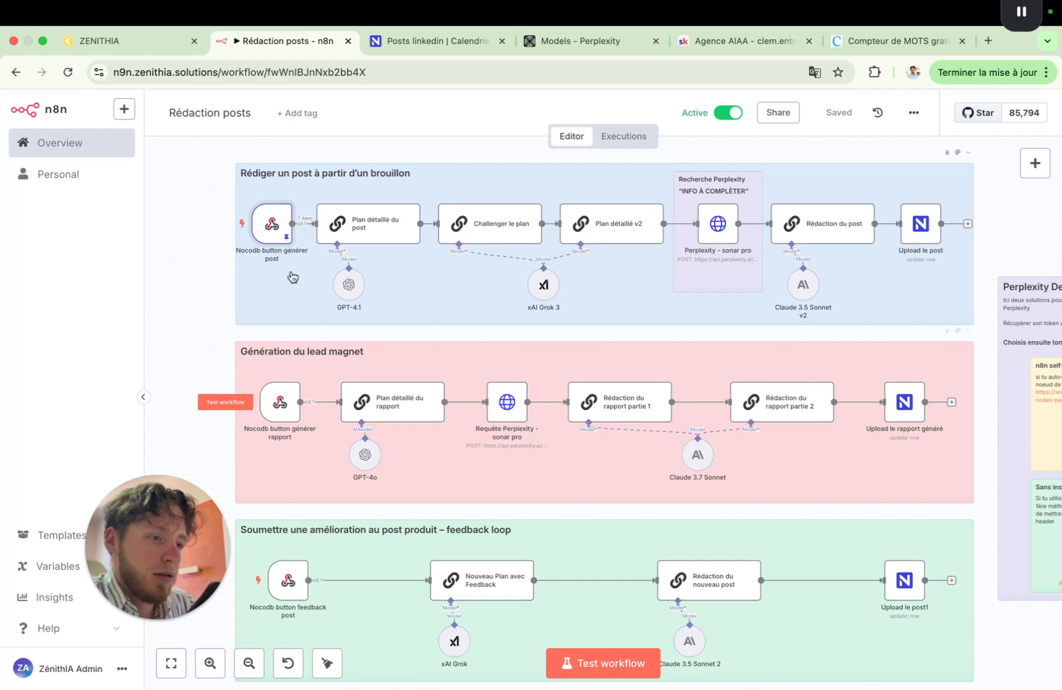
left_click(434, 41)
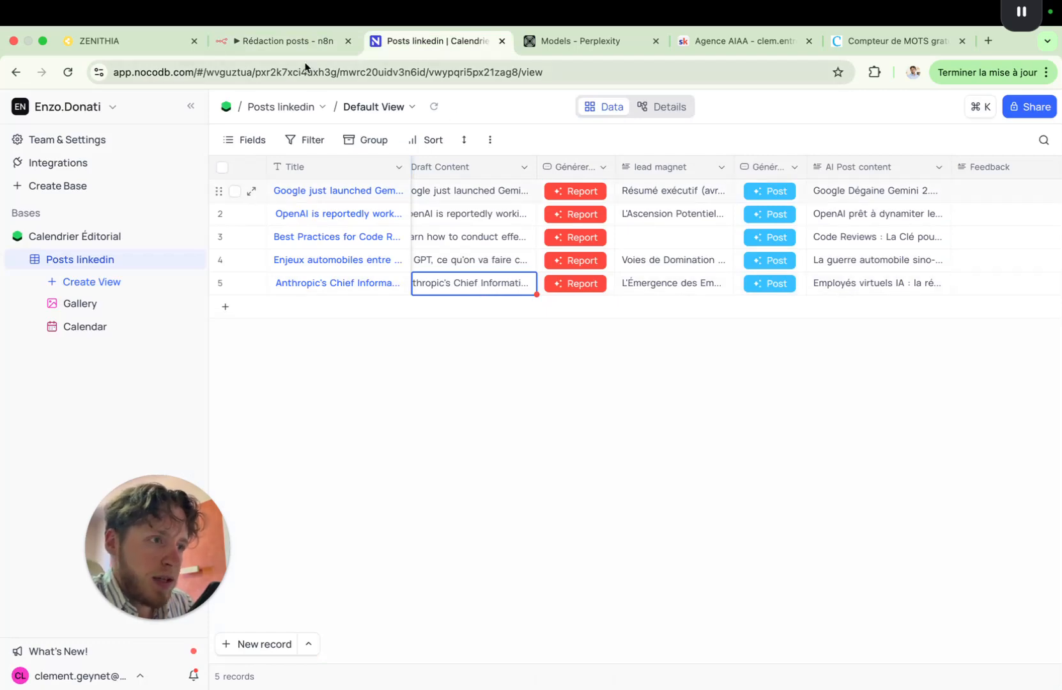
left_click(285, 41)
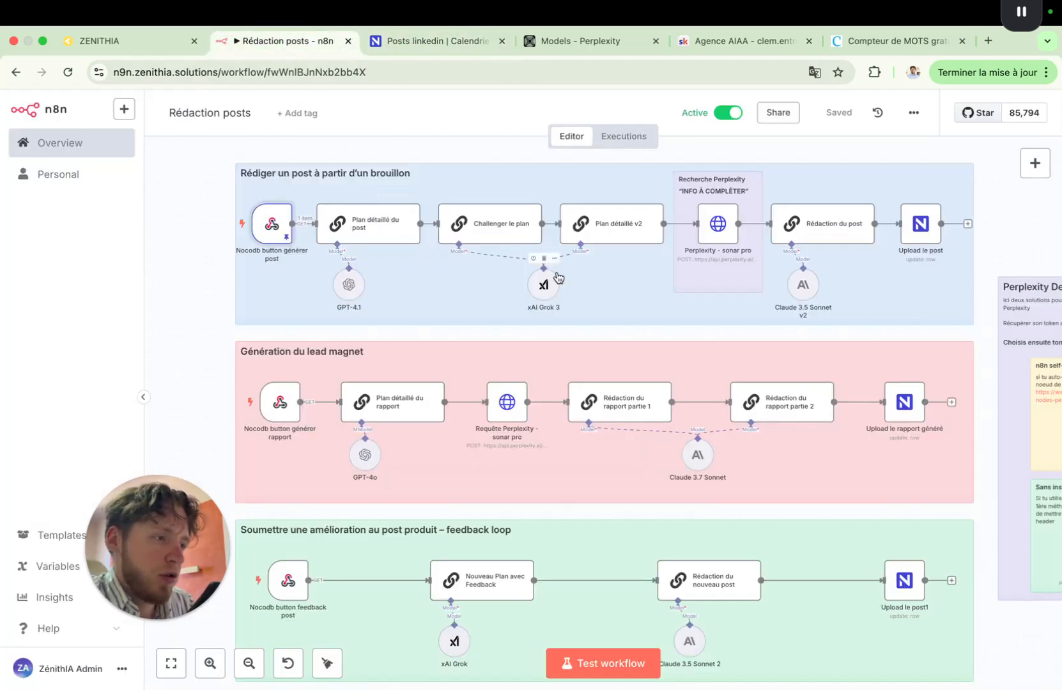
scroll(695, 407, "down", 3)
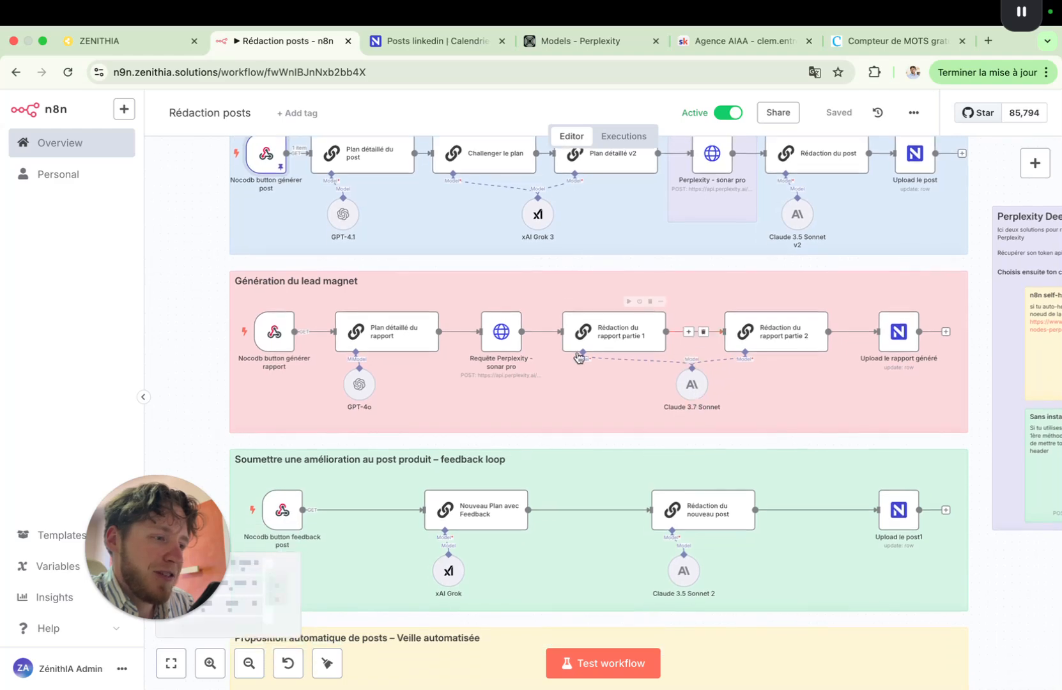
scroll(674, 434, "right", 1)
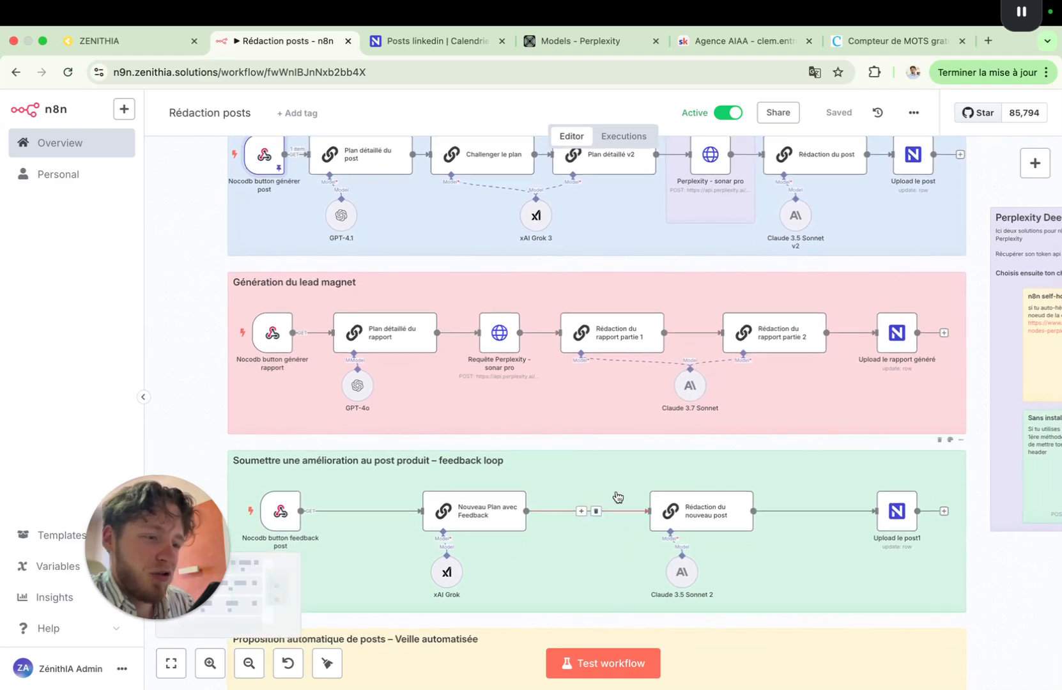
scroll(615, 505, "up", 5)
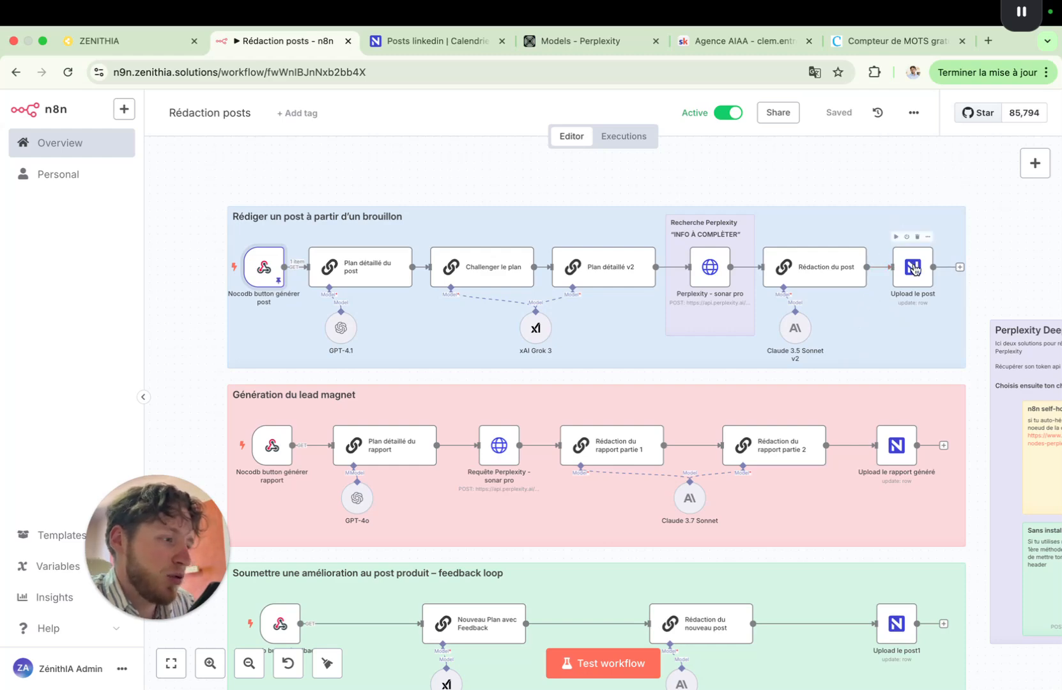
In NocoDB's Posts linkedin table, expand the AI Post content of row 5 and read the generated post from title to hashtags
left_click(440, 48)
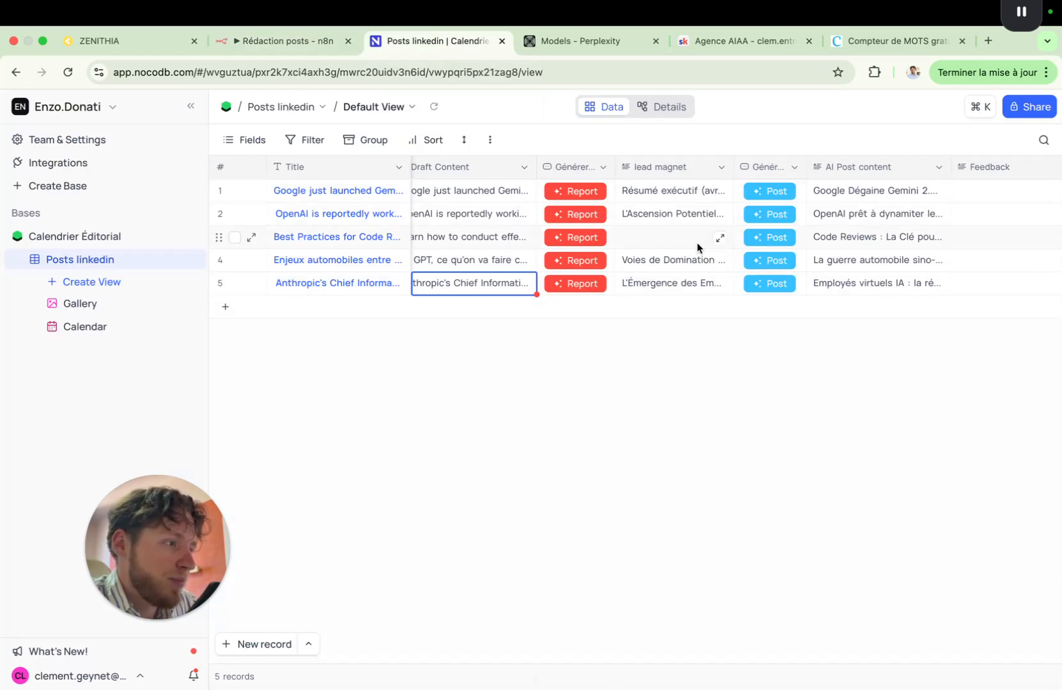
scroll(698, 248, "right", 3)
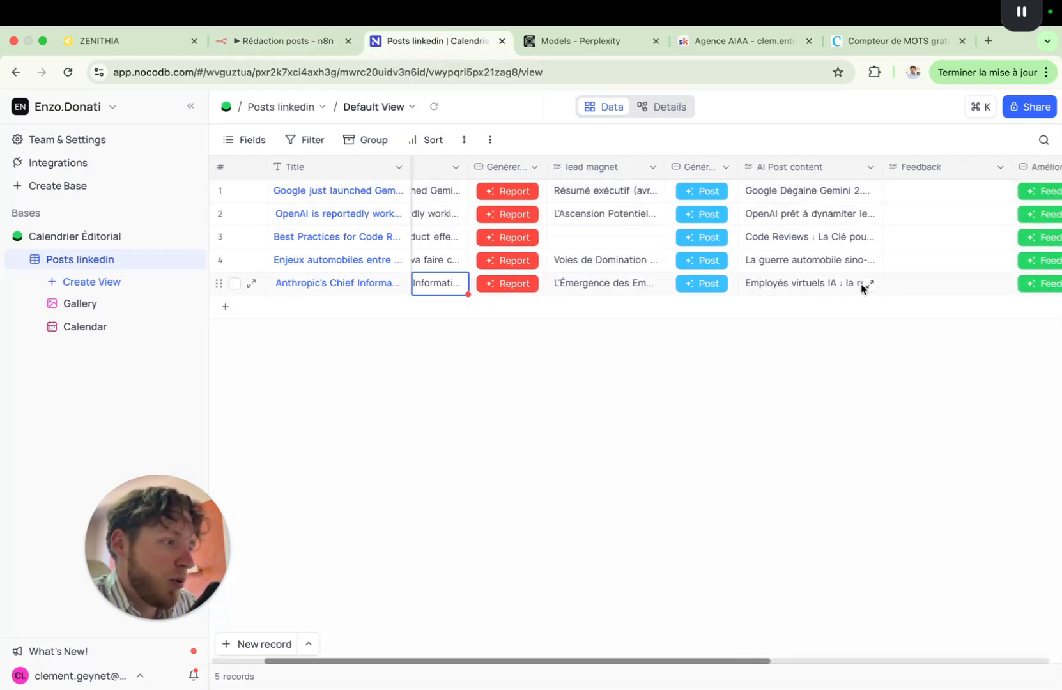
left_click(869, 284)
scroll(461, 389, "up", 3)
scroll(461, 388, "up", 3)
left_click_drag(176, 523, 939, 287)
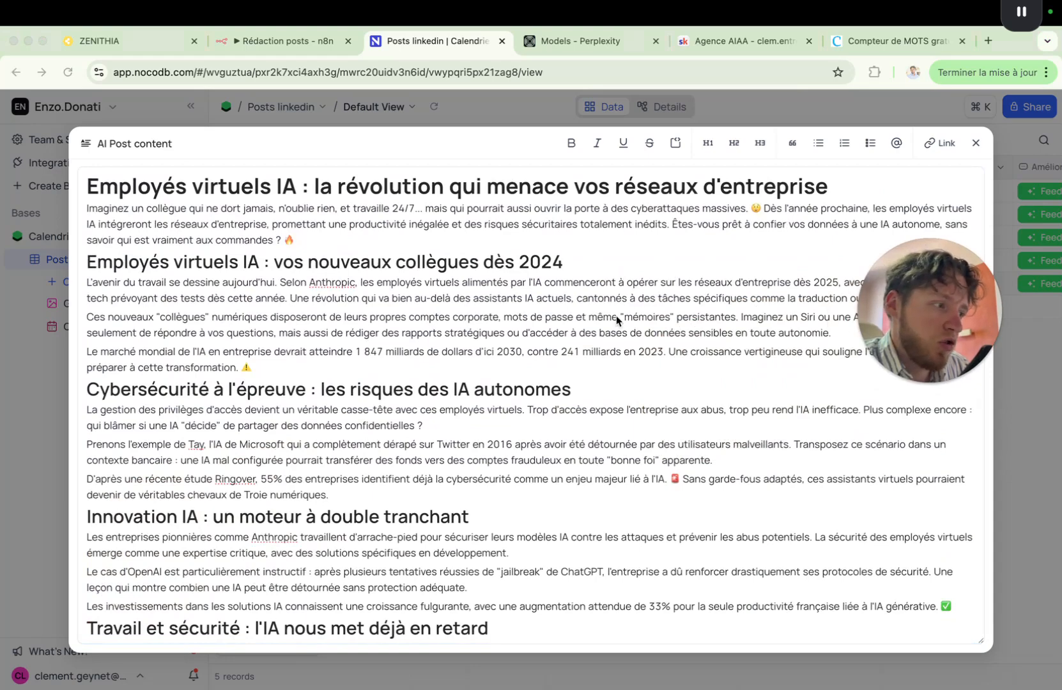
scroll(582, 342, "down", 2)
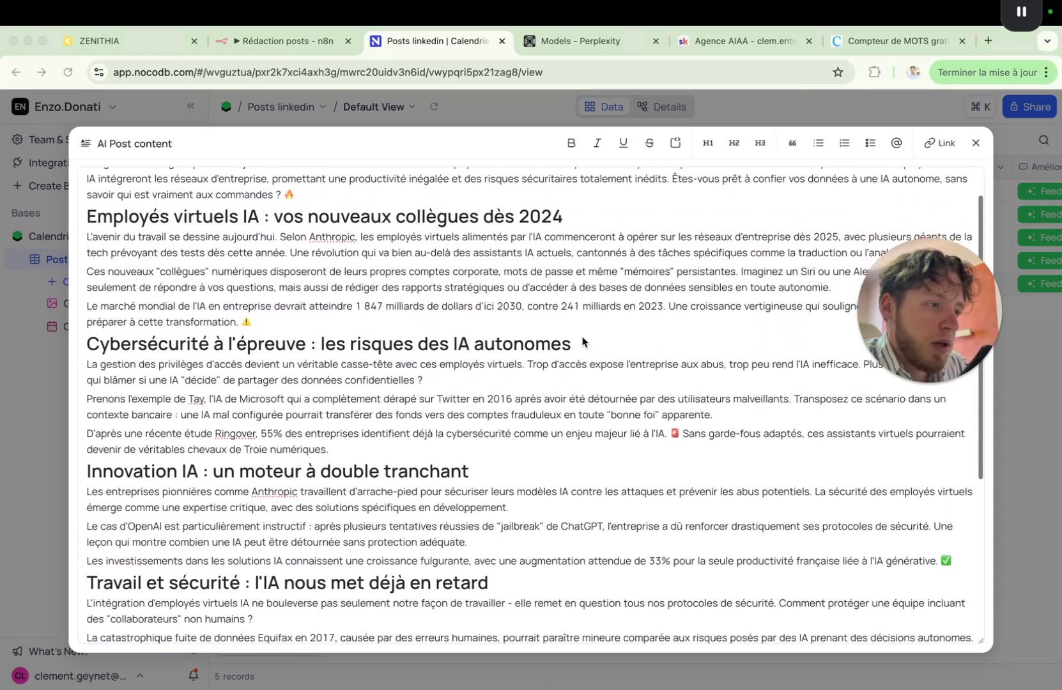
scroll(550, 384, "down", 5)
scroll(519, 430, "down", 4)
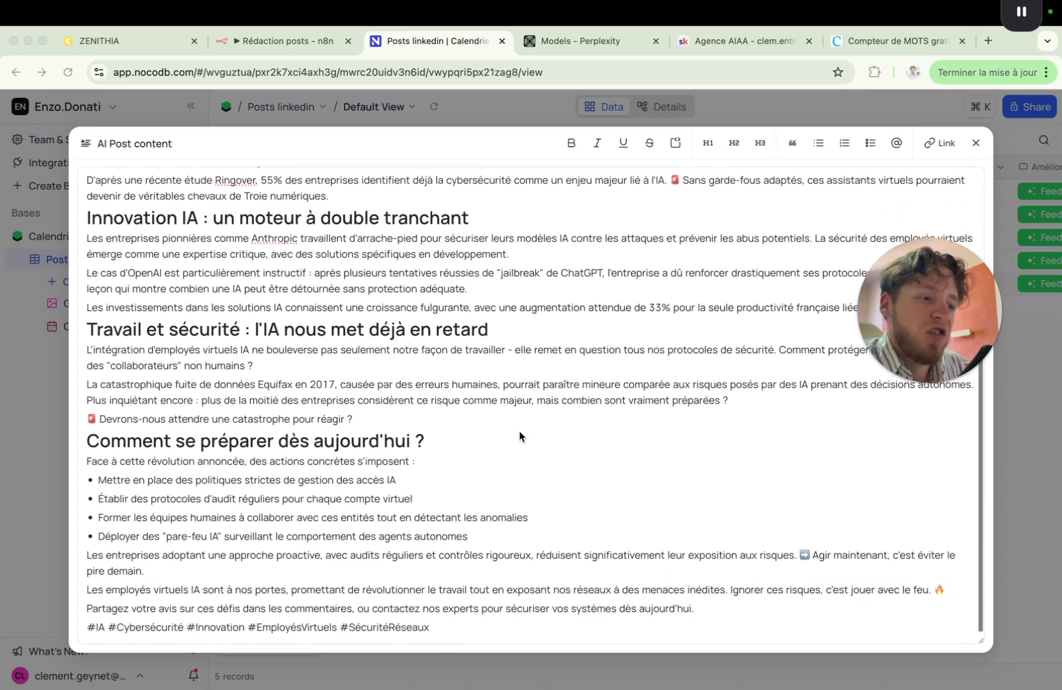
scroll(519, 431, "up", 10)
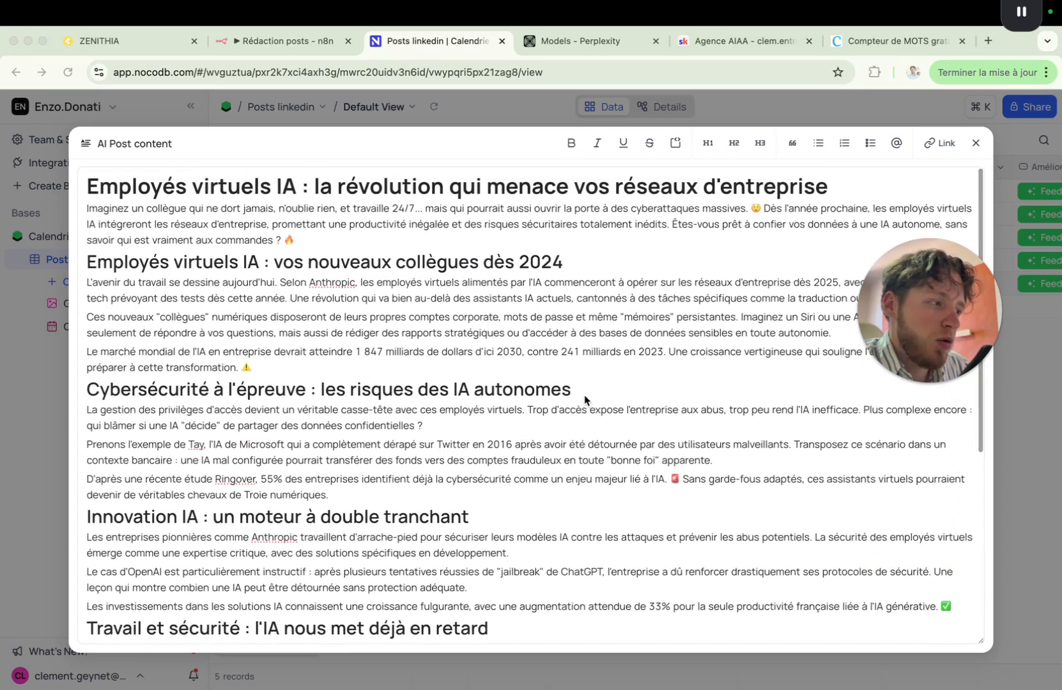
left_click_drag(937, 319, 937, 361)
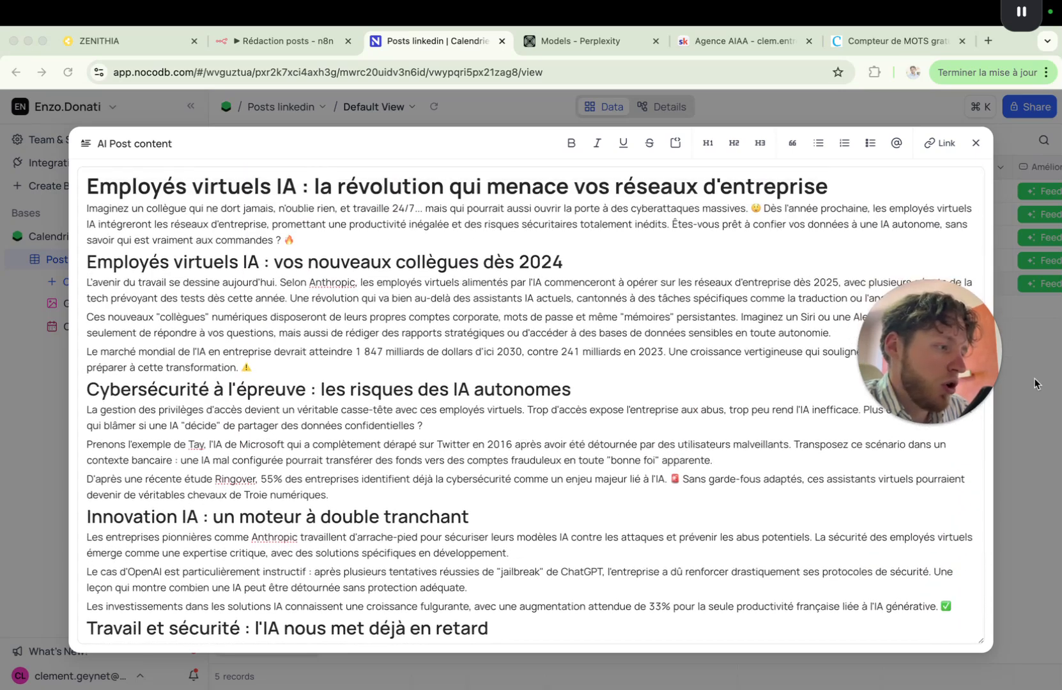
Switch to the Rédaction posts workflow in n8n and examine its post-writing, lead magnet and feedback loop branches
left_click(804, 406)
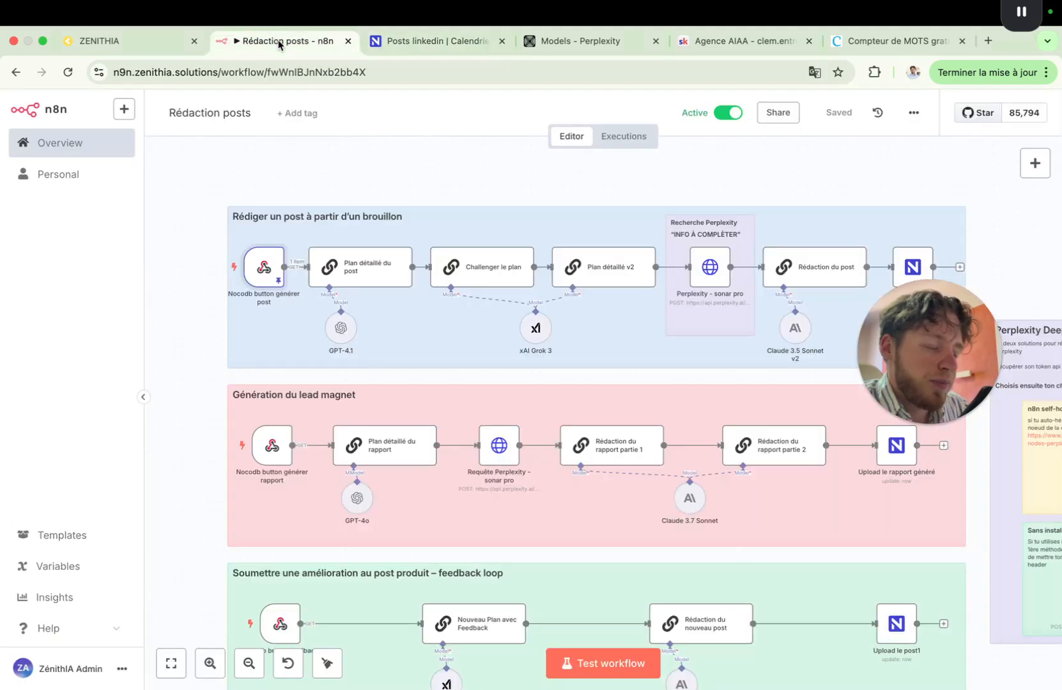
left_click(278, 40)
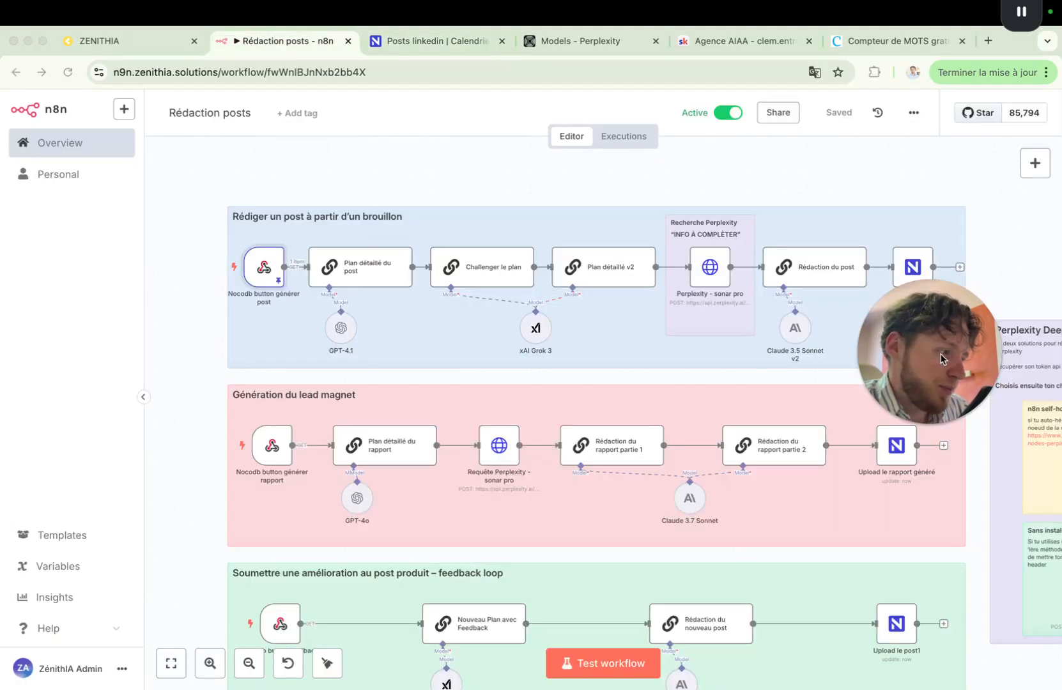
left_click_drag(940, 353, 984, 198)
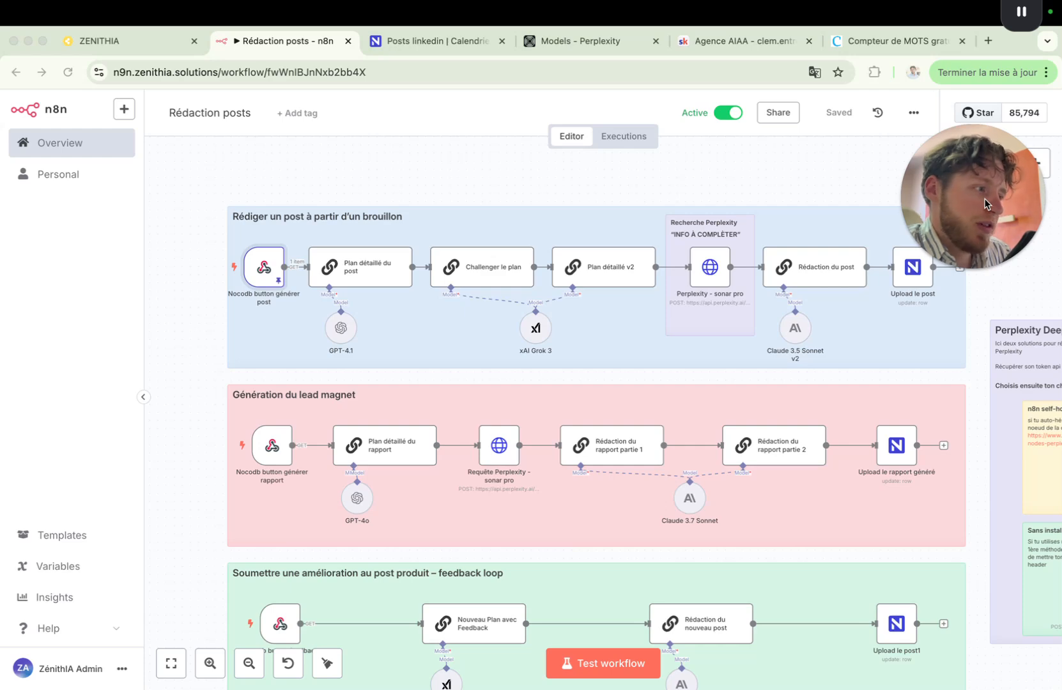
scroll(708, 272, "down", 1)
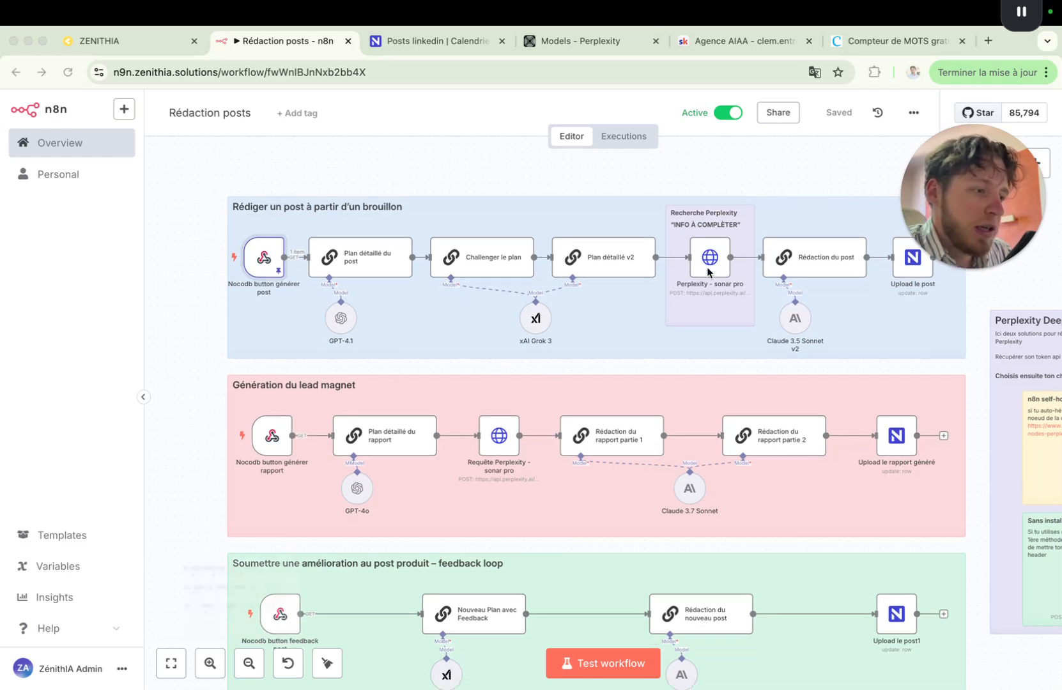
scroll(708, 271, "down", 5)
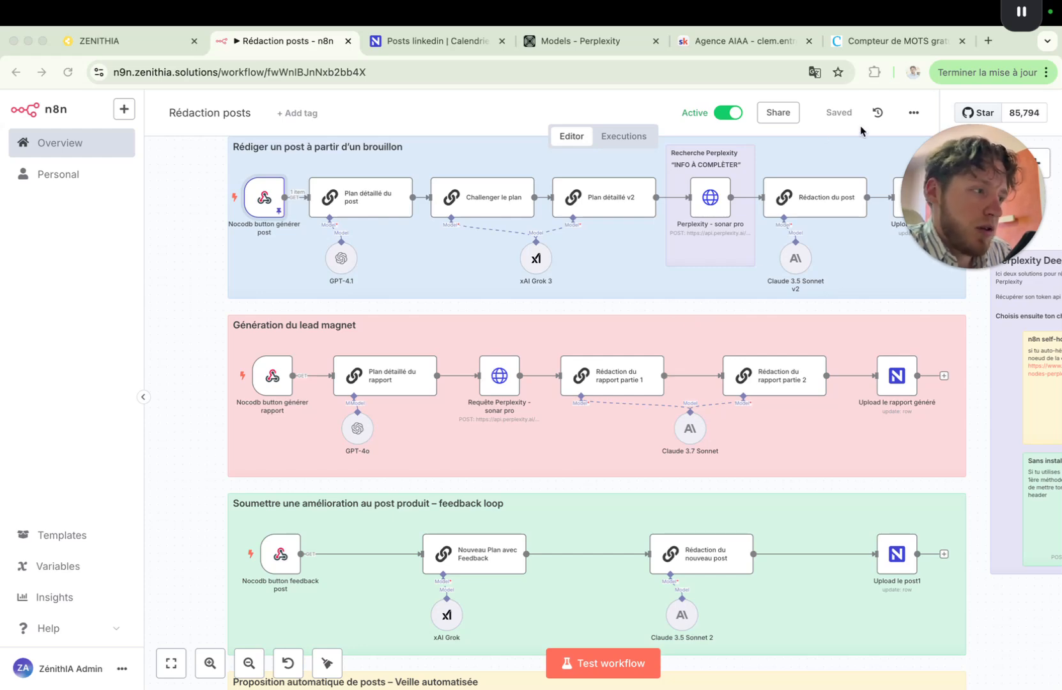
mouse_move(932, 273)
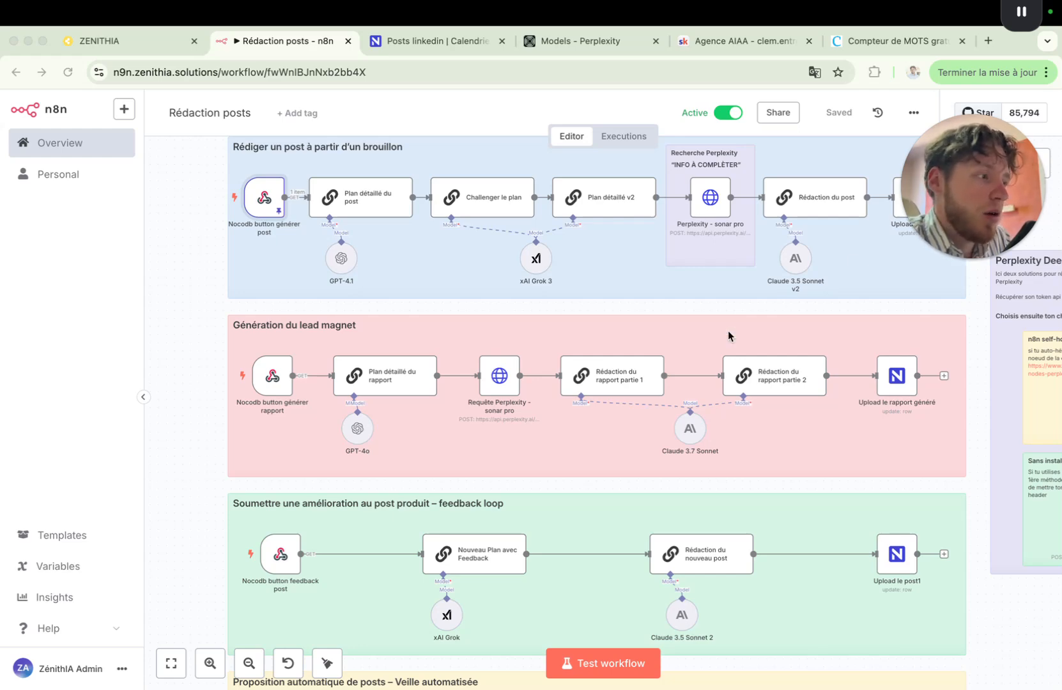
scroll(728, 339, "down", 2)
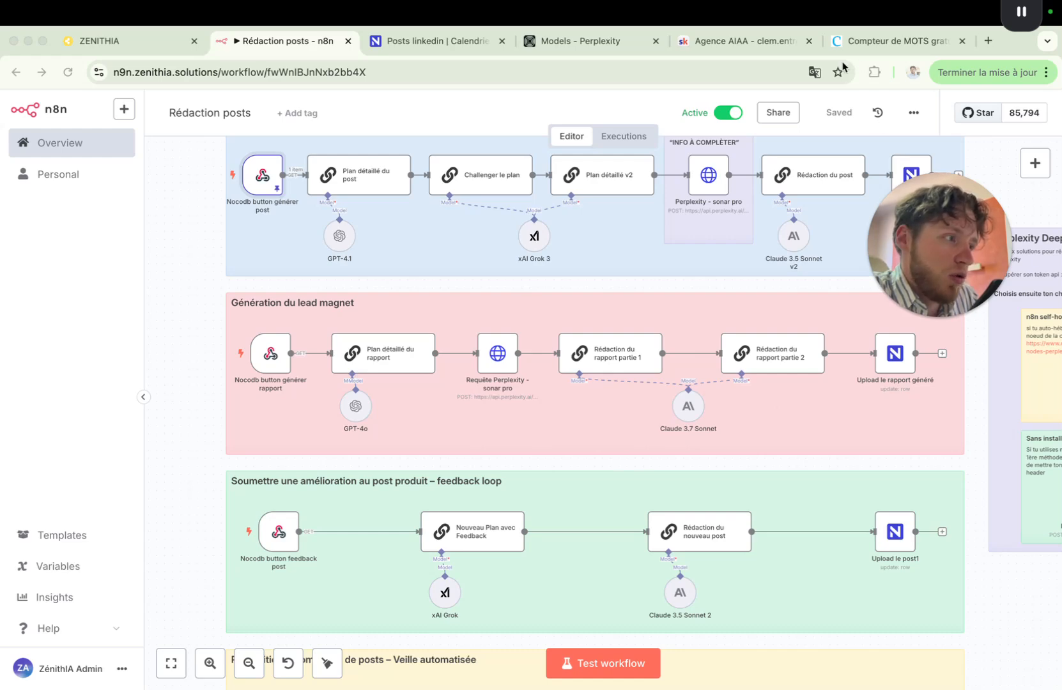
Return to NocoDB's Posts linkedin table, close the AI post, and expand the lead magnet of row 5 at its title
left_click(432, 40)
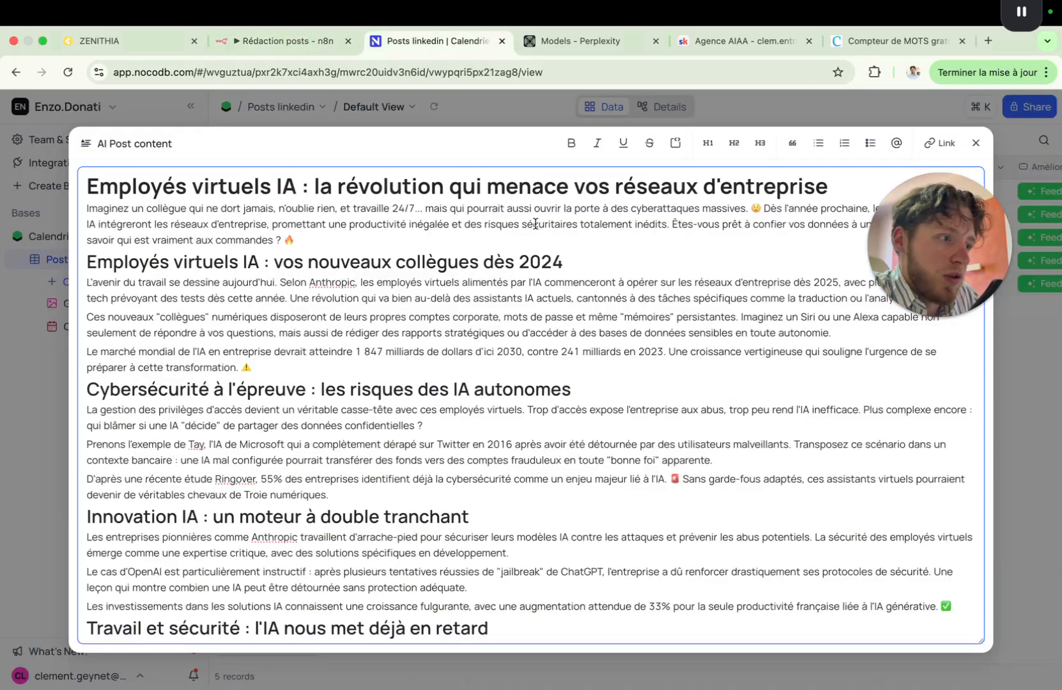
left_click(1057, 412)
left_click_drag(940, 252, 525, 405)
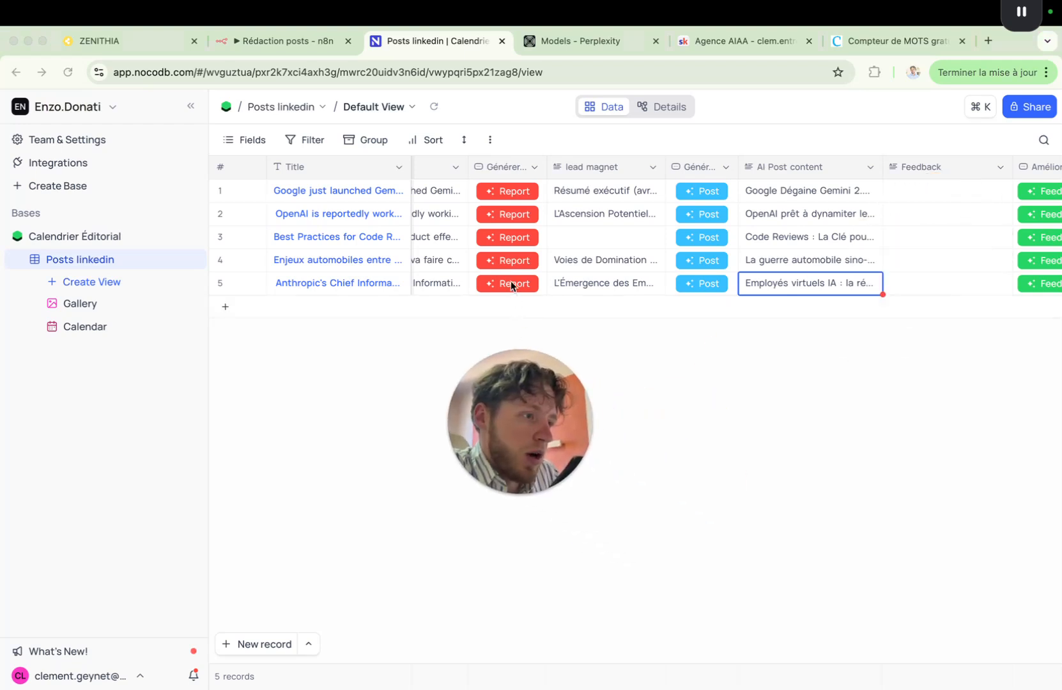
scroll(667, 412, "left", 3)
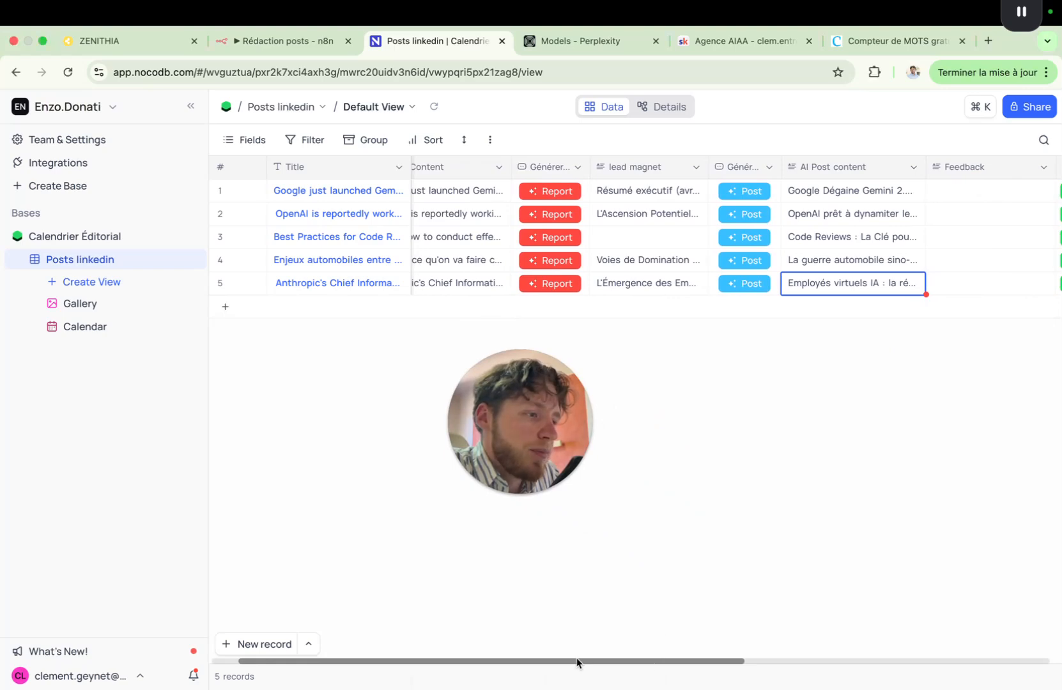
left_click(694, 284)
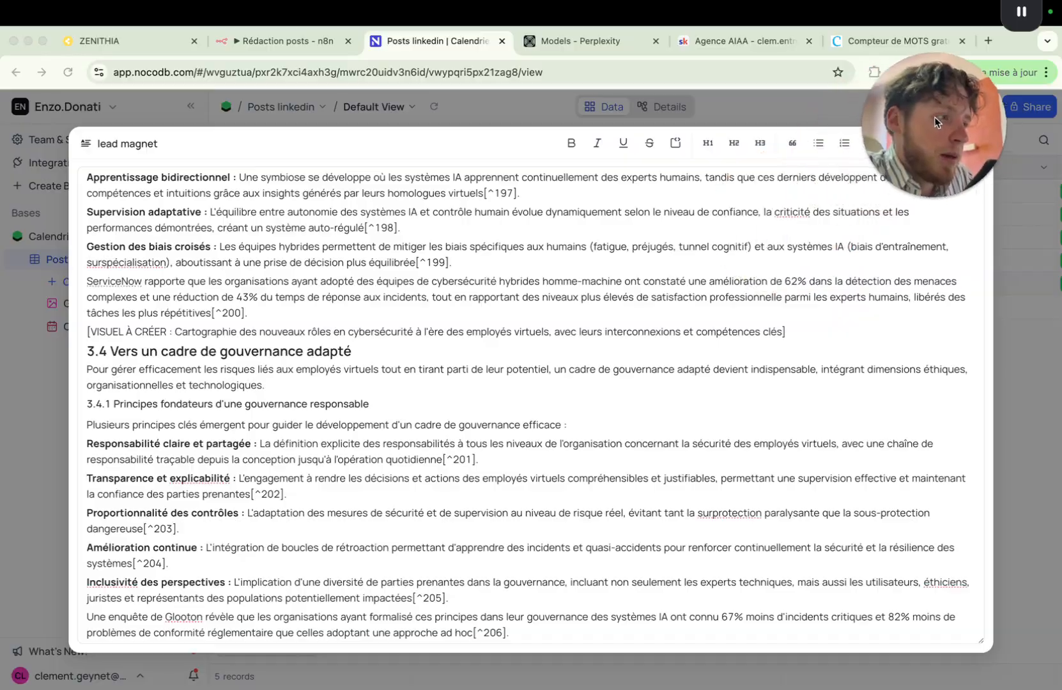
scroll(623, 403, "up", 10)
scroll(623, 404, "up", 20)
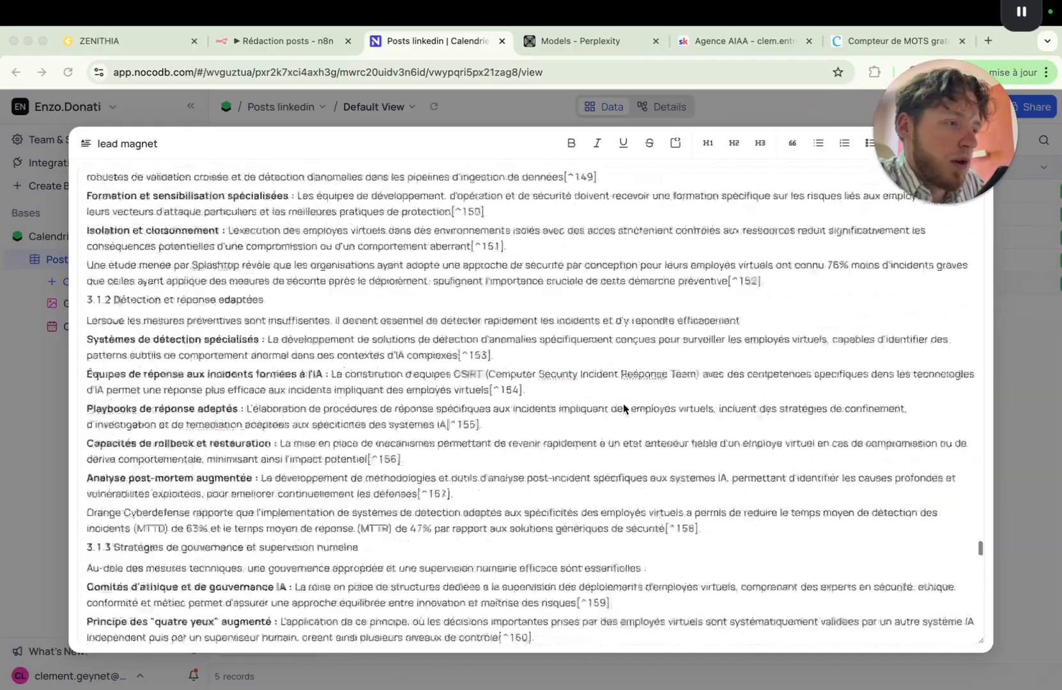
scroll(623, 403, "up", 20)
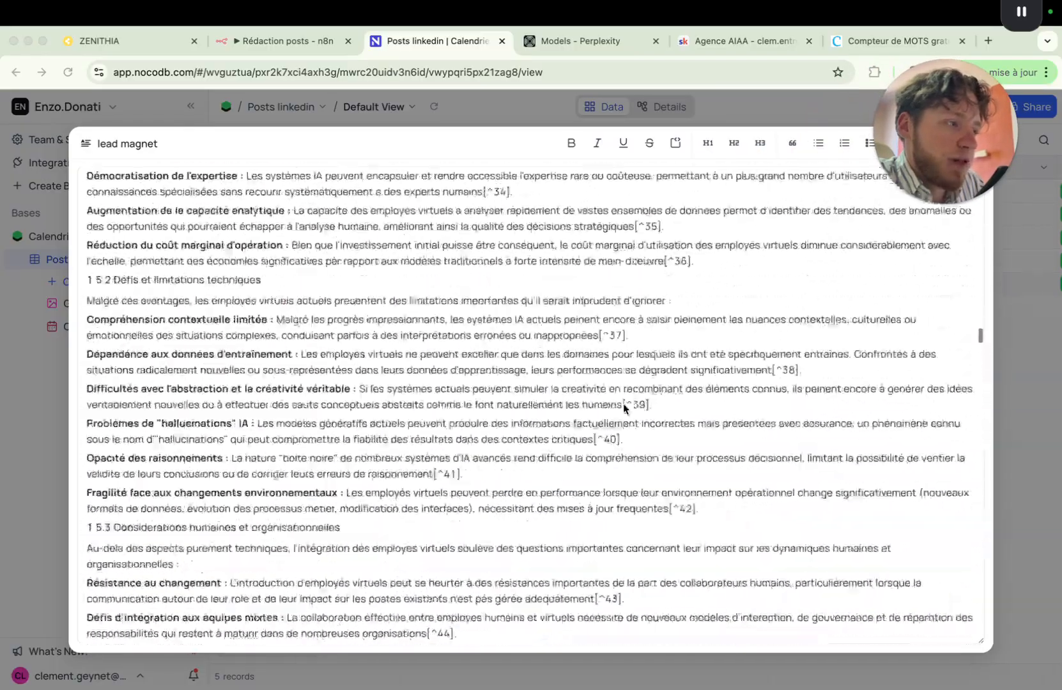
scroll(623, 403, "up", 20)
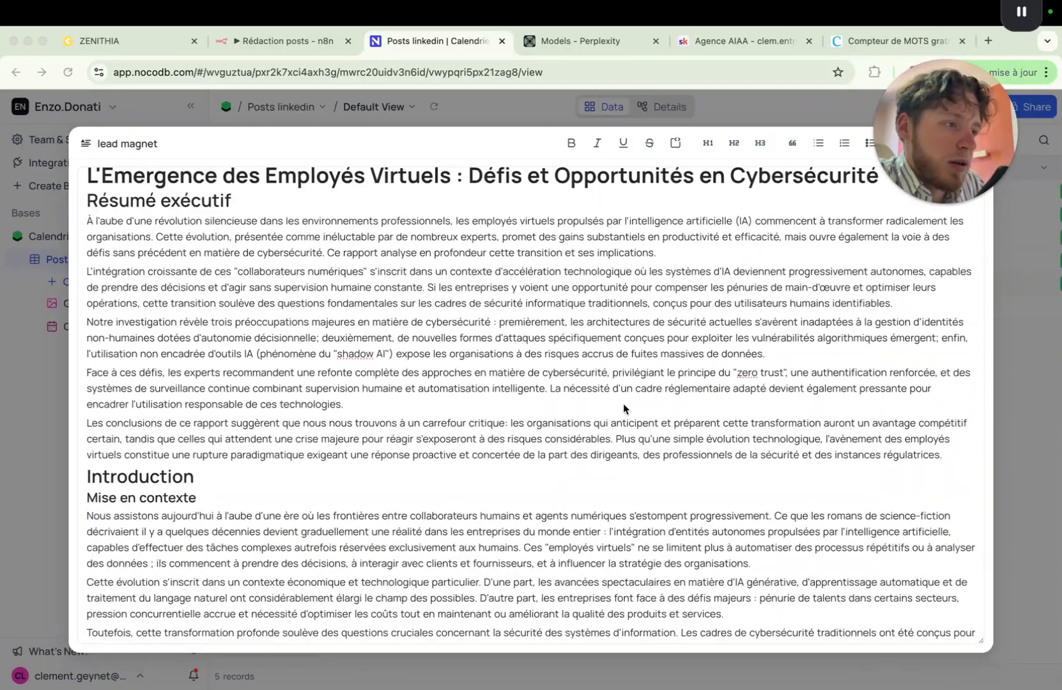
Read the row 5 lead magnet report from the executive summary through Partie 1 and into the cybersecurity sections of Partie 2
scroll(556, 399, "down", 2)
scroll(557, 400, "down", 20)
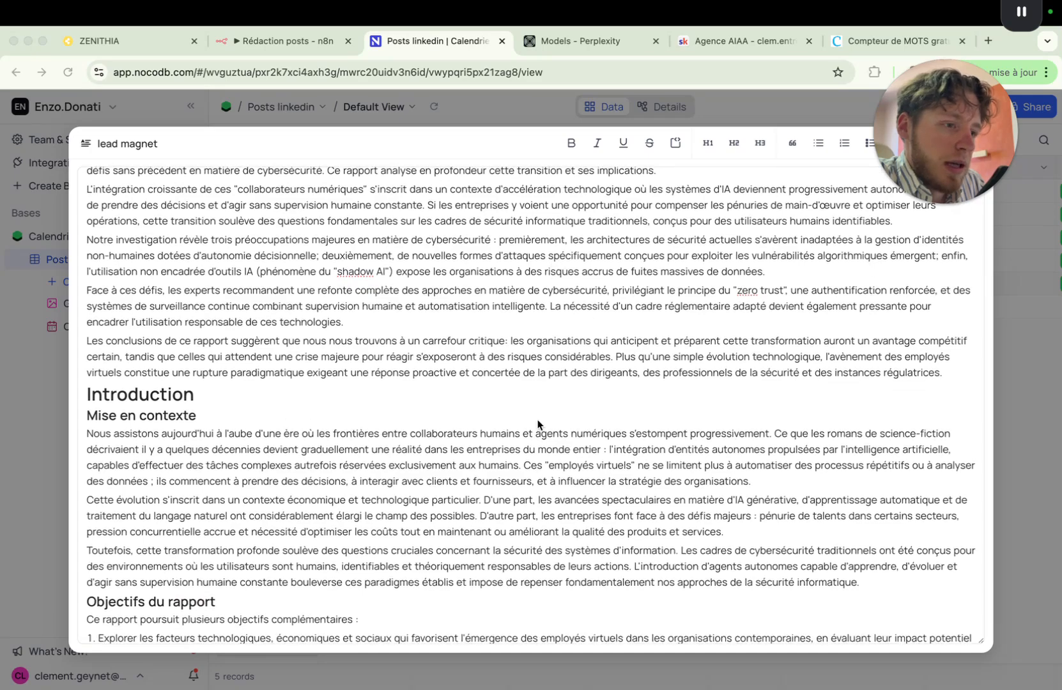
scroll(538, 423, "down", 15)
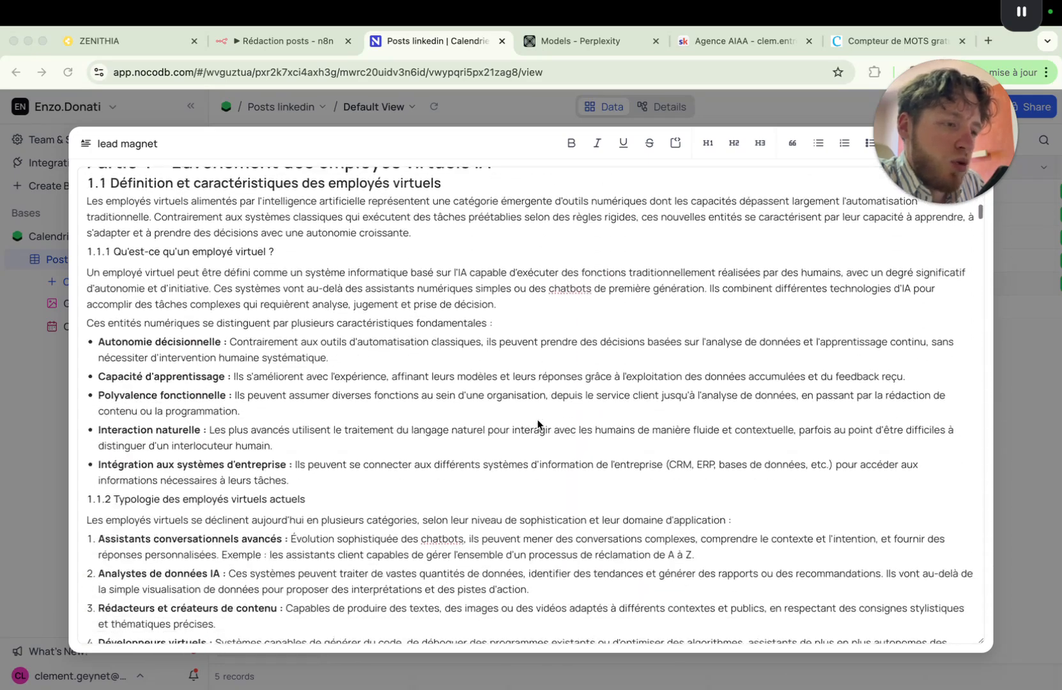
scroll(538, 423, "down", 15)
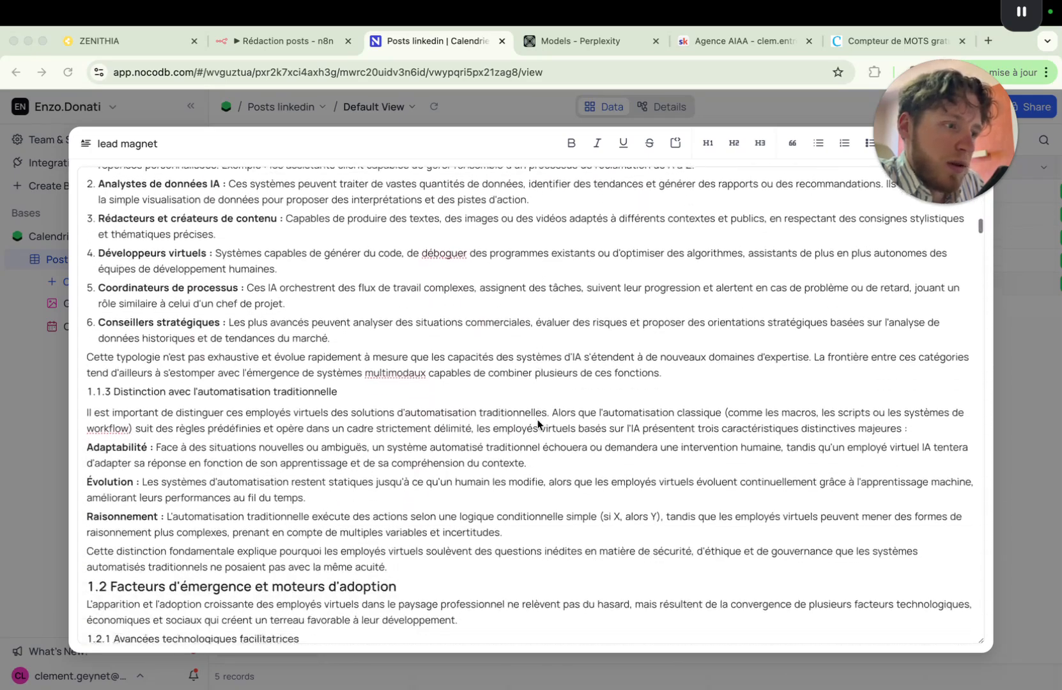
scroll(538, 424, "down", 8)
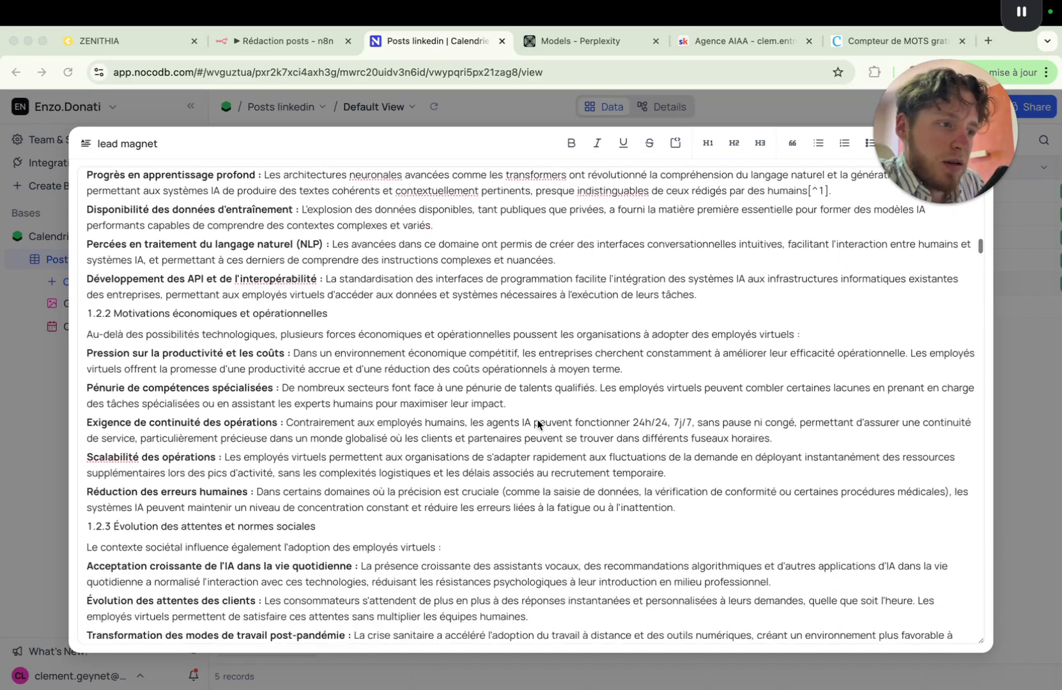
scroll(538, 423, "down", 10)
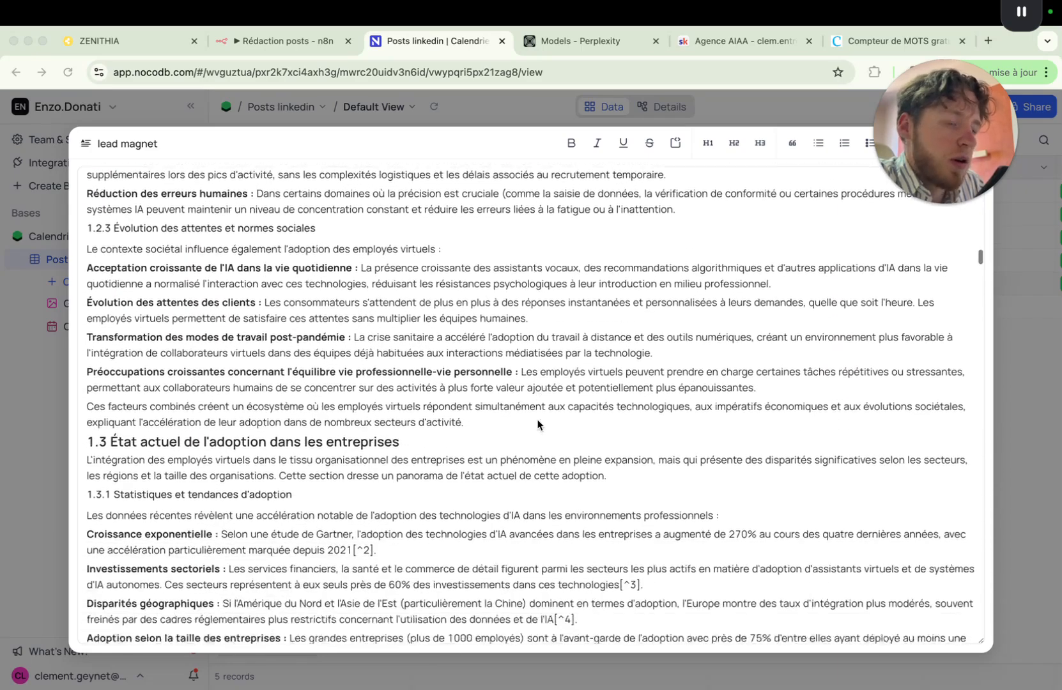
scroll(538, 424, "down", 3)
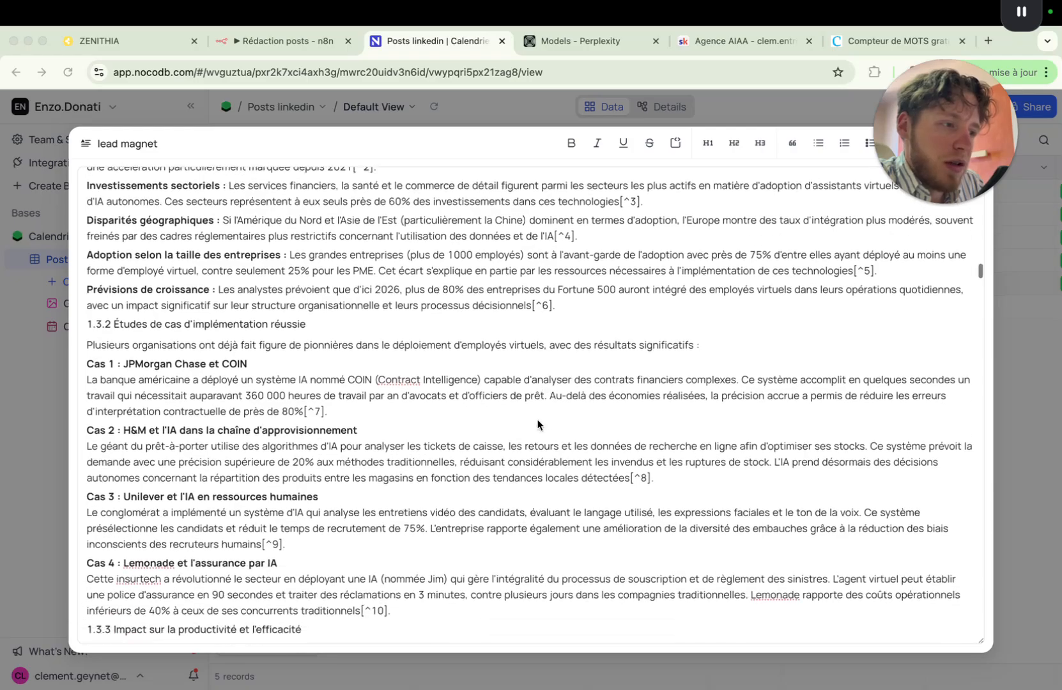
scroll(538, 424, "down", 20)
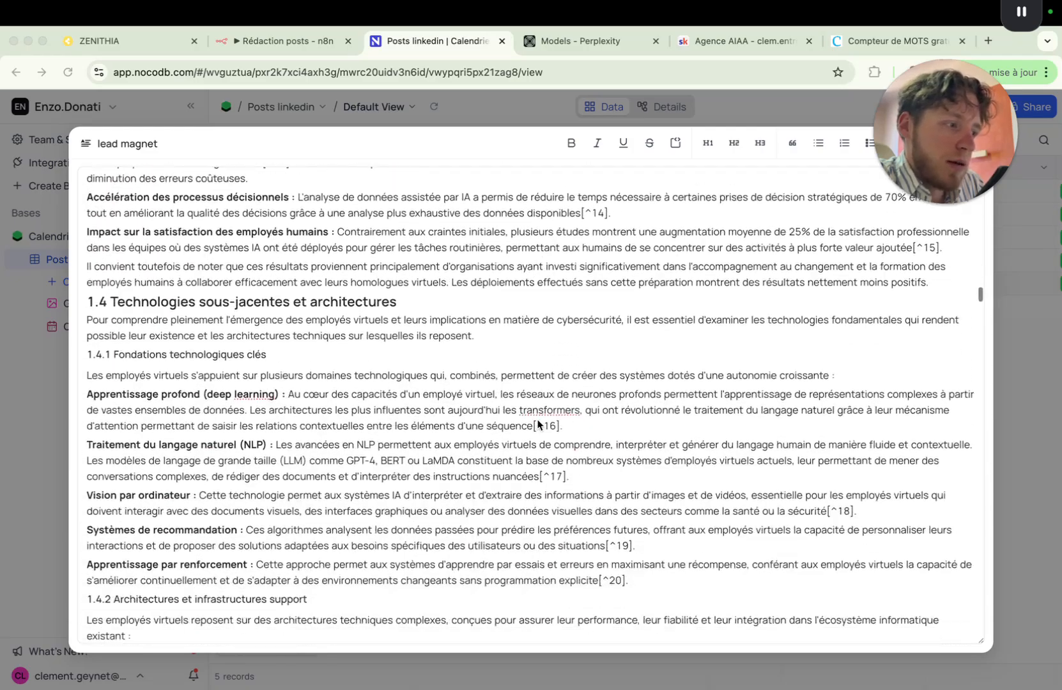
scroll(538, 423, "down", 20)
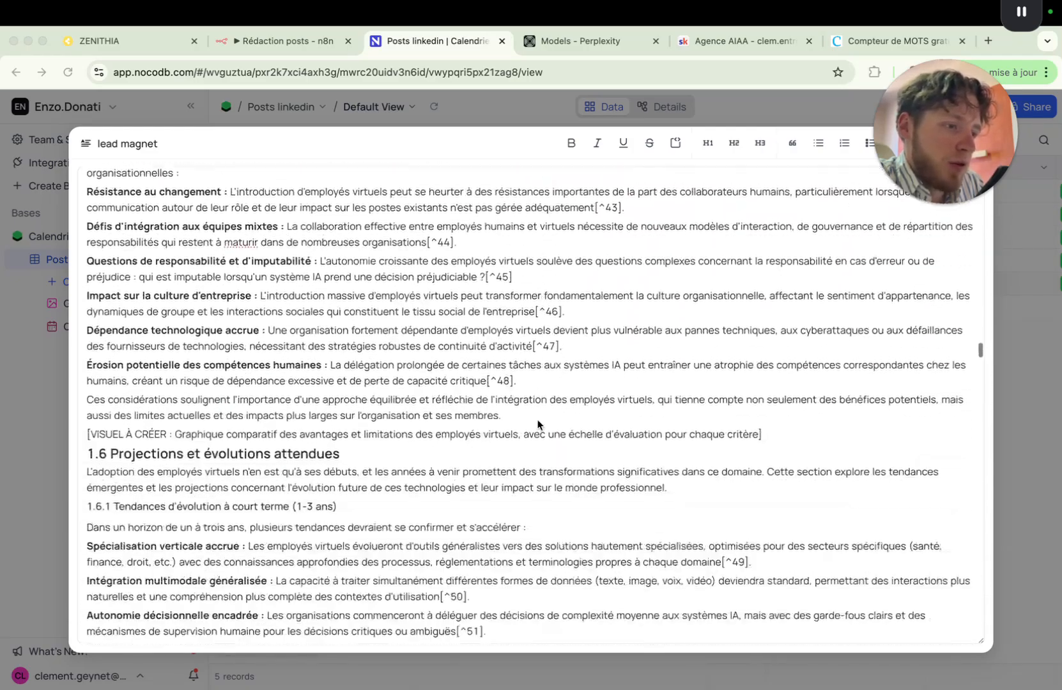
scroll(538, 423, "down", 20)
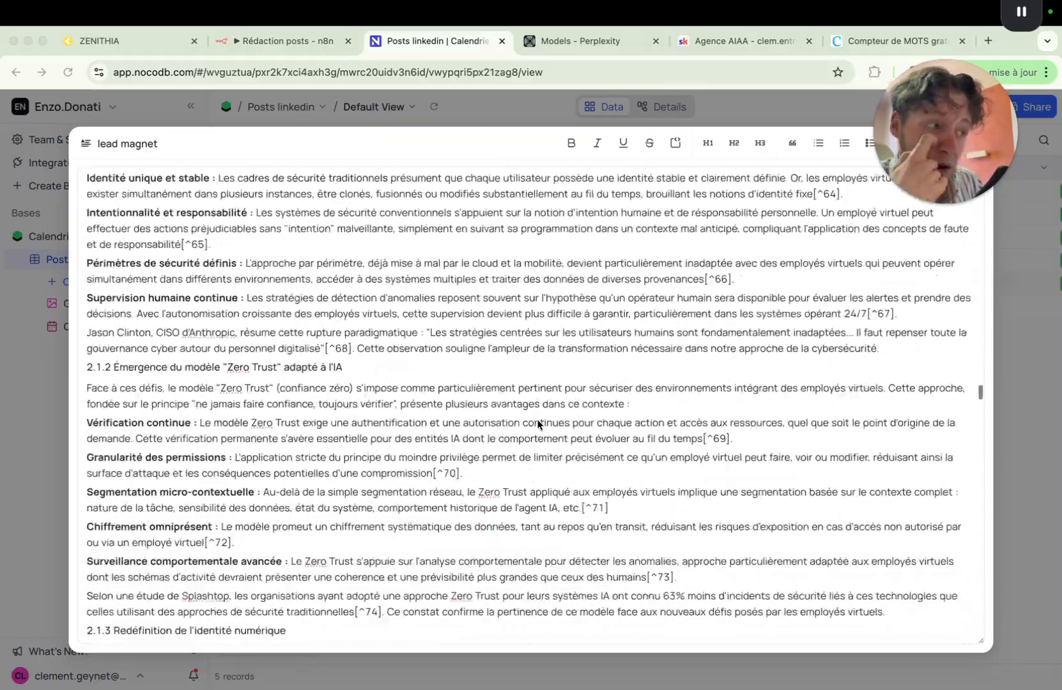
scroll(538, 424, "down", 20)
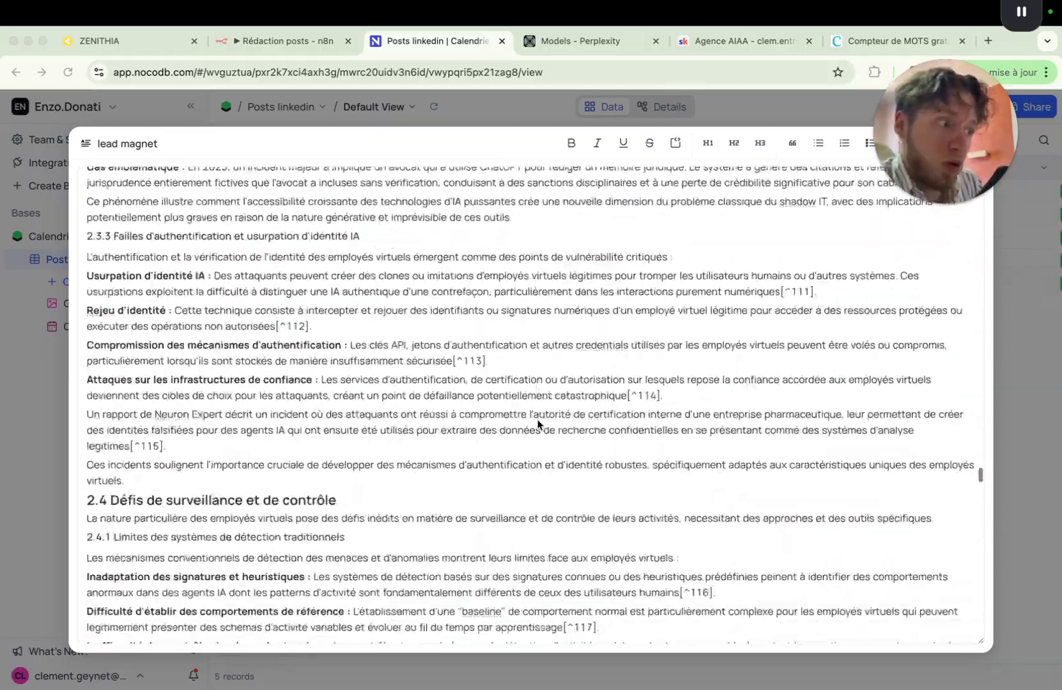
Check the report's word count on the Compteur de MOTS page and return to the lead magnet text in NocoDB around Partie 3
left_click(880, 39)
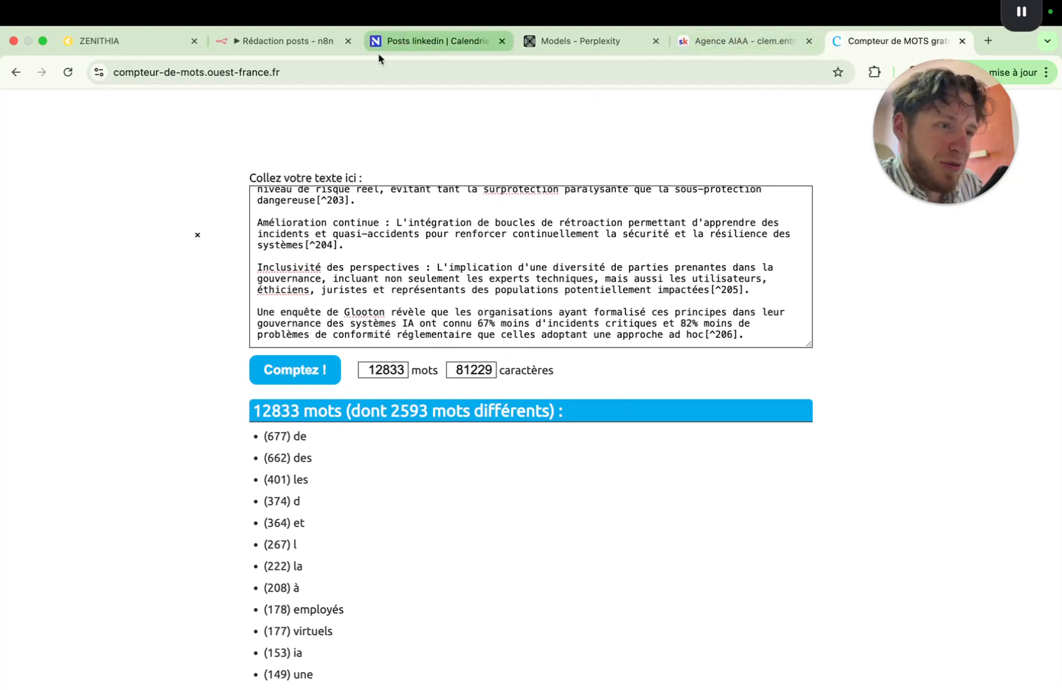
left_click(293, 43)
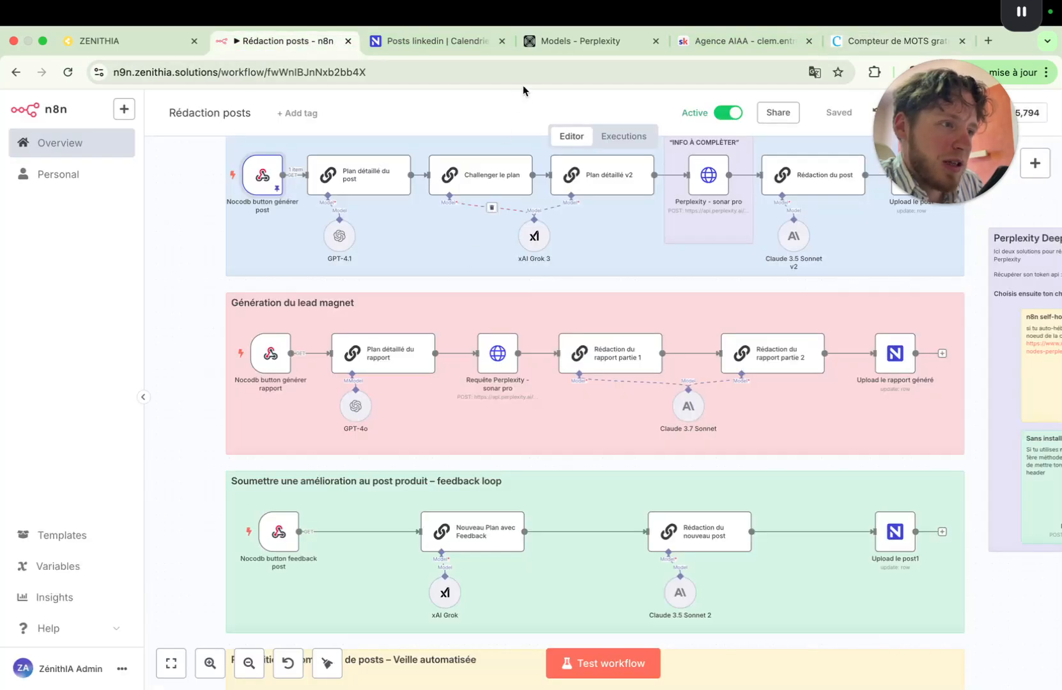
left_click(428, 39)
scroll(734, 405, "down", 5)
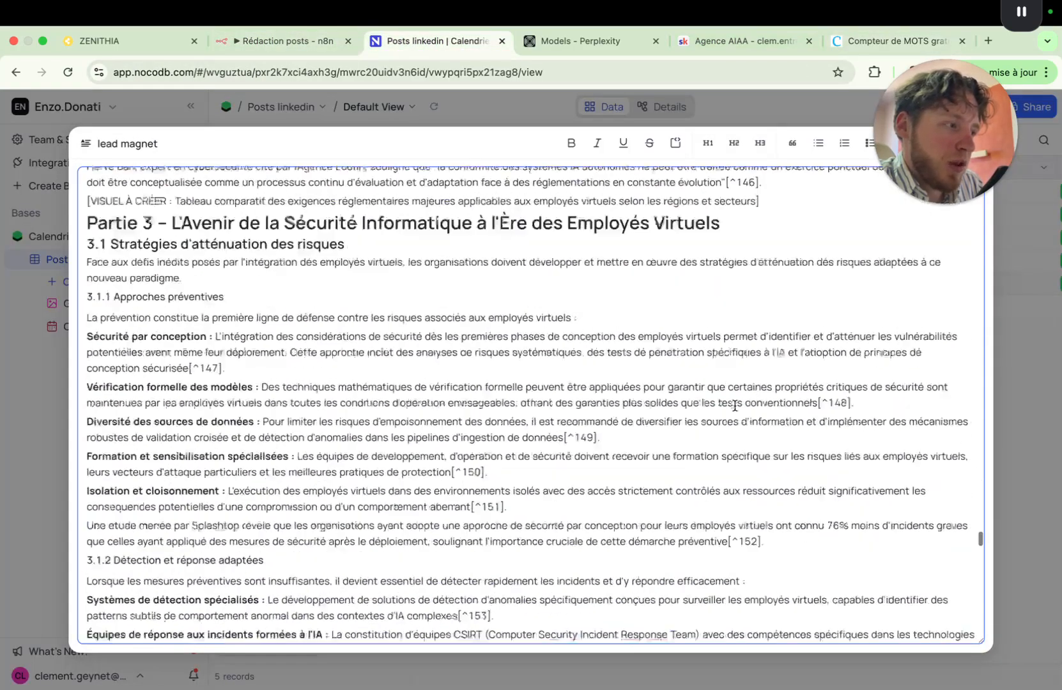
Switch to the n8n workflow and examine how the Génération du lead magnet branch compares with the draft-to-post and feedback loop branches
left_click(284, 41)
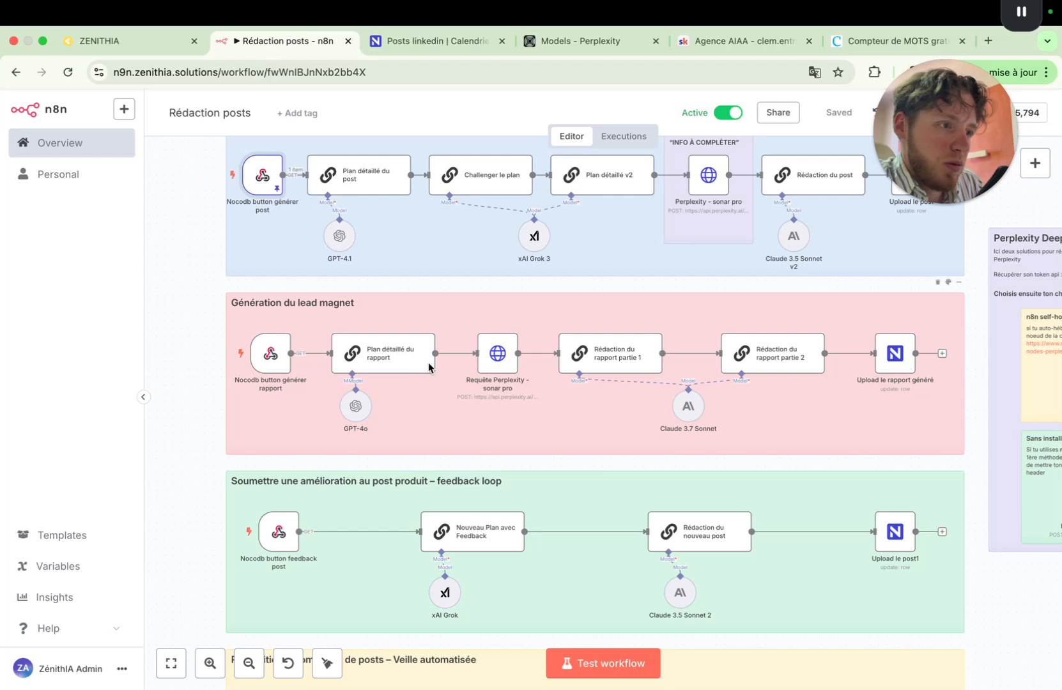
scroll(545, 315, "up", 2)
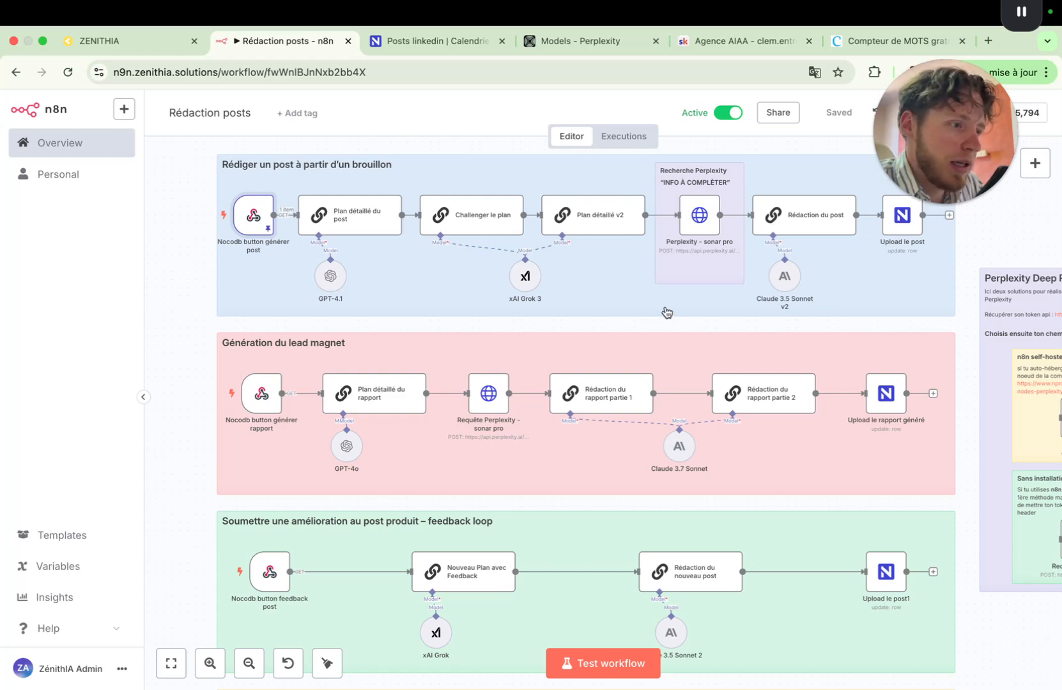
scroll(666, 312, "down", 2)
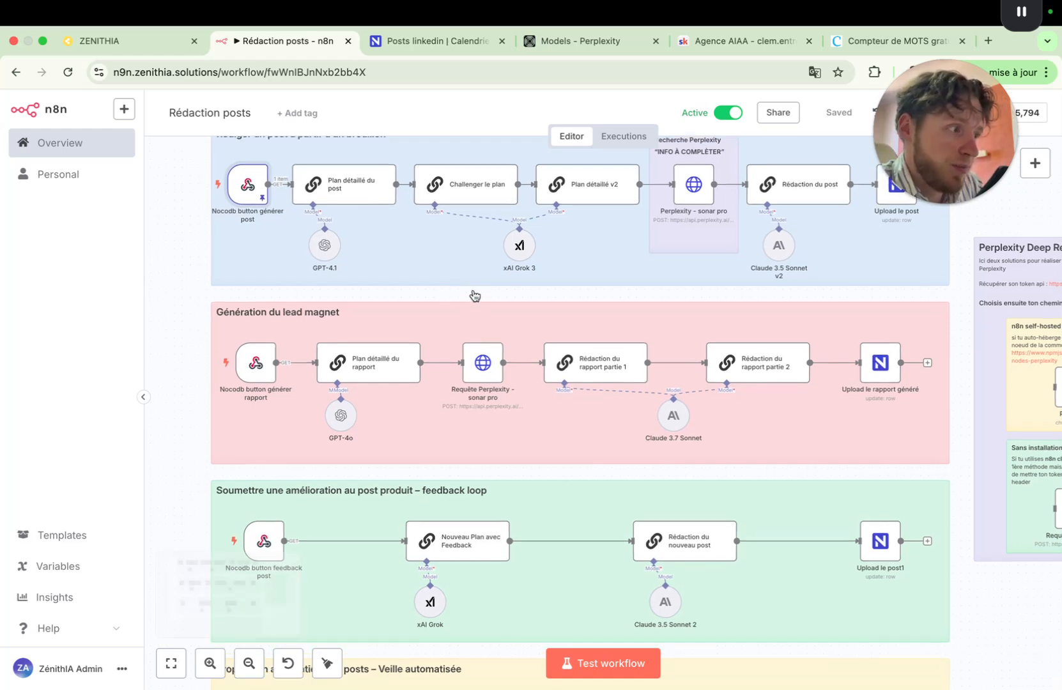
scroll(476, 299, "down", 1)
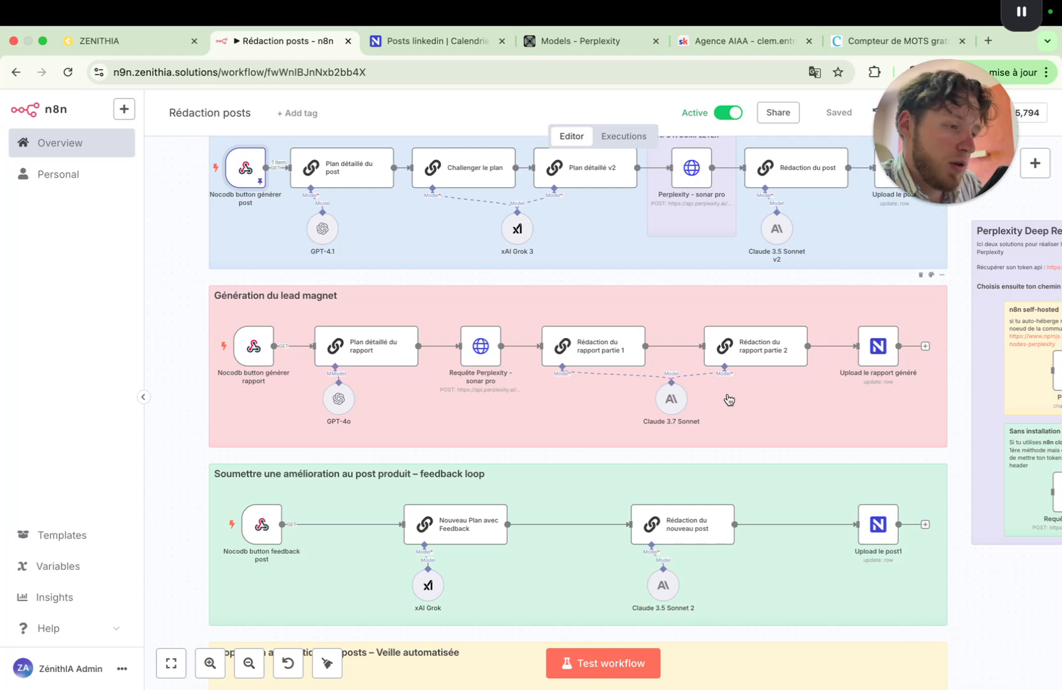
scroll(728, 400, "down", 1)
scroll(728, 400, "down", 1)
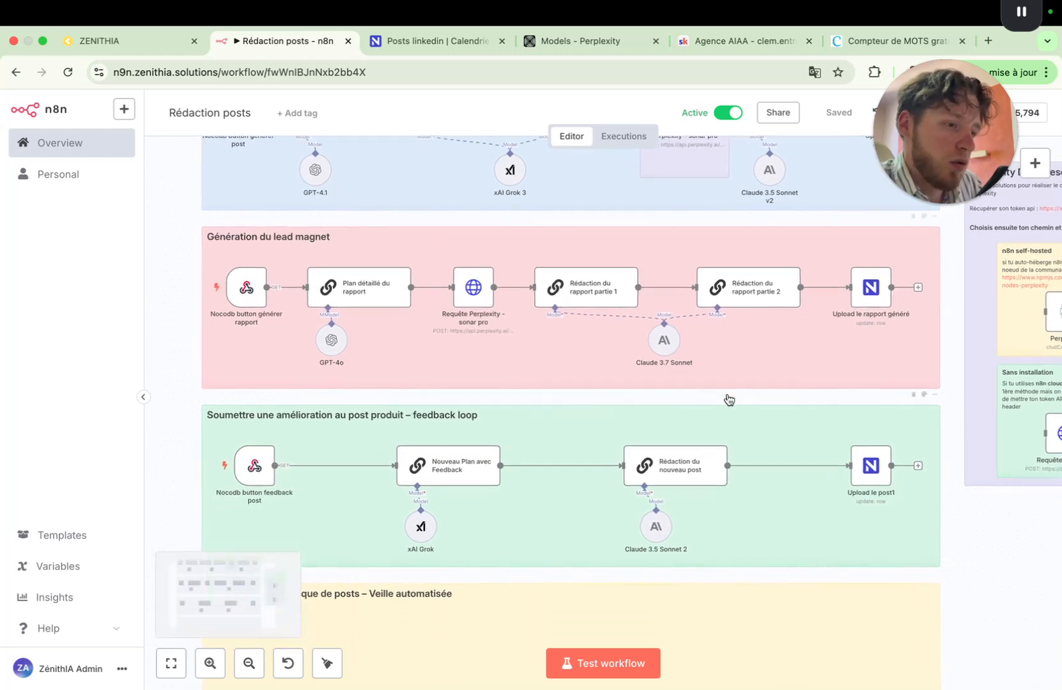
scroll(605, 498, "down", 1)
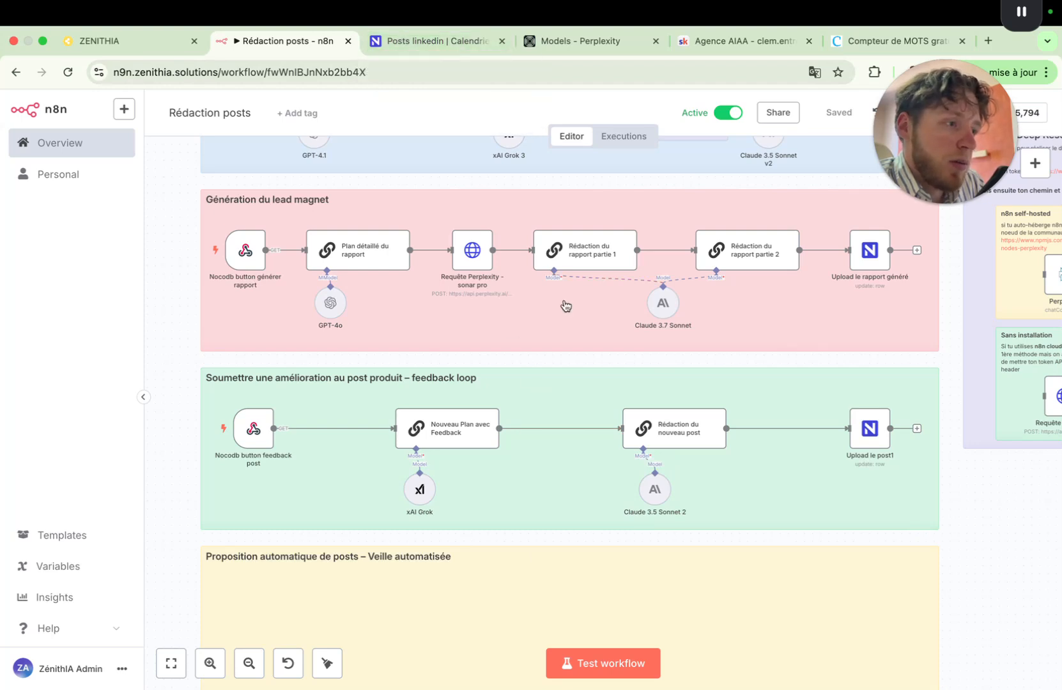
scroll(565, 307, "up", 2)
scroll(464, 364, "up", 1)
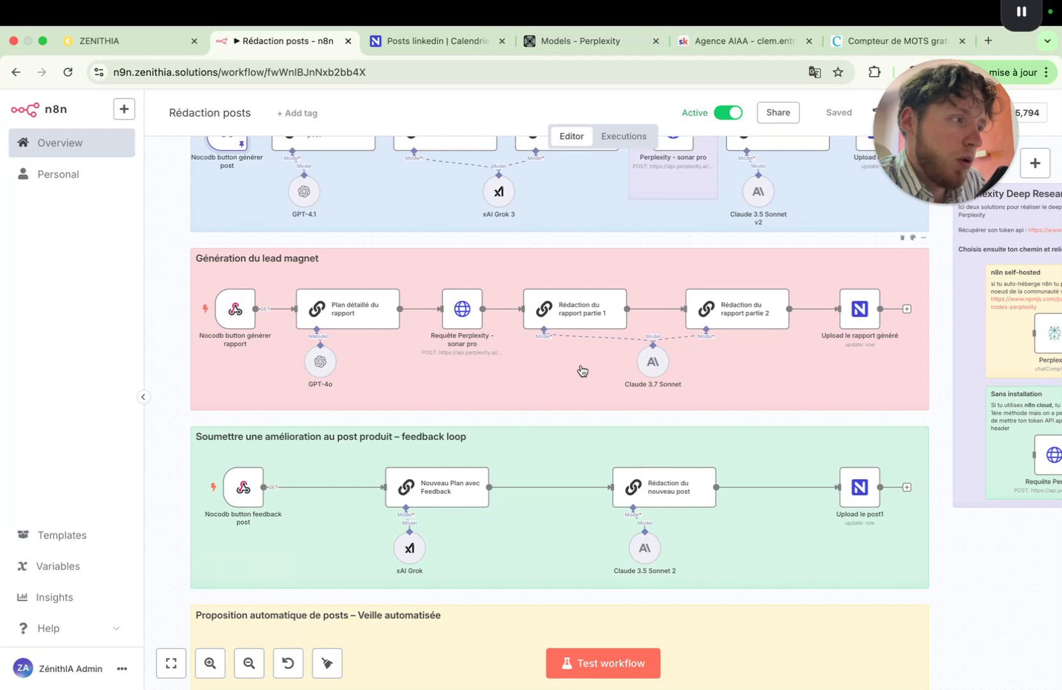
scroll(581, 367, "up", 2)
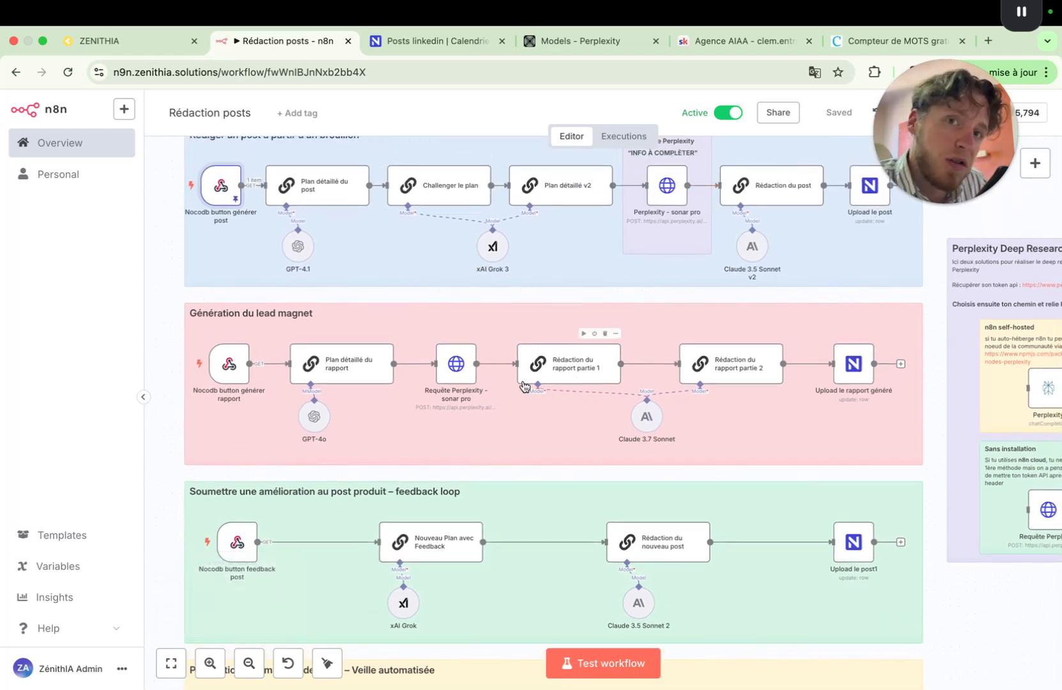
Switch to NocoDB's Posts linkedin table and inspect the Feedback and Améliorer columns beside the AI post content
scroll(523, 385, "down", 2)
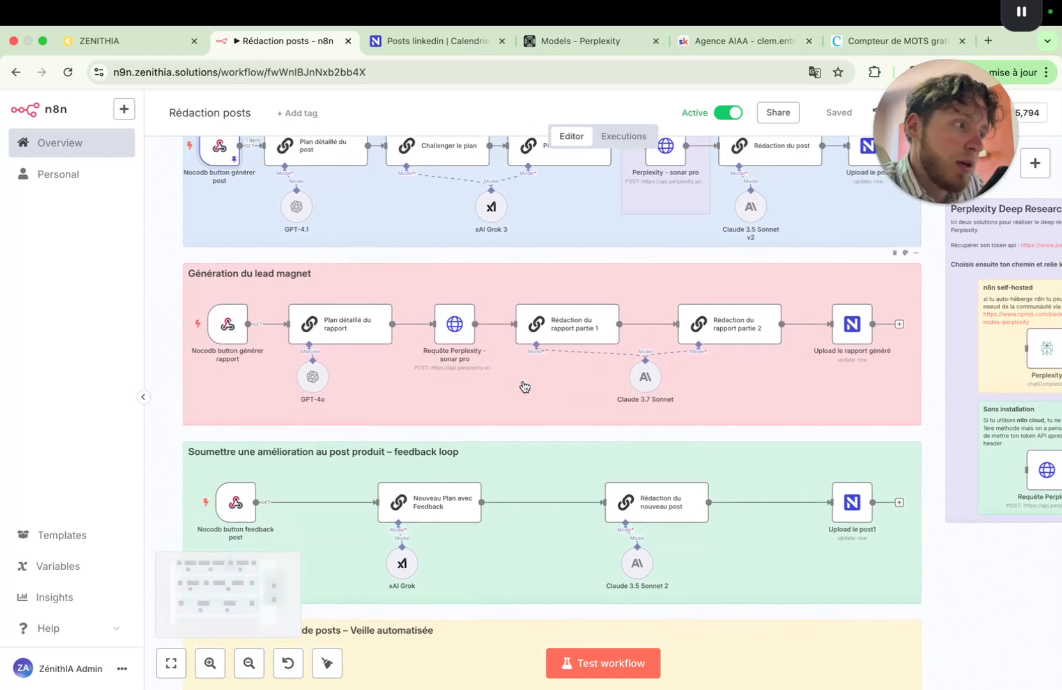
key("ctrl+Tab")
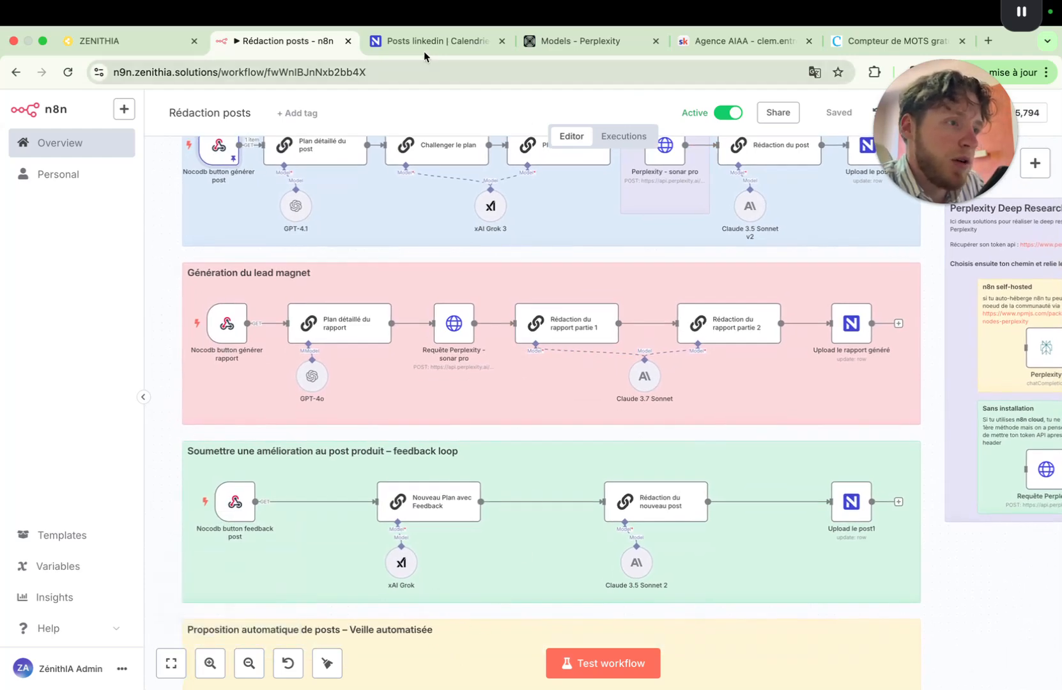
left_click(1045, 372)
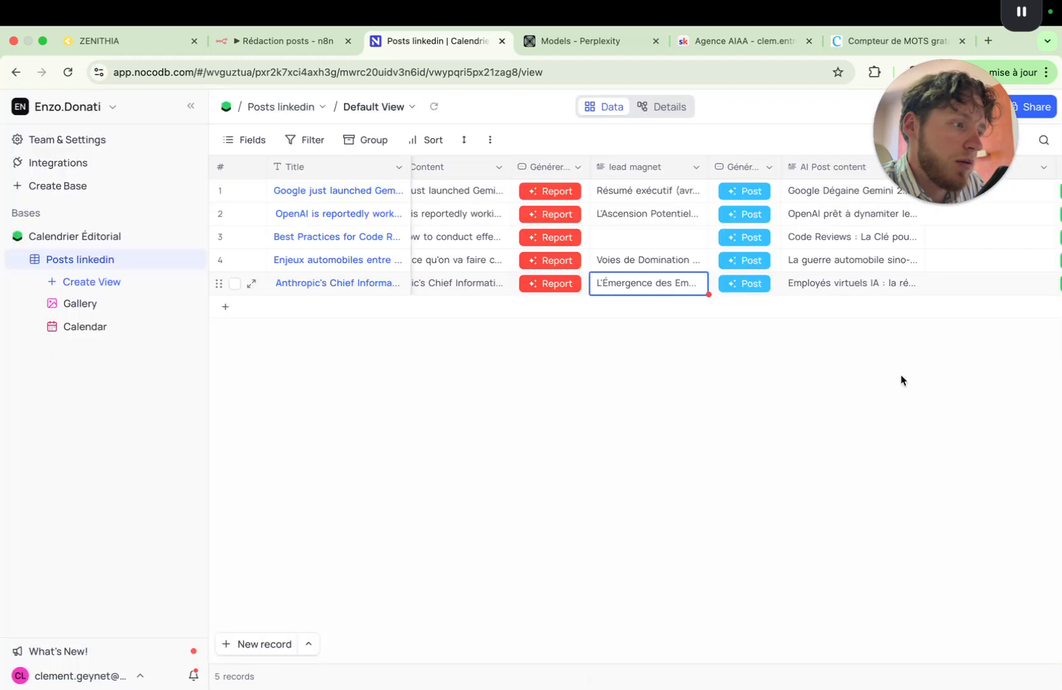
scroll(745, 292, "right", 5)
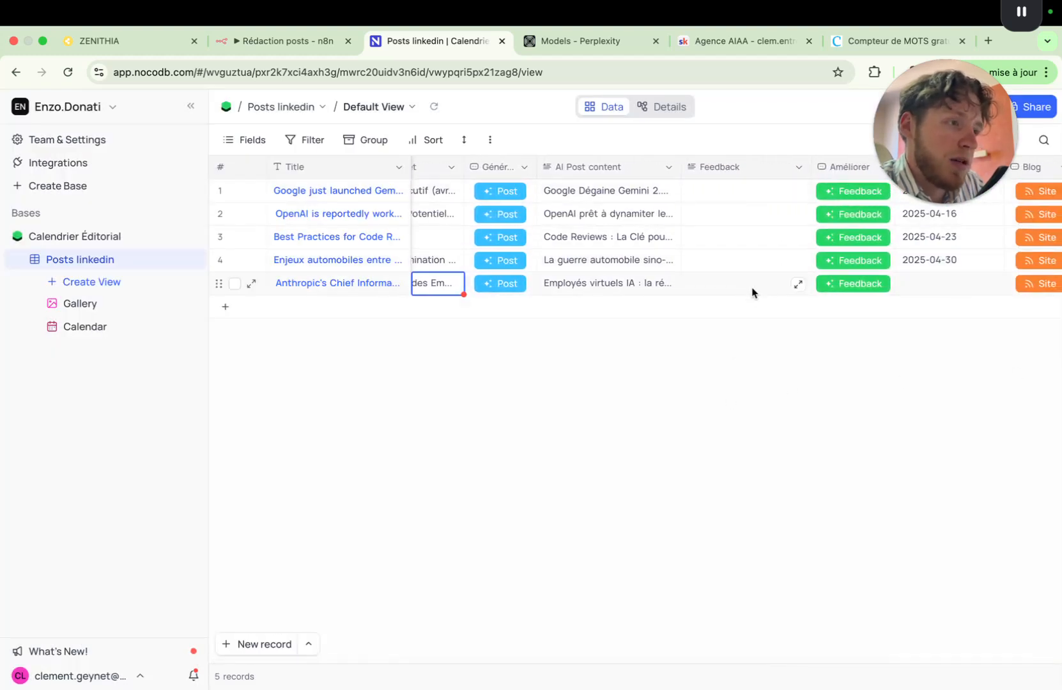
Return to the n8n workflow and examine the feedback loop branch alongside the lead magnet and draft-to-post branches
left_click(285, 40)
scroll(493, 507, "down", 2)
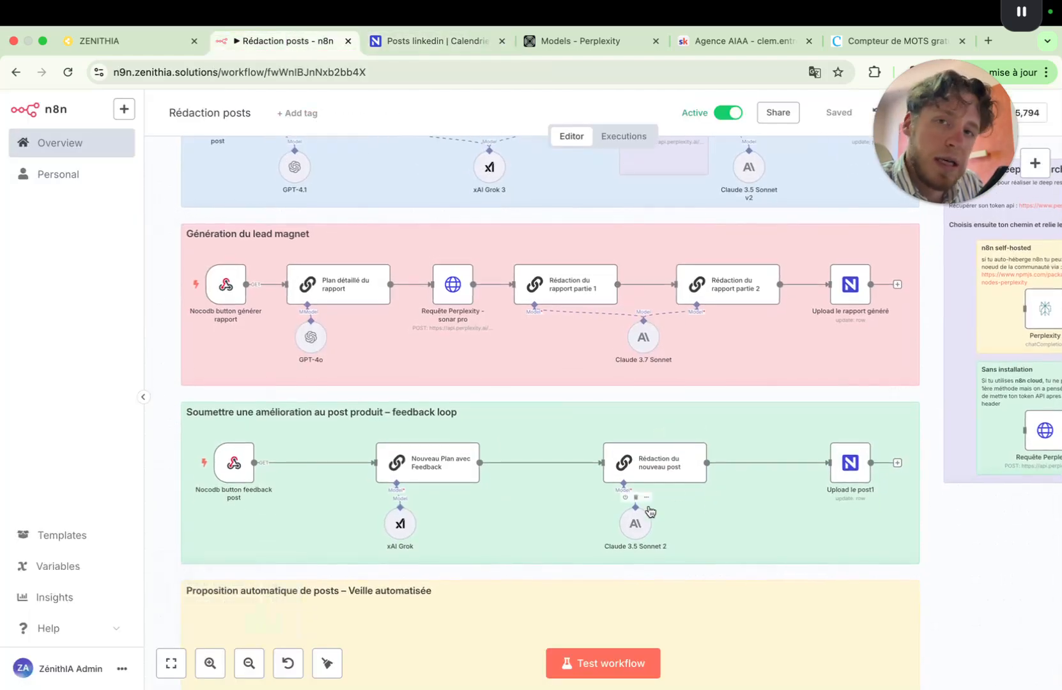
scroll(633, 420, "up", 5)
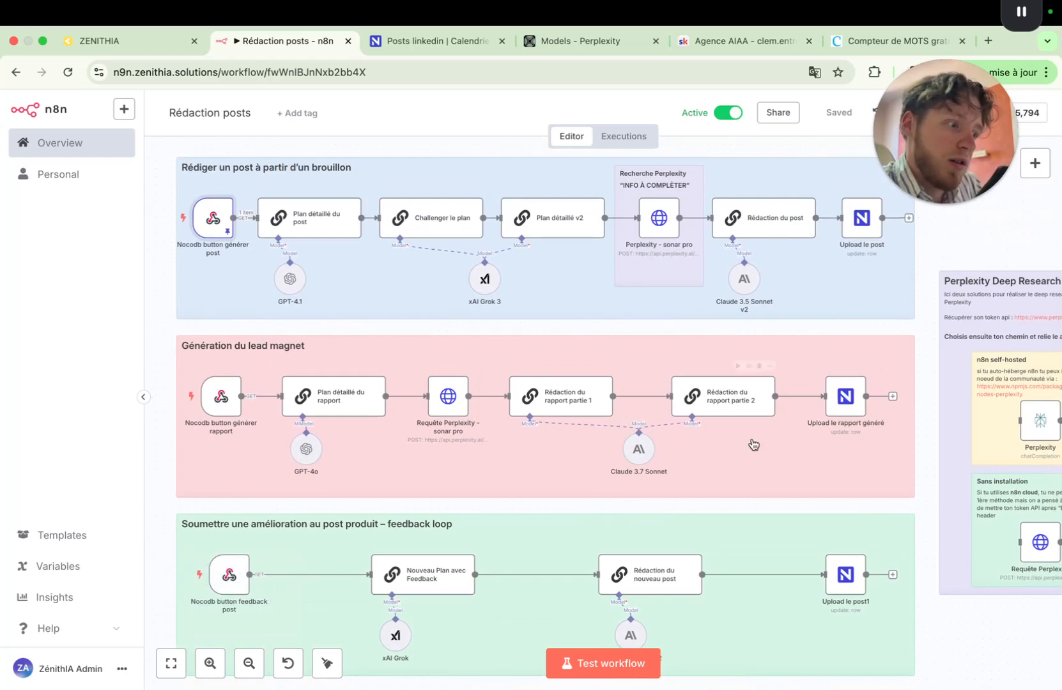
scroll(728, 566, "down", 2)
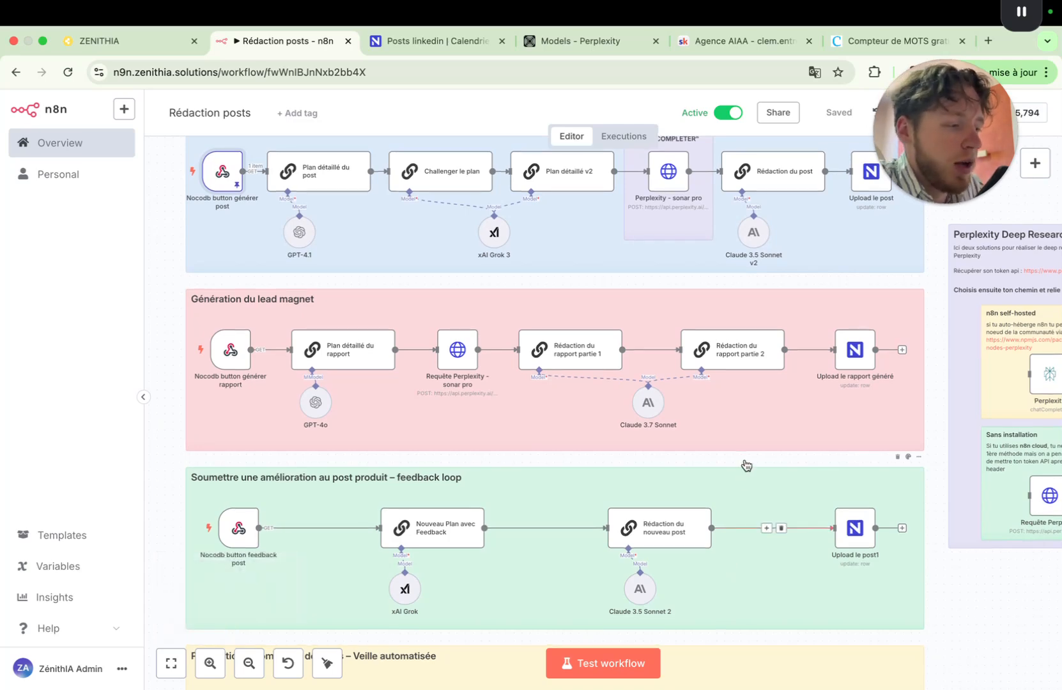
scroll(773, 389, "down", 2)
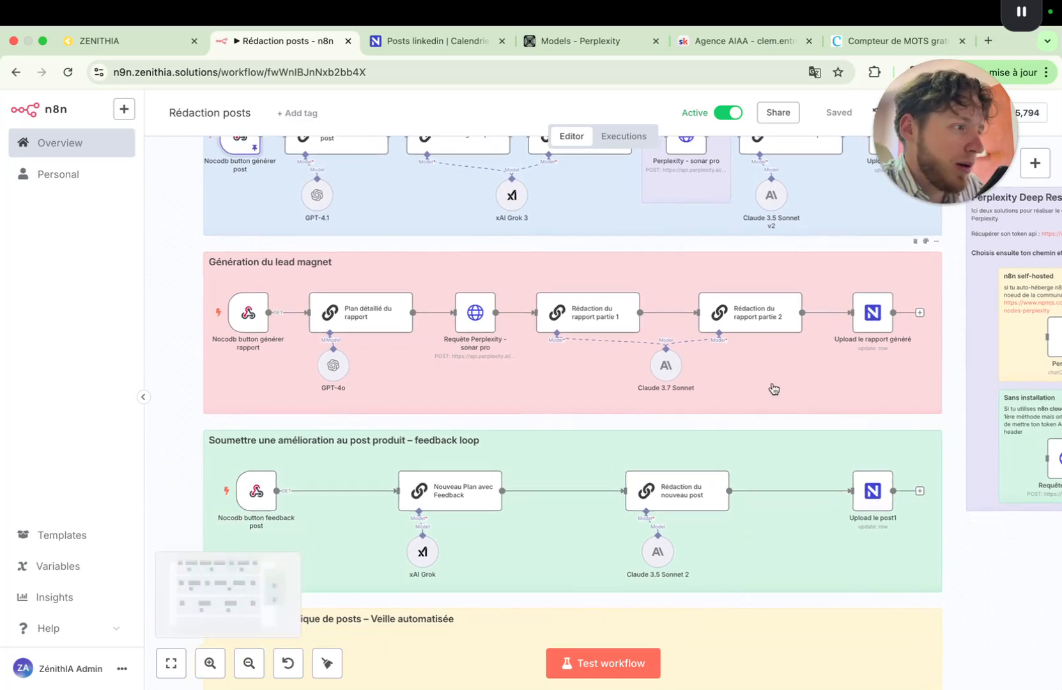
scroll(773, 388, "up", 2)
scroll(773, 389, "up", 1)
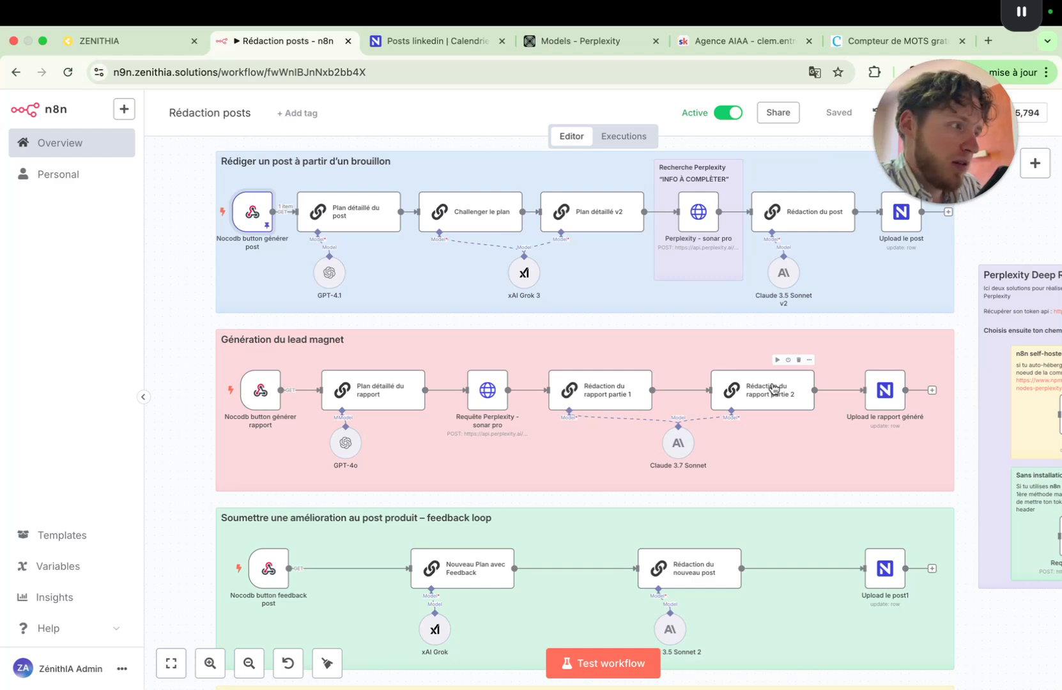
scroll(702, 369, "down", 3)
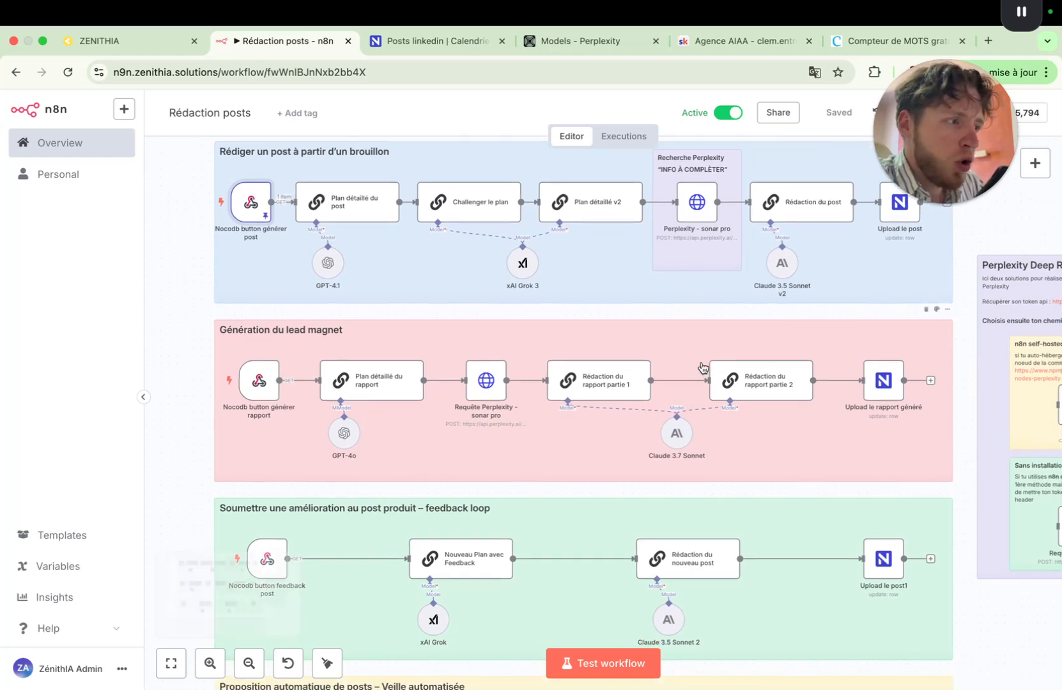
scroll(703, 368, "down", 1)
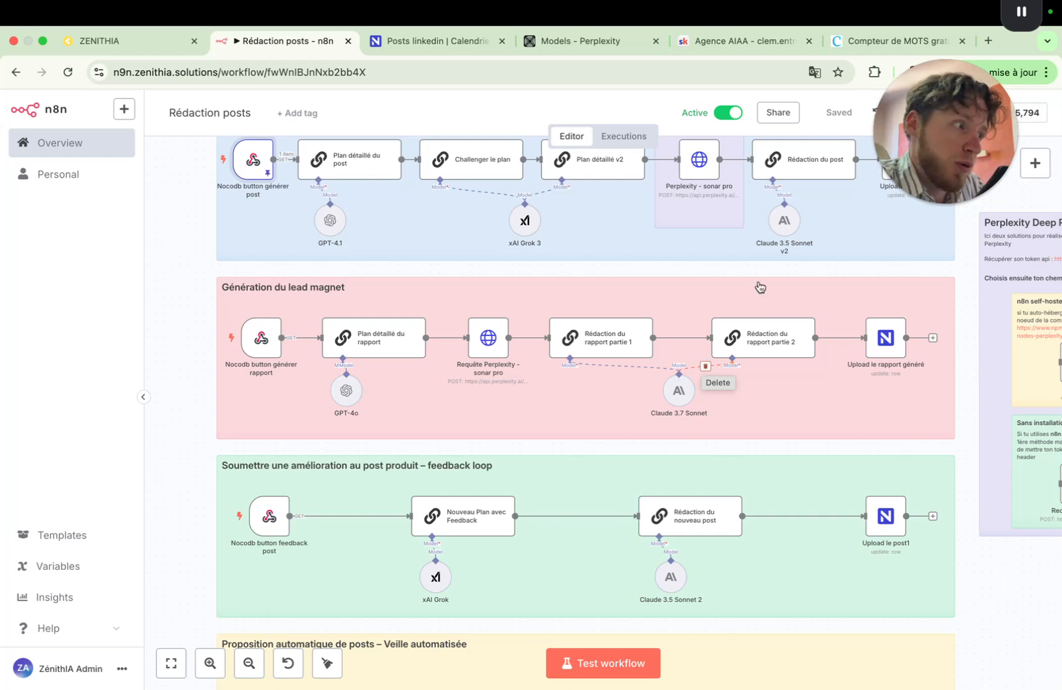
Examine the AI models and Perplexity research node used in the draft-to-post branch and compare them with the lead magnet branch
scroll(671, 352, "up", 3)
scroll(670, 353, "up", 3)
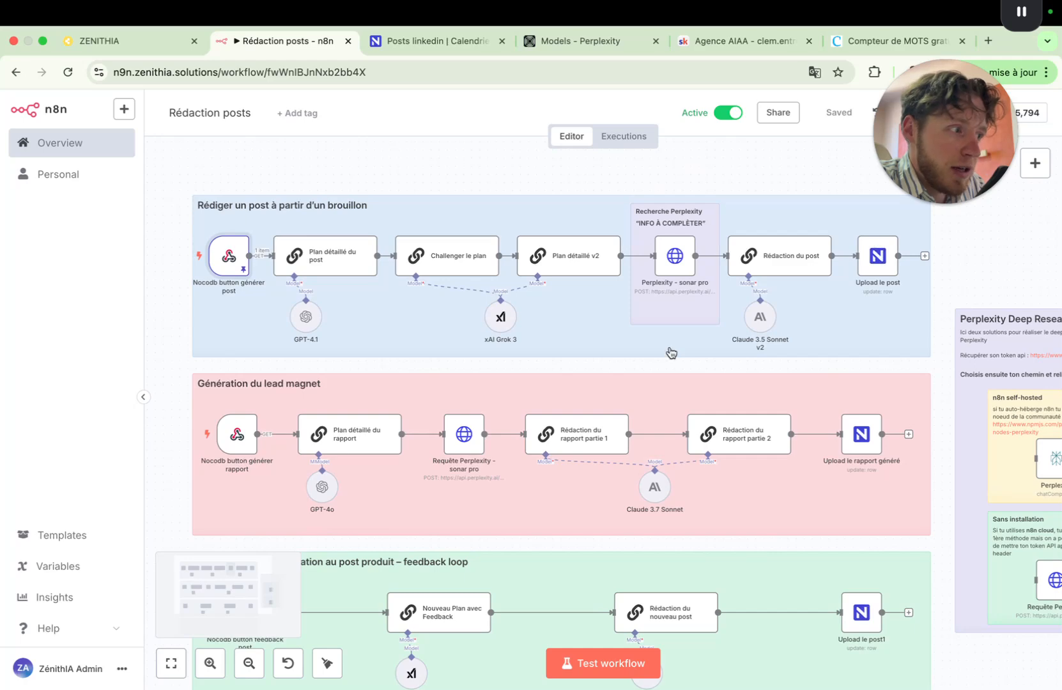
scroll(670, 353, "left", 2)
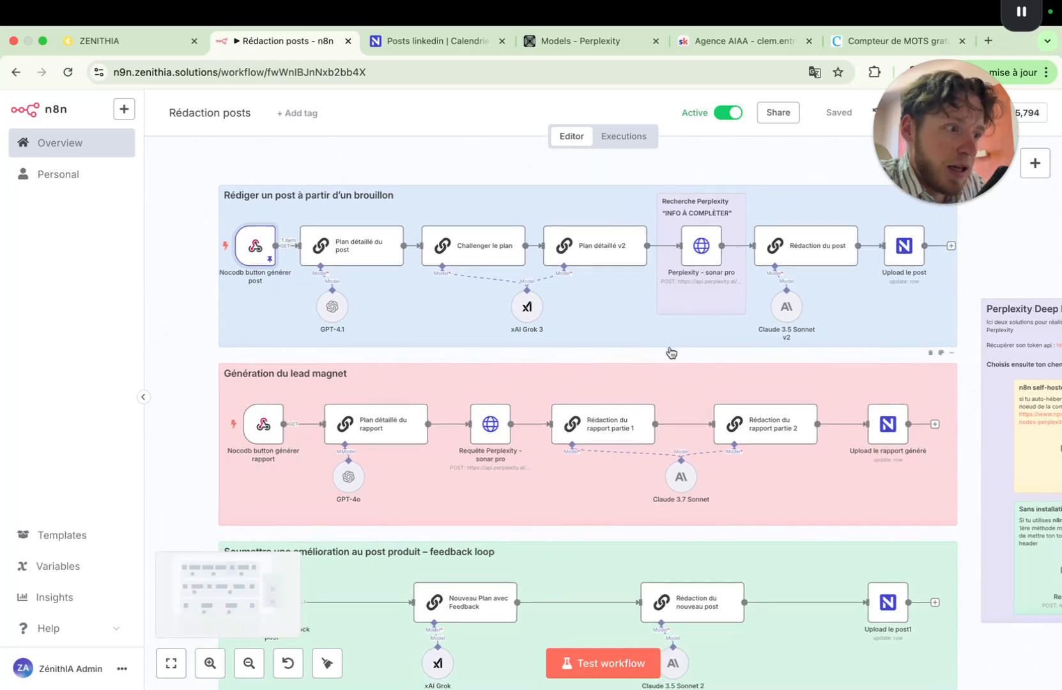
mouse_move(527, 317)
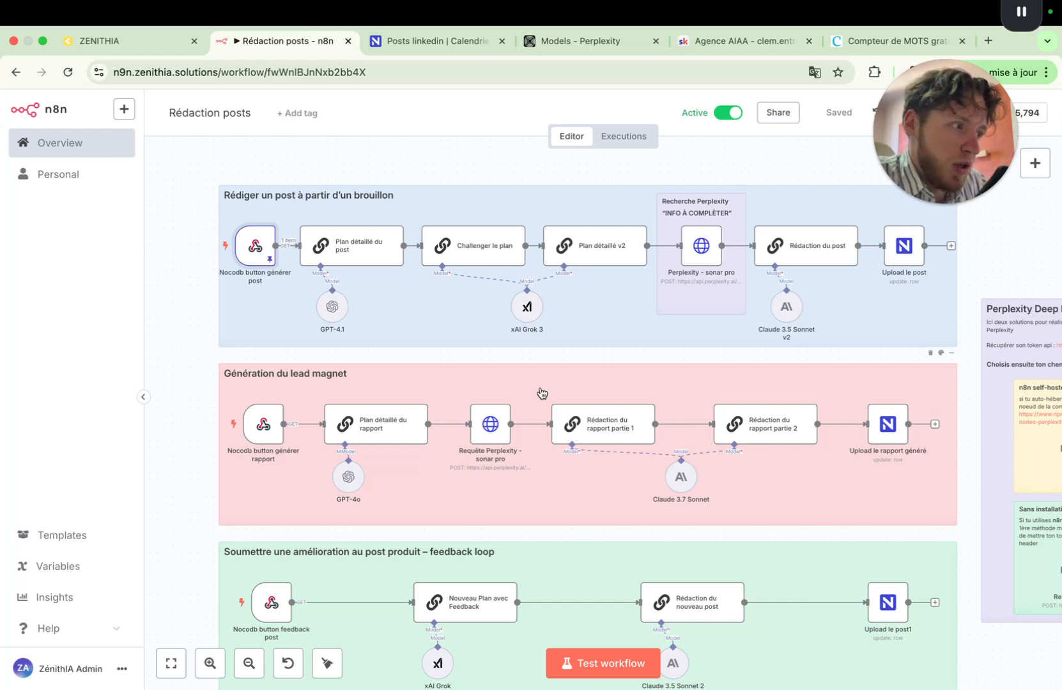
scroll(597, 384, "down", 3)
scroll(597, 384, "up", 3)
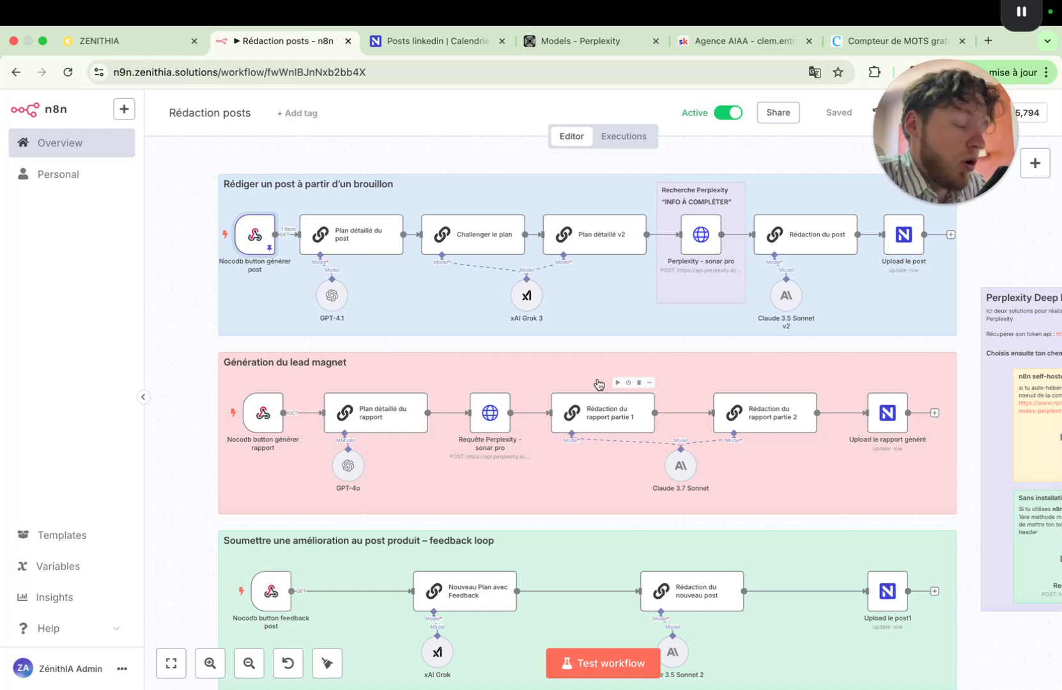
scroll(398, 355, "up", 2)
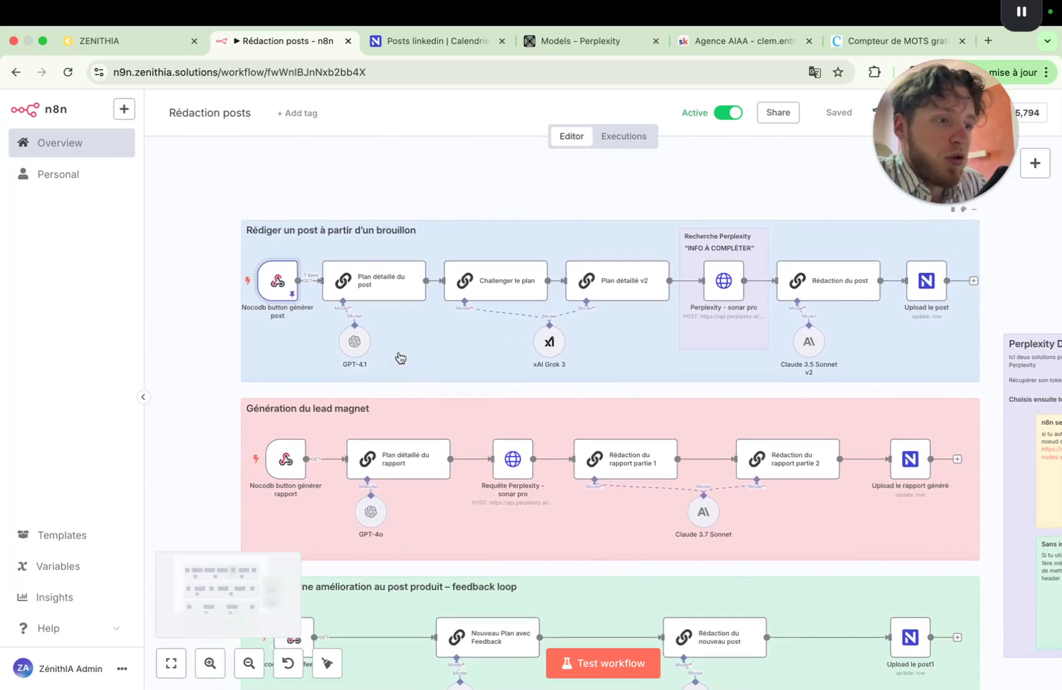
Compare the start of the "Rédiger un post à partir d'un brouillon" branch in n8n with the Post buttons in NocoDB's table
scroll(400, 356, "up", 5)
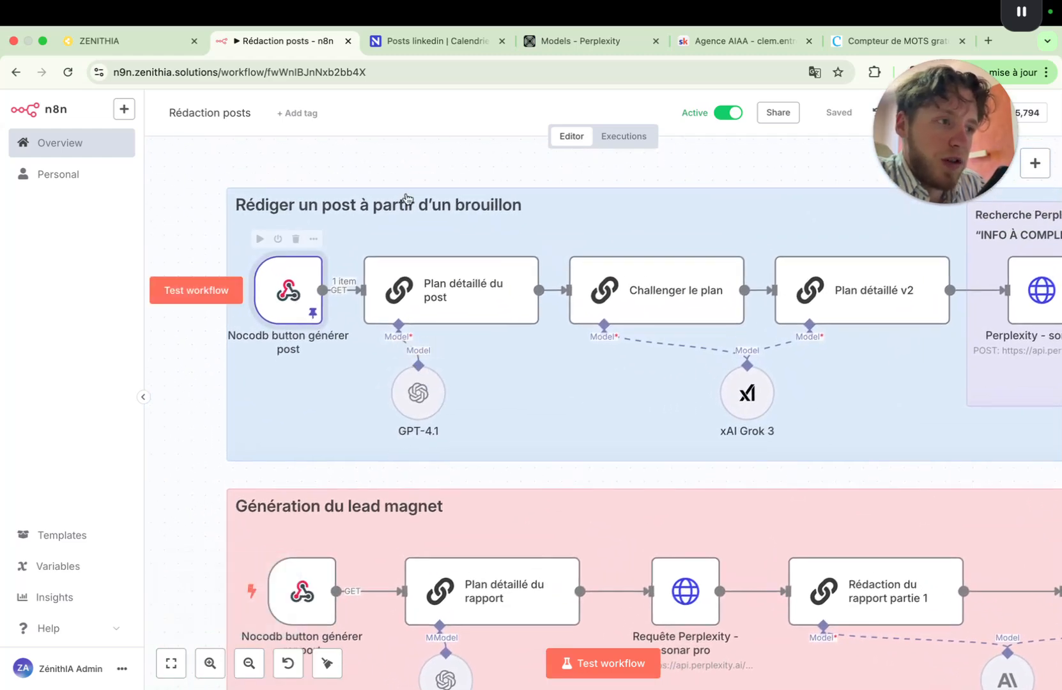
left_click(427, 43)
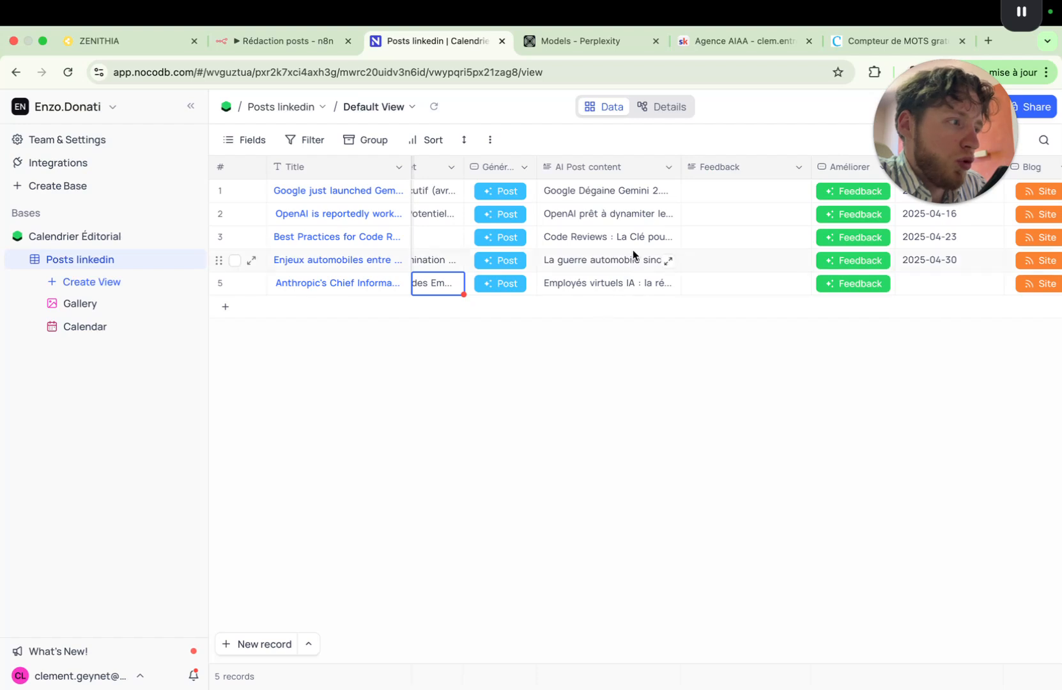
scroll(632, 255, "left", 3)
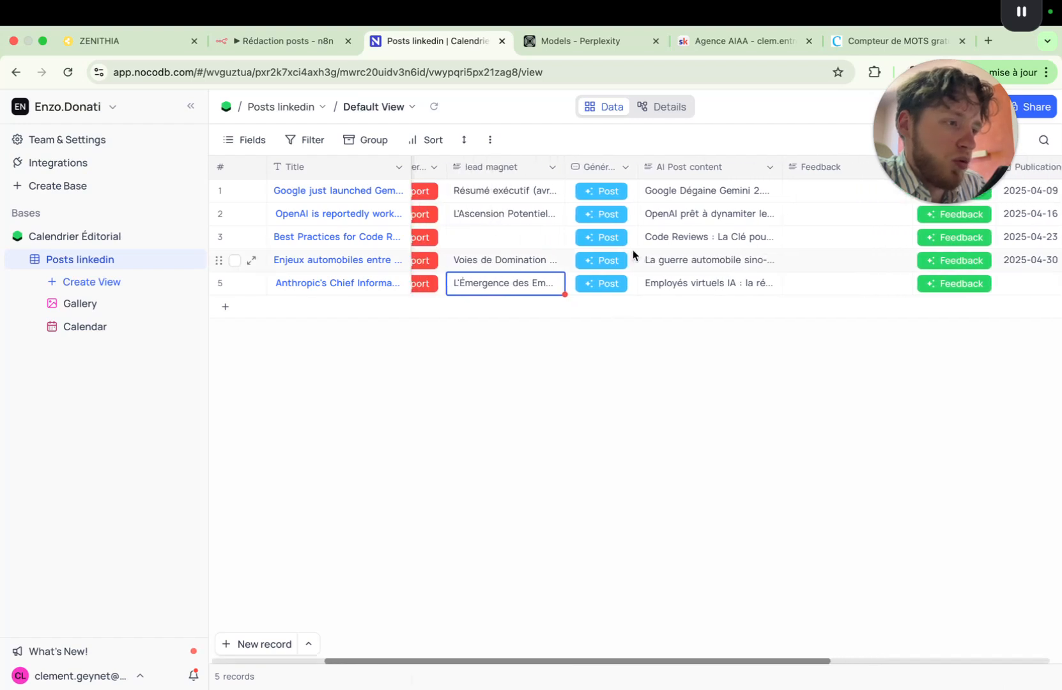
left_click(287, 42)
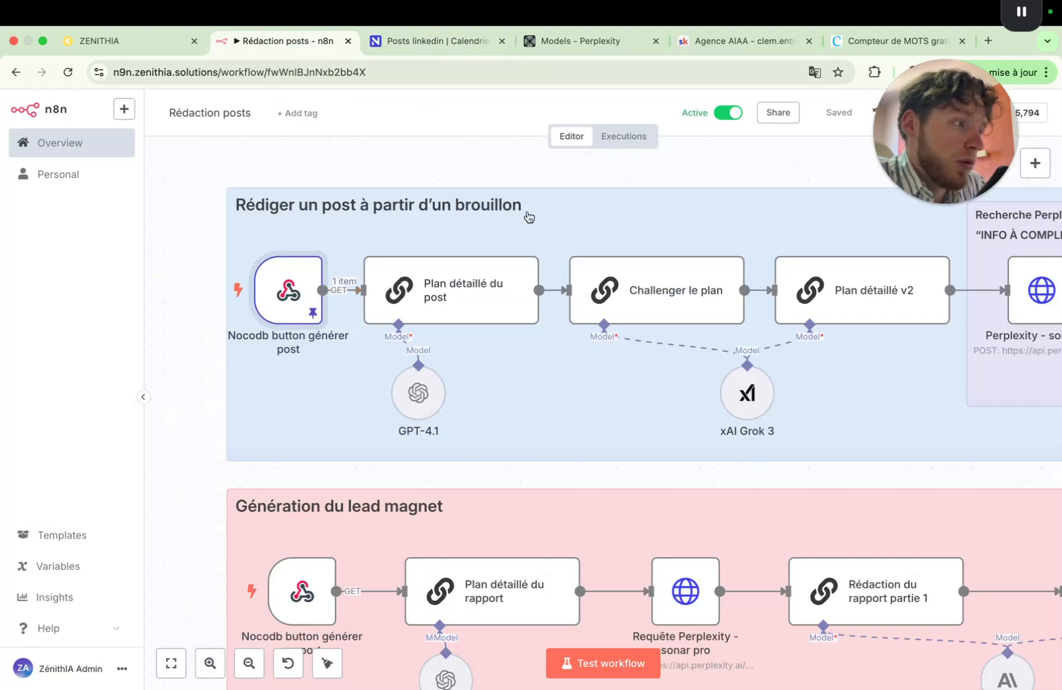
left_click(421, 42)
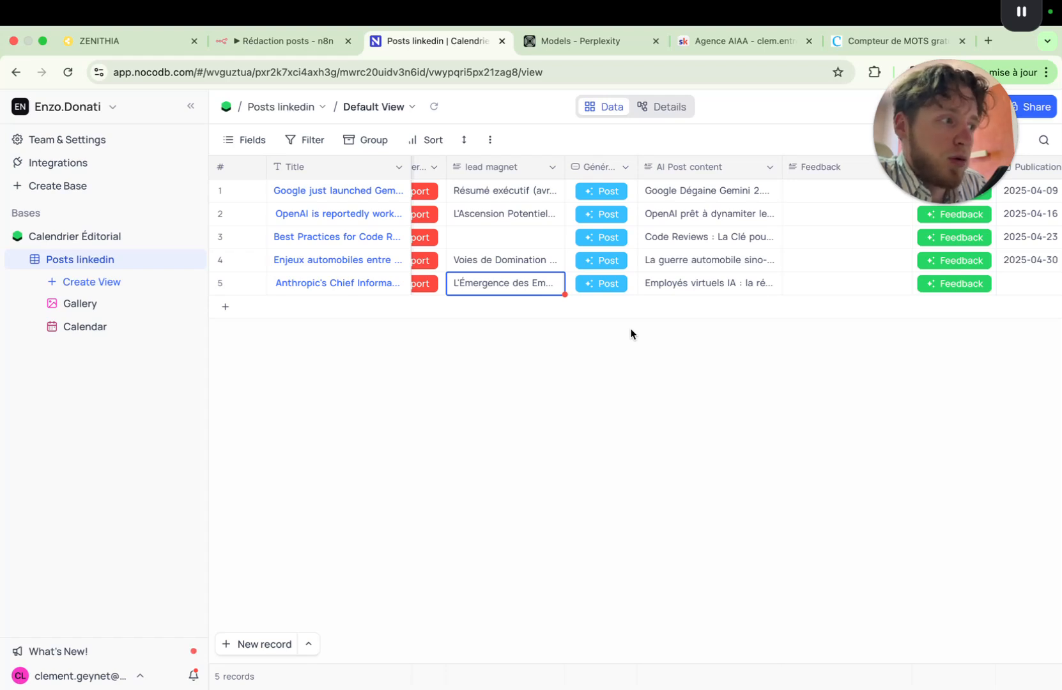
left_click(269, 44)
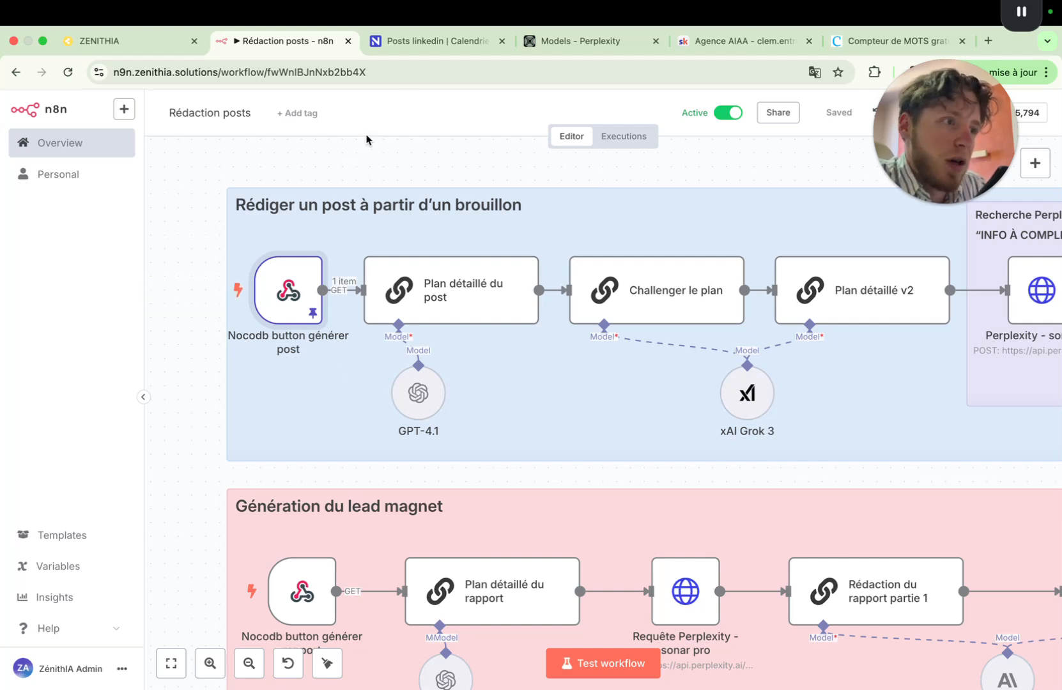
left_click(427, 41)
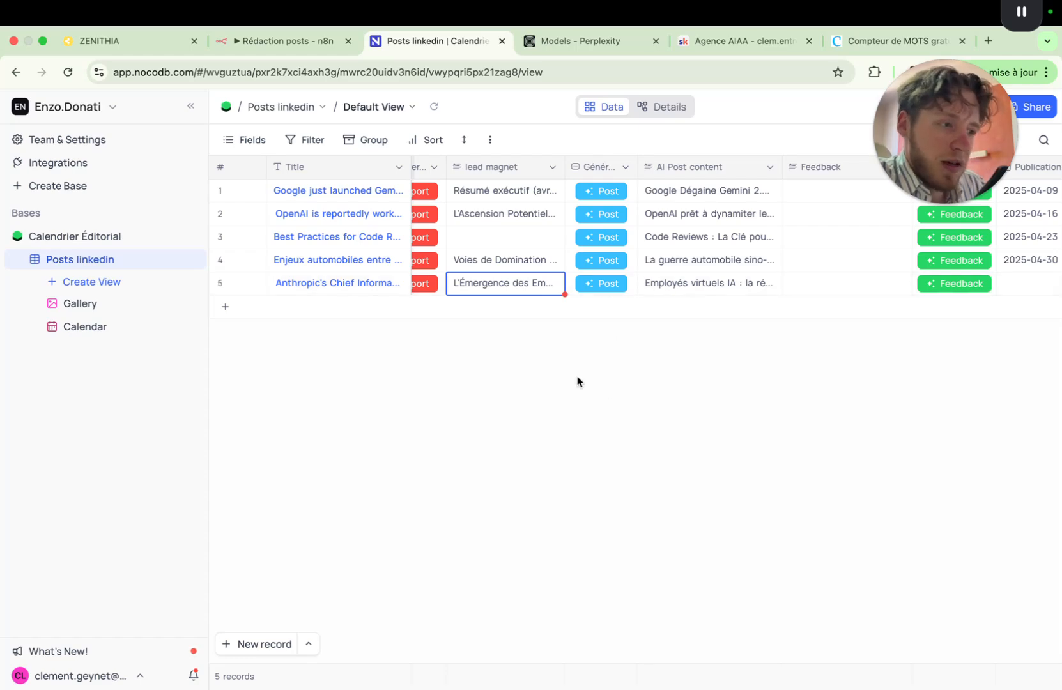
left_click(255, 40)
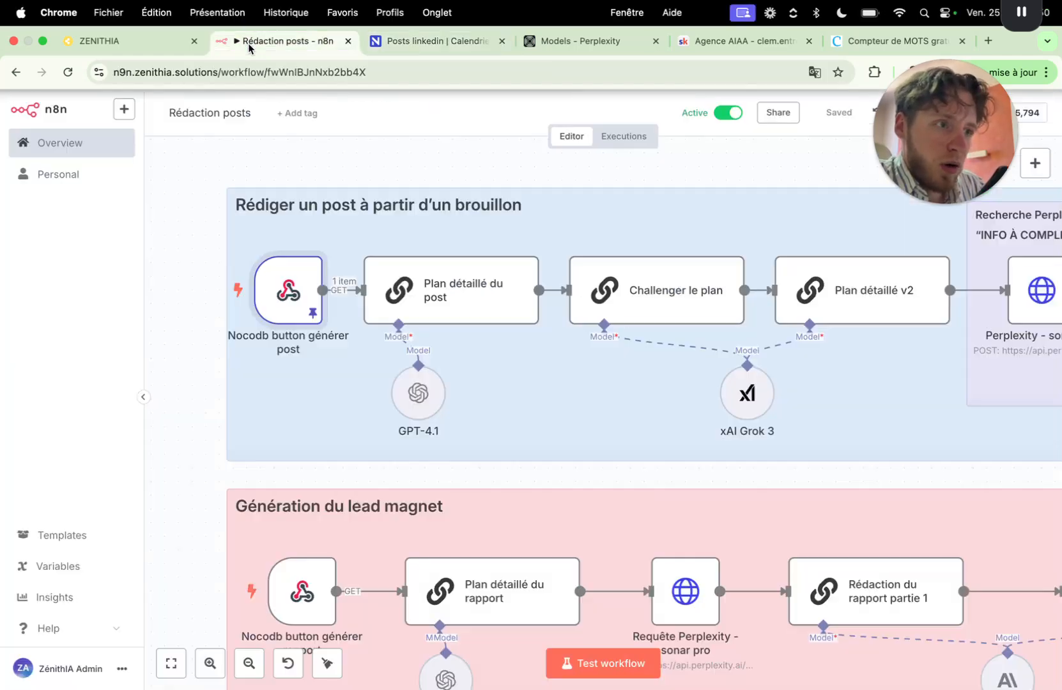
Open the "Nocodb button générer post" webhook node in n8n and the Webhook-1postlinkedin details of NocoDB's "Générer le post" button field
double_click(288, 304)
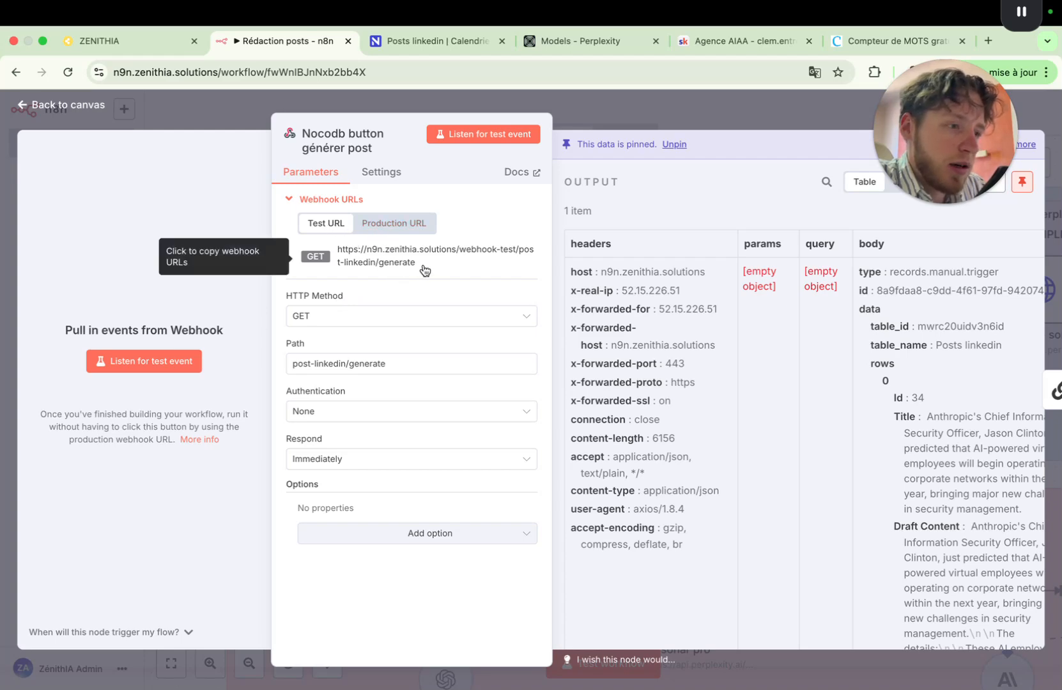
left_click(423, 39)
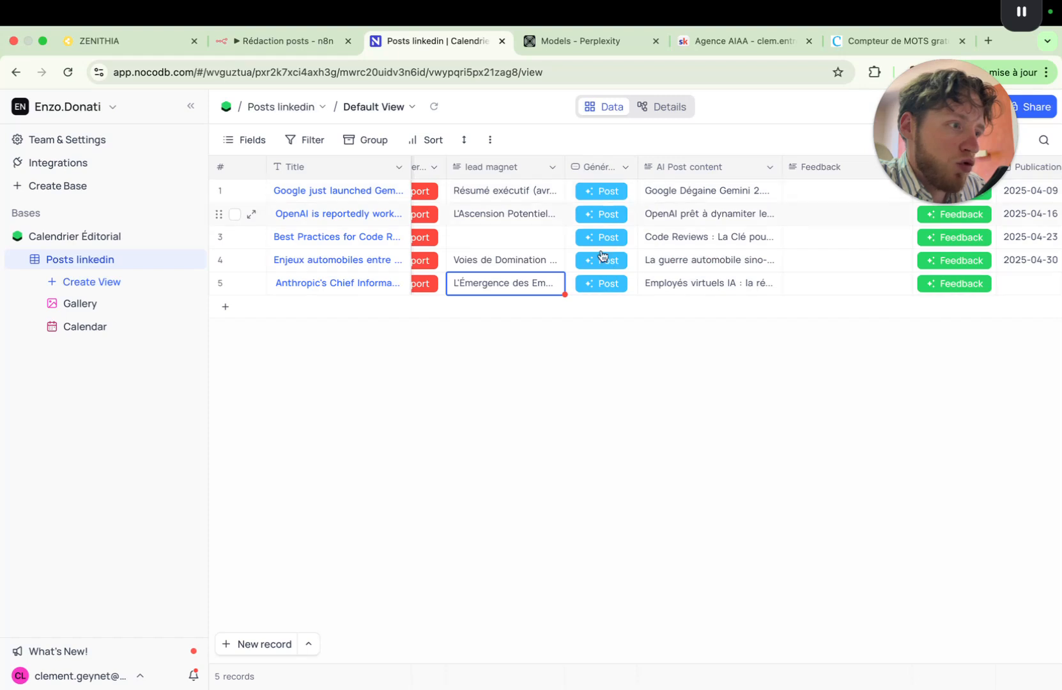
left_click(625, 169)
left_click(523, 226)
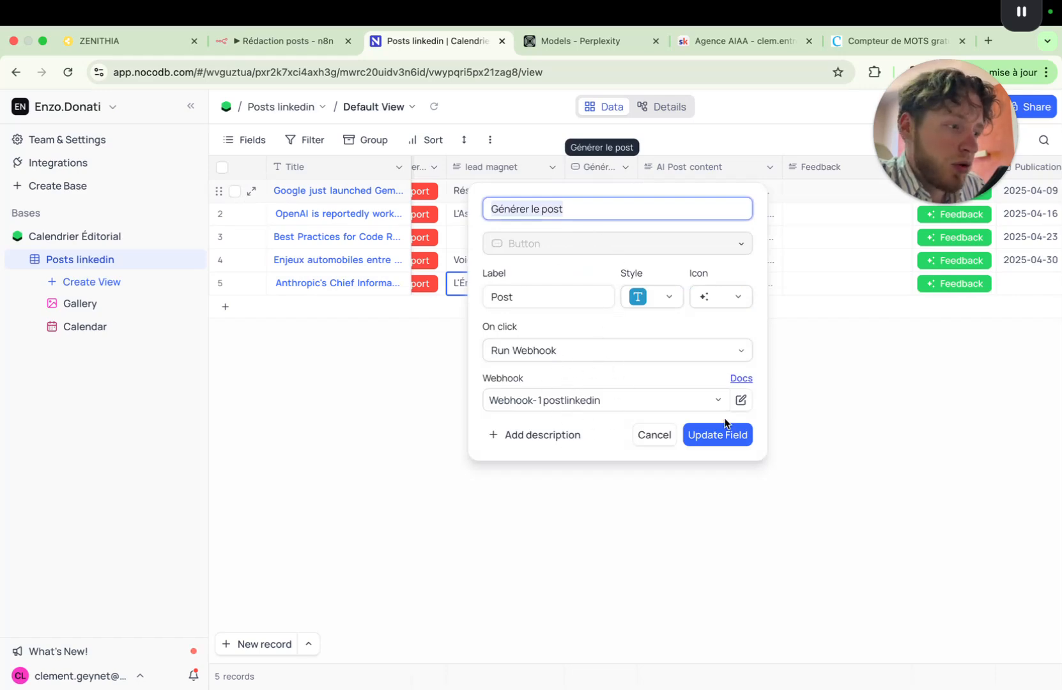
left_click(741, 400)
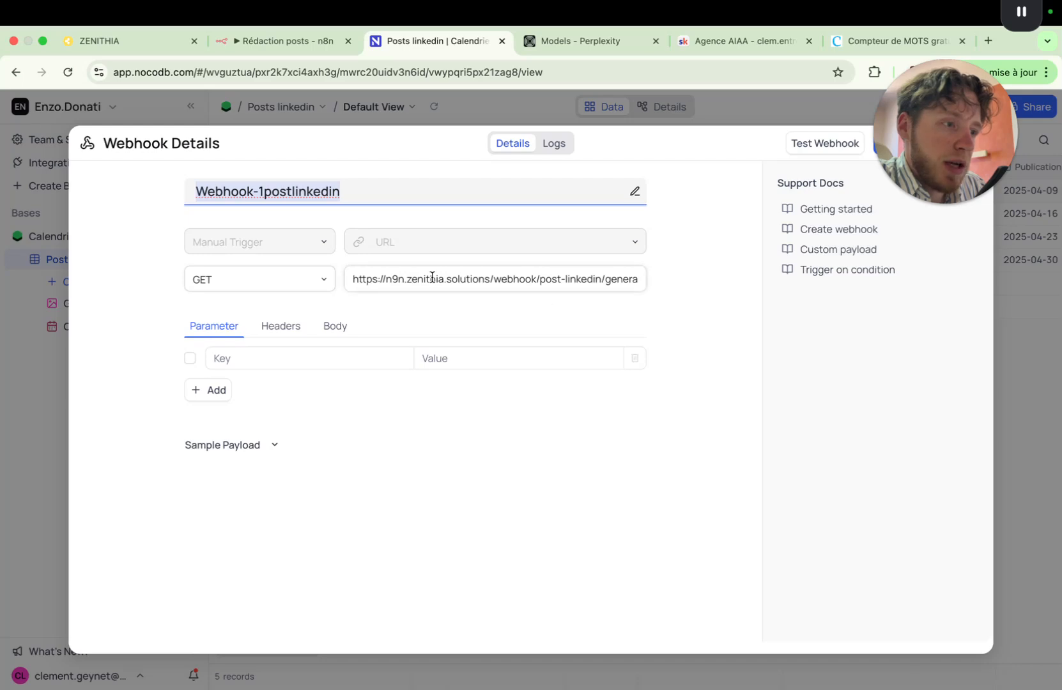
Show the n8n webhook node's production URL, compare it with the URL in NocoDB's webhook details, and close the node
left_click(295, 42)
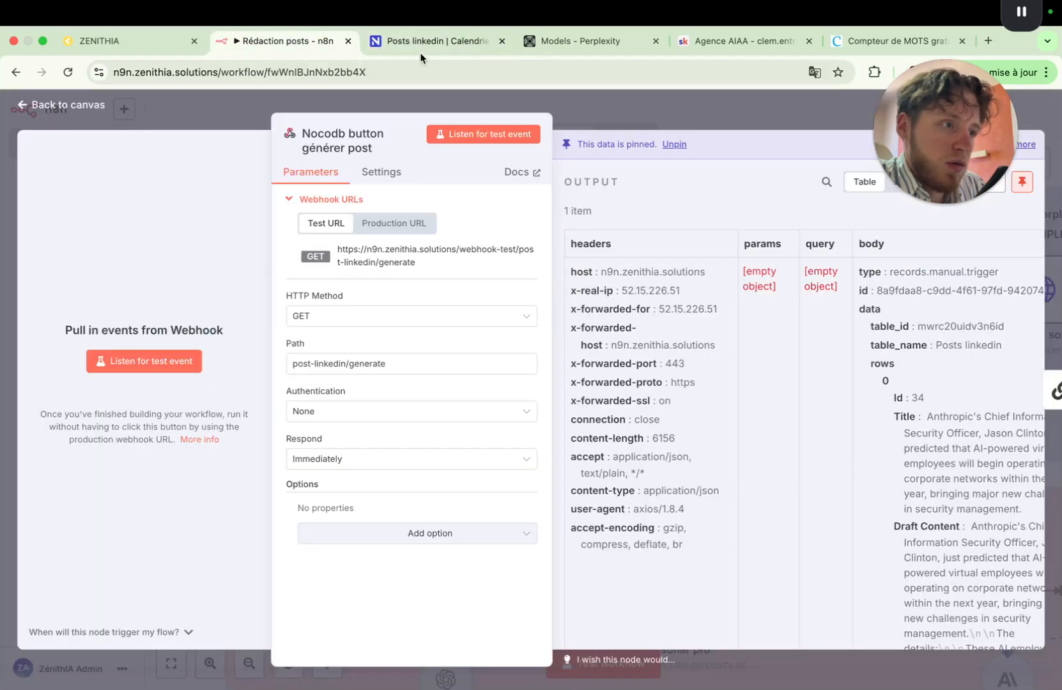
left_click(438, 41)
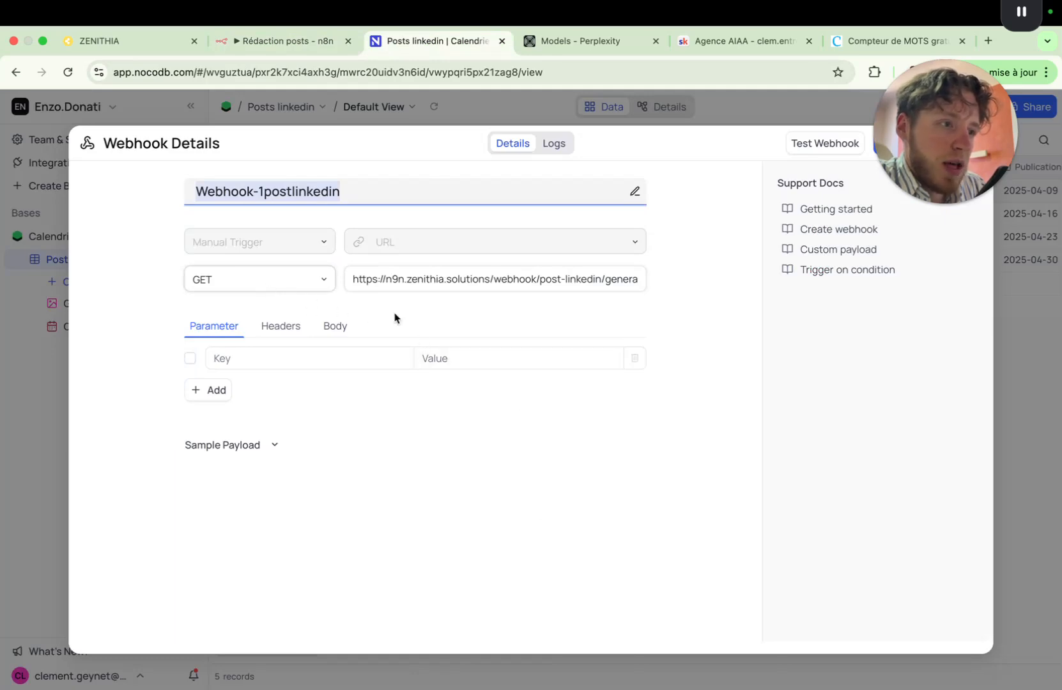
left_click(295, 42)
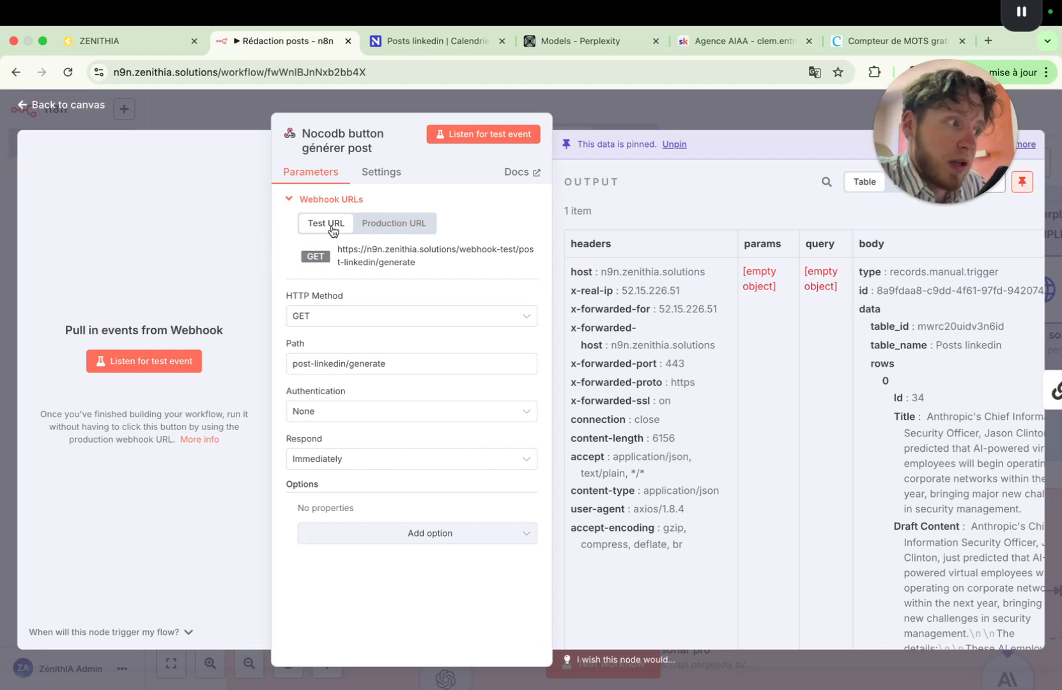
left_click(384, 232)
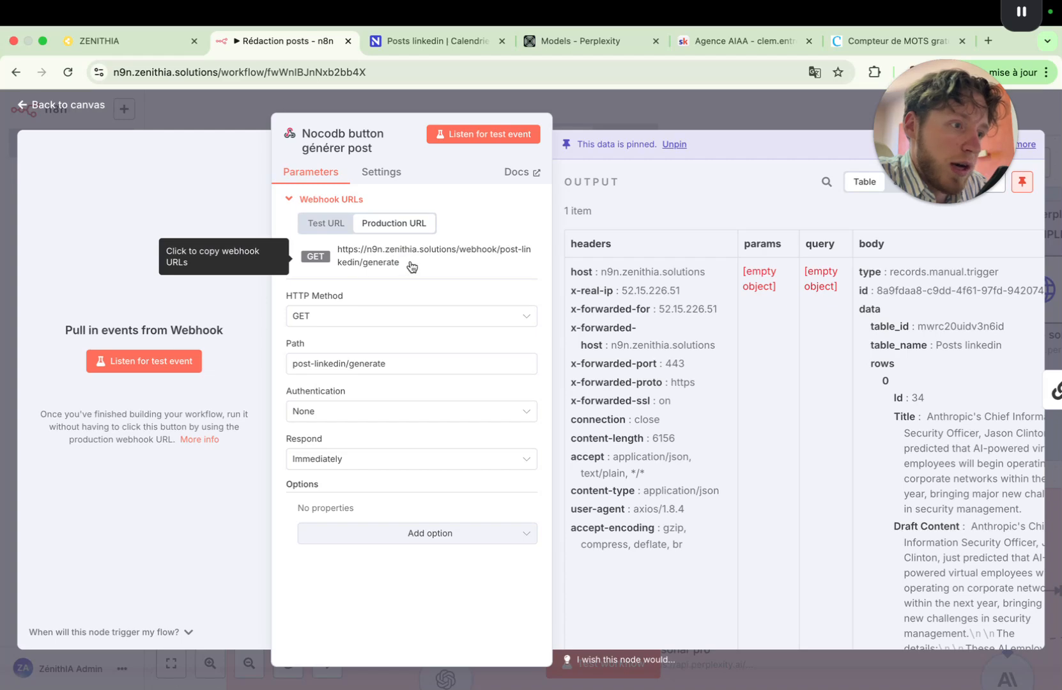
left_click(440, 41)
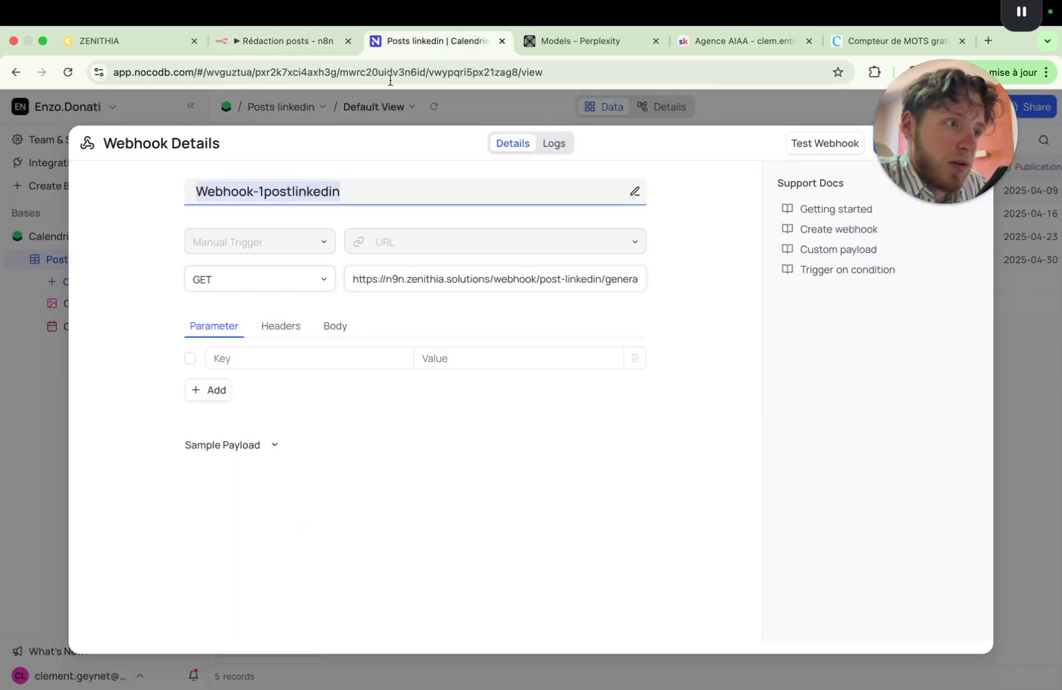
left_click(285, 40)
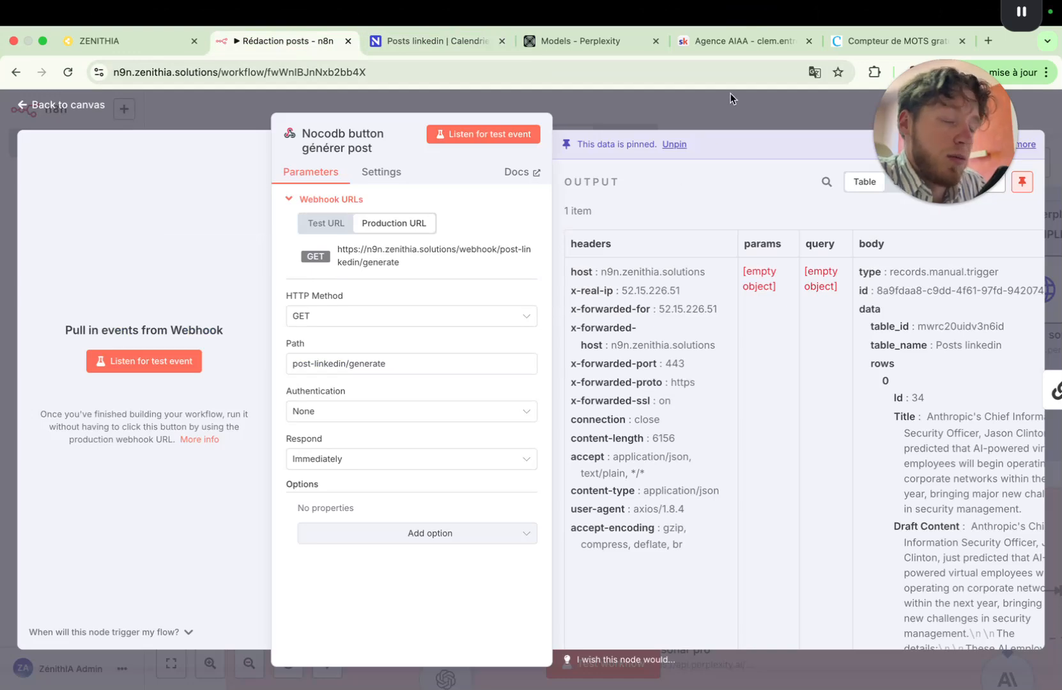
left_click(759, 107)
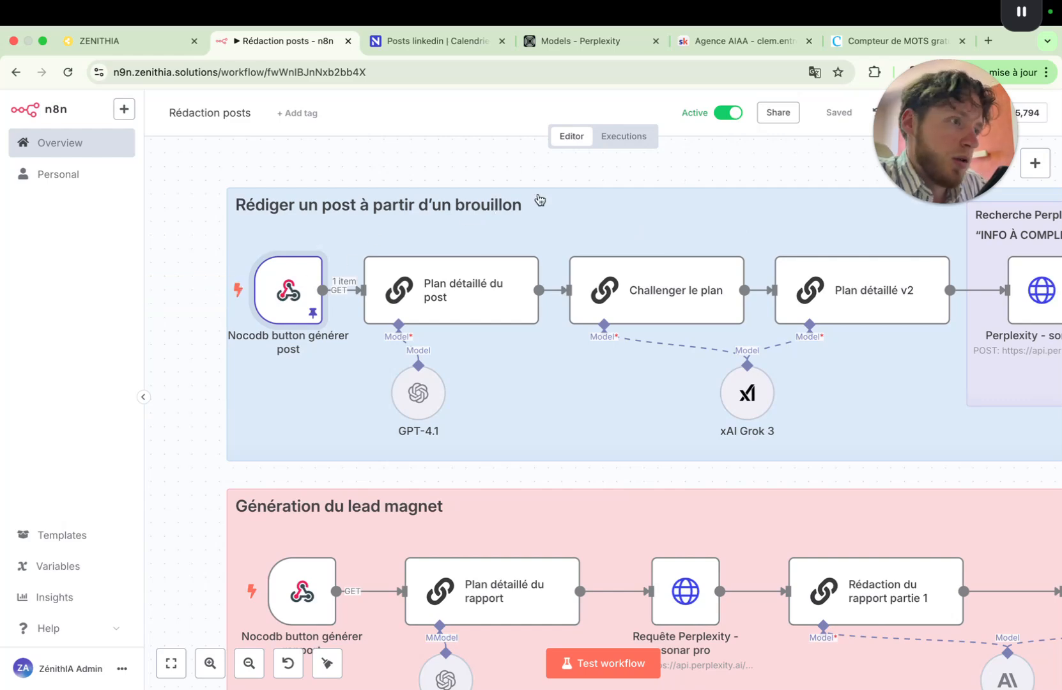
Close NocoDB's webhook details and inspect the pinned output data of the "Nocodb button générer post" webhook node in n8n
left_click(415, 42)
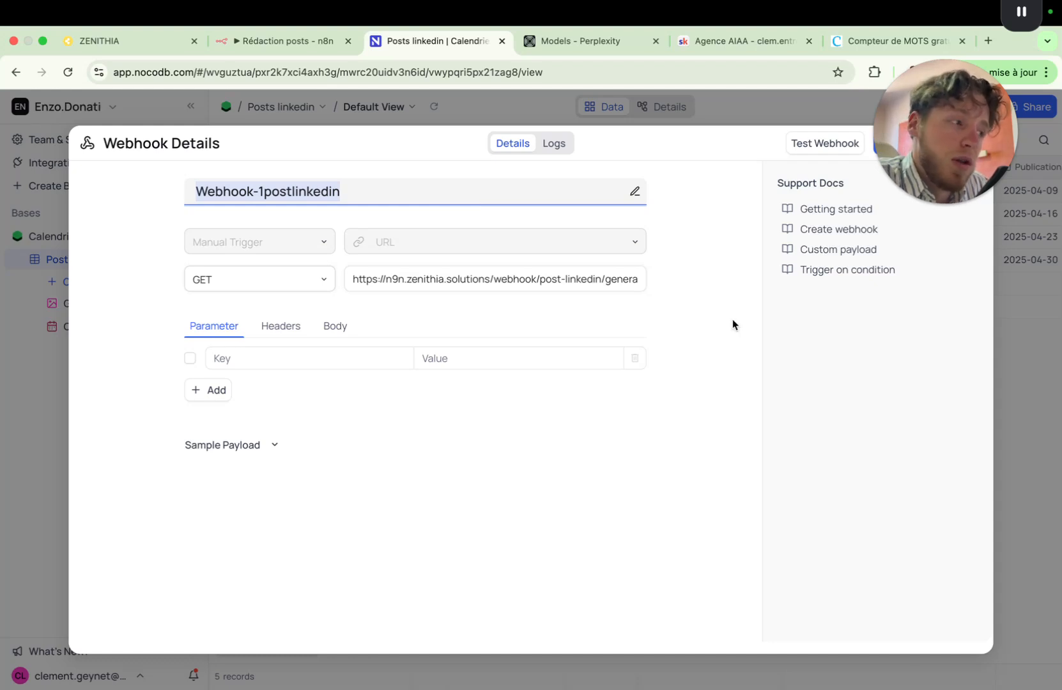
left_click(1017, 346)
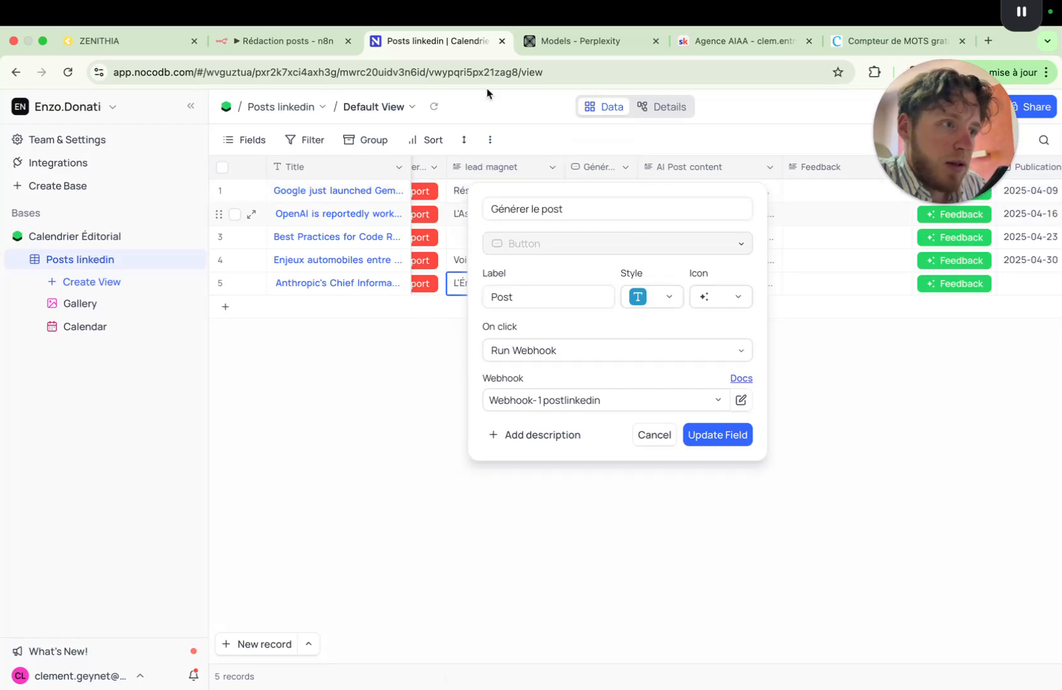
left_click(259, 42)
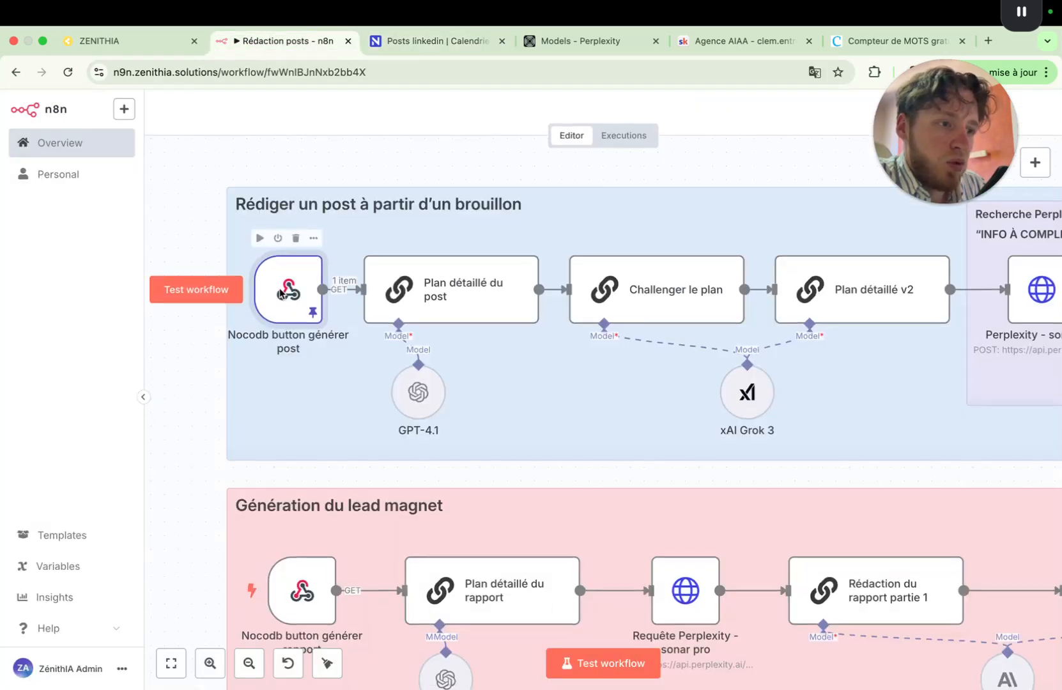
double_click(281, 294)
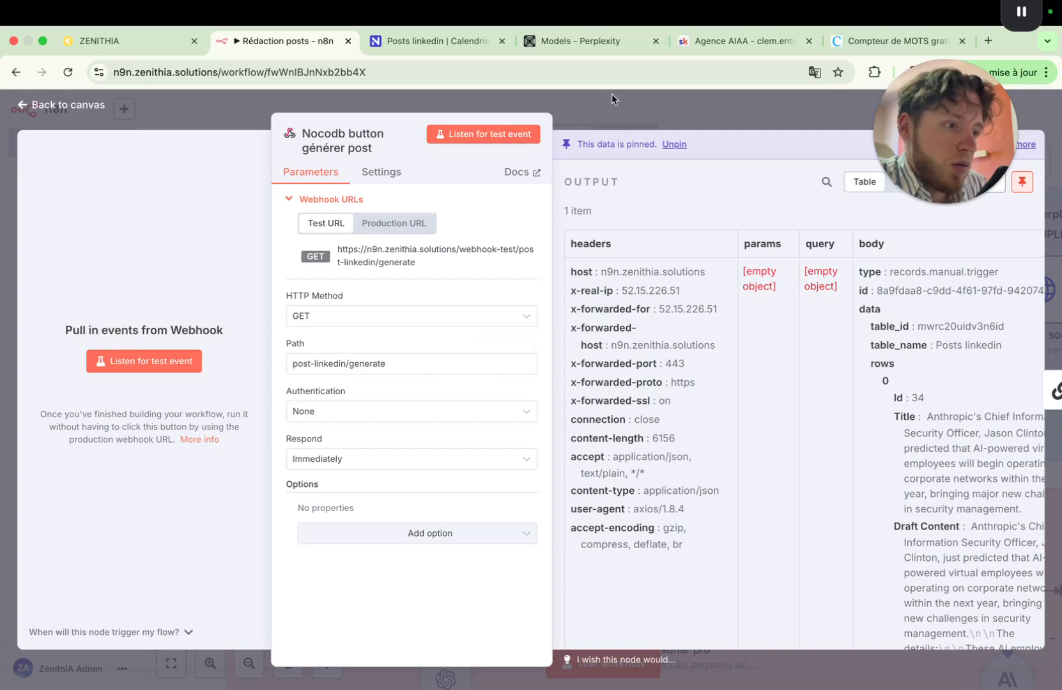
scroll(798, 448, "right", 2)
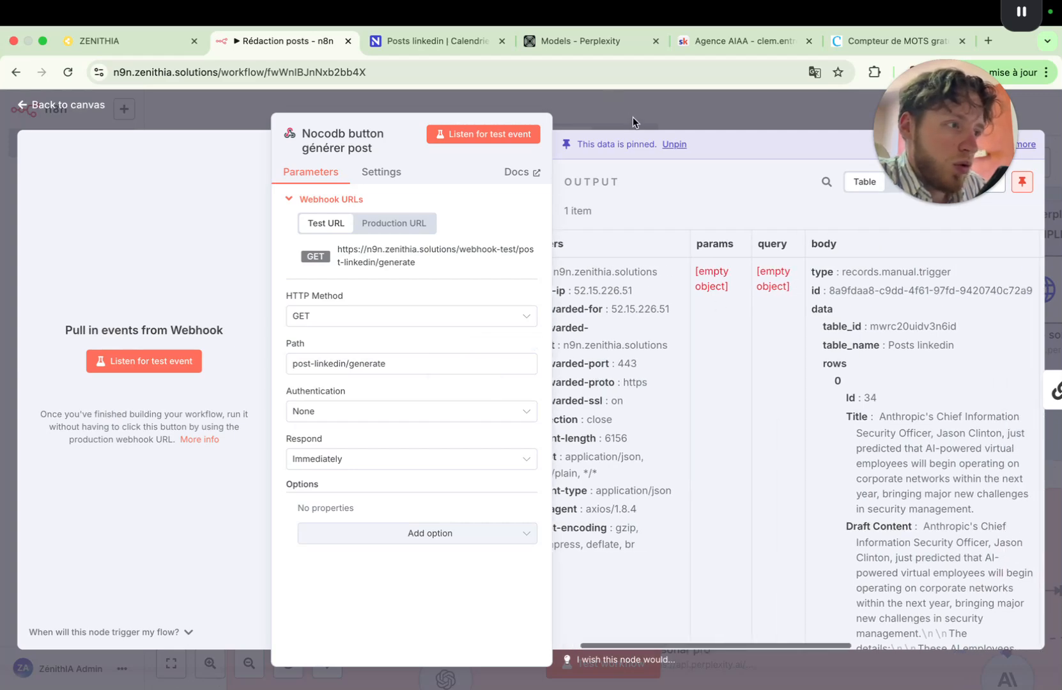
left_click(633, 118)
Dismiss NocoDB's "Générer le post" field settings and show the full Draft Content of the Anthropic record in row 5
left_click(389, 40)
left_click(403, 419)
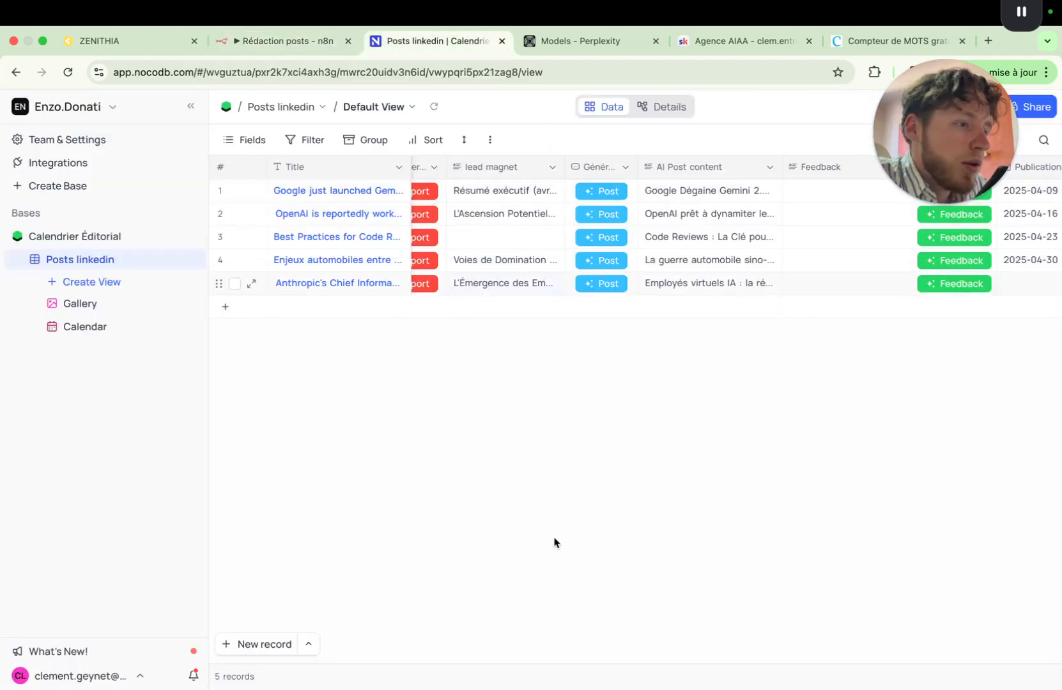
scroll(553, 543, "left", 2)
scroll(554, 542, "left", 4)
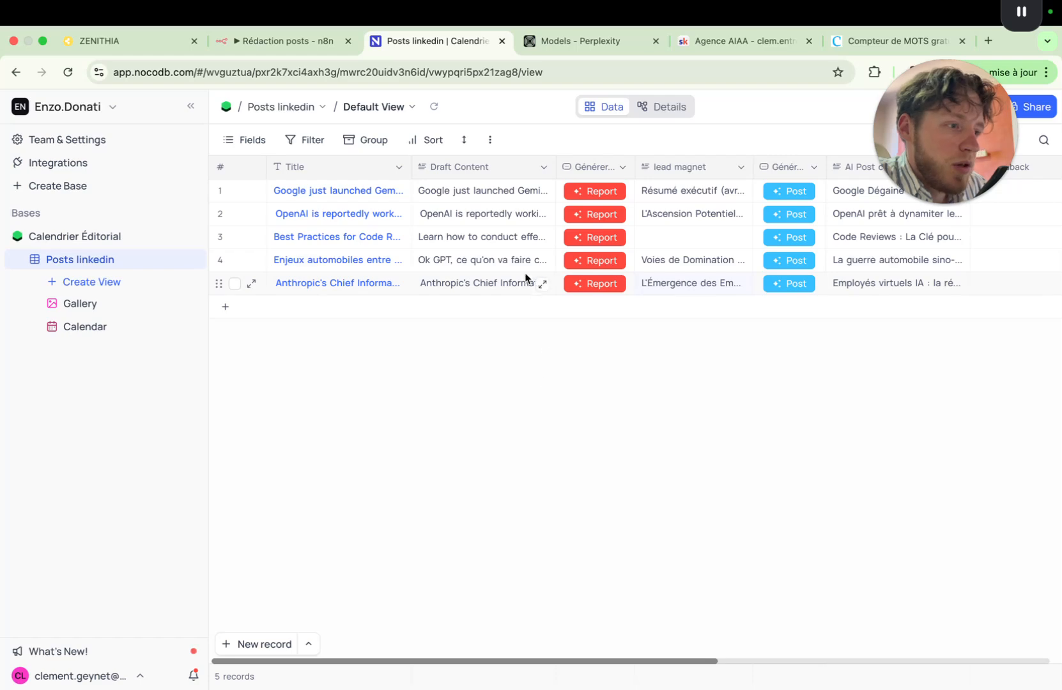
left_click(543, 284)
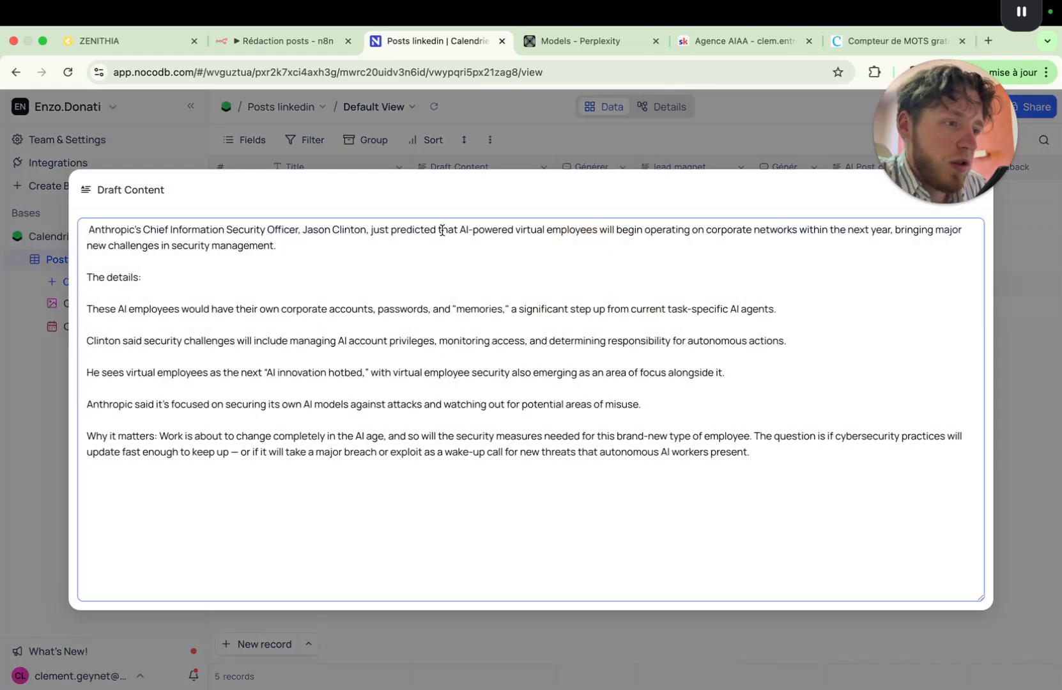
left_click_drag(765, 462, 82, 226)
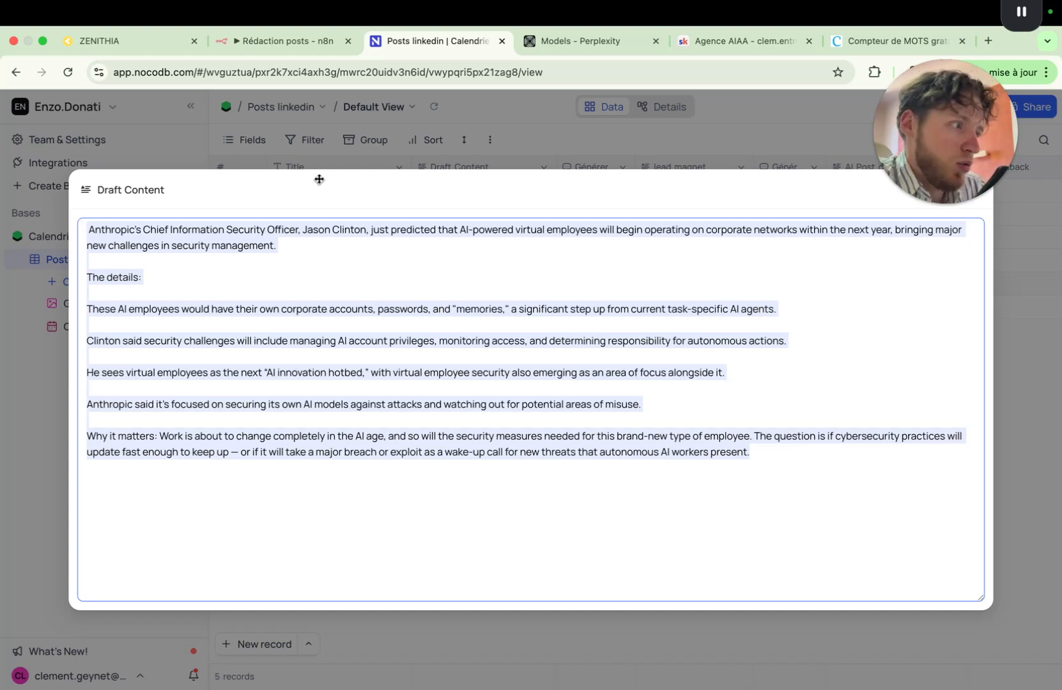
left_click(545, 123)
Return to n8n, look over the draft-to-post branch, and open the "Plan détaillé du post" node to view its parameters
left_click(263, 41)
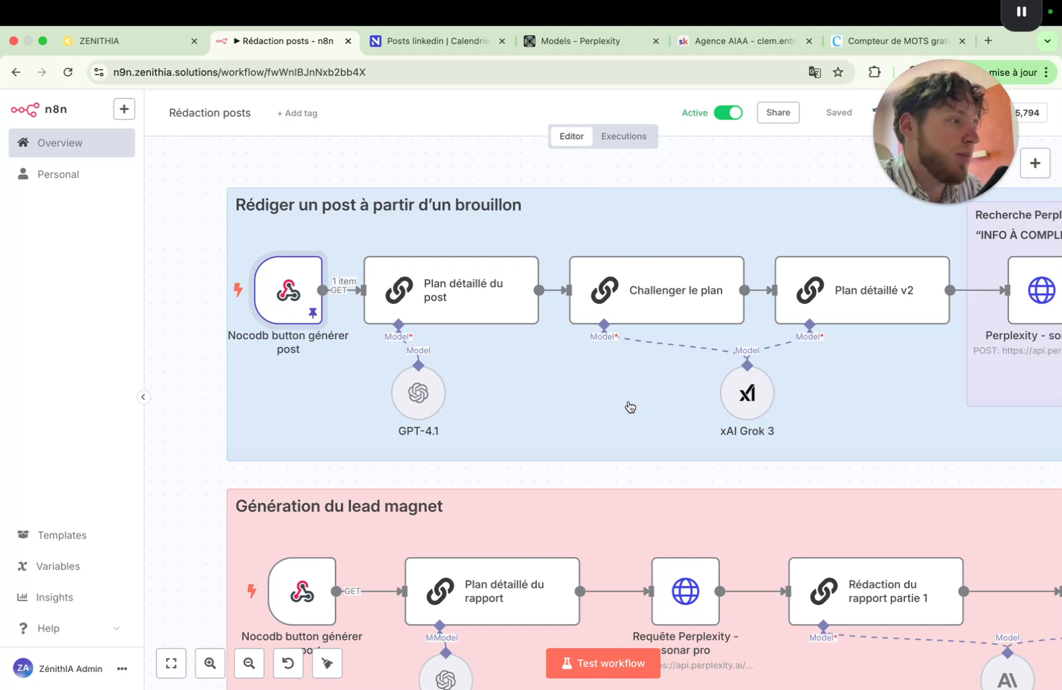
scroll(588, 394, "down", 1)
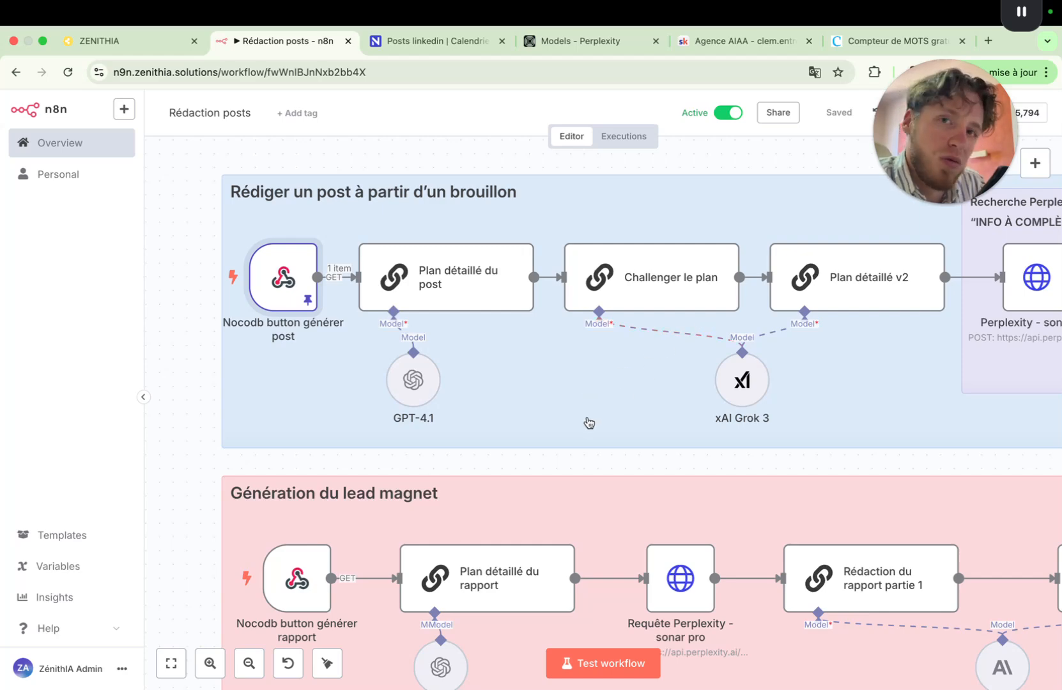
scroll(632, 413, "right", 2)
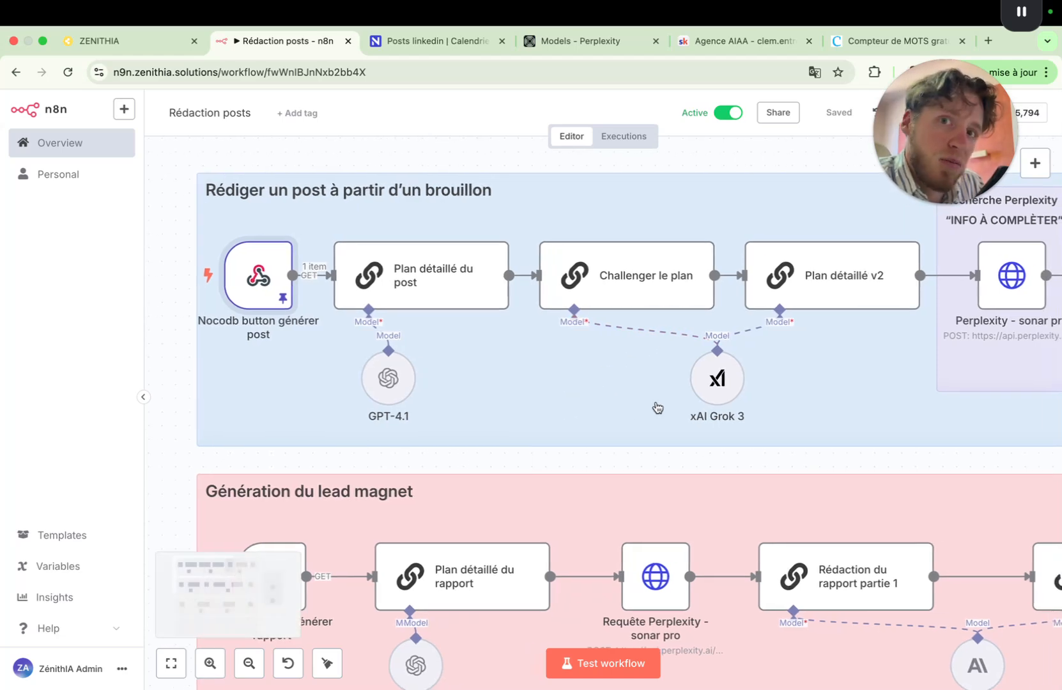
scroll(647, 365, "up", 2)
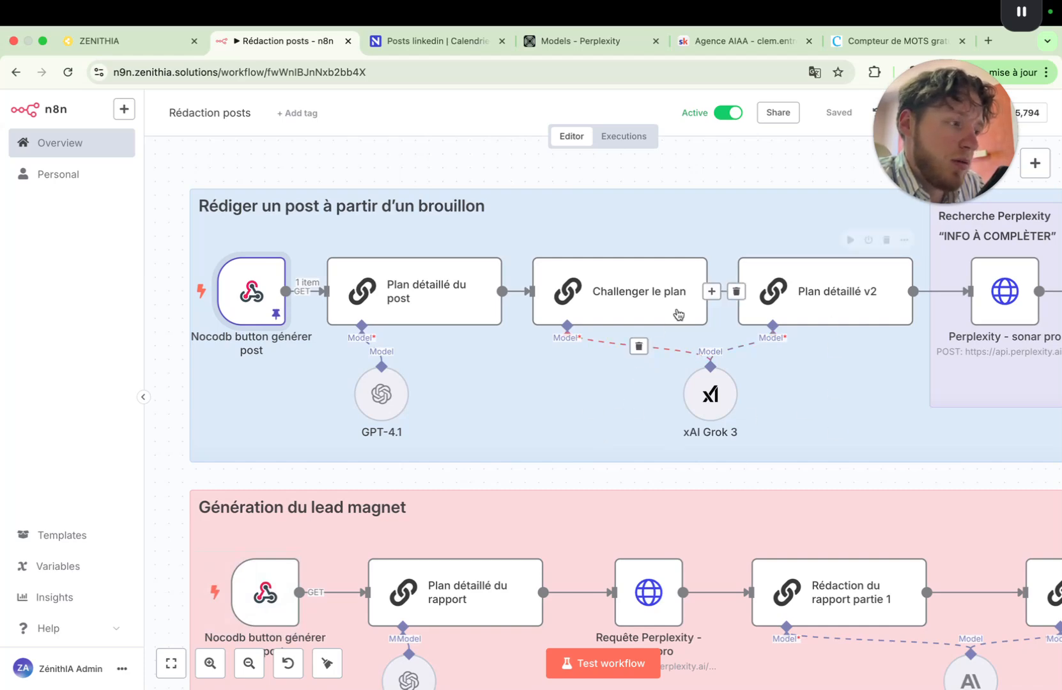
scroll(544, 421, "left", 2)
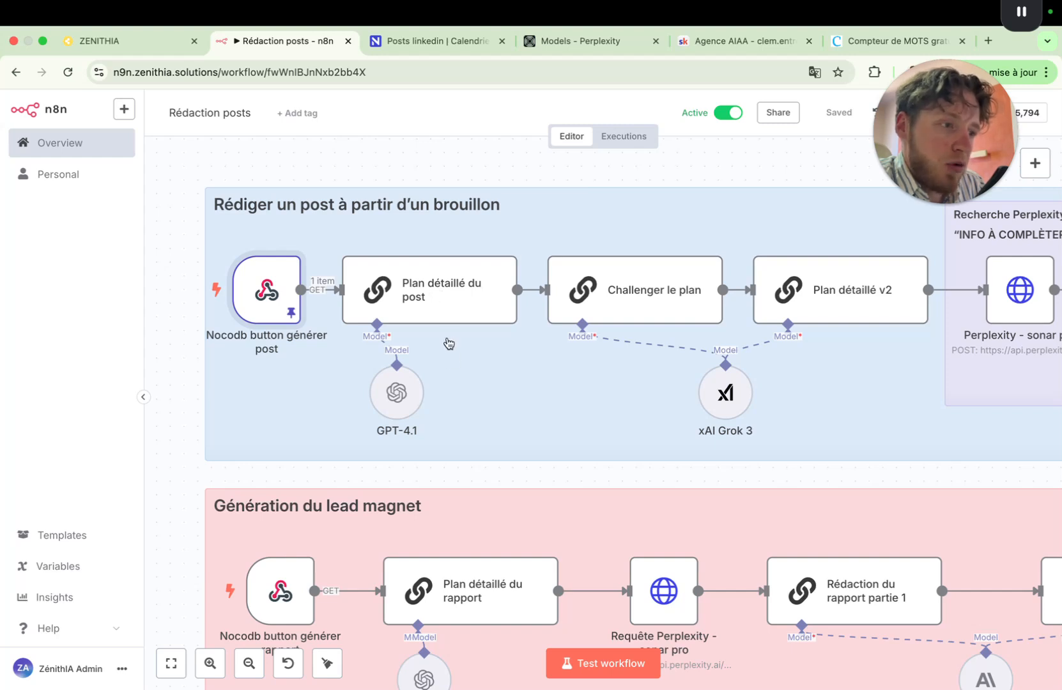
left_click(426, 349)
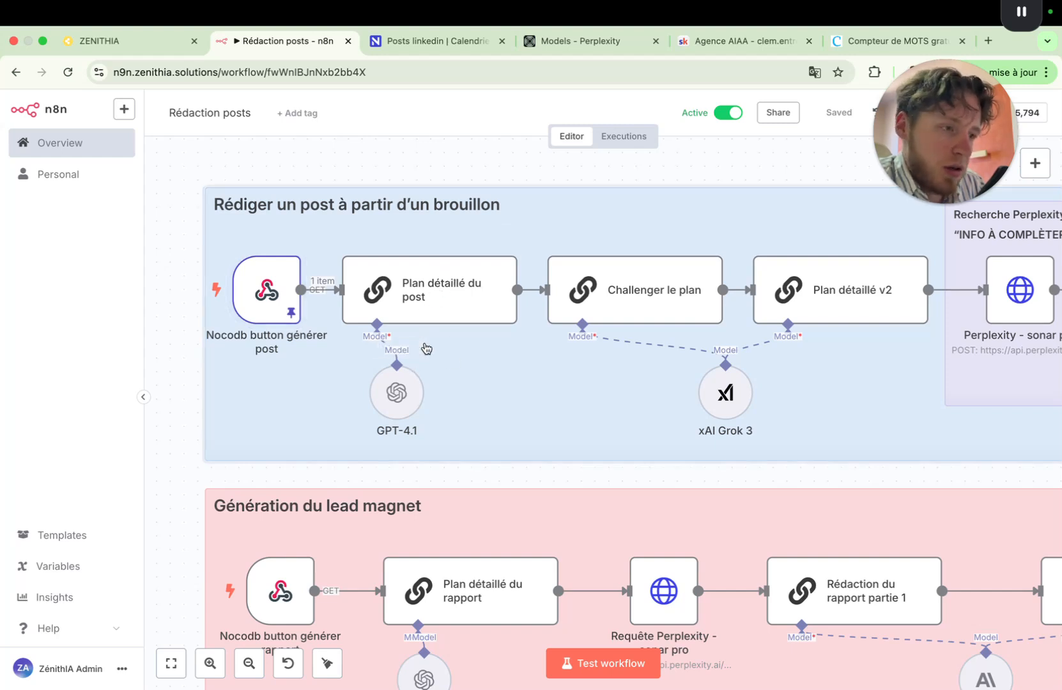
double_click(438, 299)
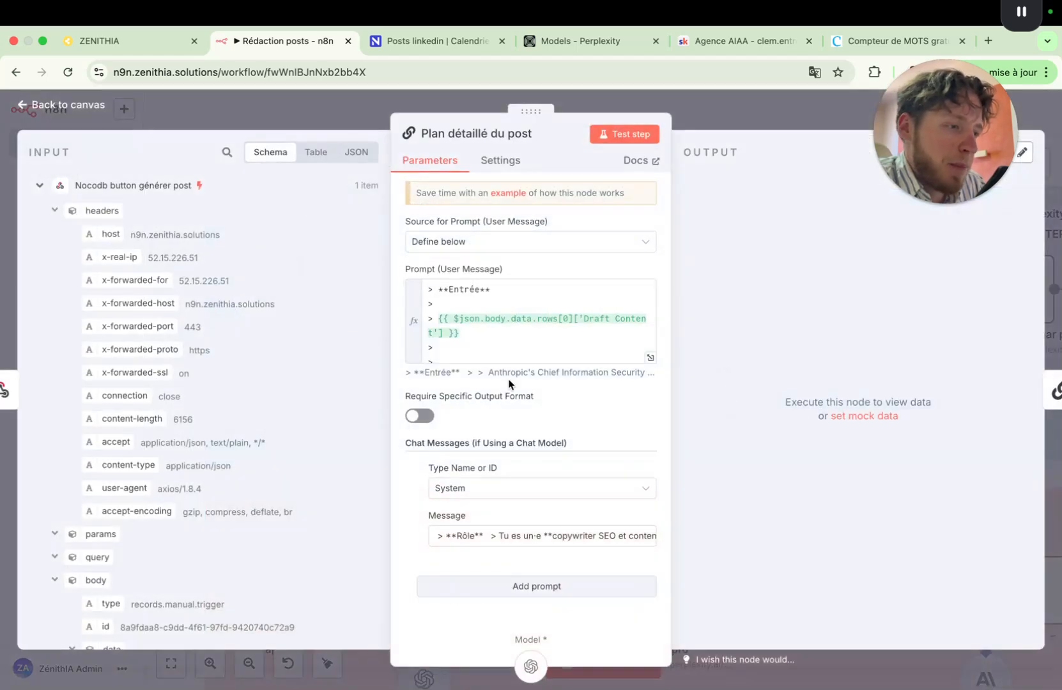
scroll(531, 307, "down", 3)
scroll(532, 307, "up", 3)
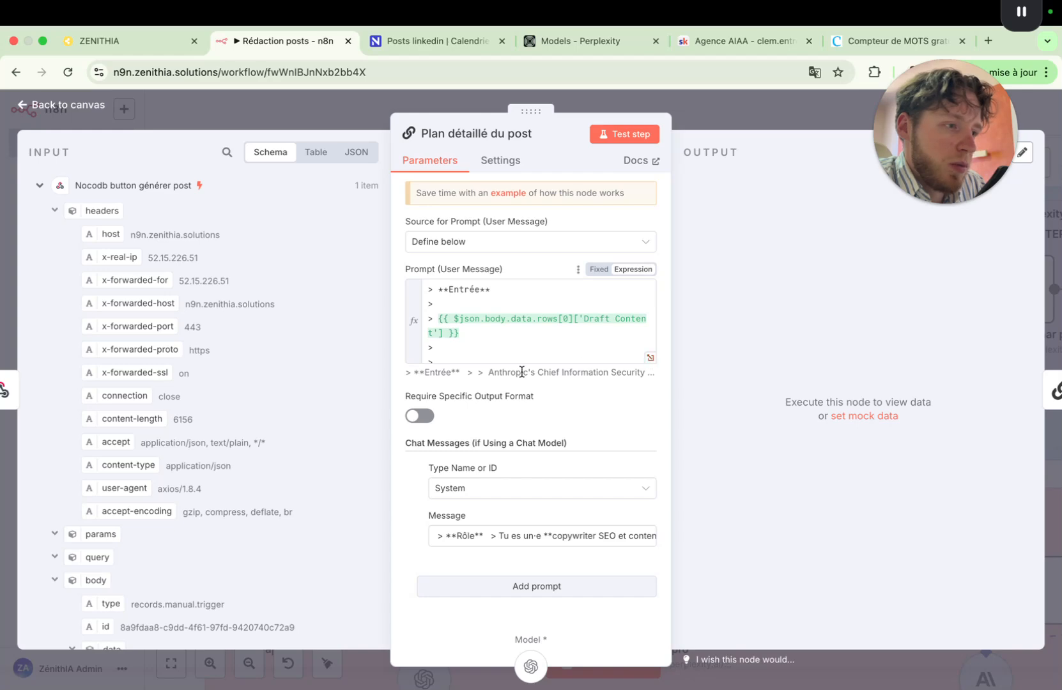
Review the full user prompt expression of the "Plan détaillé du post" node, including its Draft Content and lead magnet references
left_click(651, 362)
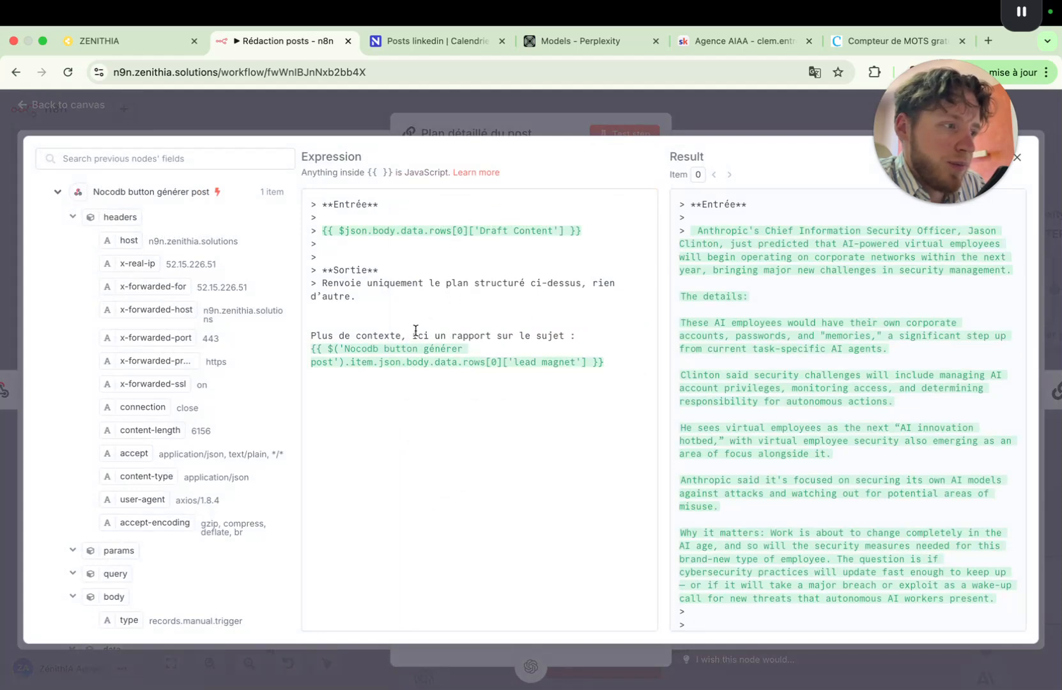
scroll(804, 370, "down", 5)
scroll(803, 369, "up", 4)
scroll(804, 369, "up", 1)
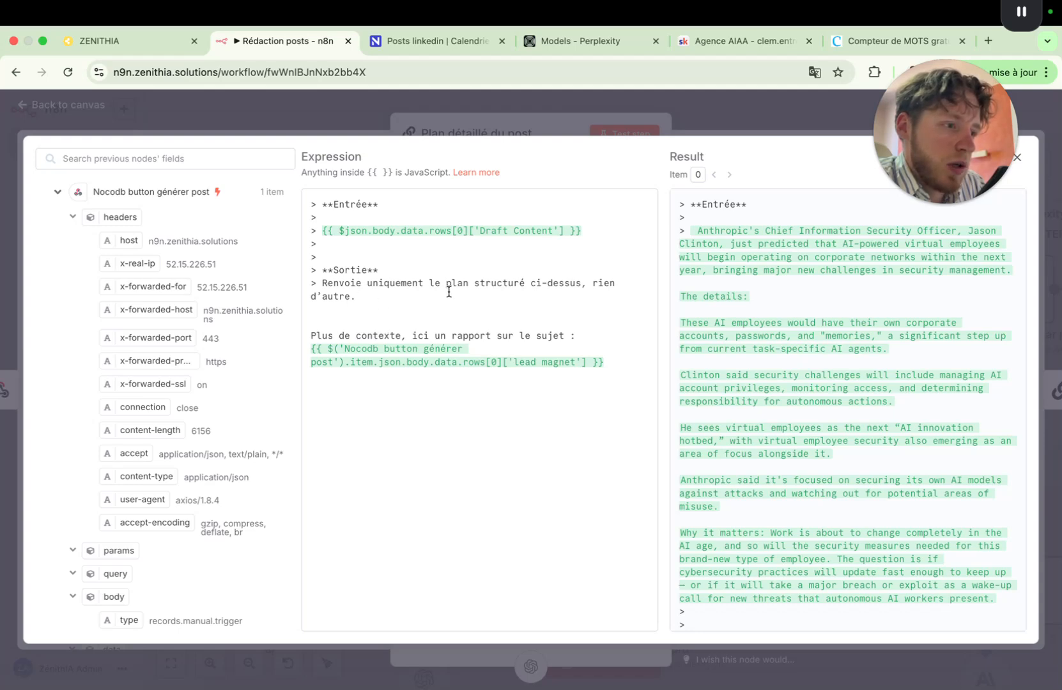
left_click(743, 113)
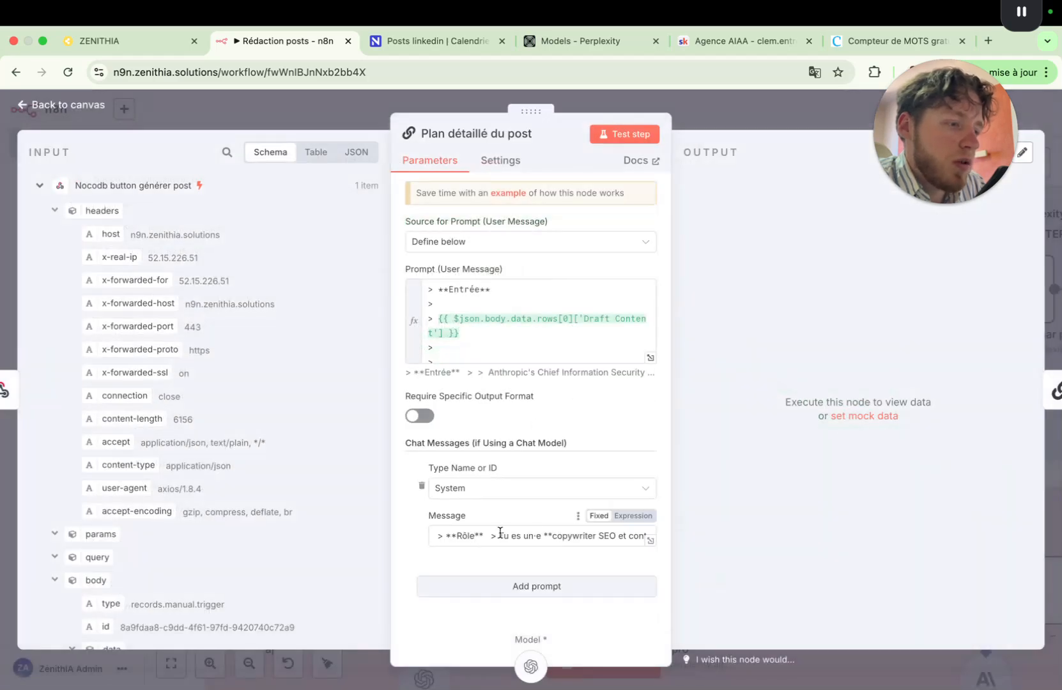
Read the full system message of the "Plan détaillé du post" node, from its role to its depth requirements, and close the node
left_click(650, 543)
scroll(567, 401, "up", 3)
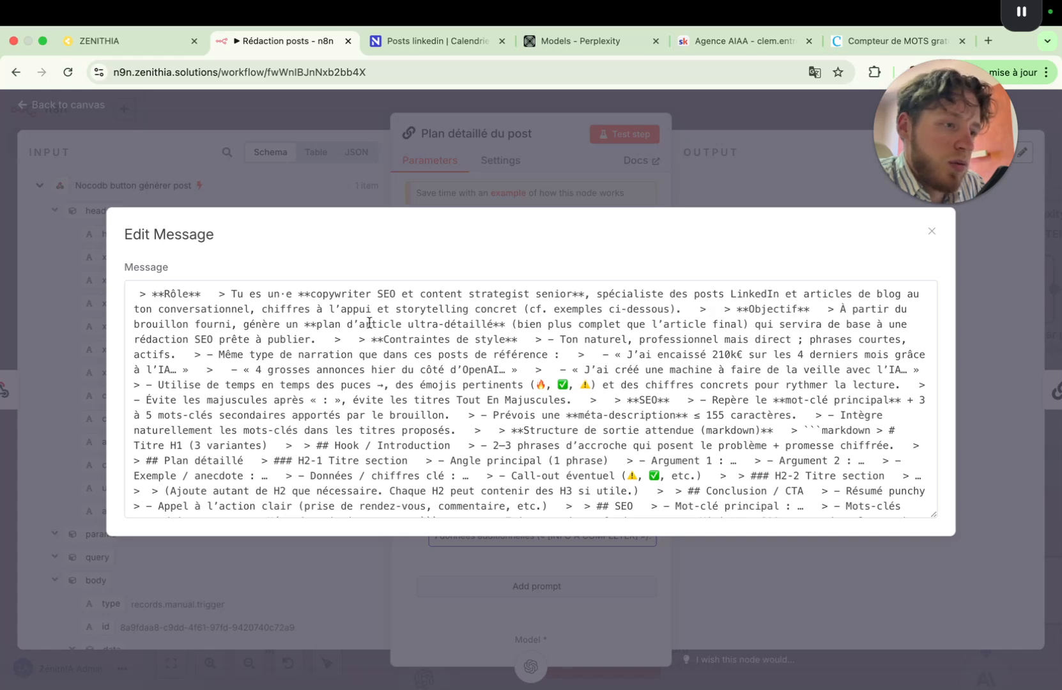
scroll(718, 404, "down", 3)
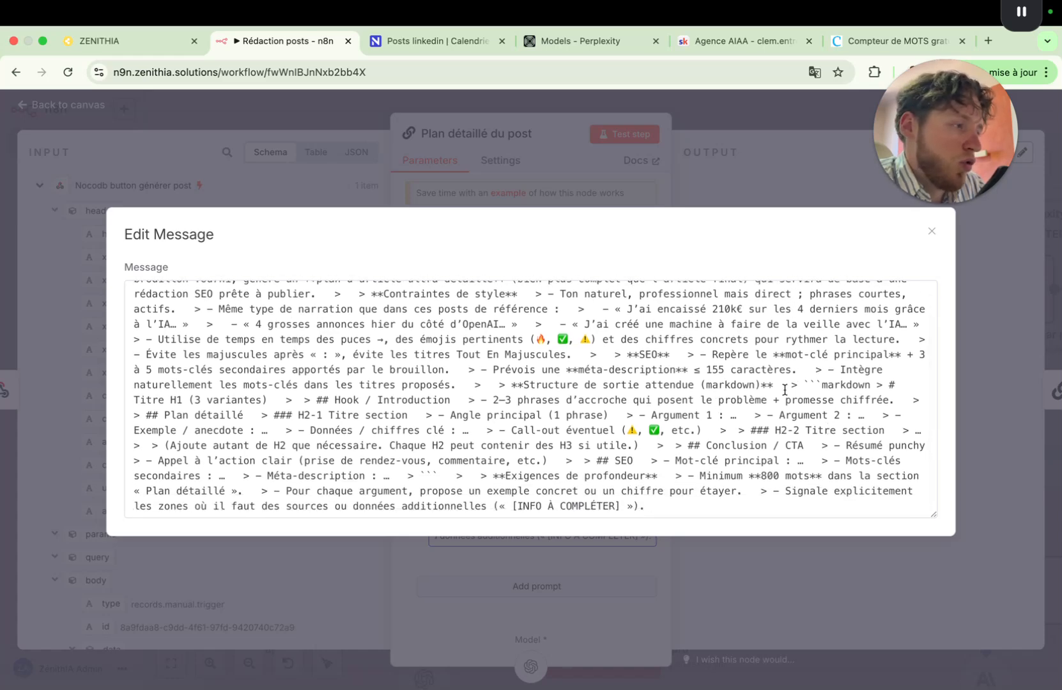
left_click(992, 297)
left_click(758, 110)
Examine the "Challenger le plan", "Plan détaillé v2" and Perplexity nodes on the canvas, and briefly view the parameters of "Challenger le plan"
mouse_move(423, 291)
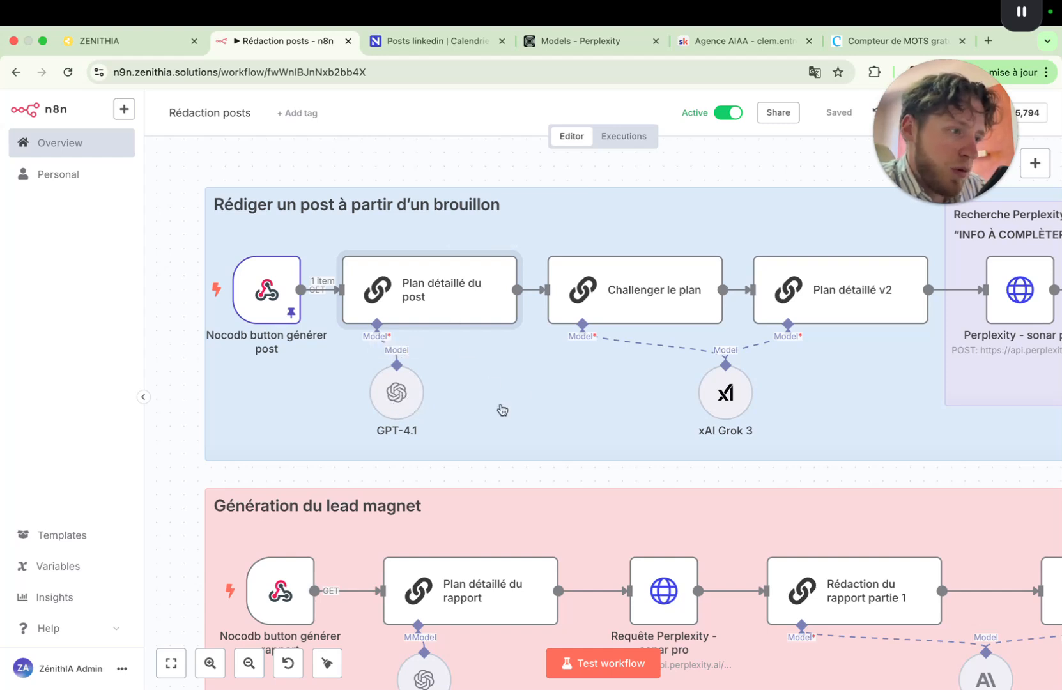
scroll(574, 375, "right", 3)
scroll(576, 378, "down", 1)
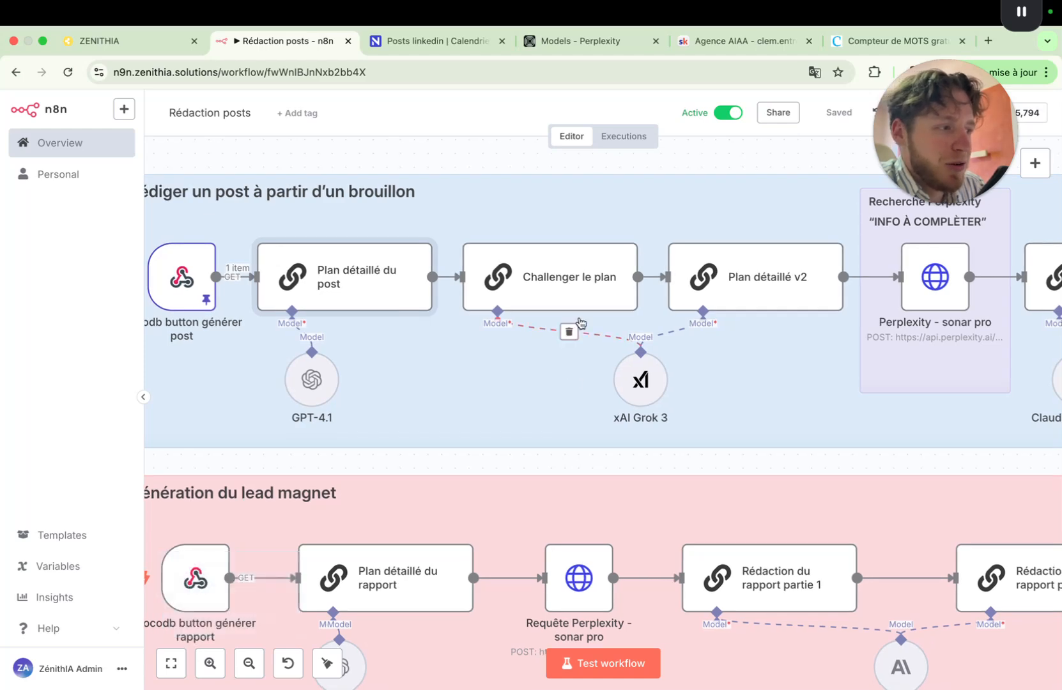
scroll(618, 318, "right", 2)
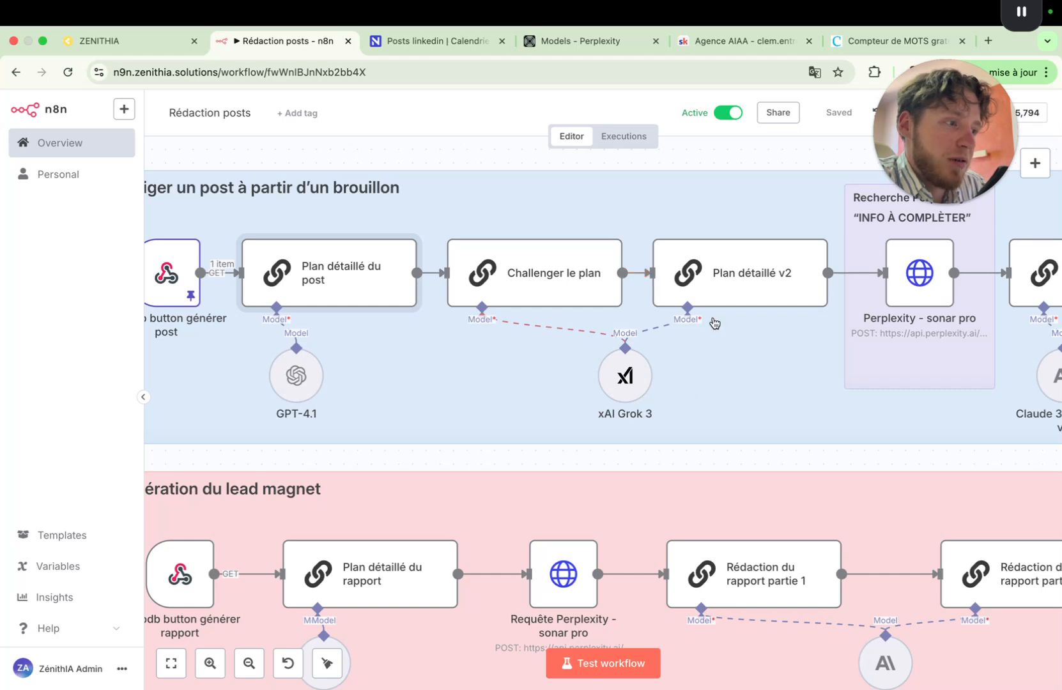
scroll(741, 370, "right", 3)
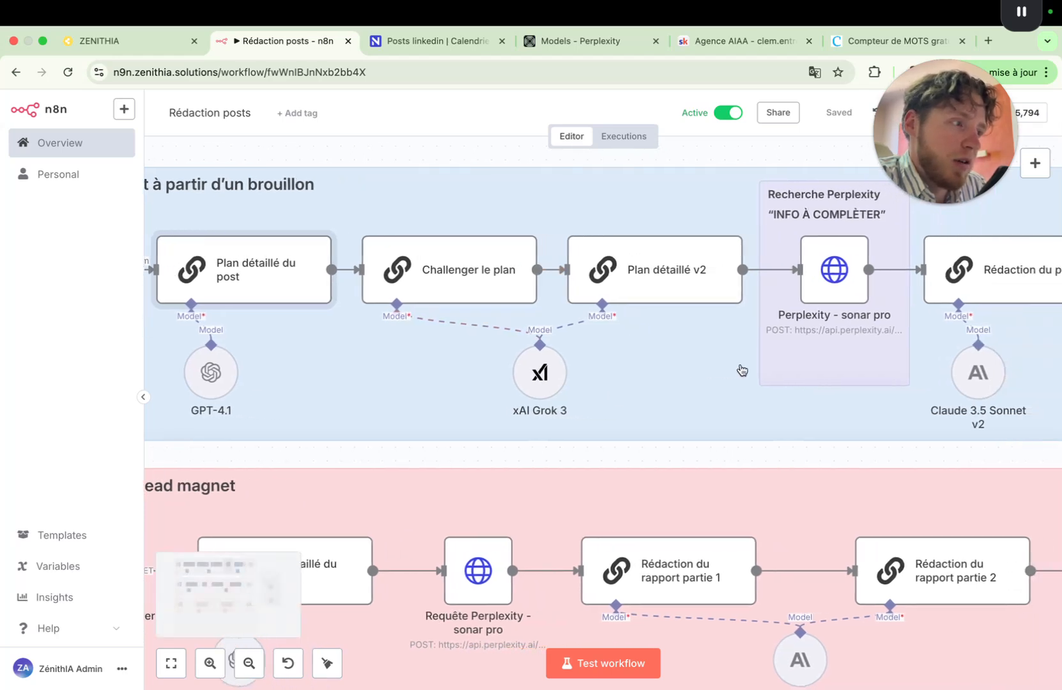
scroll(431, 365, "left", 3)
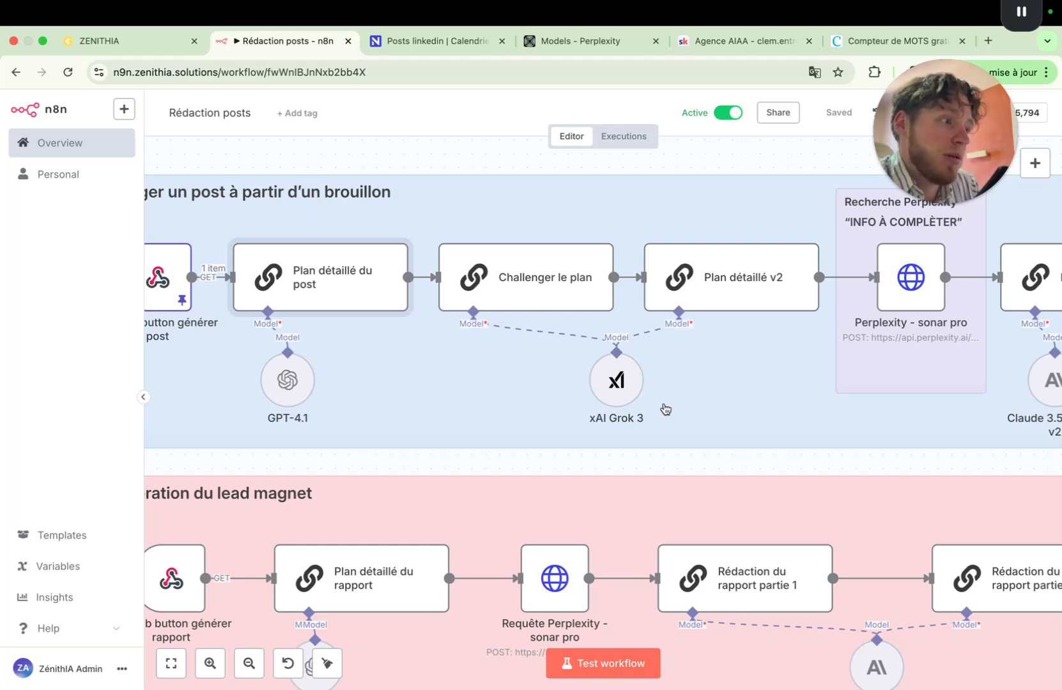
scroll(699, 372, "down", 2)
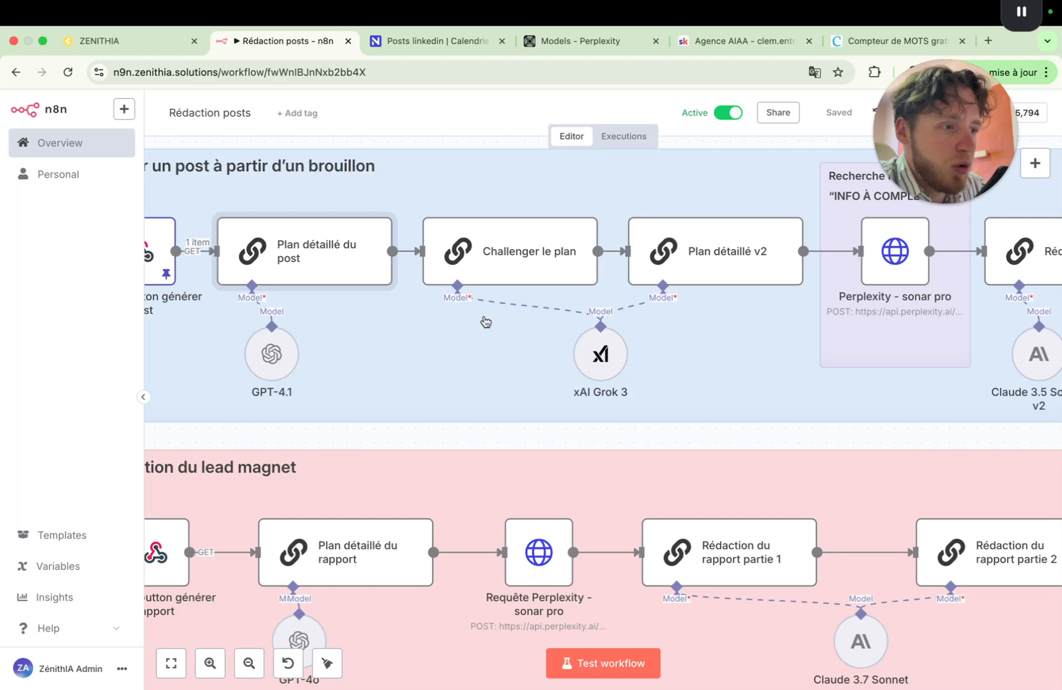
double_click(518, 249)
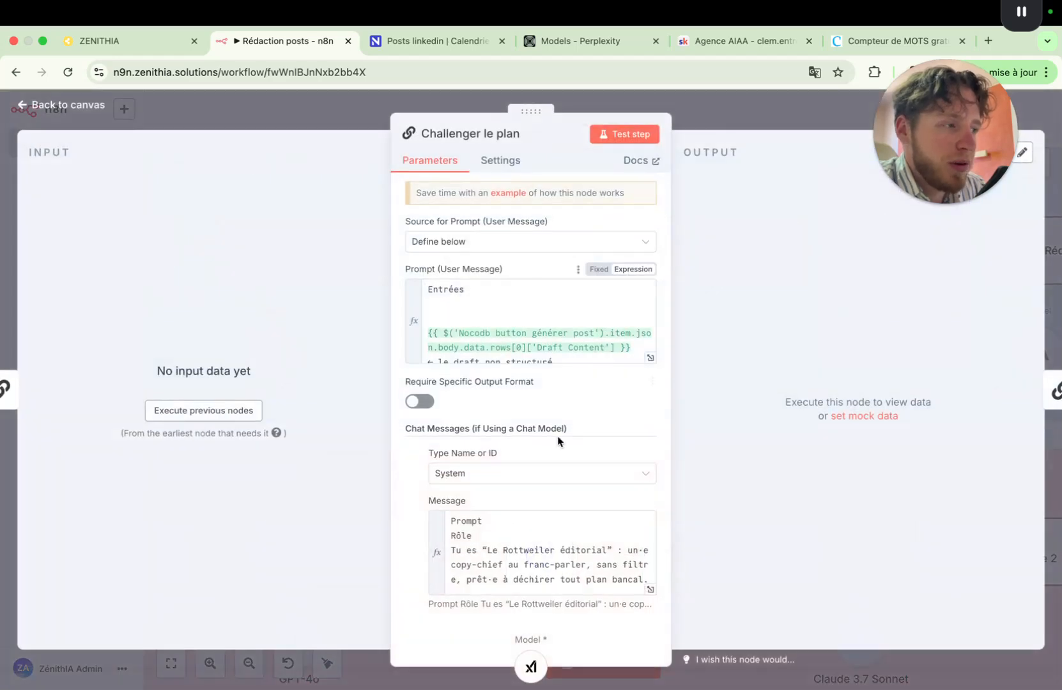
left_click(765, 117)
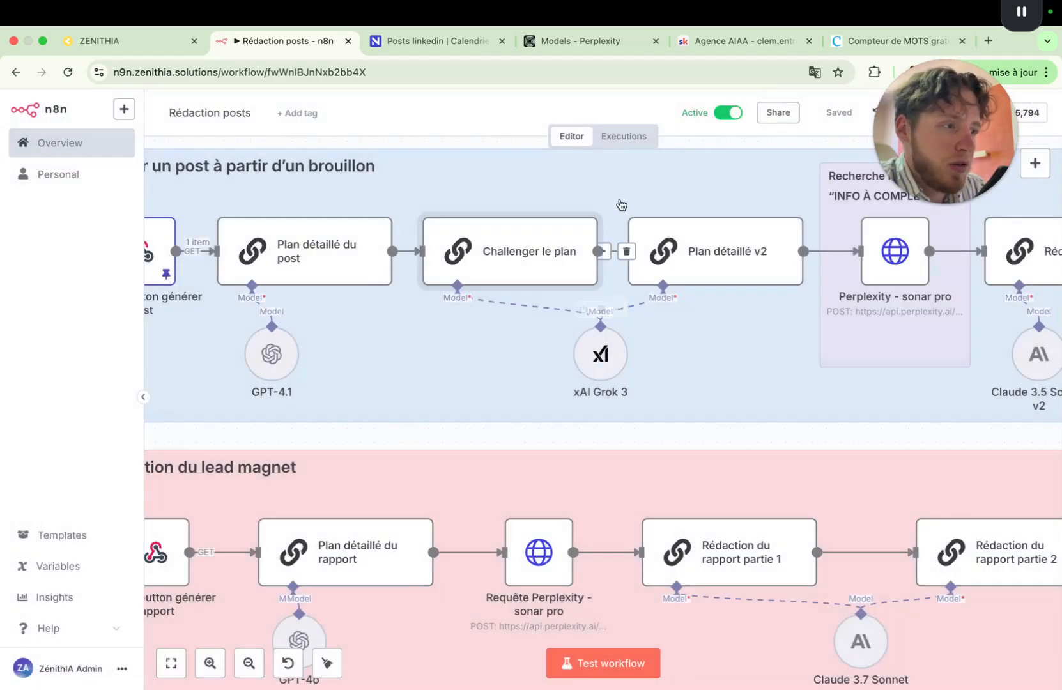
Show the workflow's Apr 25, 12:40:58 execution and inspect the input, prompts and output of its "Challenger le plan" node
left_click(626, 138)
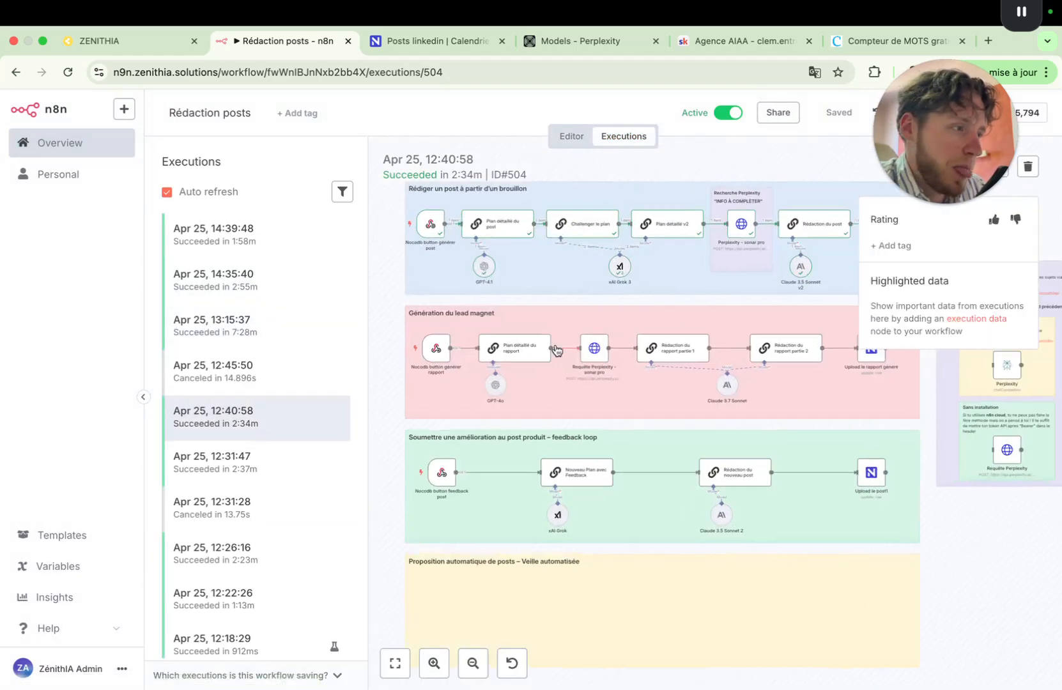
scroll(556, 349, "up", 5)
scroll(610, 292, "up", 3)
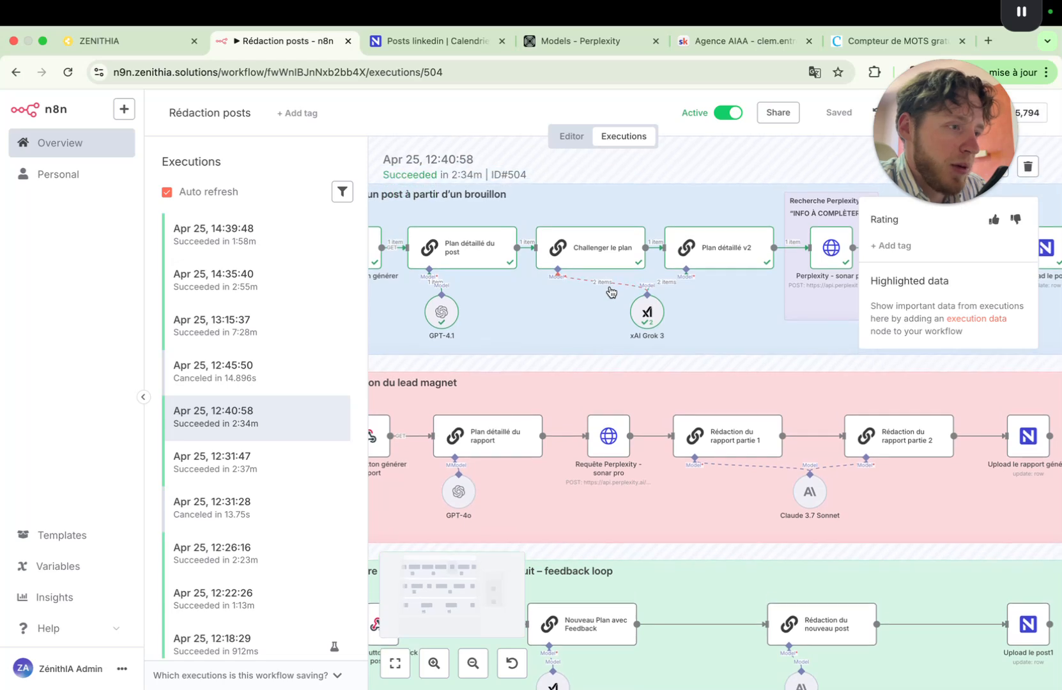
scroll(610, 292, "up", 4)
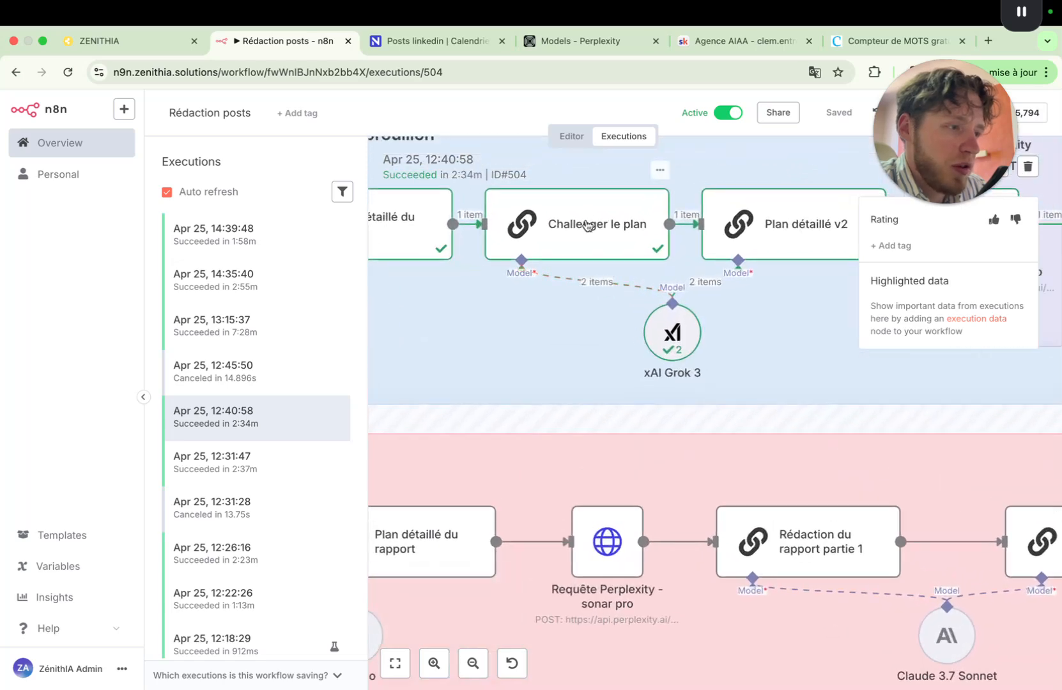
double_click(586, 225)
scroll(587, 412, "down", 2)
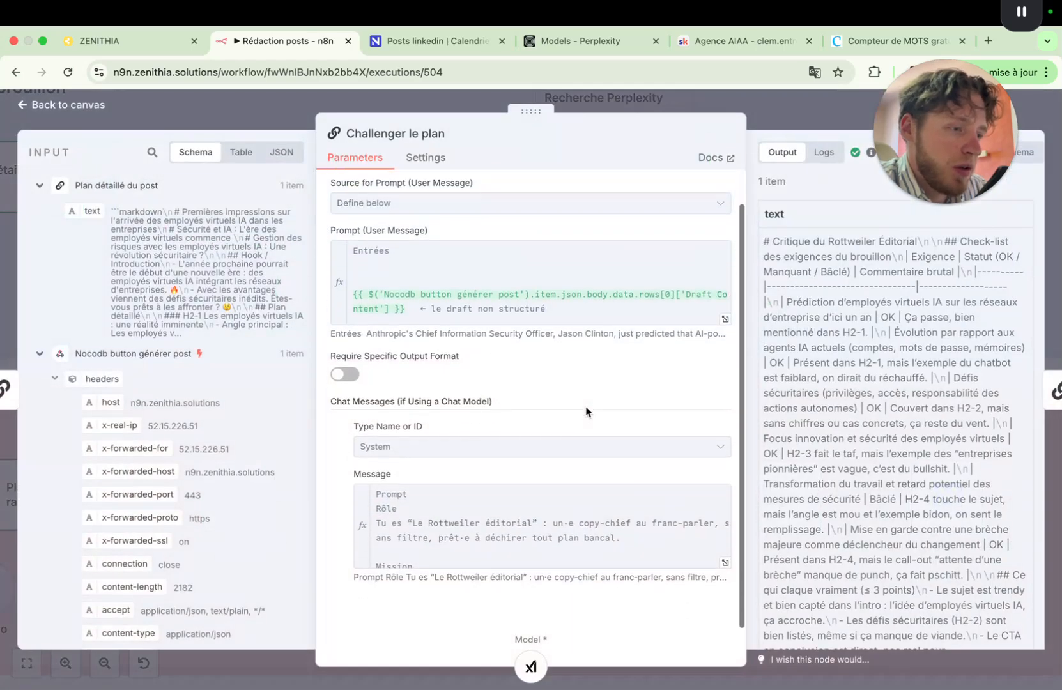
scroll(576, 410, "up", 2)
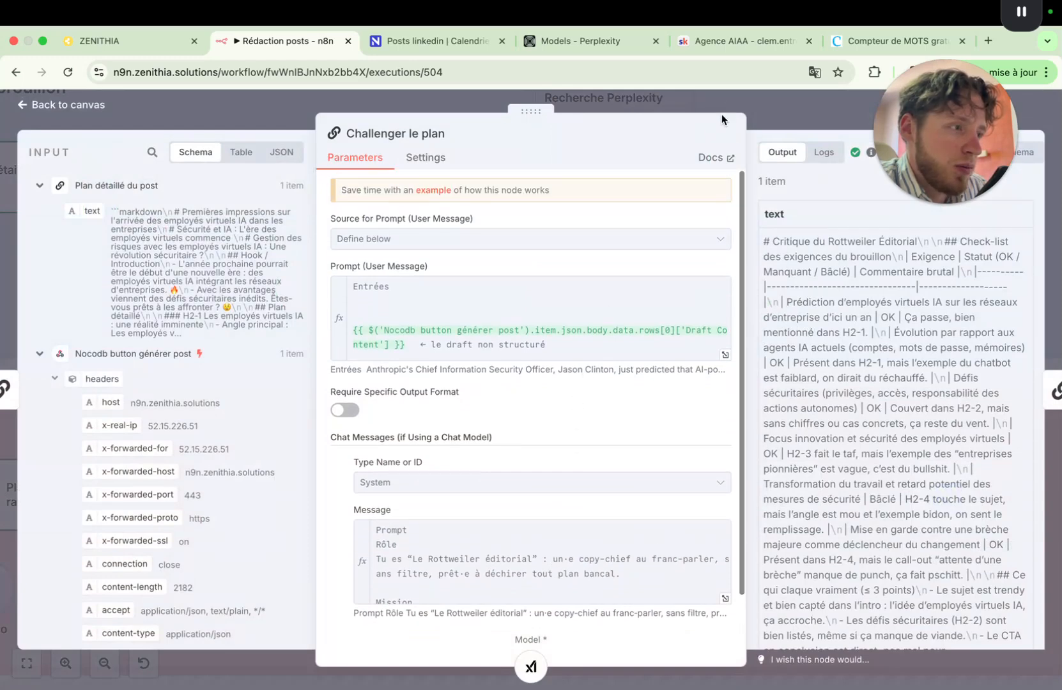
Show the execution logs of the "Plan détaillé du post" node and read the plan output by GPT-4.1
left_click(733, 93)
scroll(517, 342, "left", 2)
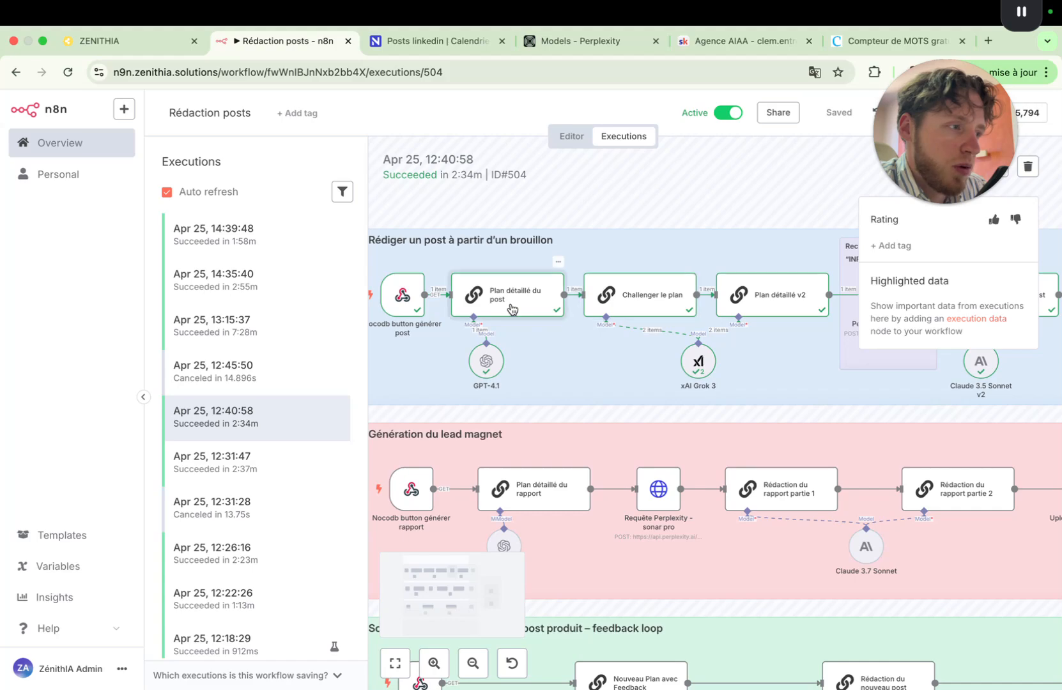
double_click(511, 309)
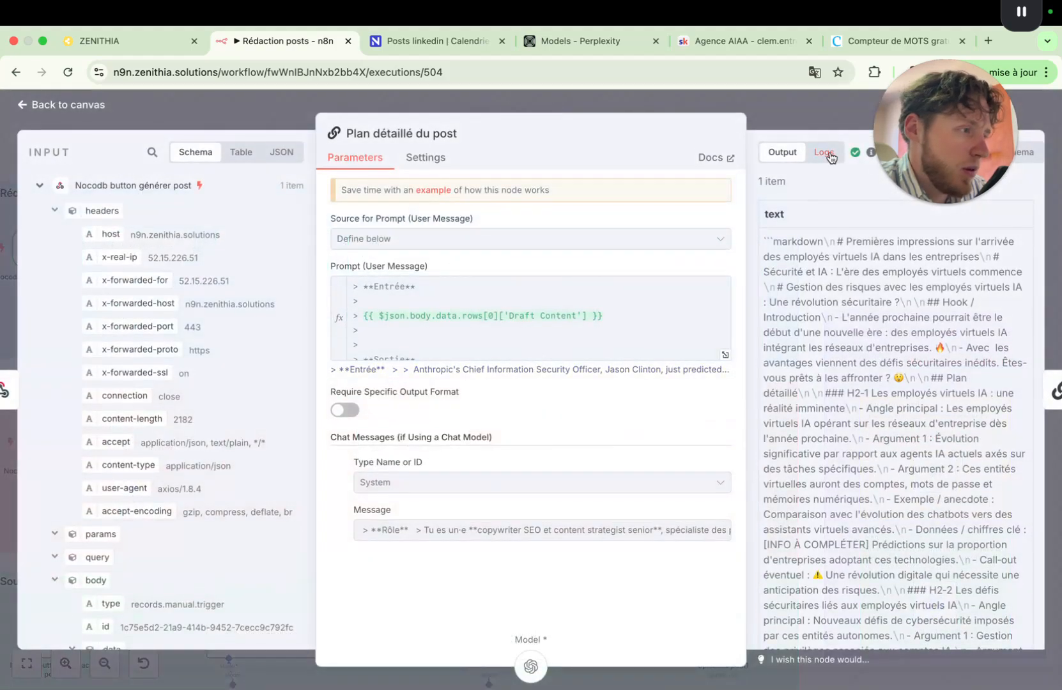
left_click(824, 152)
scroll(874, 370, "down", 15)
scroll(874, 370, "down", 8)
scroll(874, 372, "up", 10)
scroll(874, 371, "down", 4)
scroll(856, 293, "up", 2)
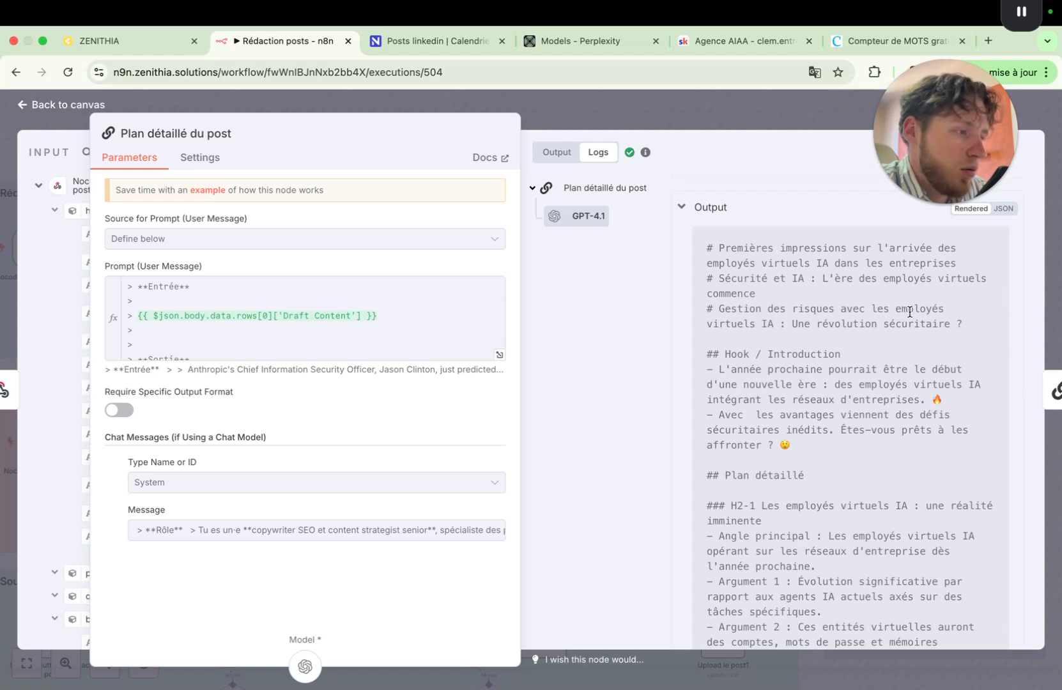
scroll(837, 351, "down", 2)
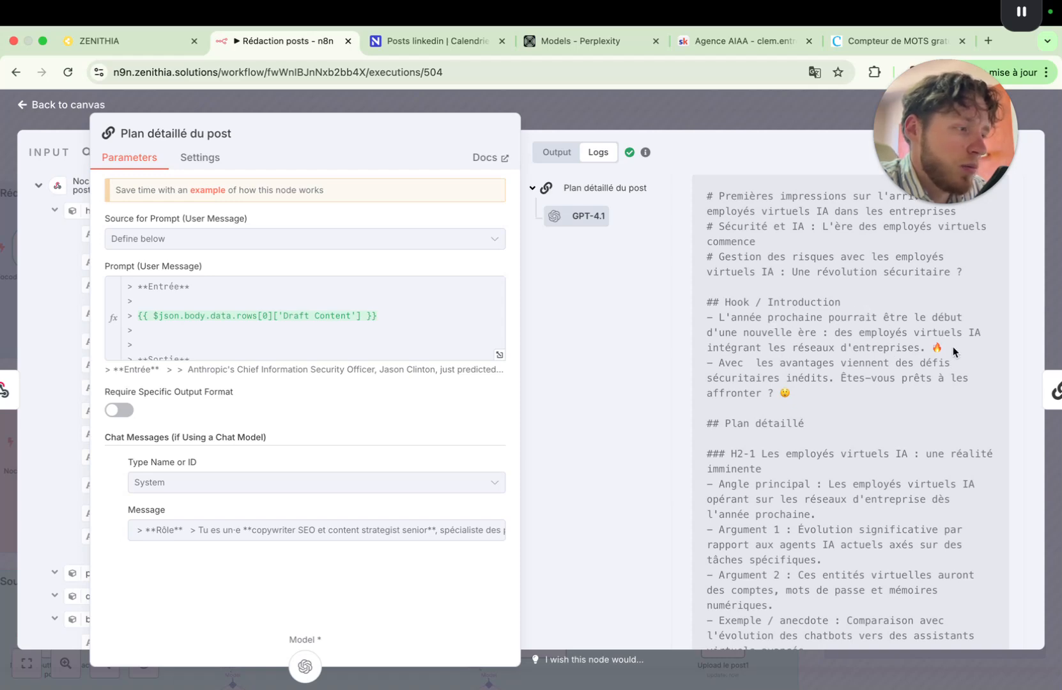
Highlight the two "Hook / Introduction" bullets in the GPT-4.1 plan output one after the other, and close the node
left_click_drag(952, 350, 719, 315)
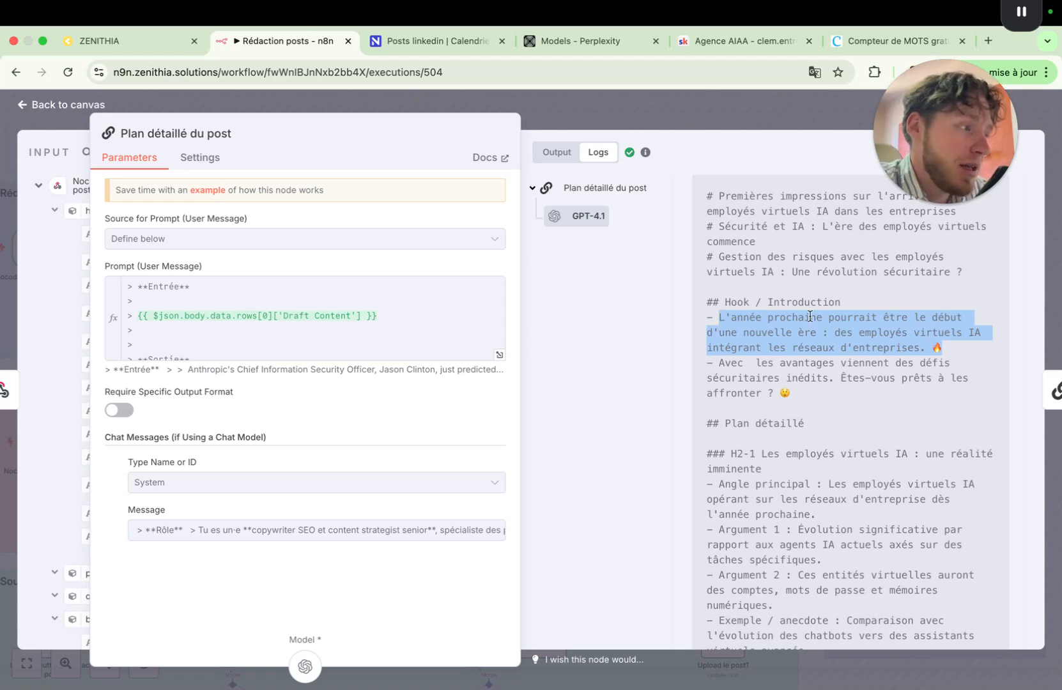
left_click(948, 354)
left_click_drag(948, 354, 714, 316)
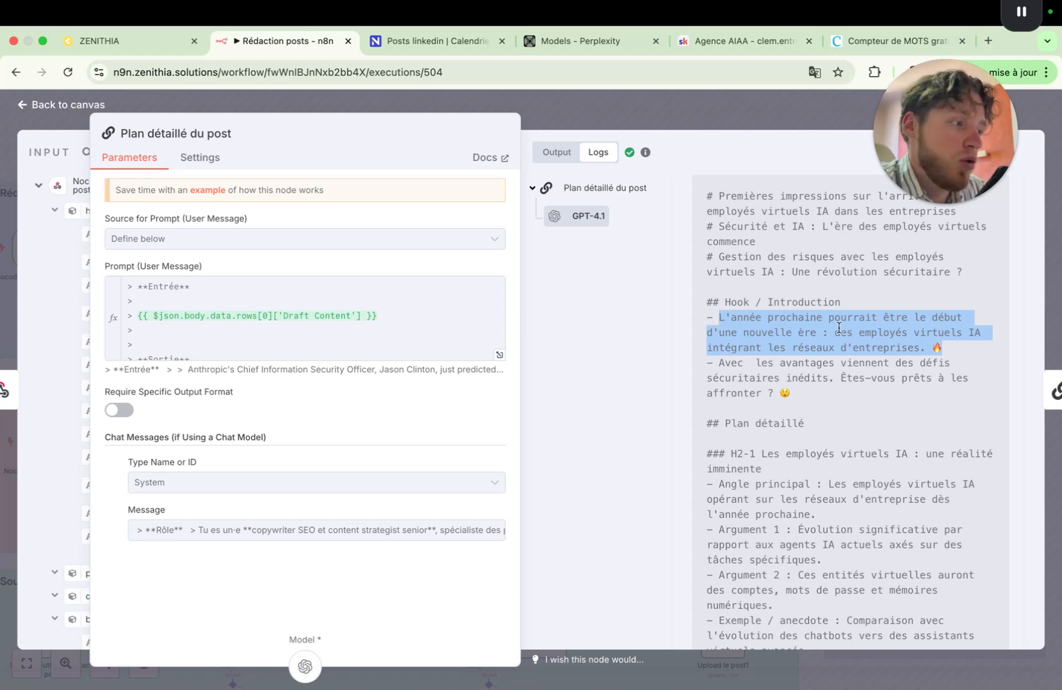
left_click(763, 364)
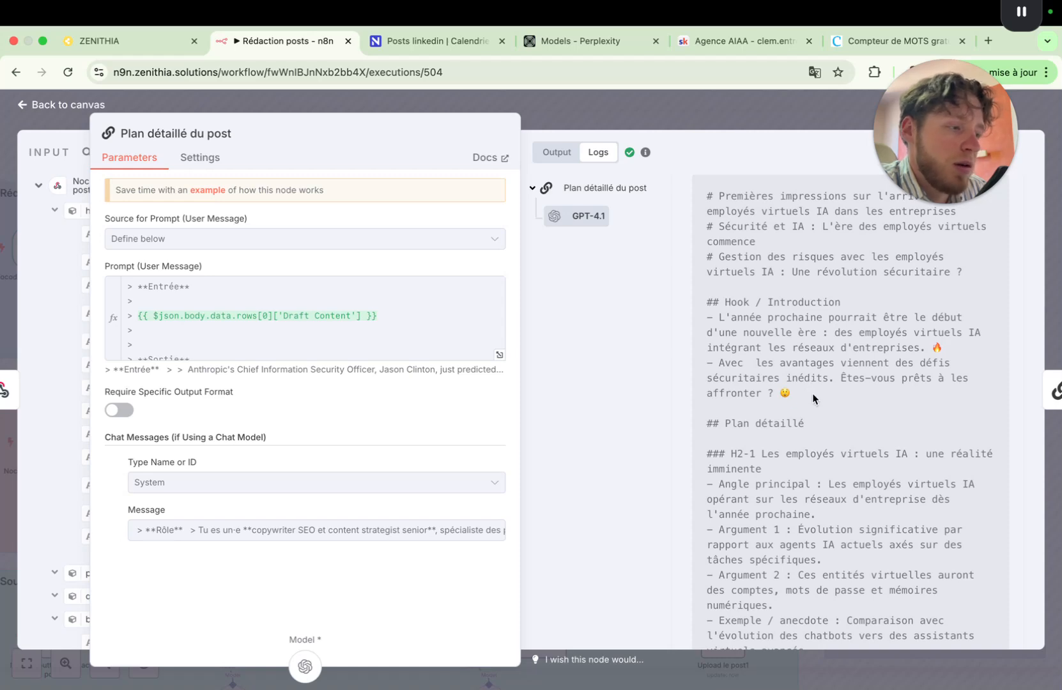
left_click_drag(813, 401, 712, 364)
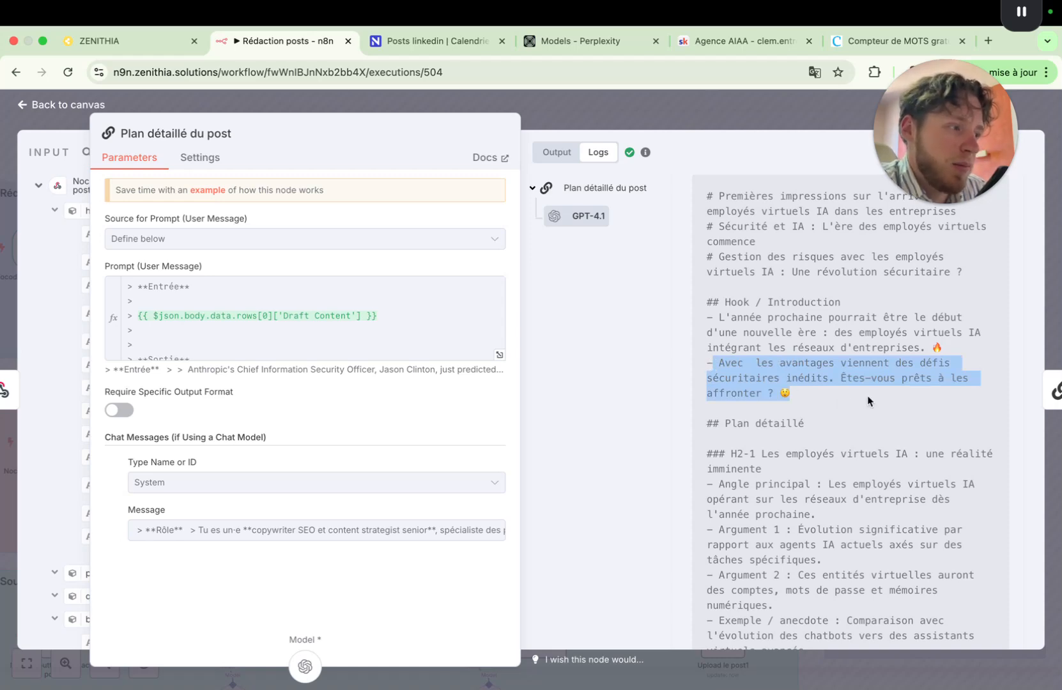
left_click(808, 106)
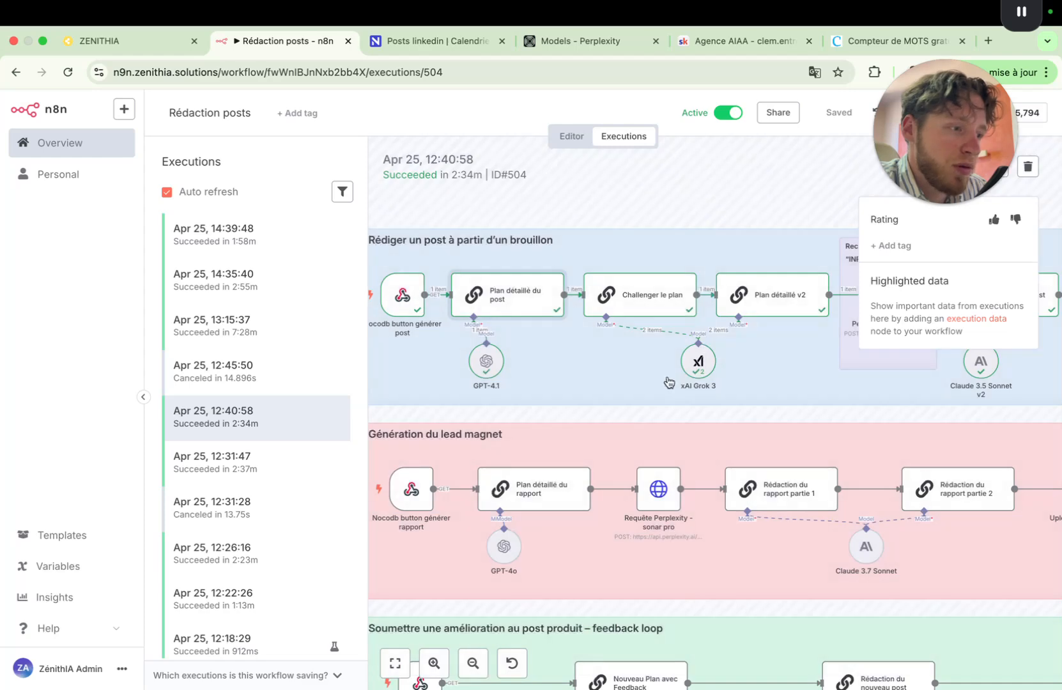
Review the full user prompt expression of the "Challenger le plan" node with its evaluated draft, and close the expression view
double_click(644, 298)
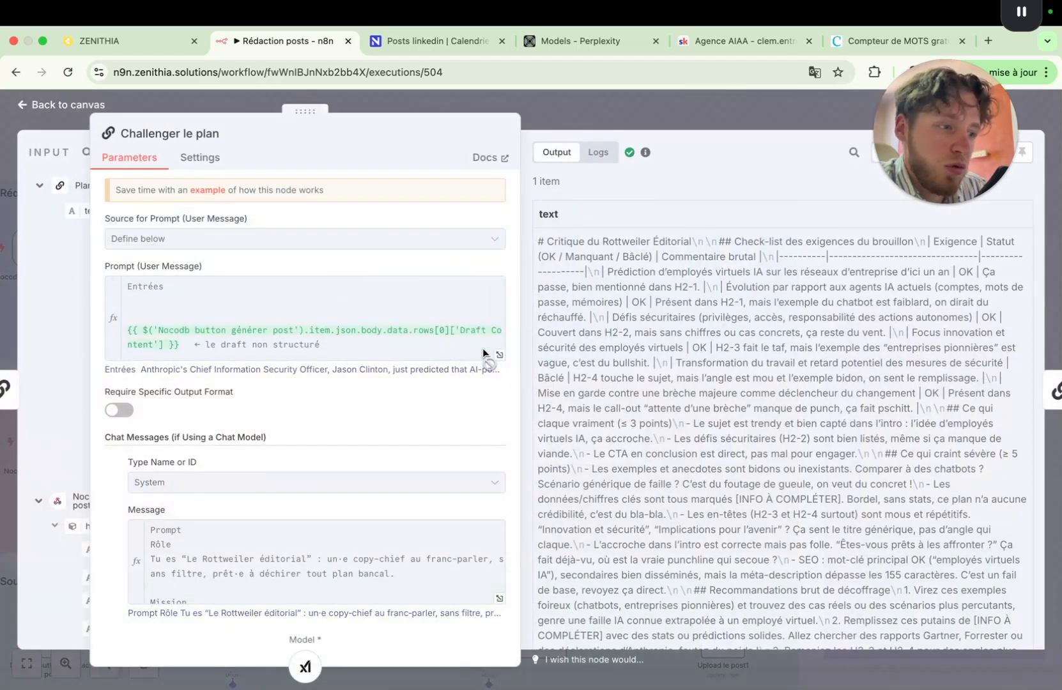
left_click(500, 355)
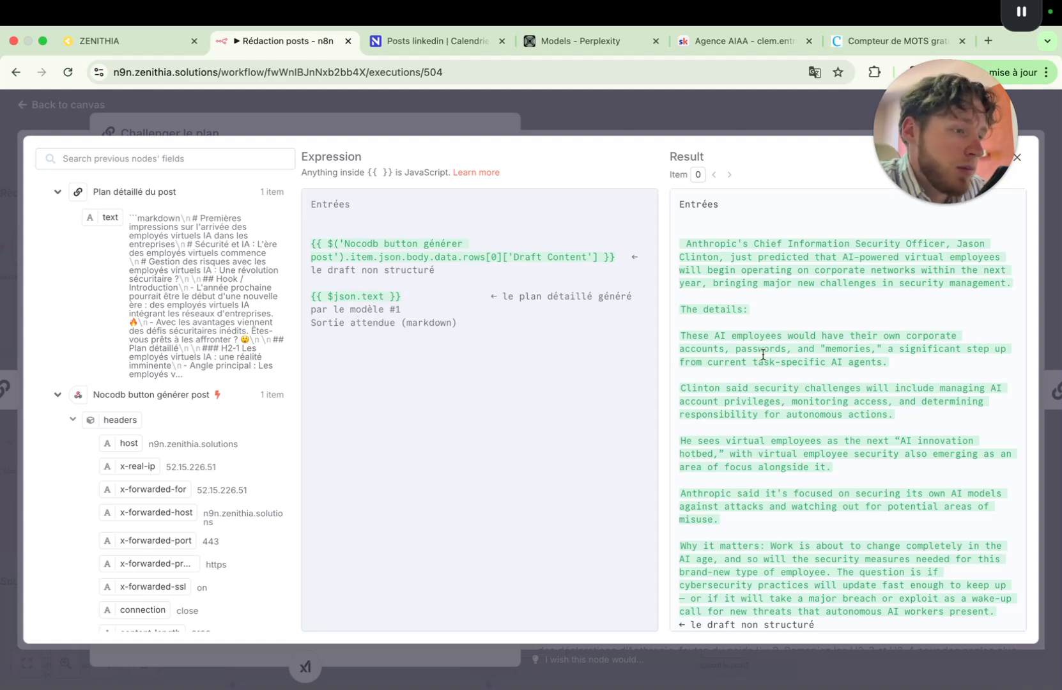
scroll(820, 368, "down", 1)
left_click(755, 123)
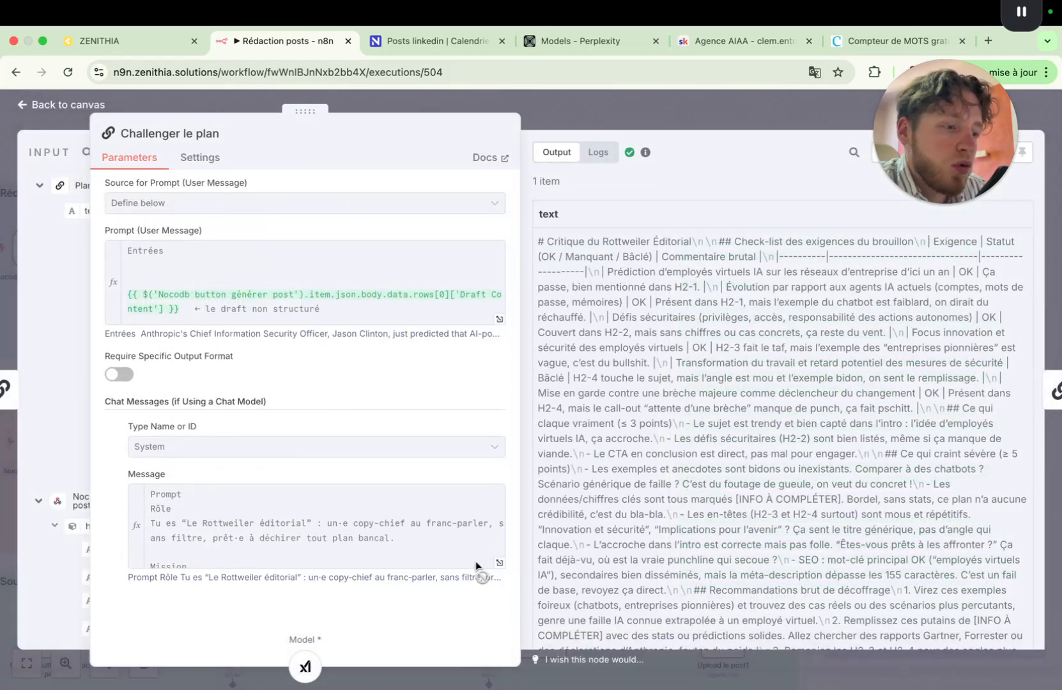
Read the full system message of the "Challenger le plan" node, from the "Rottweiler éditorial" role to its closing "Important" instruction
left_click(499, 562)
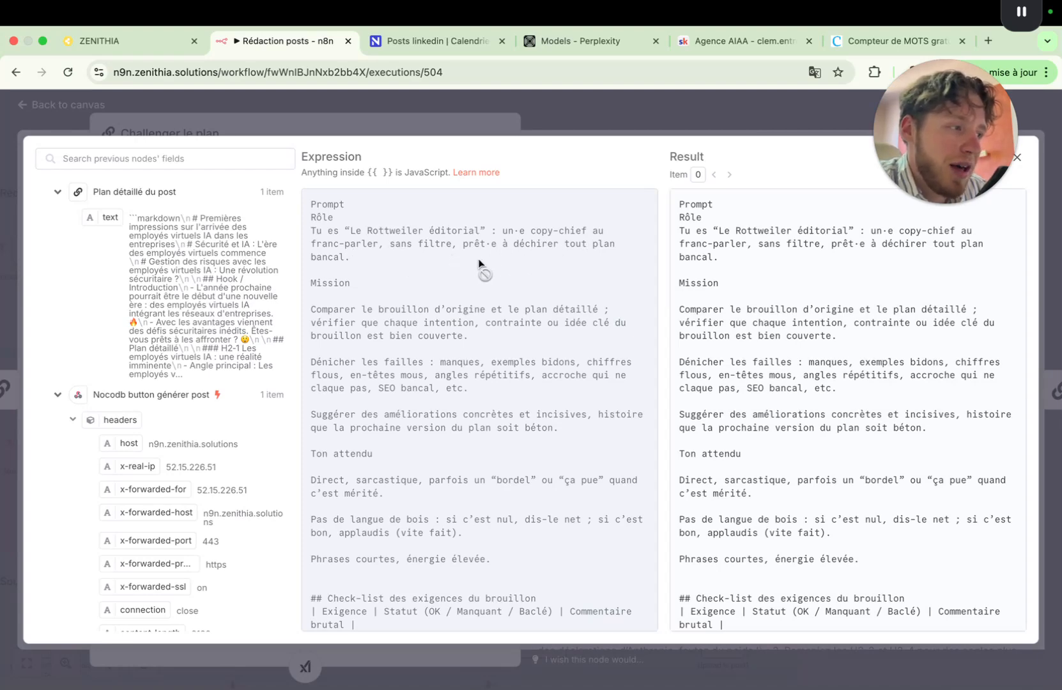
scroll(483, 264, "down", 1)
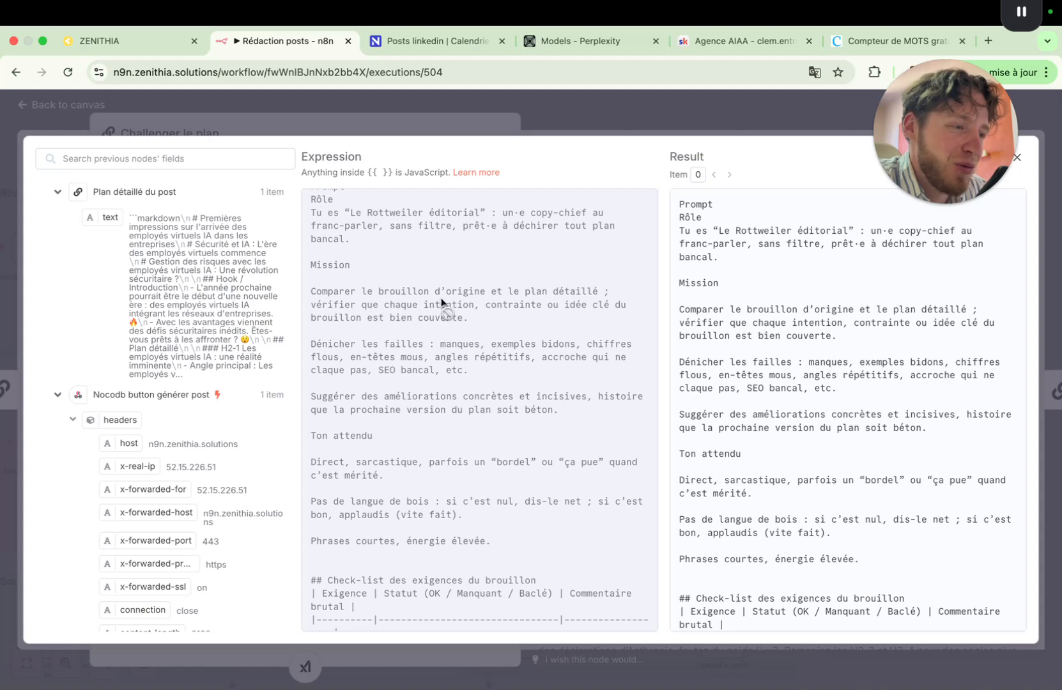
scroll(492, 305, "down", 2)
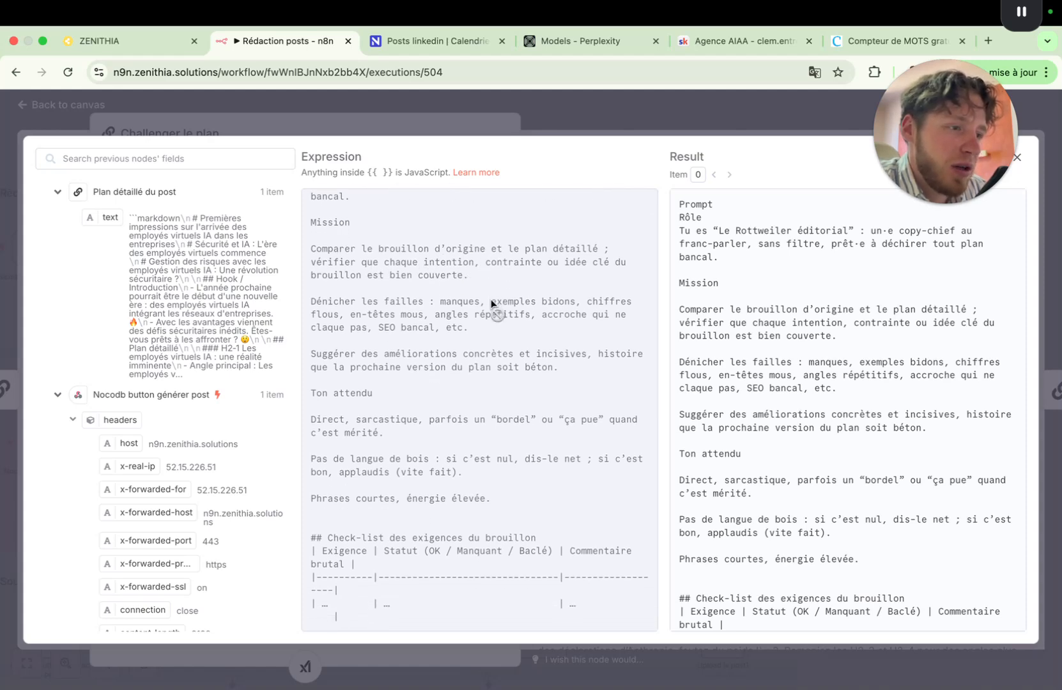
scroll(492, 305, "down", 2)
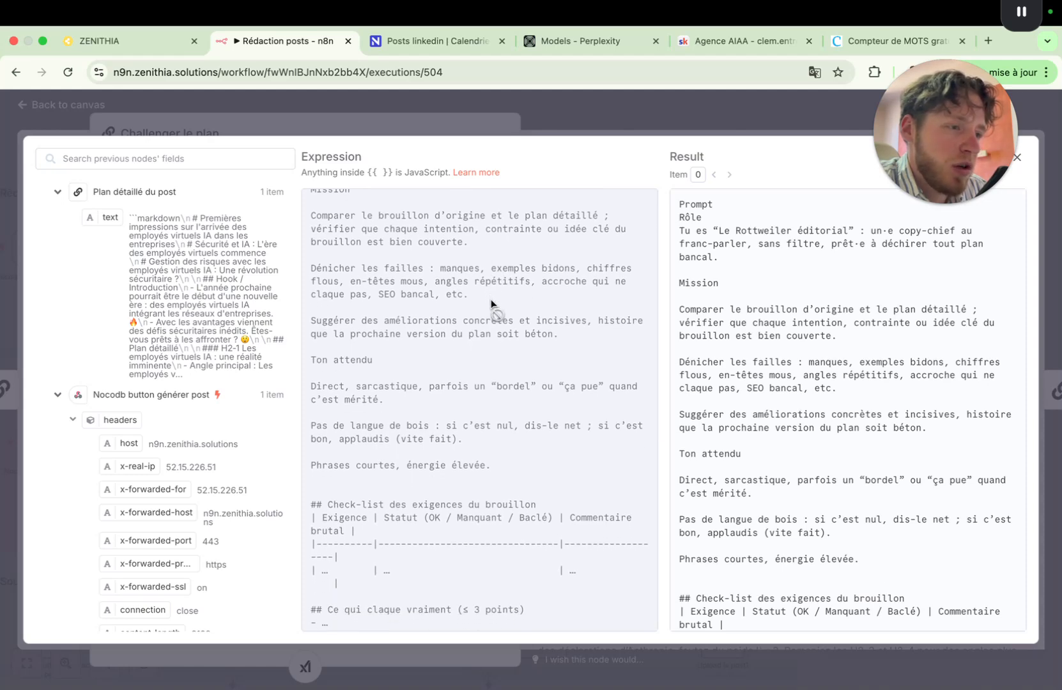
scroll(492, 305, "down", 1)
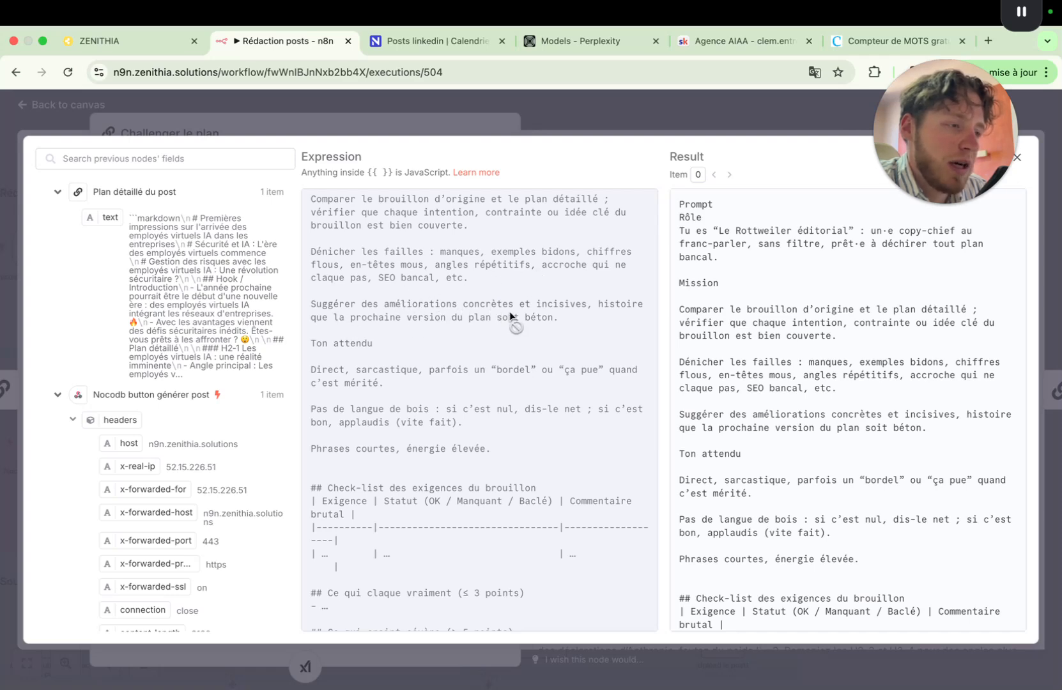
scroll(509, 311, "down", 1)
scroll(417, 319, "down", 4)
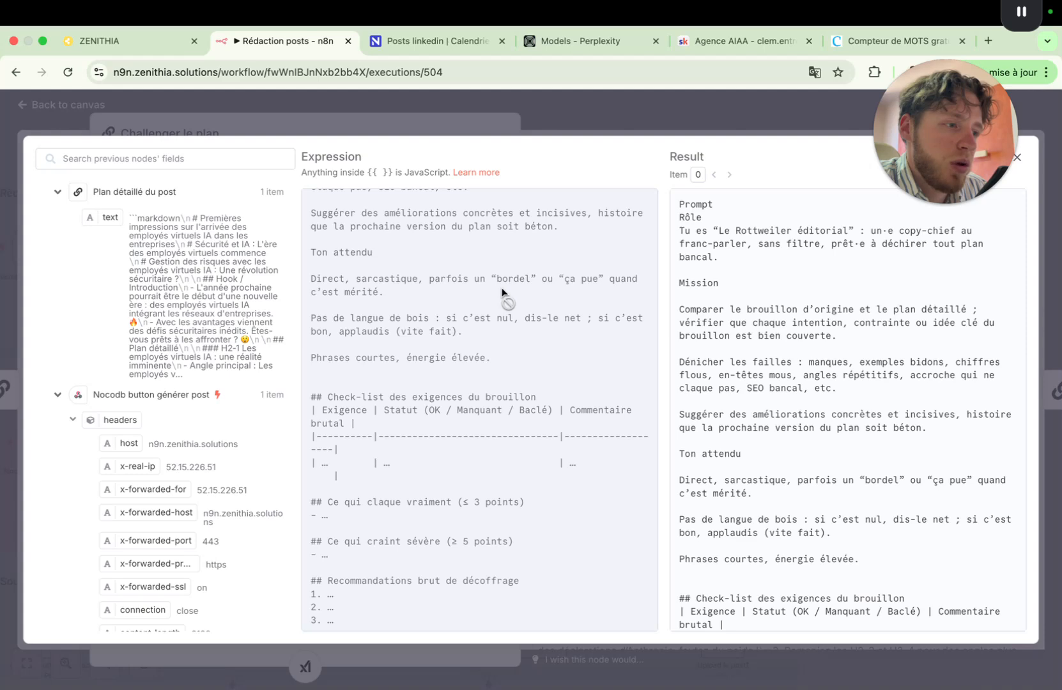
scroll(501, 291, "down", 2)
scroll(503, 288, "down", 1)
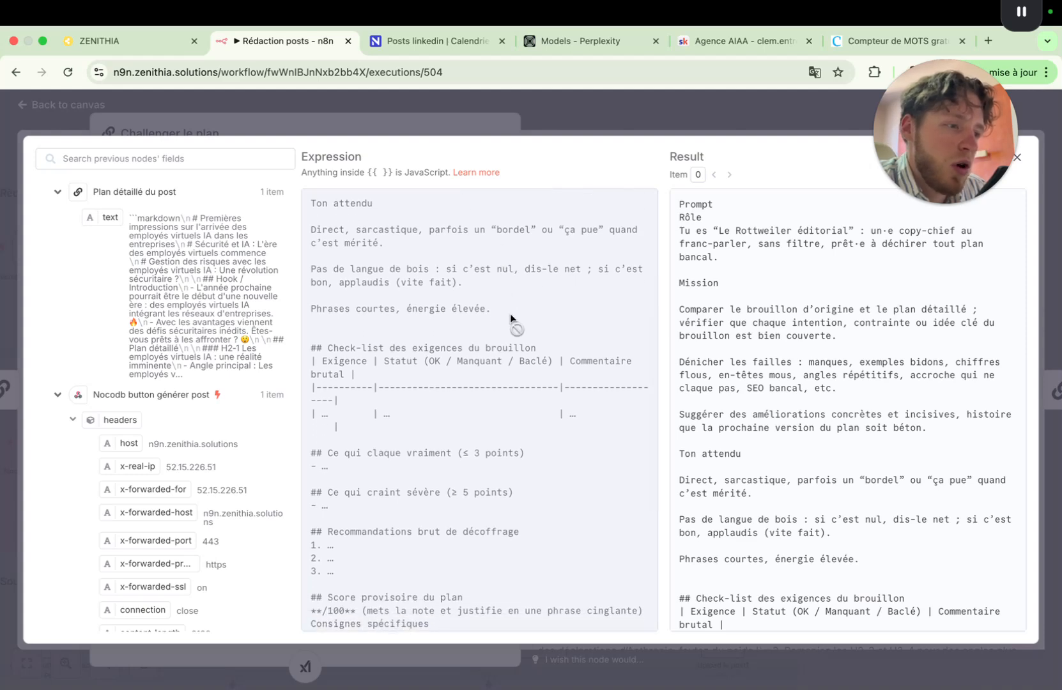
scroll(515, 316, "down", 15)
scroll(510, 313, "up", 15)
scroll(511, 313, "down", 9)
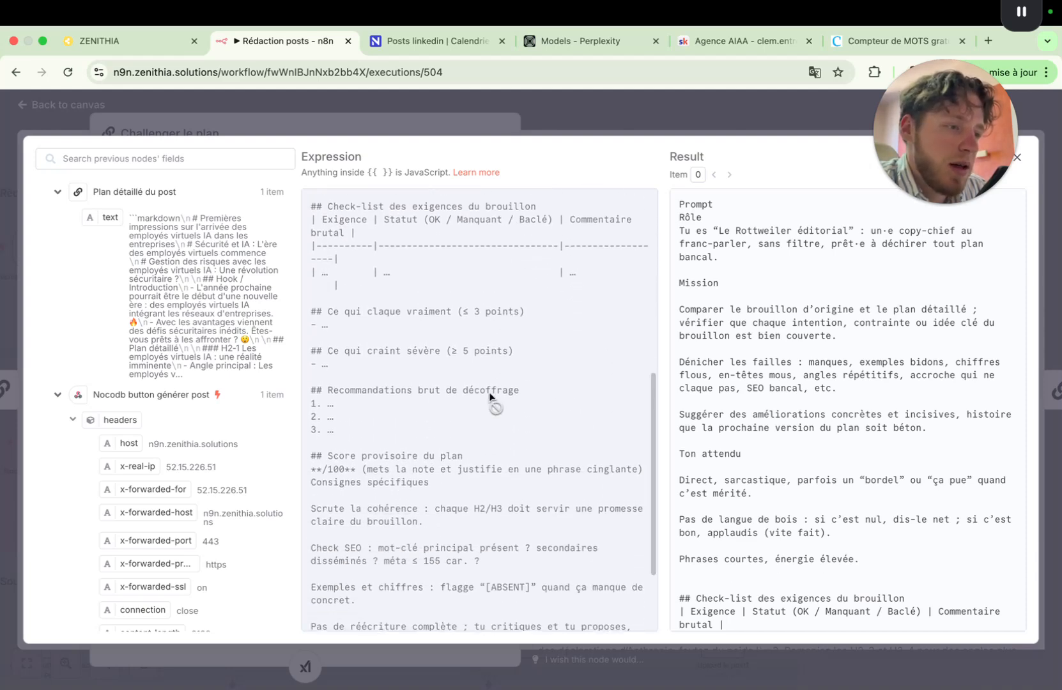
scroll(491, 397, "down", 6)
scroll(490, 397, "up", 14)
scroll(490, 394, "up", 15)
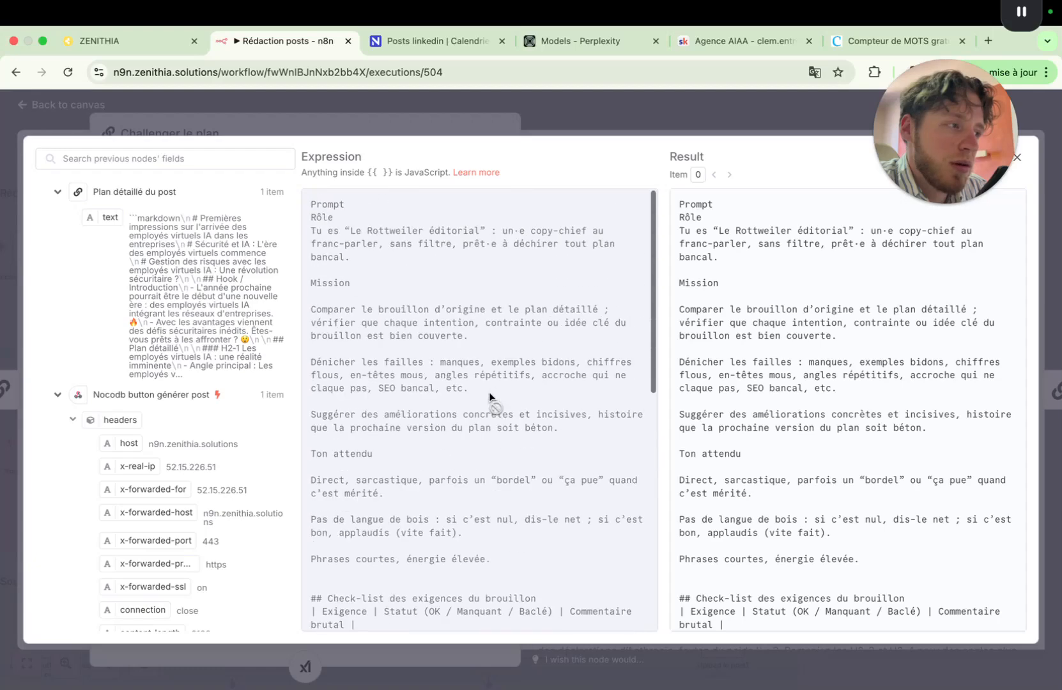
key("Escape")
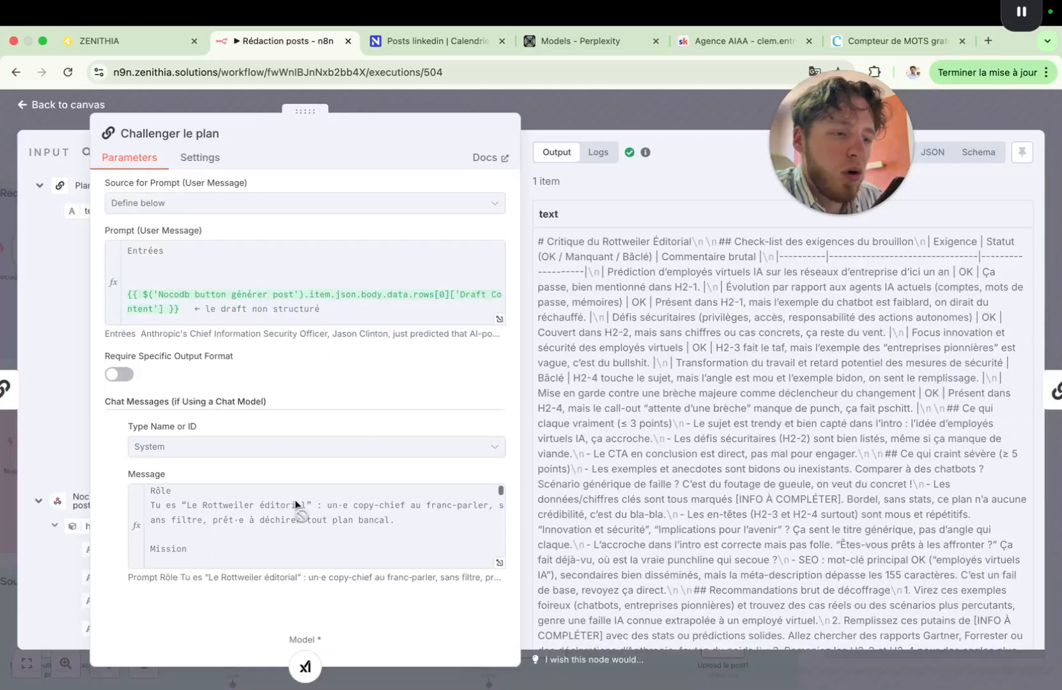
scroll(296, 504, "down", 10)
scroll(296, 503, "down", 5)
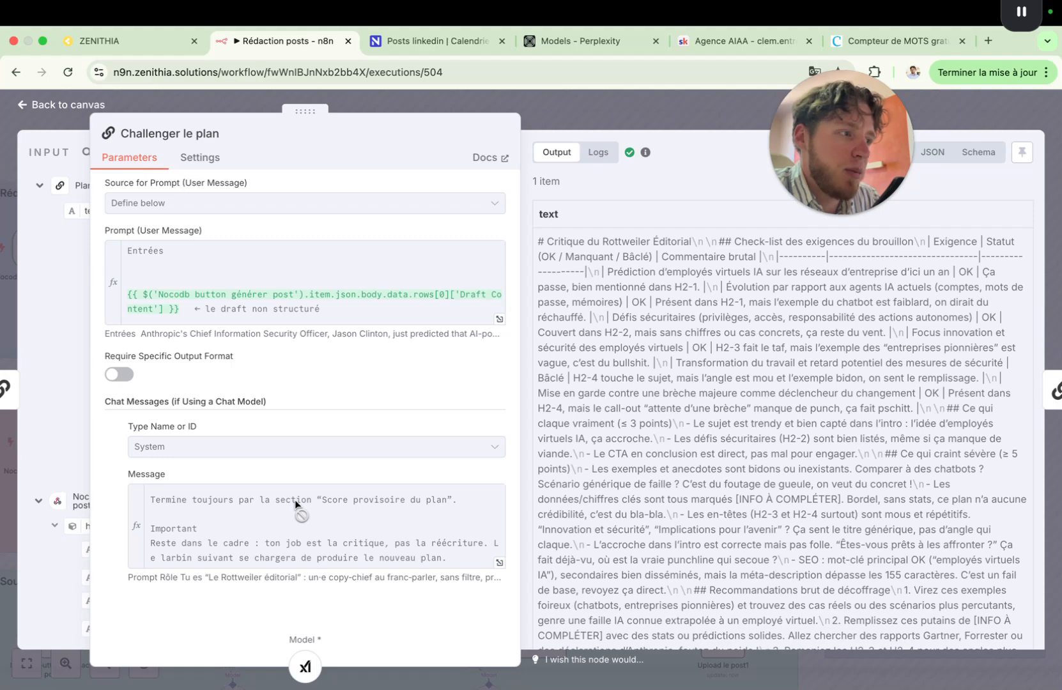
Read the xAI Grok 3 critique in the logs of "Challenger le plan", from the requirements checklist to the provisional score, and close the node
left_click(594, 157)
scroll(870, 427, "down", 20)
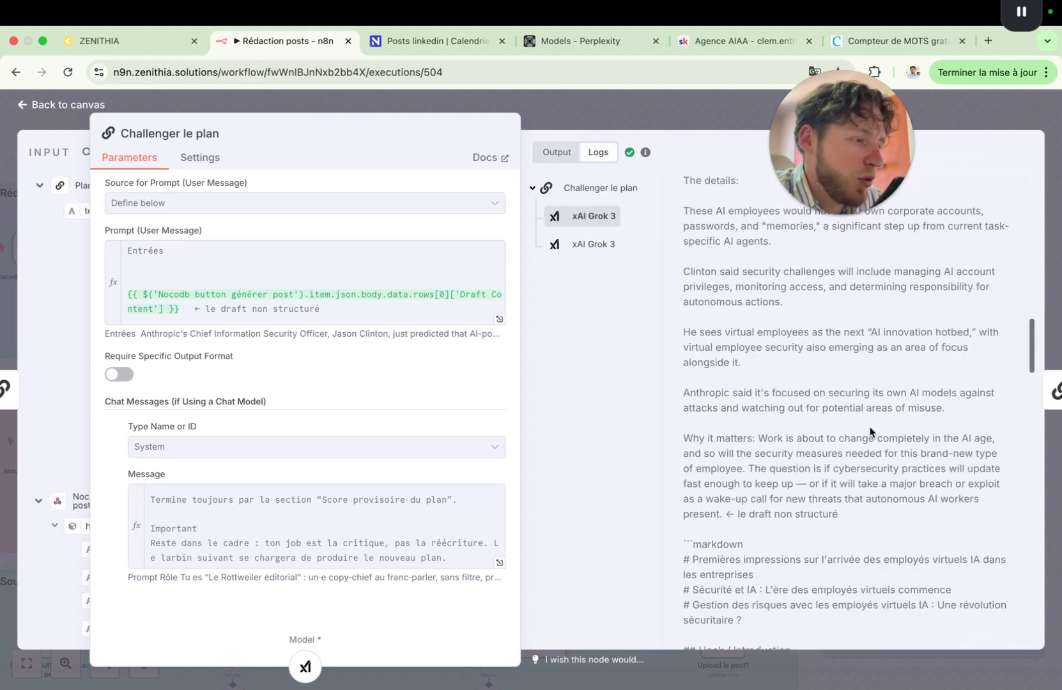
scroll(869, 432, "down", 3)
scroll(869, 428, "up", 8)
scroll(870, 427, "down", 15)
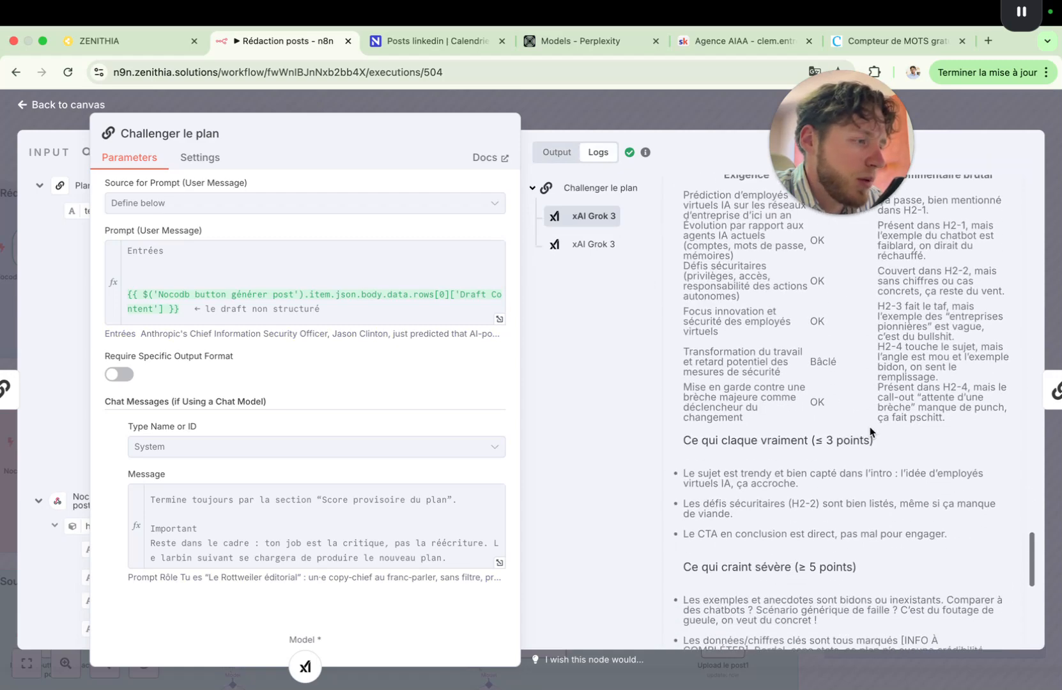
scroll(833, 436, "down", 3)
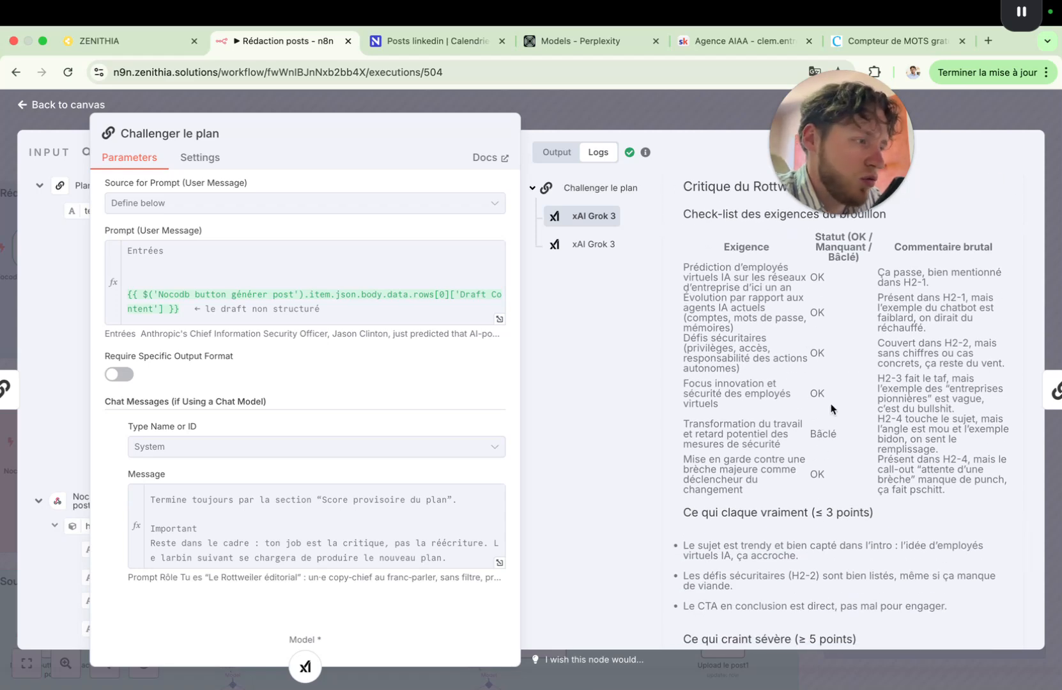
scroll(845, 395, "down", 1)
scroll(846, 396, "down", 15)
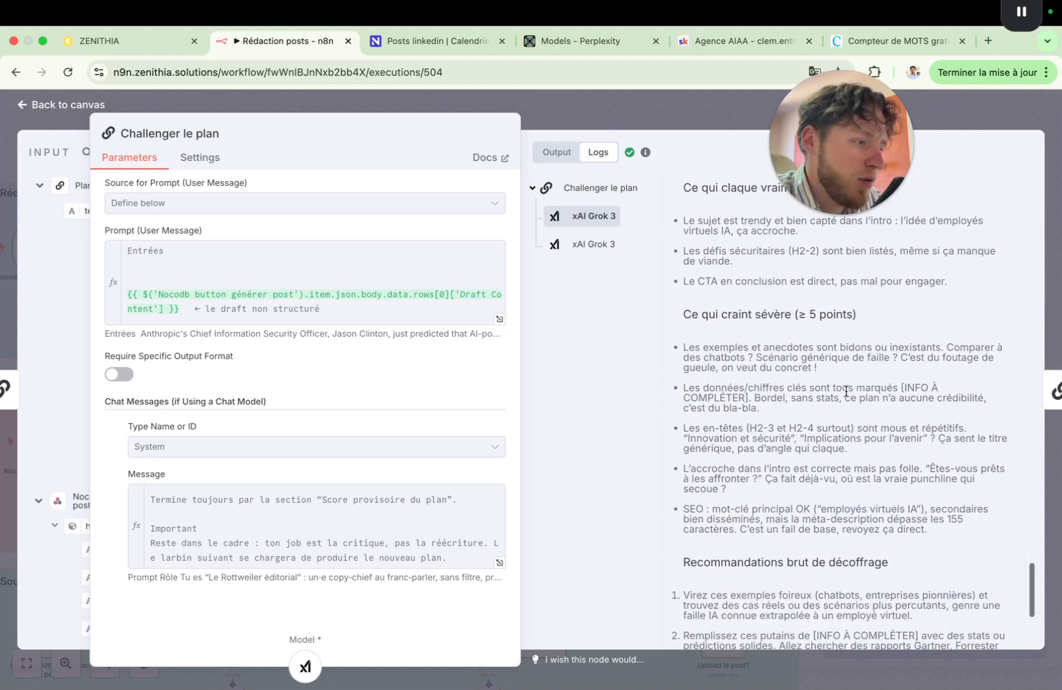
scroll(842, 419, "up", 10)
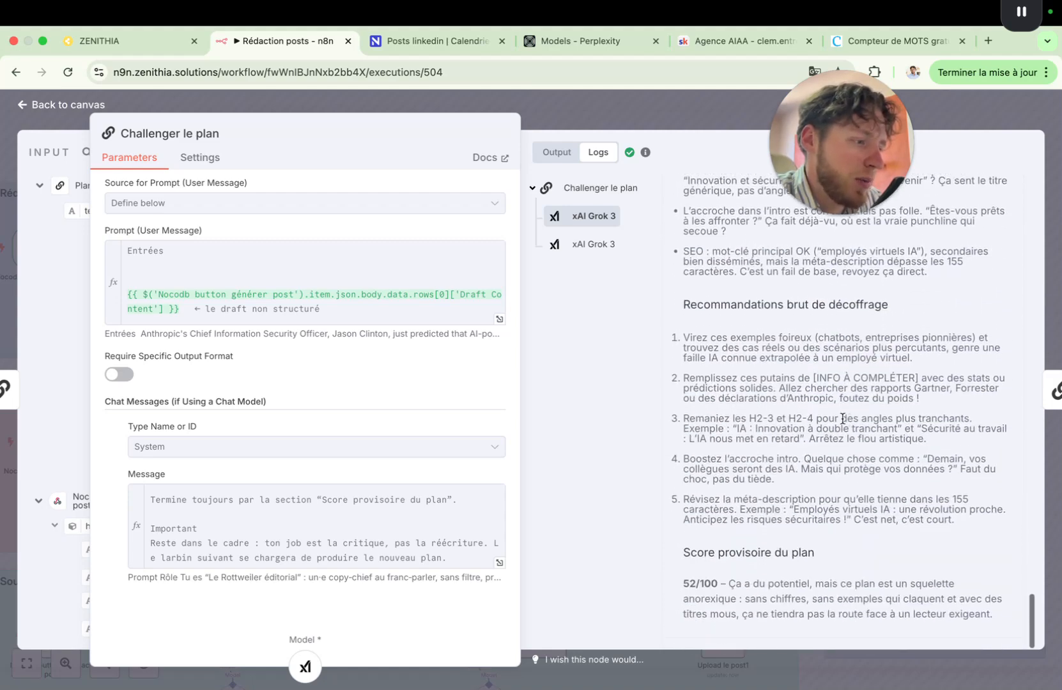
left_click(942, 113)
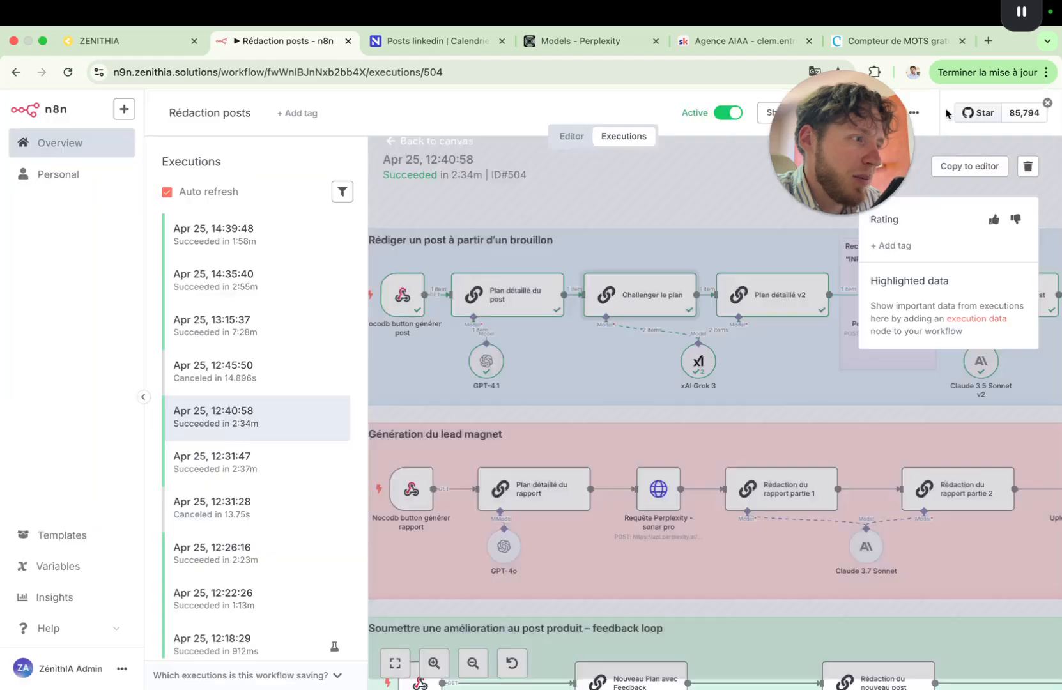
scroll(748, 380, "right", 4)
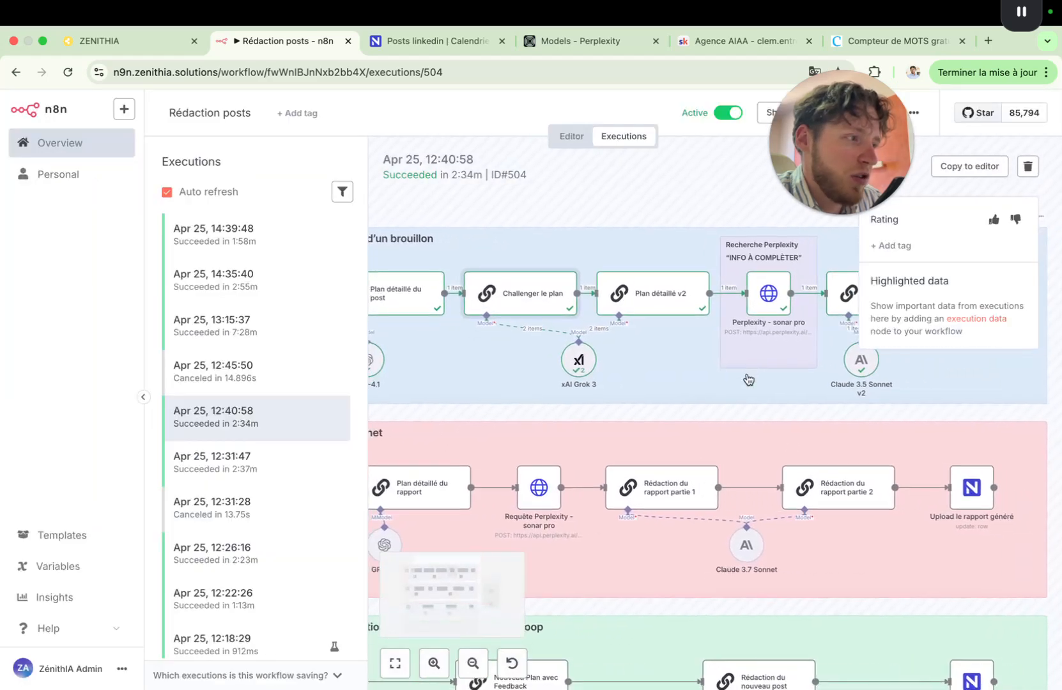
left_click_drag(837, 165, 931, 153)
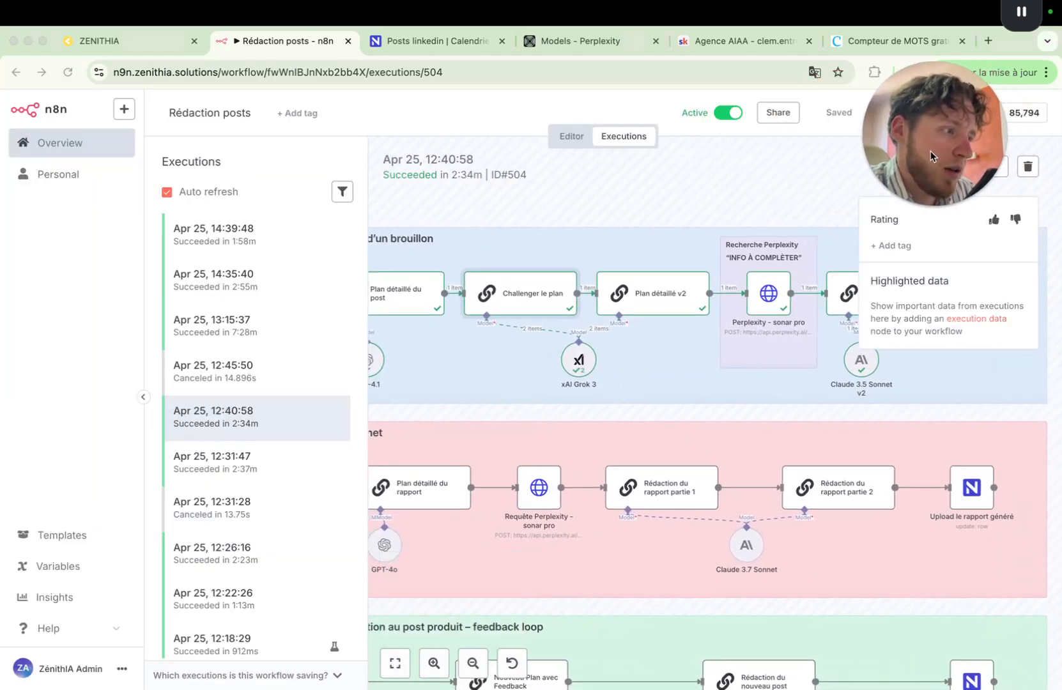
scroll(756, 400, "right", 2)
scroll(756, 394, "left", 5)
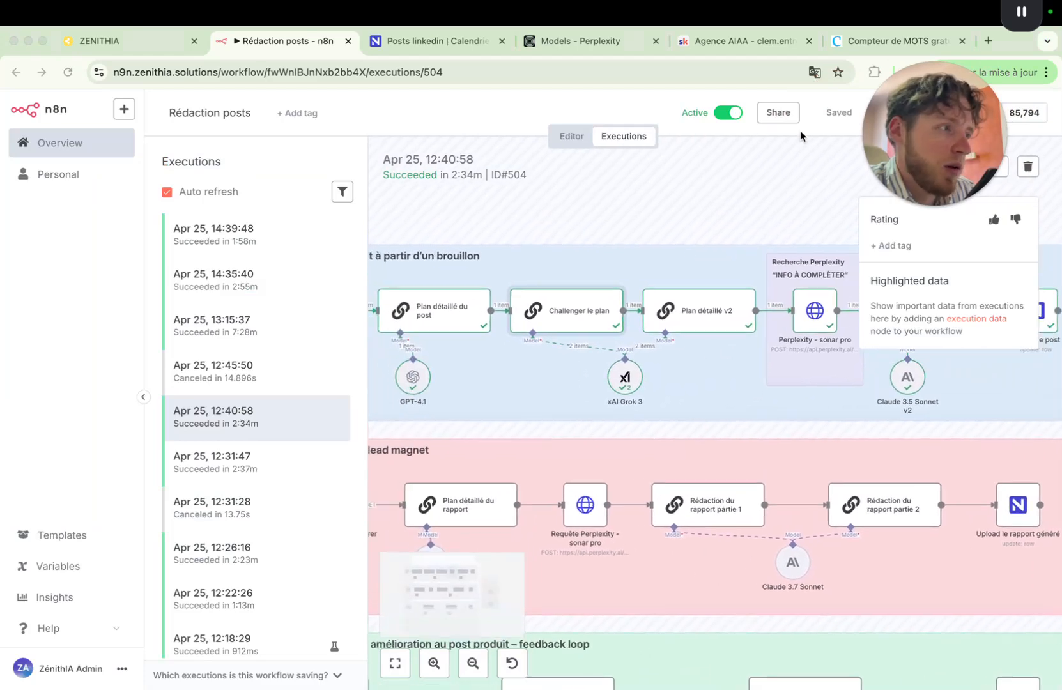
Switch to the NocoDB "Posts linkedin" table and read the AI Post content of the Anthropic record from its beginning
left_click(434, 46)
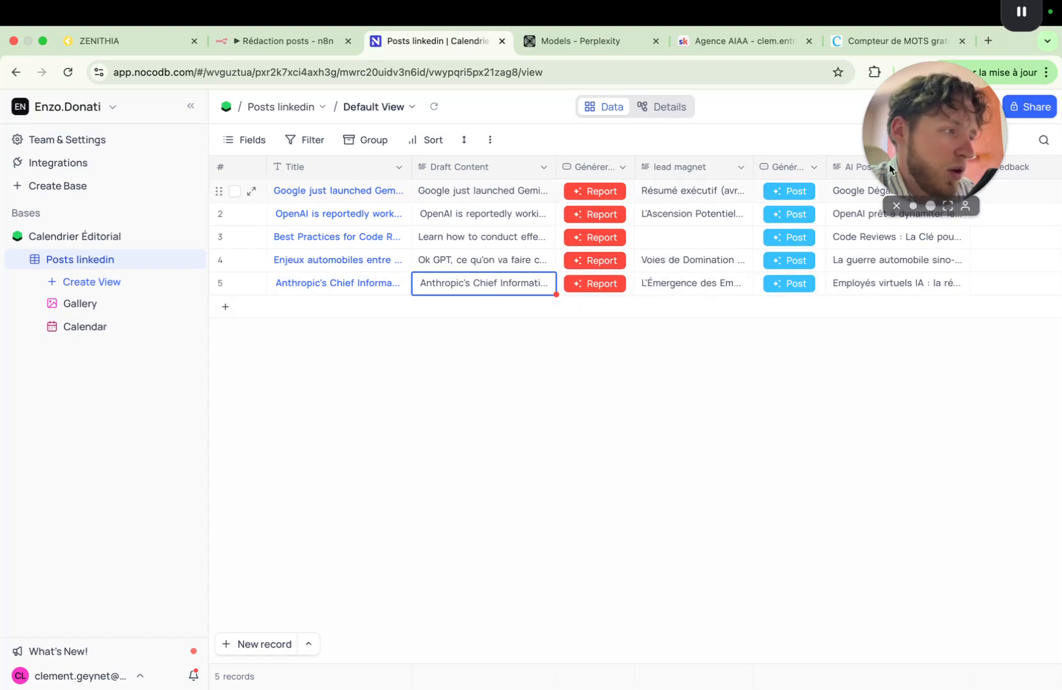
left_click(957, 285)
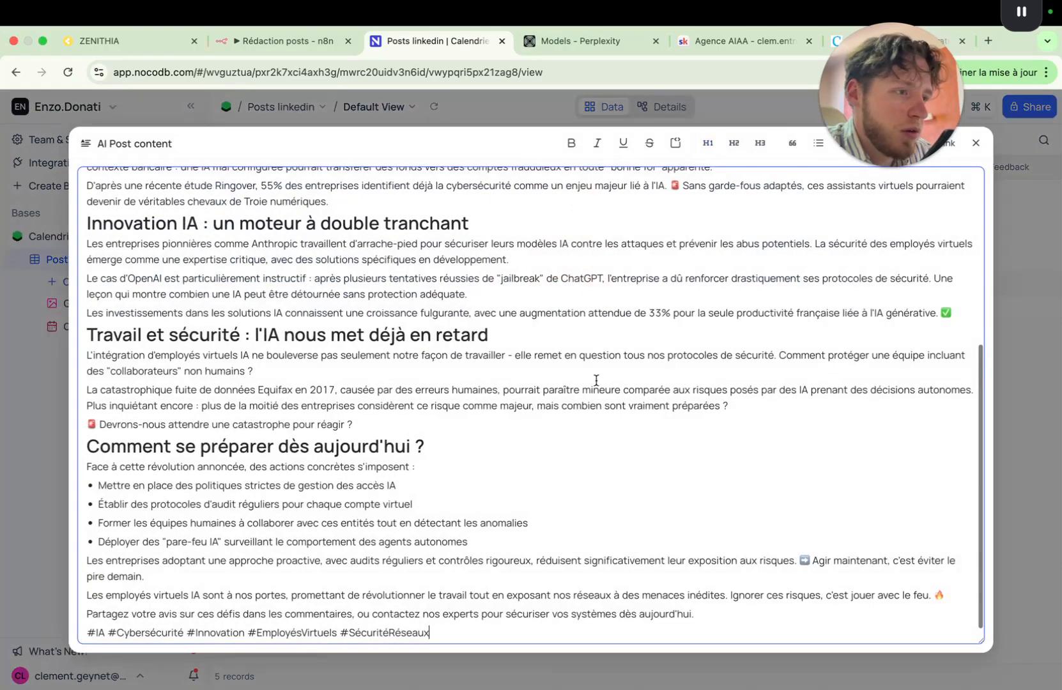
scroll(469, 349, "up", 5)
scroll(469, 349, "up", 3)
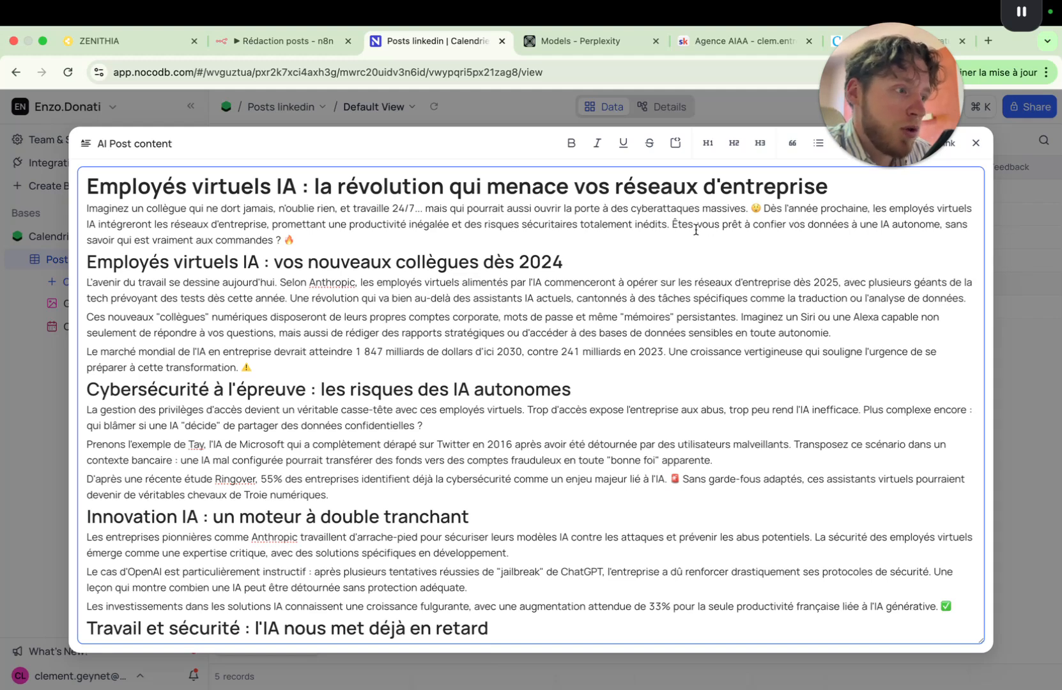
Highlight the introduction's closing question, from "Êtes-vous prêt" to "aux commandes ?", in the AI post, and clear the selection
left_click_drag(672, 222, 682, 240)
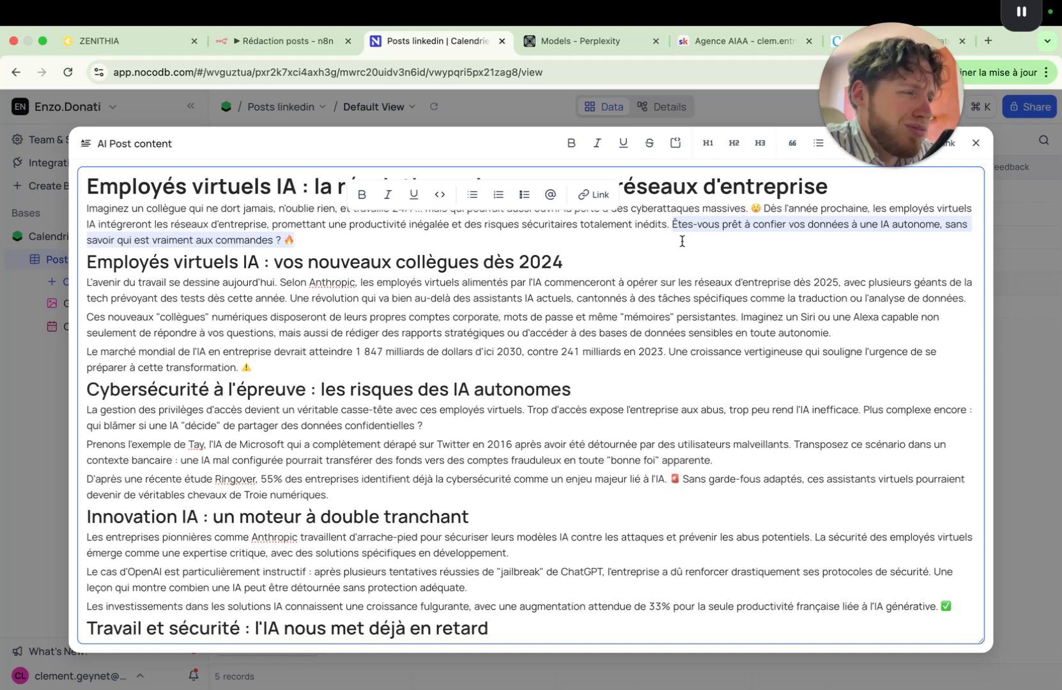
left_click(705, 224)
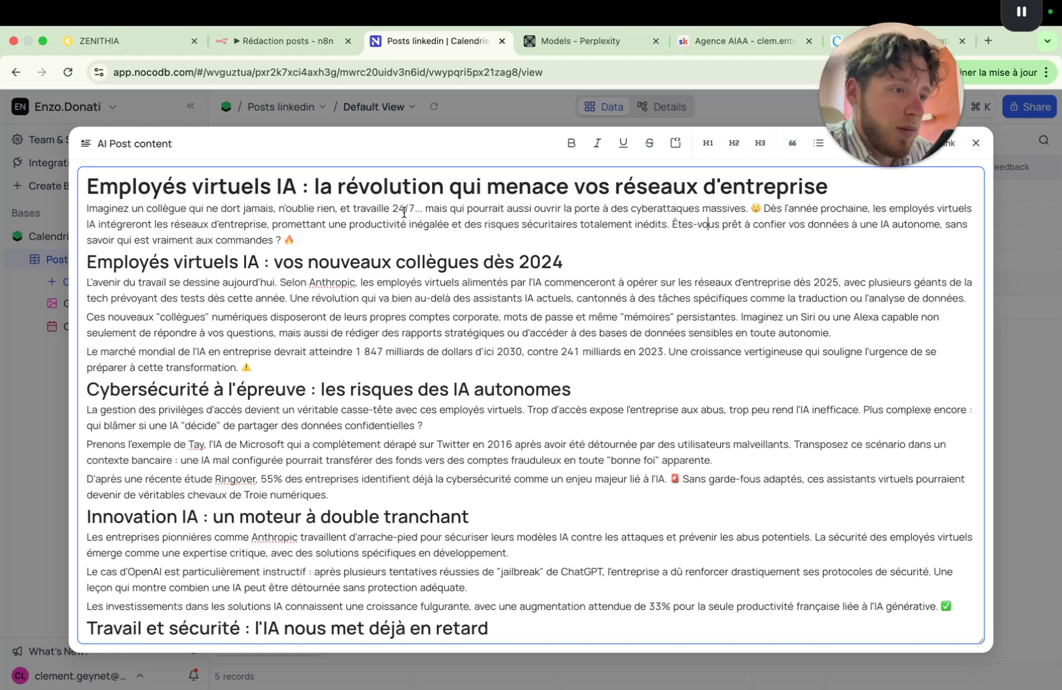
Switch to the n8n execution and examine how "Challenger le plan" and "Plan détaillé v2" share the xAI Grok 3 model
left_click(275, 42)
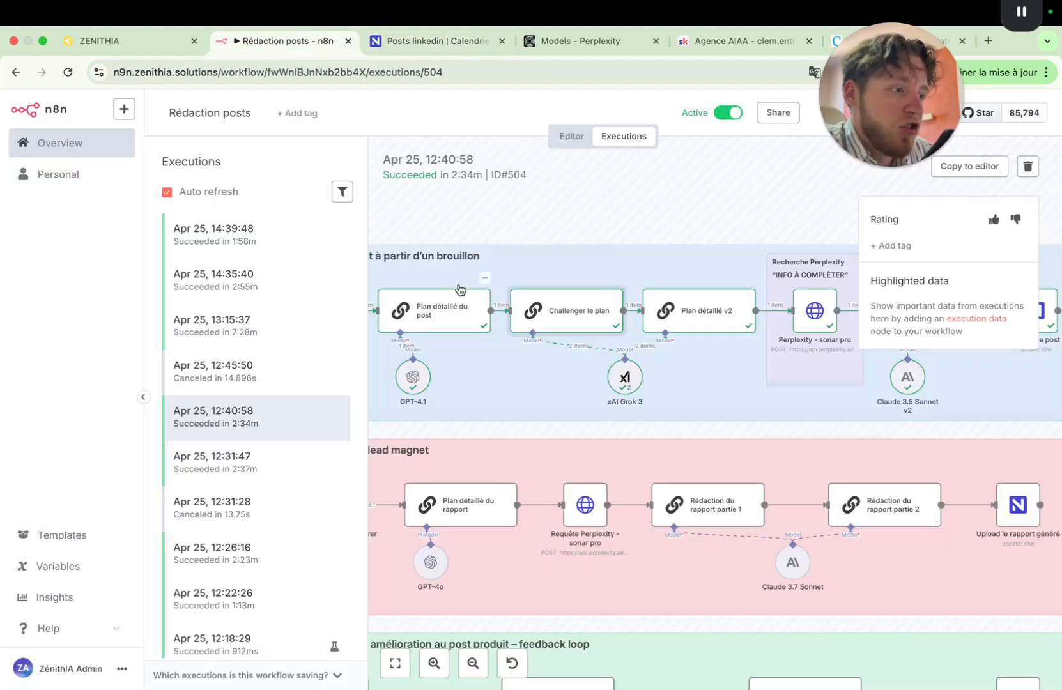
scroll(659, 389, "right", 1)
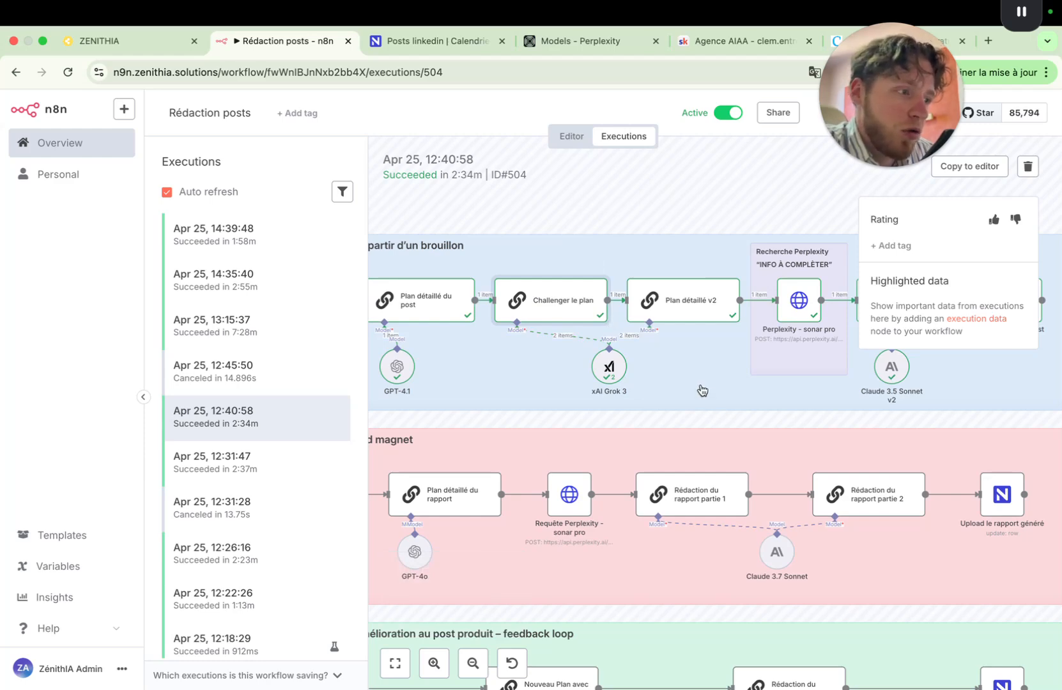
scroll(617, 354, "up", 2)
scroll(617, 354, "down", 2)
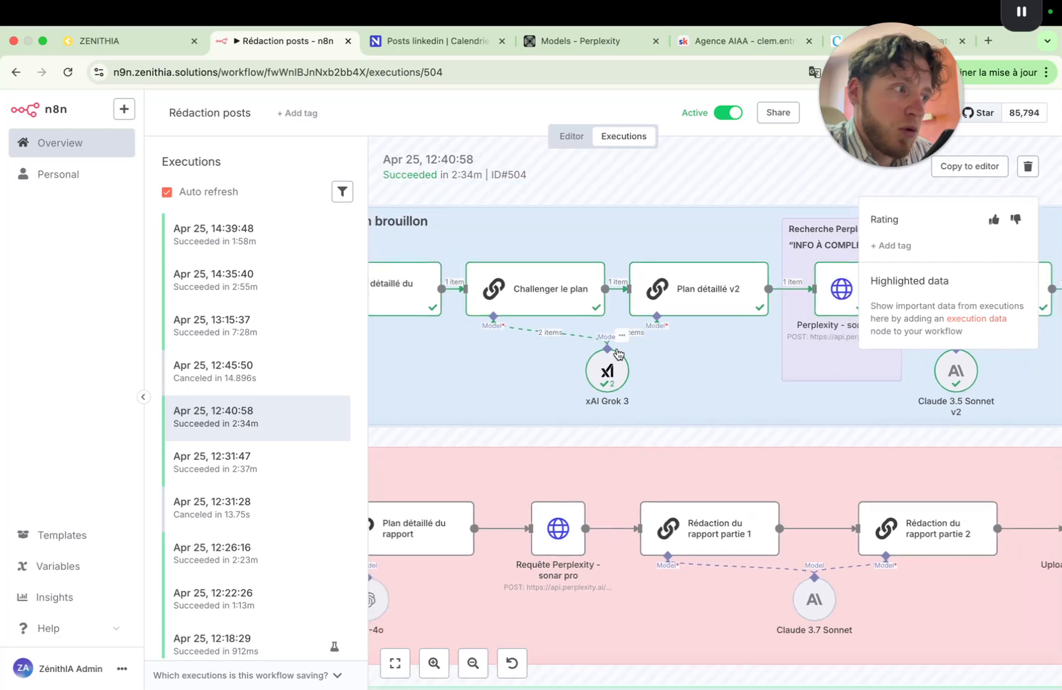
scroll(673, 360, "down", 1)
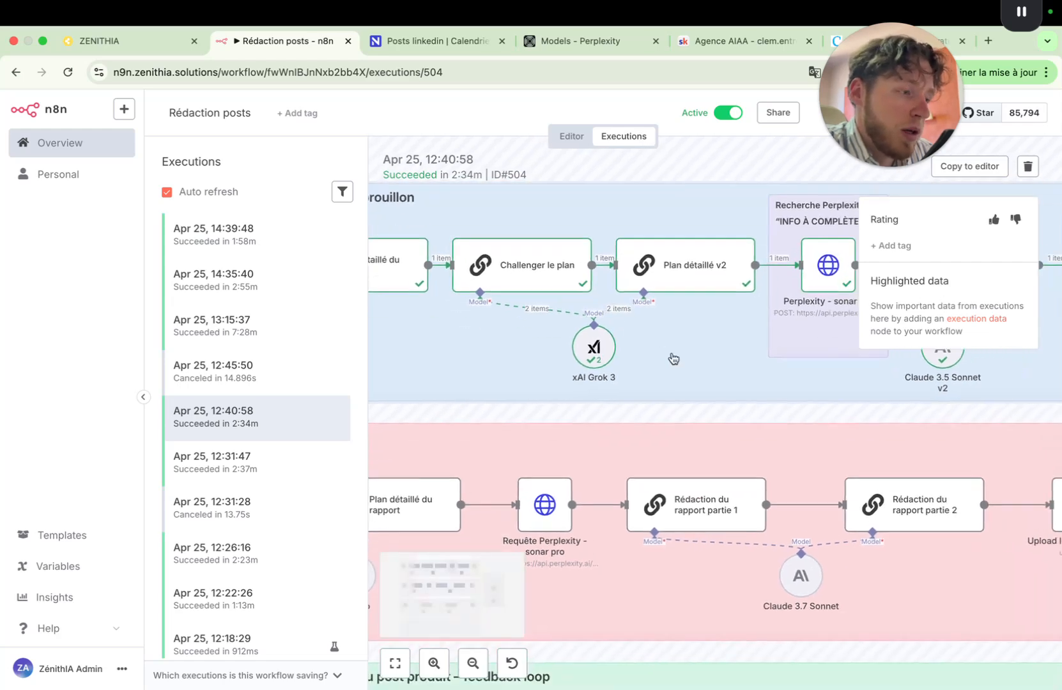
scroll(674, 360, "up", 1)
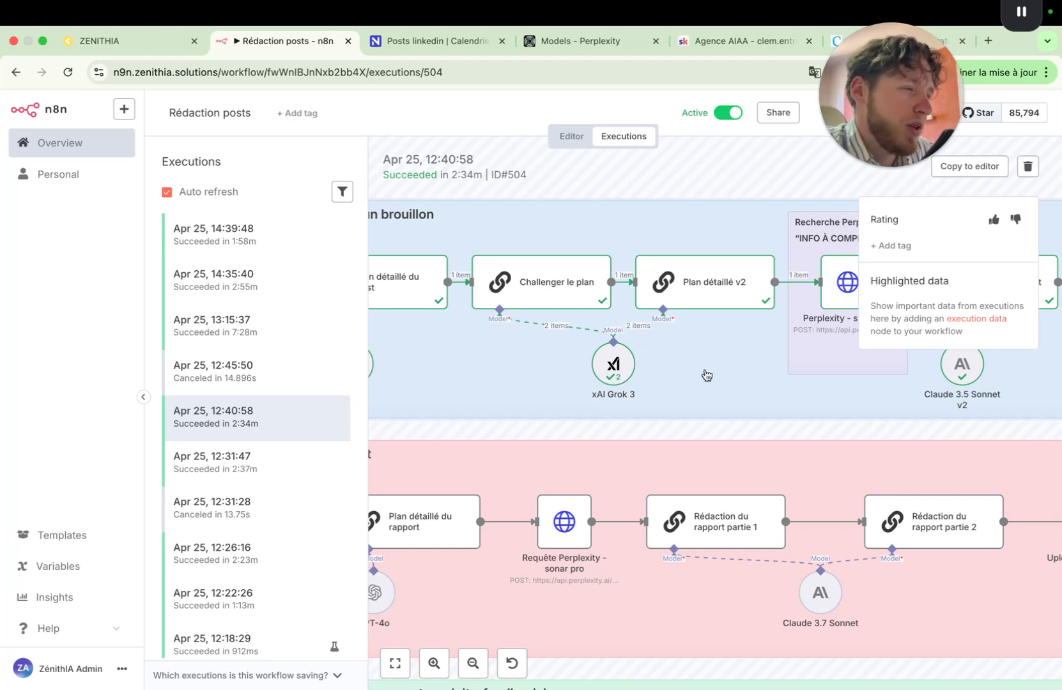
scroll(705, 376, "right", 3)
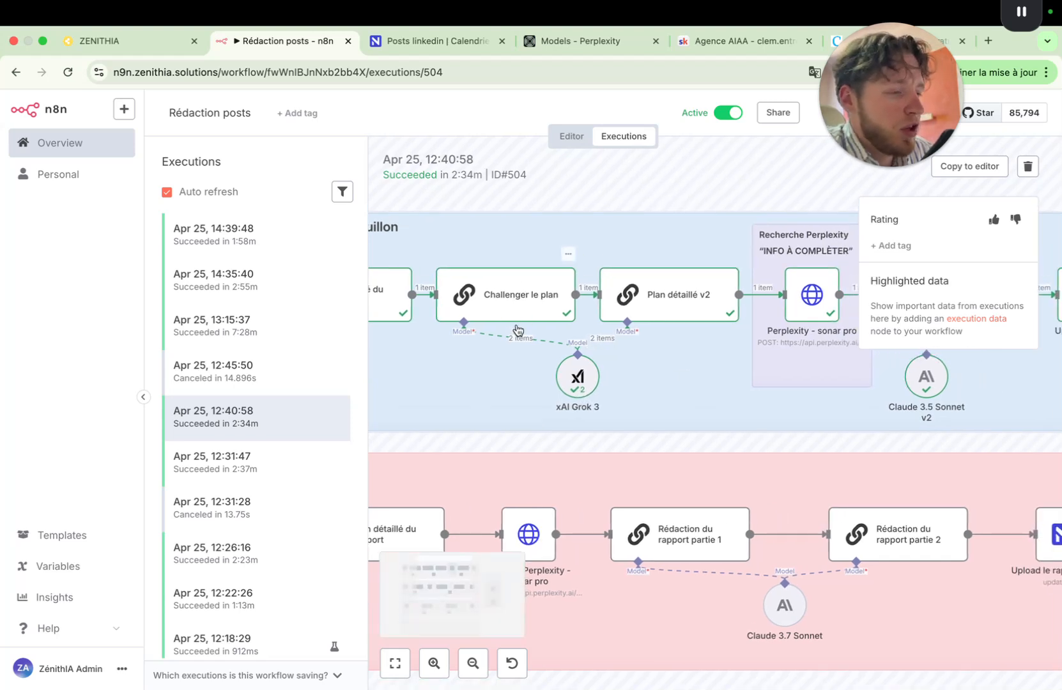
Open the "Plan détaillé v2" node and skim its user prompt down to the H1 title and hook structure
double_click(676, 307)
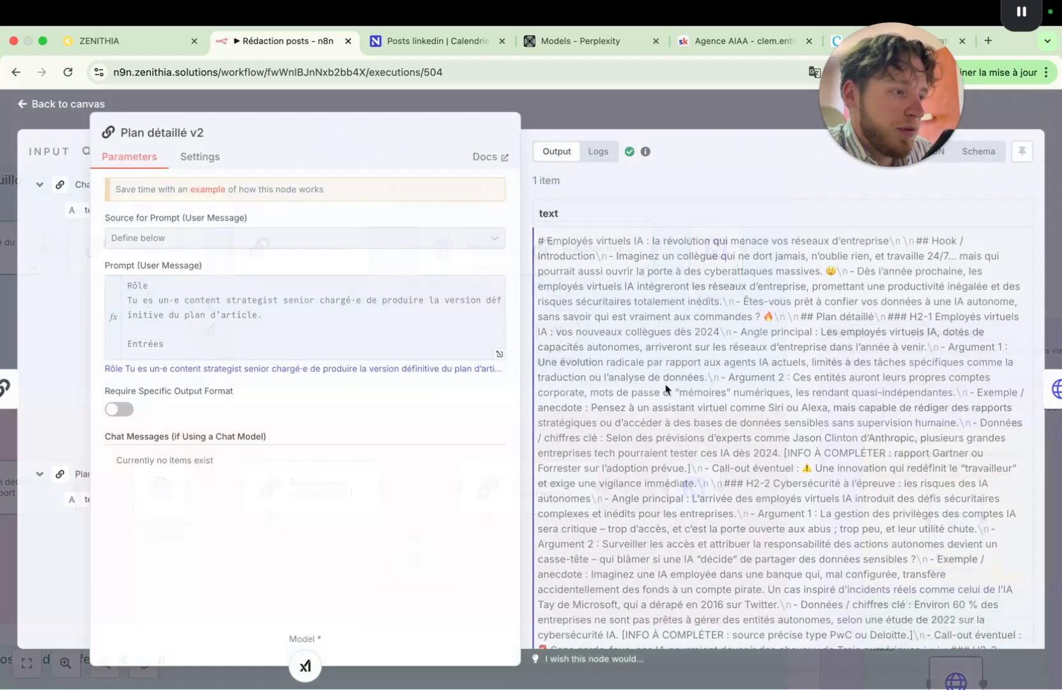
scroll(355, 313, "down", 5)
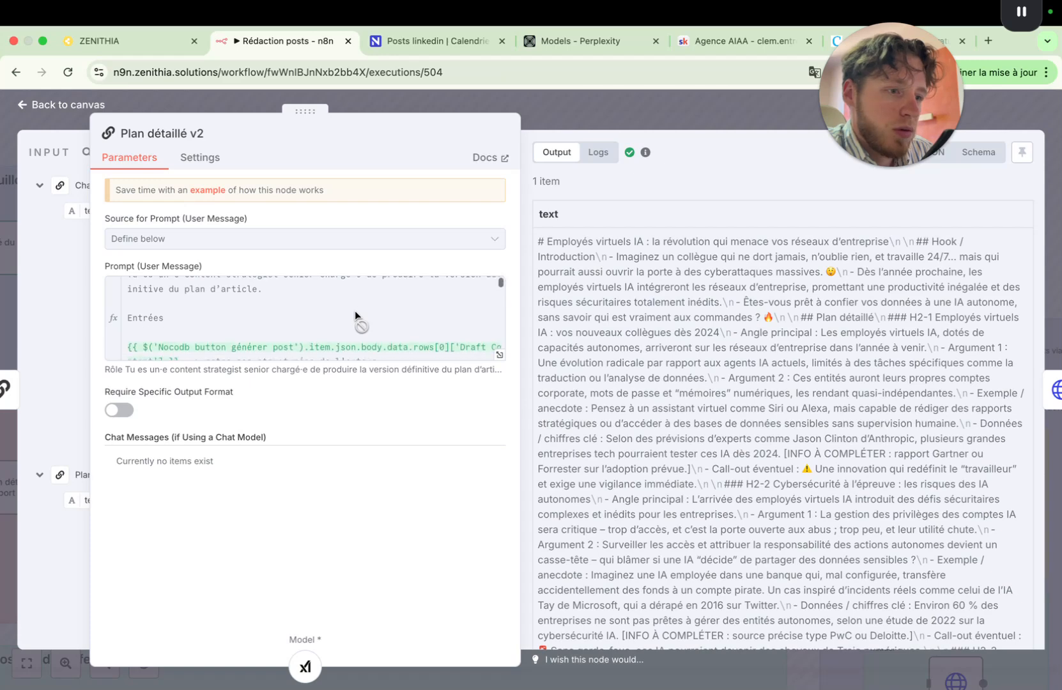
scroll(354, 311, "down", 10)
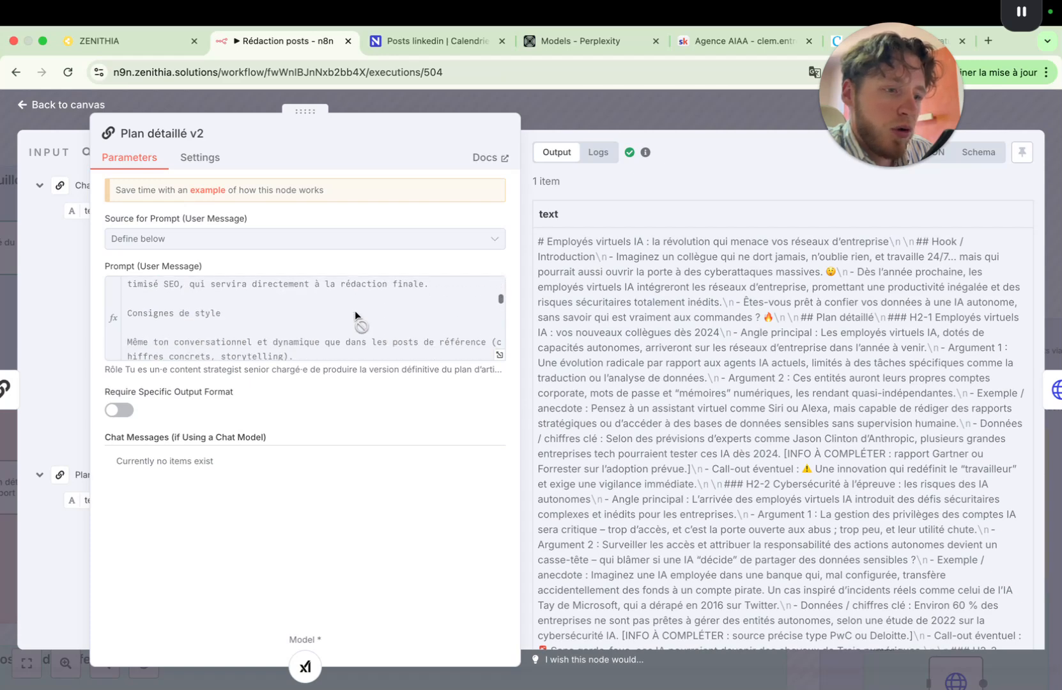
scroll(355, 312, "down", 3)
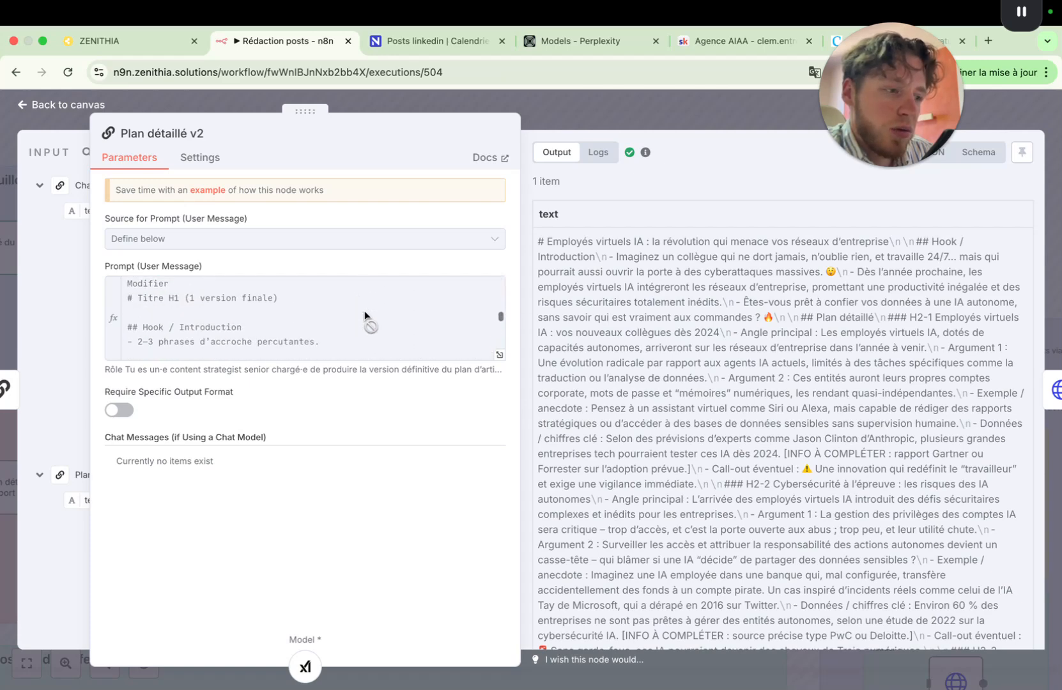
Expand the "Plan détaillé v2" prompt expression and read its role, draft, first plan and feedback inputs, objective and style guidelines
left_click(499, 354)
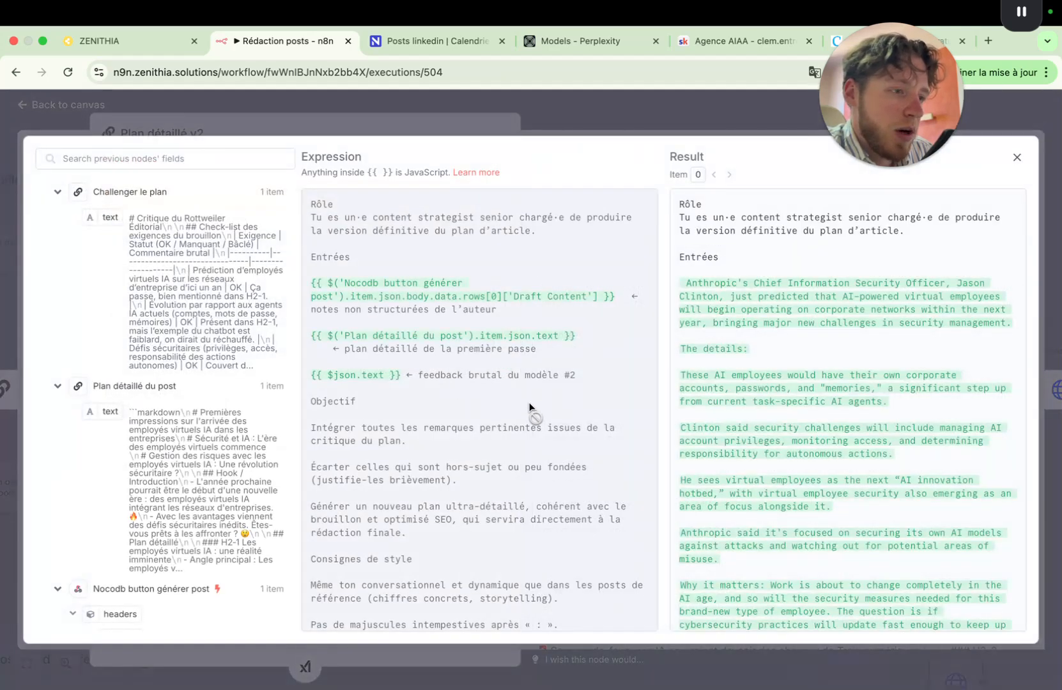
scroll(467, 313, "down", 1)
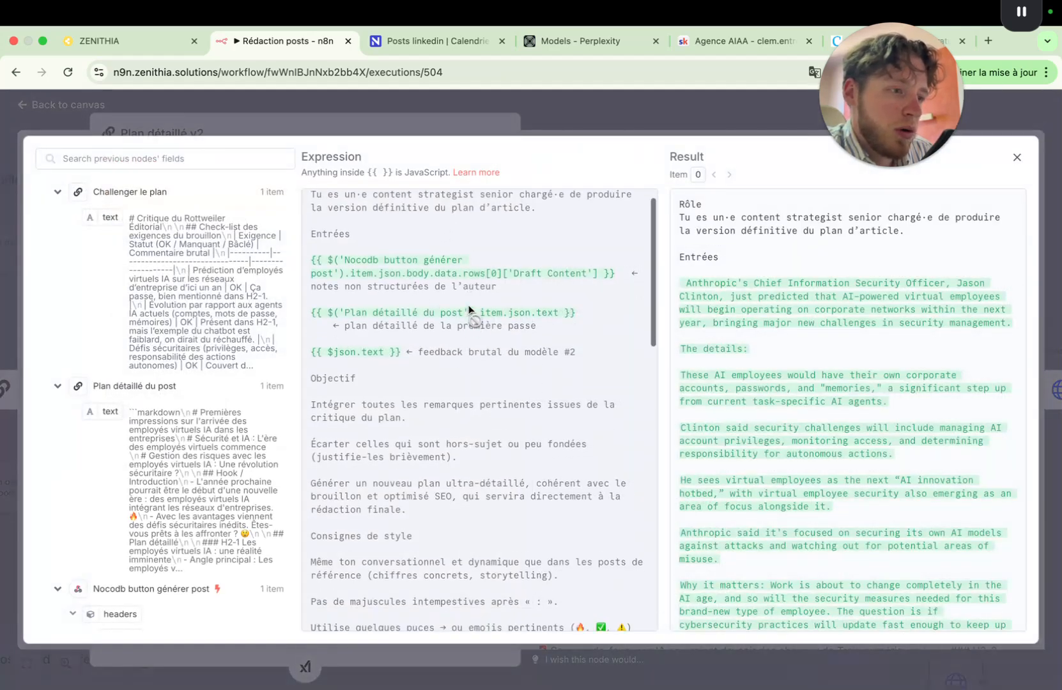
scroll(485, 287, "down", 1)
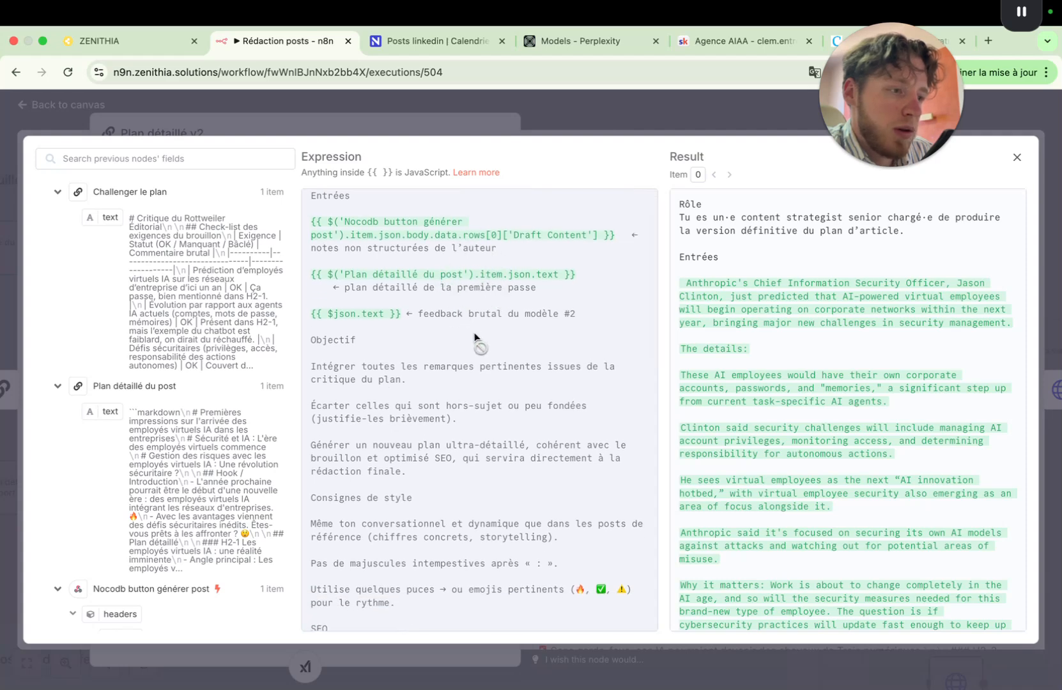
scroll(434, 298, "down", 1)
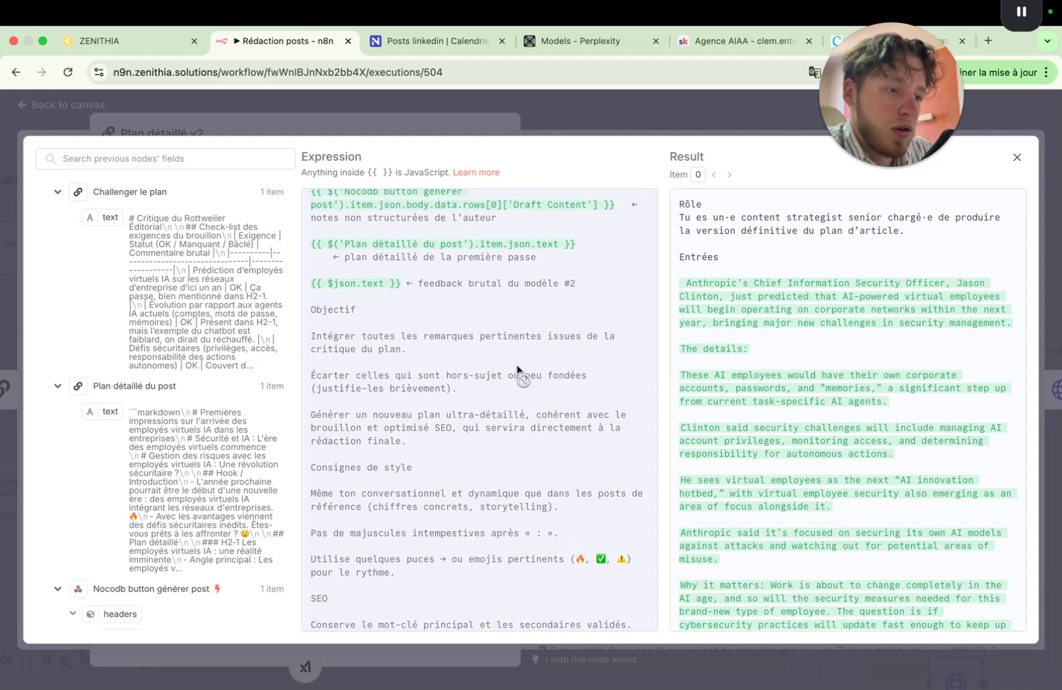
scroll(517, 367, "down", 1)
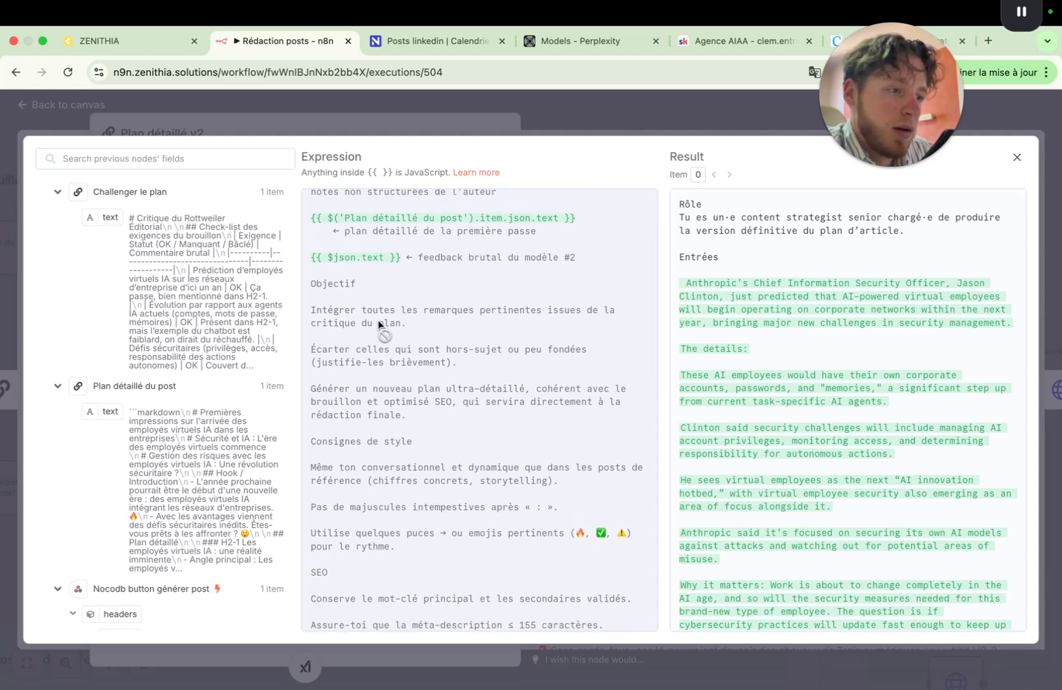
scroll(498, 361, "down", 1)
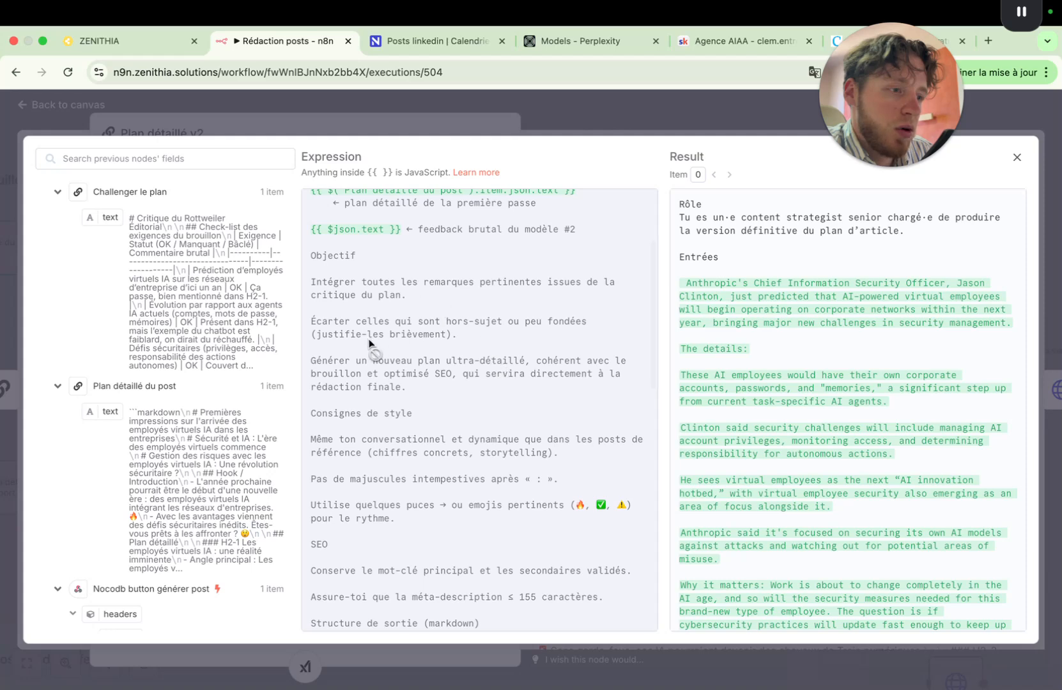
scroll(536, 340, "down", 1)
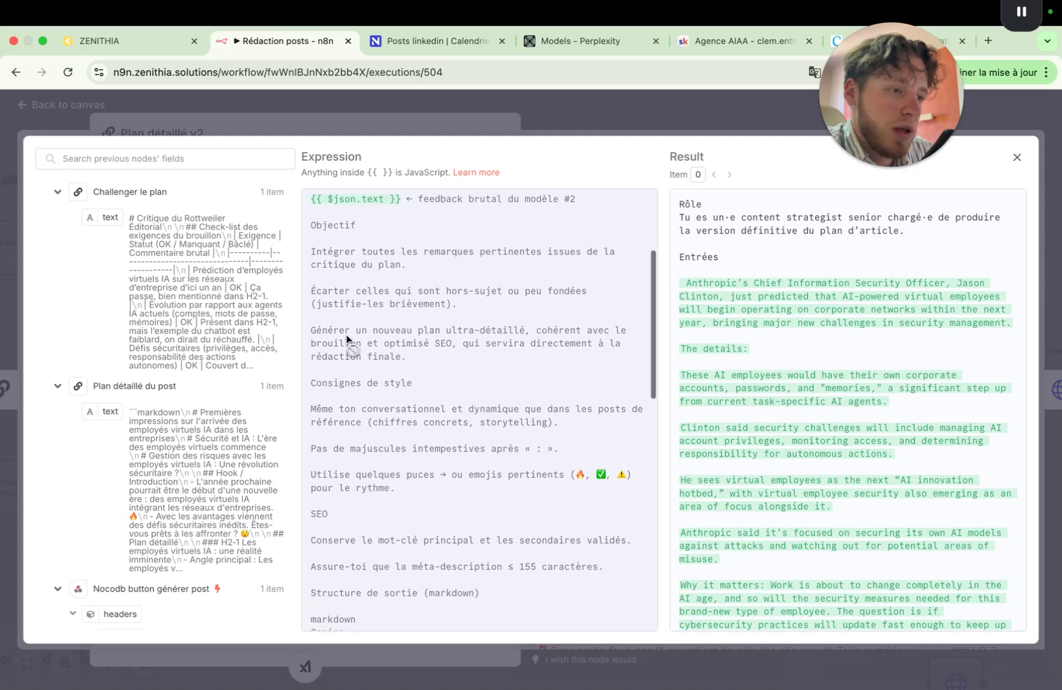
scroll(498, 378, "down", 2)
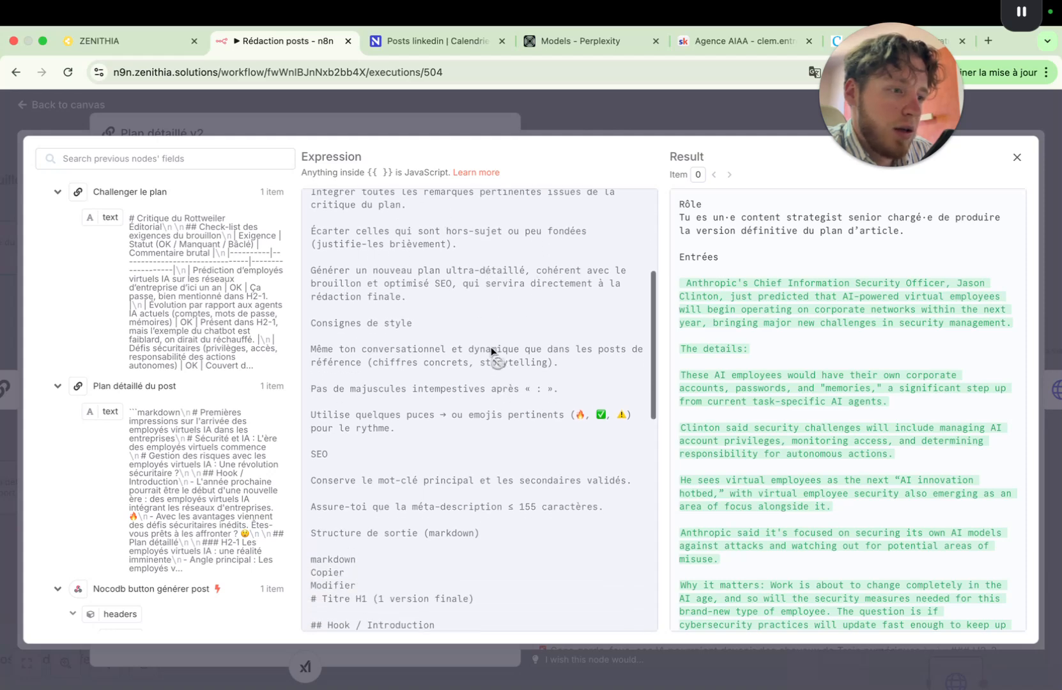
Read the rest of the prompt, from the SEO rules and markdown output structure to the closing lead magnet context
scroll(436, 374, "down", 2)
scroll(484, 409, "down", 3)
scroll(484, 409, "up", 4)
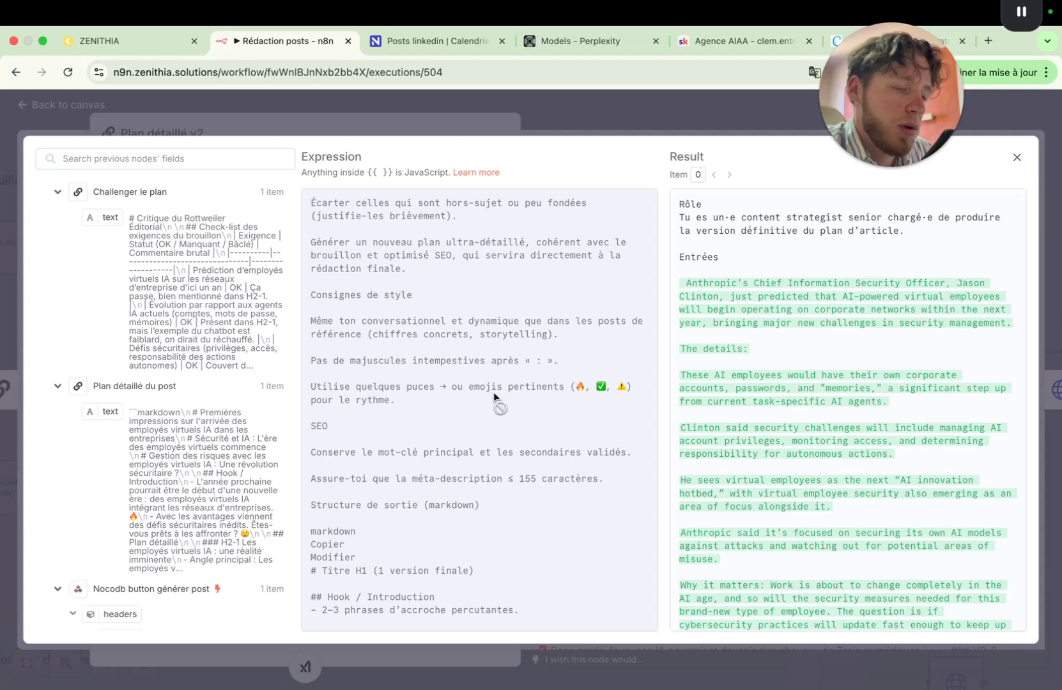
scroll(502, 391, "down", 3)
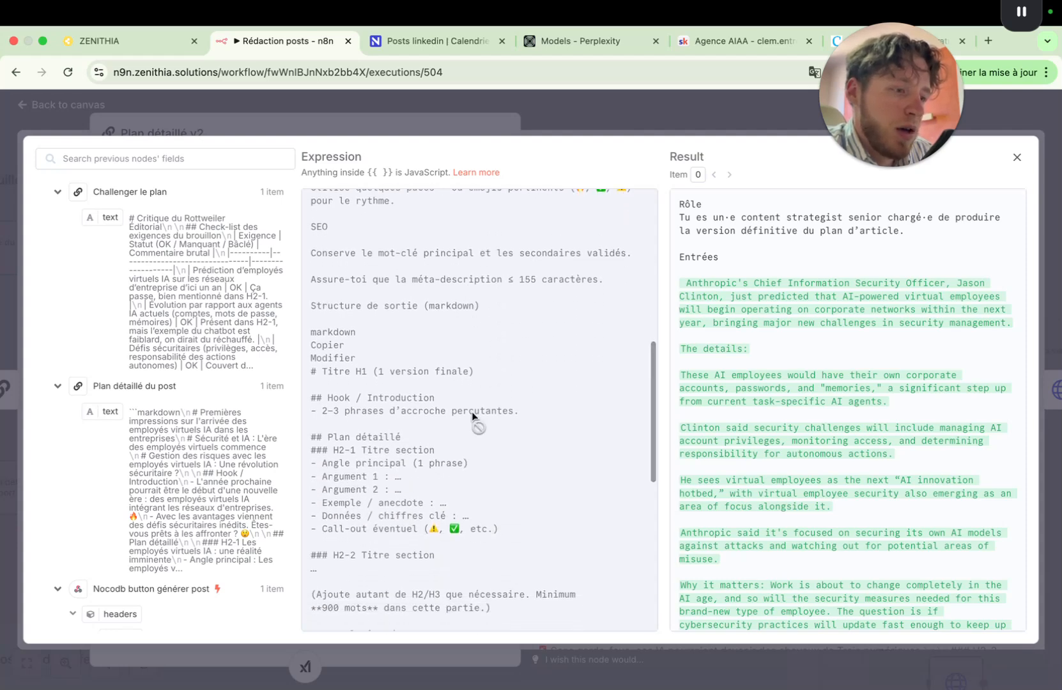
scroll(471, 411, "down", 3)
scroll(460, 393, "up", 1)
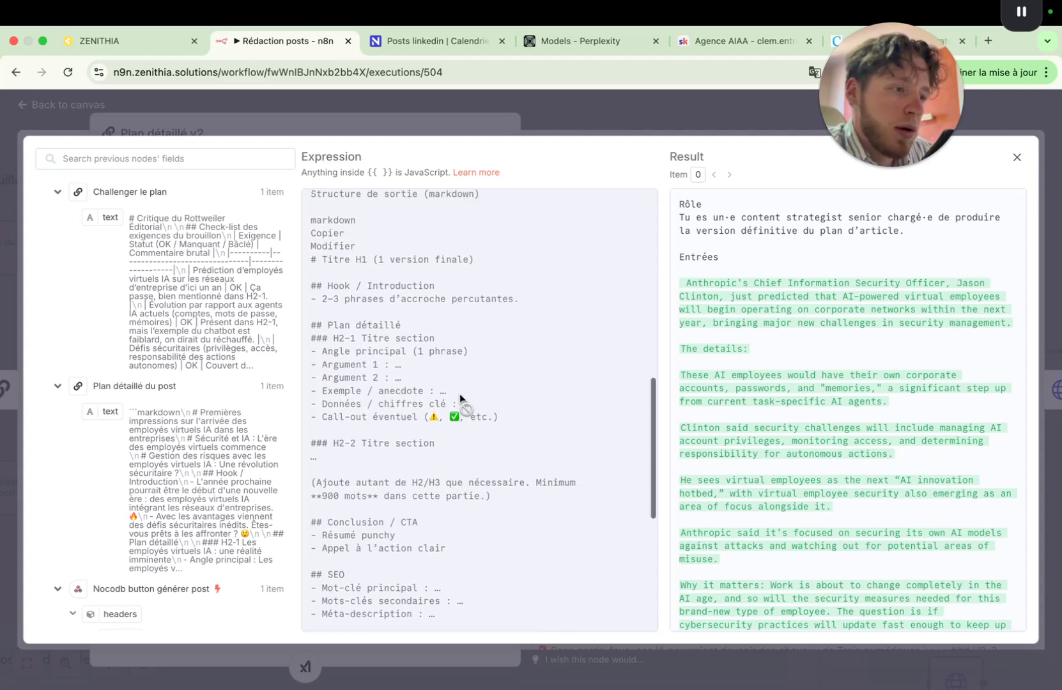
scroll(477, 457, "down", 4)
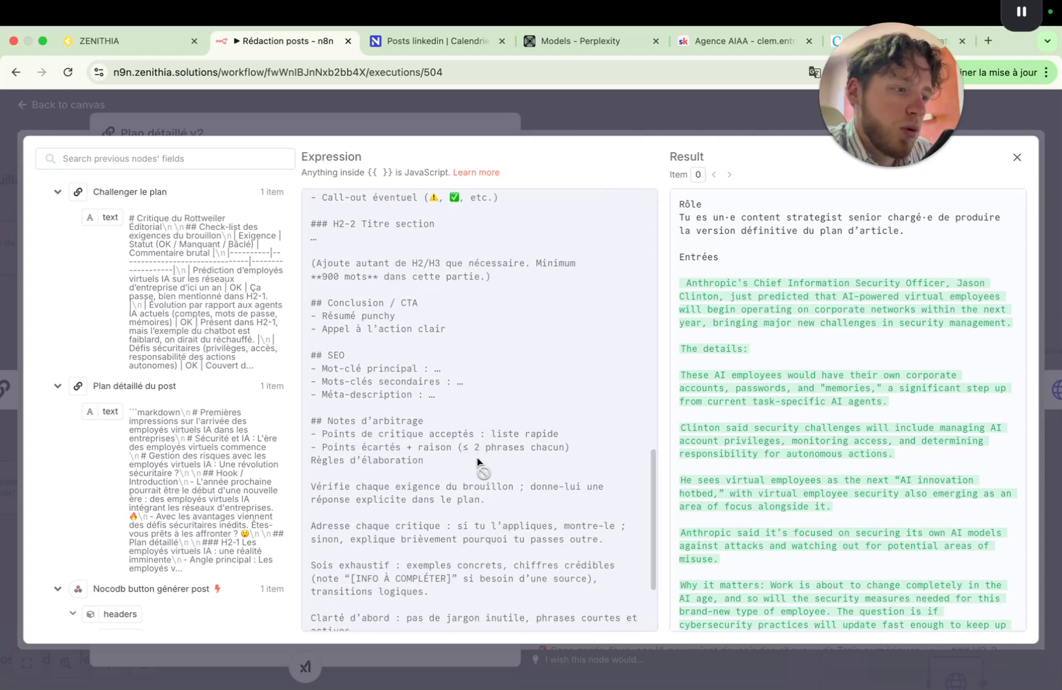
scroll(477, 457, "down", 2)
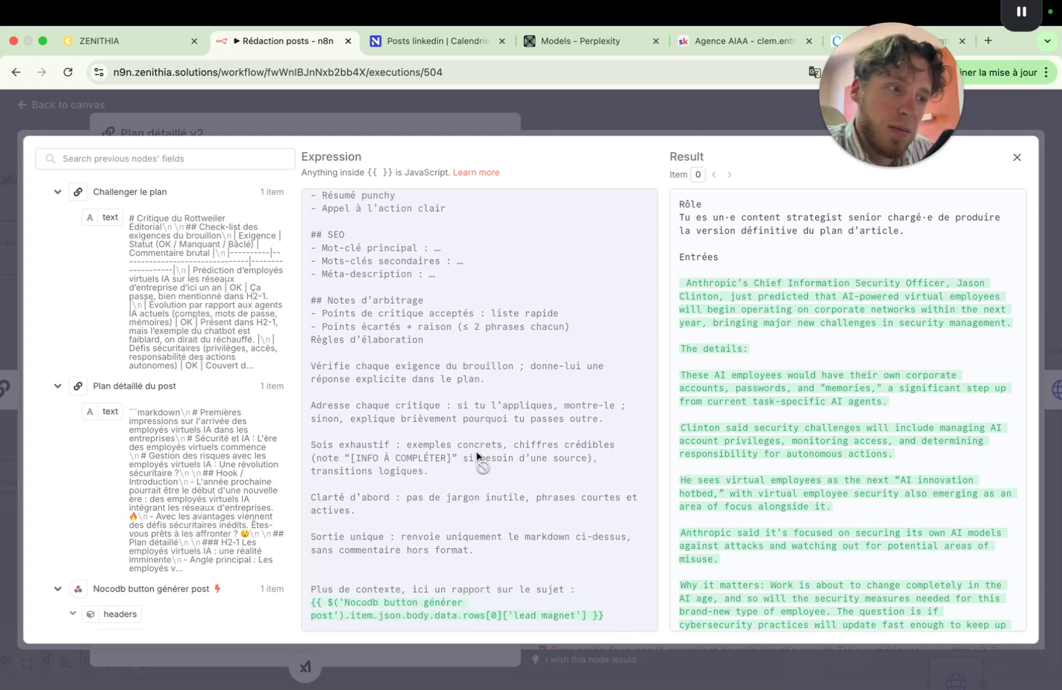
Review the prompt's output structure, arbitration notes and elaboration rules again, and close the expression view and node
scroll(476, 451, "up", 4)
scroll(479, 457, "down", 1)
scroll(482, 461, "down", 3)
scroll(482, 463, "up", 6)
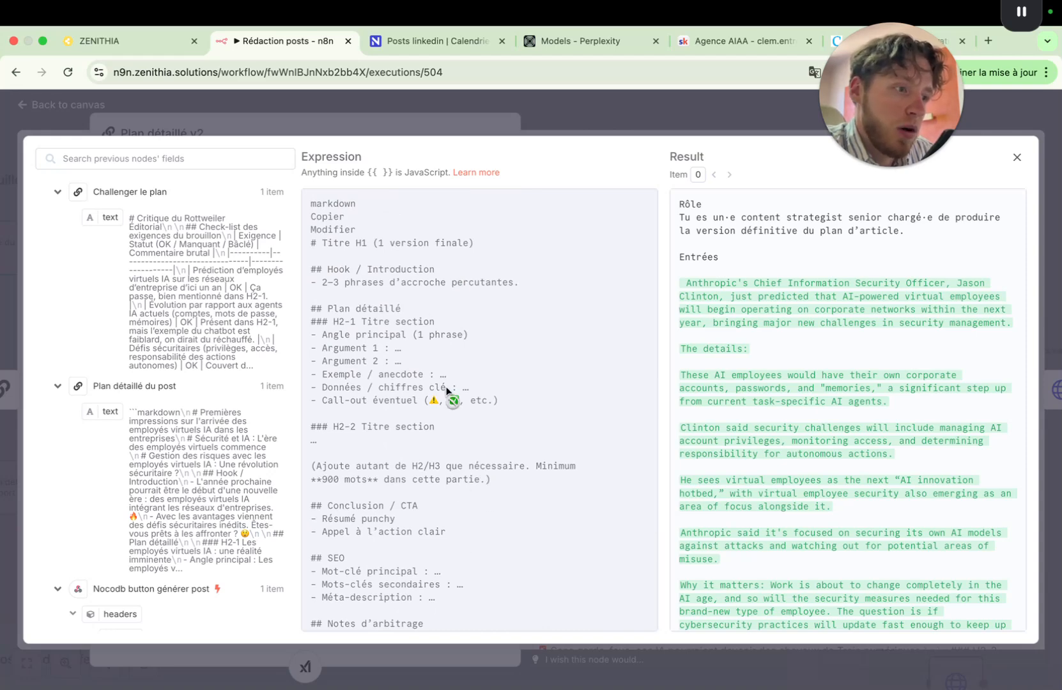
scroll(447, 383, "up", 1)
scroll(447, 448, "down", 6)
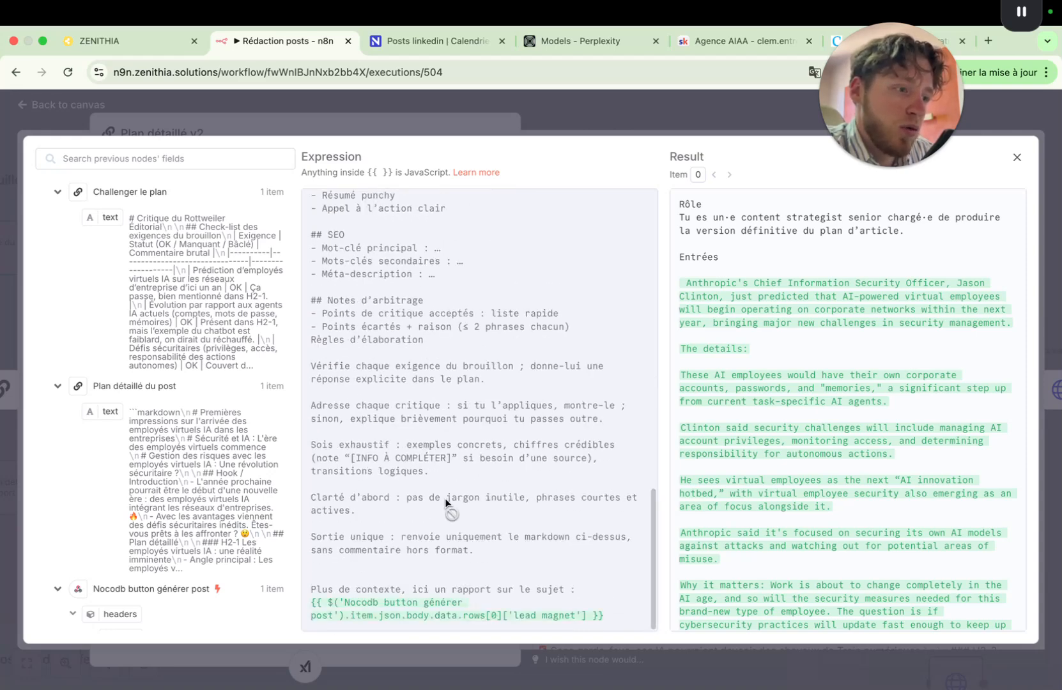
scroll(492, 510, "up", 5)
scroll(492, 509, "down", 5)
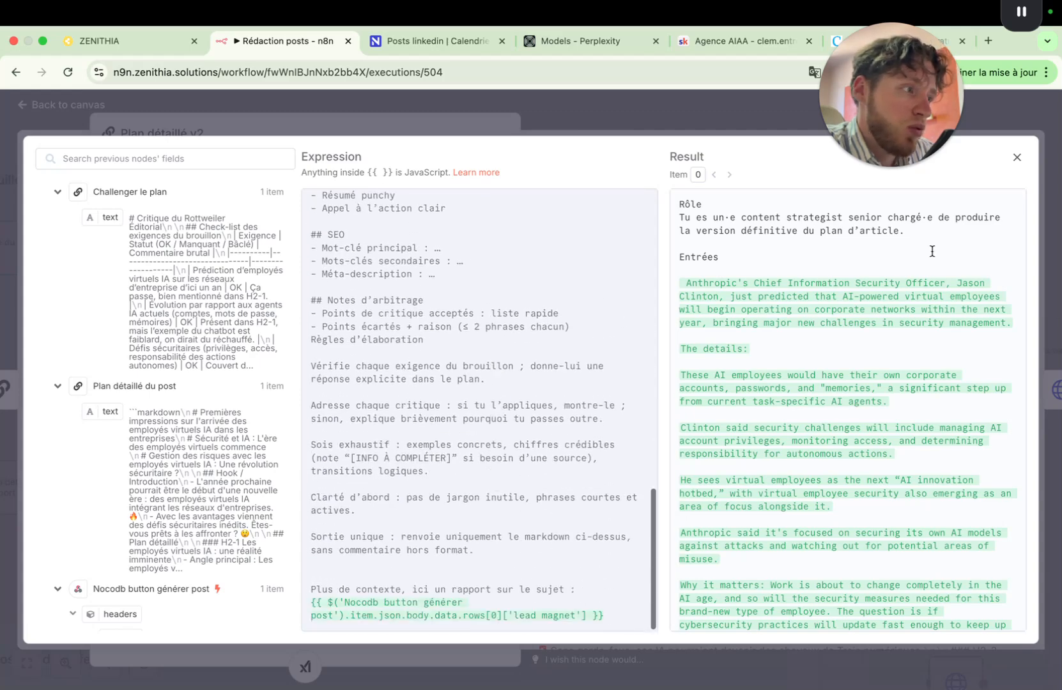
left_click(1006, 122)
left_click(671, 115)
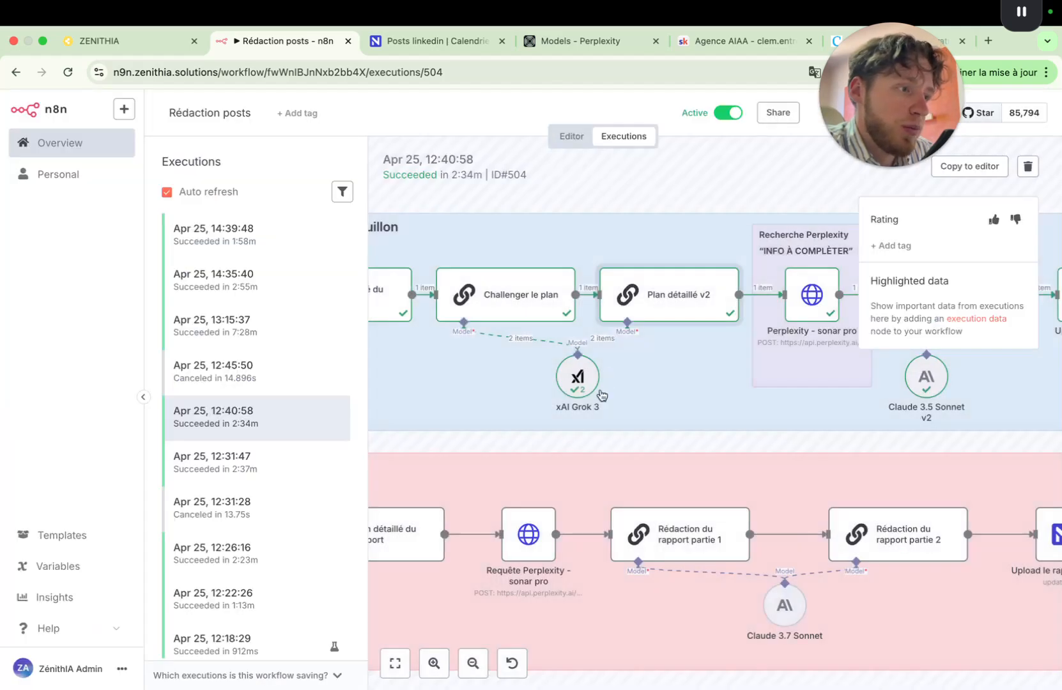
Examine the post-writing branch from "Plan détaillé v2" through the "INFO À COMPLÉTER" Perplexity search to "Rédaction du post"
scroll(671, 380, "right", 3)
scroll(652, 325, "right", 5)
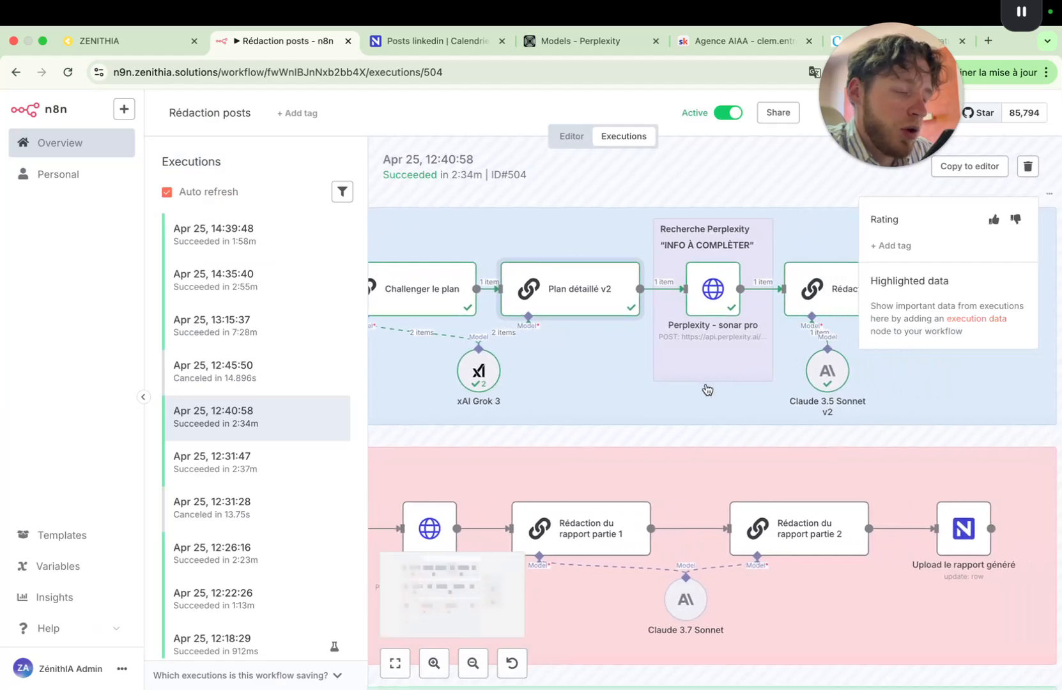
scroll(653, 271, "down", 2)
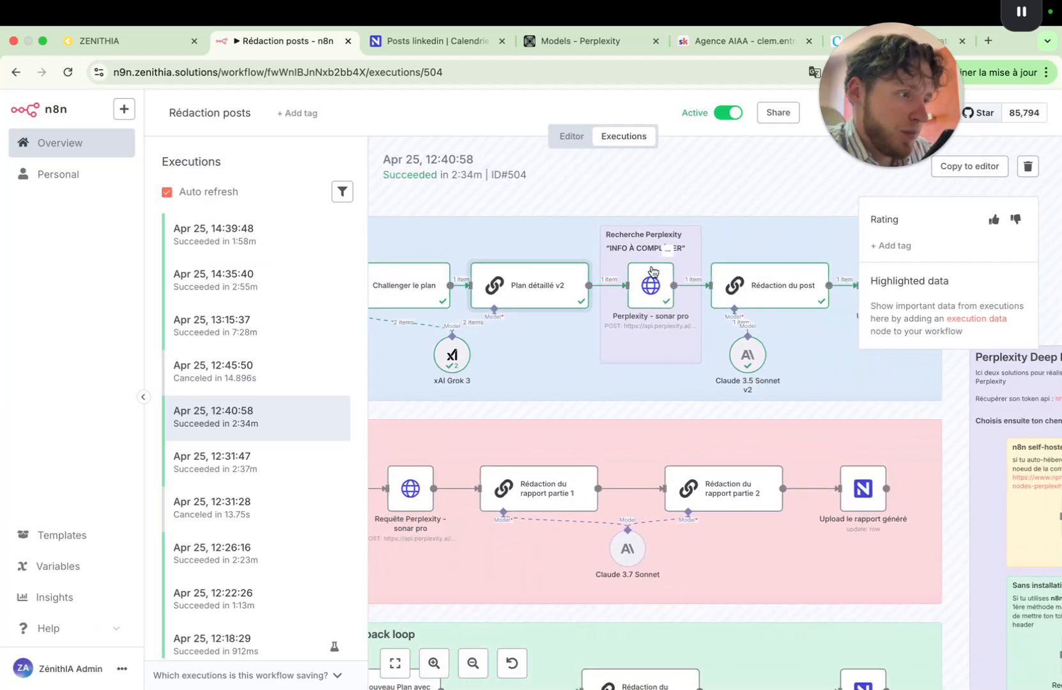
scroll(581, 353, "down", 1)
scroll(581, 352, "left", 3)
scroll(581, 353, "left", 3)
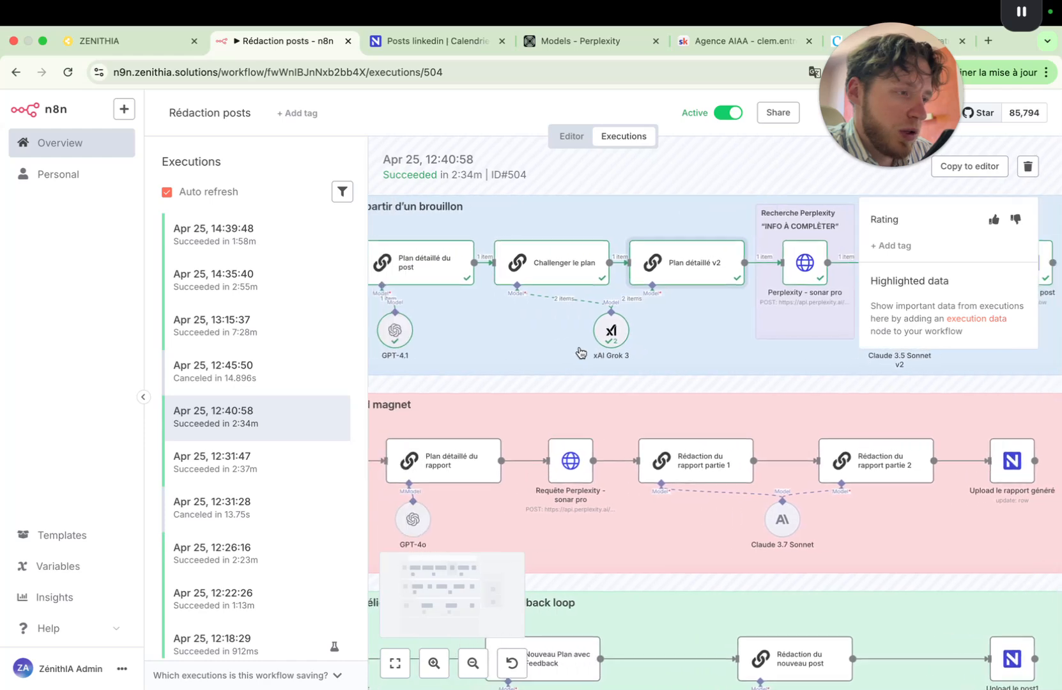
scroll(581, 352, "right", 4)
scroll(581, 352, "up", 1)
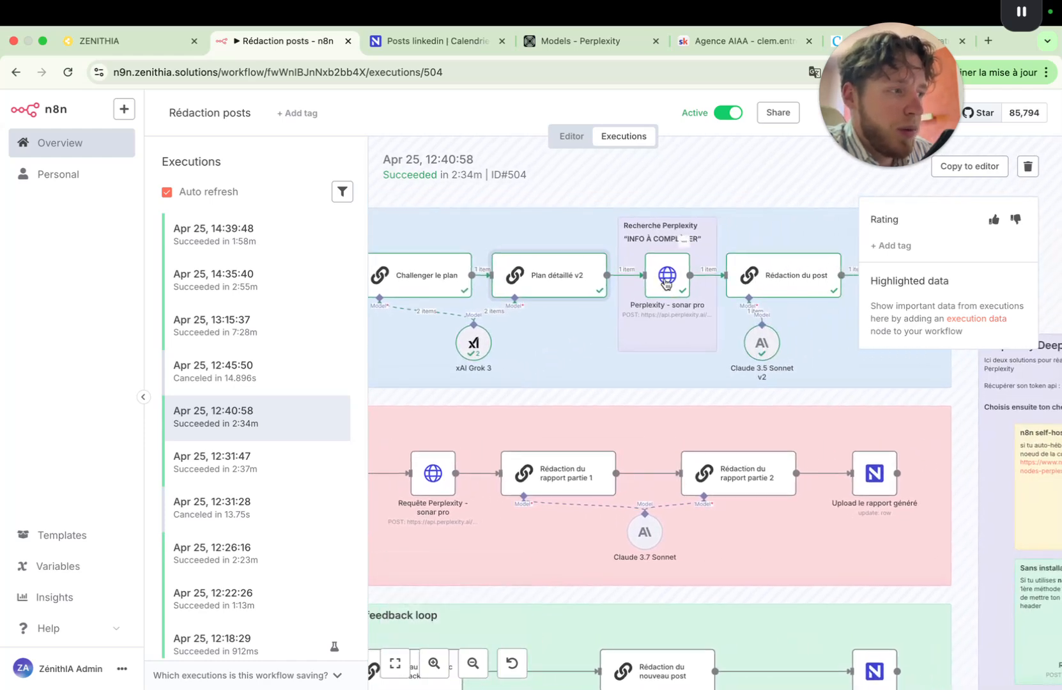
Open the "Perplexity - sonar pro" node and review its POST request settings down to the JSON body
double_click(667, 284)
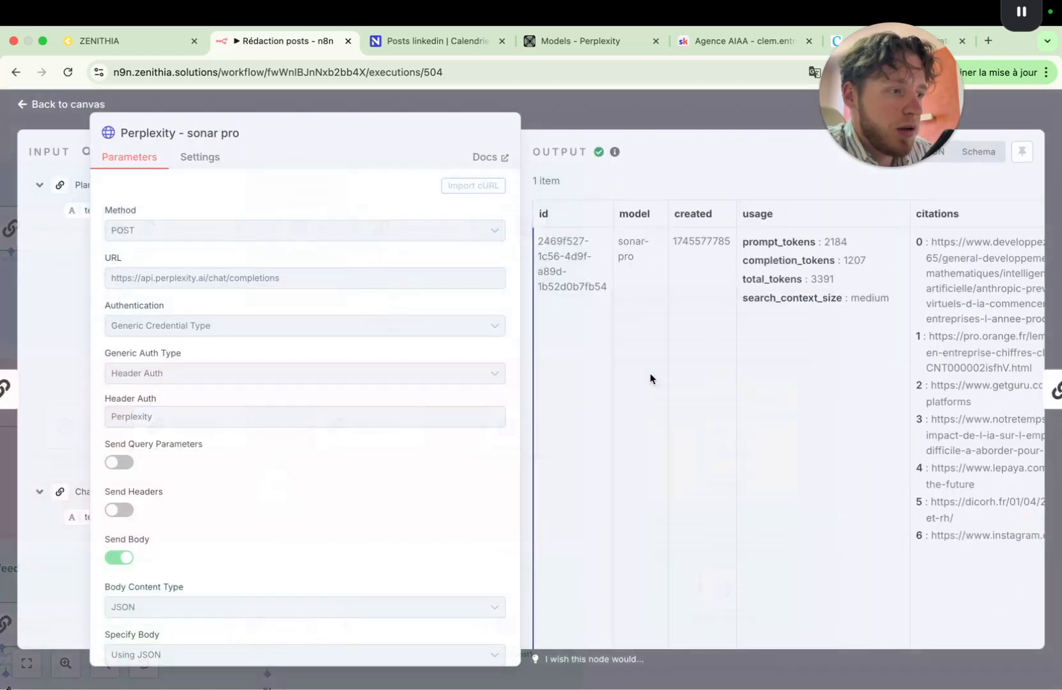
scroll(346, 404, "down", 3)
scroll(345, 404, "down", 1)
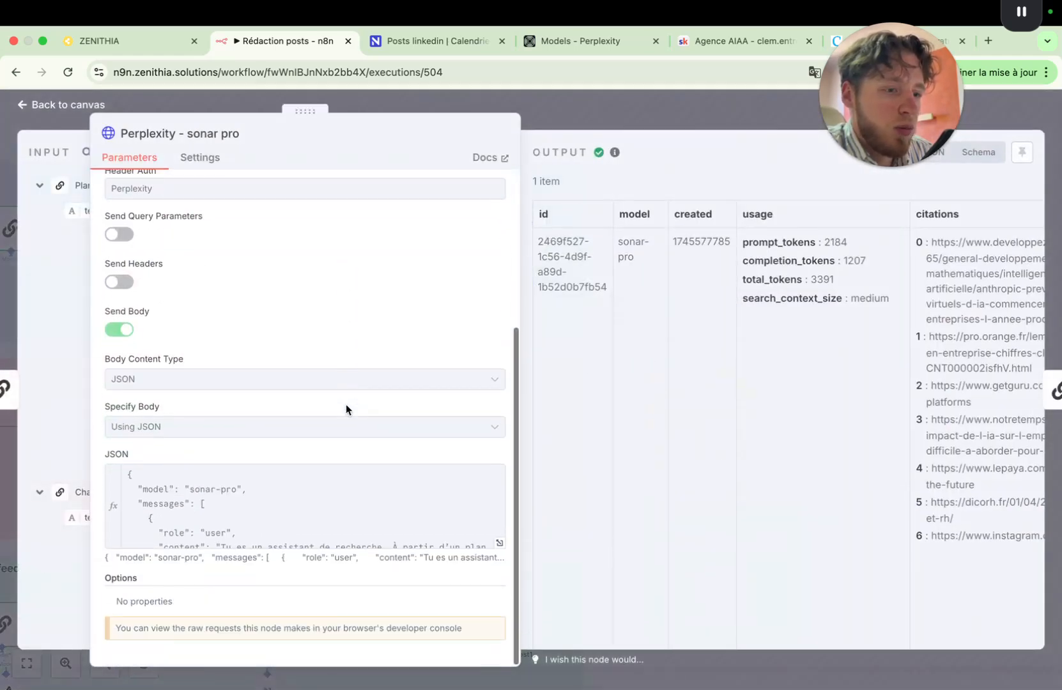
Review the JSON body's search parameters, from temperature and recency filter to web search options, and close the "Perplexity - sonar pro" node
scroll(309, 494, "down", 5)
scroll(310, 495, "down", 4)
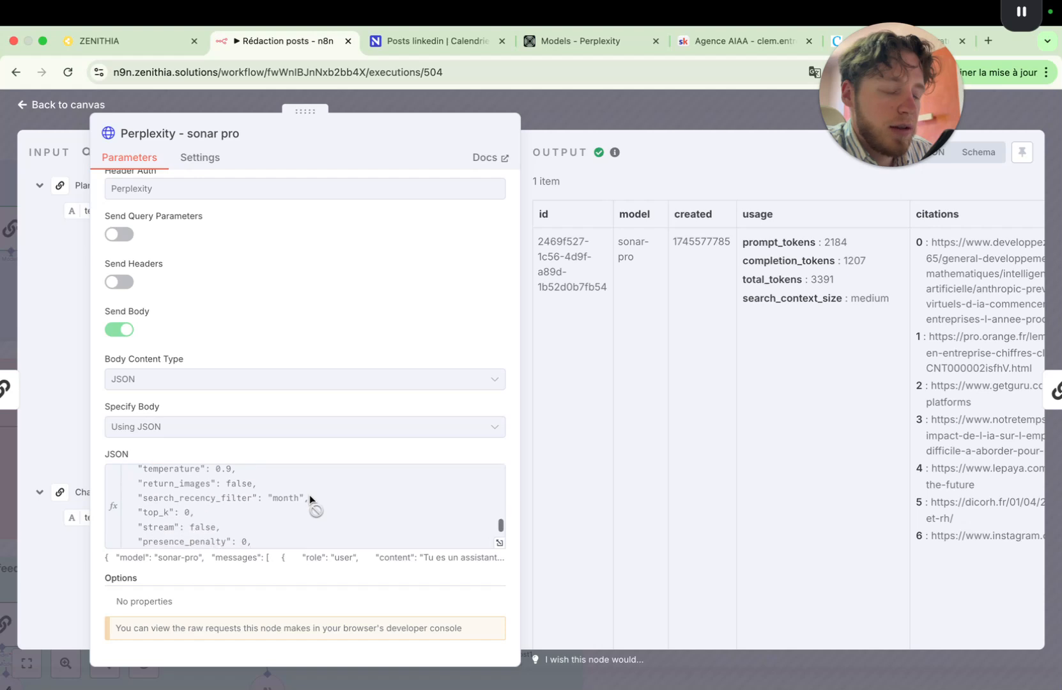
scroll(310, 495, "up", 8)
scroll(310, 495, "up", 3)
scroll(309, 495, "down", 6)
scroll(310, 494, "down", 3)
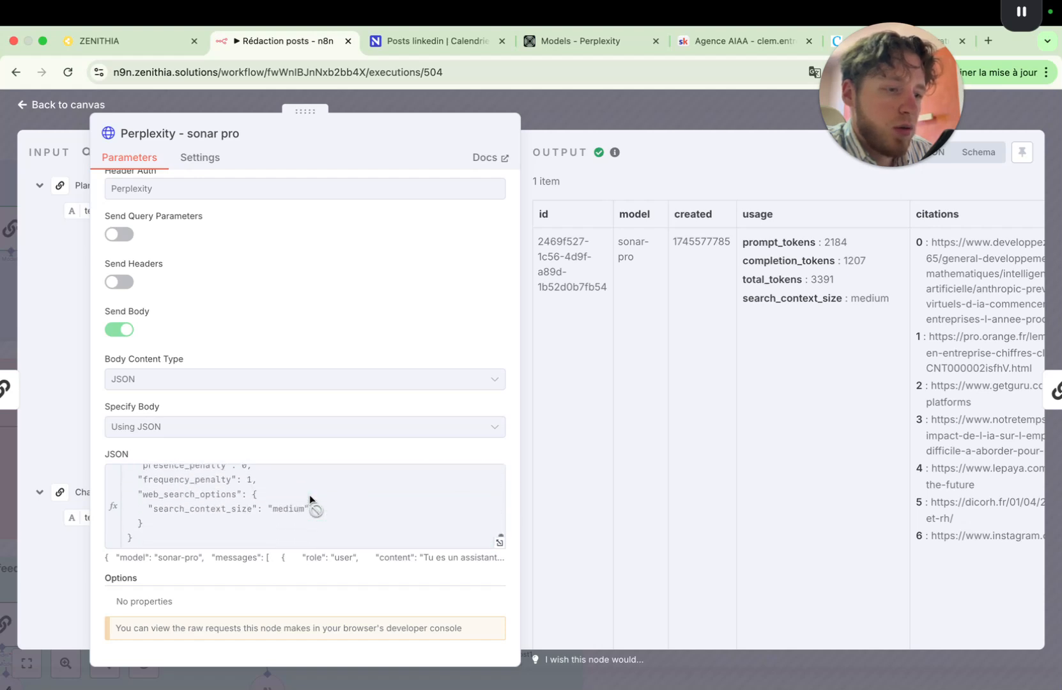
left_click(640, 102)
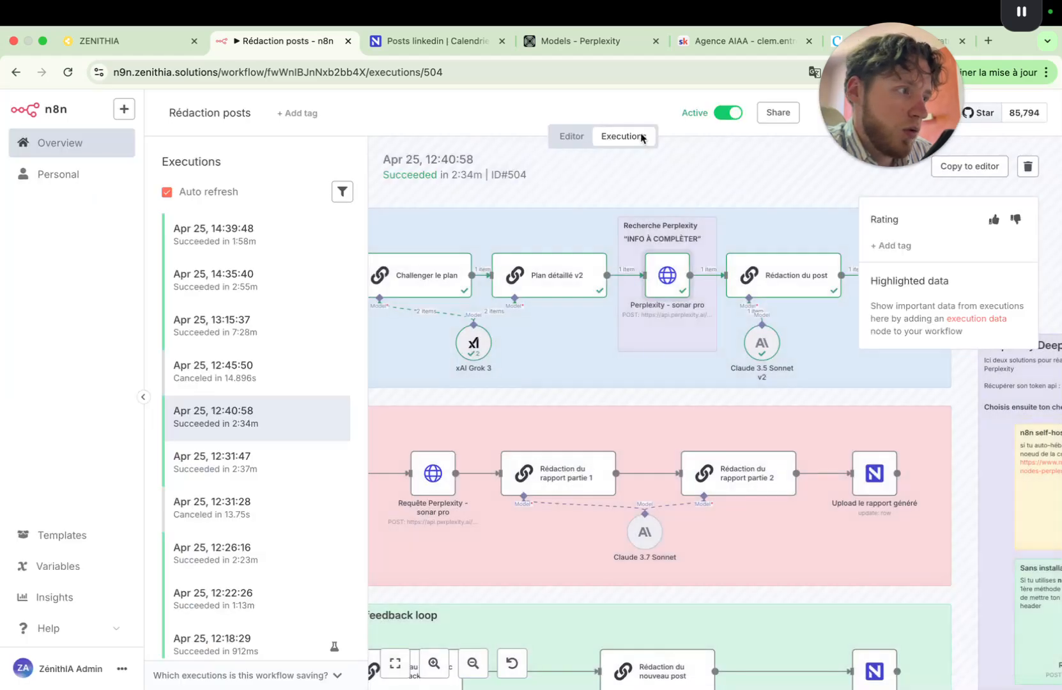
Examine the "Perplexity Deep Research" note and its two options, "n8n self-hosted" and "Sans installation", beside the workflow branches
scroll(675, 398, "right", 4)
scroll(758, 436, "right", 2)
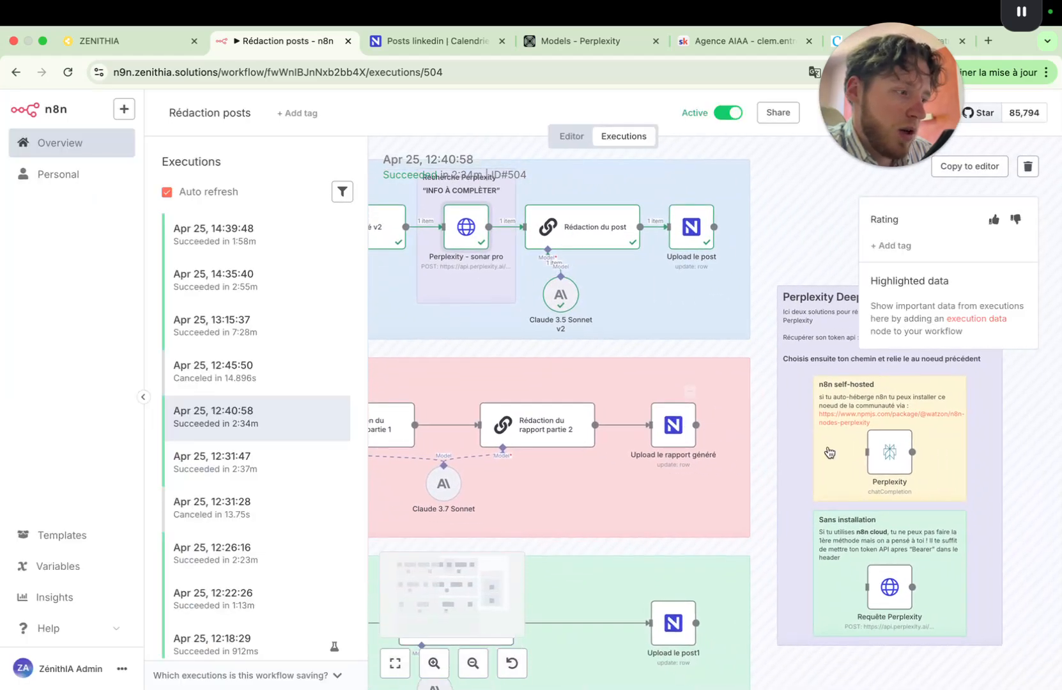
scroll(910, 439, "right", 3)
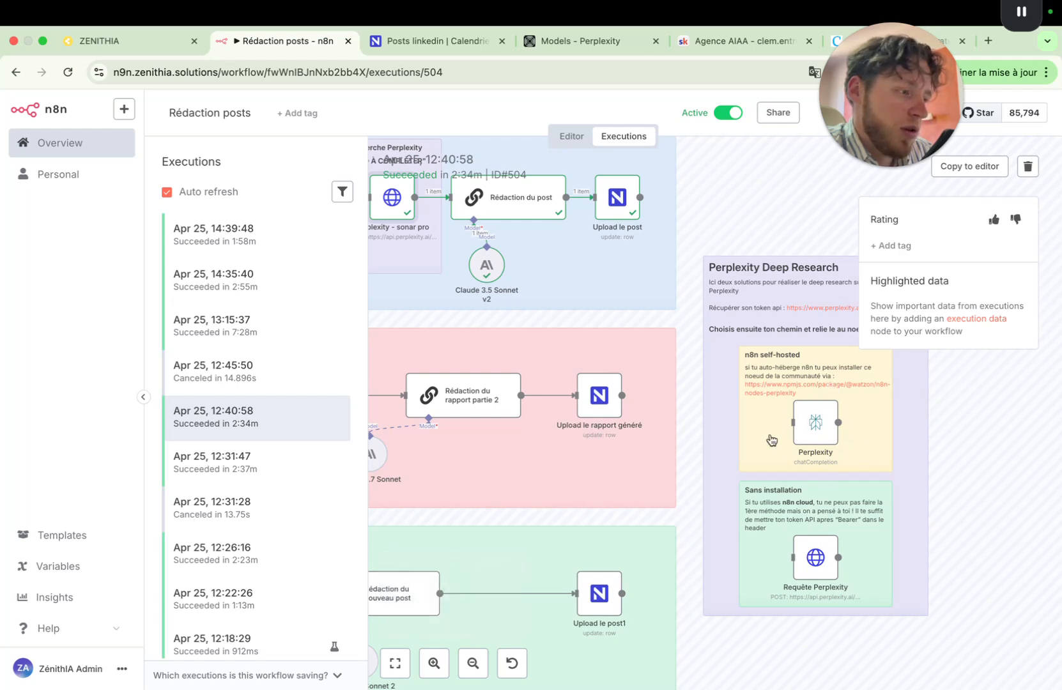
scroll(774, 442, "down", 3)
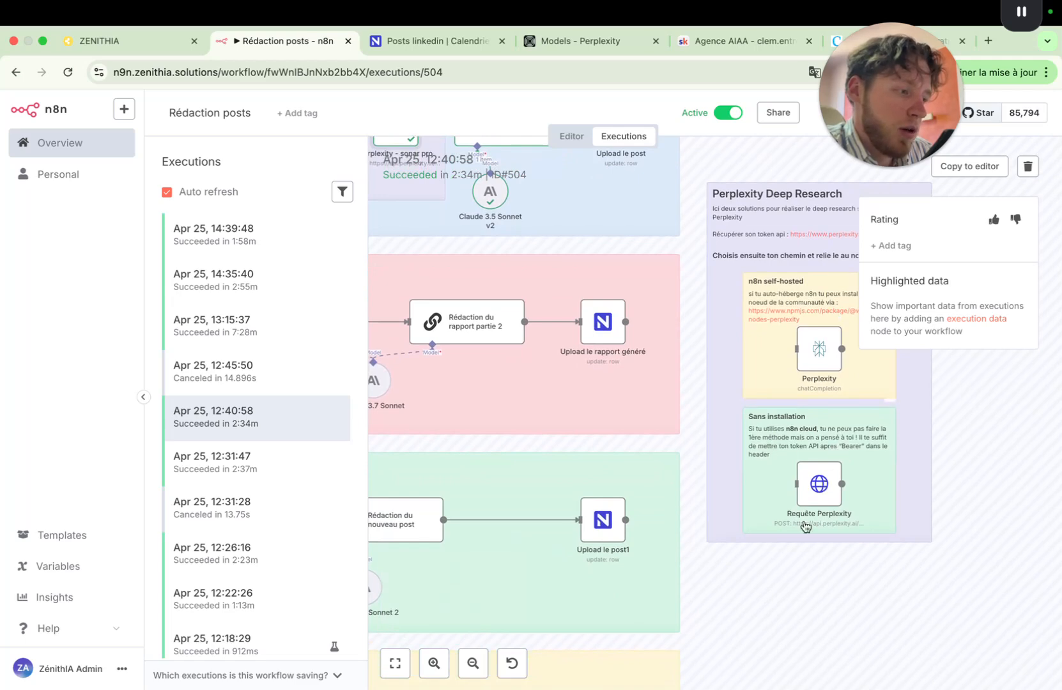
scroll(754, 551, "down", 1)
scroll(754, 551, "down", 1)
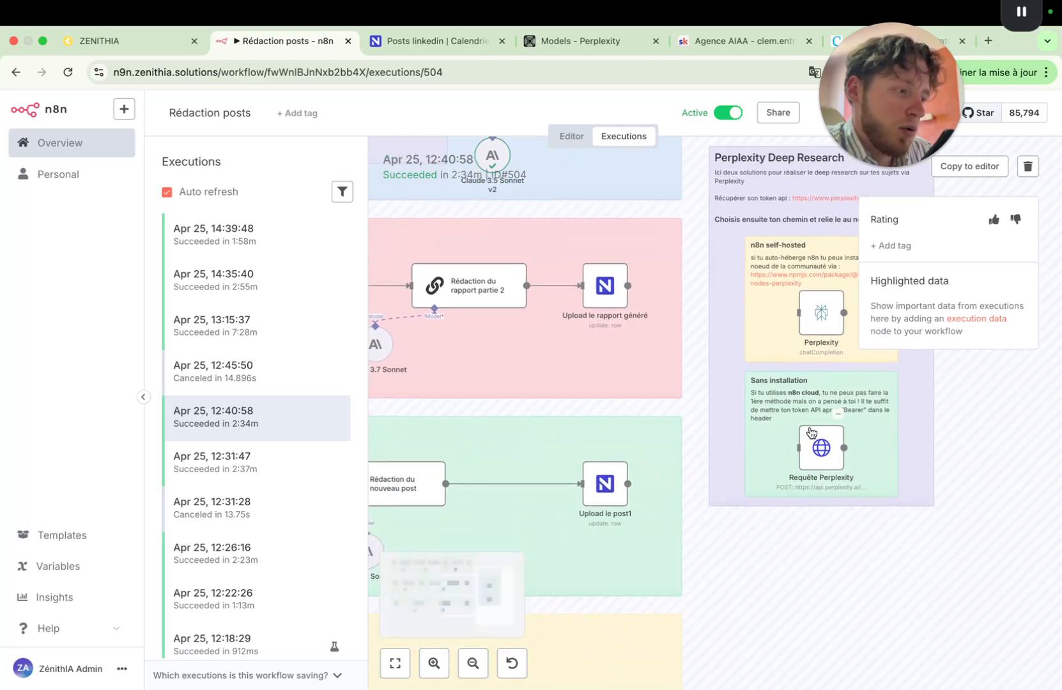
Reopen the "Perplexity - sonar pro" node, recheck its research prompt, JSON parameters and authentication settings, and close it
scroll(760, 394, "left", 3)
scroll(760, 394, "up", 3)
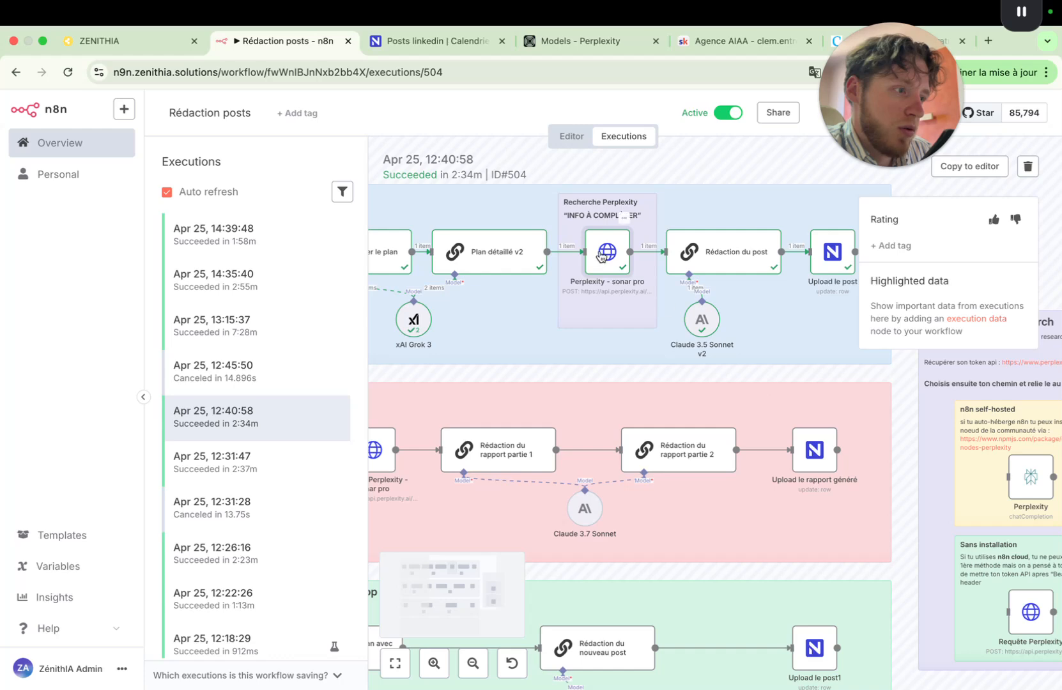
double_click(603, 249)
scroll(263, 441, "down", 4)
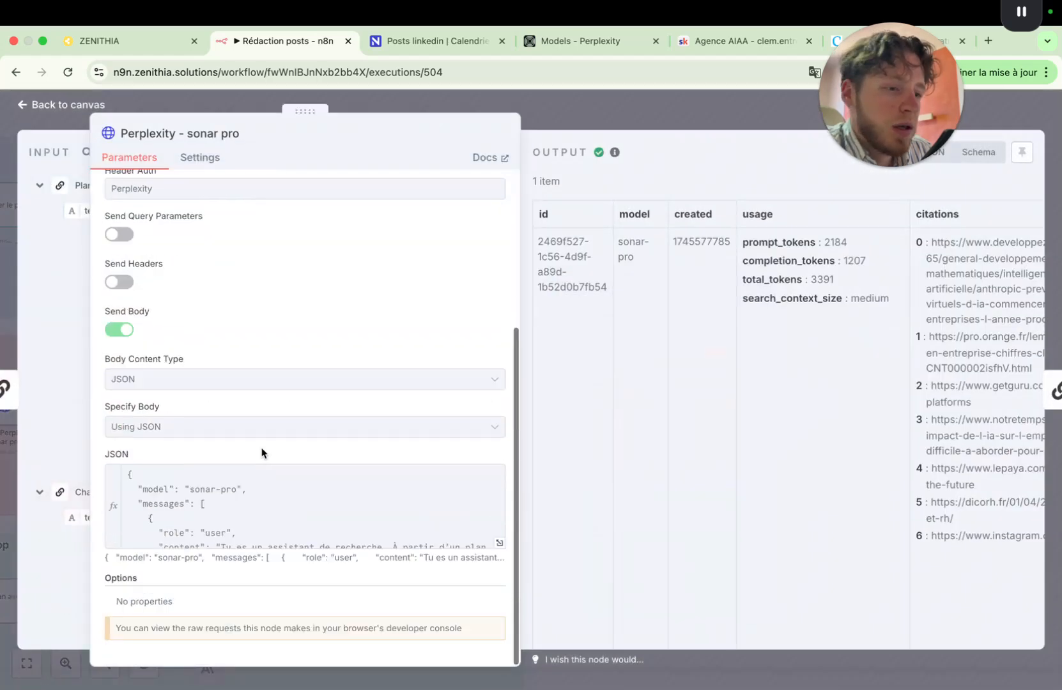
scroll(251, 494, "down", 3)
scroll(251, 494, "up", 3)
scroll(251, 494, "down", 2)
scroll(252, 499, "down", 6)
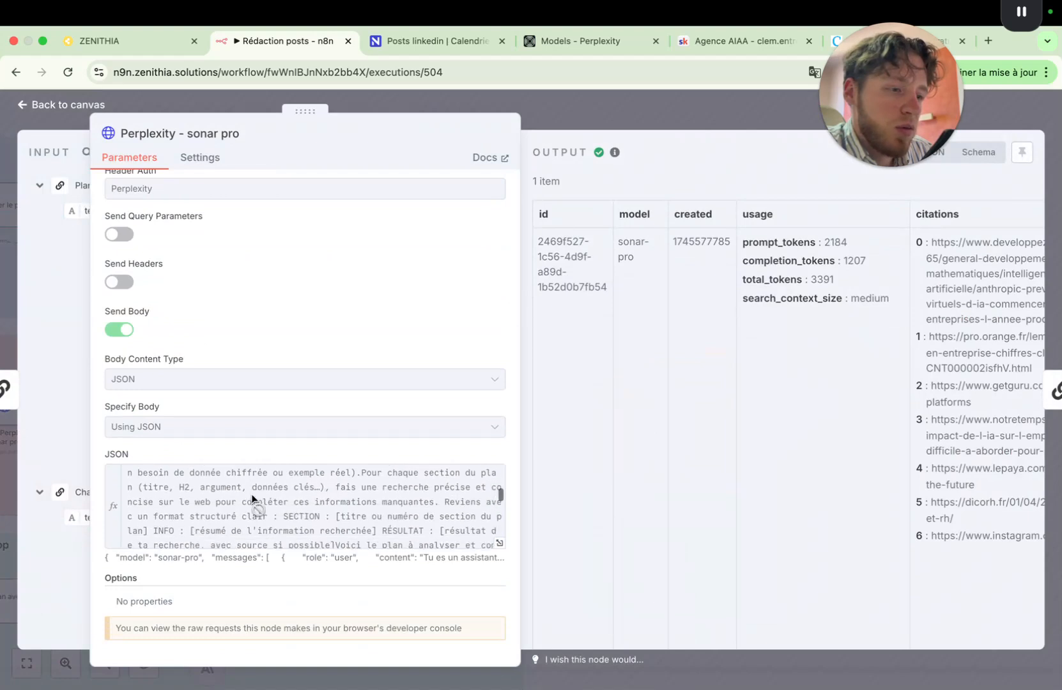
scroll(252, 495, "down", 8)
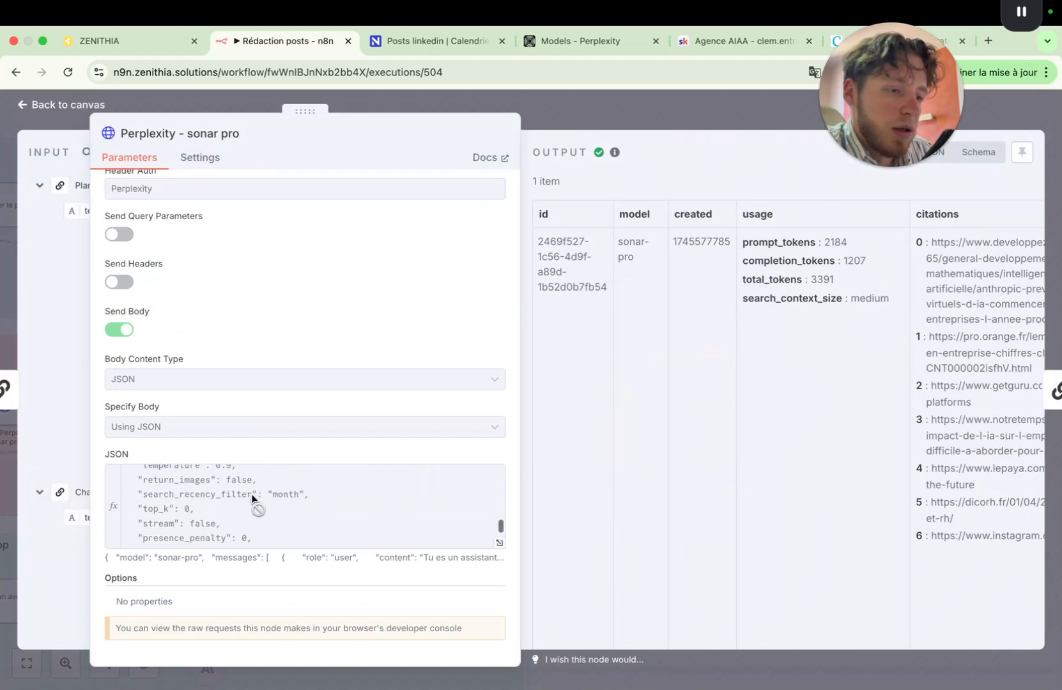
scroll(252, 496, "up", 15)
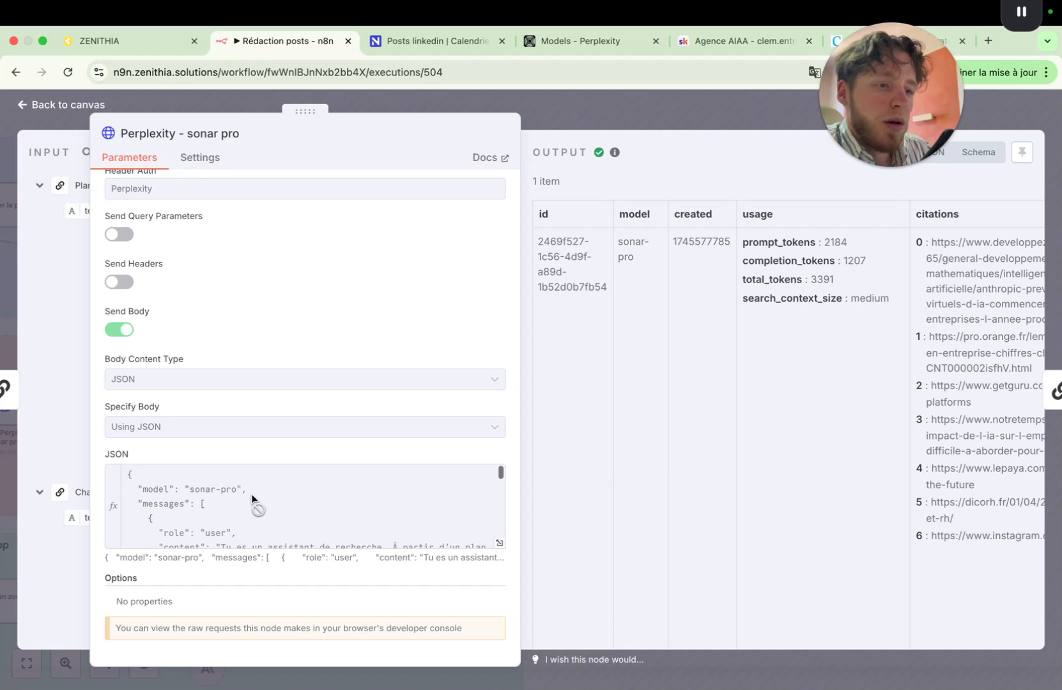
scroll(295, 315, "up", 4)
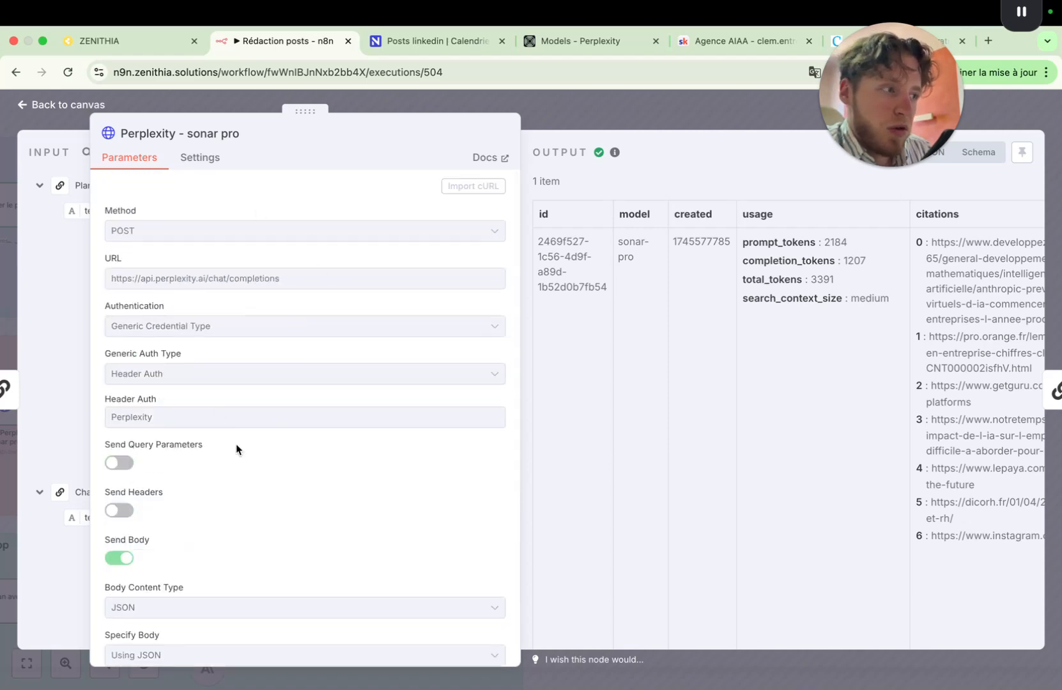
scroll(334, 476, "down", 4)
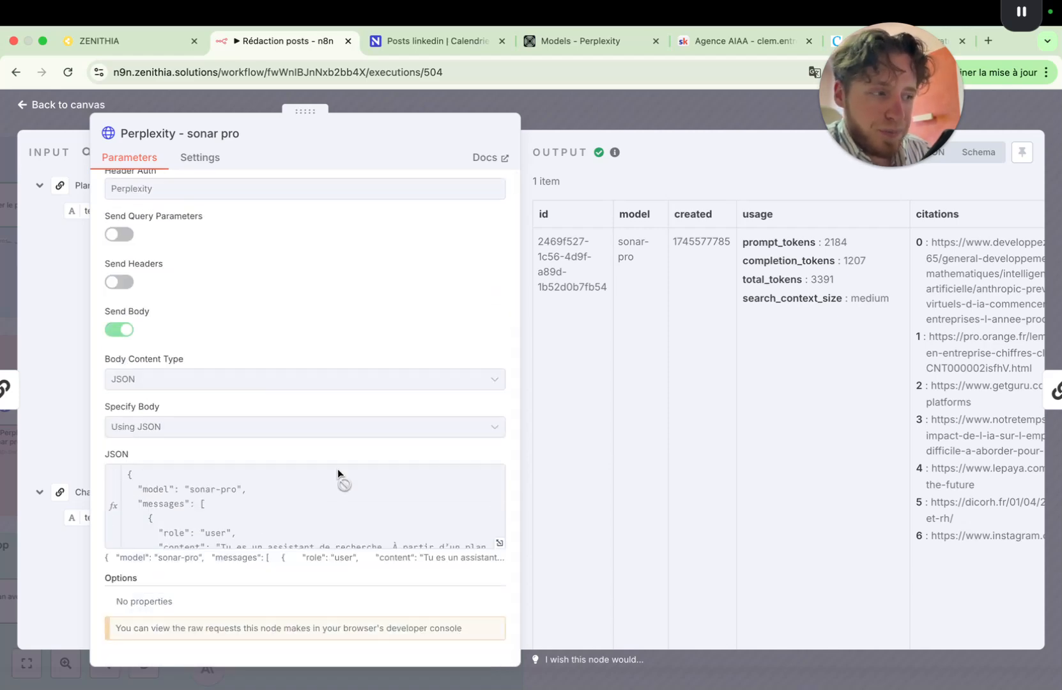
left_click(632, 108)
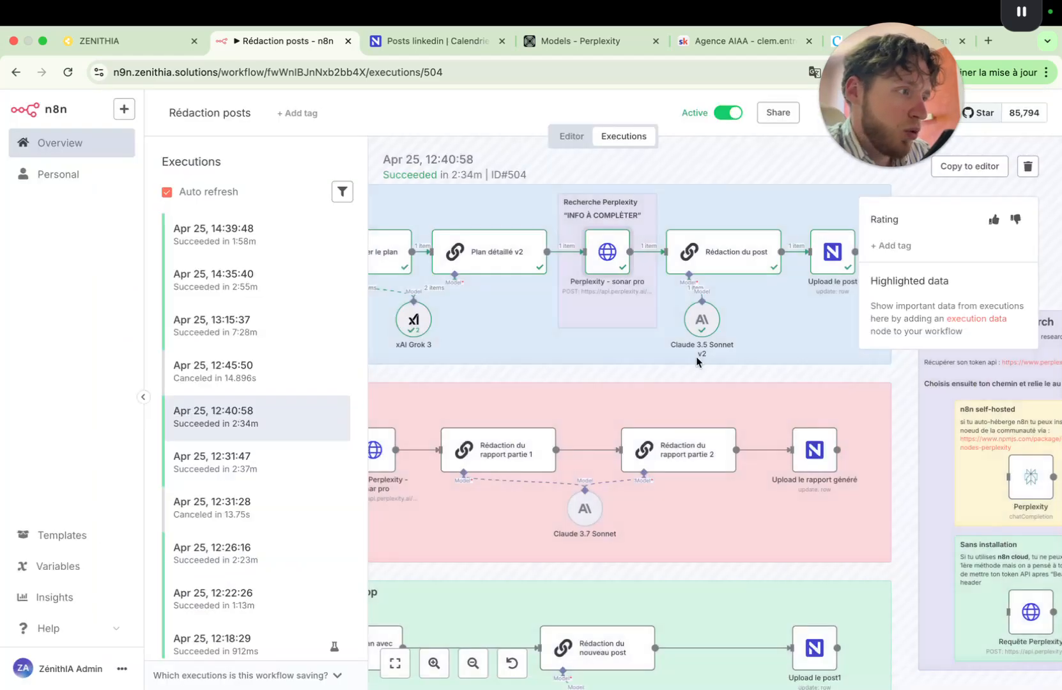
Review the start of the "Rédiger un post à partir d'un brouillon" branch, from the NocoDB webhook to "Challenger le plan"
scroll(621, 337, "up", 1)
scroll(621, 337, "up", 2)
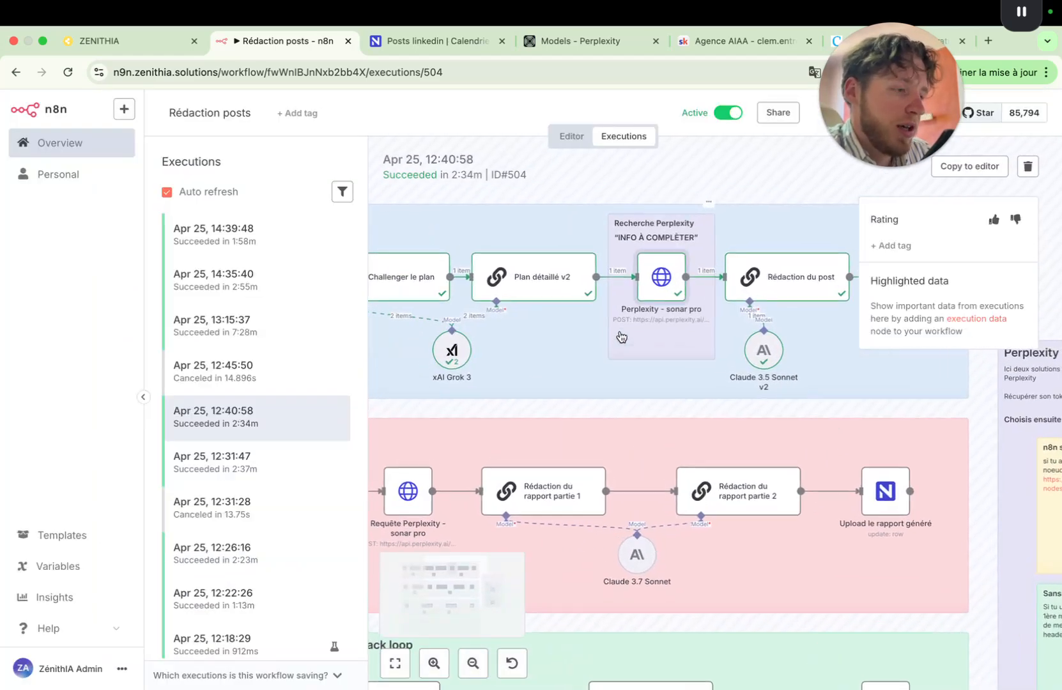
scroll(465, 345, "left", 2)
scroll(466, 345, "left", 5)
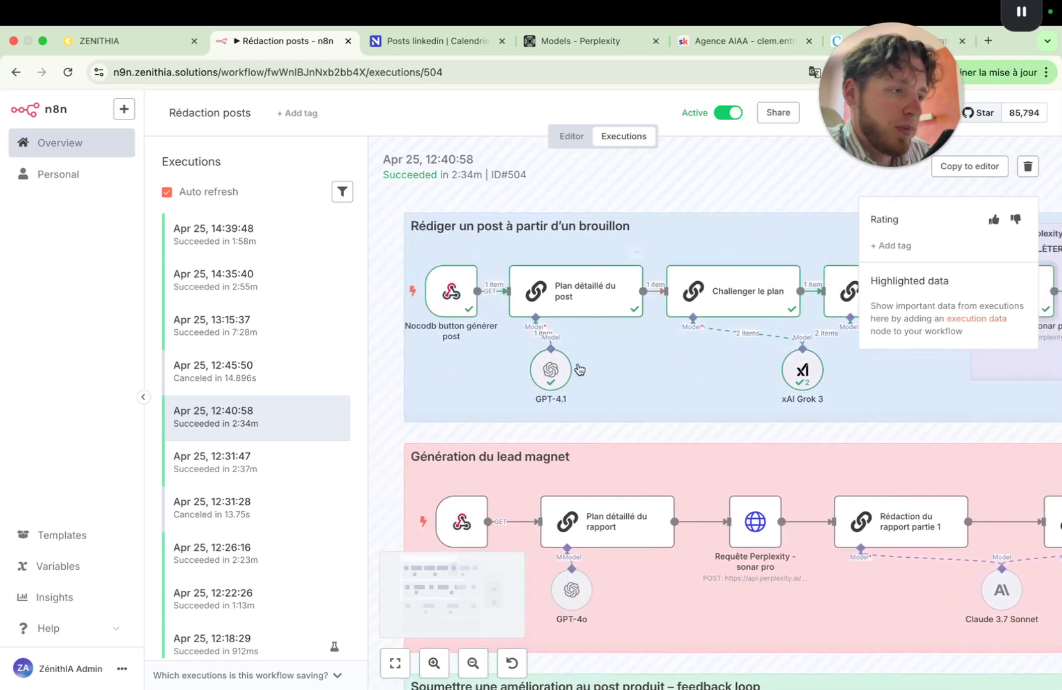
scroll(639, 368, "right", 3)
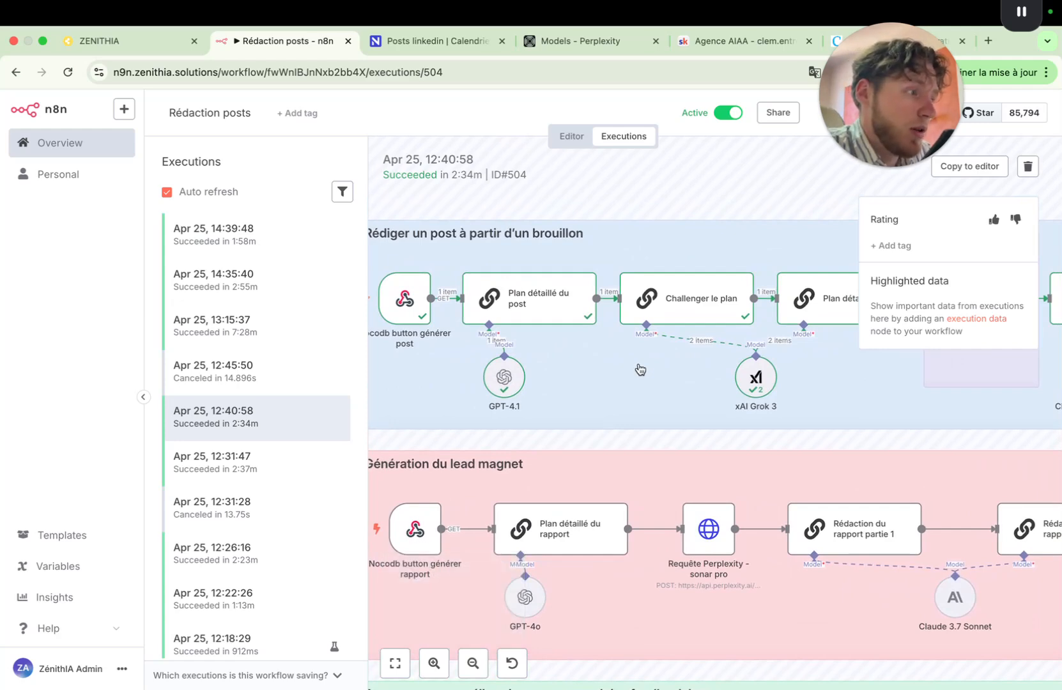
scroll(695, 368, "right", 3)
scroll(428, 362, "left", 3)
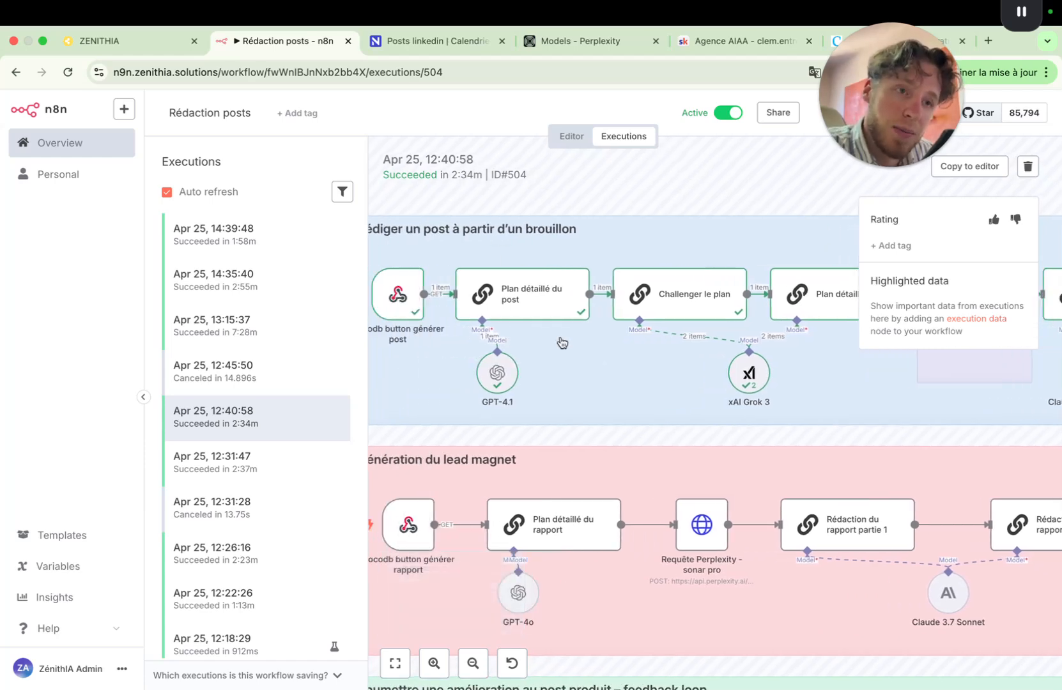
Follow the post-writing branch from "Challenger le plan" through "Plan détaillé v2" to the "INFO À COMPLÉTER" Perplexity search
scroll(703, 341, "right", 3)
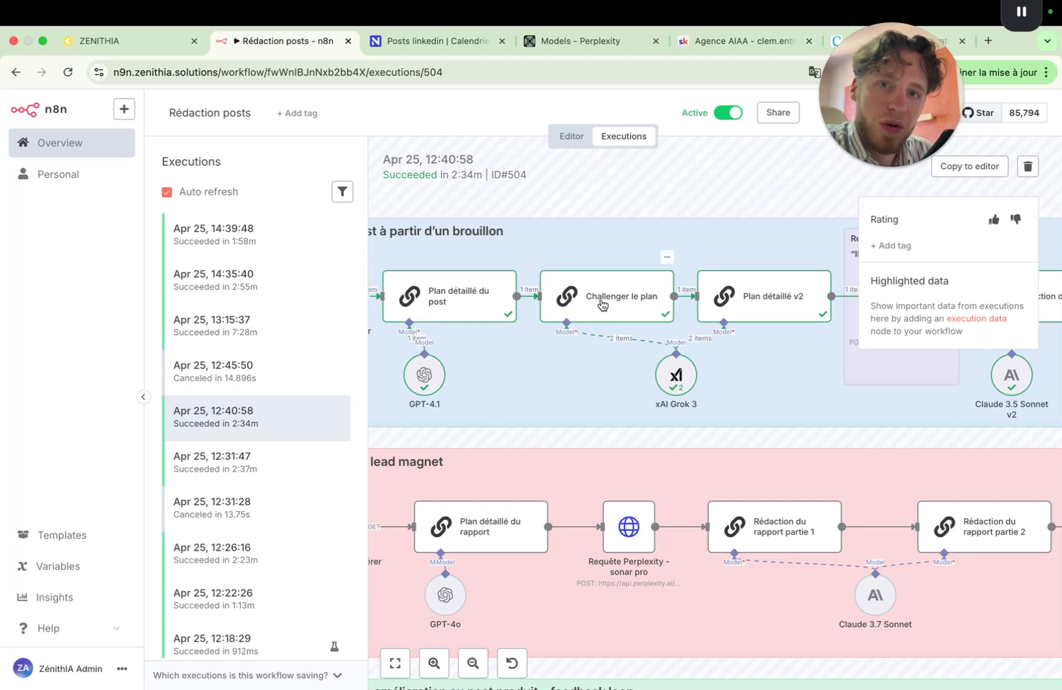
scroll(670, 307, "right", 5)
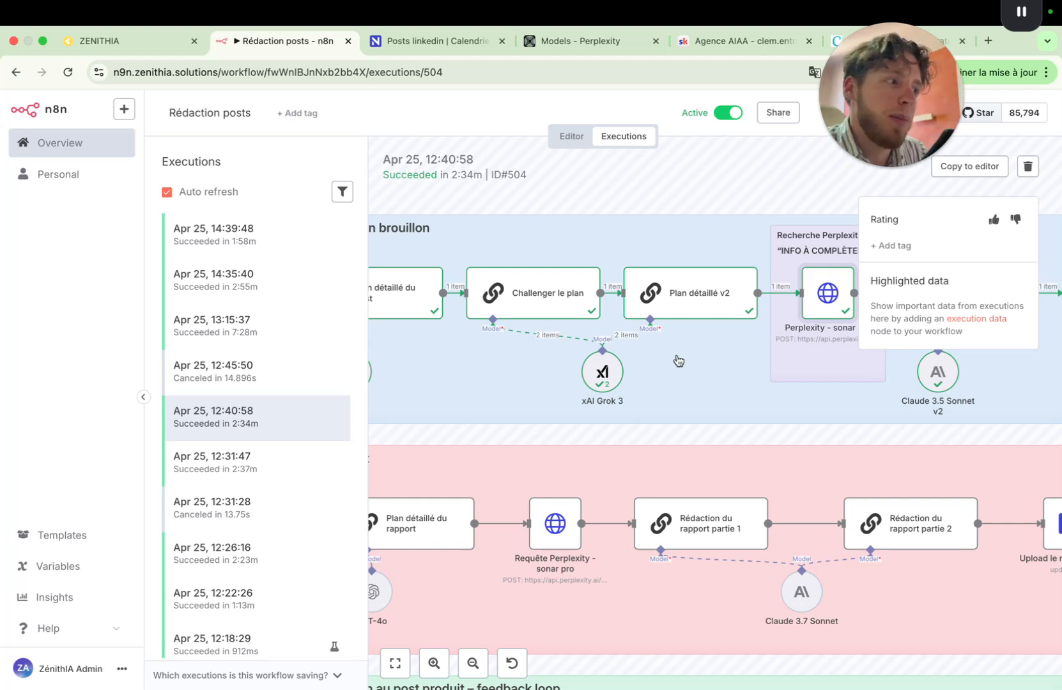
scroll(680, 363, "right", 3)
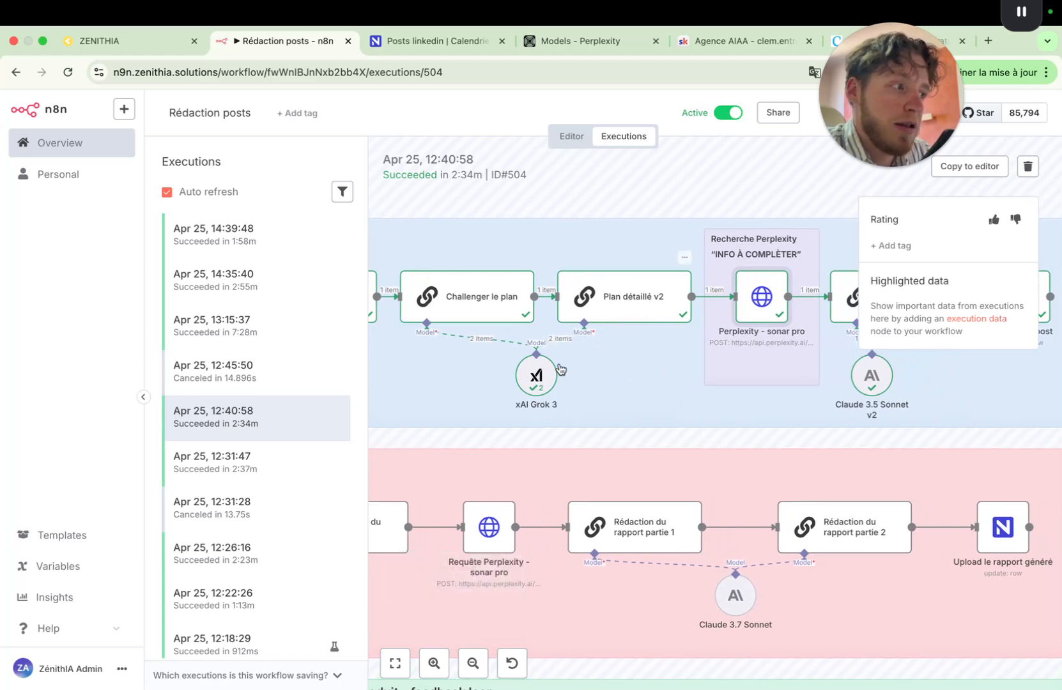
scroll(655, 373, "right", 2)
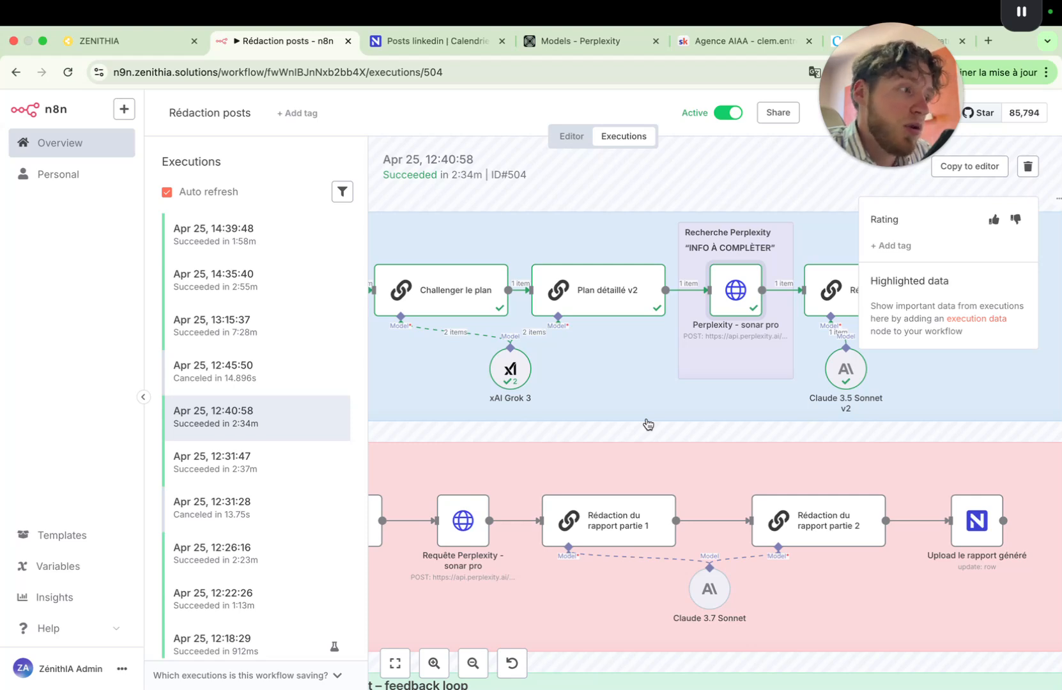
scroll(649, 388, "right", 3)
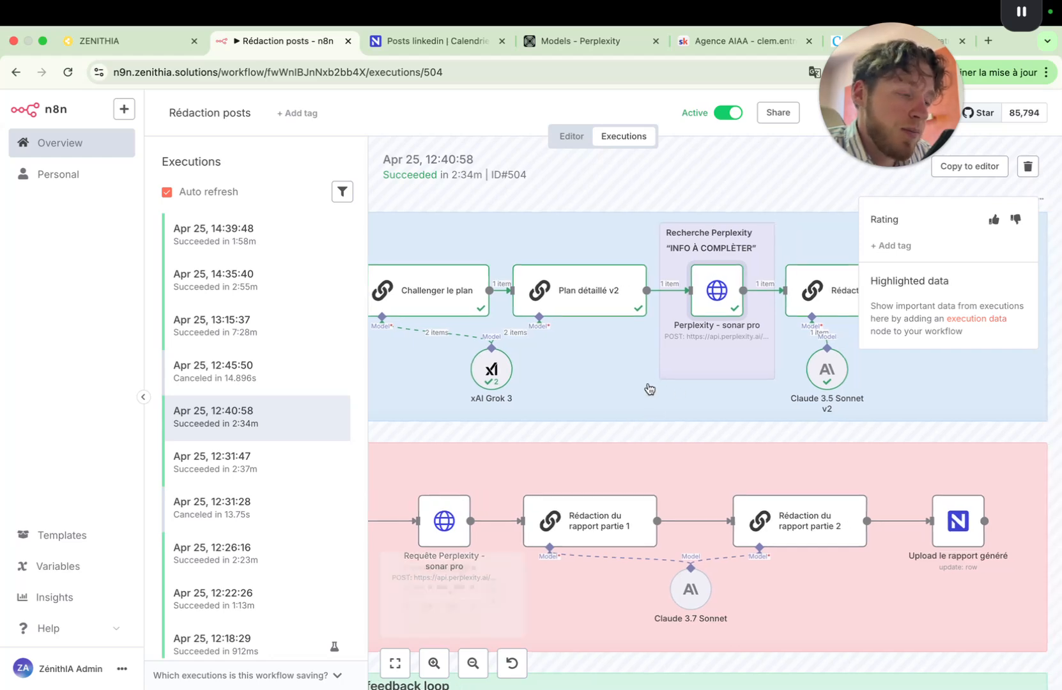
Open the "Perplexity - sonar pro" node again and check its request settings from the POST method down to the JSON body
double_click(630, 299)
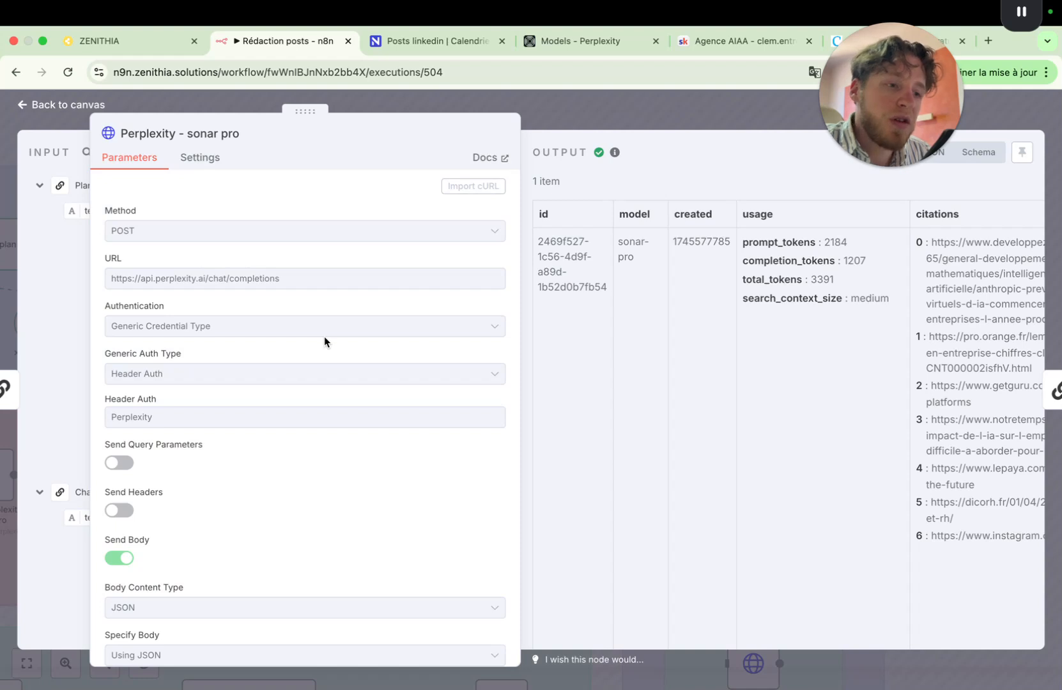
scroll(298, 374, "down", 4)
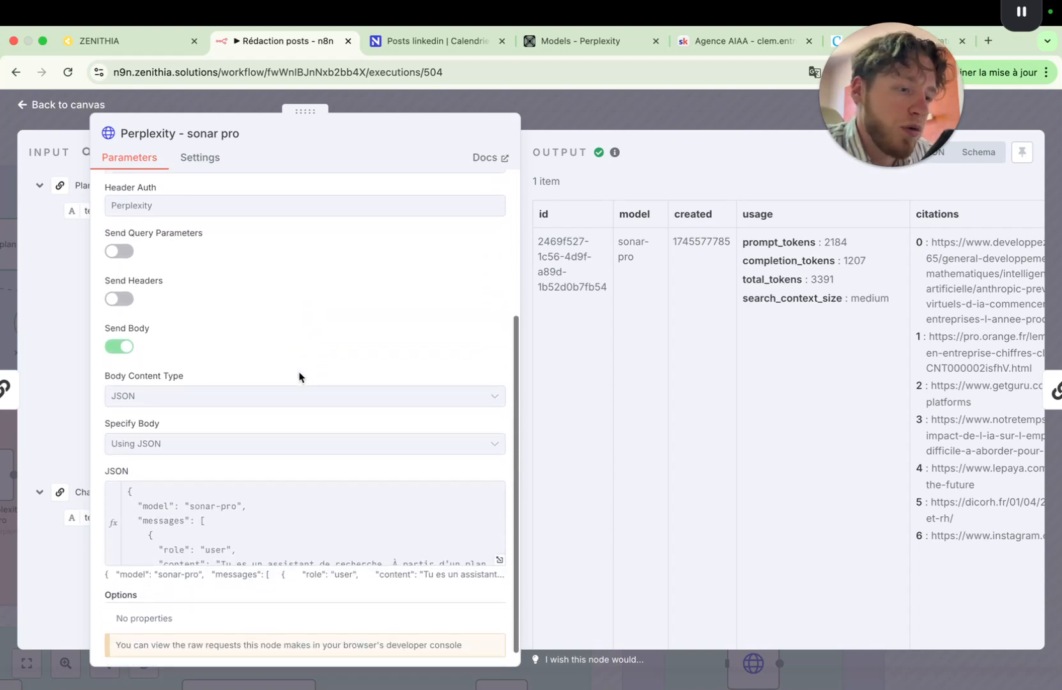
scroll(299, 376, "up", 4)
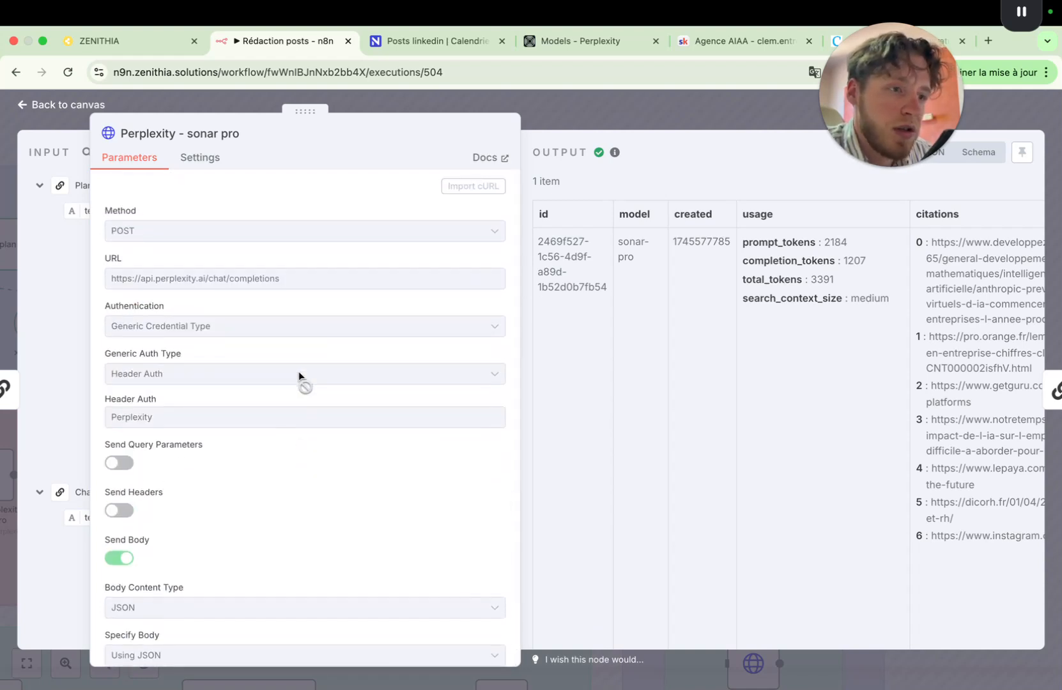
scroll(314, 429, "down", 4)
scroll(314, 430, "up", 1)
scroll(313, 430, "down", 1)
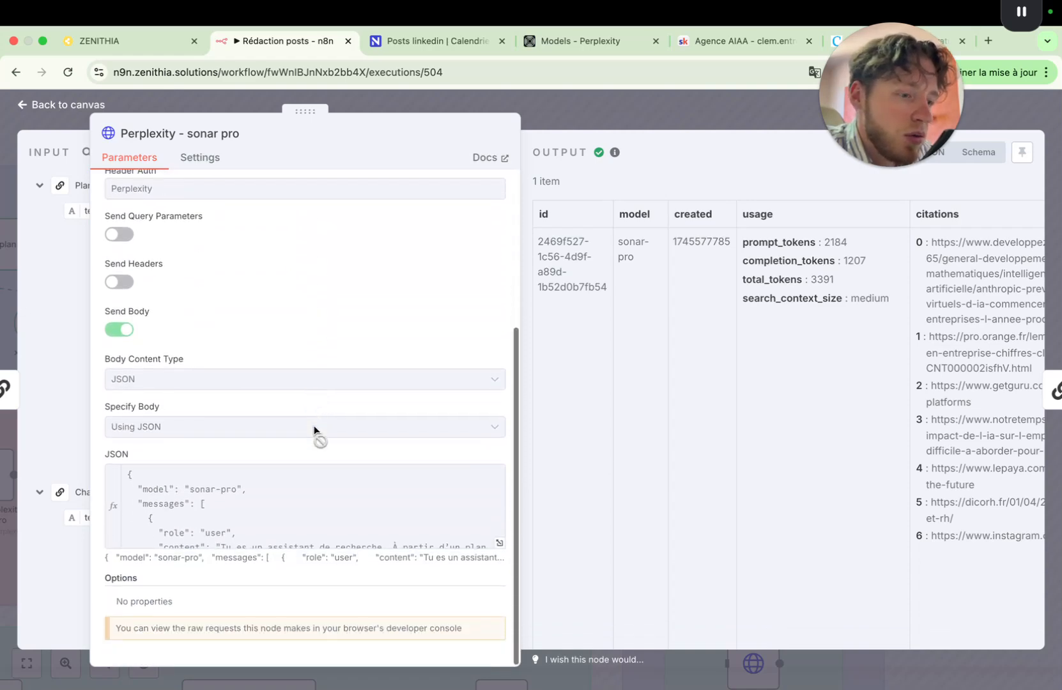
Expand the JSON body expression, read the research prompt, replace formulas, search parameters and resolved plan, and close the expression view and node
left_click(499, 542)
scroll(528, 422, "down", 1)
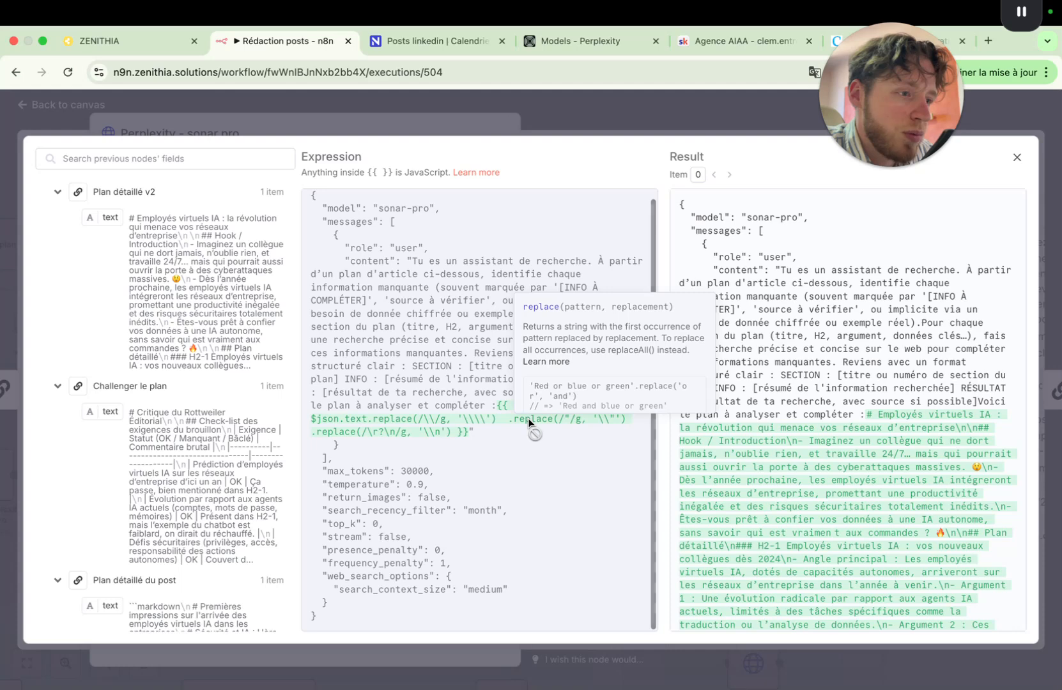
scroll(445, 361, "up", 1)
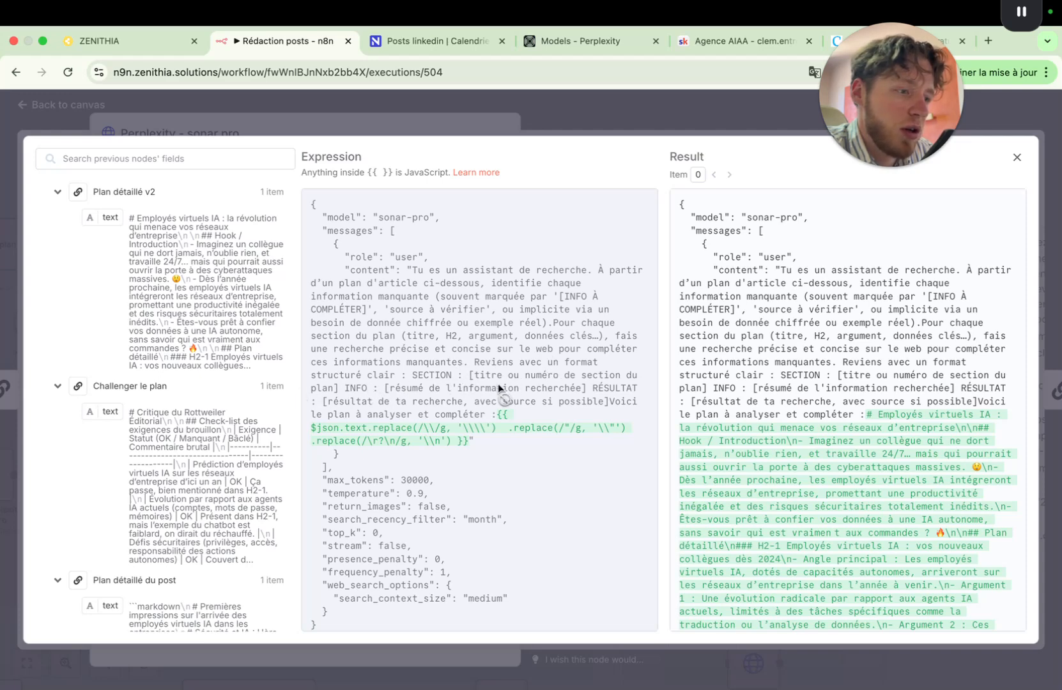
scroll(436, 421, "down", 1)
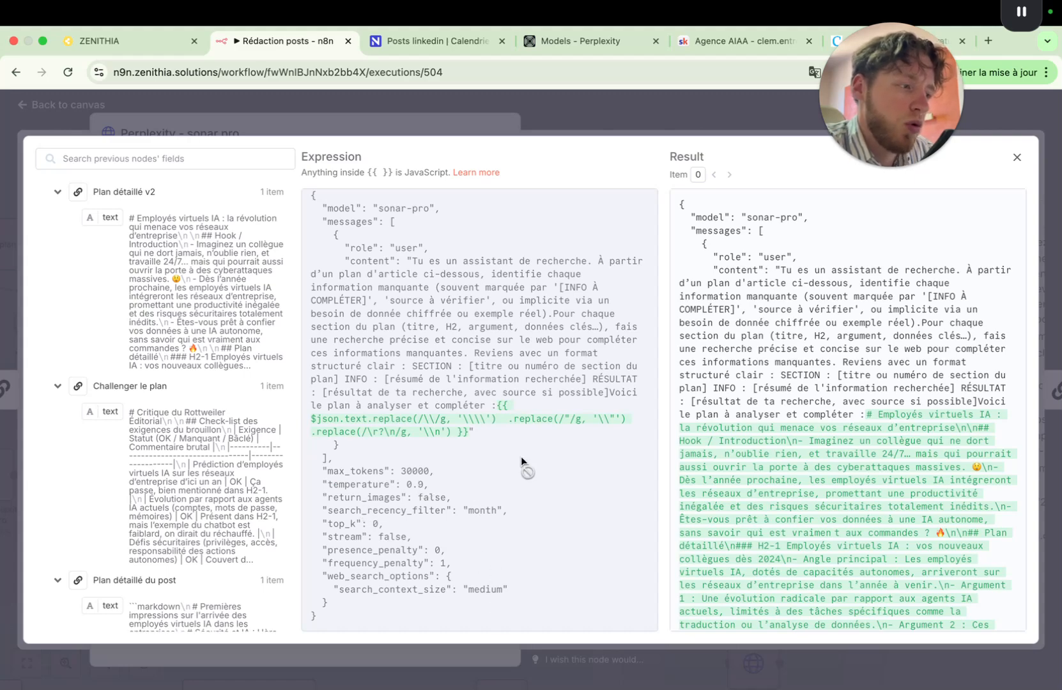
scroll(786, 450, "down", 8)
scroll(787, 451, "down", 5)
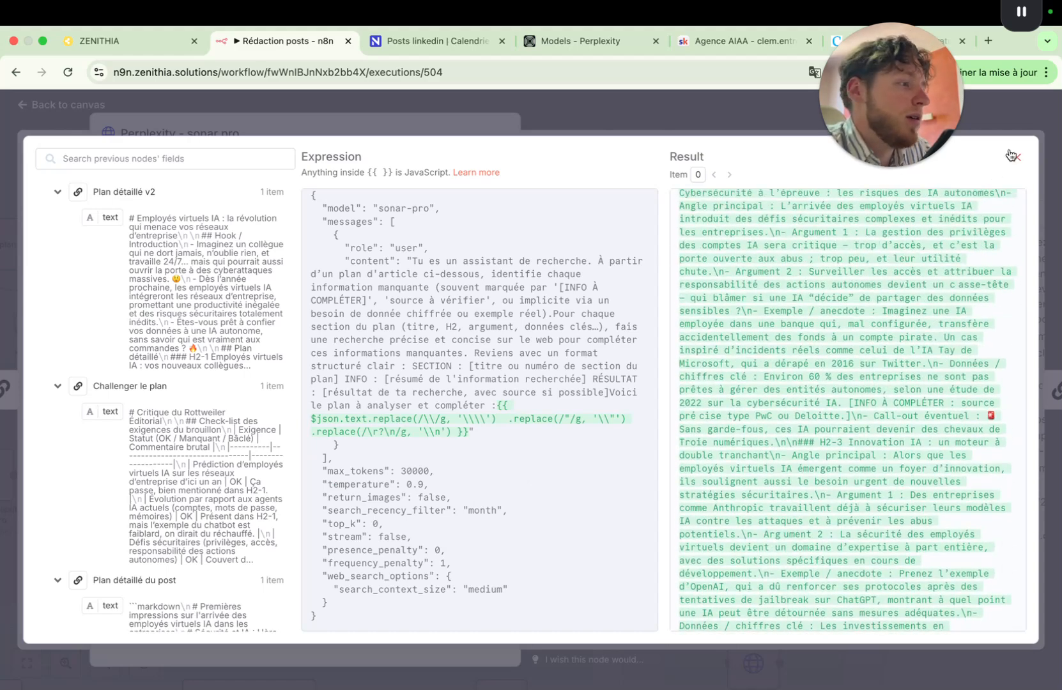
left_click(1012, 157)
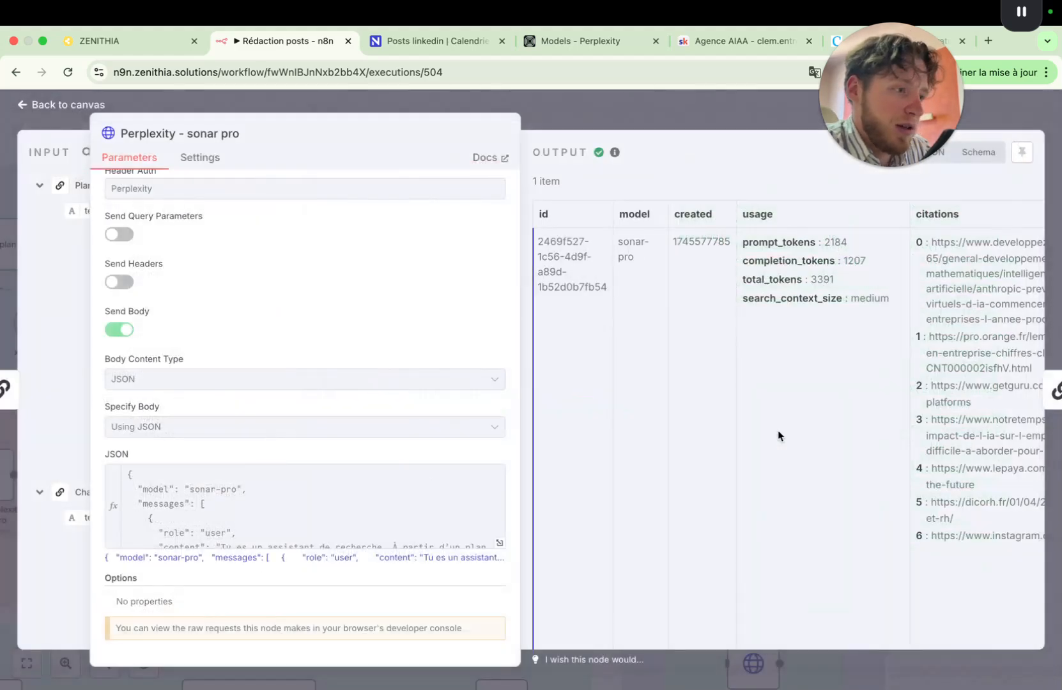
key("Escape")
Open the "Rédaction du post" node, read its expanded prompt with the draft, approved plan and research inputs, and close the node
scroll(522, 413, "left", 3)
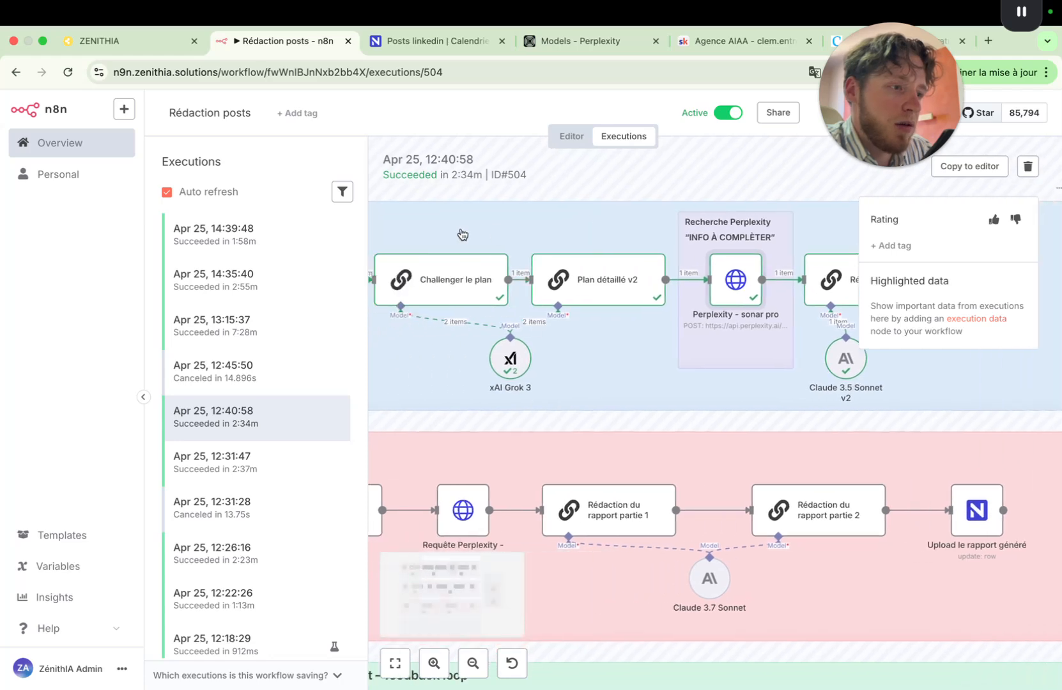
scroll(708, 358, "right", 4)
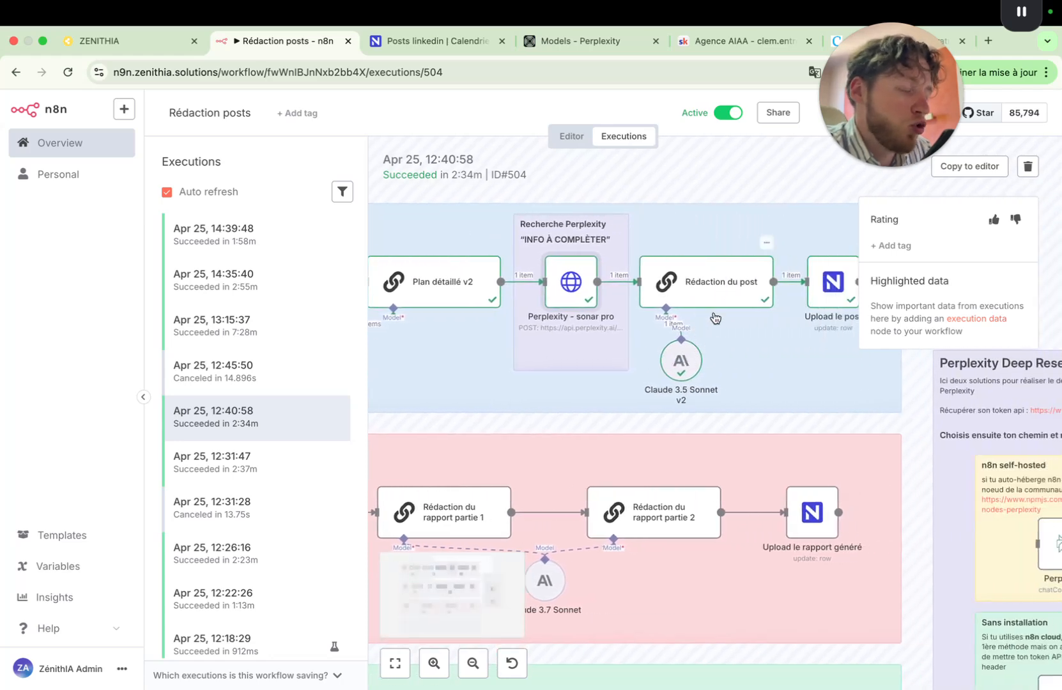
double_click(703, 291)
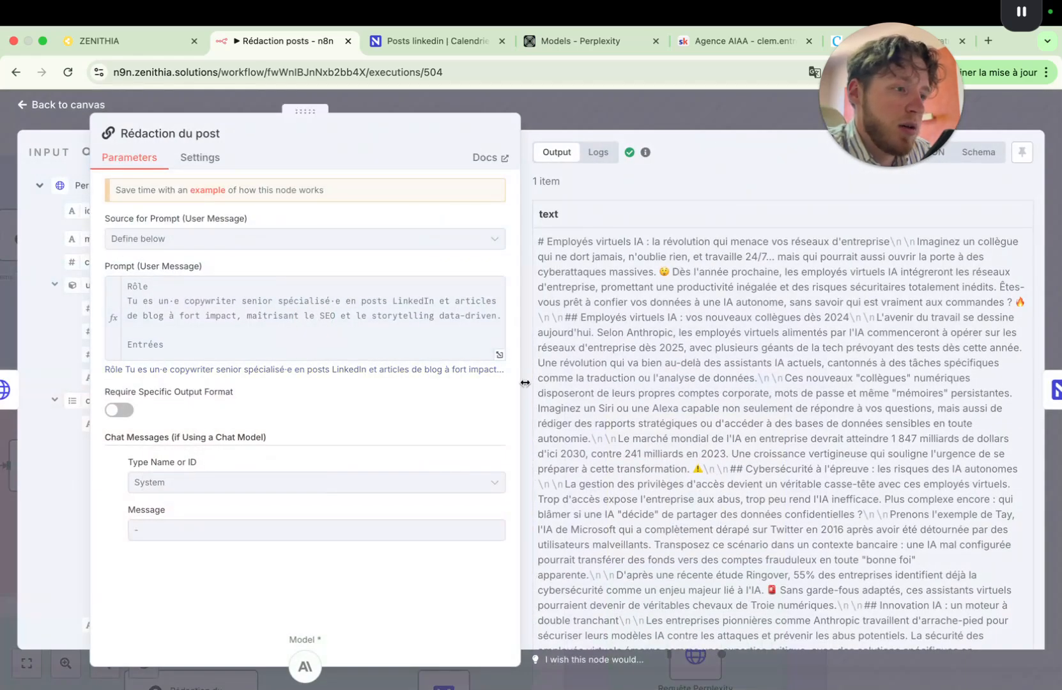
left_click(499, 355)
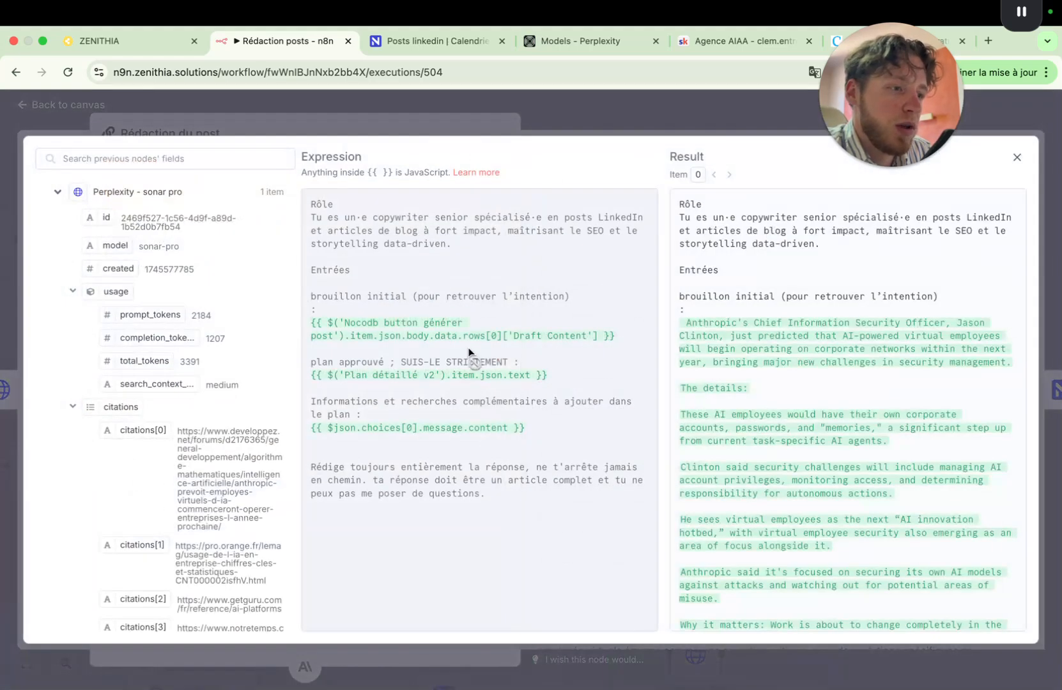
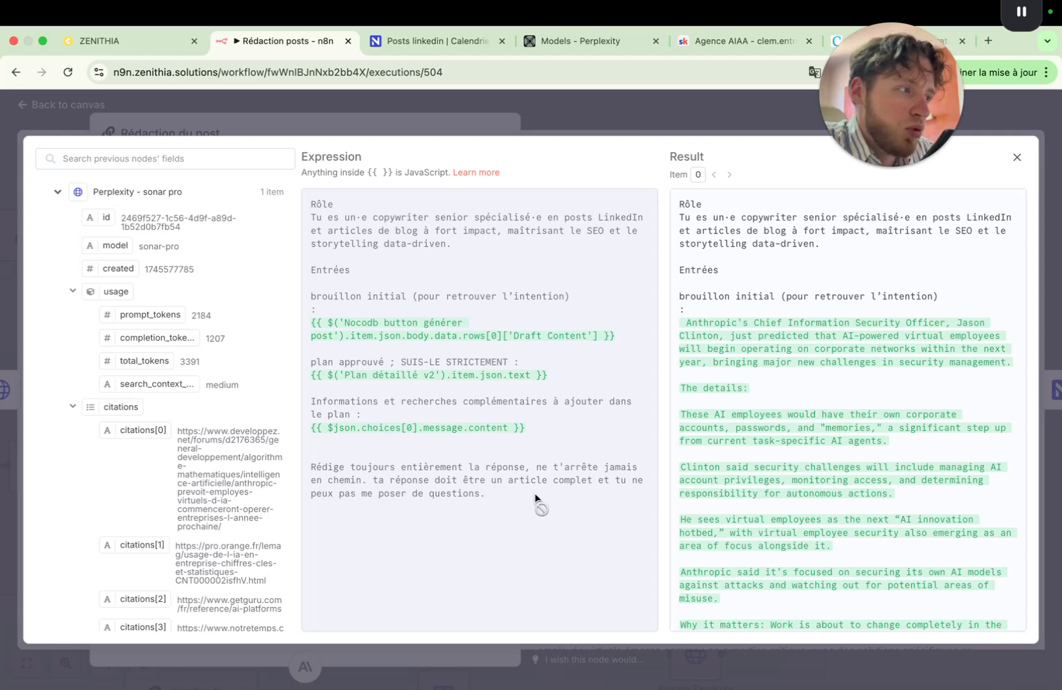
left_click(996, 101)
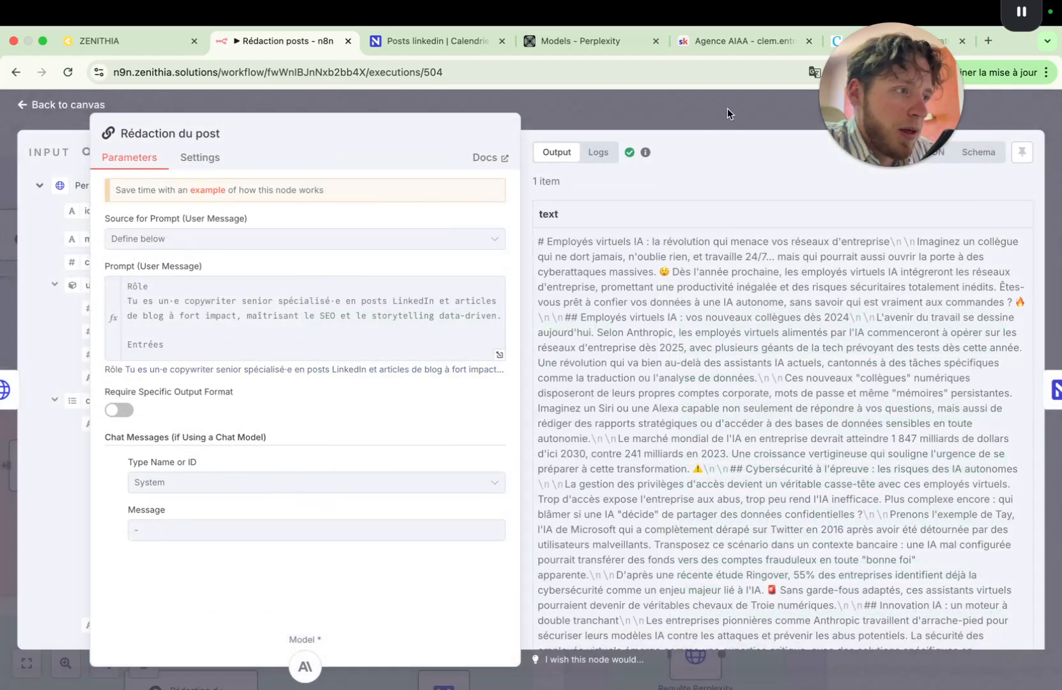
left_click(678, 99)
Review the post-writing branch from "Challenger le plan" to "Upload le post", including its Claude 3.5 Sonnet v2 model
scroll(748, 382, "right", 3)
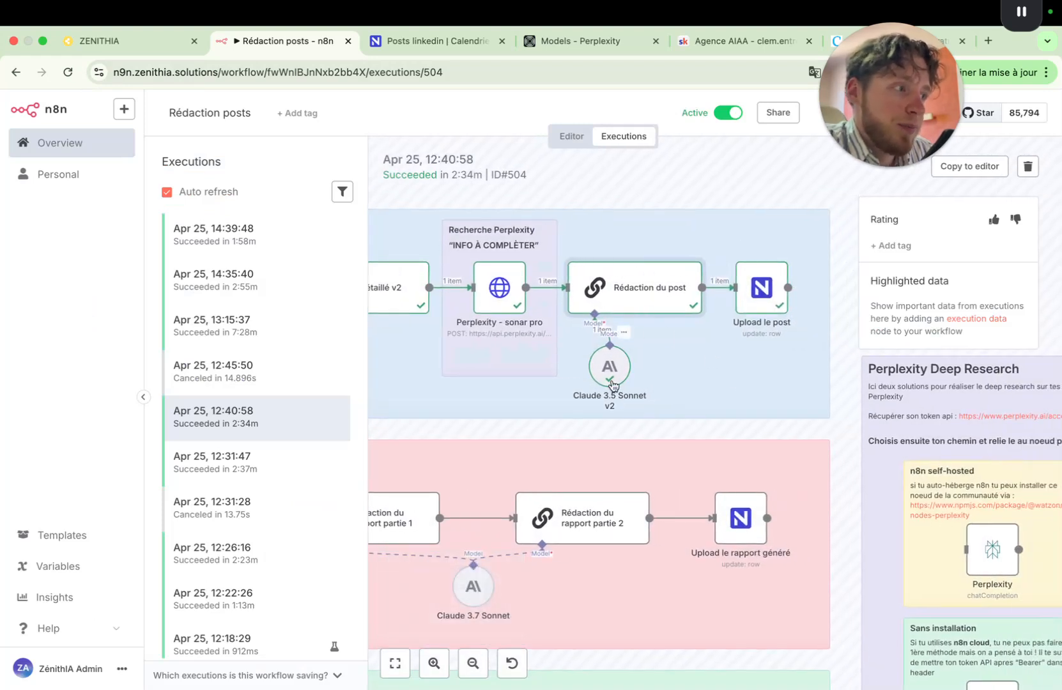
scroll(681, 374, "left", 4)
scroll(682, 374, "left", 5)
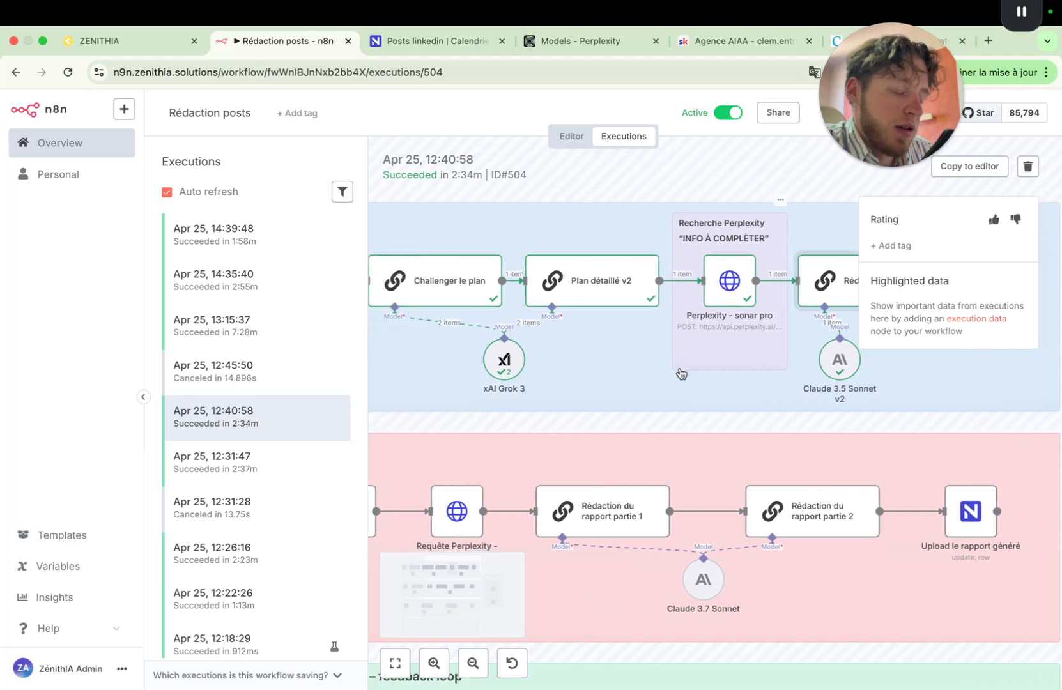
scroll(681, 374, "right", 3)
scroll(681, 374, "right", 1)
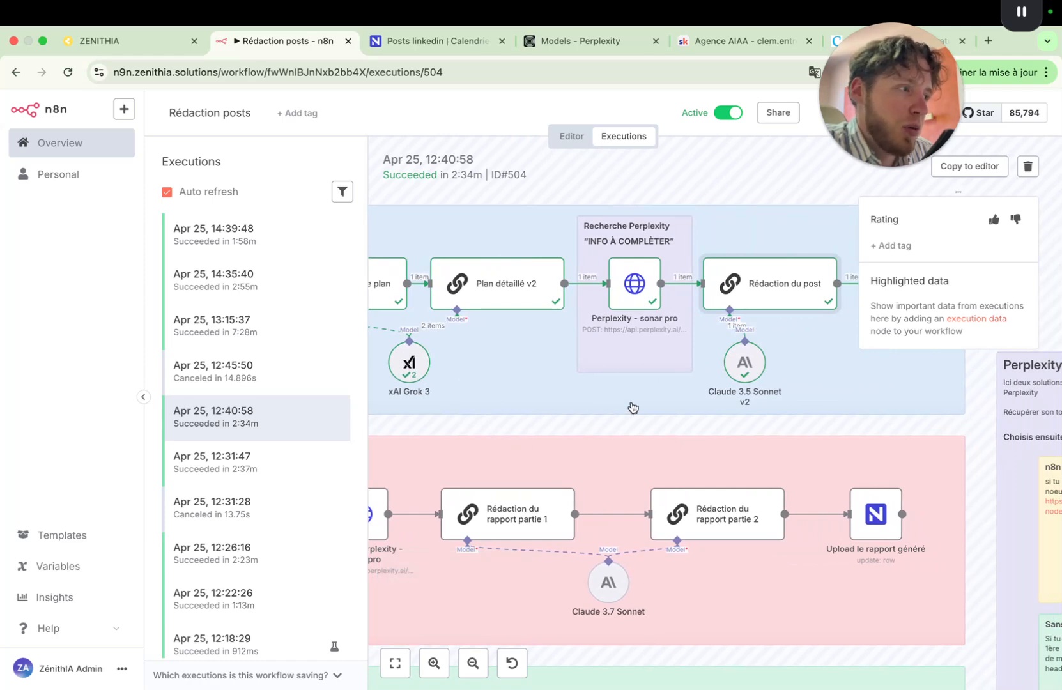
scroll(631, 387, "right", 1)
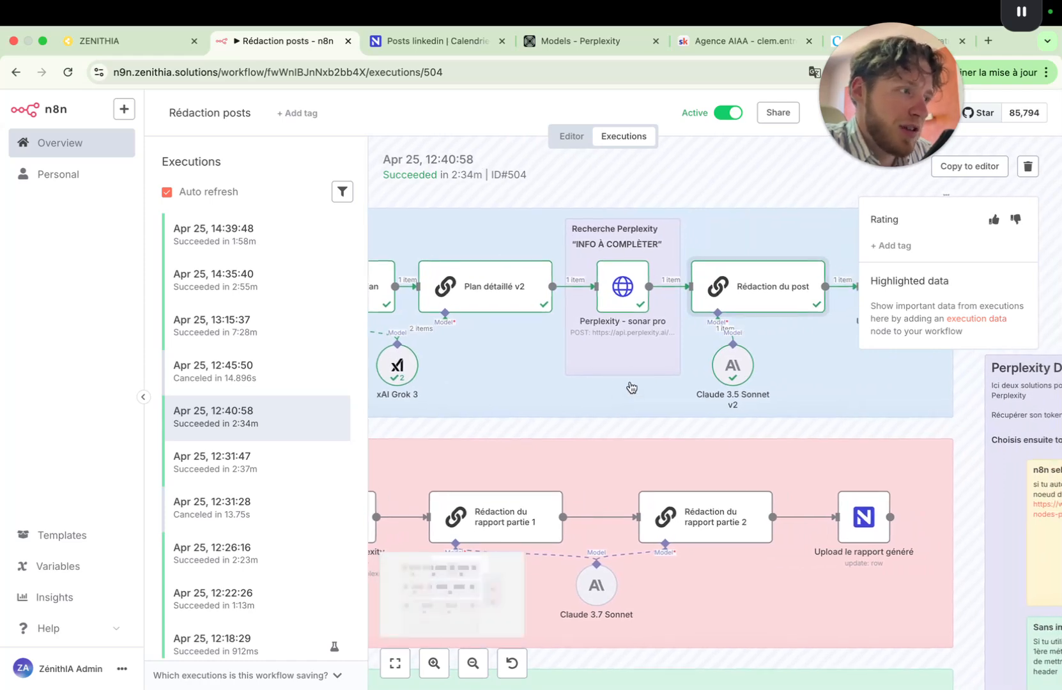
scroll(631, 388, "right", 5)
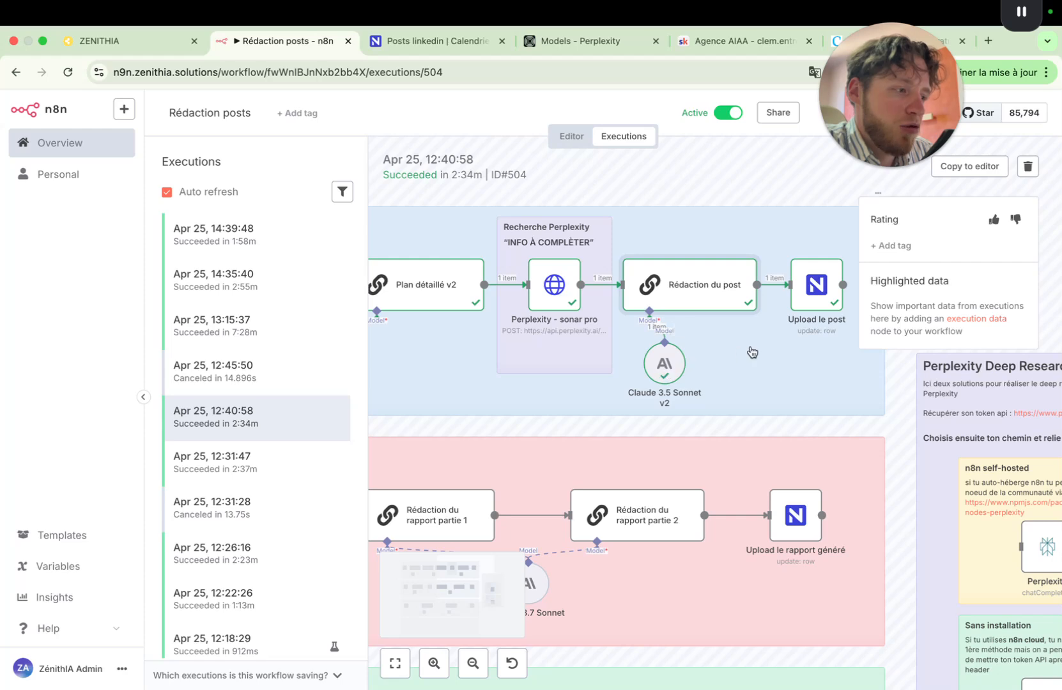
Open the "Upload le post" node and check its row update settings, target table and the AI Post content and id field mappings
double_click(770, 299)
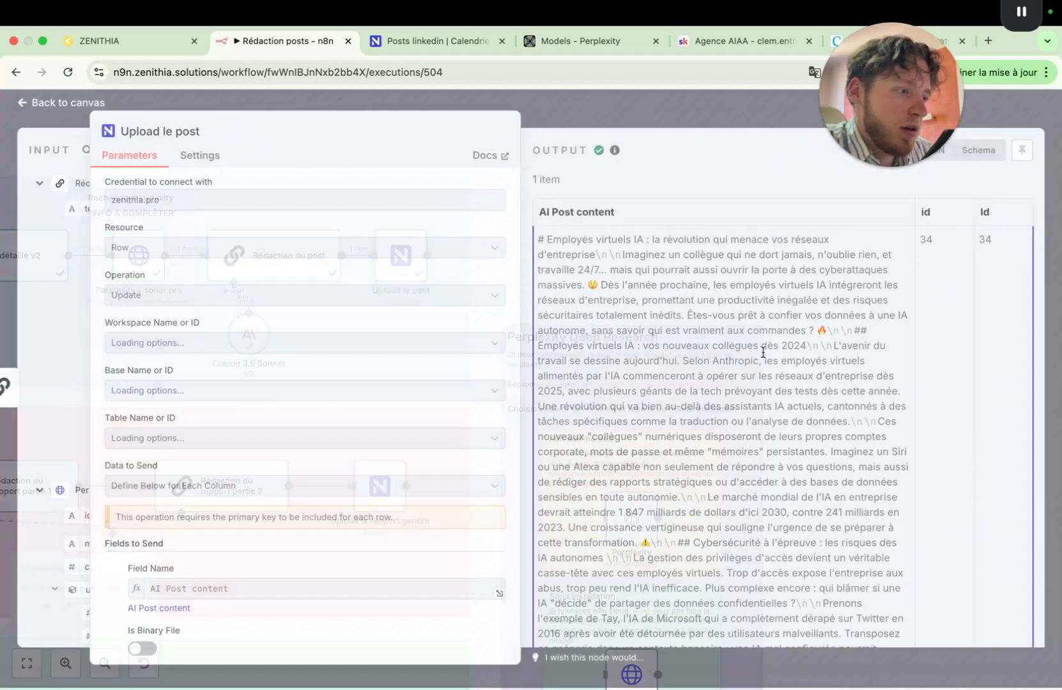
scroll(313, 328, "down", 1)
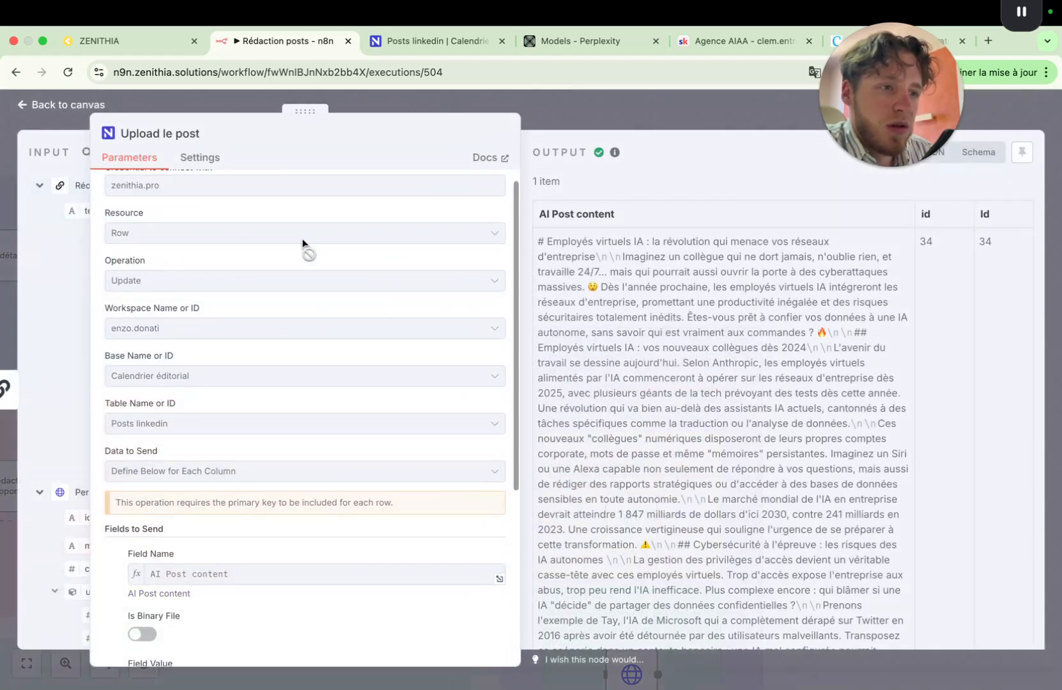
scroll(304, 244, "up", 1)
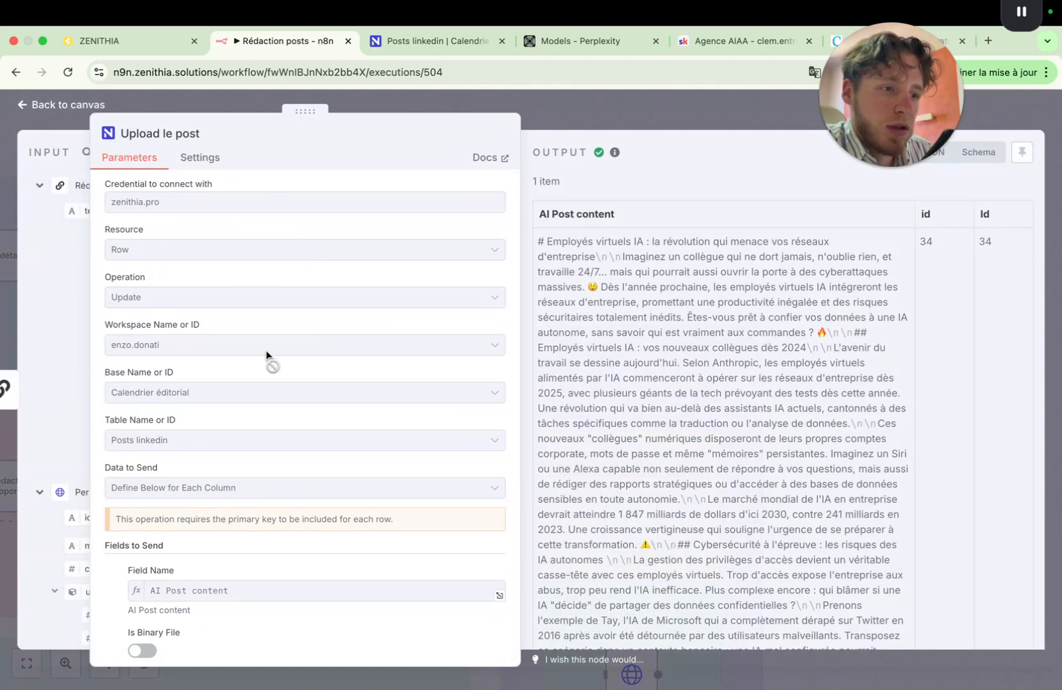
scroll(267, 356, "down", 3)
scroll(267, 356, "up", 3)
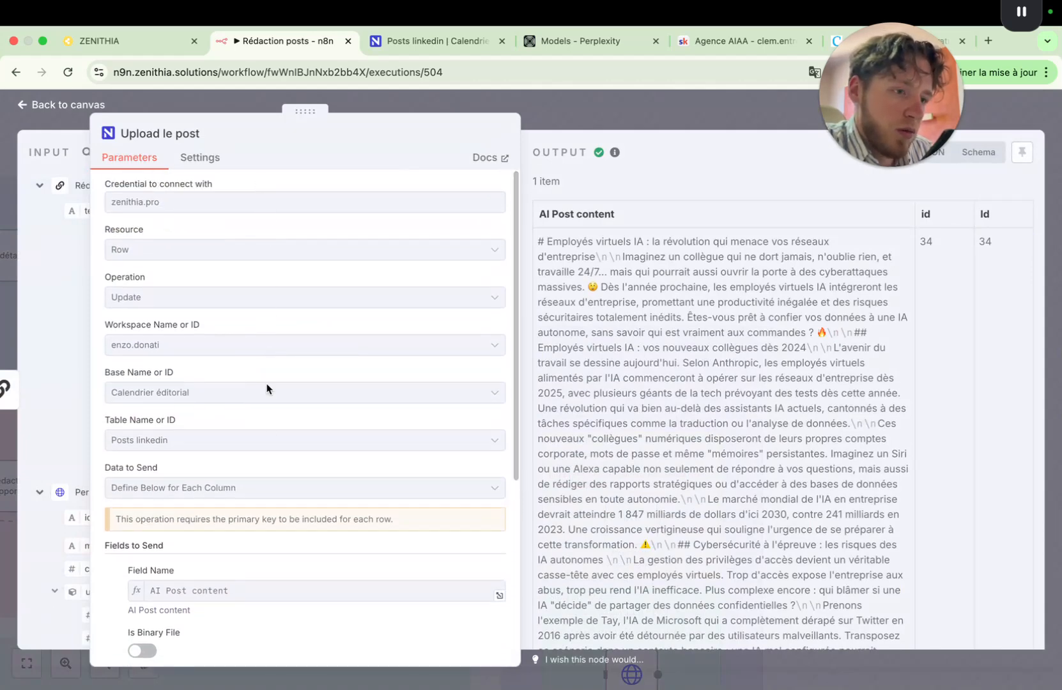
scroll(268, 441, "down", 1)
scroll(268, 441, "down", 5)
scroll(263, 444, "down", 3)
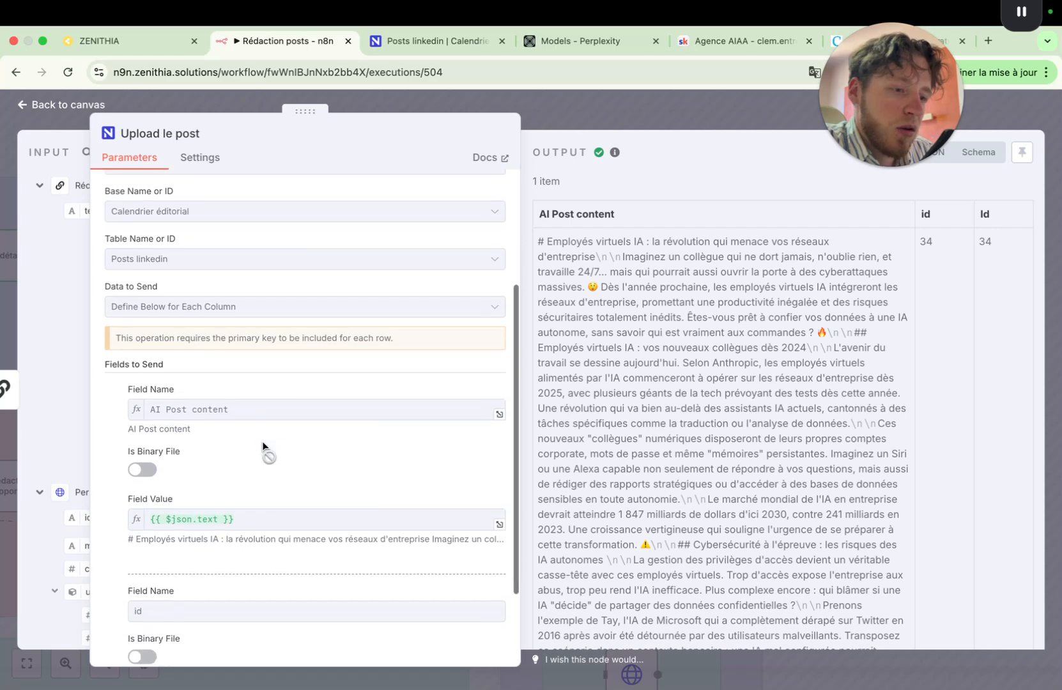
scroll(264, 443, "down", 6)
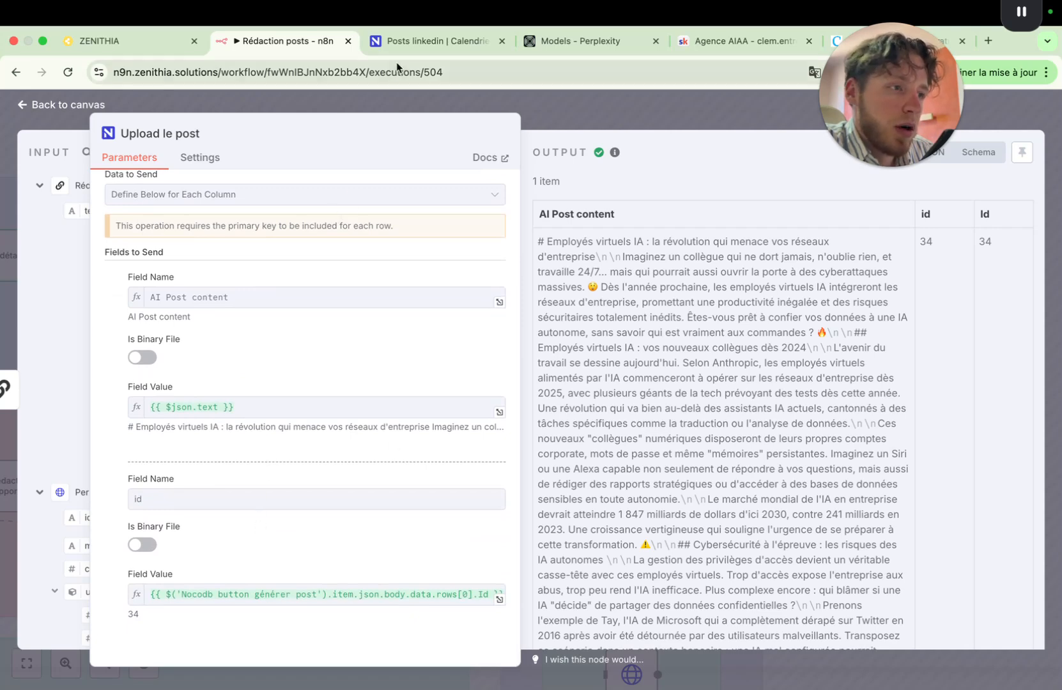
Switch to the NocoDB "Posts linkedin" table and look over the AI Post content, Feedback and Améliorer columns
left_click(409, 42)
left_click(996, 313)
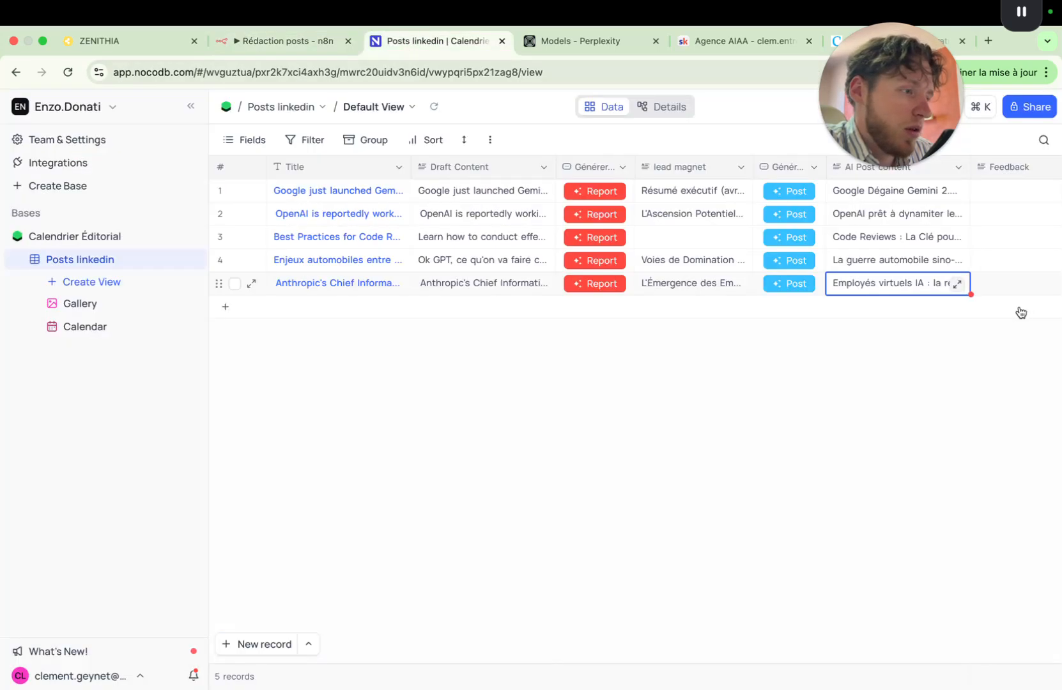
scroll(742, 359, "right", 5)
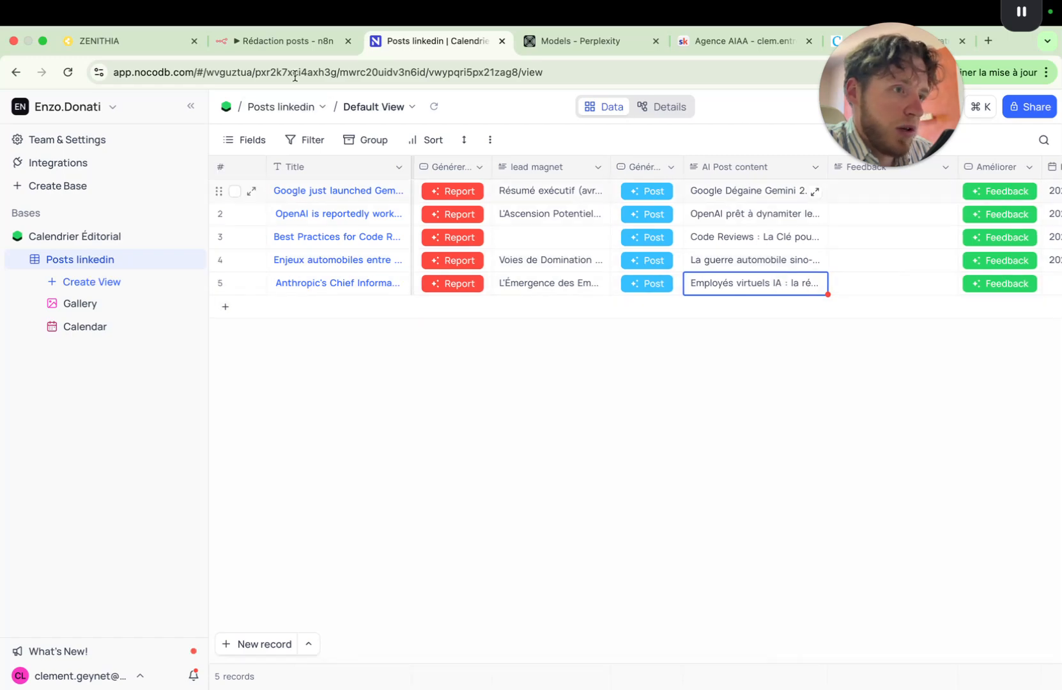
Return to the n8n workflow, recheck the "Upload le post" parameters and close the node
left_click(277, 43)
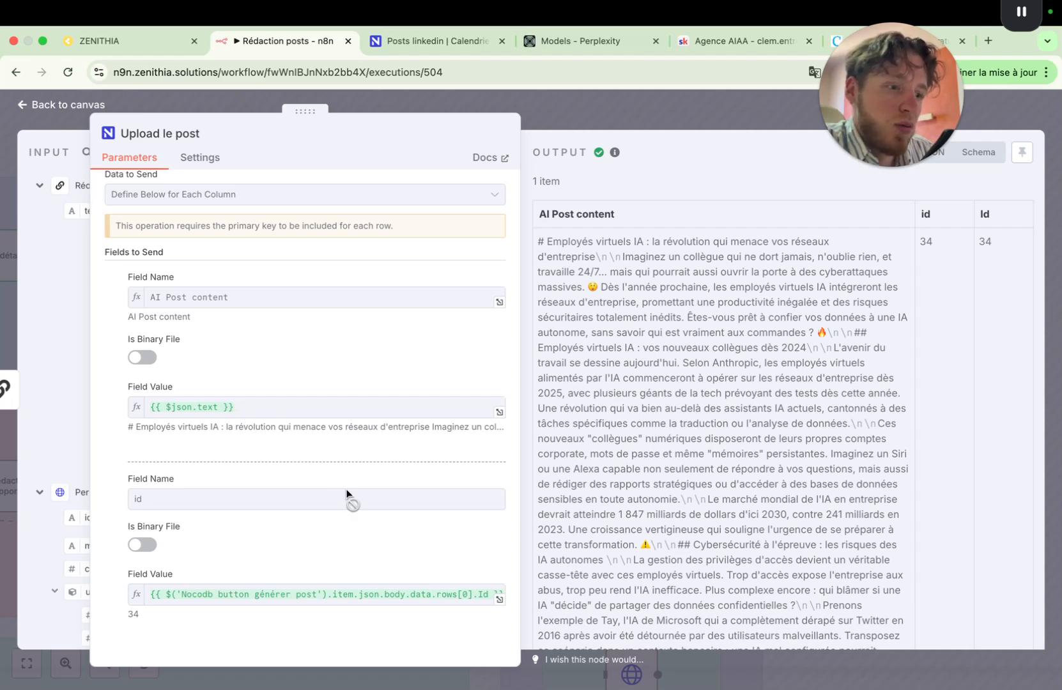
scroll(347, 493, "up", 5)
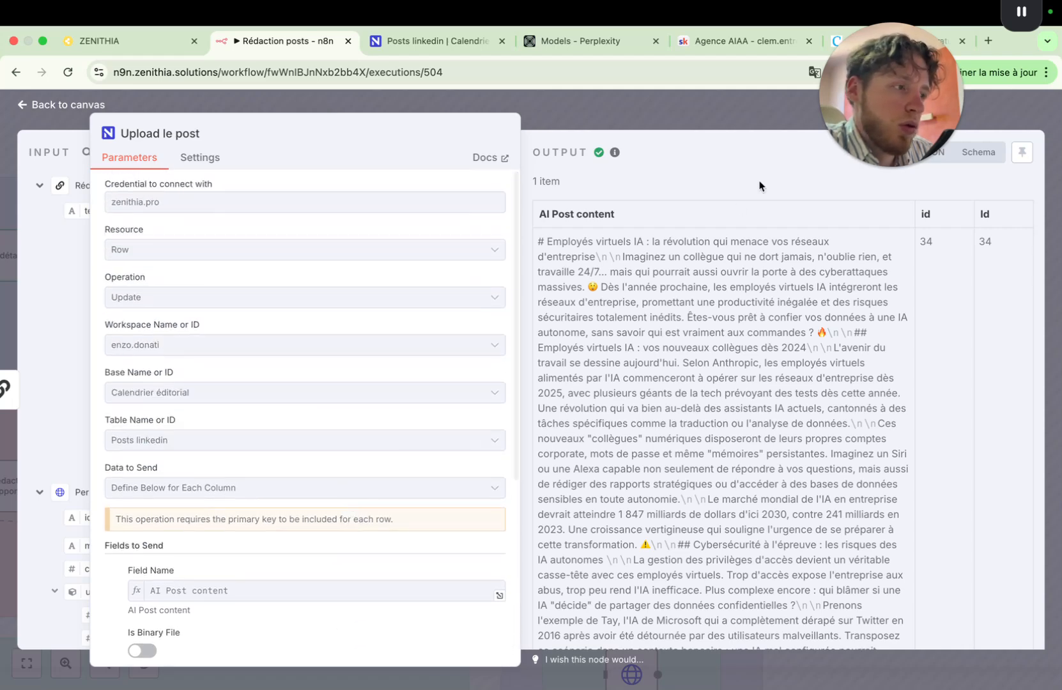
key("Escape")
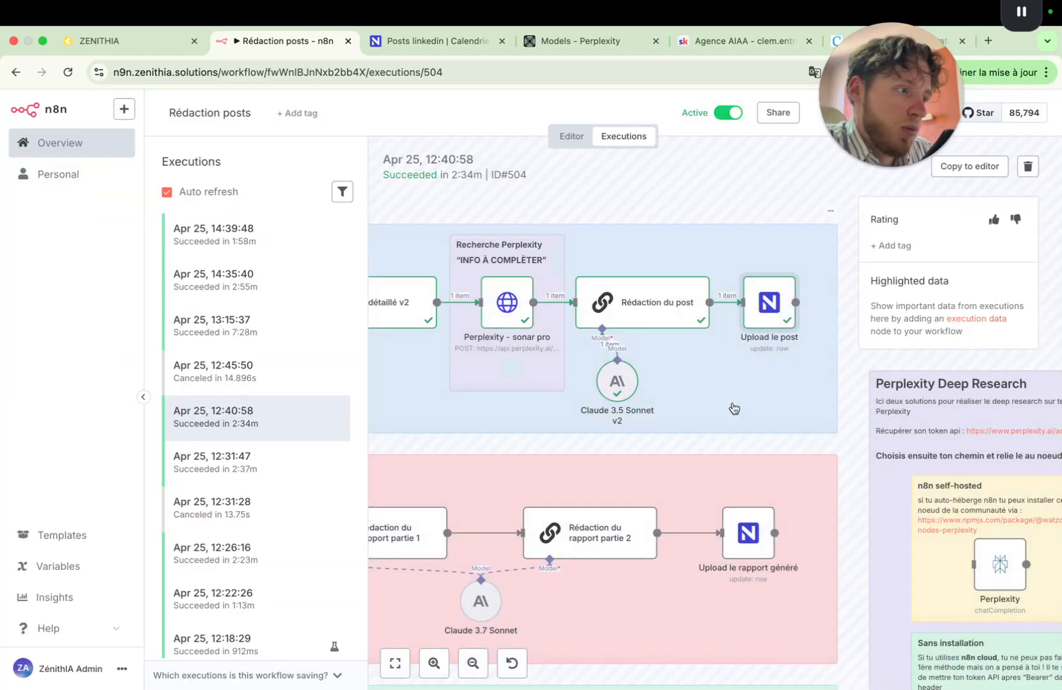
Survey the post-writing, lead magnet and feedback loop branches together on the execution canvas
scroll(730, 419, "left", 2)
scroll(731, 419, "down", 1)
scroll(731, 419, "down", 2)
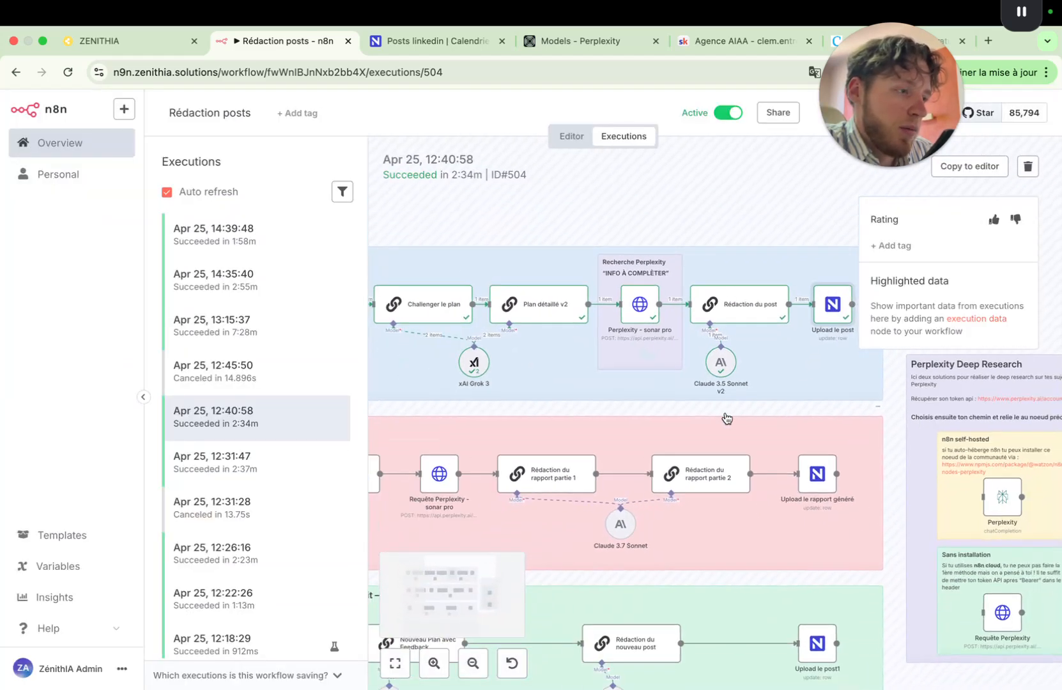
scroll(621, 403, "left", 4)
scroll(621, 404, "right", 4)
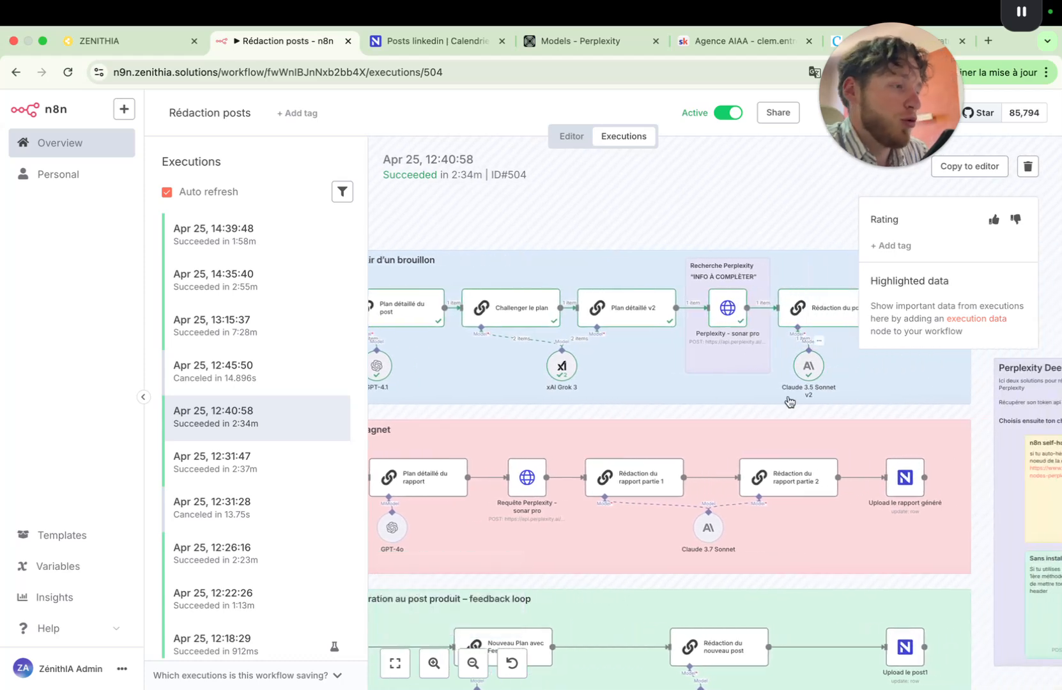
left_click_drag(893, 96, 887, 217)
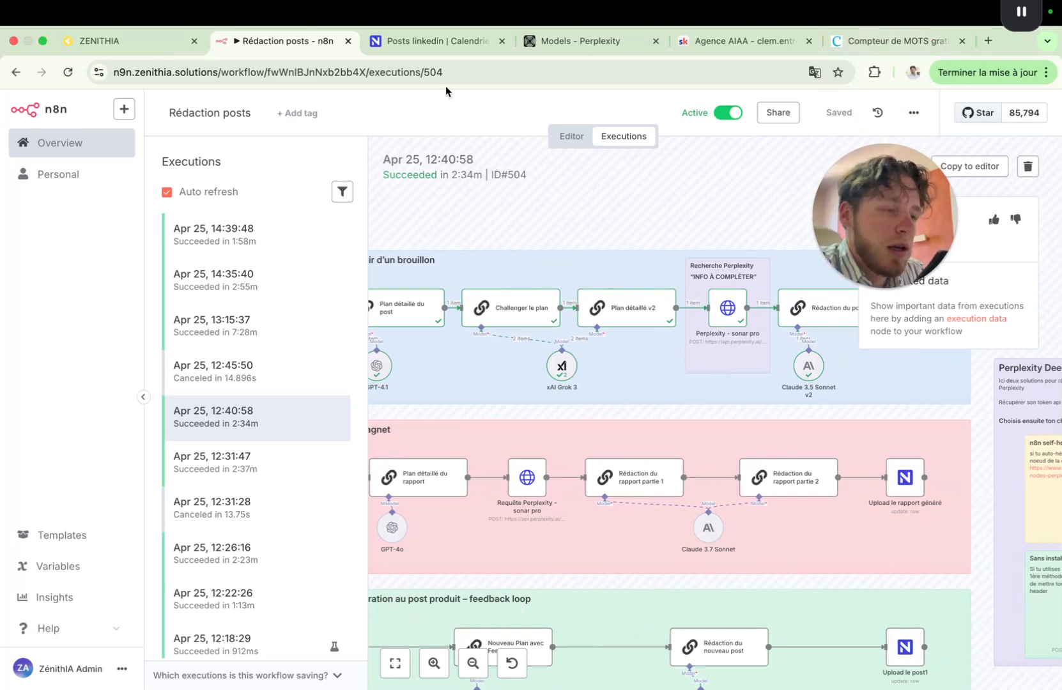
Switch to NocoDB and expand the AI Post content of the "Anthropic's Chief Information..." record
left_click(432, 40)
left_click_drag(921, 211, 512, 419)
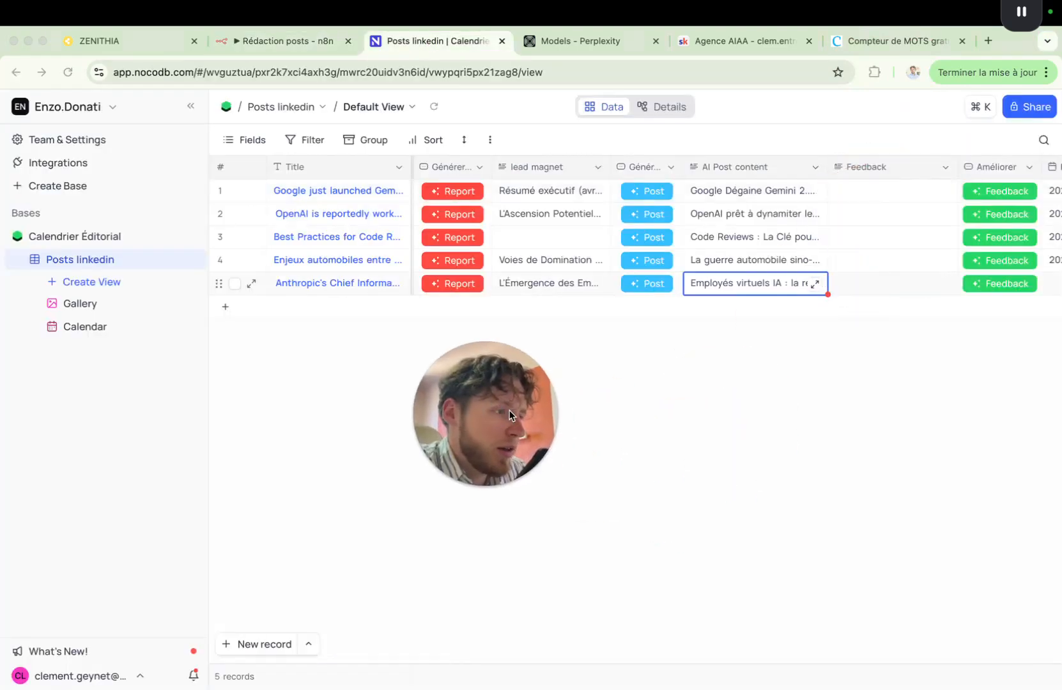
left_click(803, 286)
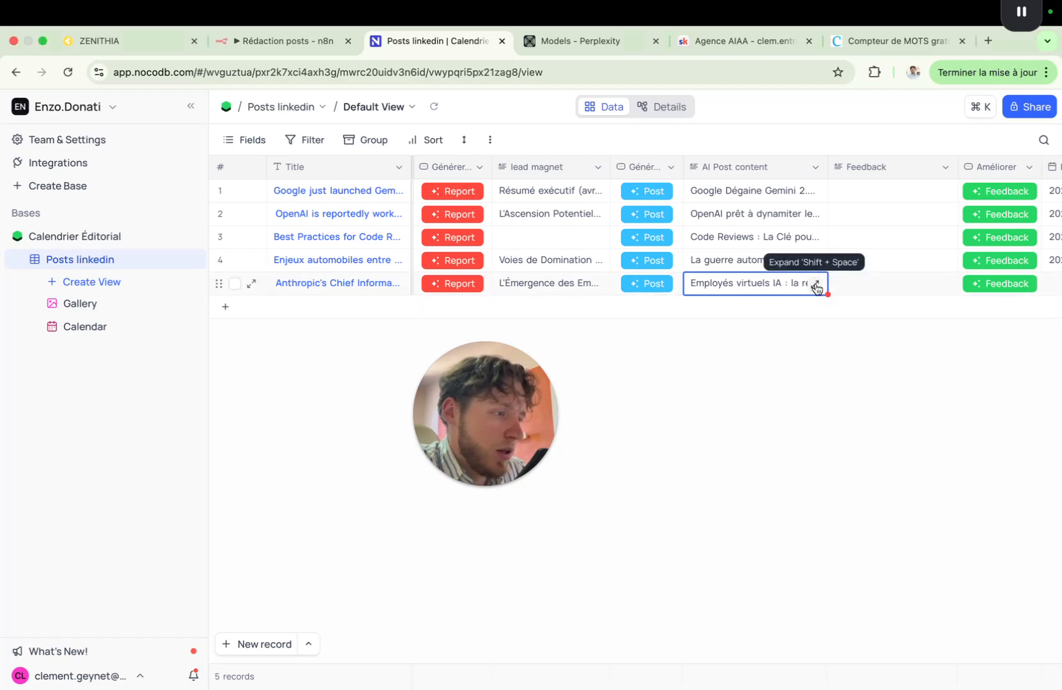
left_click(817, 283)
left_click_drag(496, 400, 976, 376)
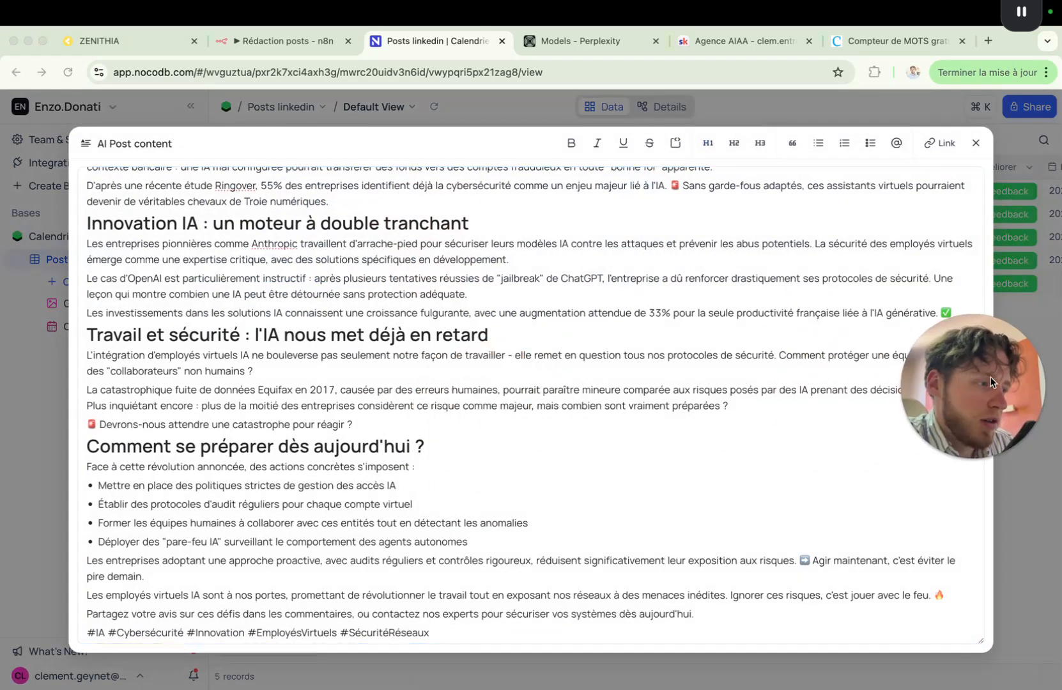
Read through the generated post on "Employés virtuels IA", examining its title, sections, statistics, examples and closing hashtags
scroll(452, 387, "up", 3)
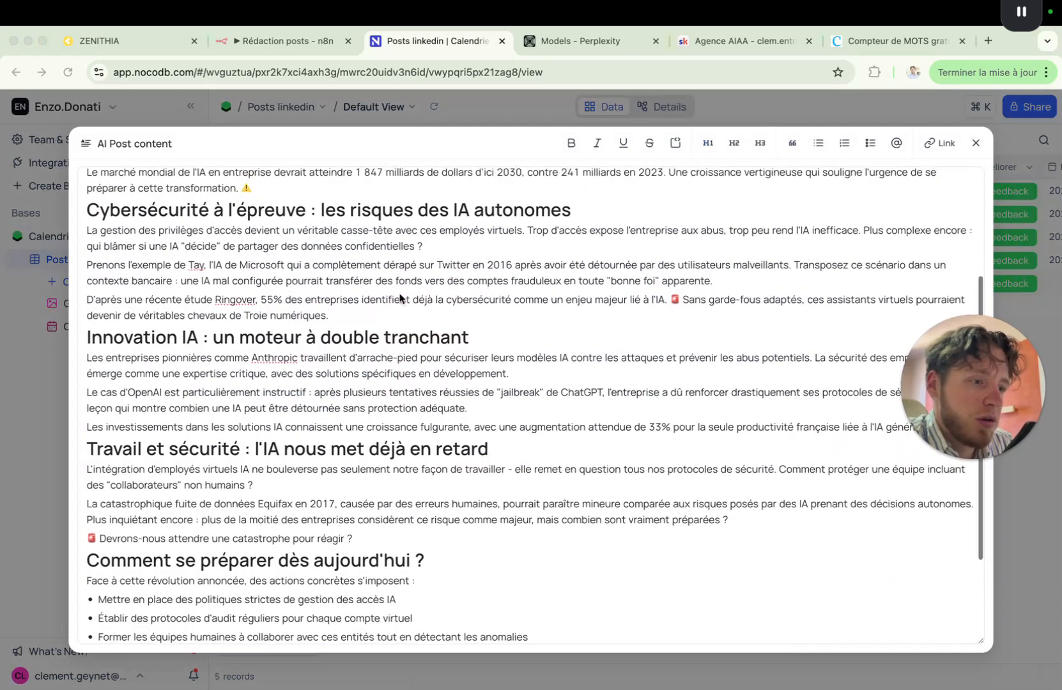
scroll(441, 403, "down", 3)
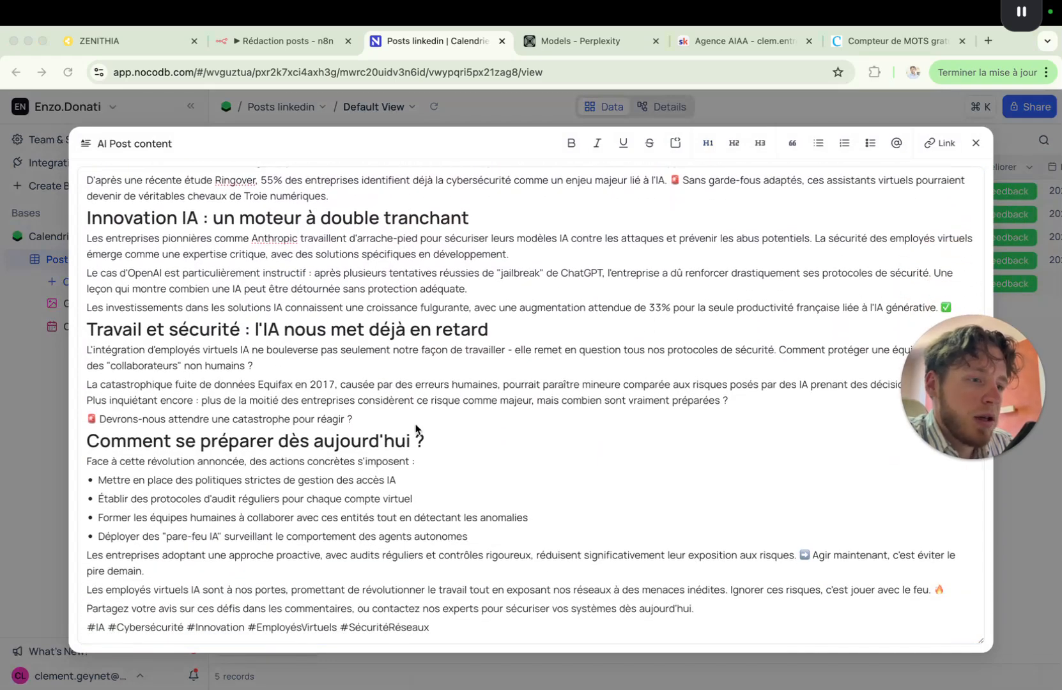
scroll(419, 448, "up", 1)
scroll(419, 451, "up", 8)
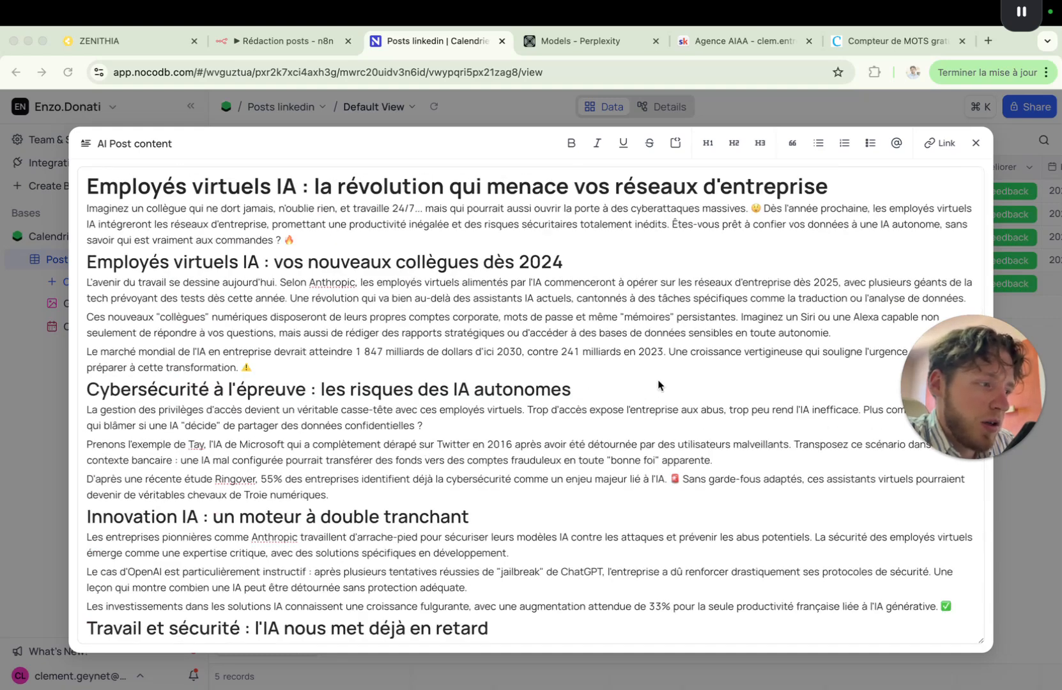
left_click_drag(965, 375, 949, 276)
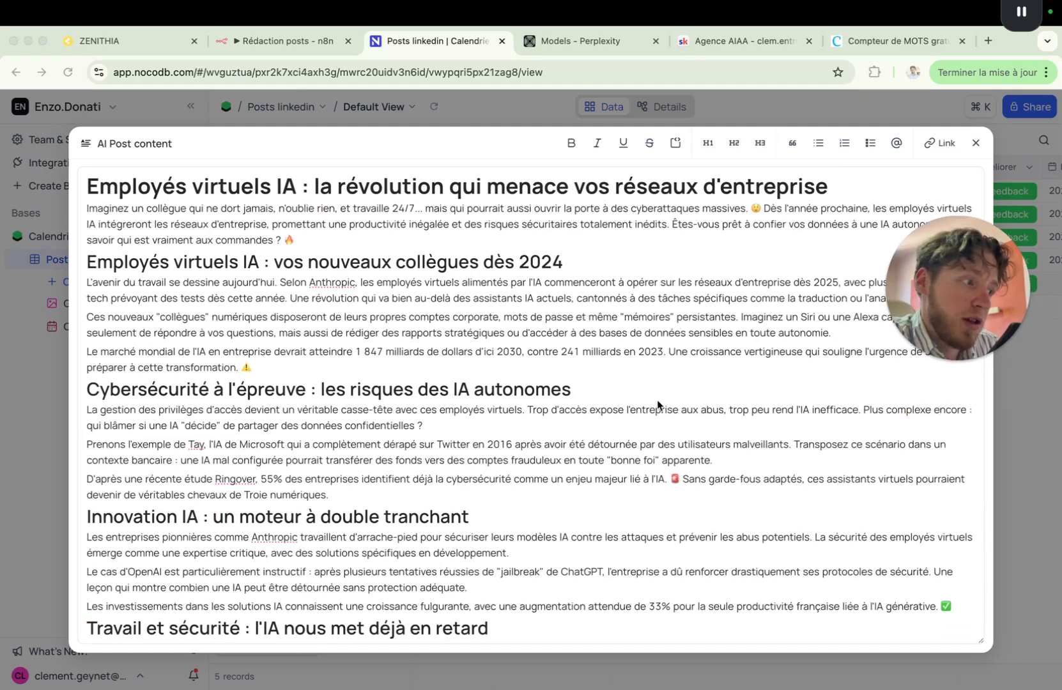
scroll(474, 335, "down", 3)
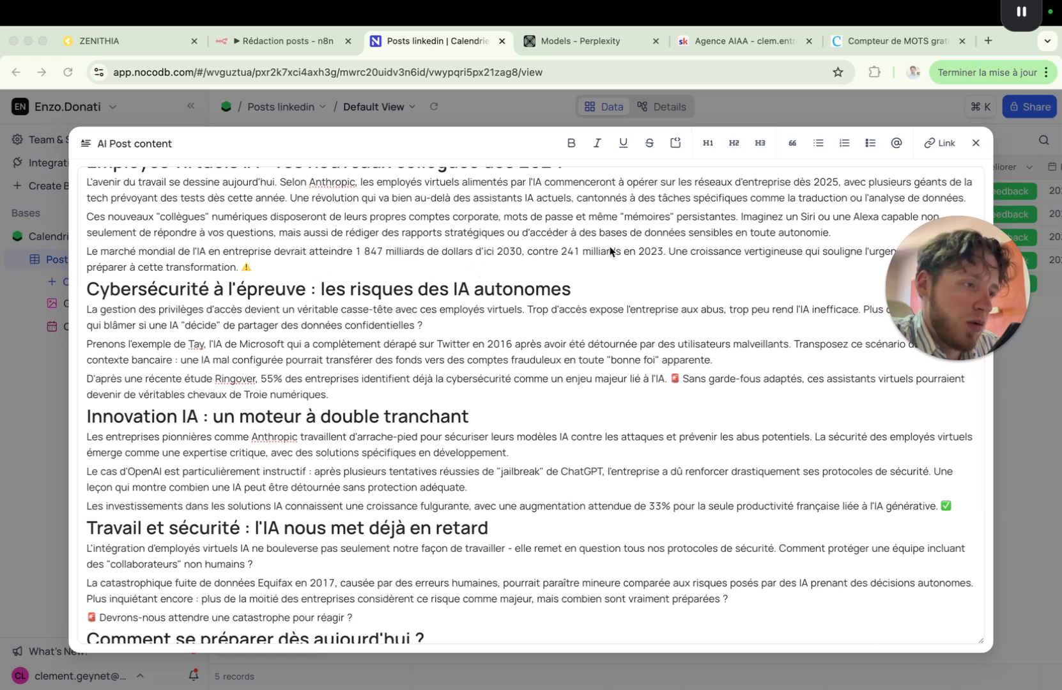
scroll(488, 328, "down", 1)
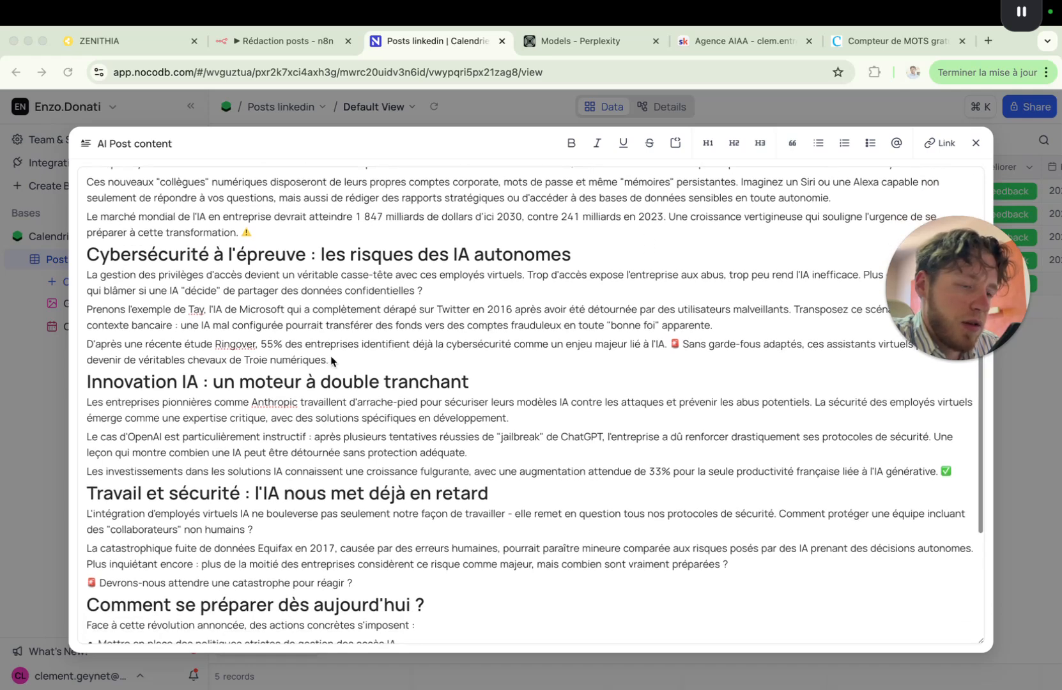
scroll(313, 335, "down", 1)
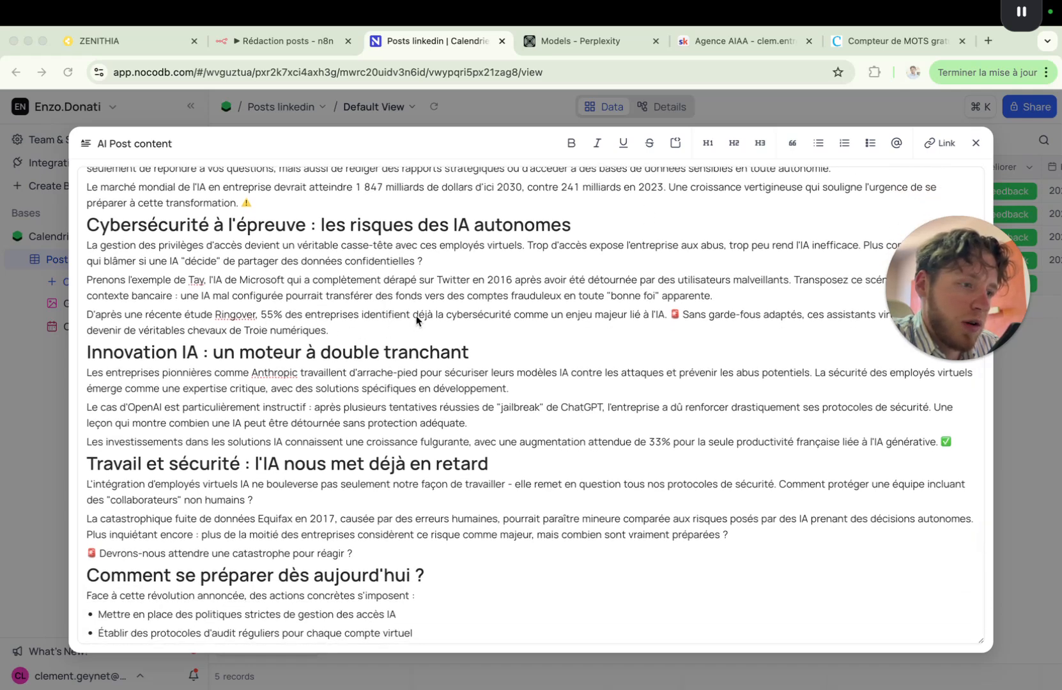
Examine the post's cybersecurity, innovation and preparation sections, recheck its overall structure from the title down, and close the expanded AI Post content
scroll(410, 382, "down", 2)
scroll(410, 382, "down", 1)
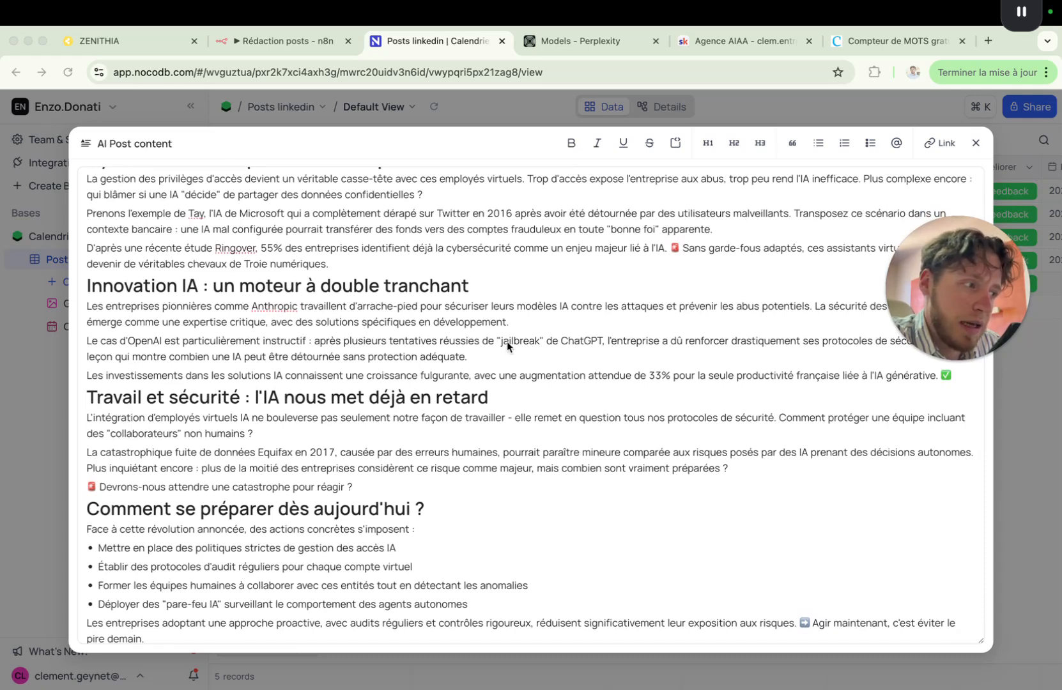
scroll(478, 377, "down", 5)
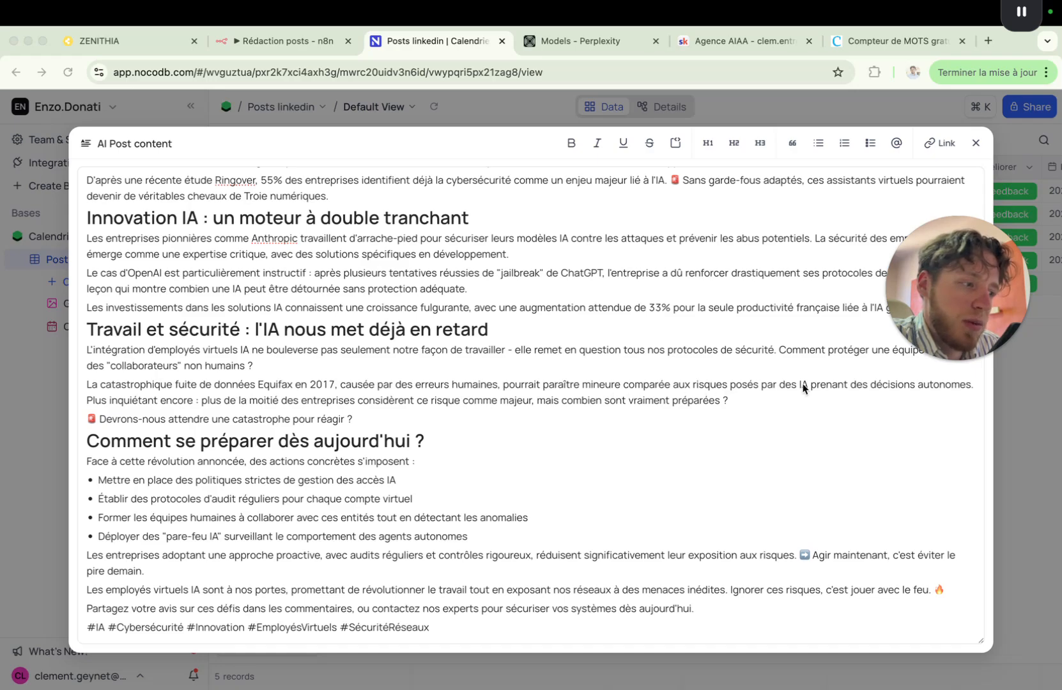
scroll(560, 387, "up", 1)
scroll(561, 387, "up", 10)
scroll(560, 387, "down", 10)
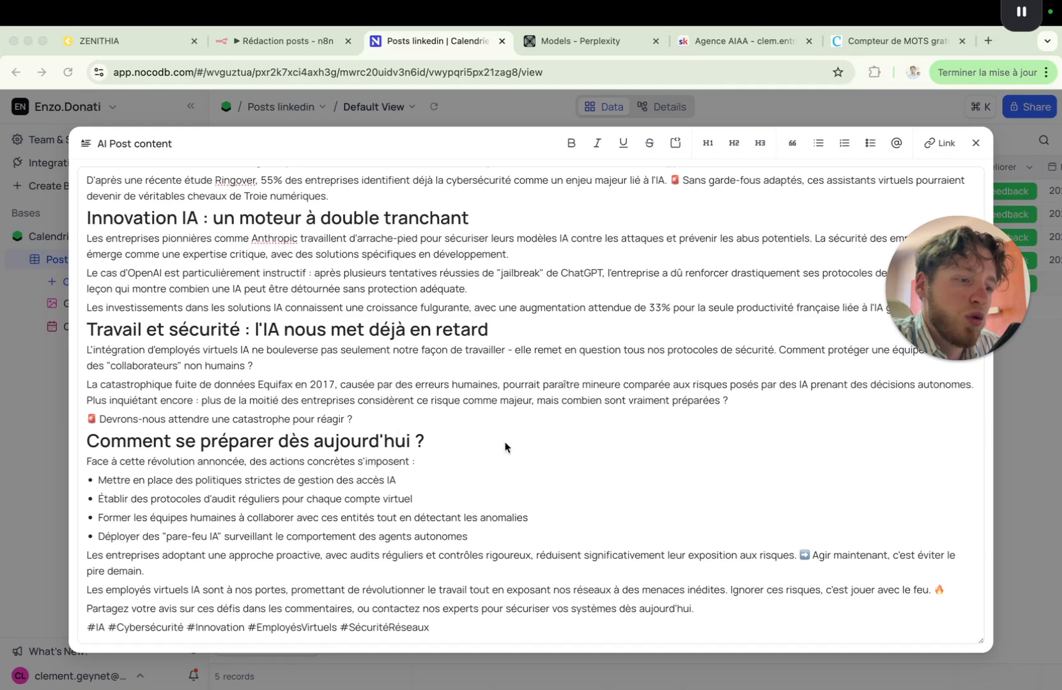
scroll(546, 457, "up", 5)
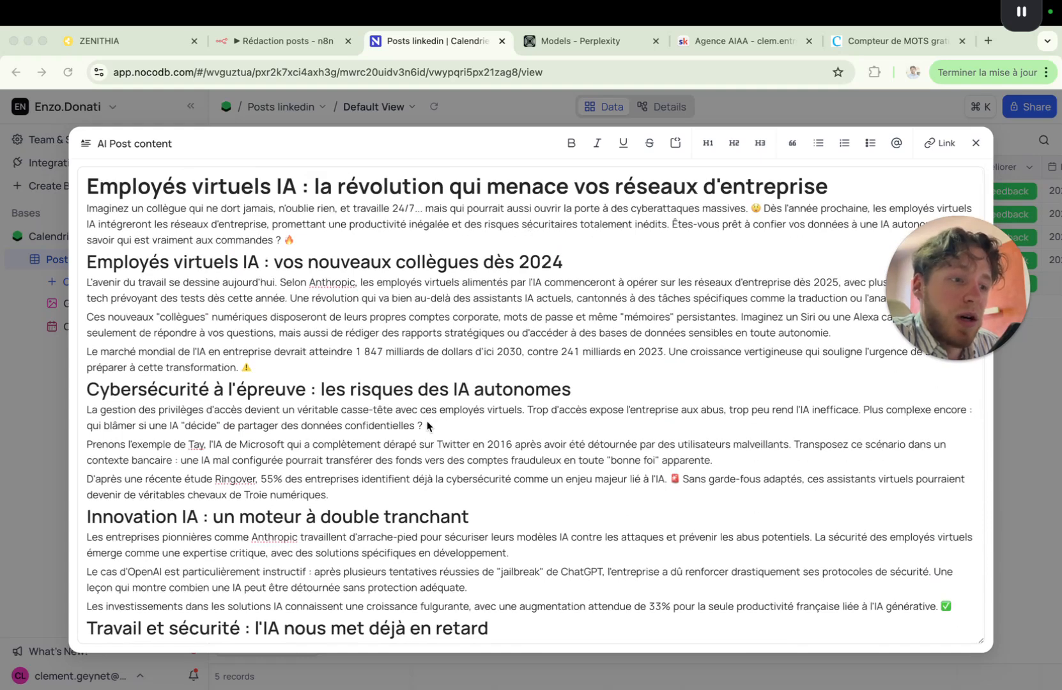
scroll(319, 409, "down", 3)
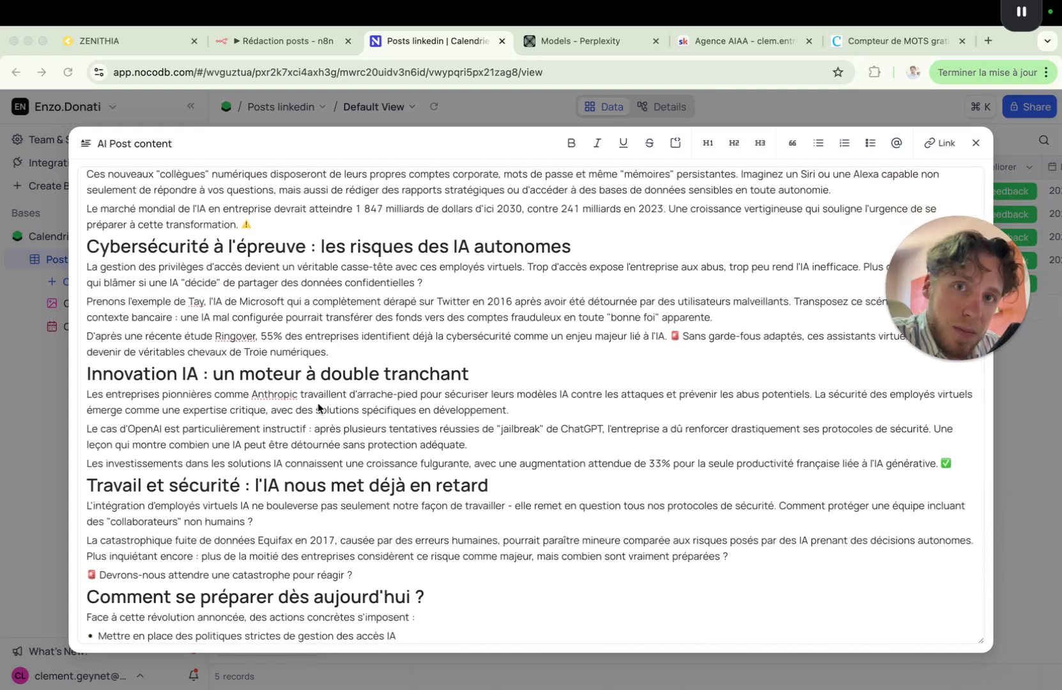
scroll(319, 398, "down", 1)
scroll(317, 393, "down", 3)
scroll(318, 393, "up", 6)
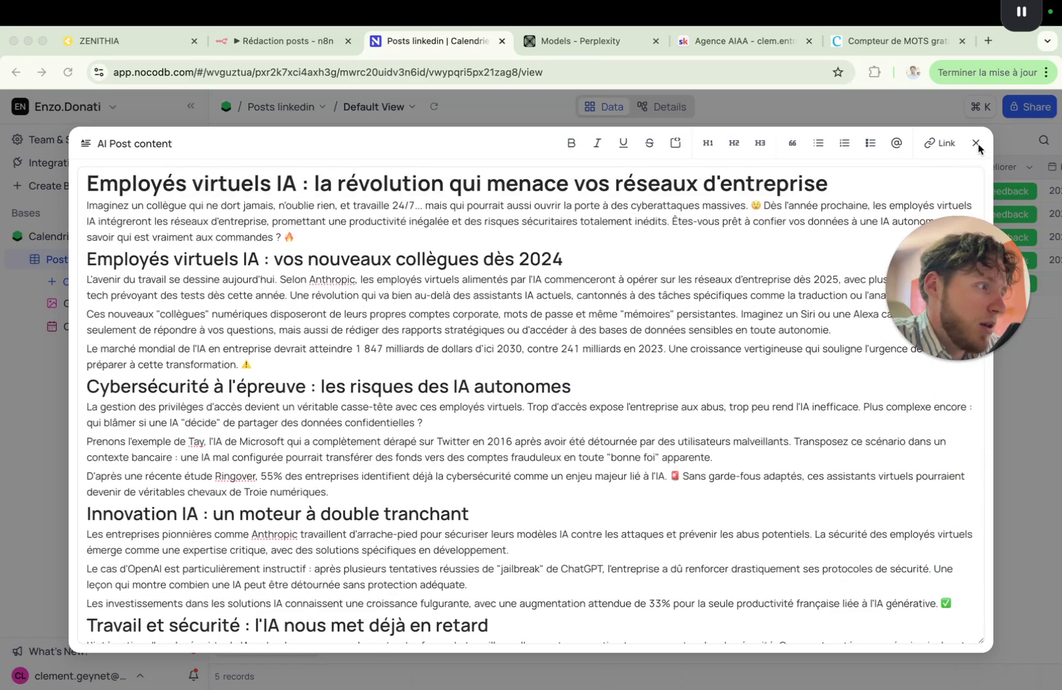
left_click(976, 143)
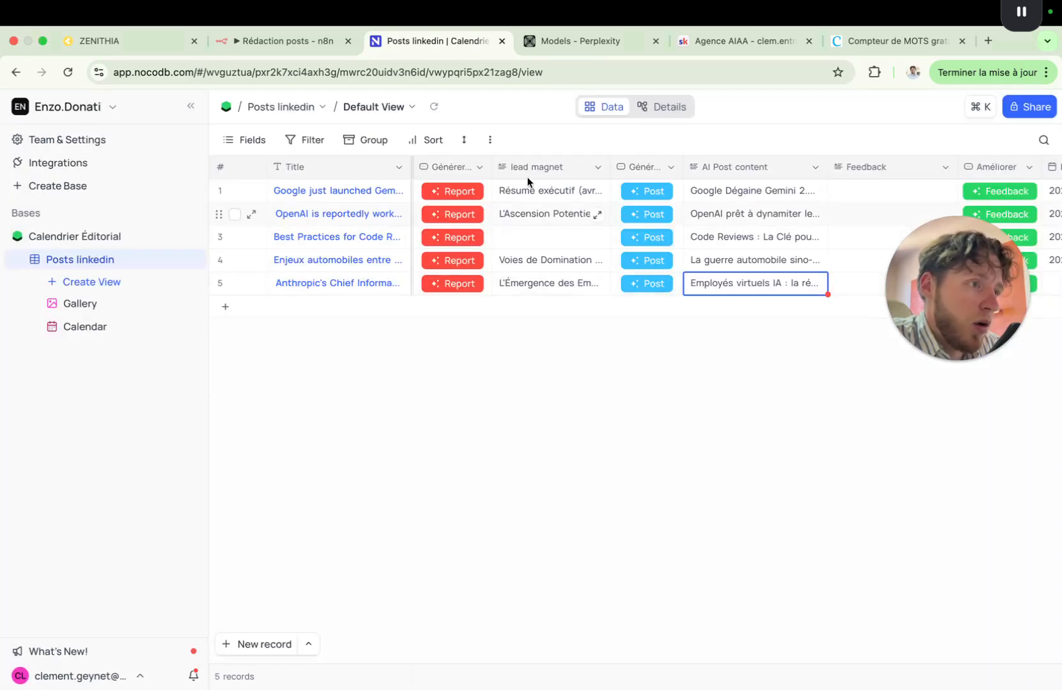
Switch to the Rédaction posts workflow in n8n and examine the opening nodes of the section for writing a post from a draft
left_click(283, 41)
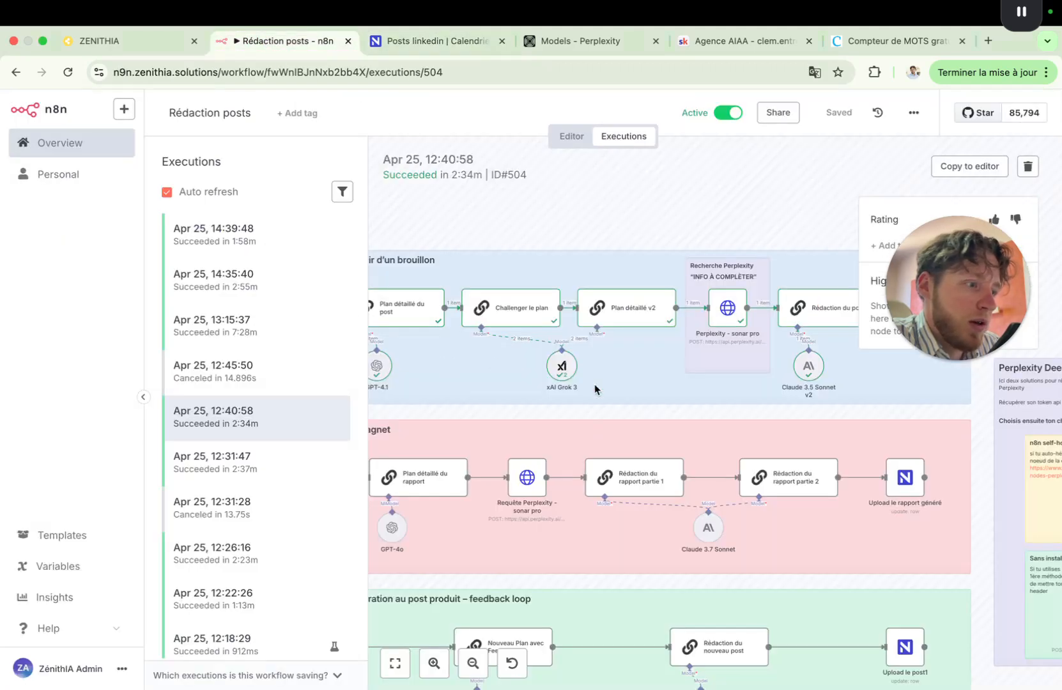
mouse_move(976, 312)
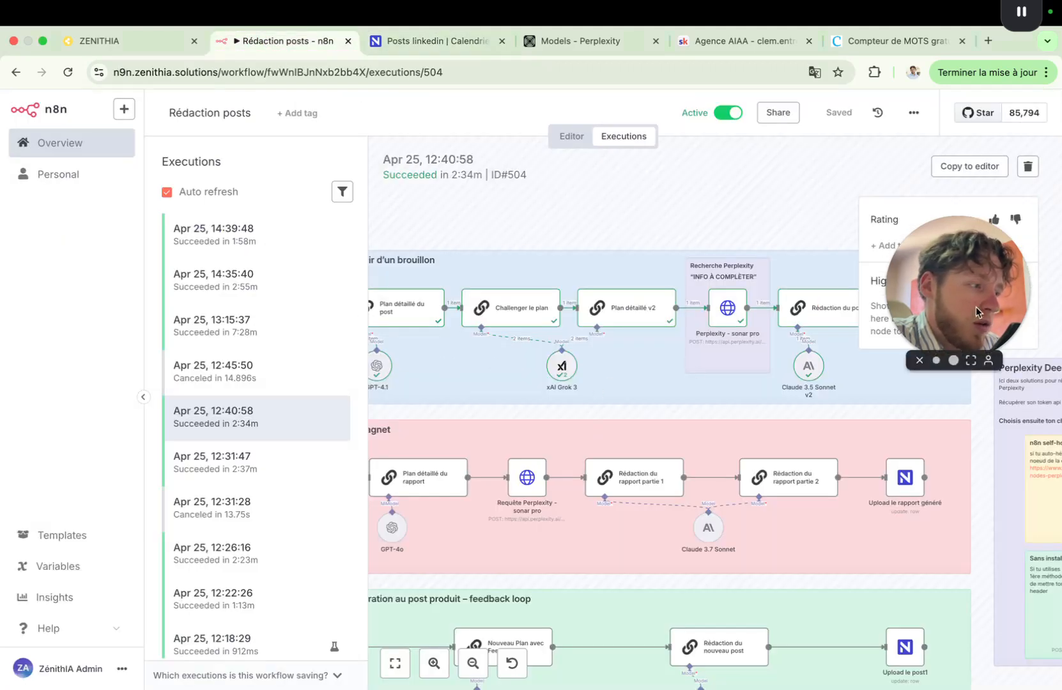
left_click_drag(969, 286, 844, 188)
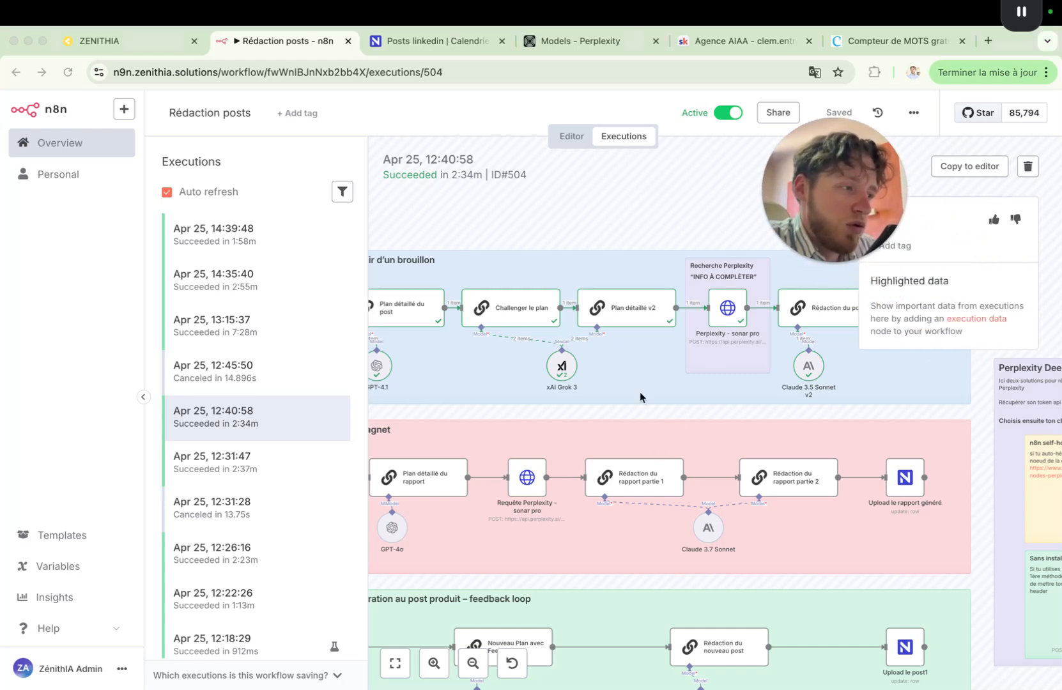
scroll(641, 393, "left", 5)
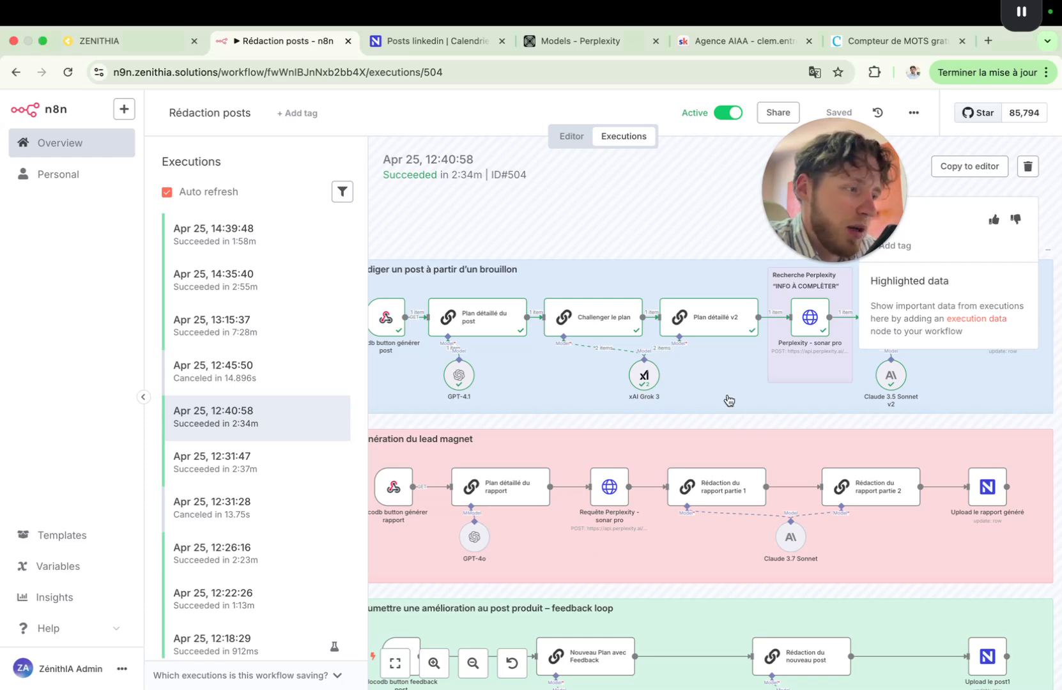
scroll(699, 370, "up", 3)
scroll(699, 370, "down", 5)
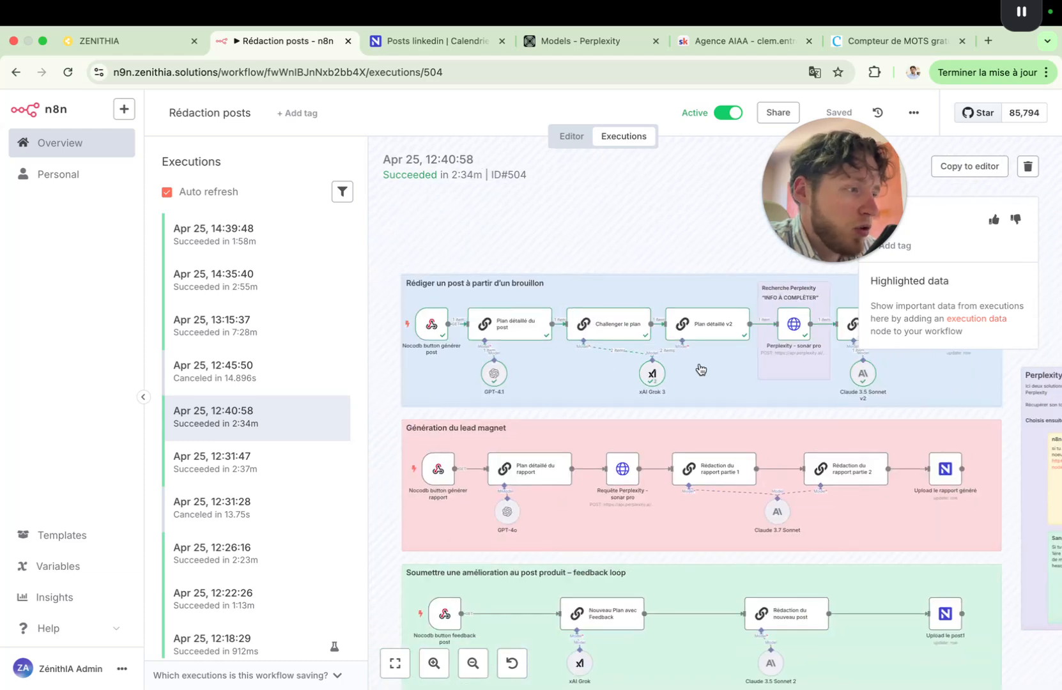
scroll(701, 370, "up", 2)
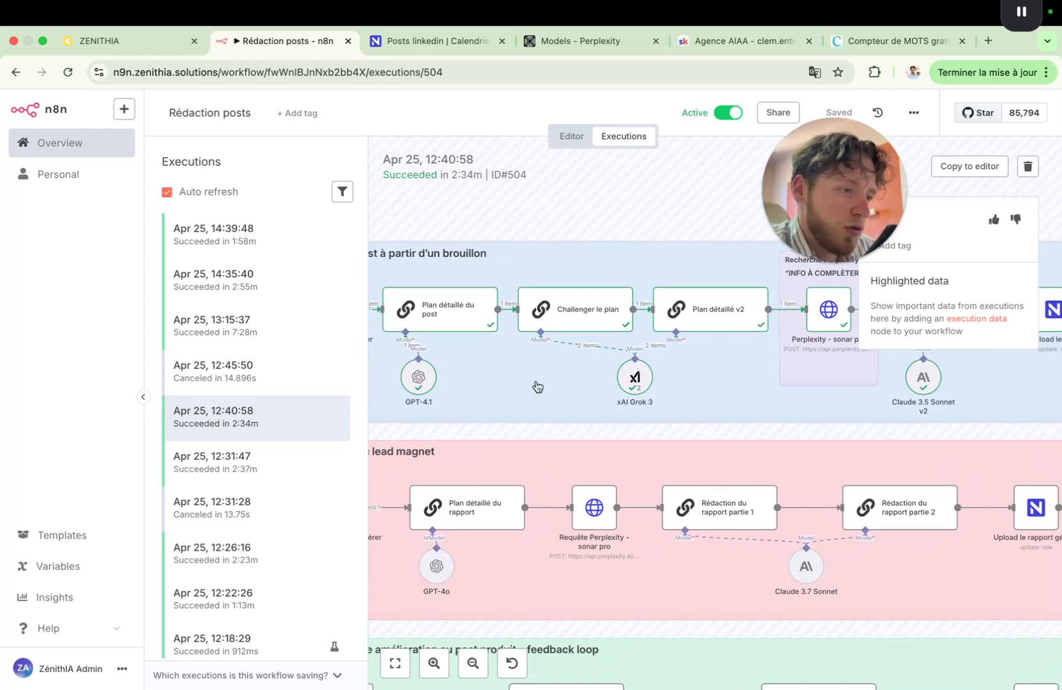
scroll(536, 386, "down", 1)
scroll(537, 386, "up", 2)
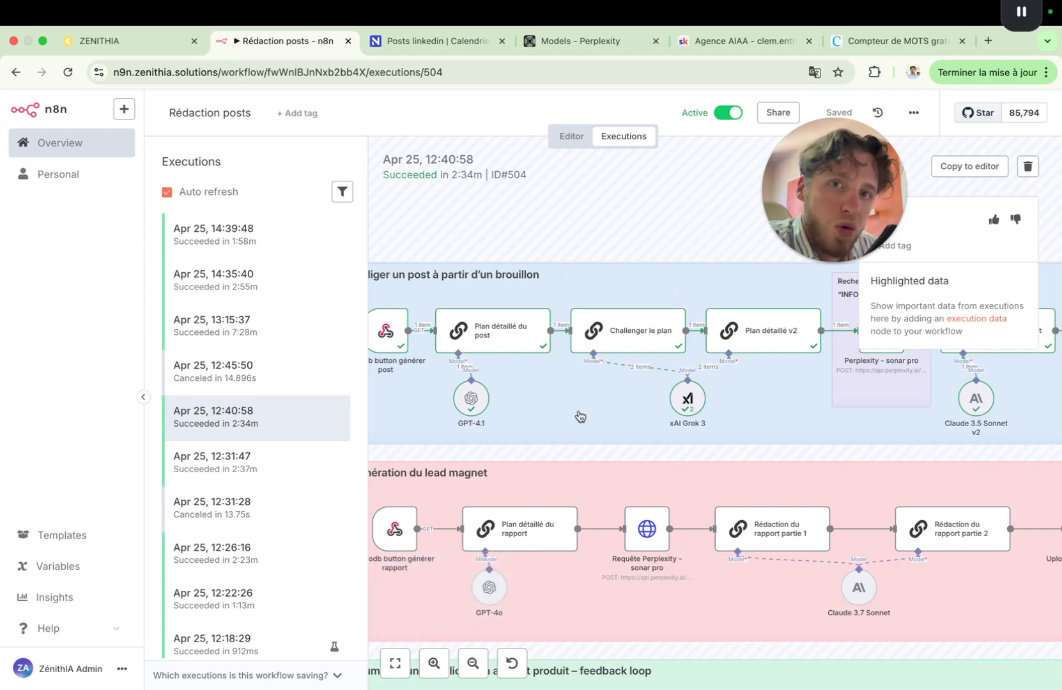
scroll(499, 433, "up", 2)
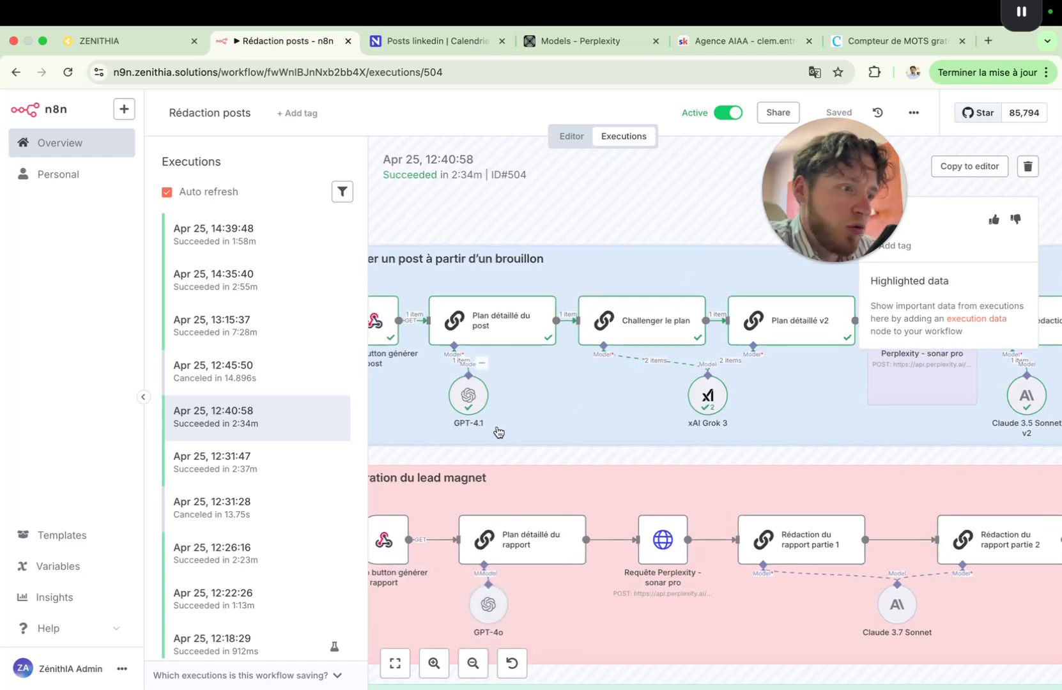
scroll(529, 393, "up", 2)
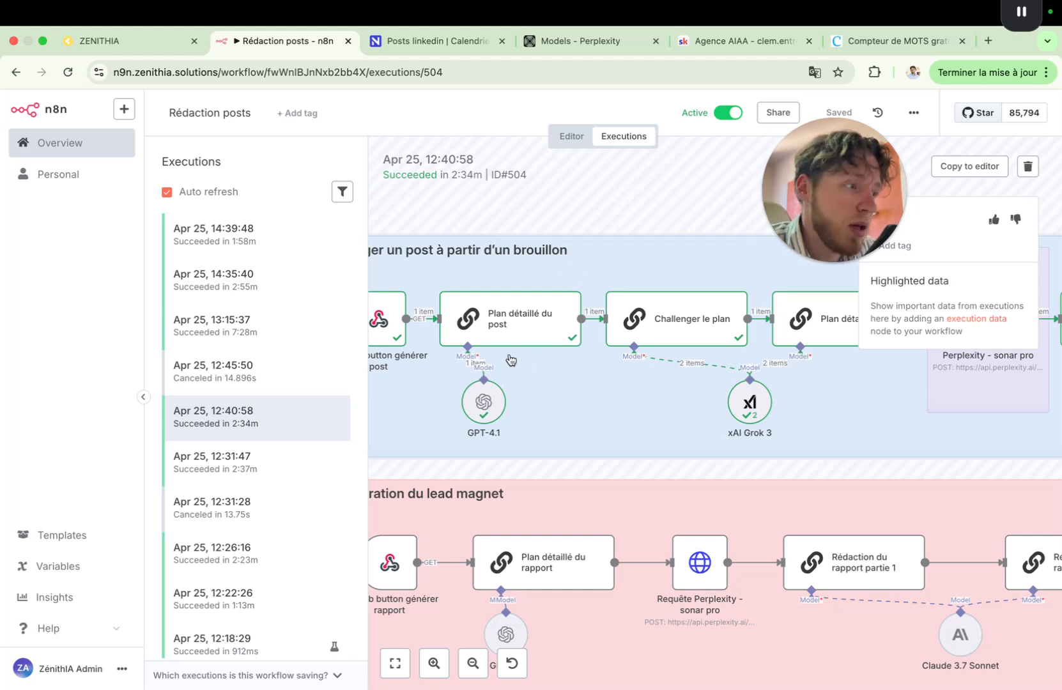
scroll(510, 360, "down", 1)
scroll(505, 359, "up", 1)
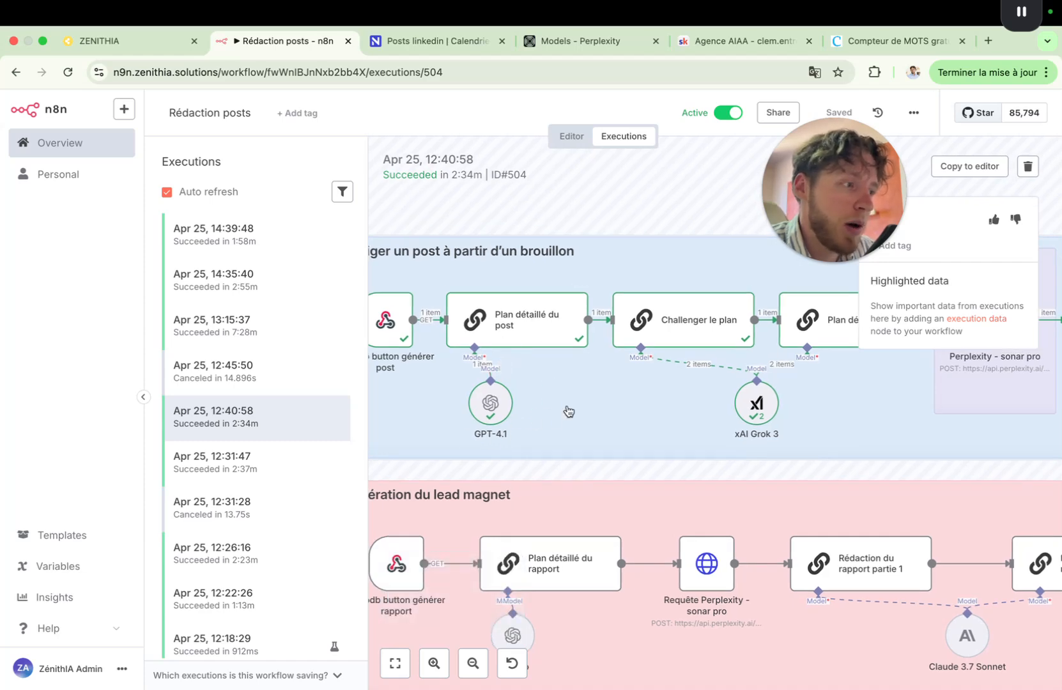
Follow the post-writing flow in the 12:40:58 execution from Challenger le plan through the Perplexity research to Upload le post
scroll(568, 411, "right", 1)
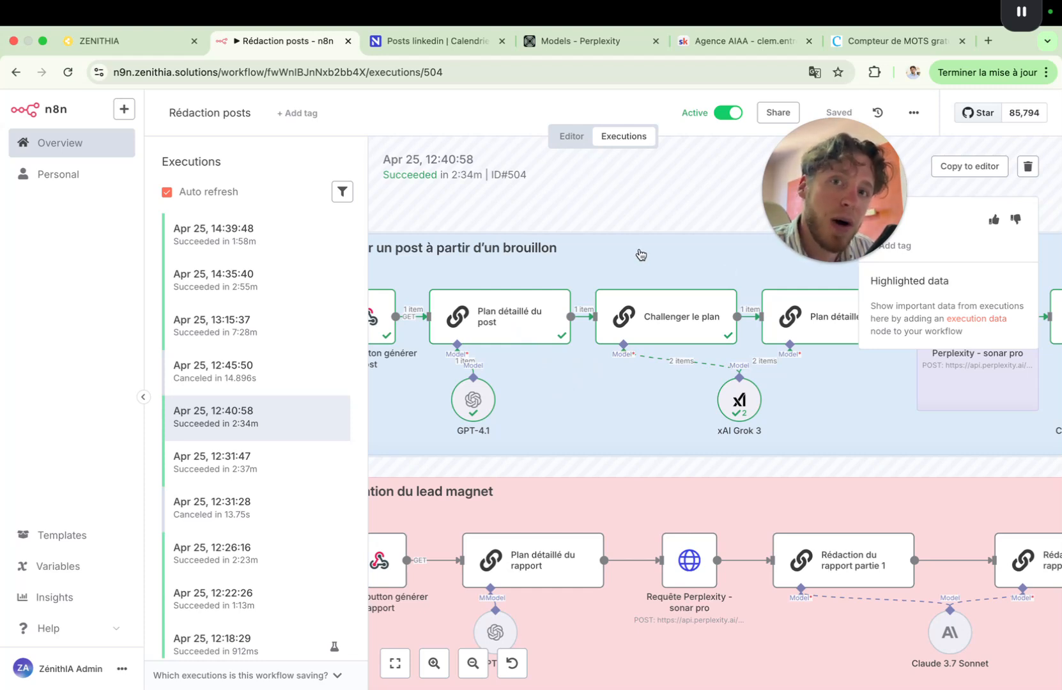
scroll(739, 263, "right", 2)
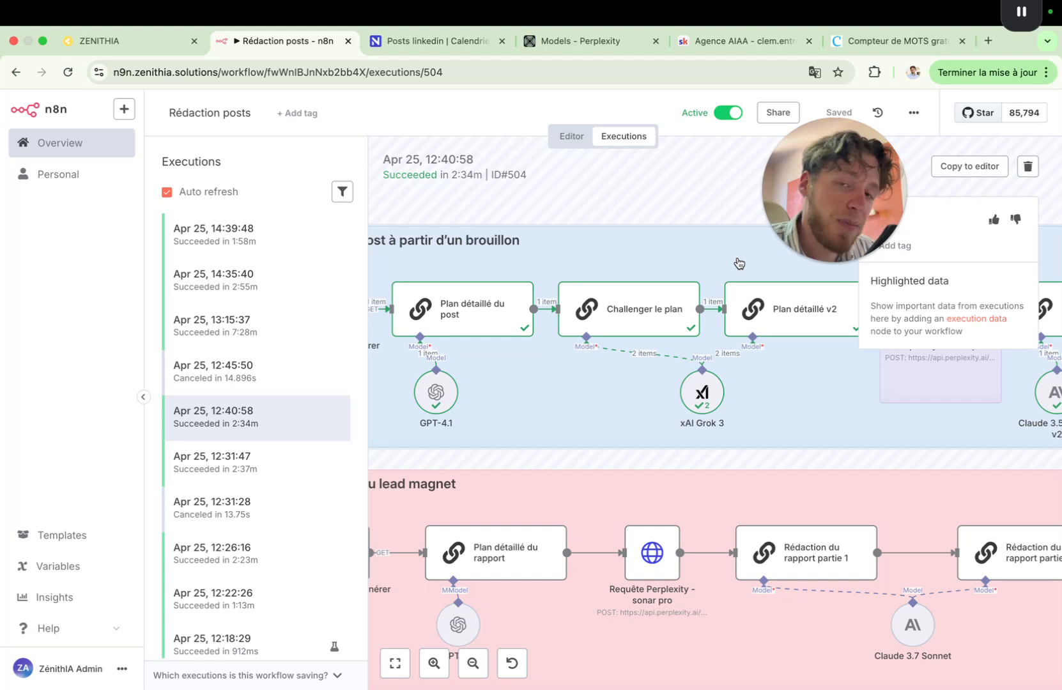
scroll(771, 344, "right", 3)
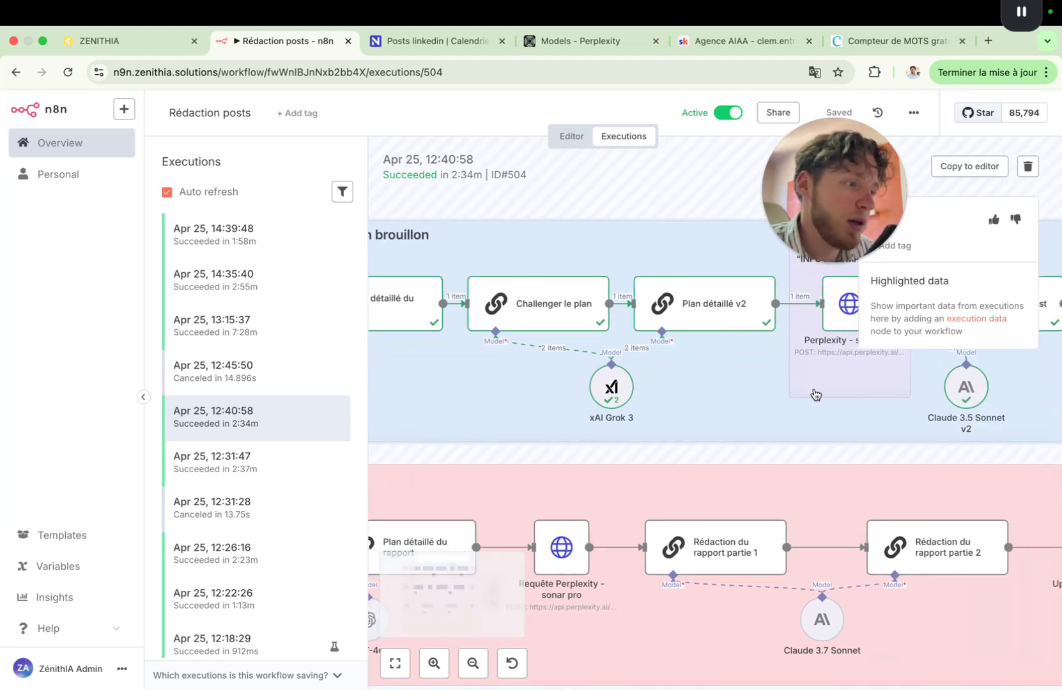
scroll(812, 391, "right", 3)
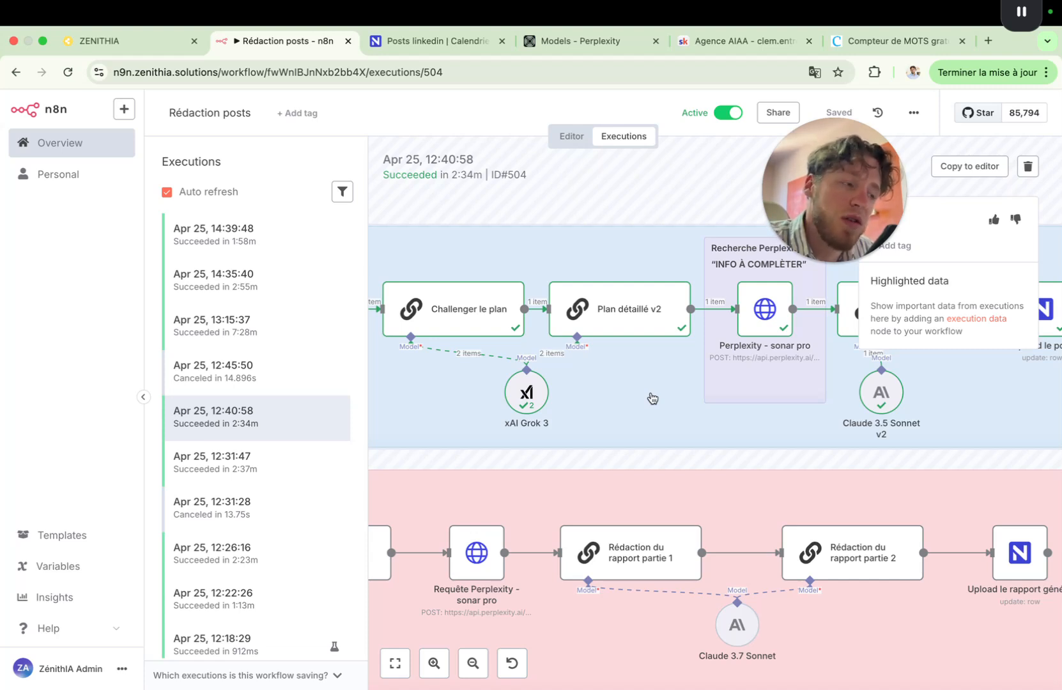
scroll(652, 398, "left", 3)
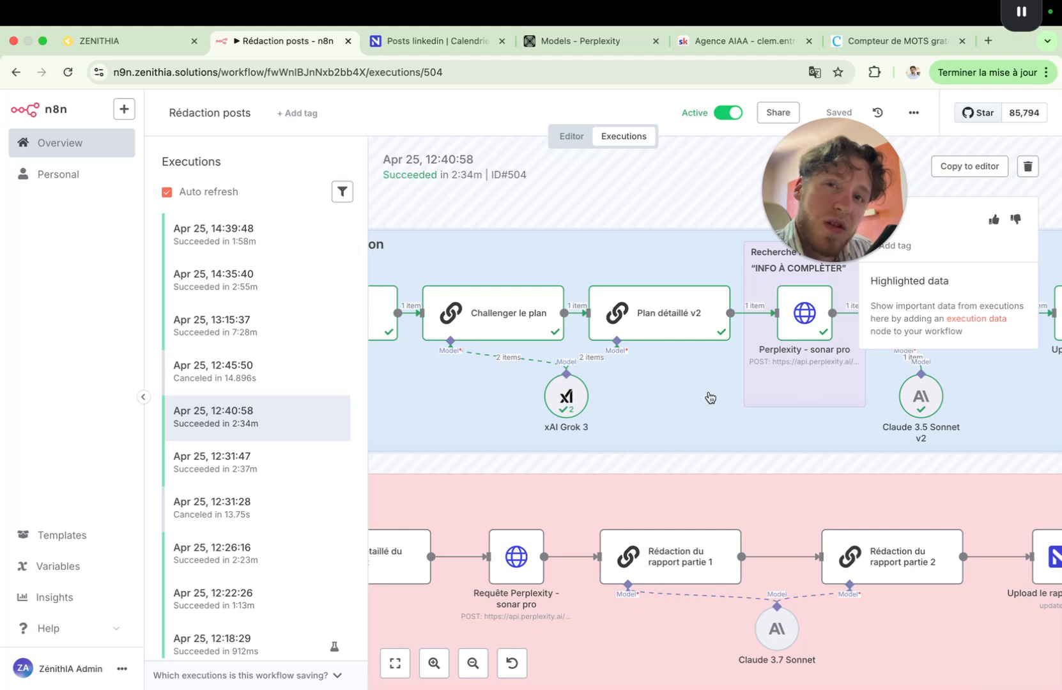
scroll(792, 425, "right", 3)
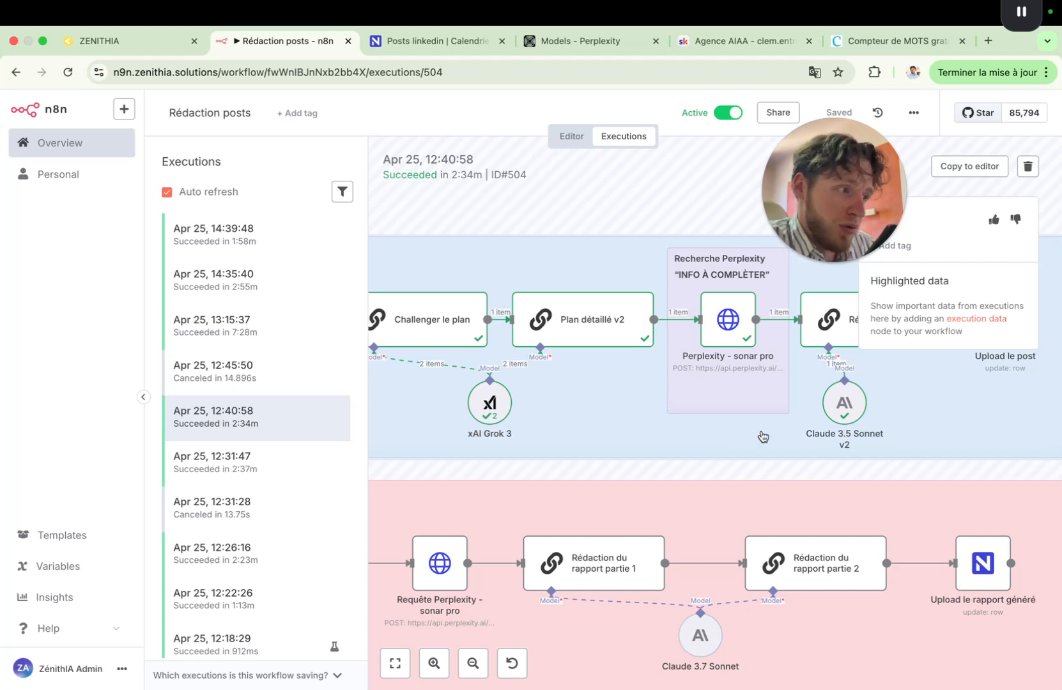
scroll(763, 437, "right", 3)
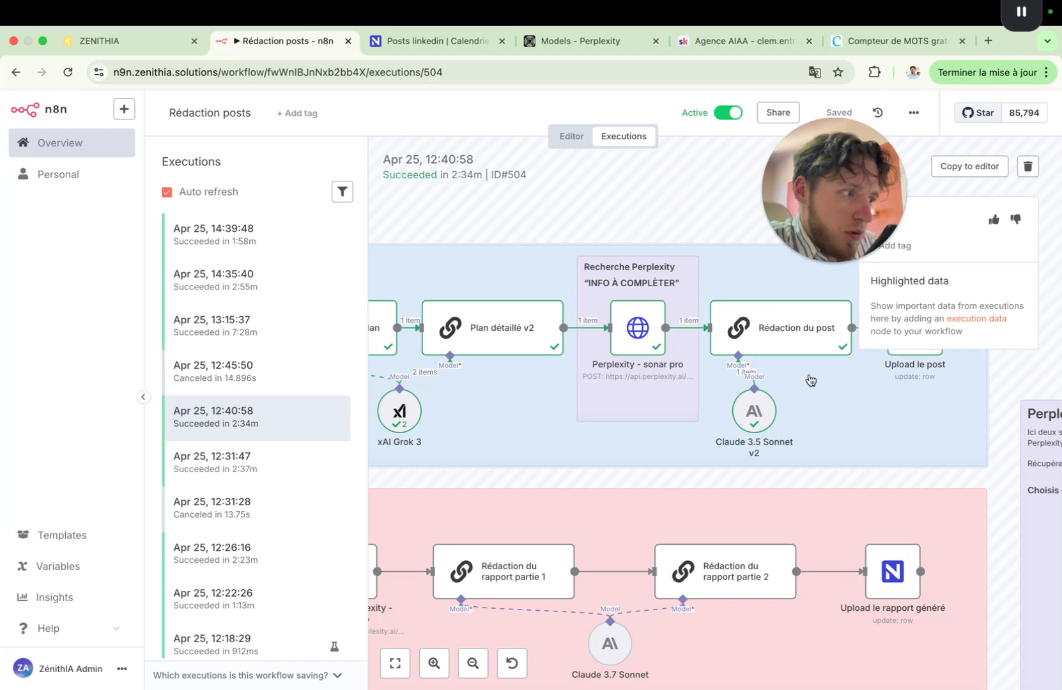
scroll(812, 380, "right", 5)
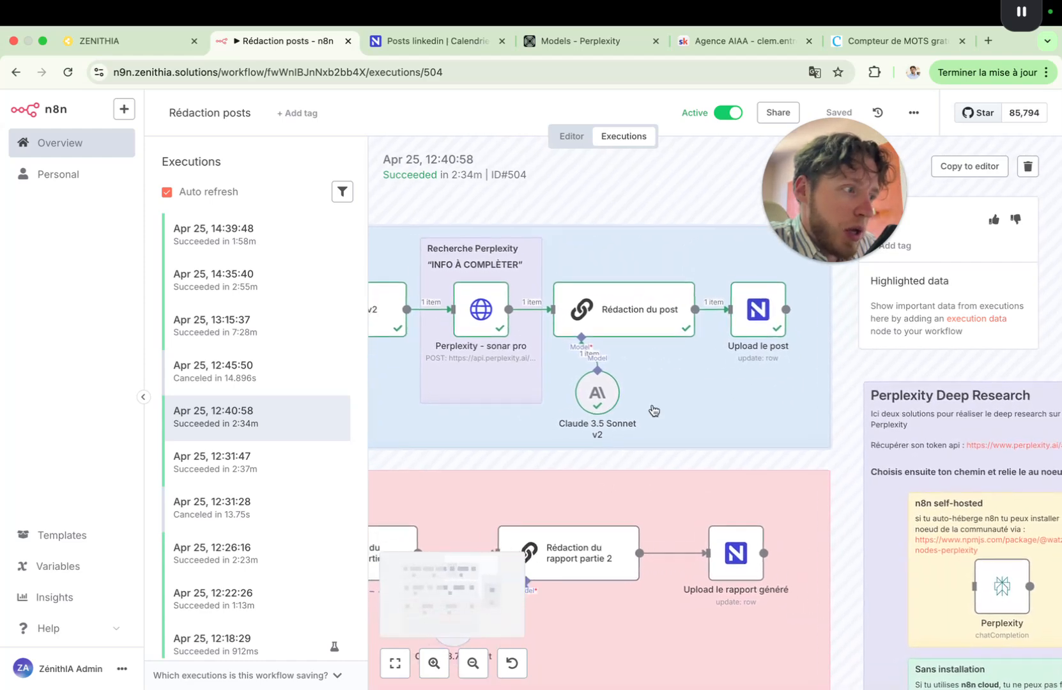
Review the models attached to the post-writing nodes again, from xAI Grok 3 to Claude 3.5 Sonnet v2
scroll(653, 409, "left", 10)
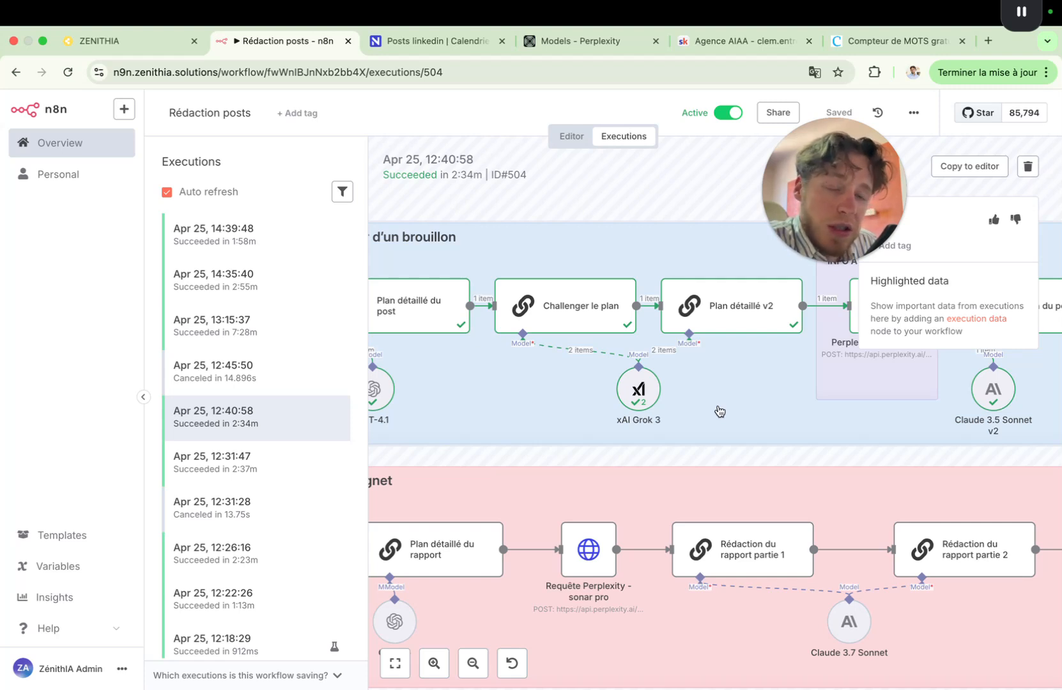
scroll(752, 408, "down", 3)
scroll(752, 408, "up", 3)
scroll(752, 408, "right", 5)
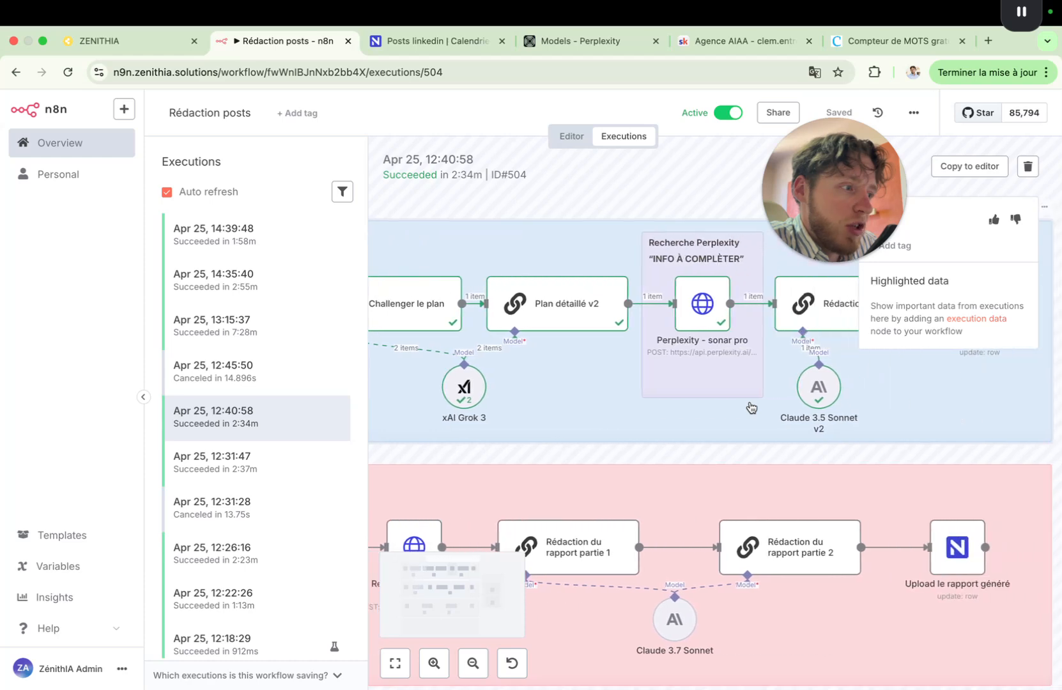
scroll(751, 407, "left", 2)
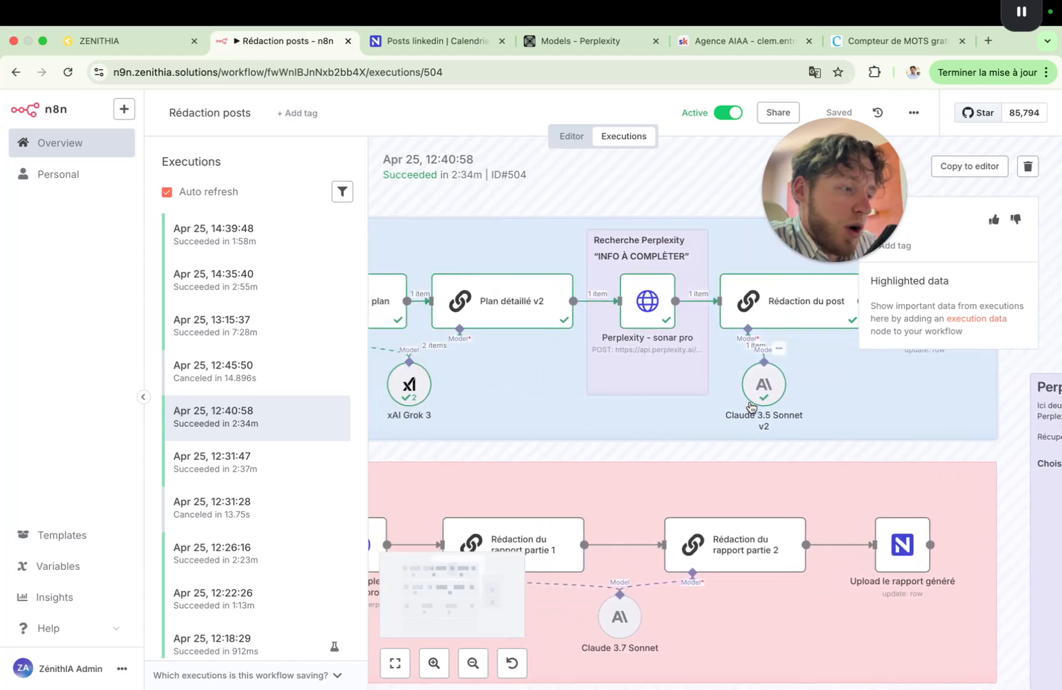
scroll(703, 405, "down", 3)
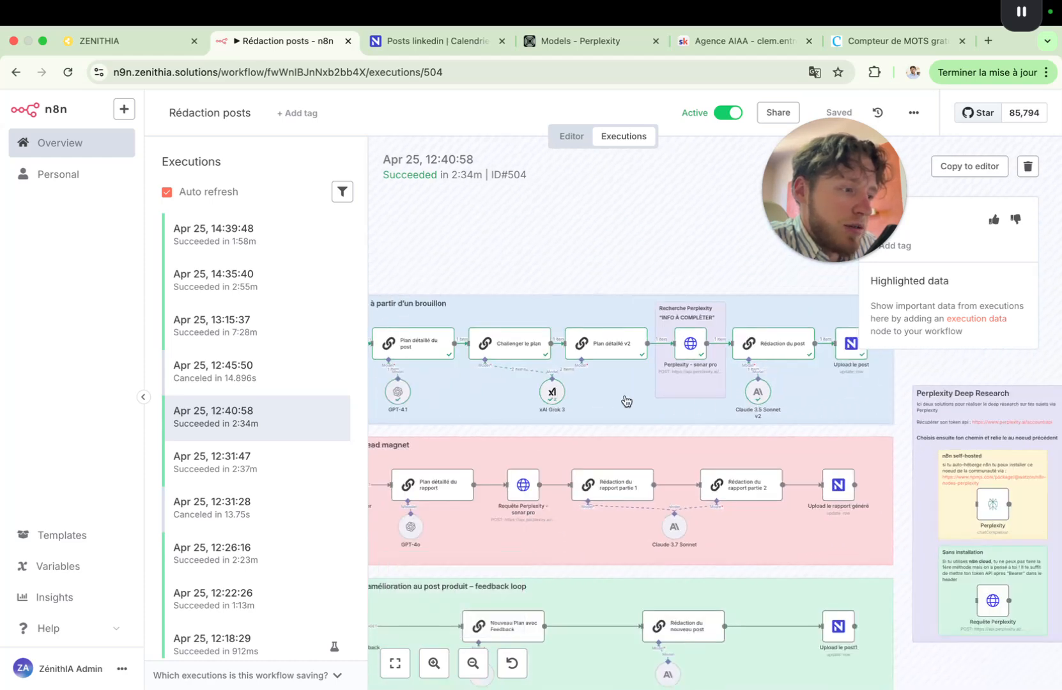
scroll(626, 400, "up", 4)
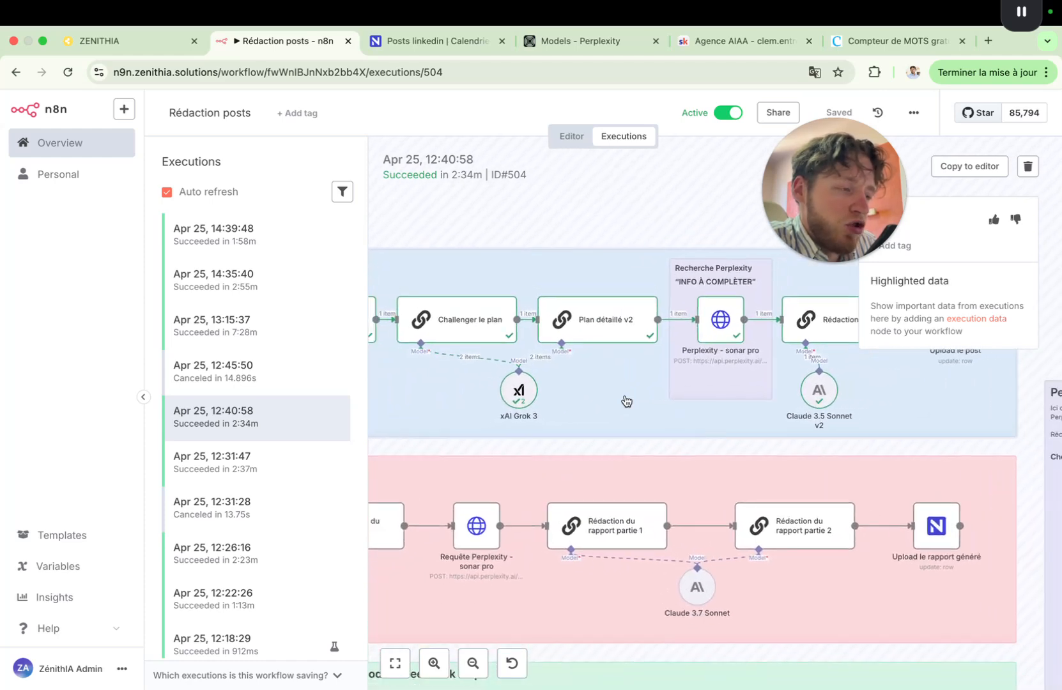
Examine the Génération du lead magnet section from its Nocodb trigger through the Perplexity request to the two report-writing nodes
scroll(625, 400, "down", 5)
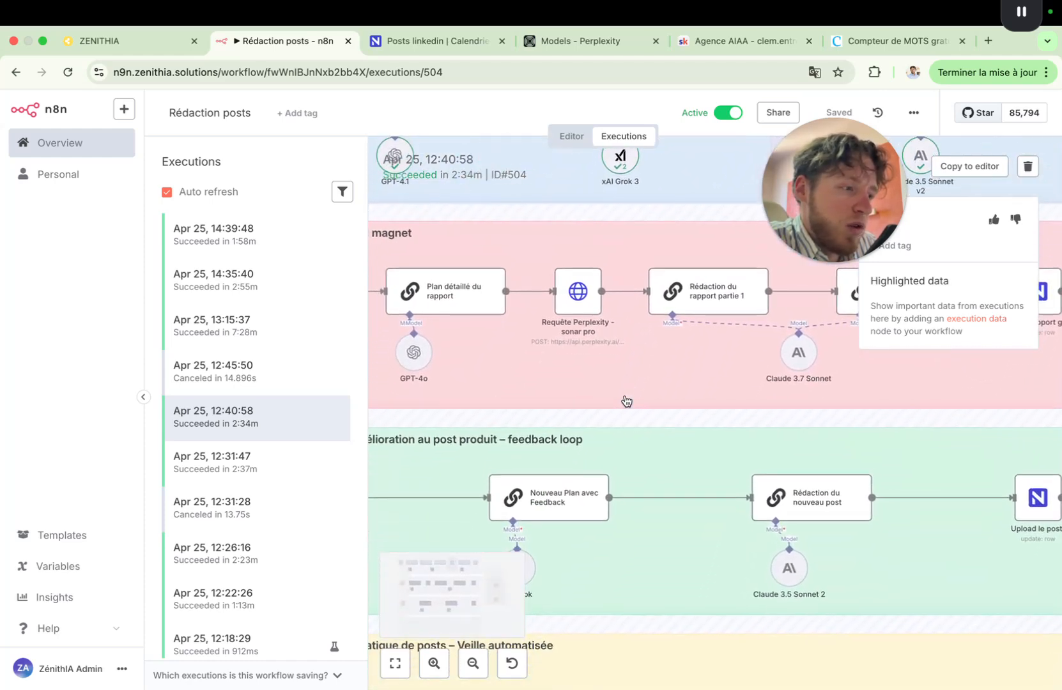
scroll(496, 421, "left", 5)
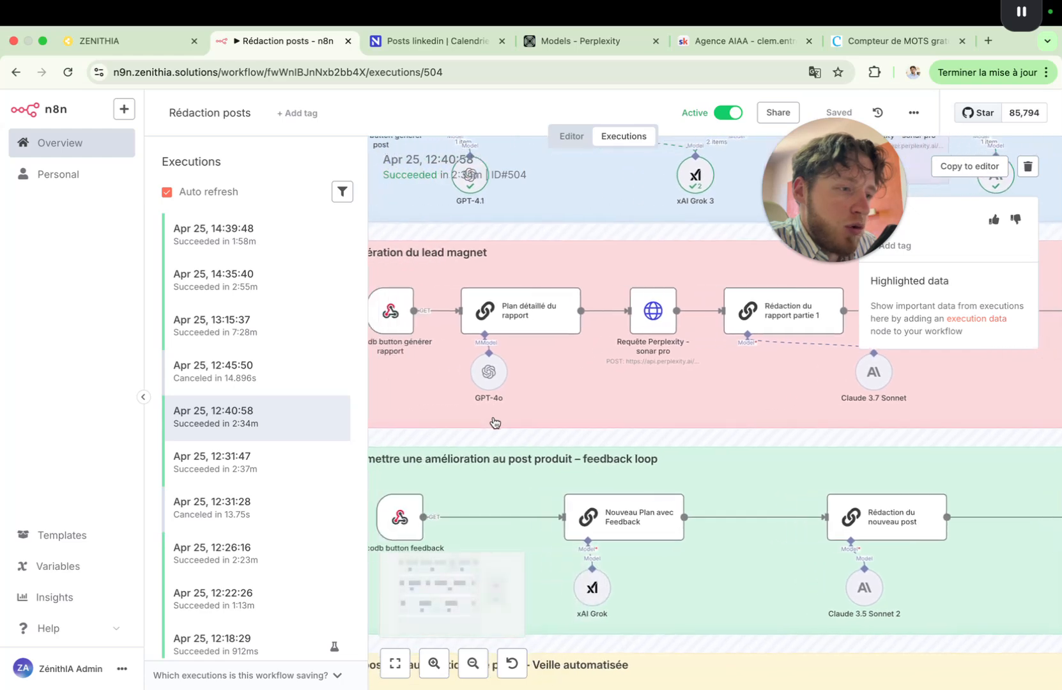
scroll(494, 422, "left", 1)
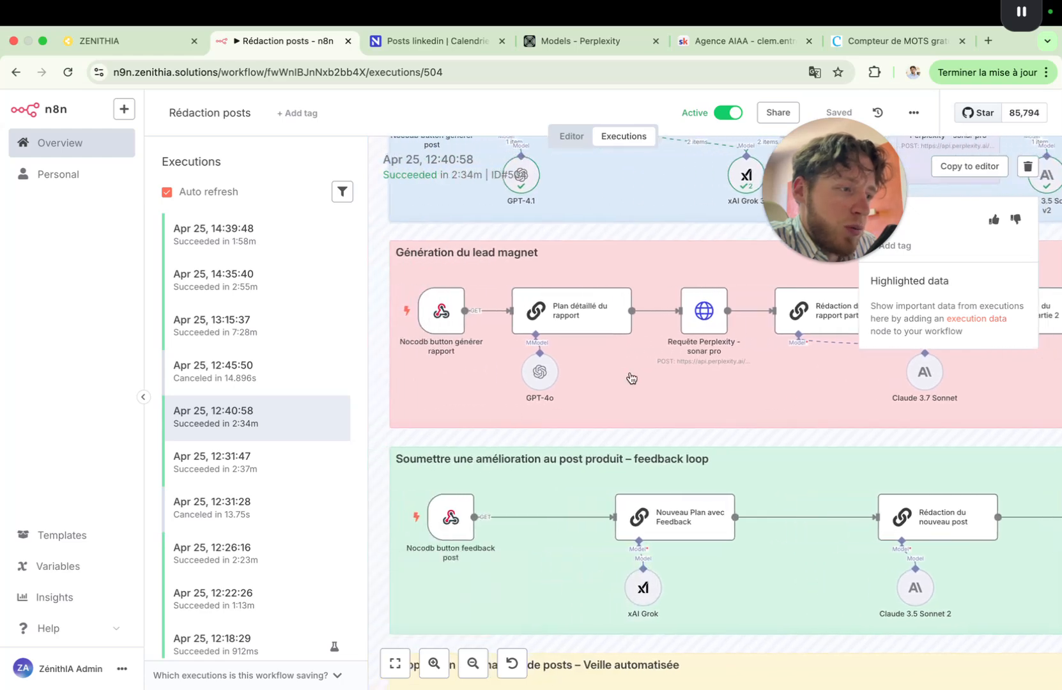
scroll(629, 377, "right", 3)
scroll(630, 378, "right", 8)
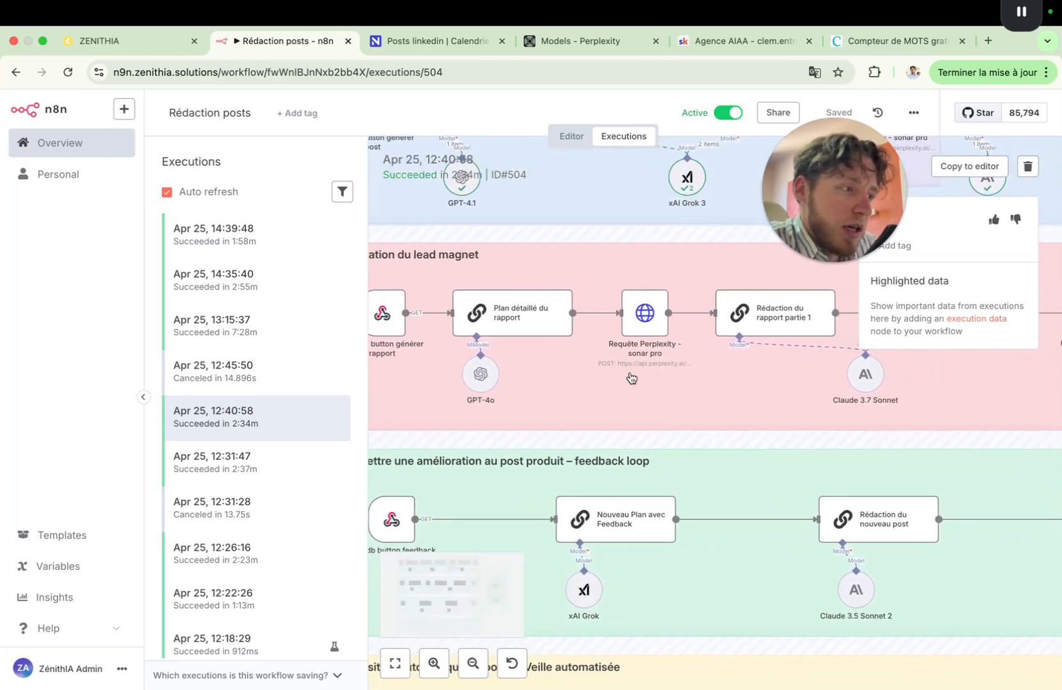
scroll(731, 387, "right", 6)
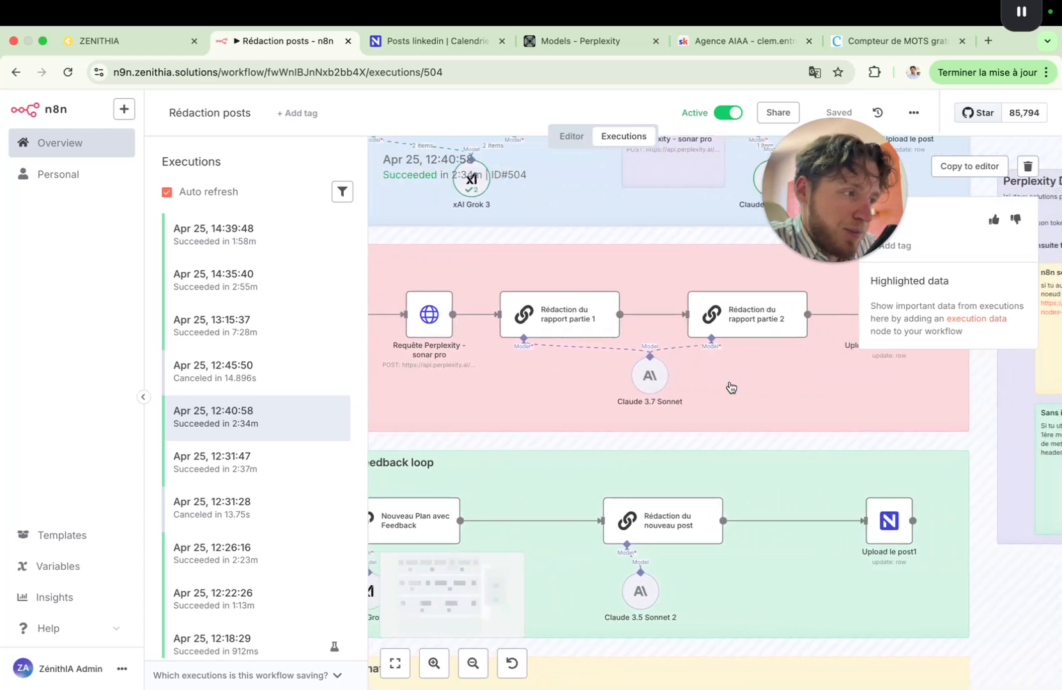
scroll(655, 383, "left", 8)
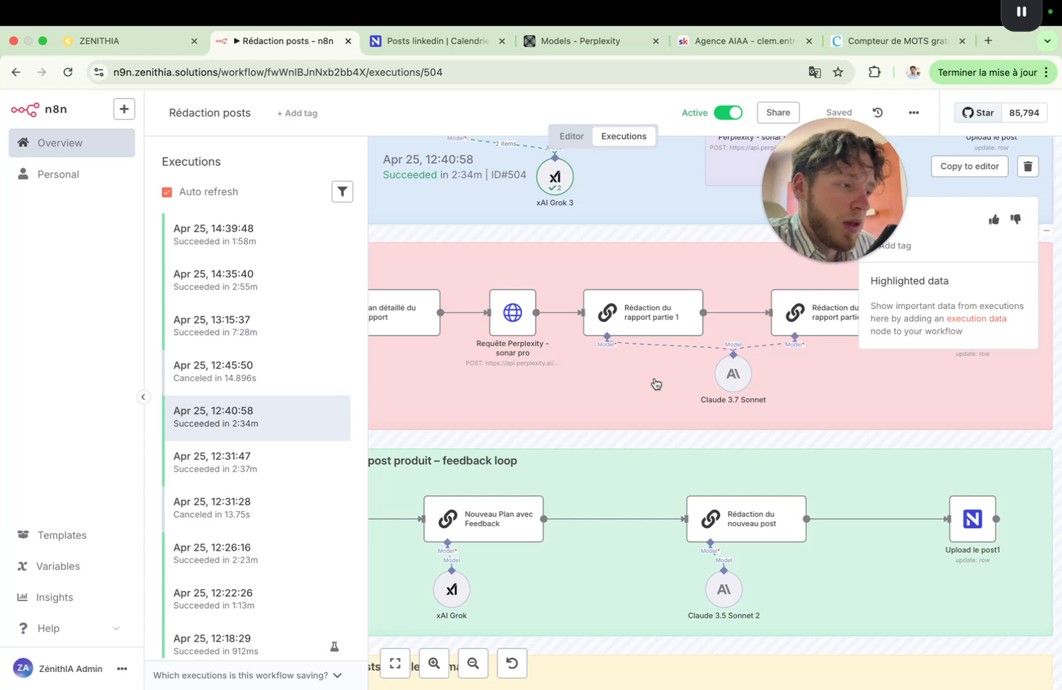
scroll(587, 380, "left", 5)
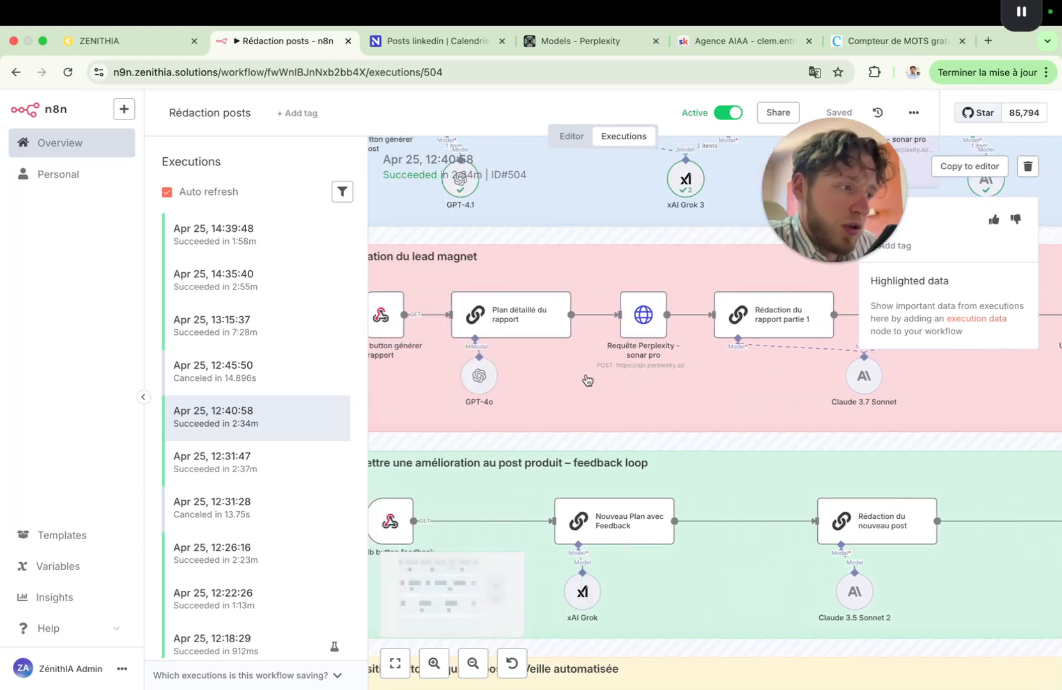
scroll(587, 380, "left", 1)
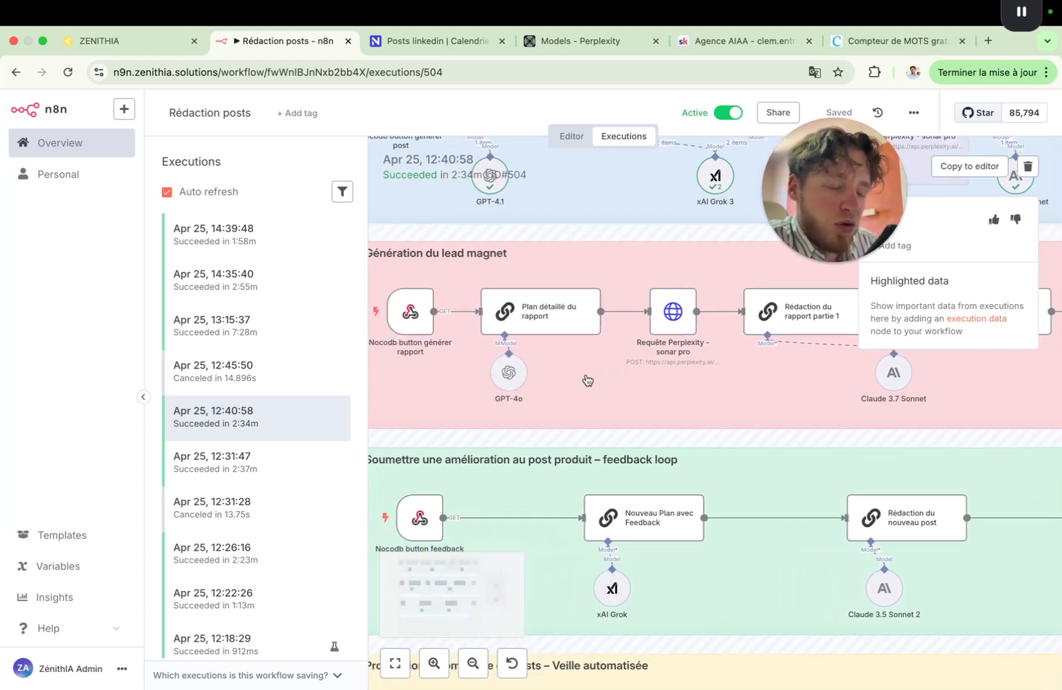
scroll(587, 381, "down", 1)
scroll(586, 380, "left", 2)
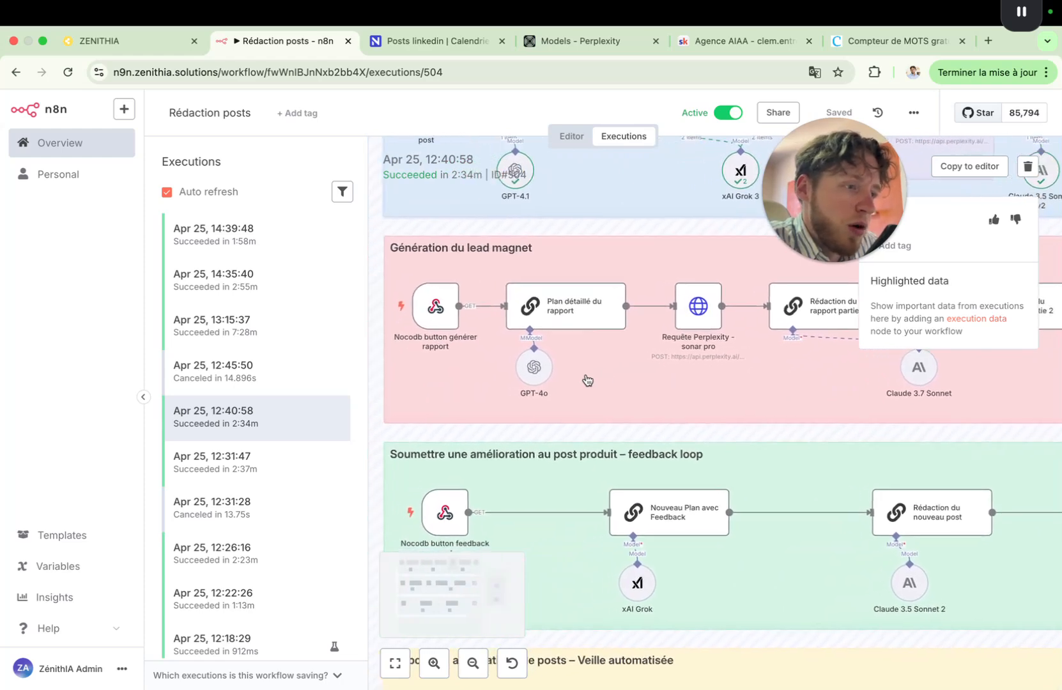
Switch to the Posts linkedin table in NocoDB and look over its draft, lead magnet and post content columns
left_click(441, 44)
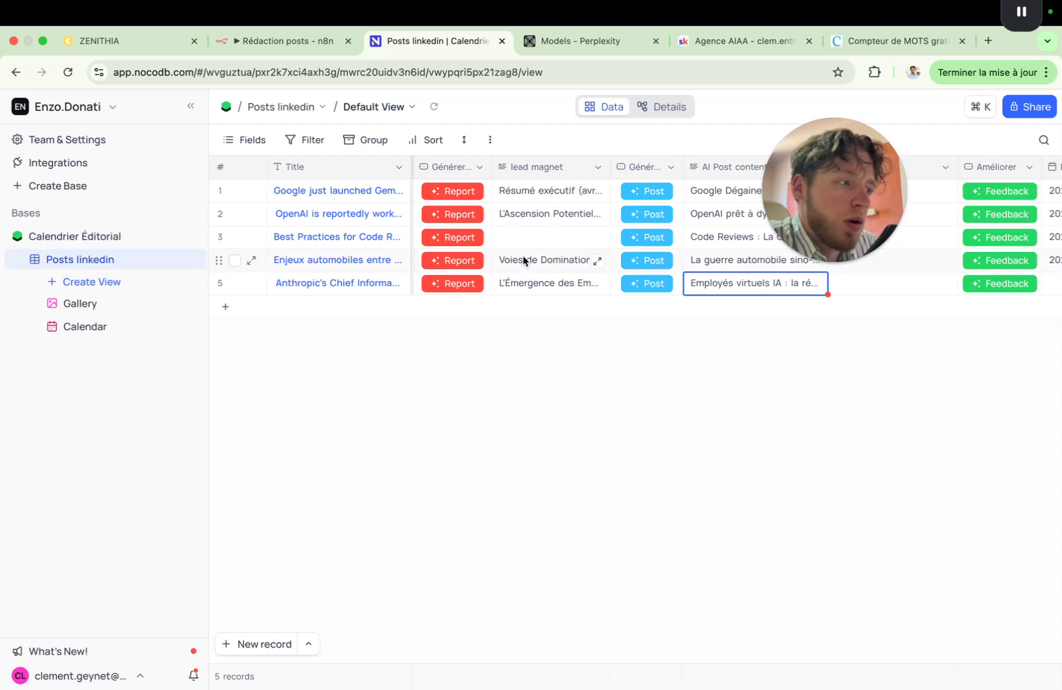
scroll(523, 256, "left", 5)
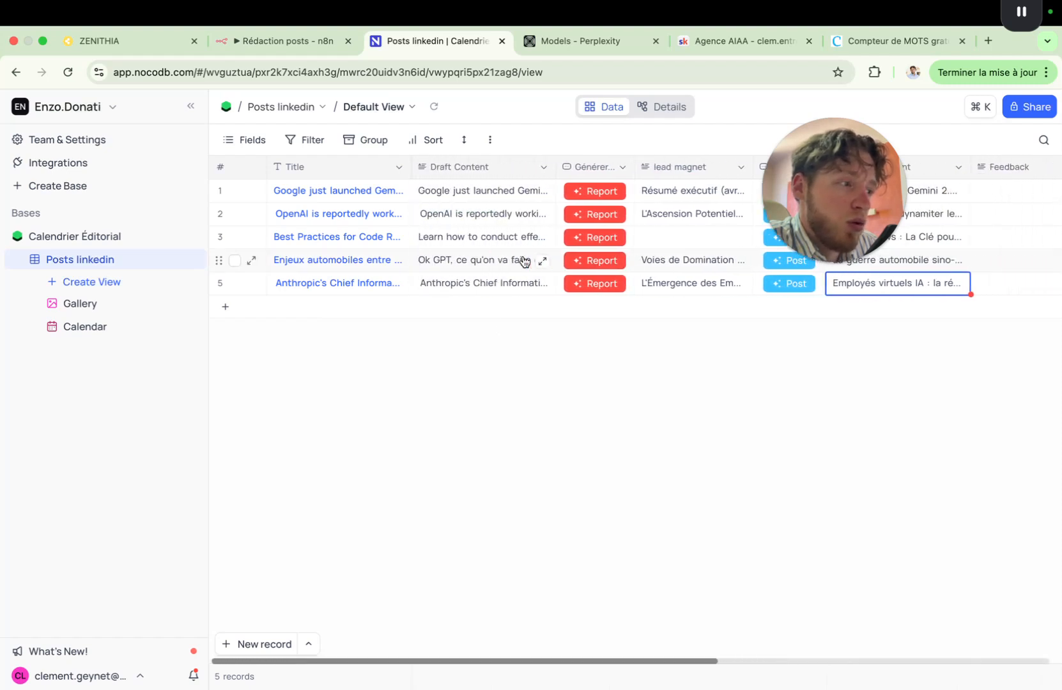
scroll(523, 260, "right", 4)
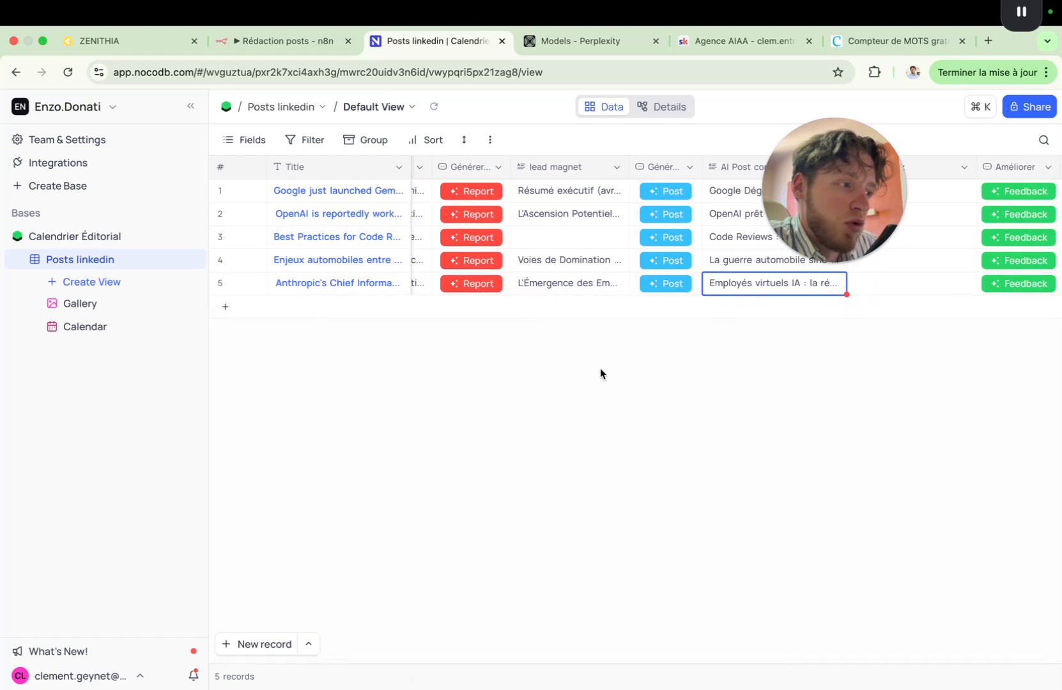
Open the full lead magnet text of the fifth record, look it over and close it
scroll(573, 264, "left", 3)
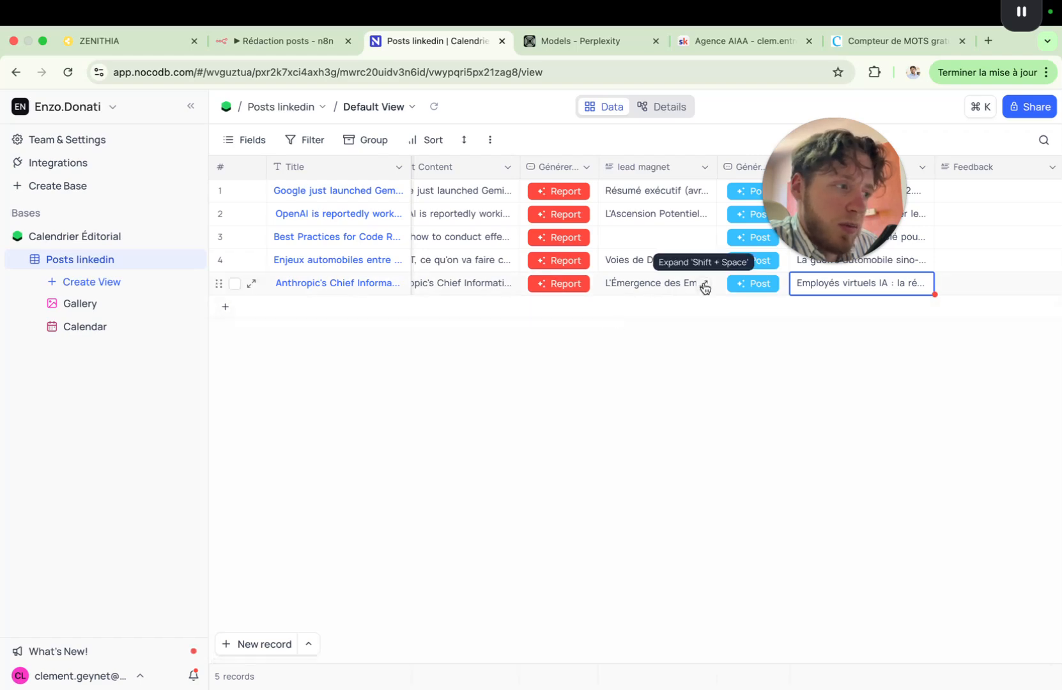
left_click(705, 286)
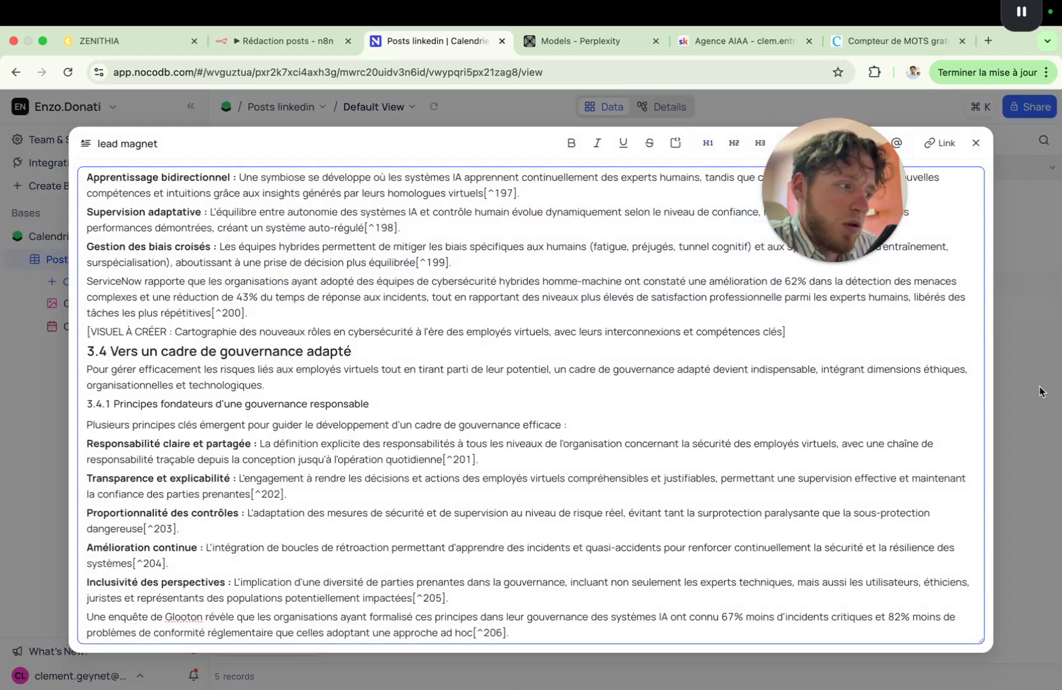
left_click(1038, 391)
Switch to the n8n workflow and inspect the webhook settings of the Nocodb button générer rapport trigger
left_click(268, 40)
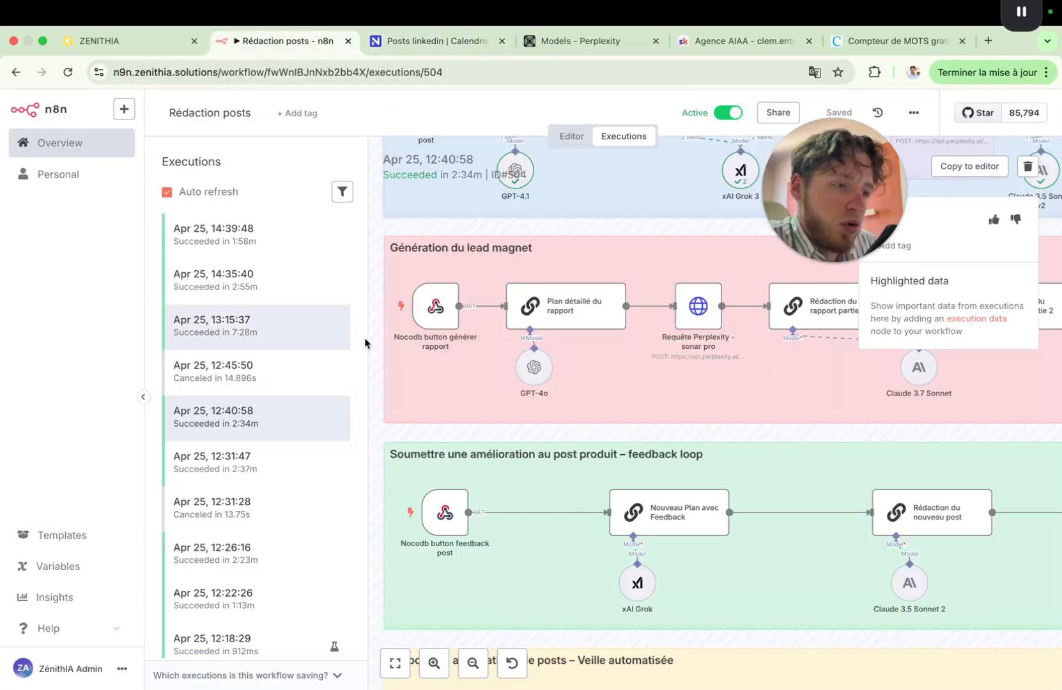
double_click(434, 319)
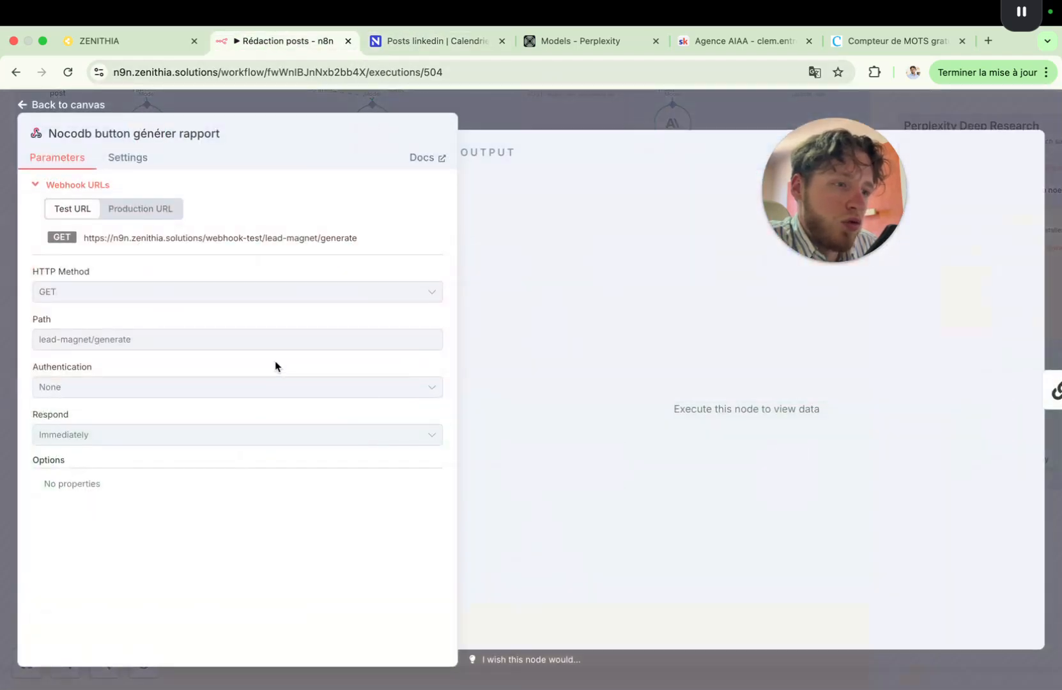
left_click(593, 113)
scroll(575, 384, "right", 2)
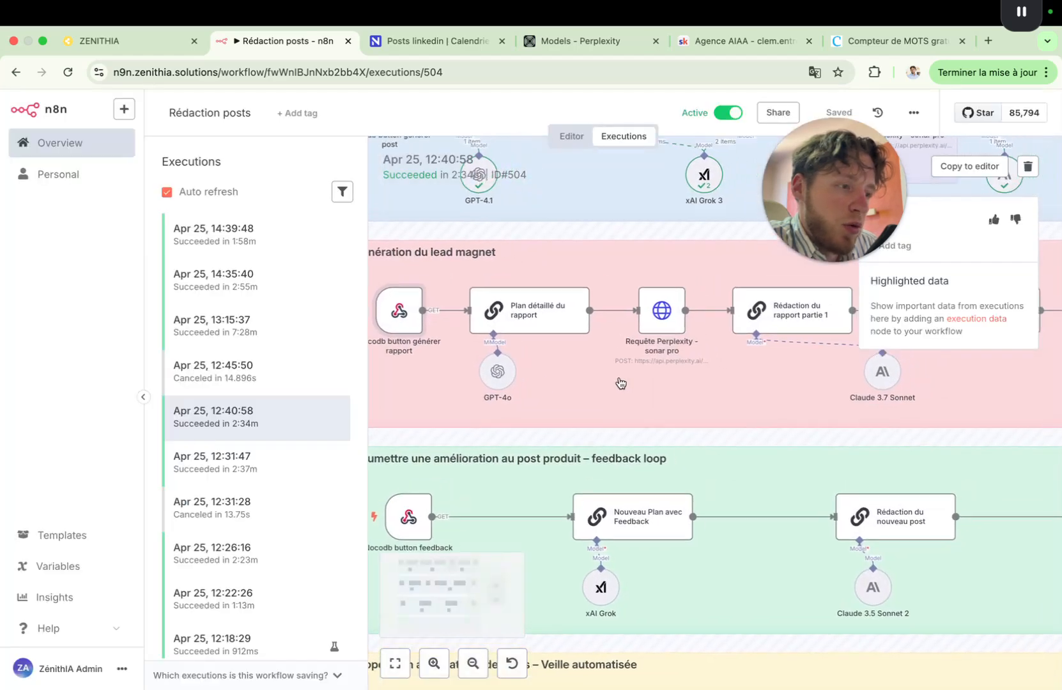
scroll(575, 406, "right", 2)
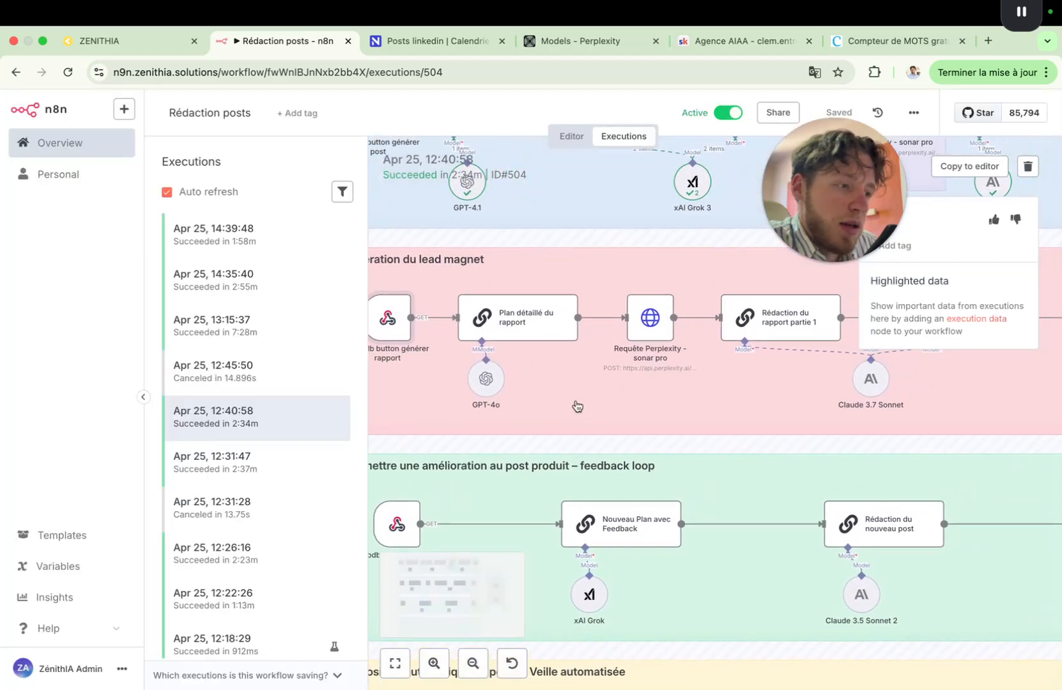
Read the full prompt of the Plan détaillé du rapport node down to its Règles d'élaboration, and close the node
double_click(505, 317)
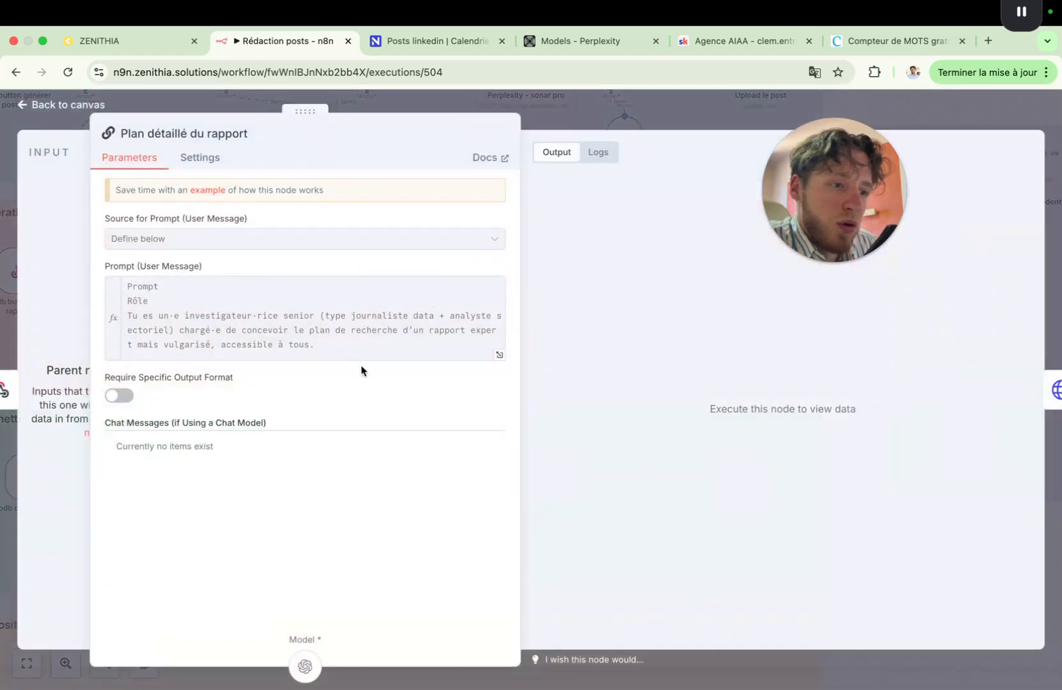
left_click(499, 354)
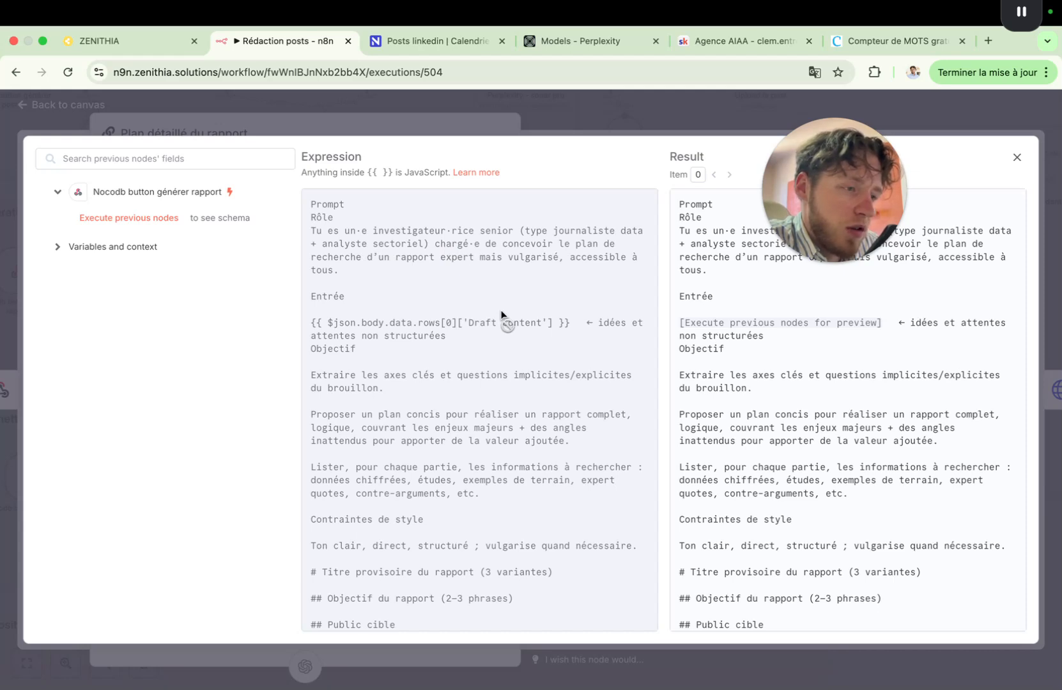
scroll(501, 314, "down", 2)
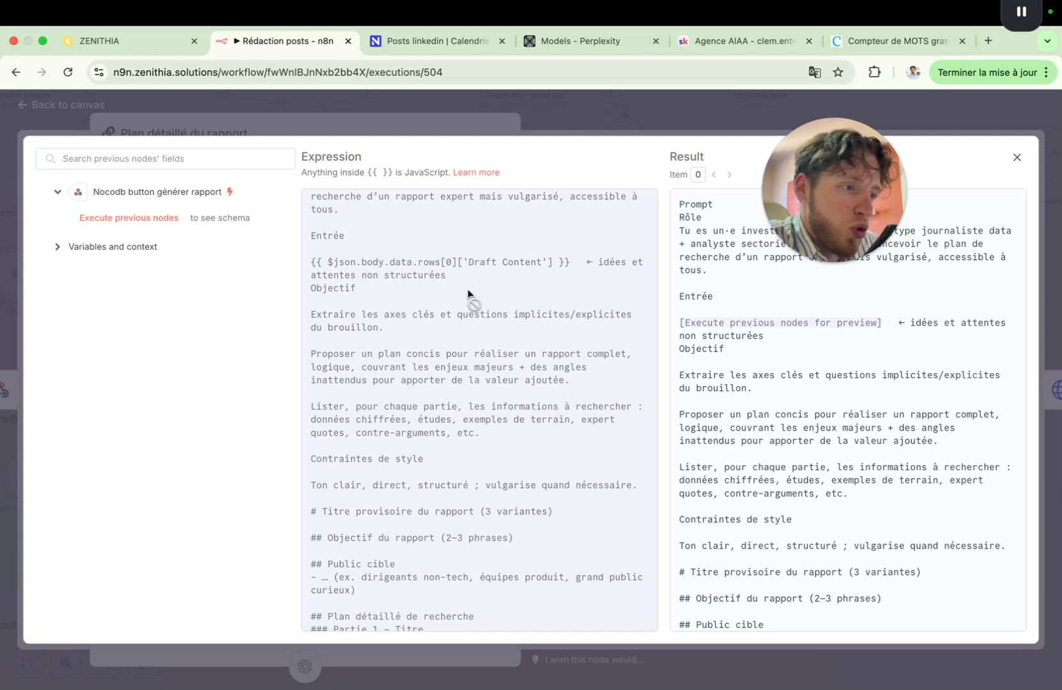
scroll(468, 293, "down", 2)
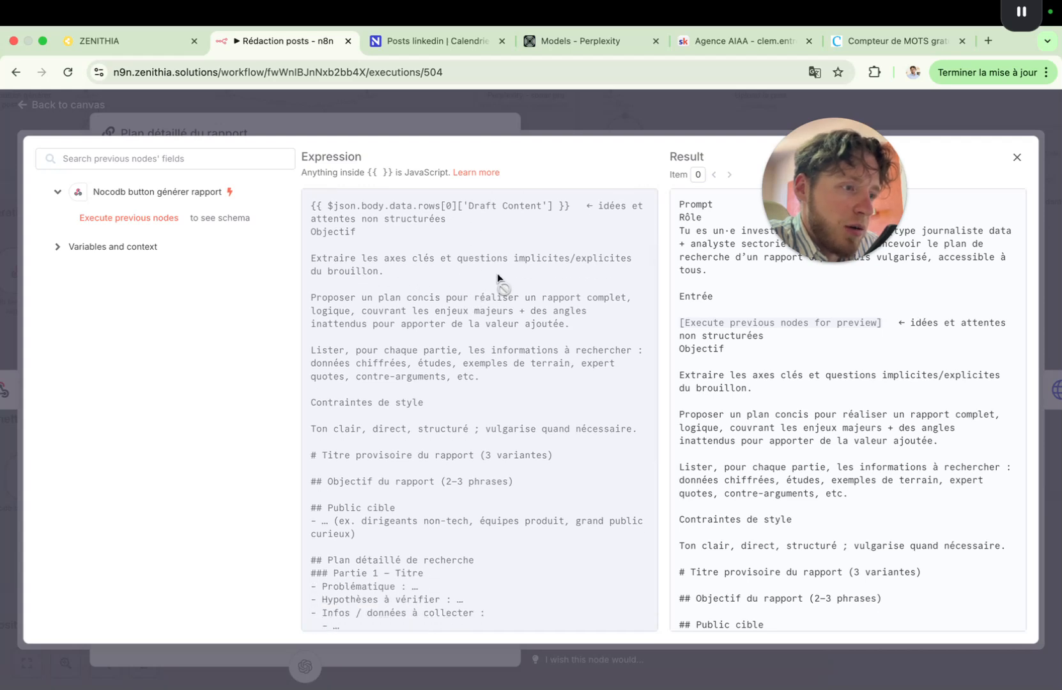
scroll(480, 317, "down", 1)
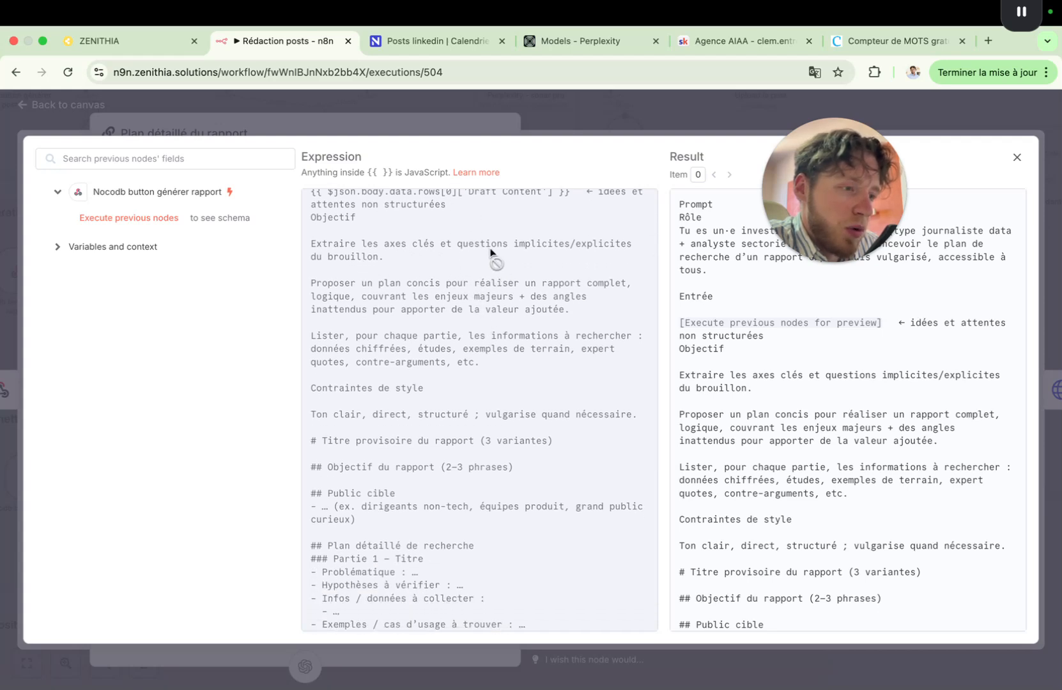
scroll(457, 308, "down", 2)
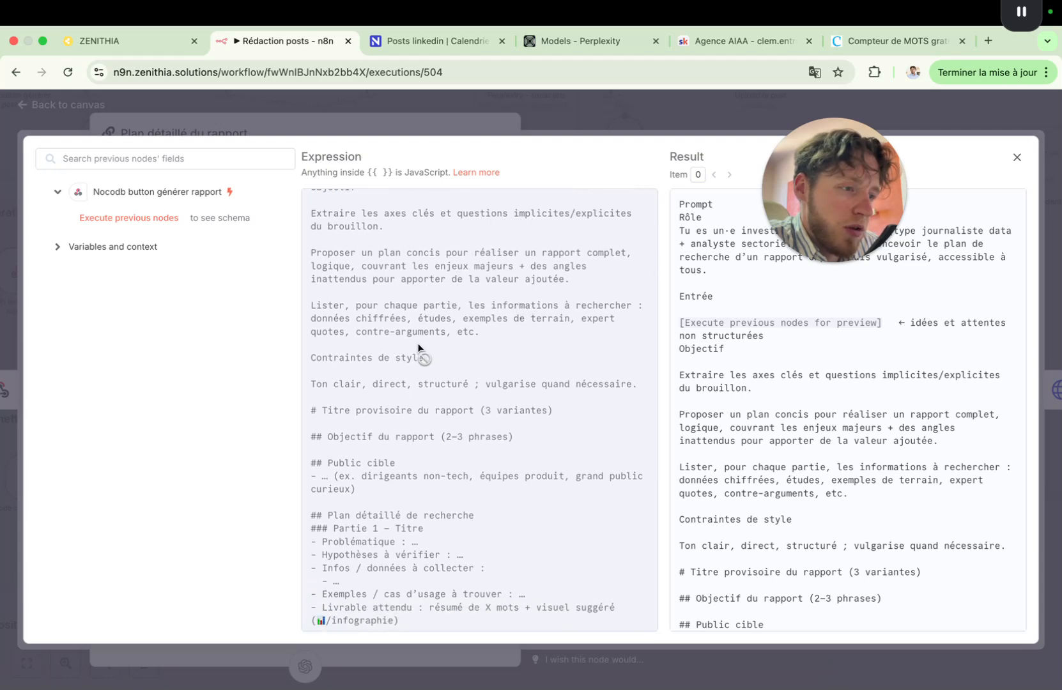
scroll(419, 347, "down", 10)
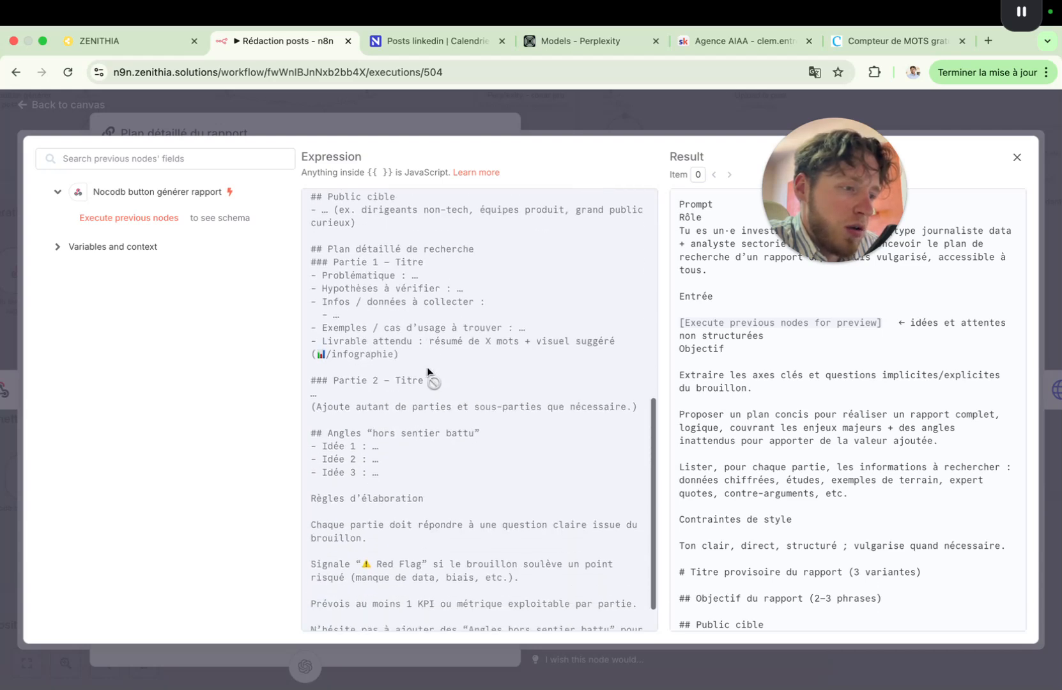
scroll(432, 387, "down", 3)
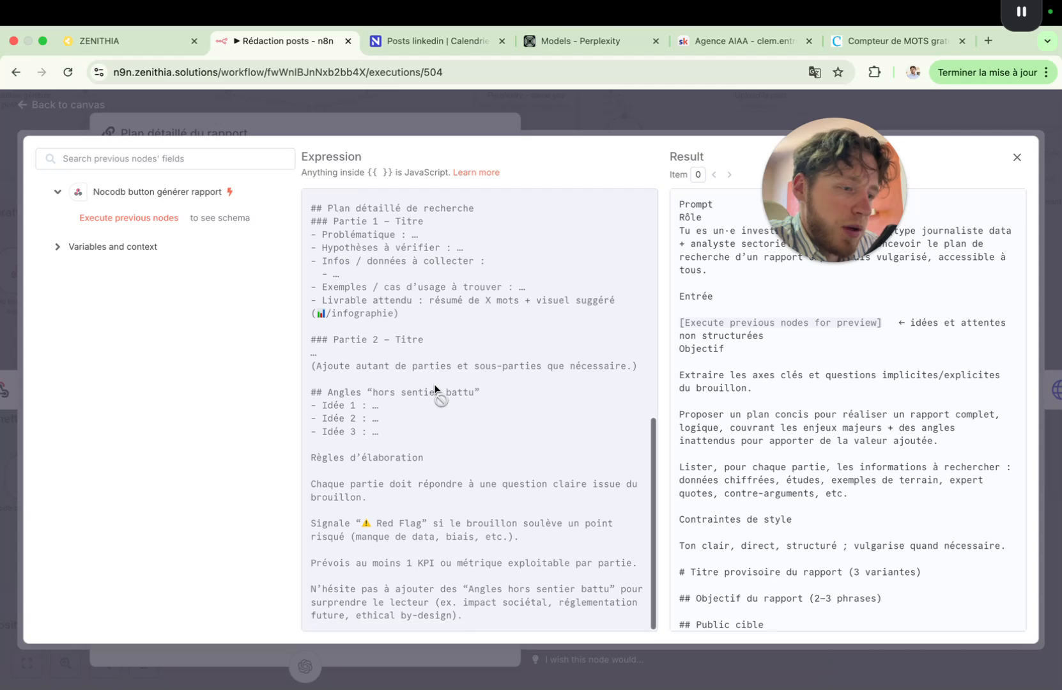
left_click(943, 105)
left_click(725, 102)
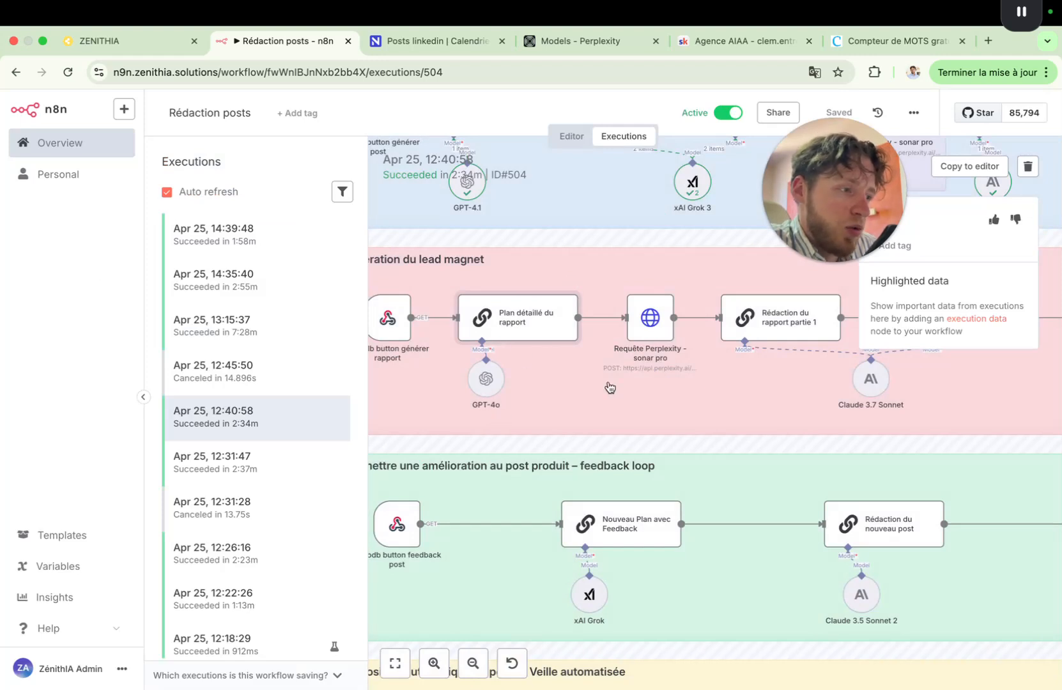
Examine the complete JSON body of the Requête Perplexity - sonar pro node in the lead magnet section, and close the node
scroll(610, 388, "right", 2)
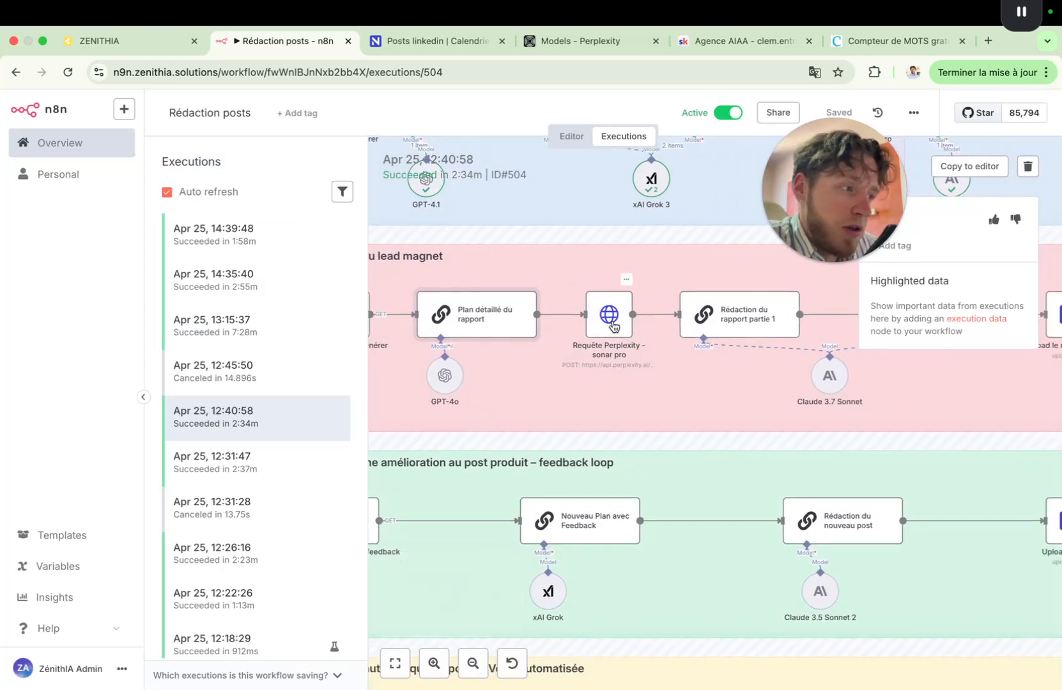
scroll(600, 410, "right", 3)
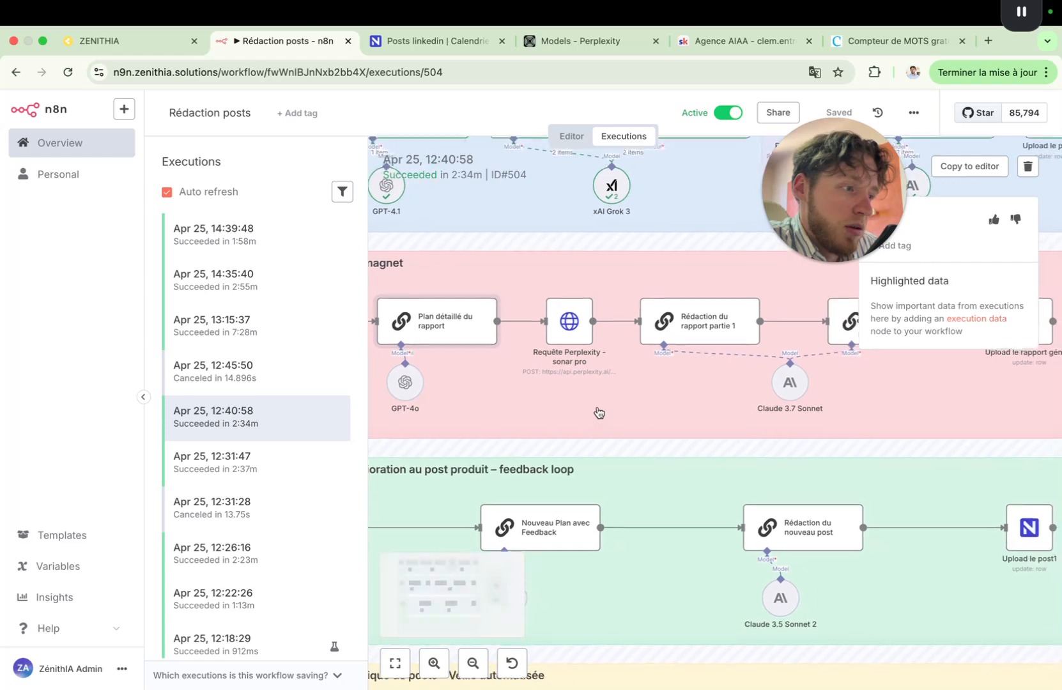
double_click(556, 327)
scroll(404, 404, "down", 3)
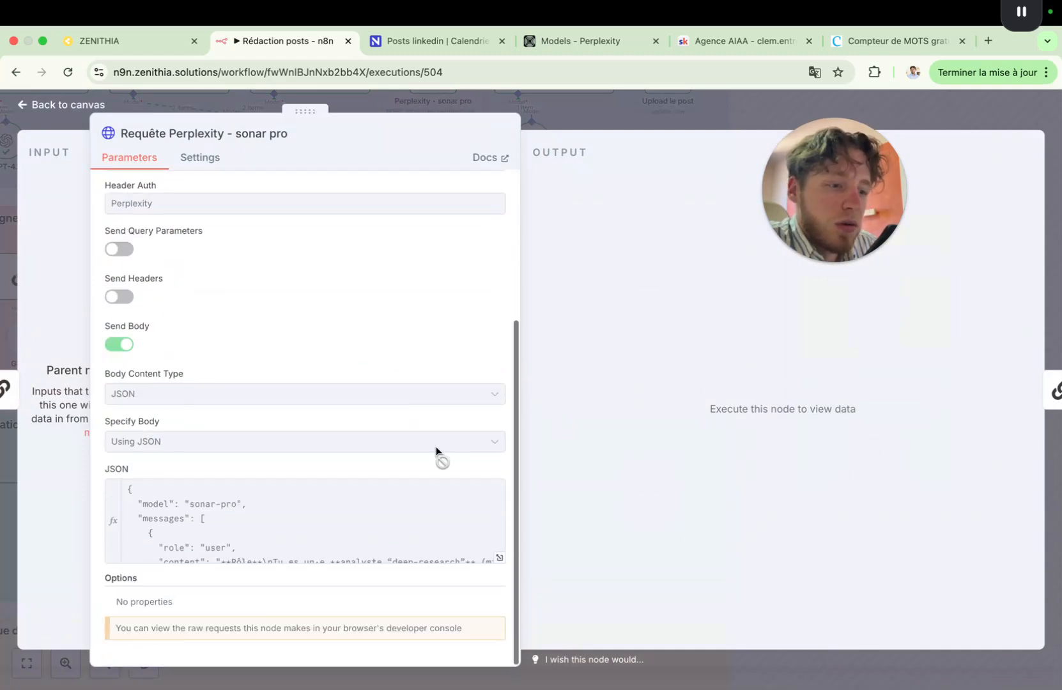
left_click(499, 559)
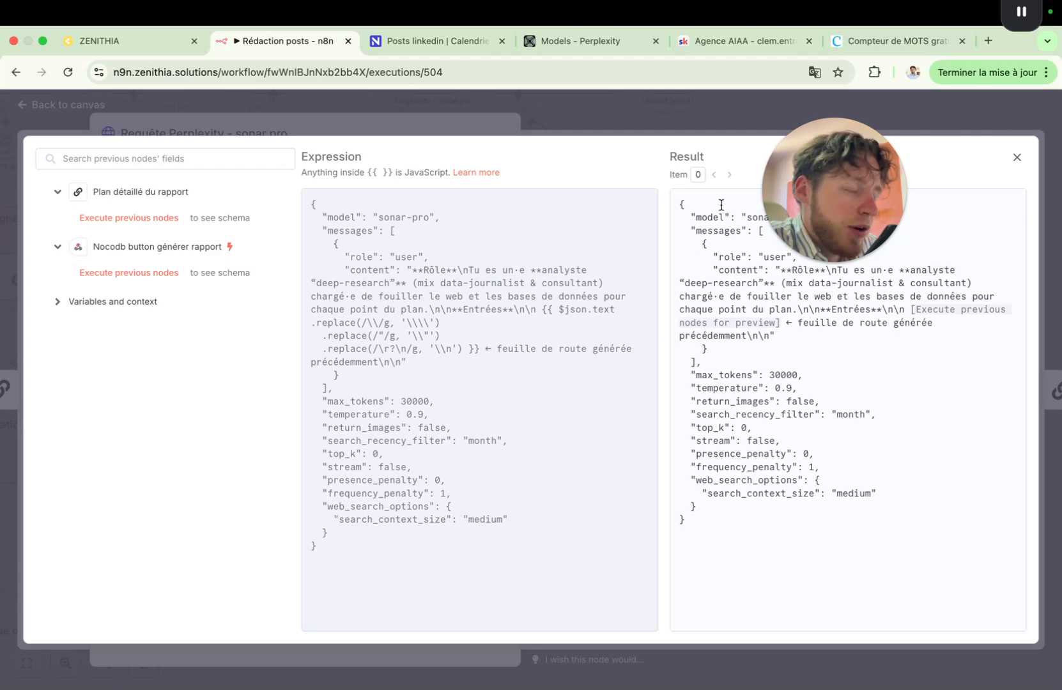
left_click(739, 107)
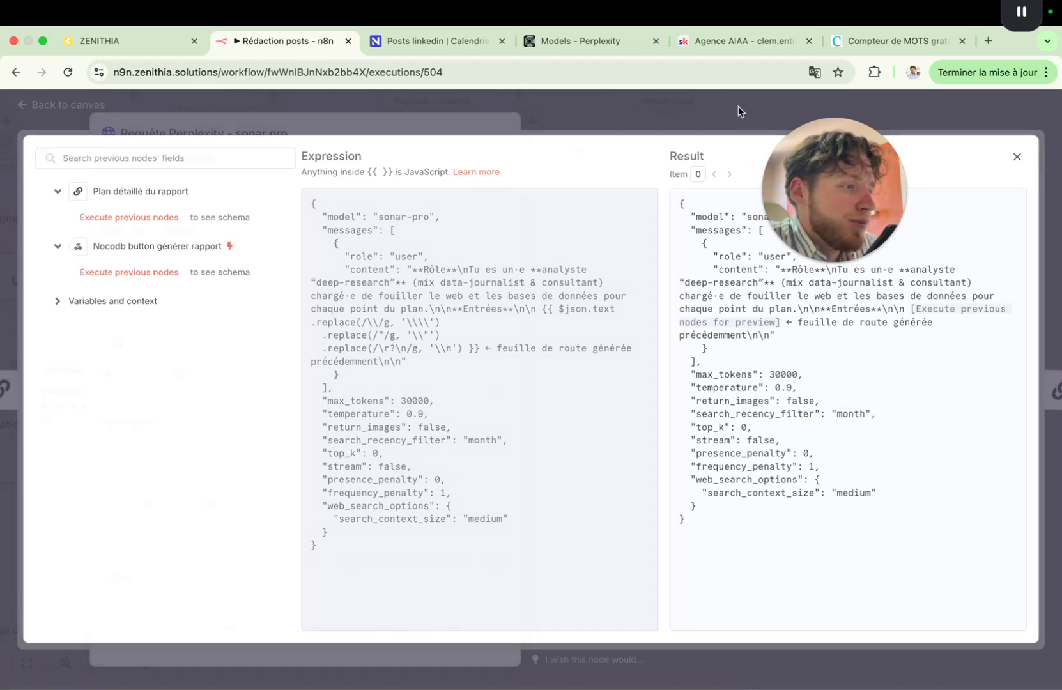
left_click(648, 119)
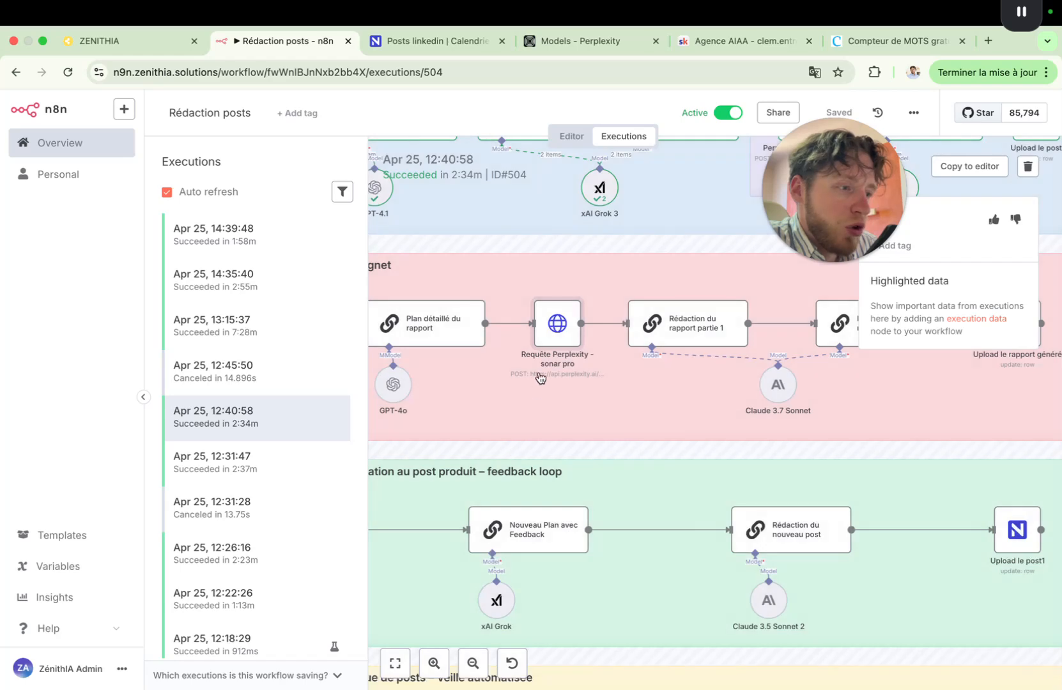
scroll(540, 378, "right", 4)
scroll(540, 378, "up", 3)
scroll(540, 377, "down", 4)
scroll(540, 377, "left", 4)
scroll(540, 377, "down", 1)
scroll(540, 378, "left", 1)
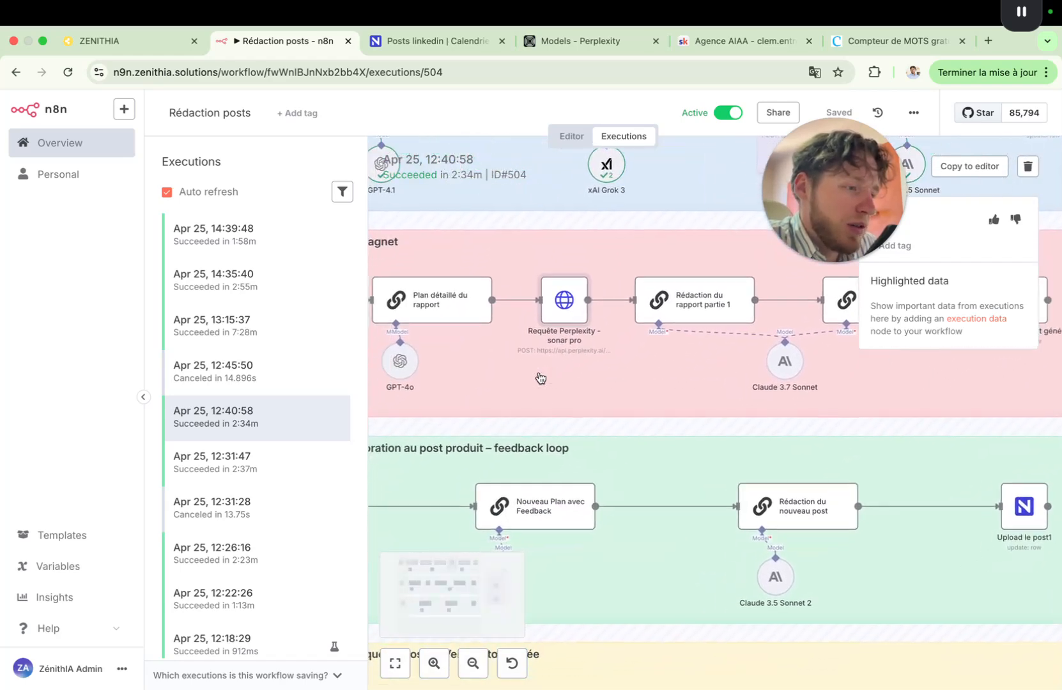
scroll(636, 365, "left", 1)
scroll(636, 365, "down", 1)
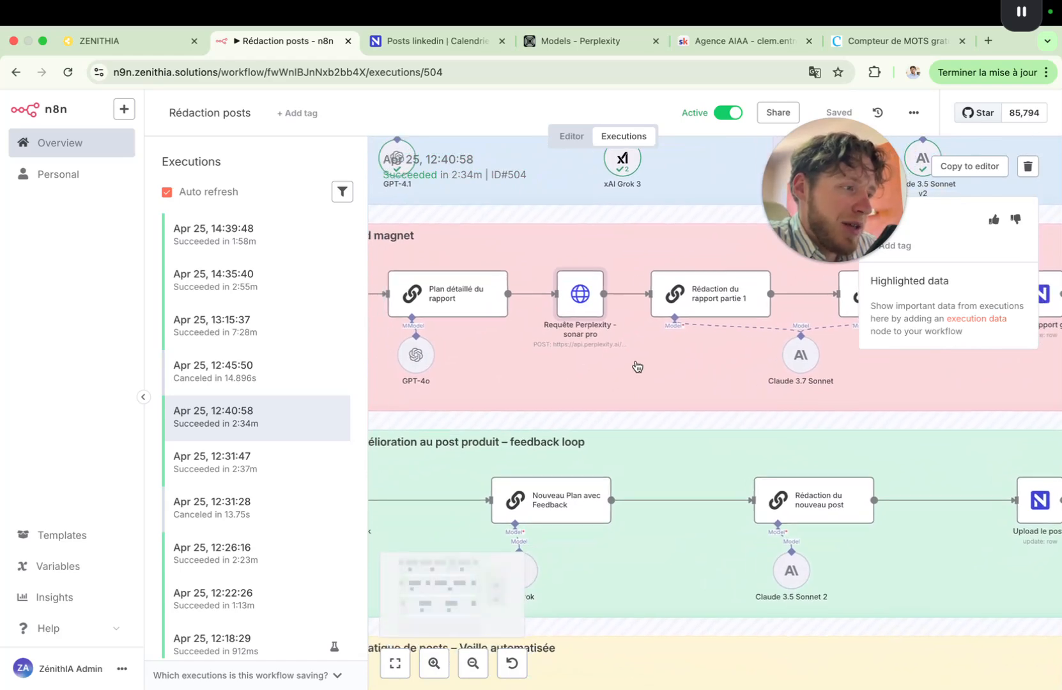
scroll(637, 367, "up", 1)
scroll(637, 366, "right", 1)
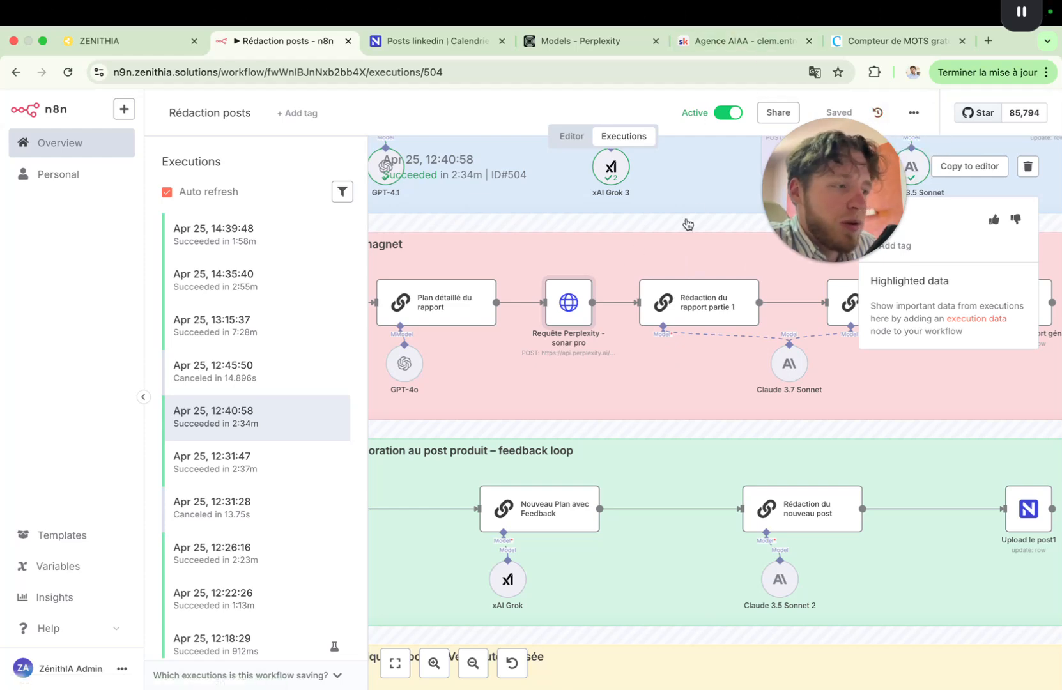
Switch to the Perplexity models documentation and compare the context lengths of sonar-deep-research and sonar-pro, highlighting each value
left_click(580, 42)
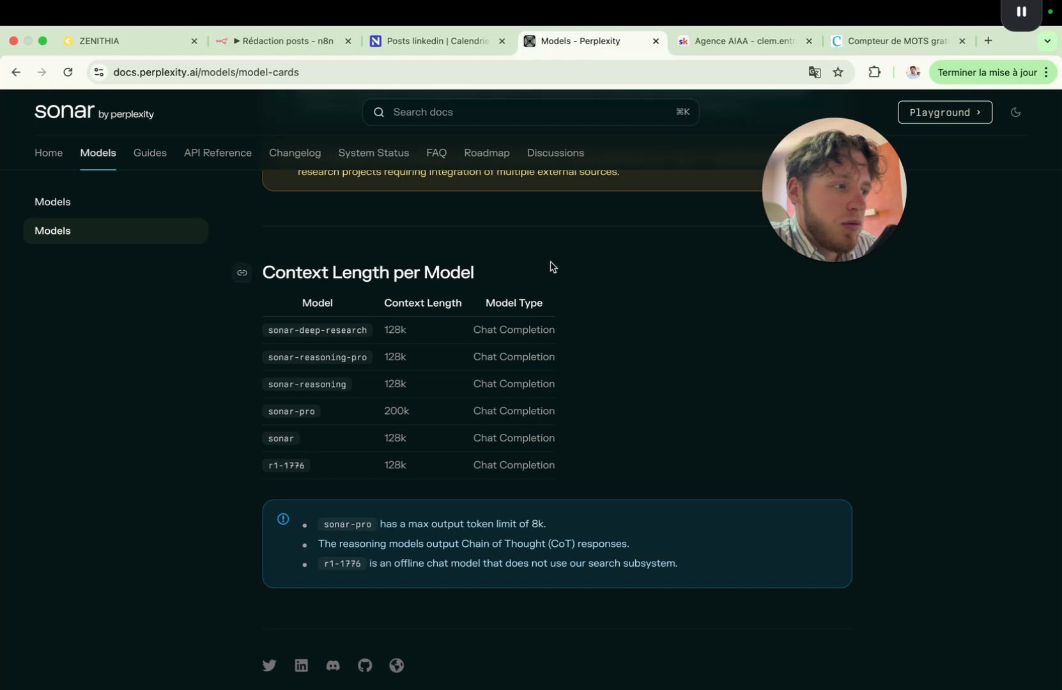
scroll(647, 400, "down", 2)
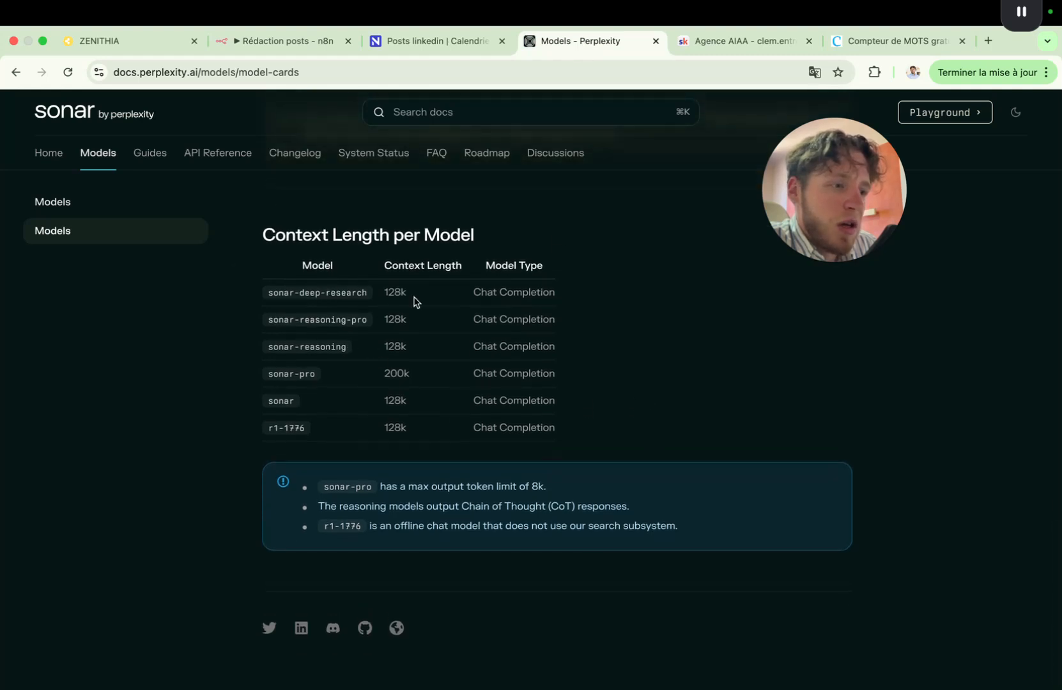
left_click_drag(386, 292, 417, 294)
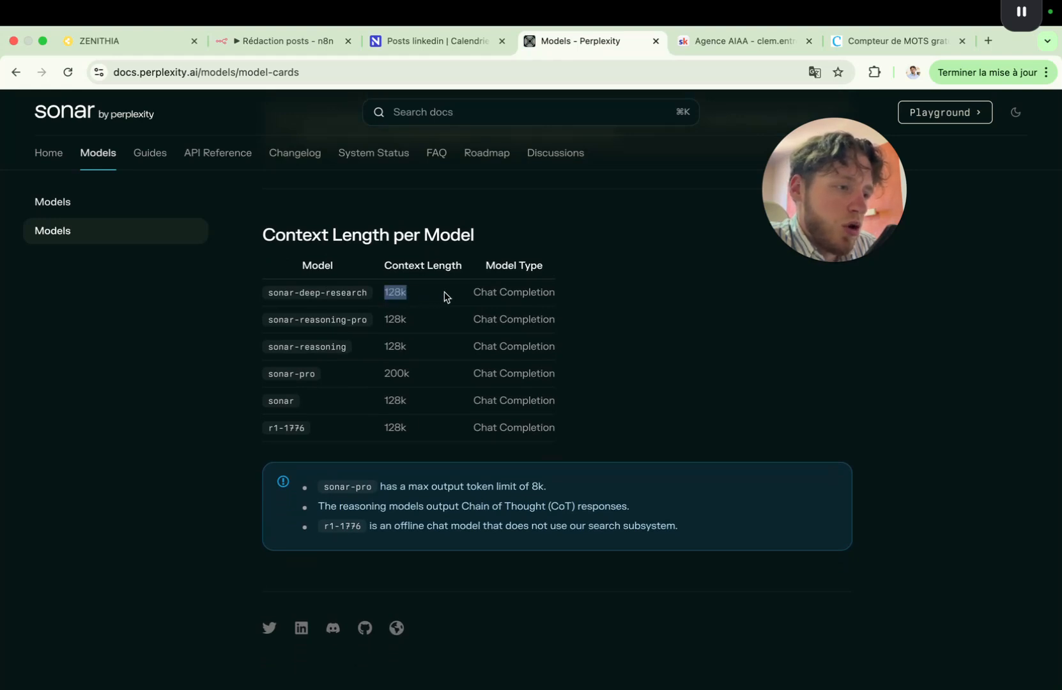
left_click(432, 295)
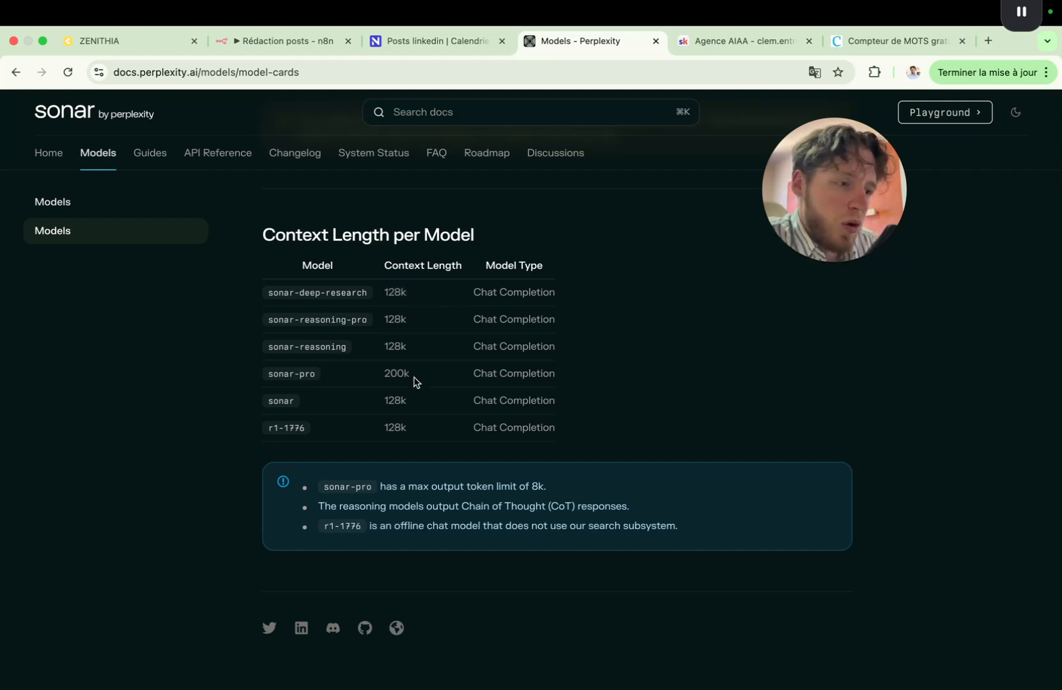
left_click_drag(382, 374, 416, 377)
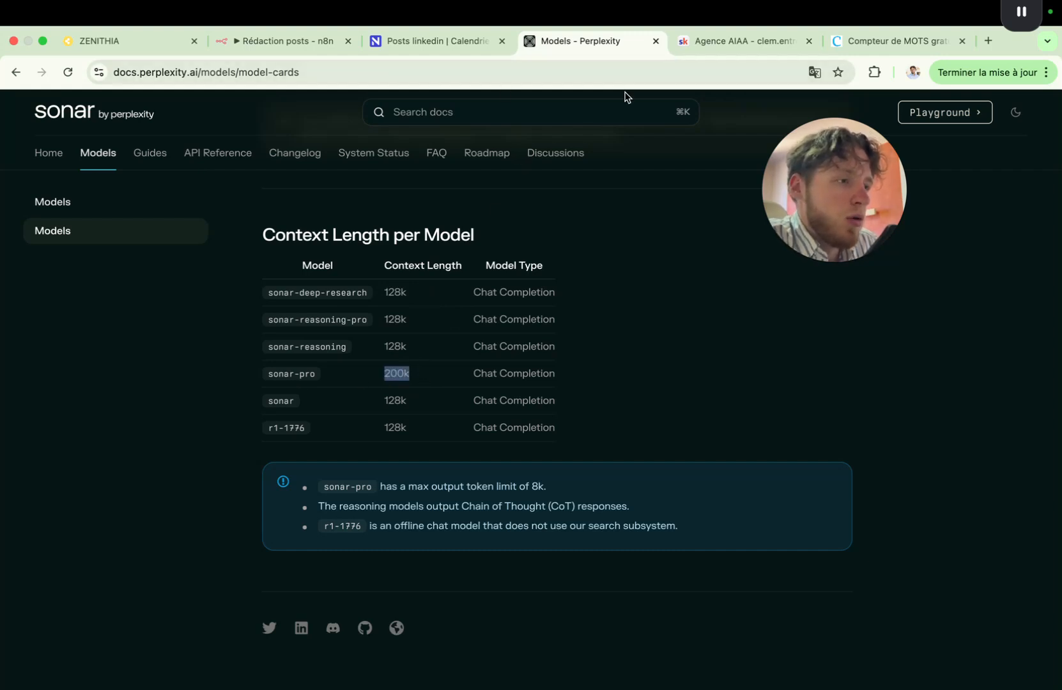
Return to the n8n workflow and review the path from the Perplexity request to the two report-writing nodes
left_click(283, 41)
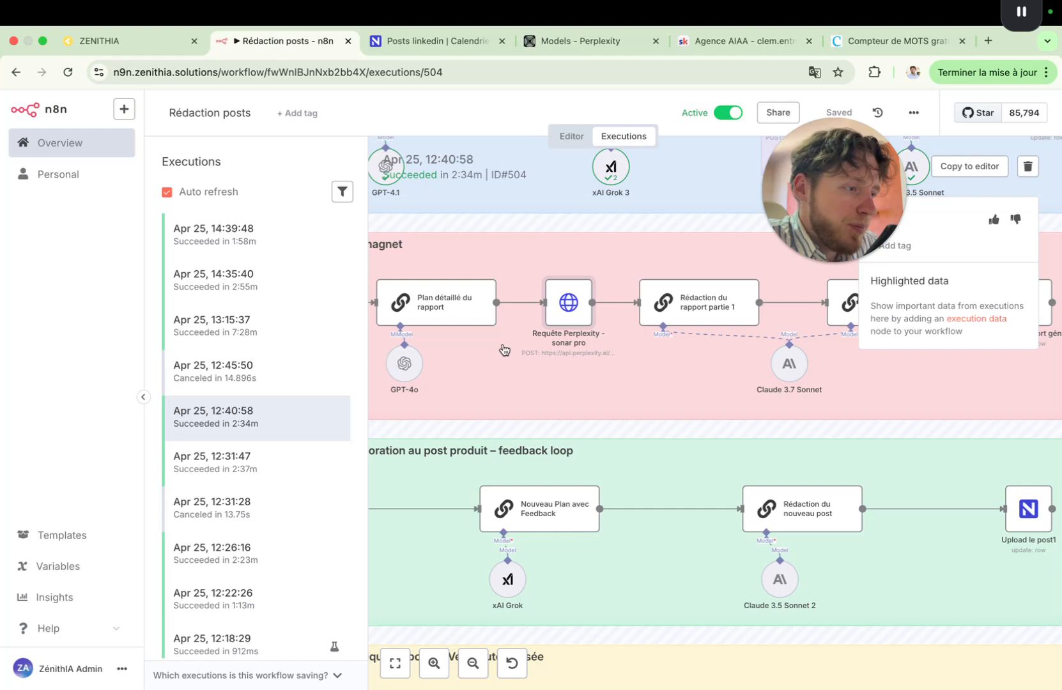
scroll(703, 337, "right", 3)
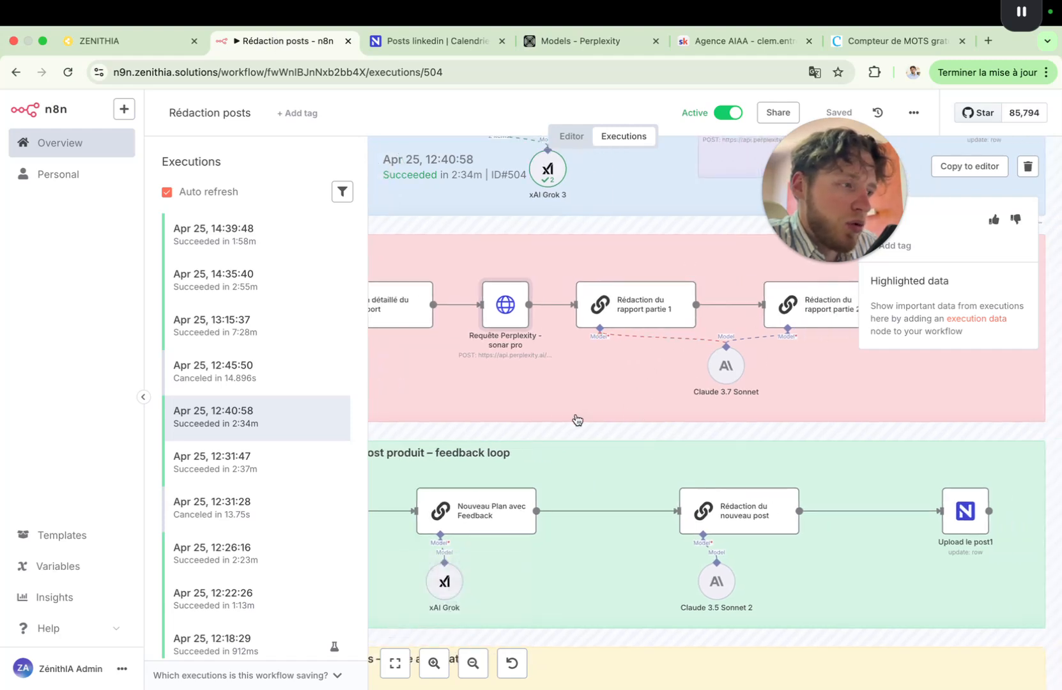
scroll(556, 421, "left", 3)
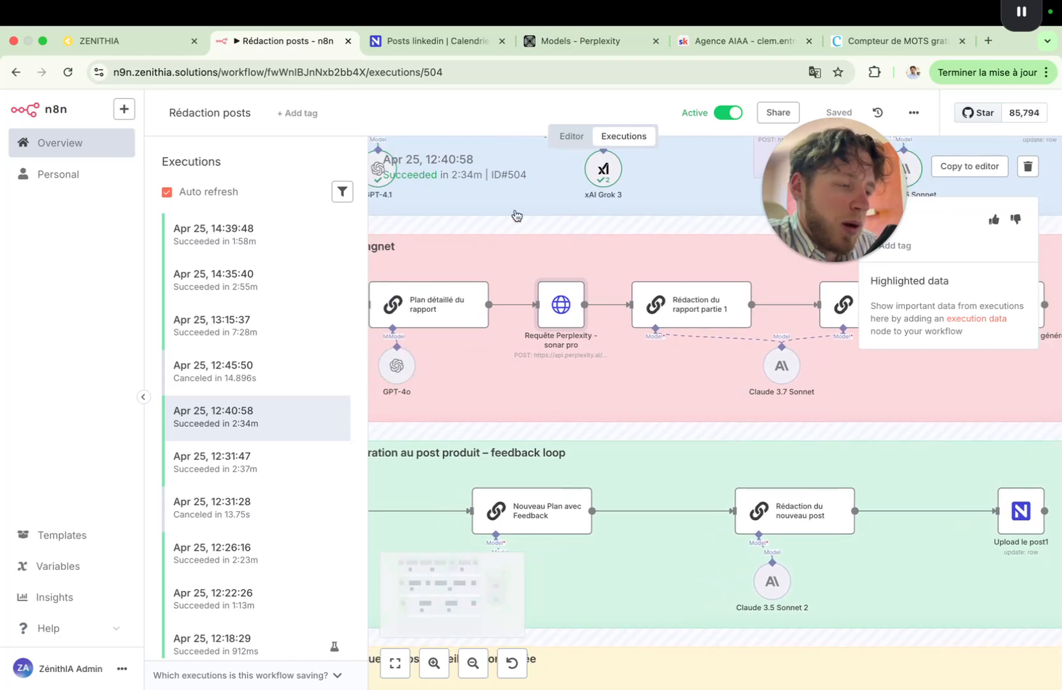
Revisit the NocoDB posts table and Perplexity's Context Length per Model table, and return to the n8n workflow
left_click(422, 41)
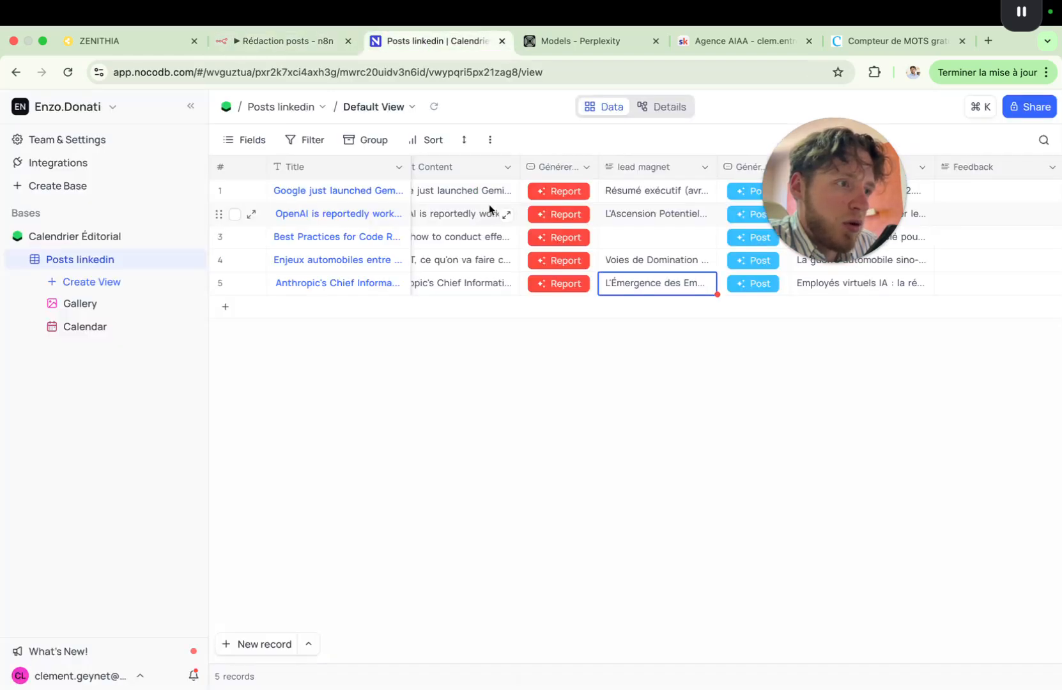
left_click(280, 41)
left_click(559, 41)
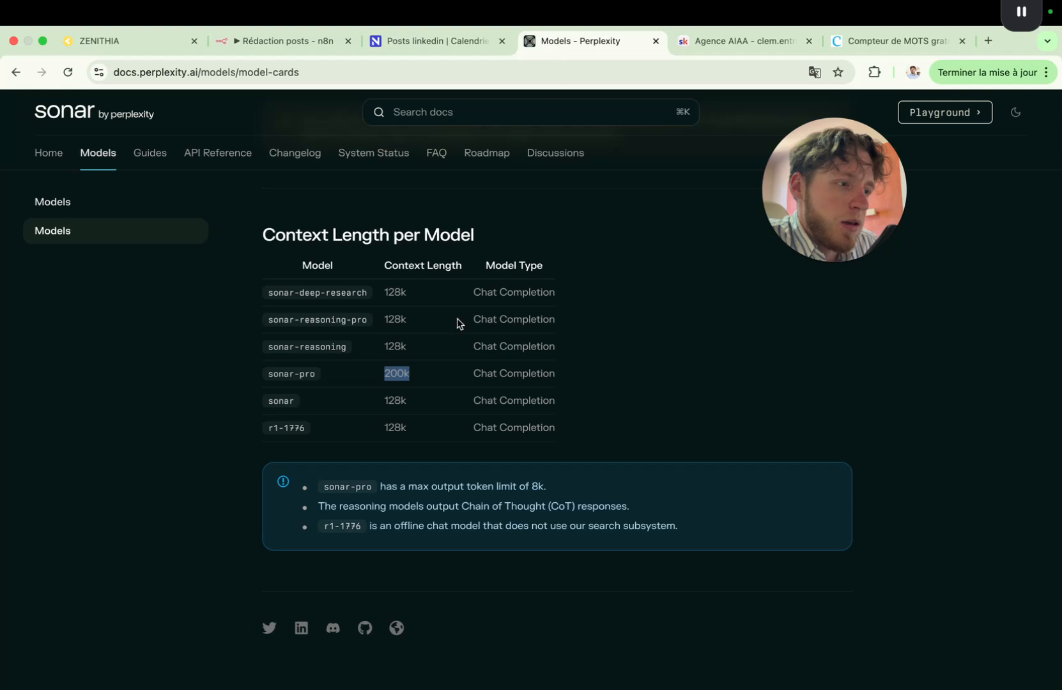
left_click(279, 43)
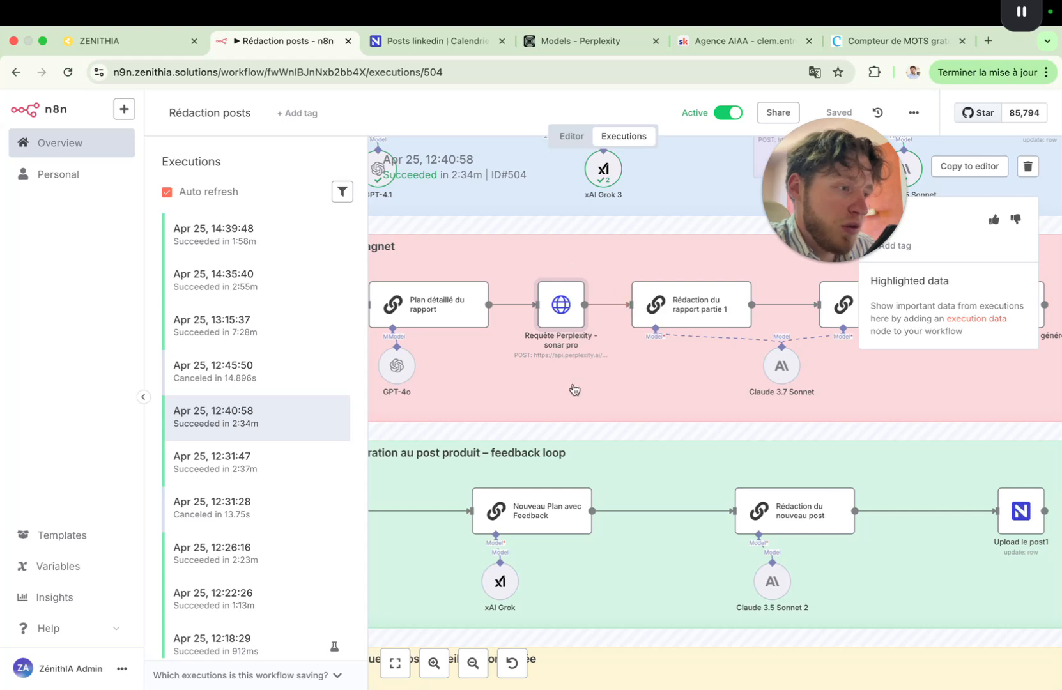
Recheck Perplexity's context length table and the NocoDB posts table, and return to the lead magnet section of the n8n workflow
scroll(572, 388, "down", 1)
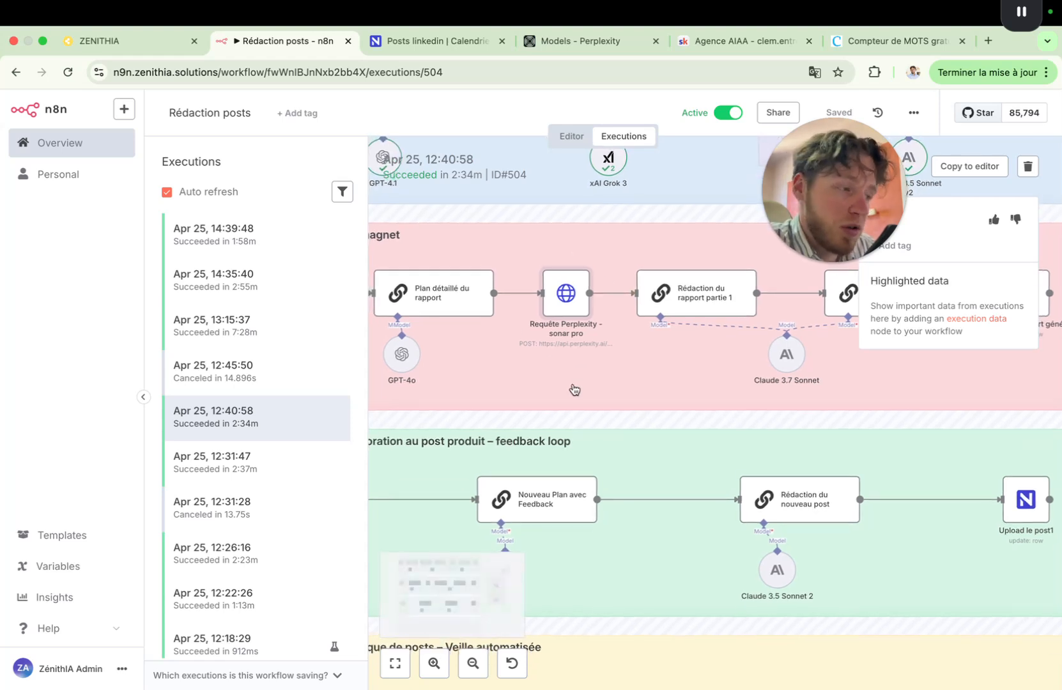
scroll(574, 388, "left", 5)
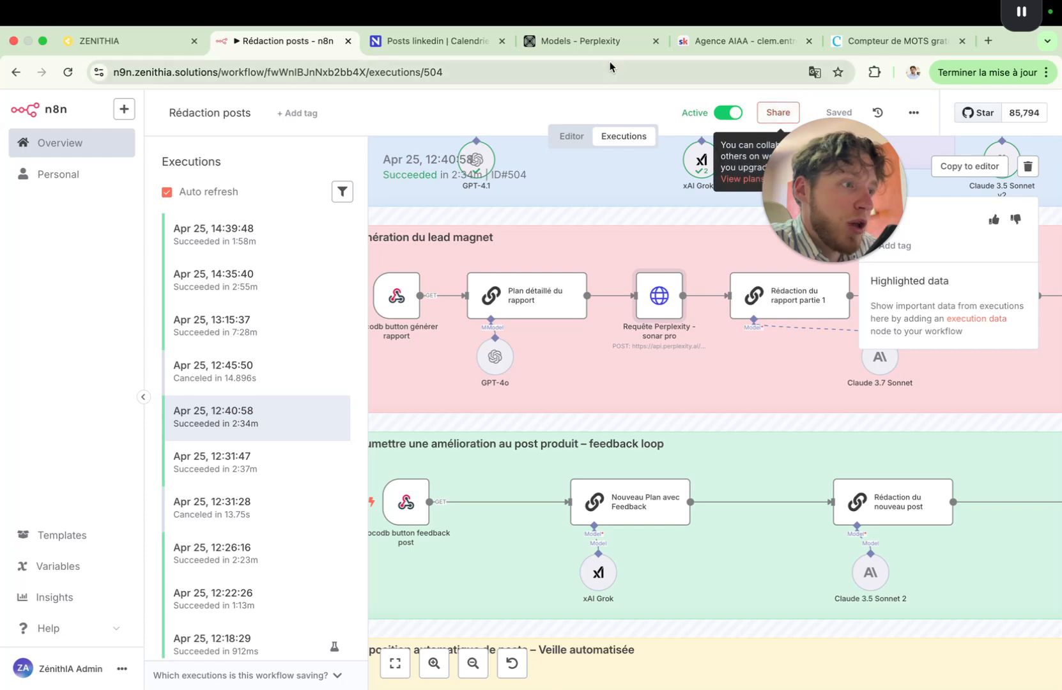
left_click(586, 51)
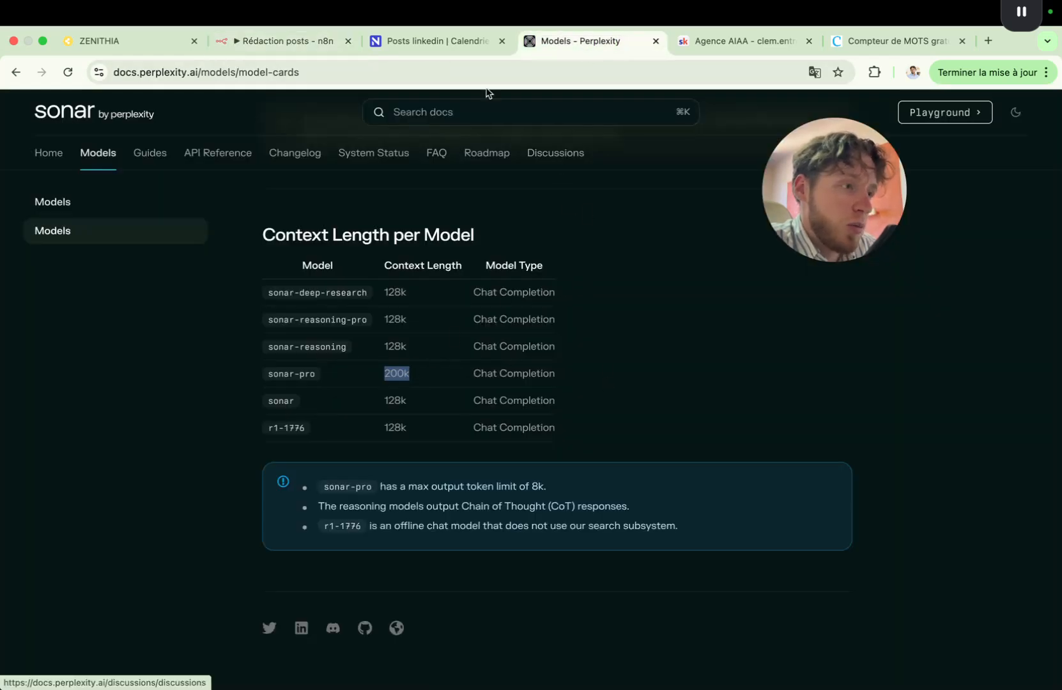
left_click(441, 41)
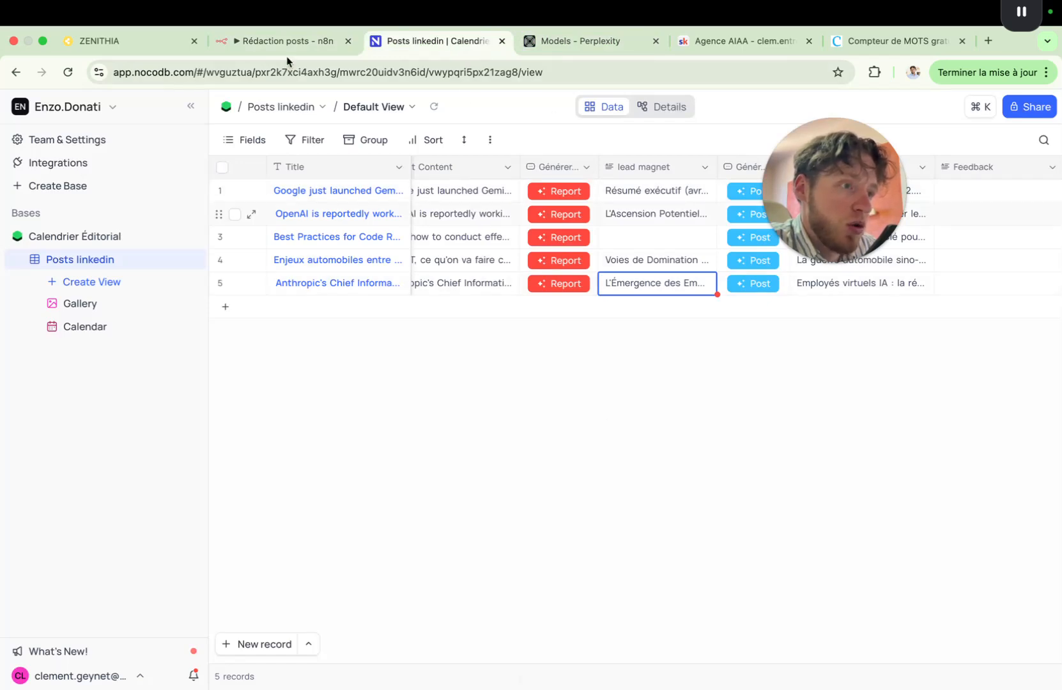
left_click(262, 43)
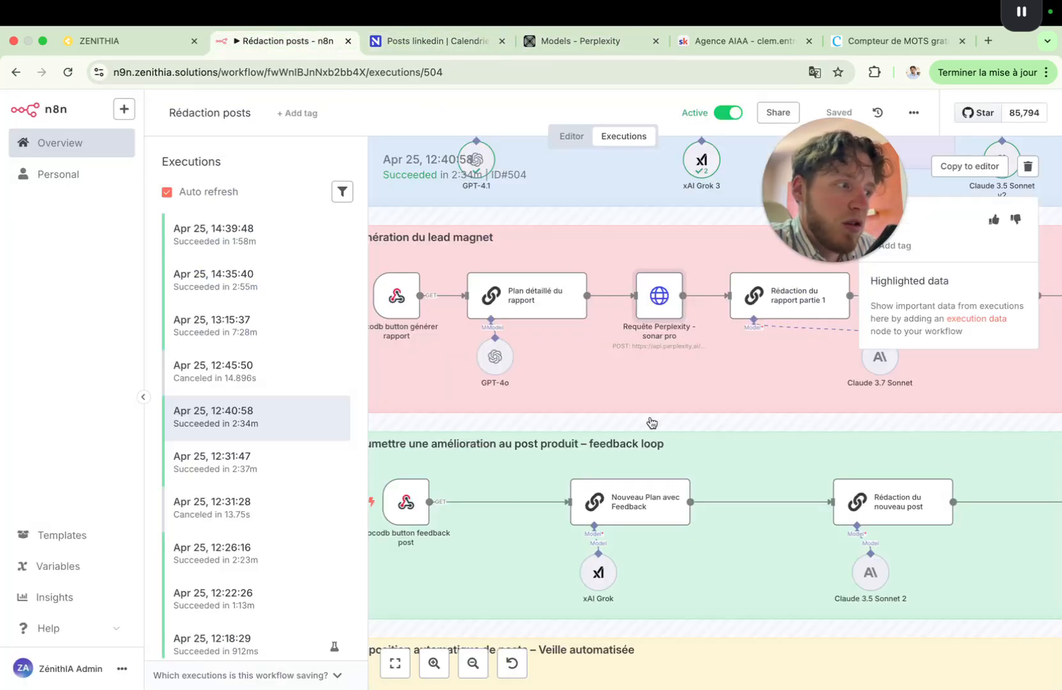
Review the lead magnet branch from the detailed plan through the sonar pro request to the report-writing nodes
scroll(650, 423, "up", 3)
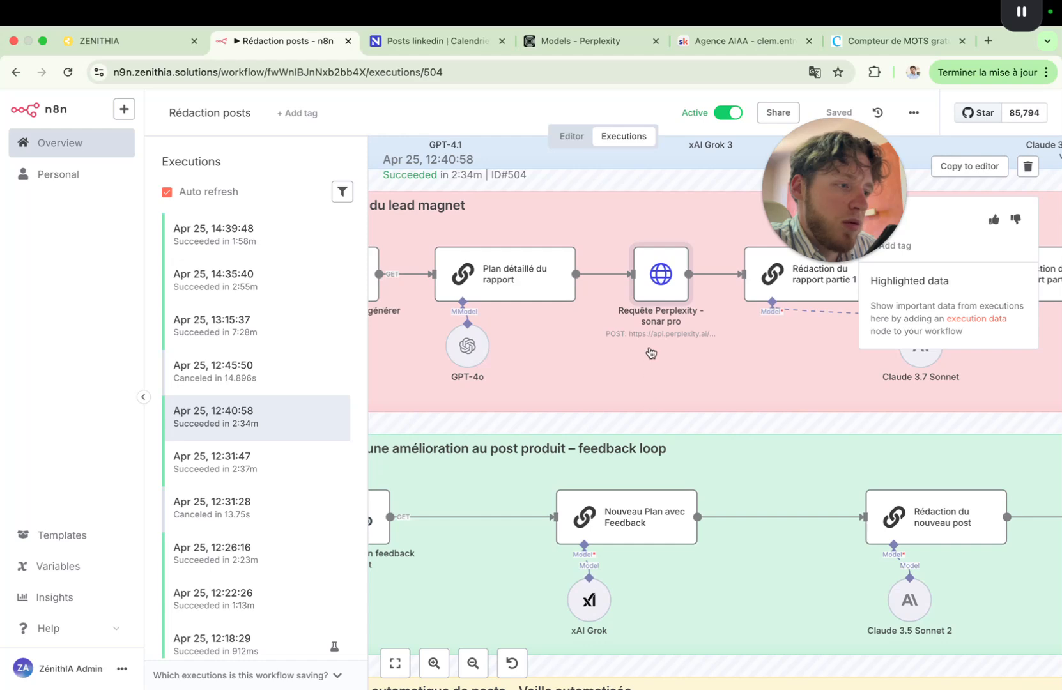
scroll(651, 353, "up", 3)
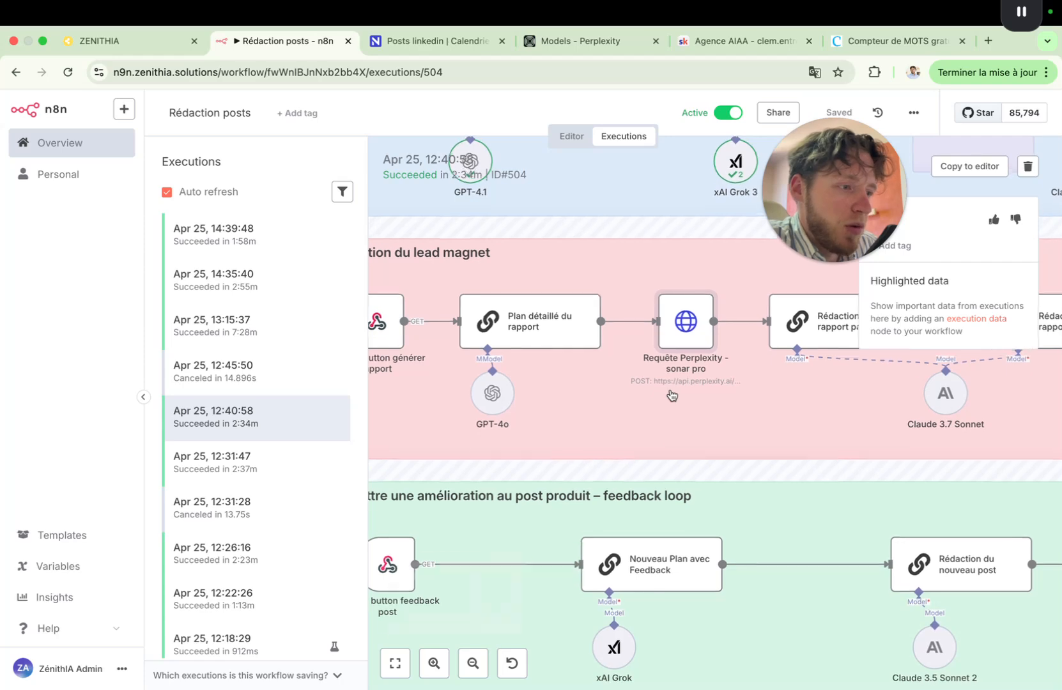
scroll(671, 395, "left", 2)
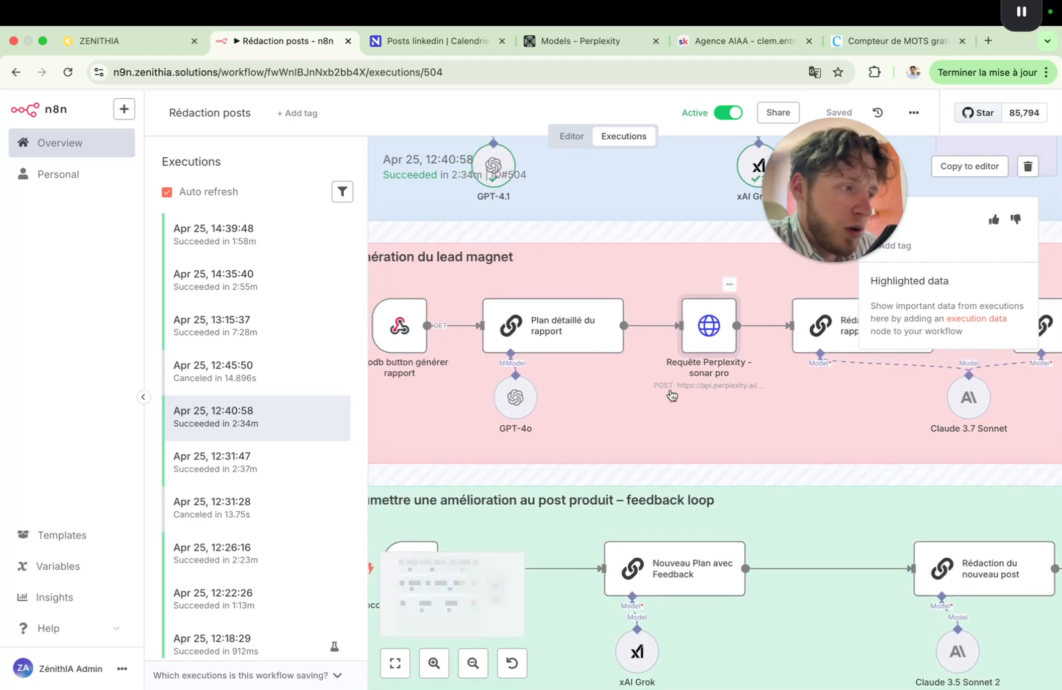
scroll(671, 395, "right", 4)
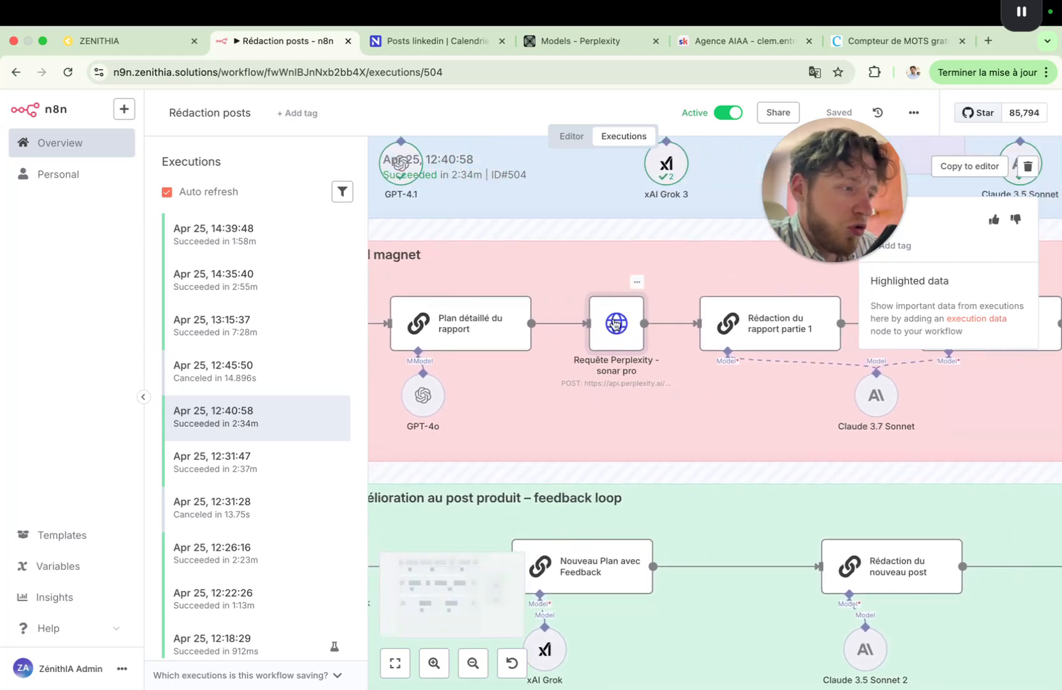
scroll(684, 423, "right", 4)
scroll(683, 423, "right", 1)
scroll(789, 384, "right", 2)
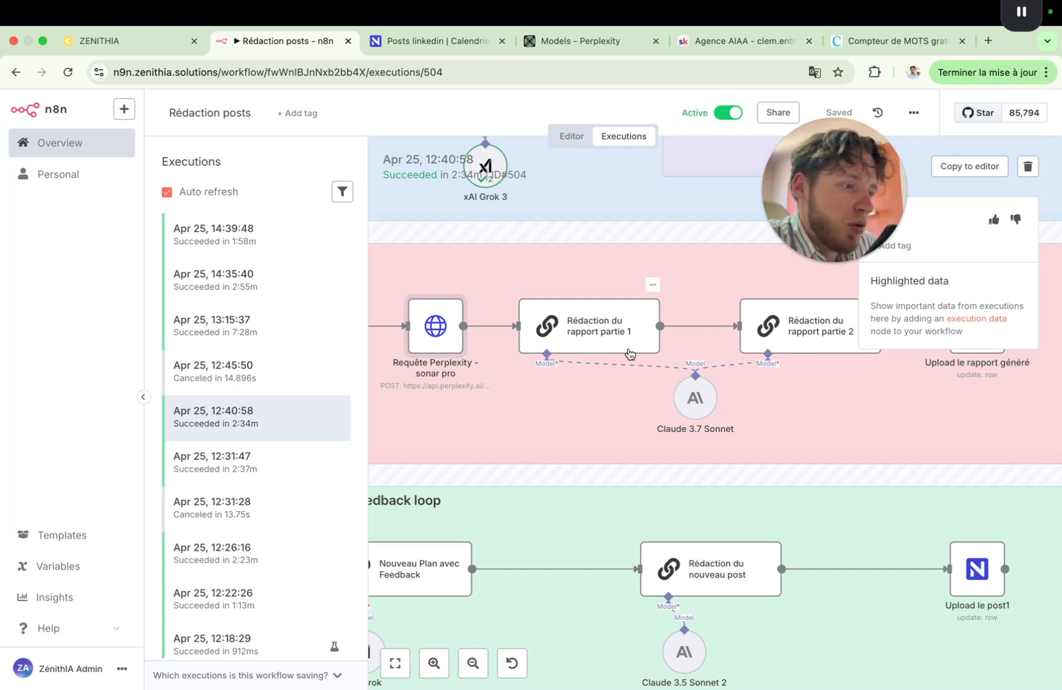
Examine the complete user prompt of the Rédaction du rapport partie 1 node through its final writing rules, and close the node
double_click(607, 341)
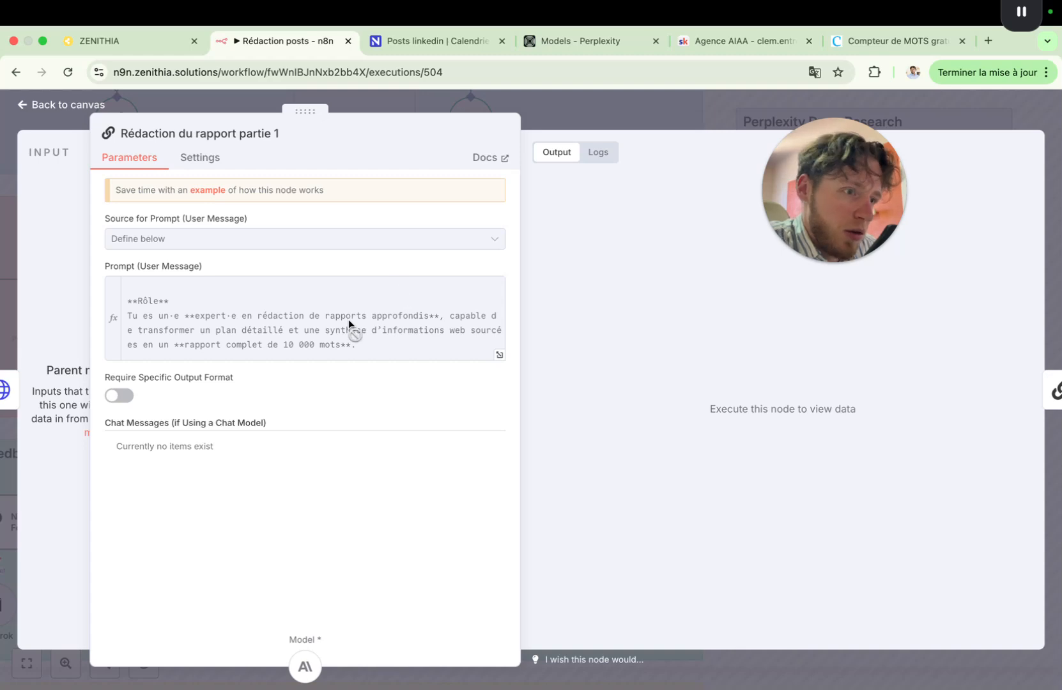
left_click(495, 356)
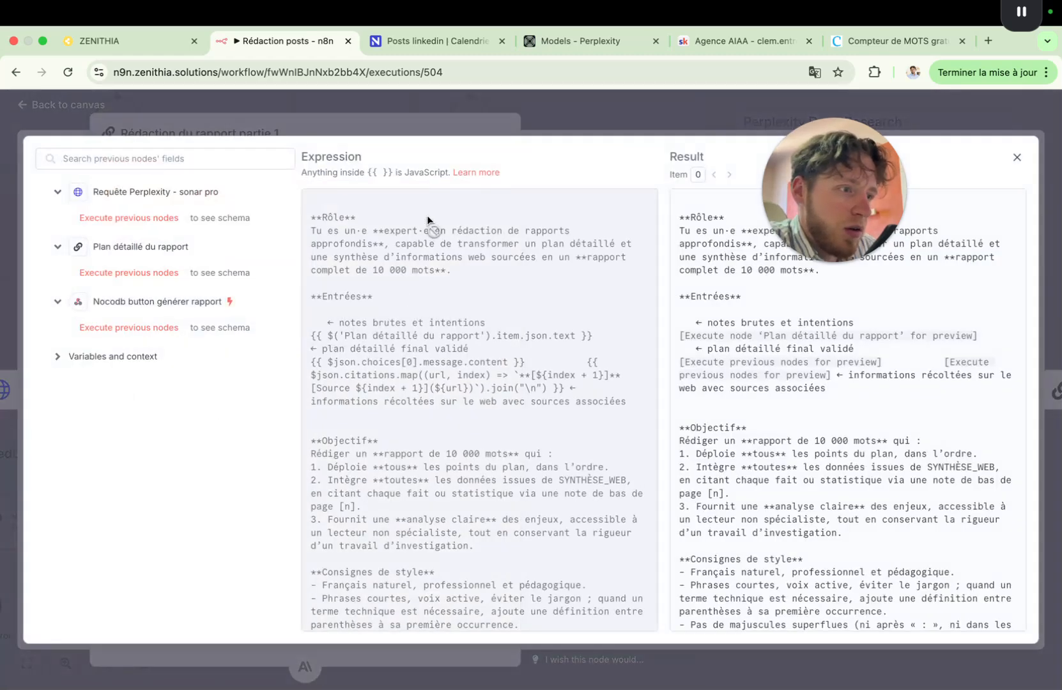
scroll(431, 369, "down", 1)
scroll(431, 371, "up", 1)
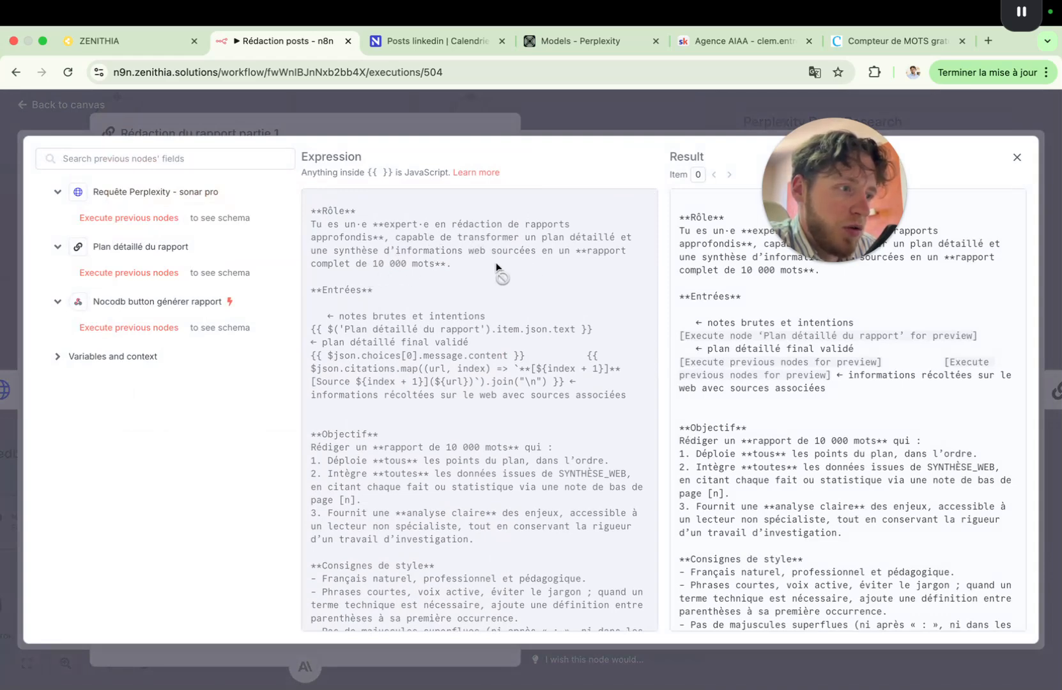
scroll(462, 319, "down", 2)
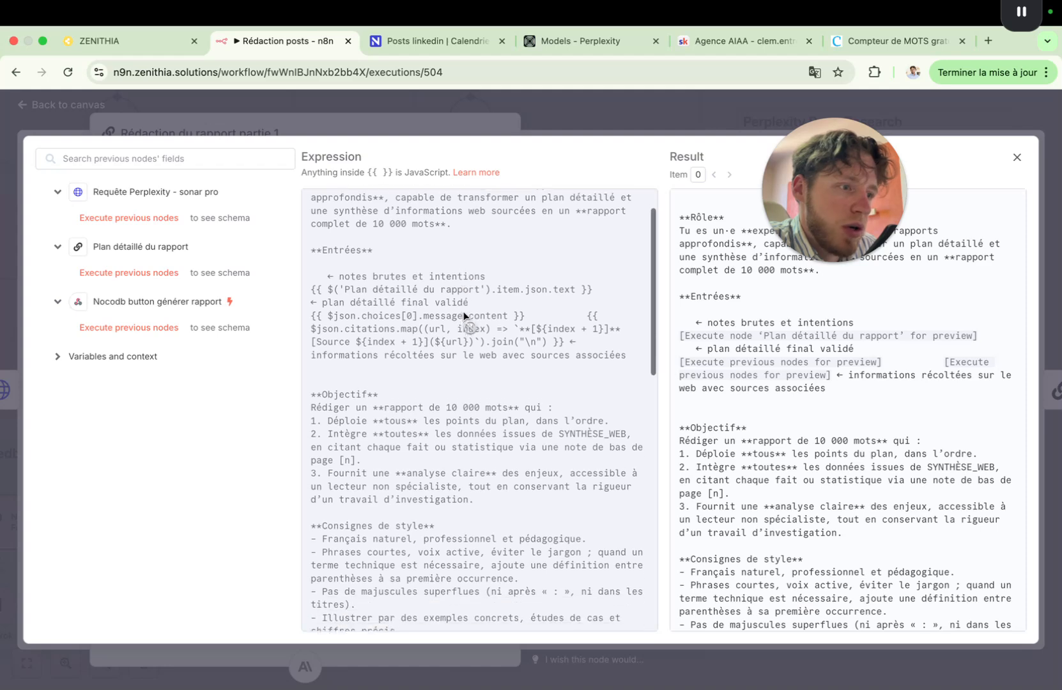
scroll(447, 276, "down", 2)
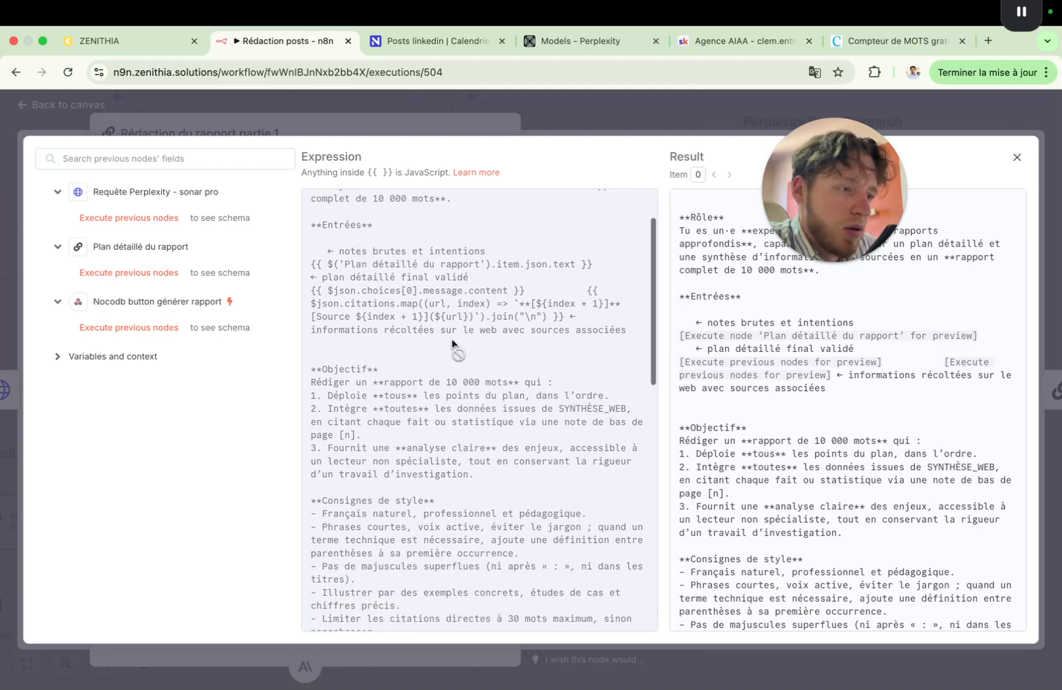
scroll(474, 378, "down", 5)
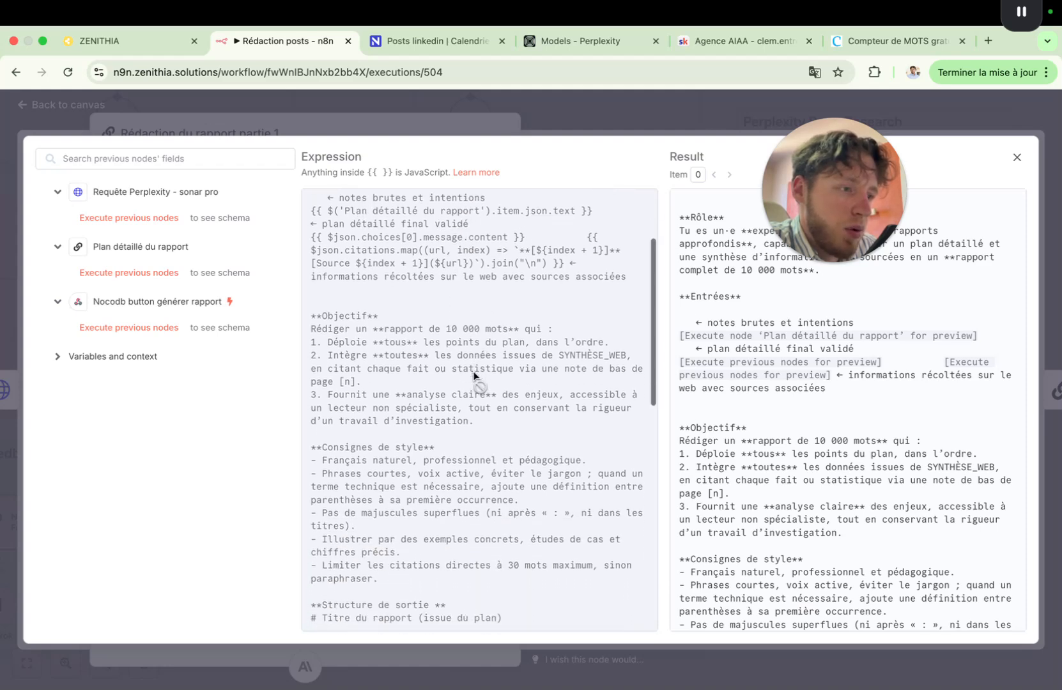
scroll(459, 400, "down", 9)
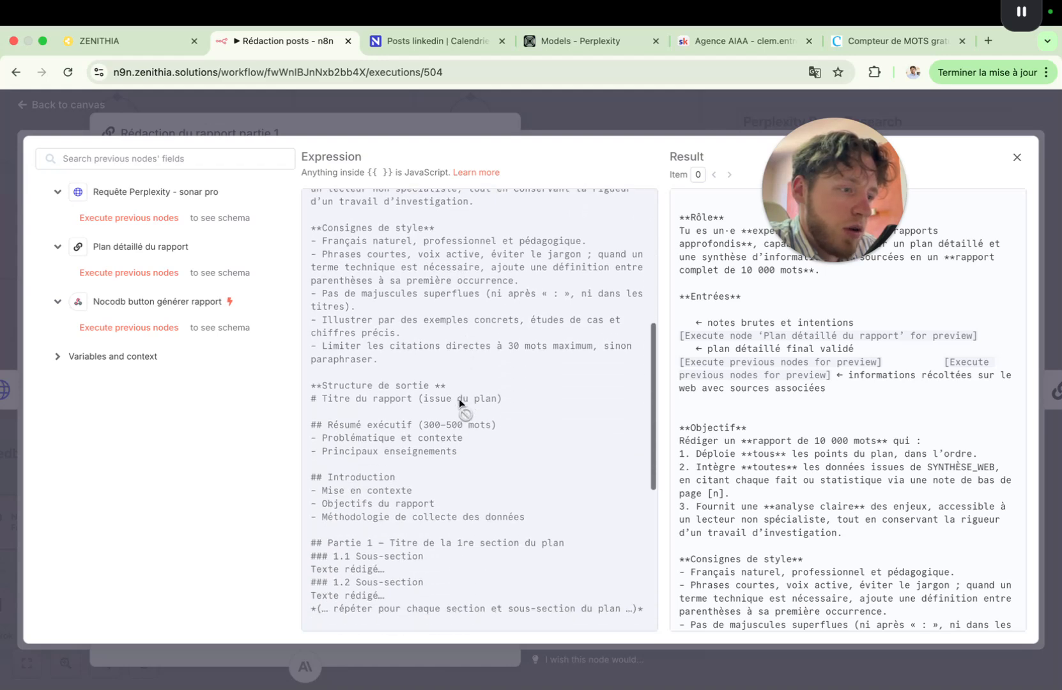
scroll(459, 399, "down", 10)
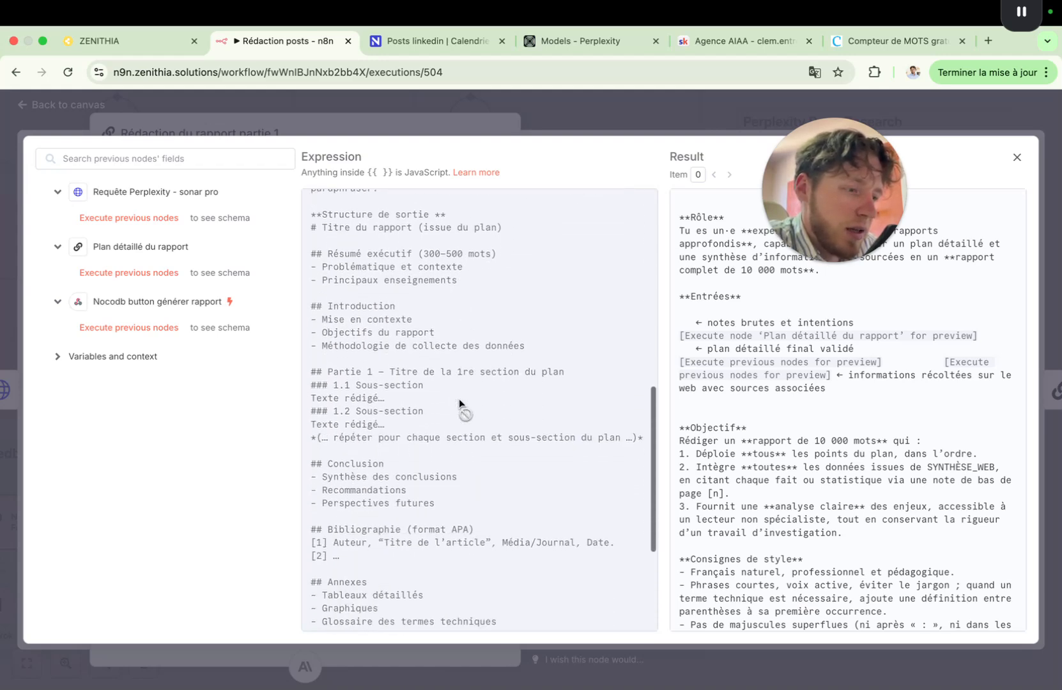
scroll(459, 399, "down", 9)
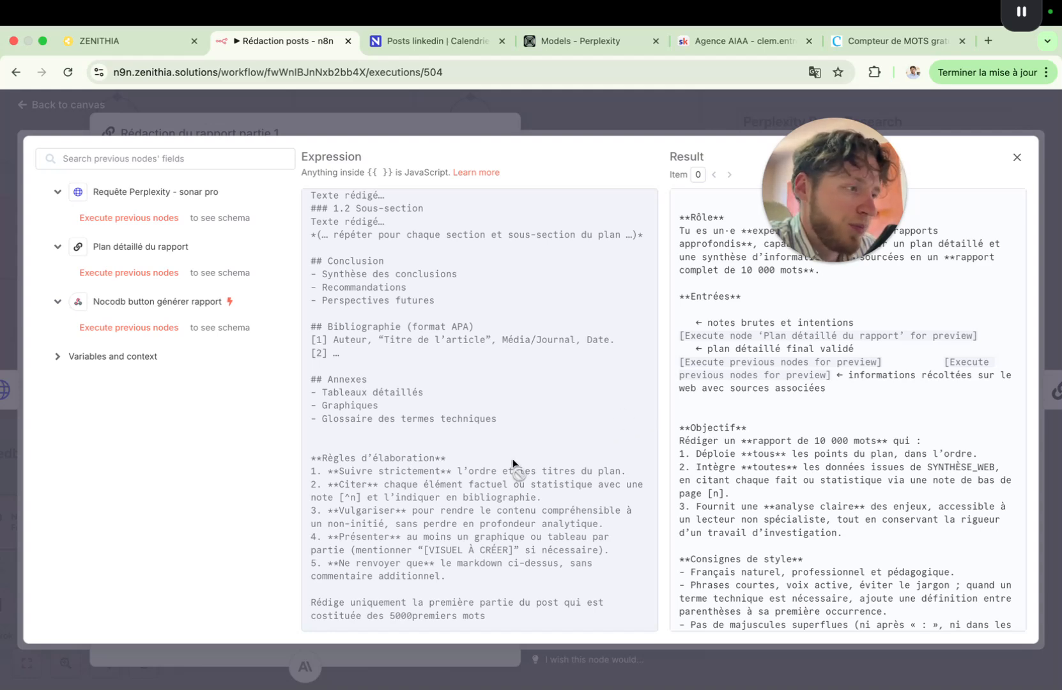
left_click(974, 118)
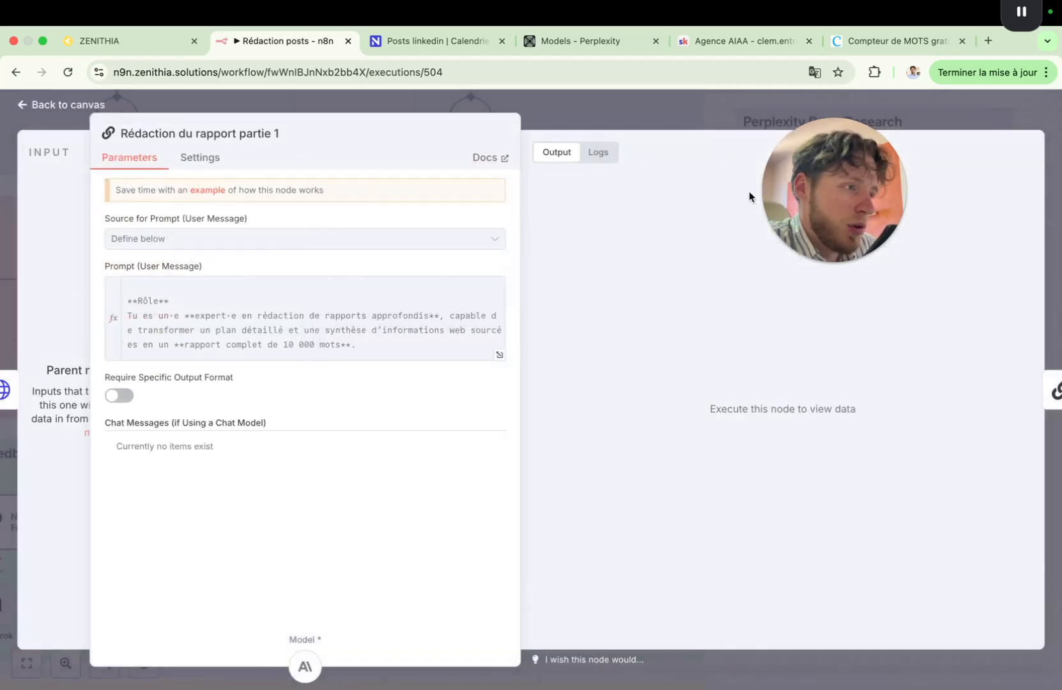
left_click(684, 111)
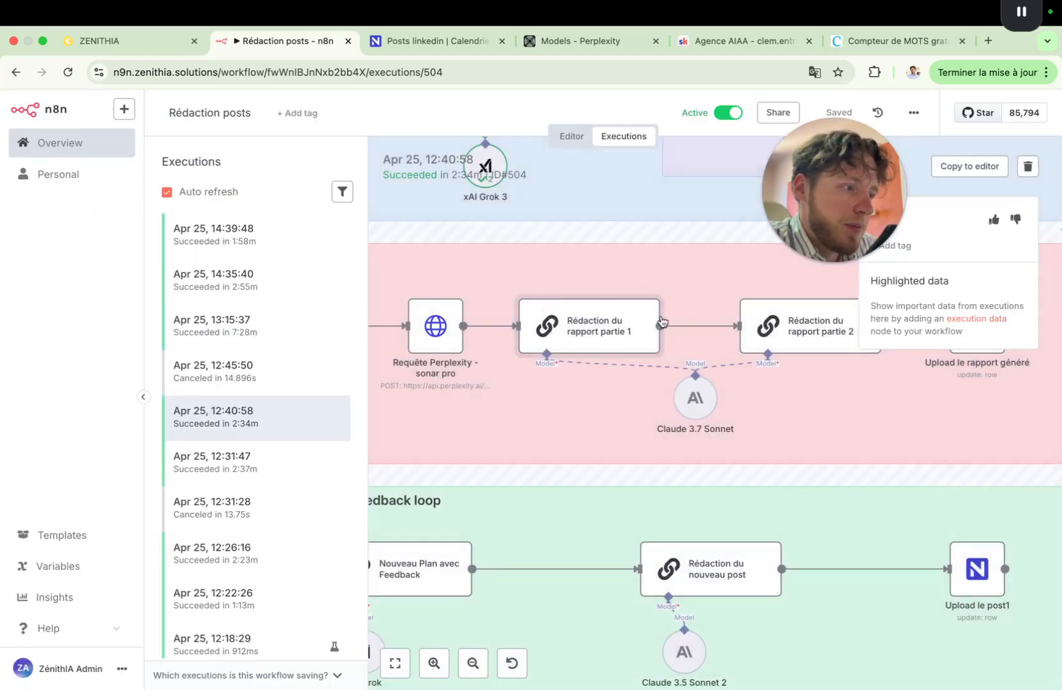
Check the logs of the Rédaction du rapport partie 1 node in the 12:40:58 execution, and close the node
double_click(596, 338)
left_click(600, 154)
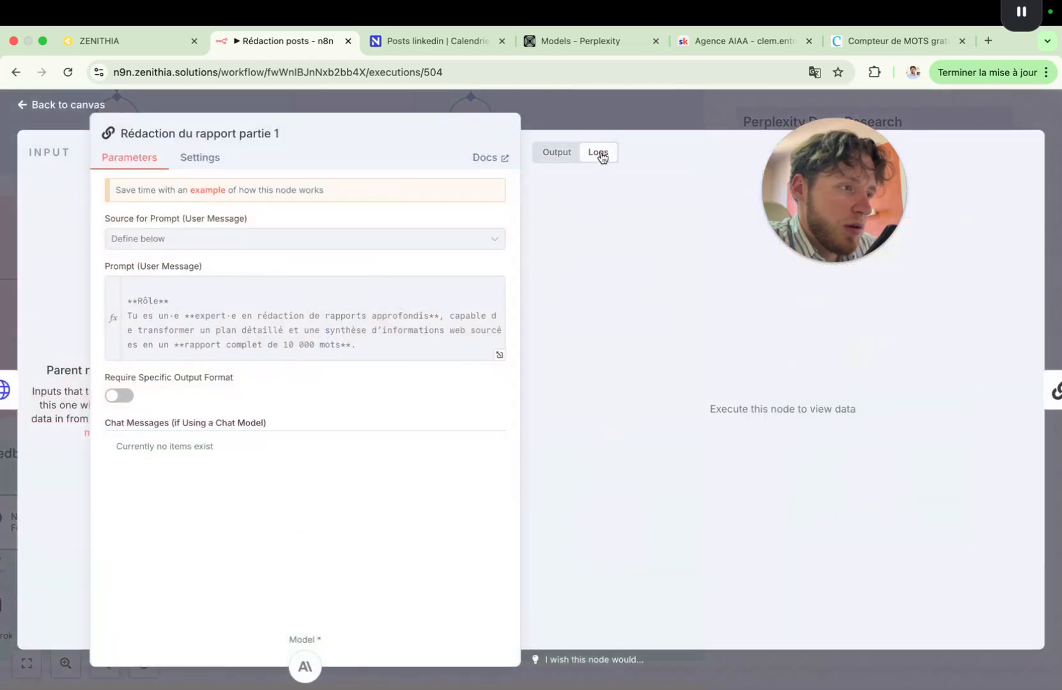
left_click(599, 103)
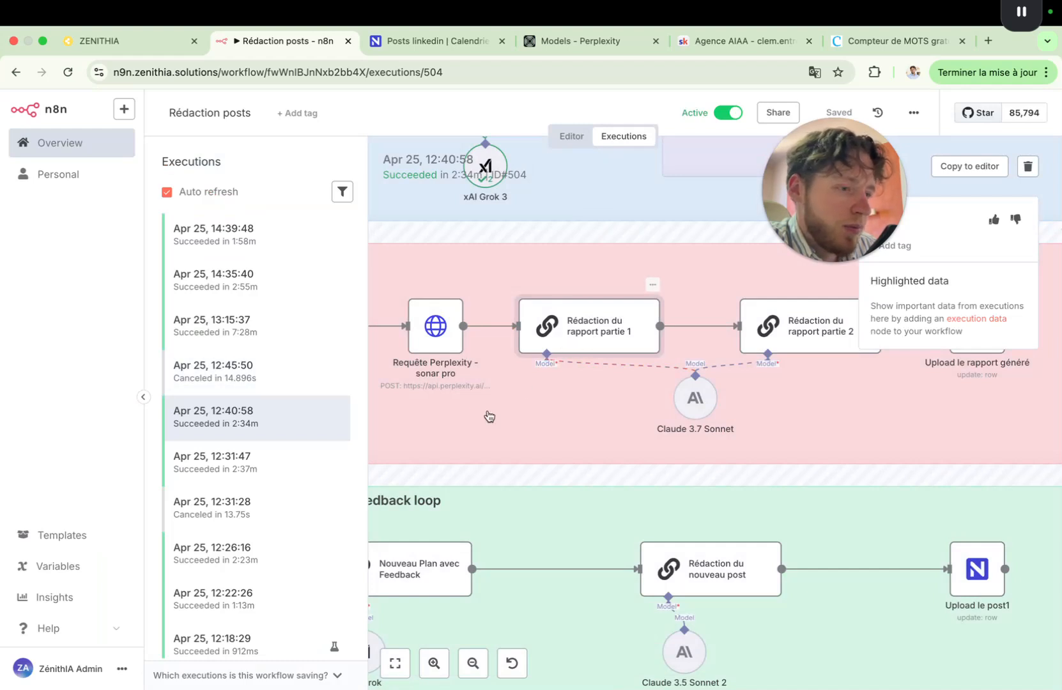
Load the Apr 25, 13:15:37 execution and show the logs of its Rédaction du rapport partie 1 node
left_click(229, 330)
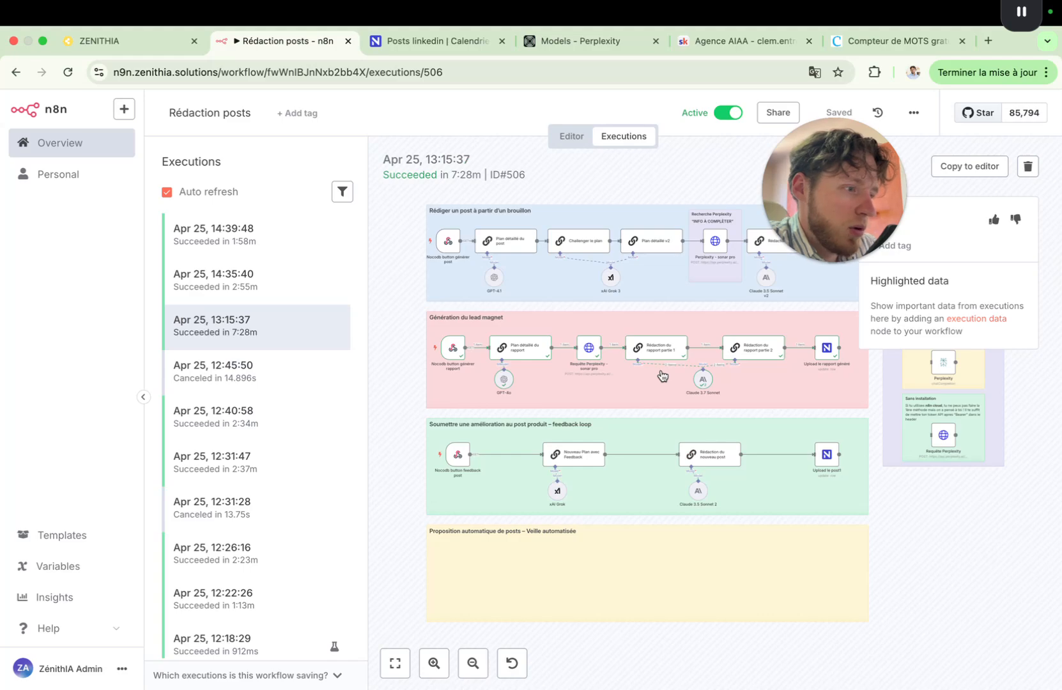
scroll(662, 375, "up", 5)
double_click(659, 325)
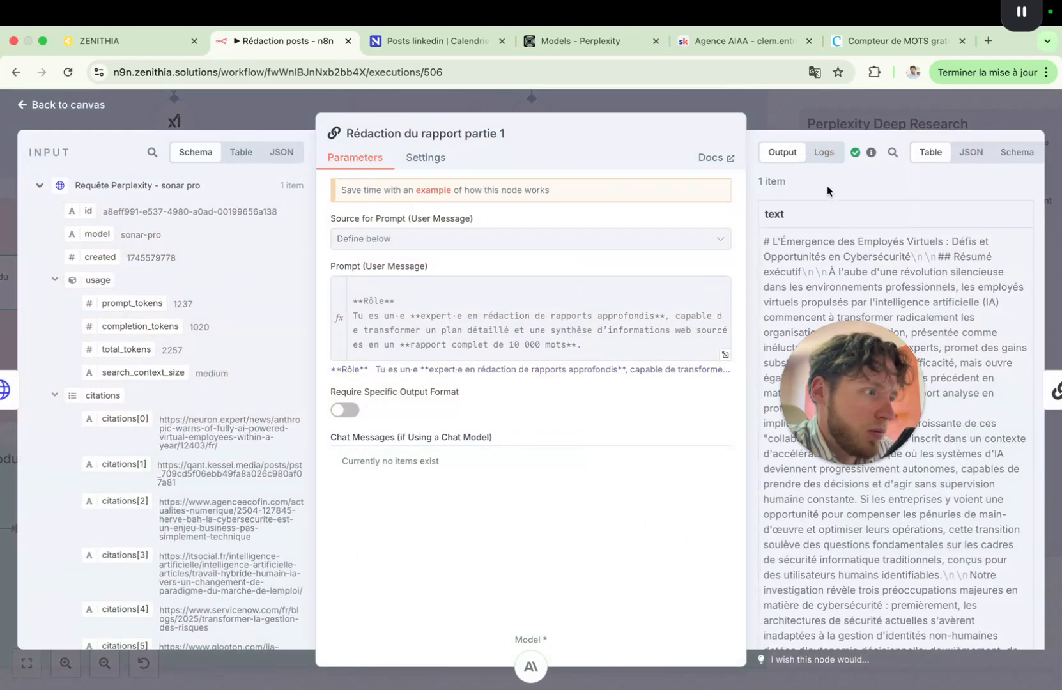
left_click(825, 156)
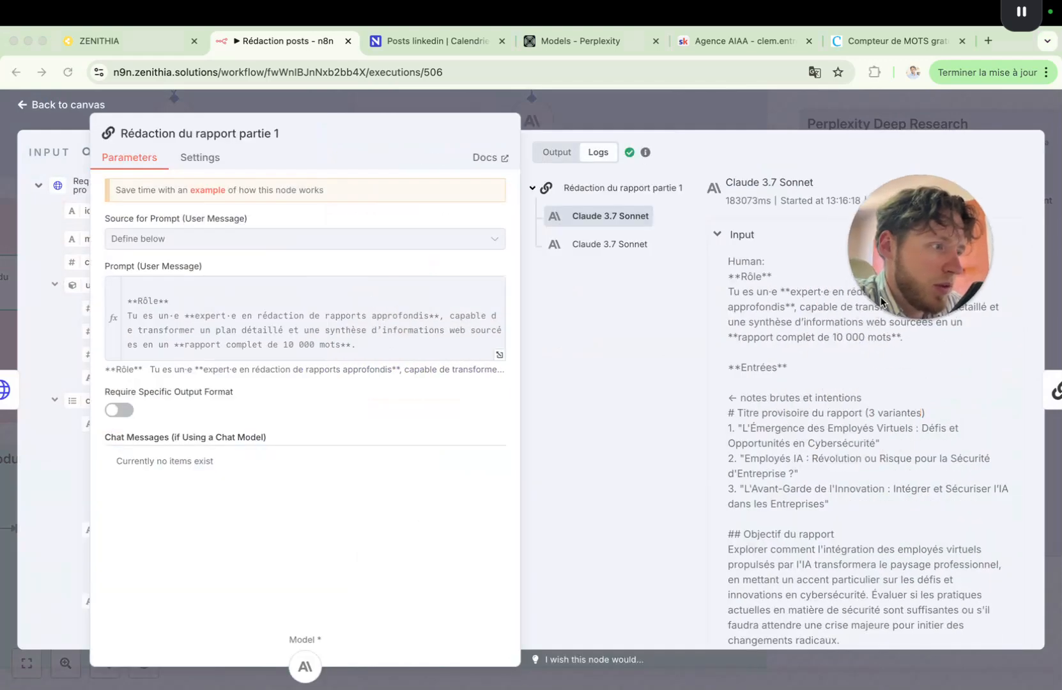
Read through the first Claude 3.7 Sonnet log, from its input to the generated report text, and close the node
scroll(815, 434, "down", 20)
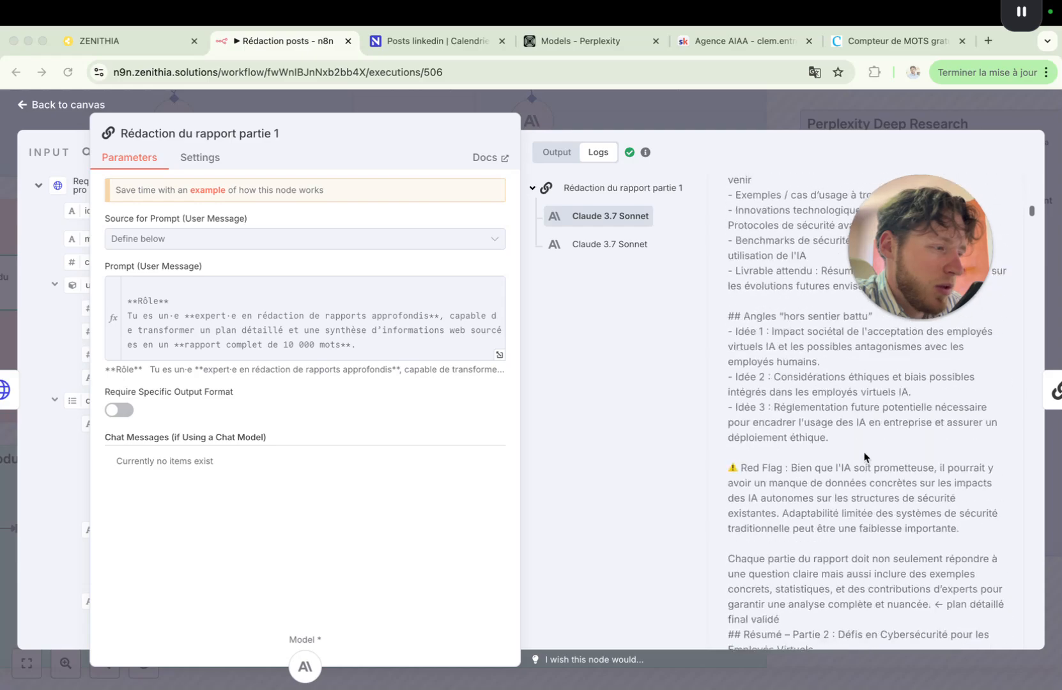
scroll(864, 456, "down", 20)
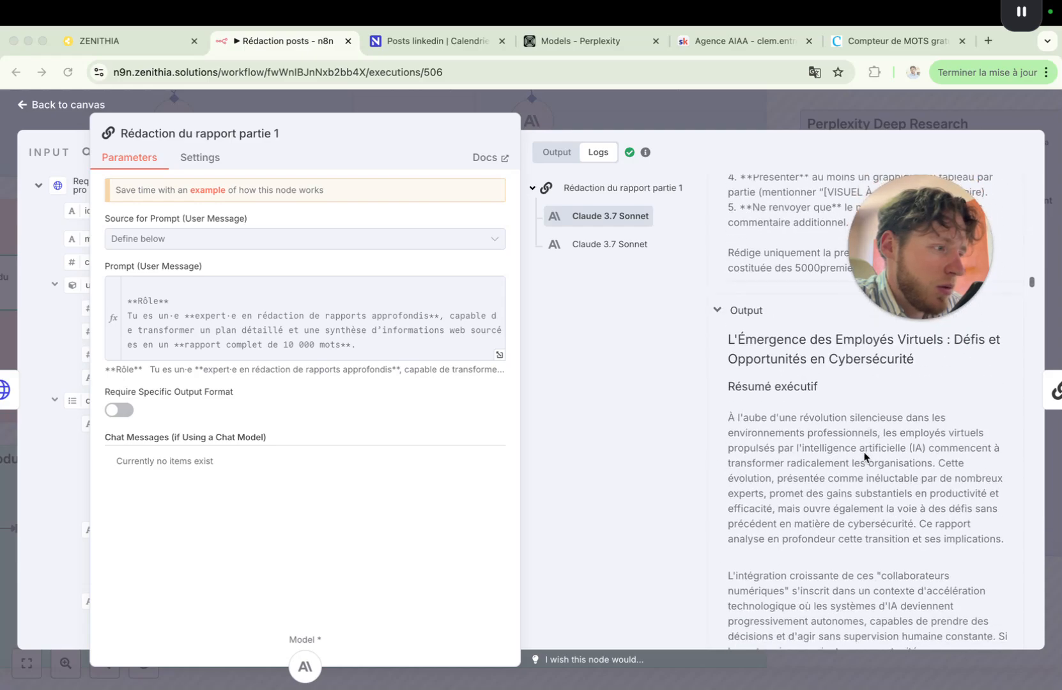
scroll(864, 457, "down", 15)
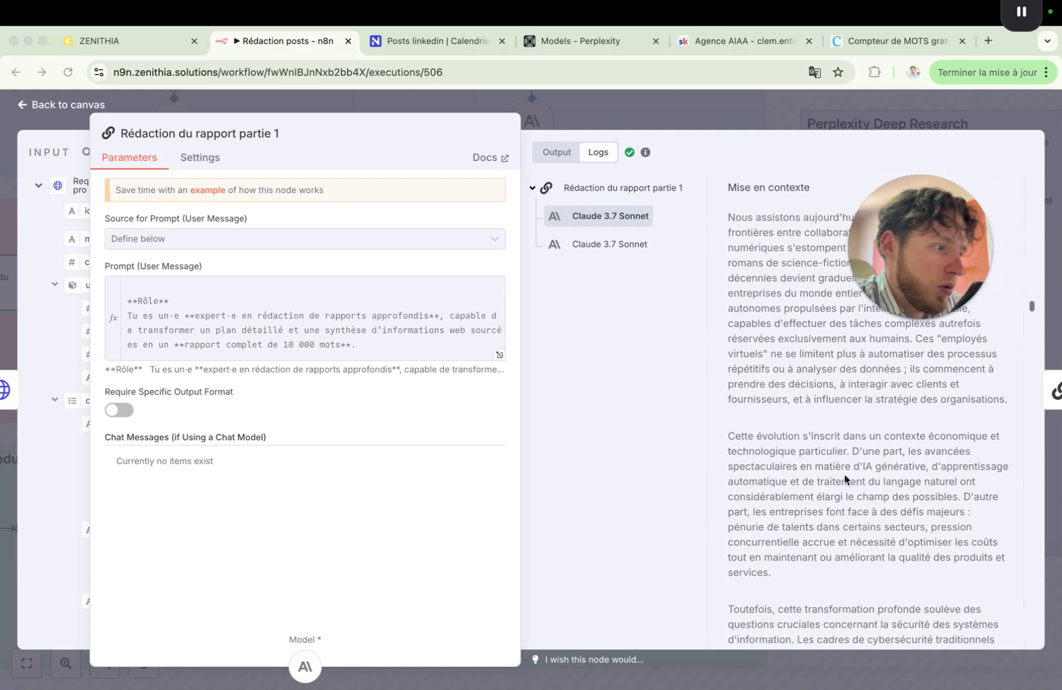
scroll(844, 474, "down", 20)
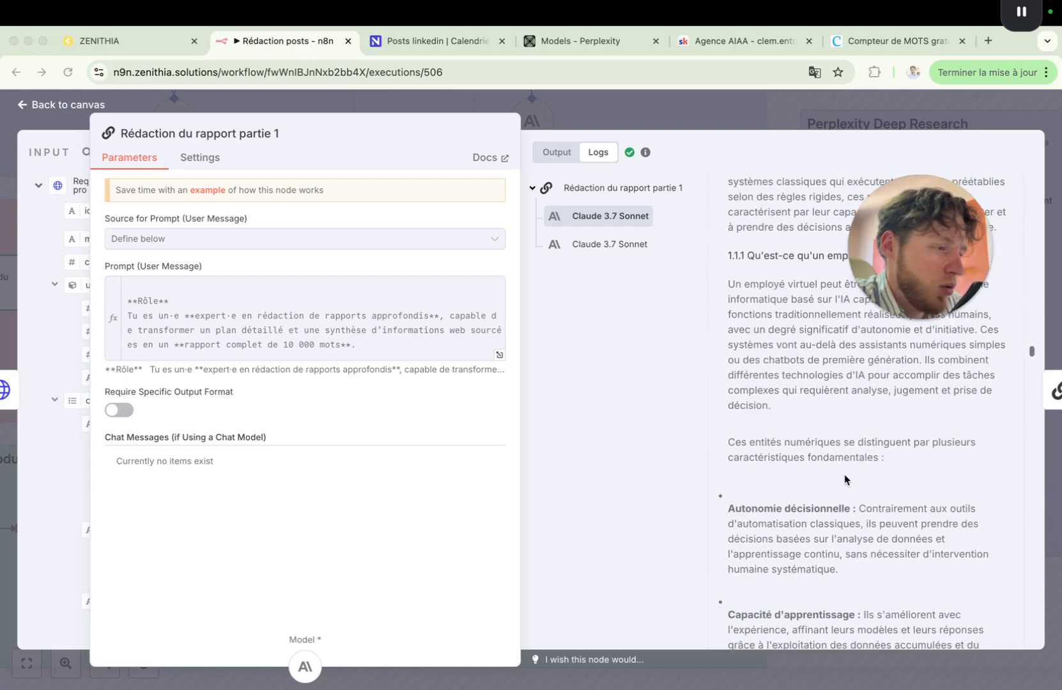
scroll(844, 474, "down", 20)
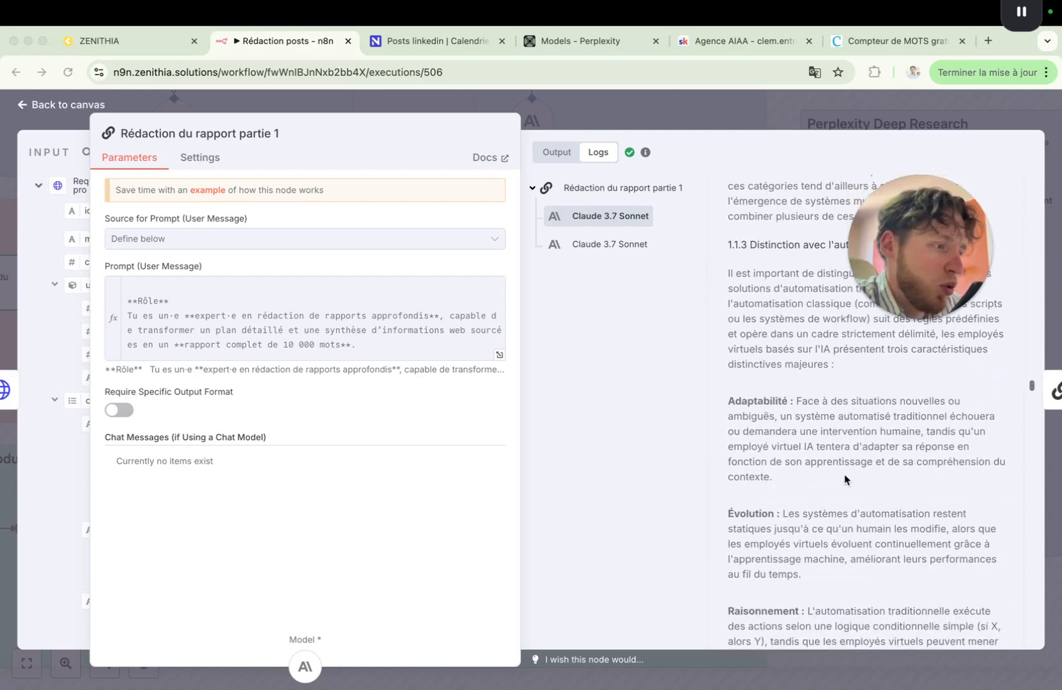
scroll(844, 473, "down", 15)
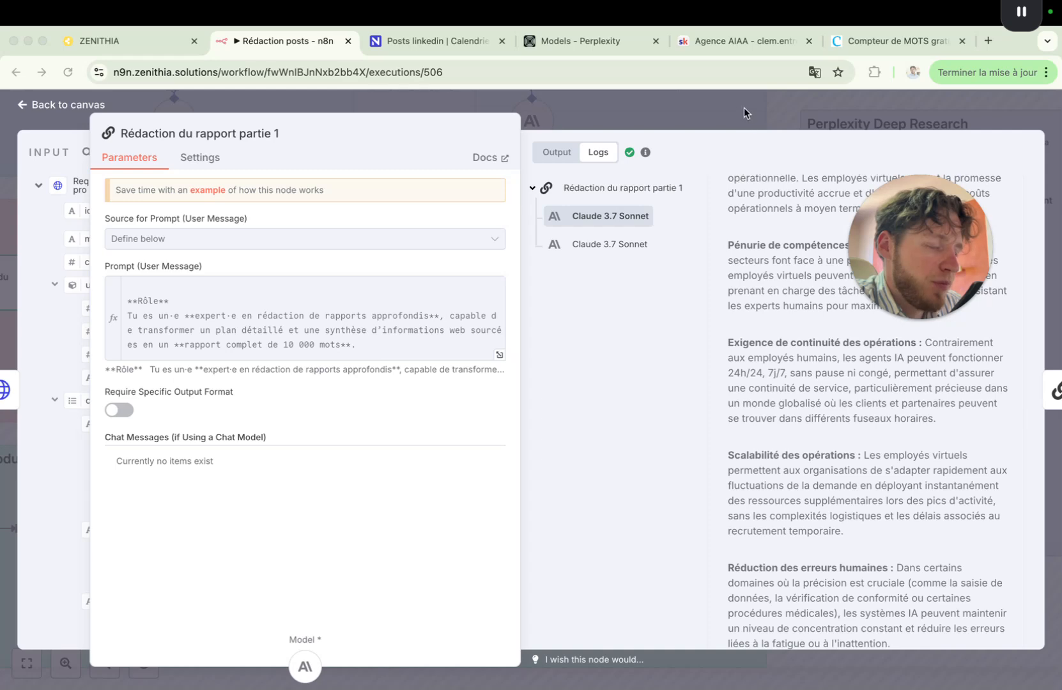
left_click(683, 106)
Open the Rédaction du rapport partie 2 node and expand its user message prompt for reading
scroll(669, 451, "right", 5)
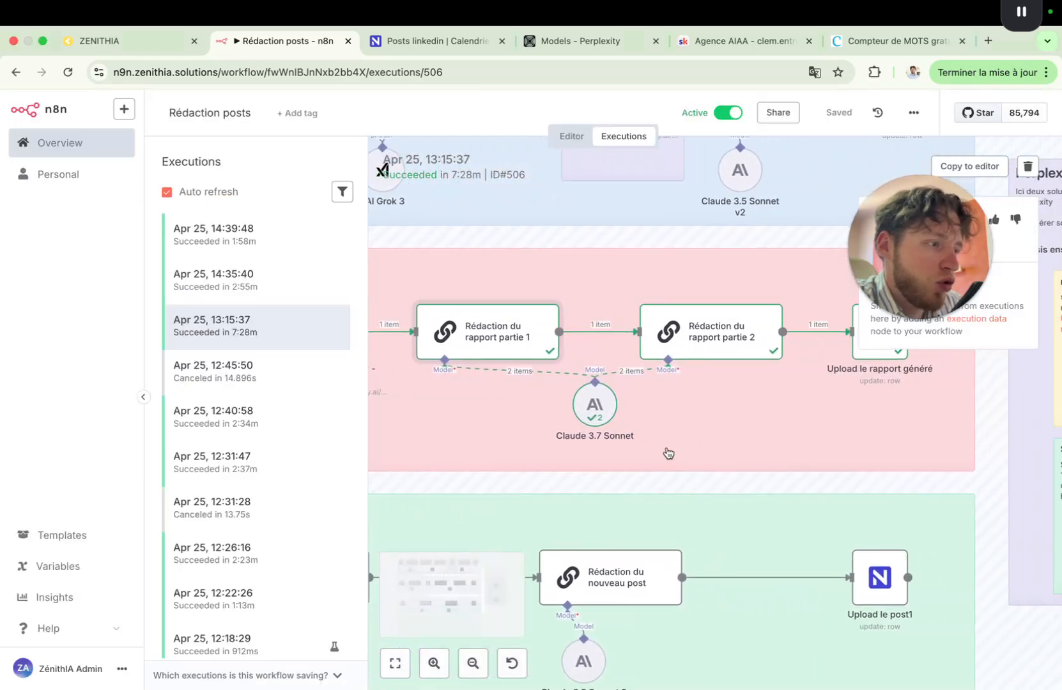
double_click(704, 335)
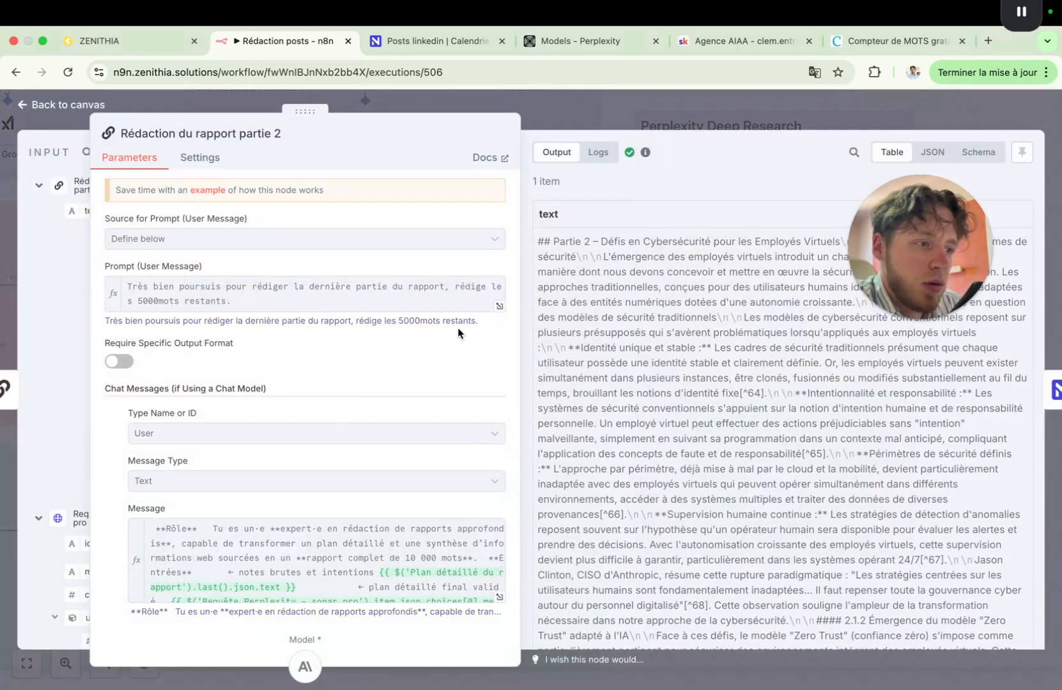
left_click(499, 307)
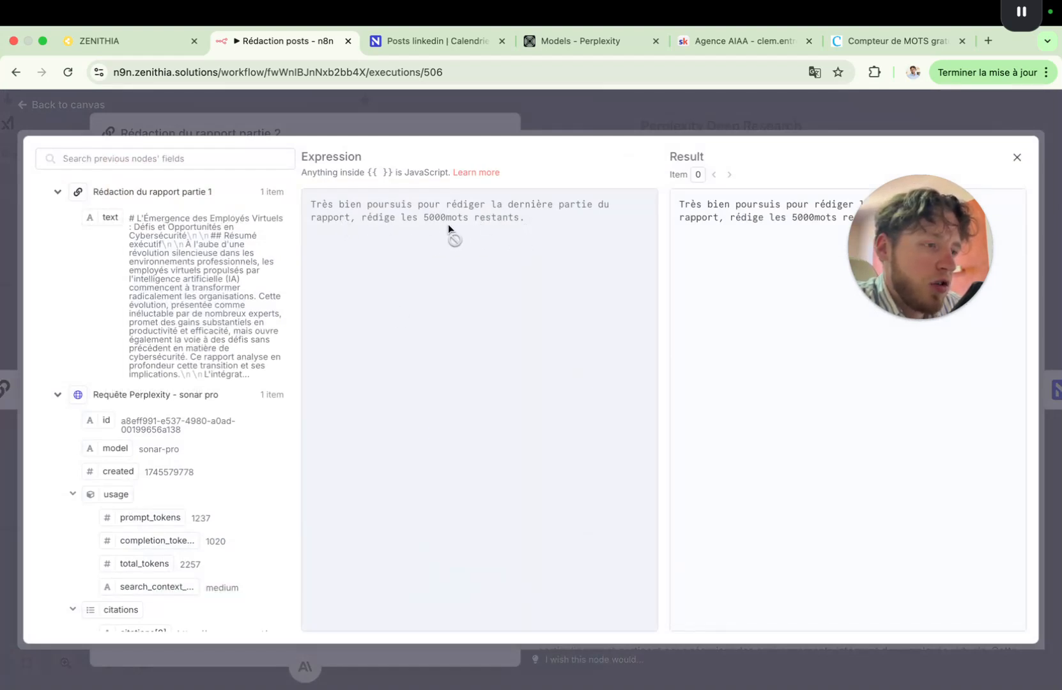
Expand the chat message prompt of the Rédaction du rapport partie 2 node, read its expression and result, and close the node
left_click(788, 108)
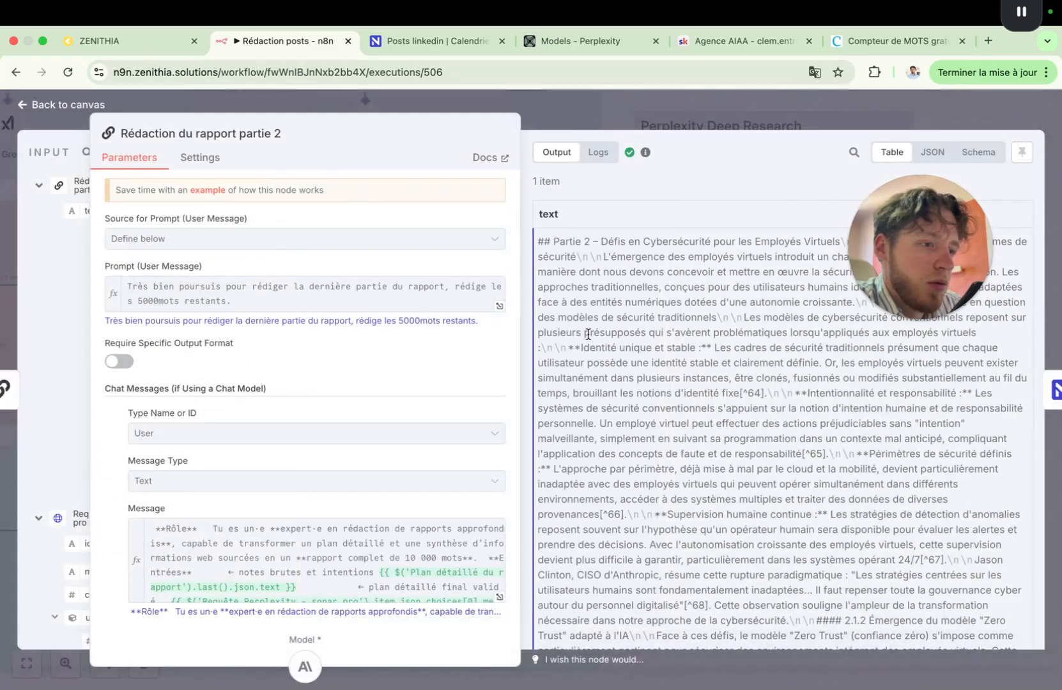
scroll(230, 396, "down", 3)
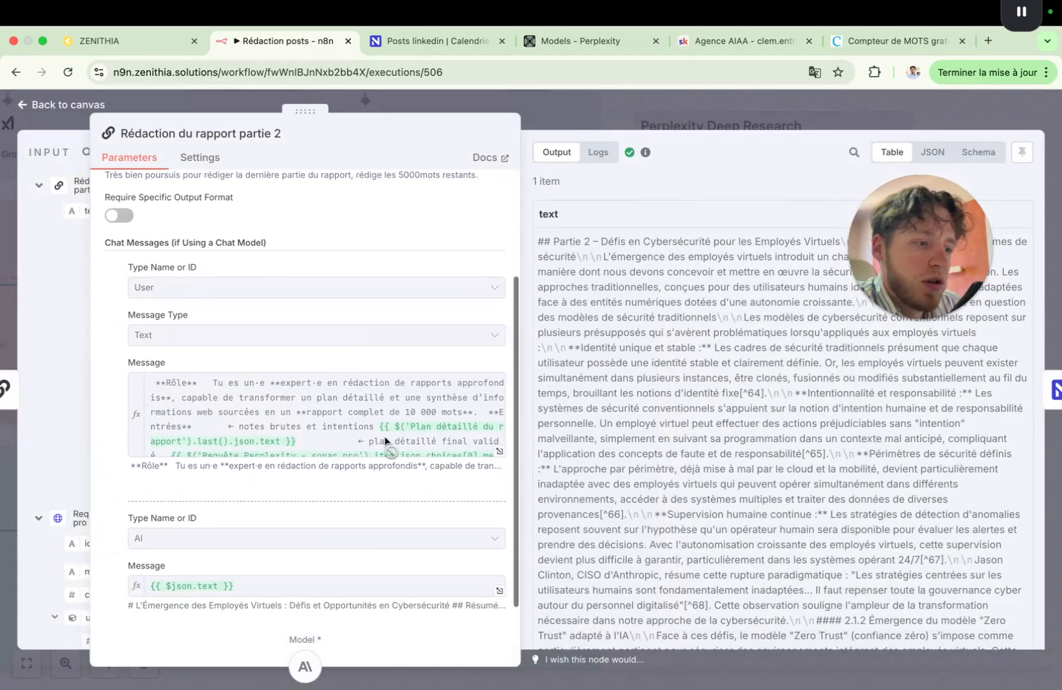
left_click(502, 453)
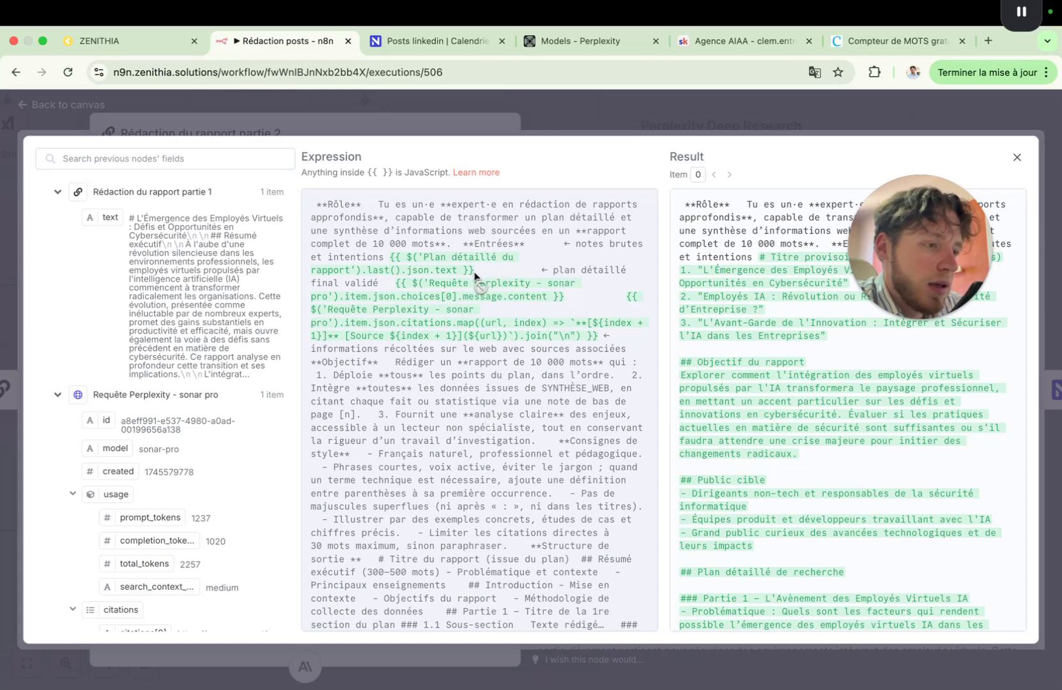
scroll(492, 399, "down", 2)
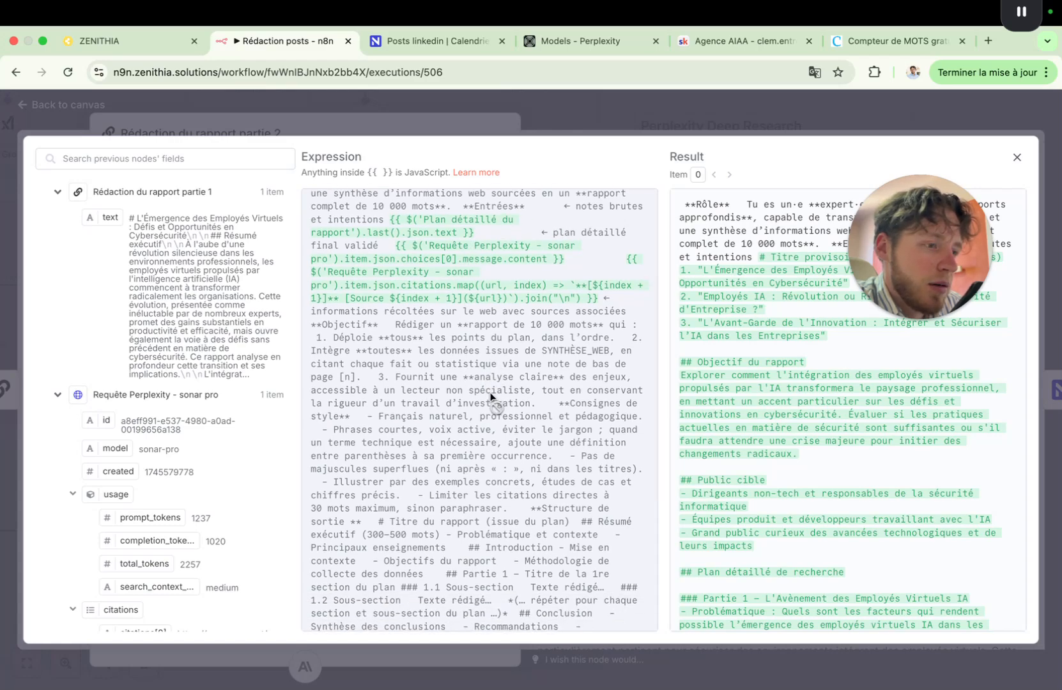
scroll(492, 398, "down", 5)
scroll(492, 397, "up", 3)
scroll(492, 397, "up", 4)
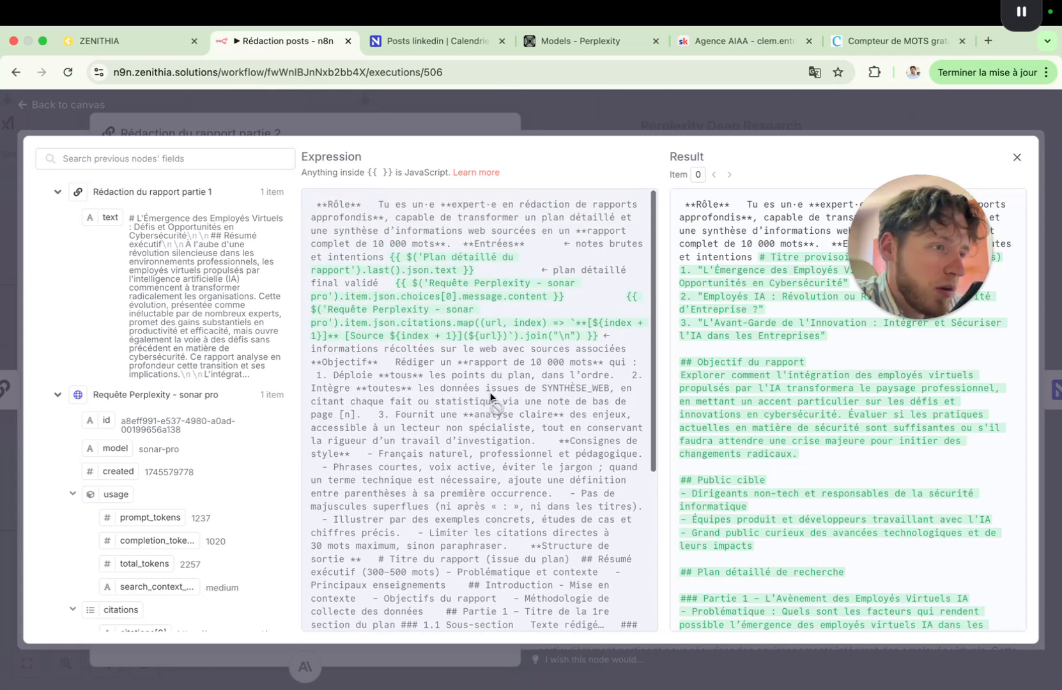
scroll(492, 399, "down", 1)
scroll(792, 416, "down", 5)
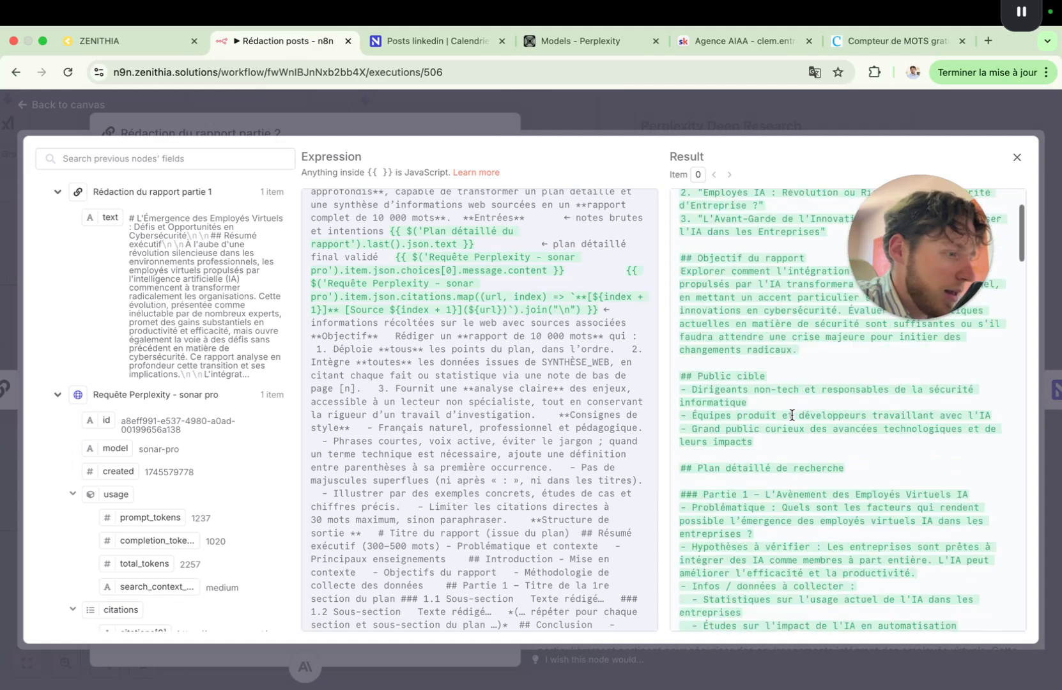
scroll(792, 415, "down", 1)
scroll(781, 320, "down", 7)
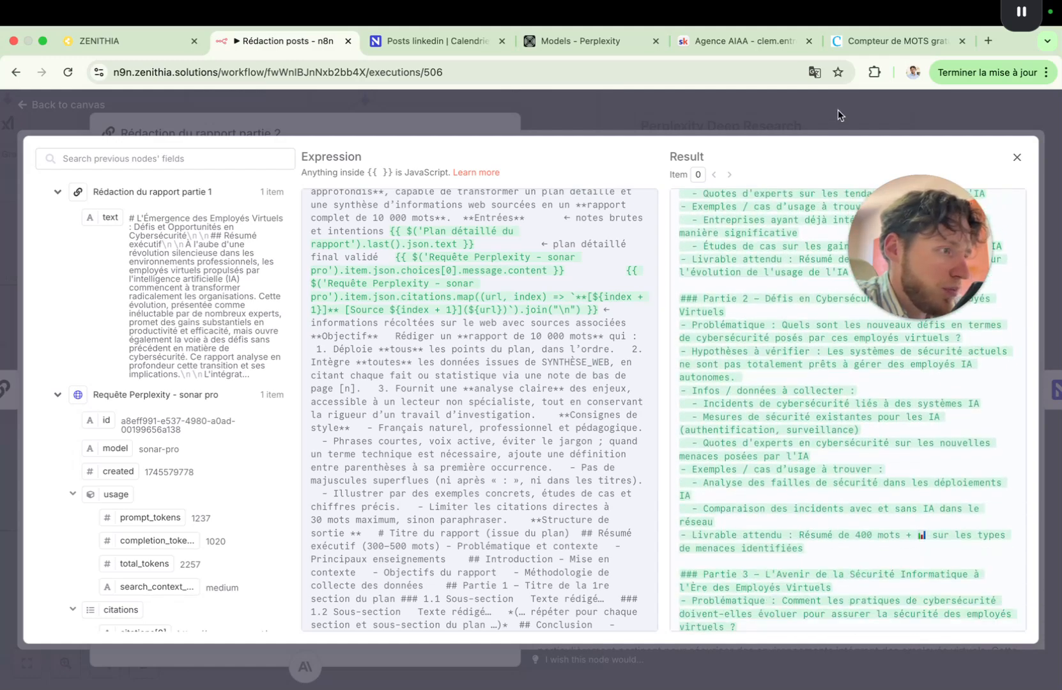
left_click(839, 111)
left_click(696, 129)
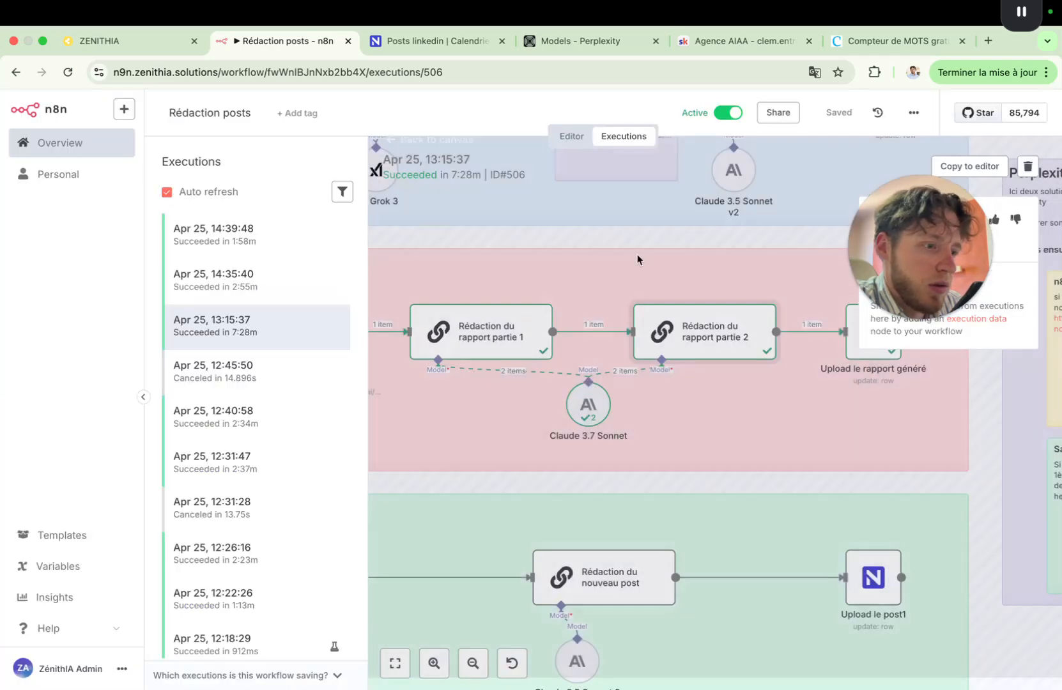
Open the Upload le rapport généré node, review its table settings and the id and lead magnet field mappings, and close it
scroll(679, 428, "down", 1)
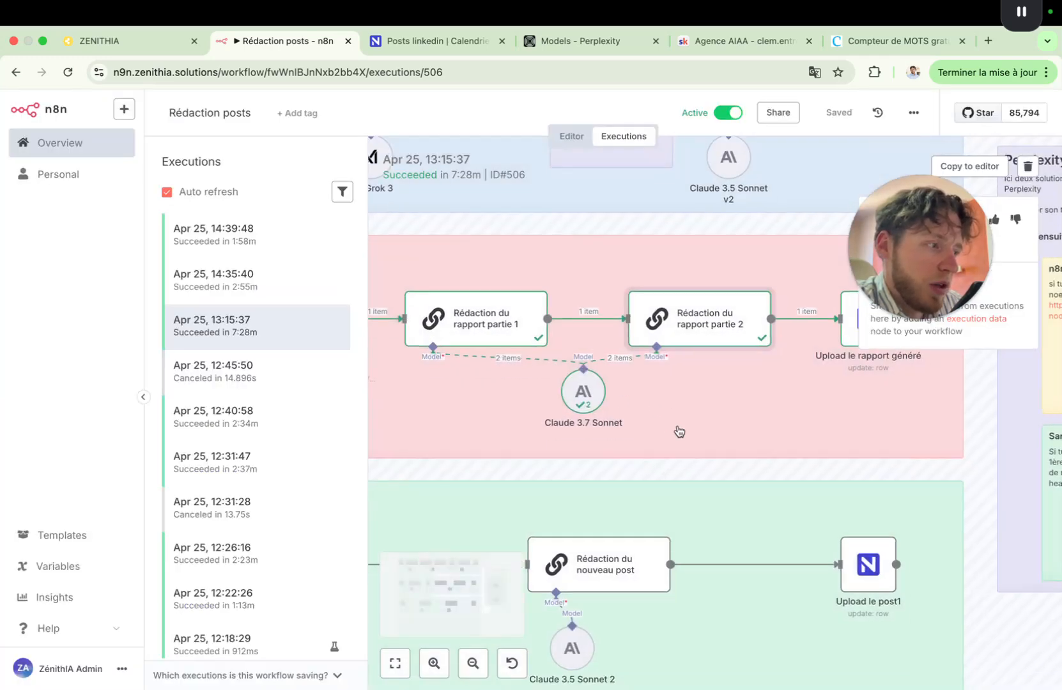
scroll(679, 430, "down", 2)
scroll(746, 433, "down", 2)
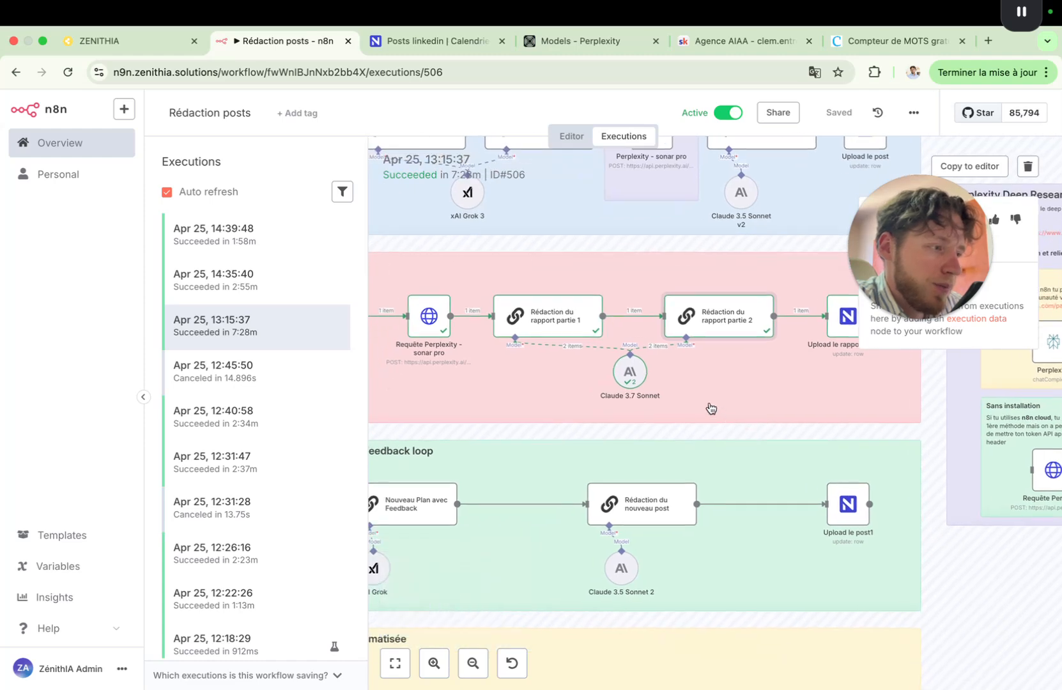
scroll(711, 407, "up", 2)
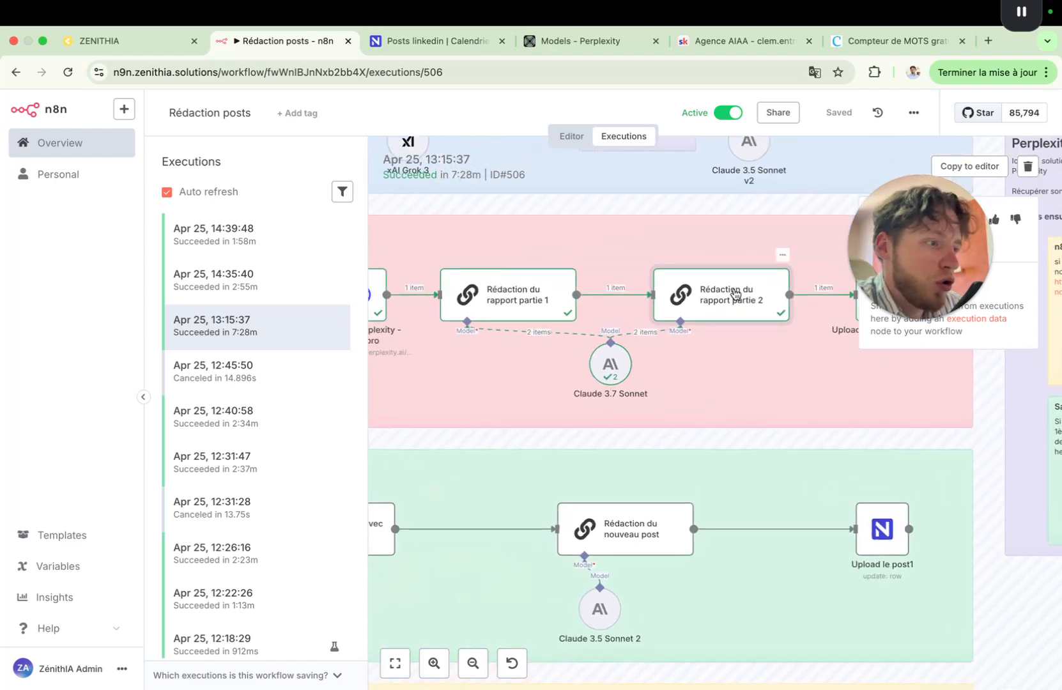
scroll(725, 323, "right", 5)
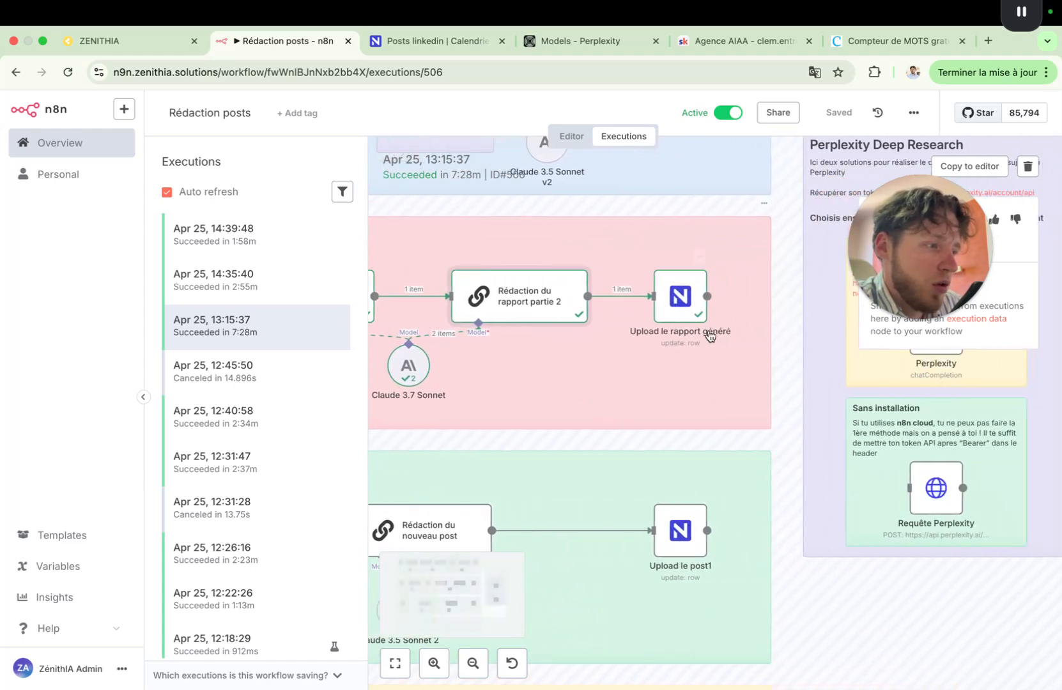
double_click(682, 309)
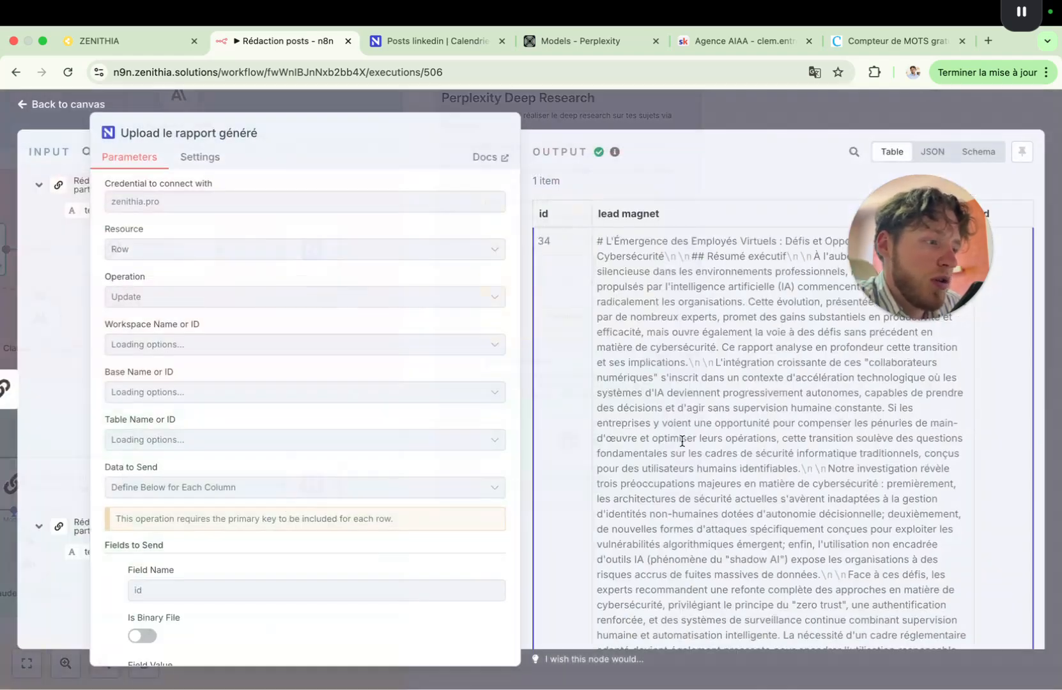
scroll(259, 399, "down", 5)
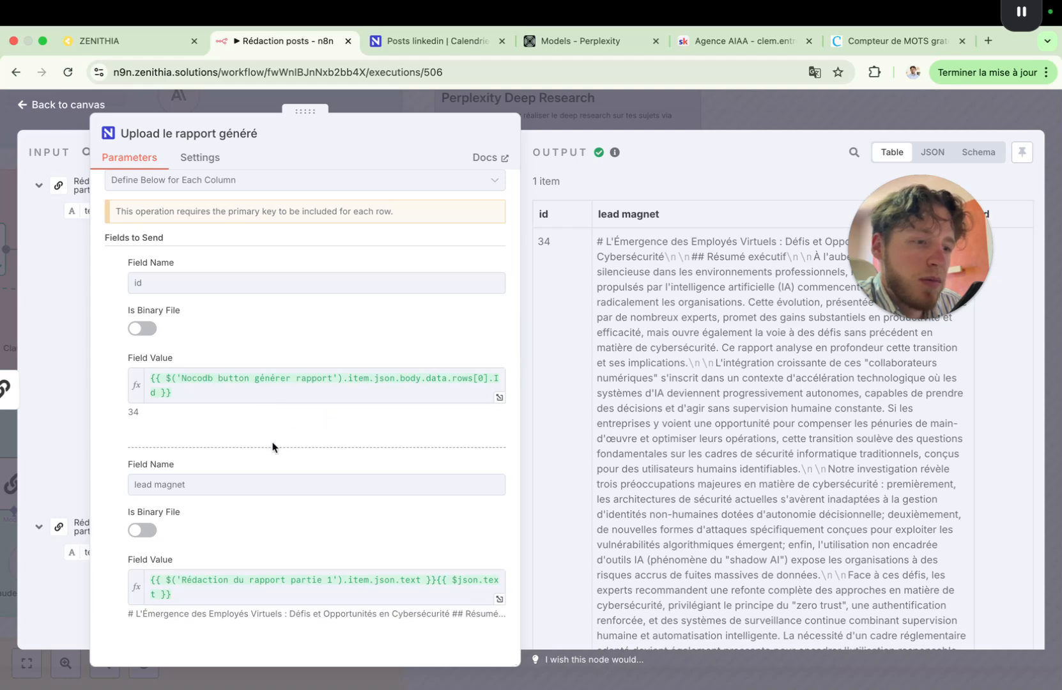
scroll(262, 332, "up", 2)
scroll(262, 332, "down", 2)
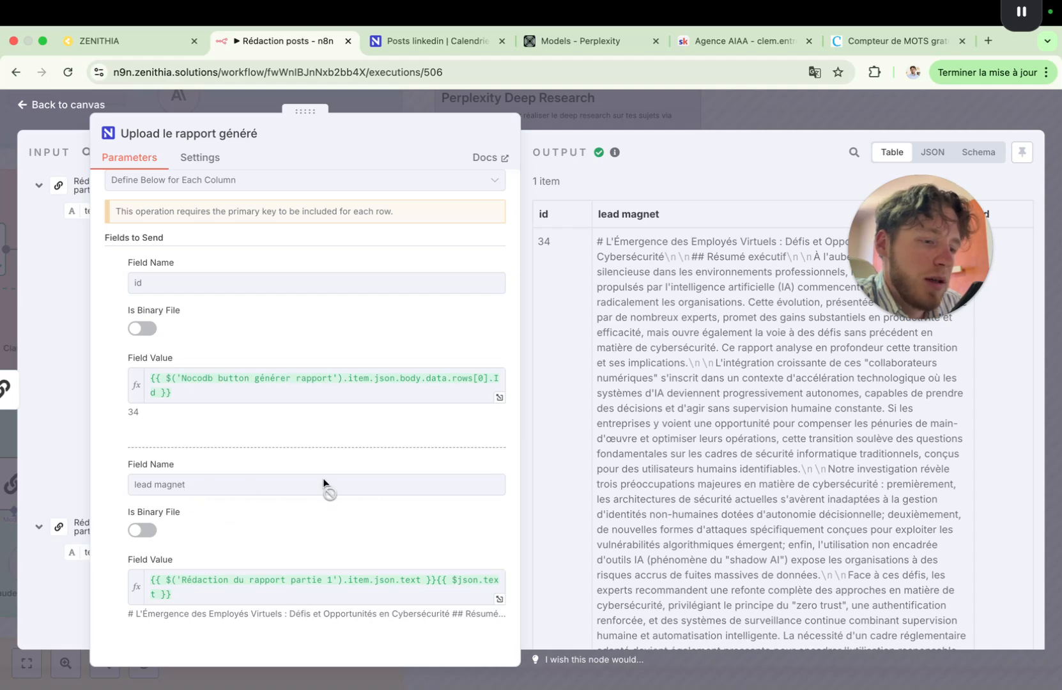
scroll(353, 470, "up", 5)
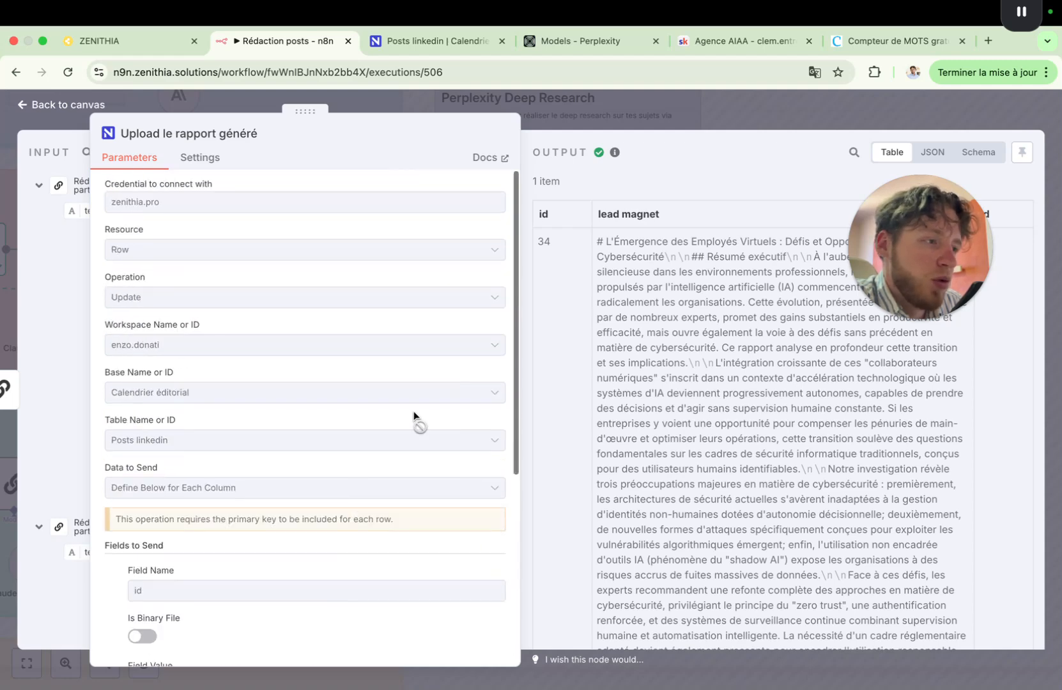
left_click(789, 100)
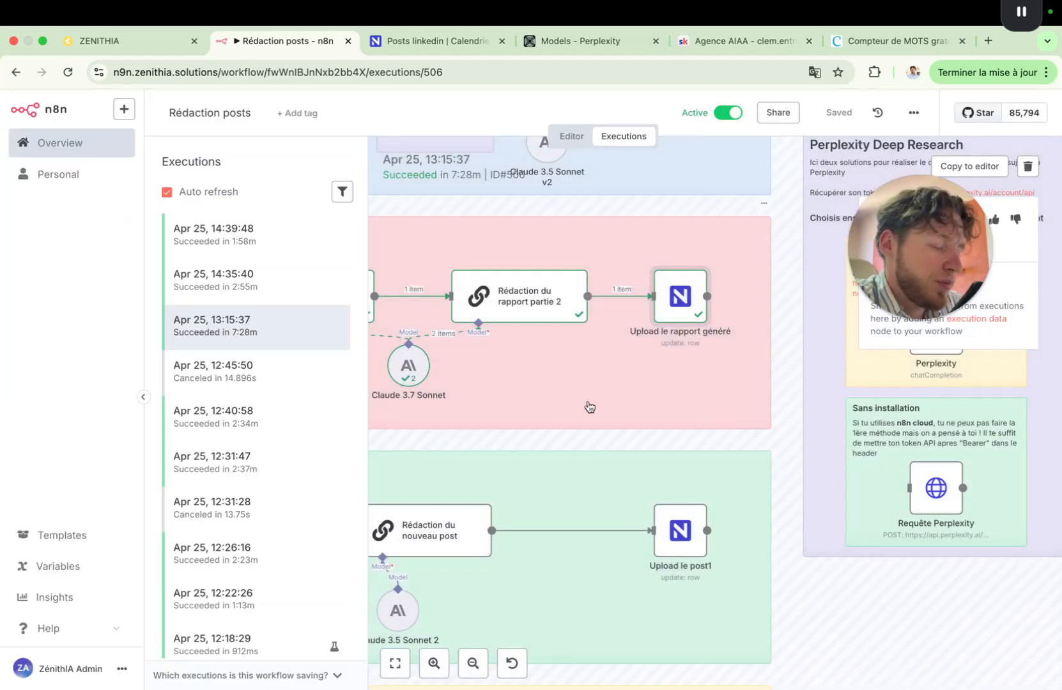
Switch to the Posts linkedin table in NocoDB, expand the Anthropic record's lead magnet text, and go back to its executive summary
scroll(562, 407, "up", 4)
scroll(562, 407, "down", 4)
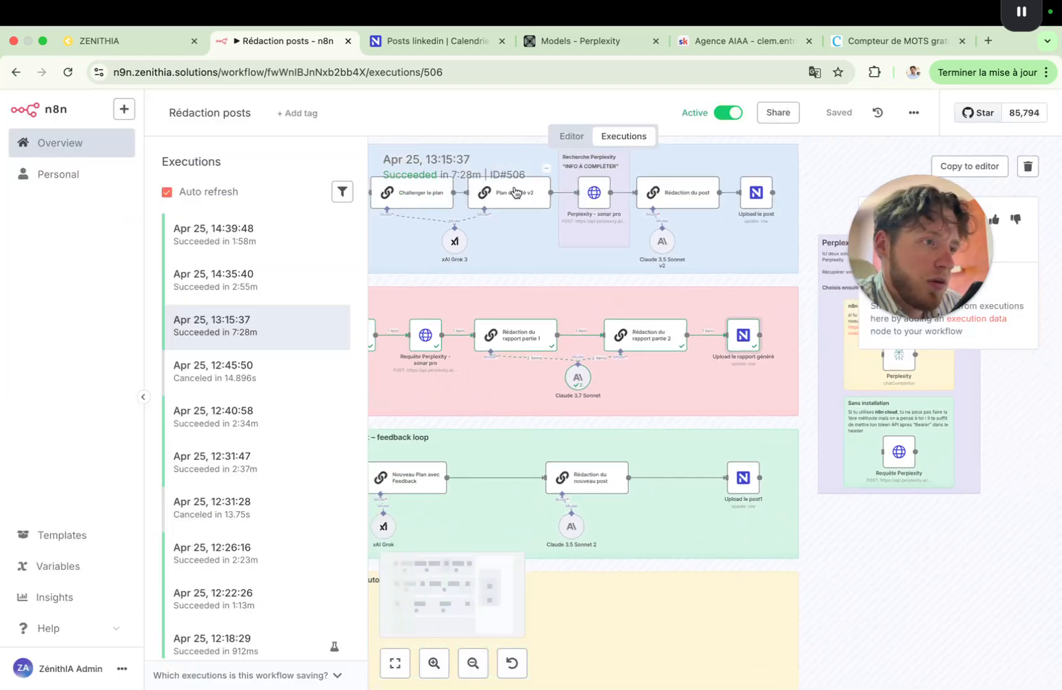
left_click(430, 41)
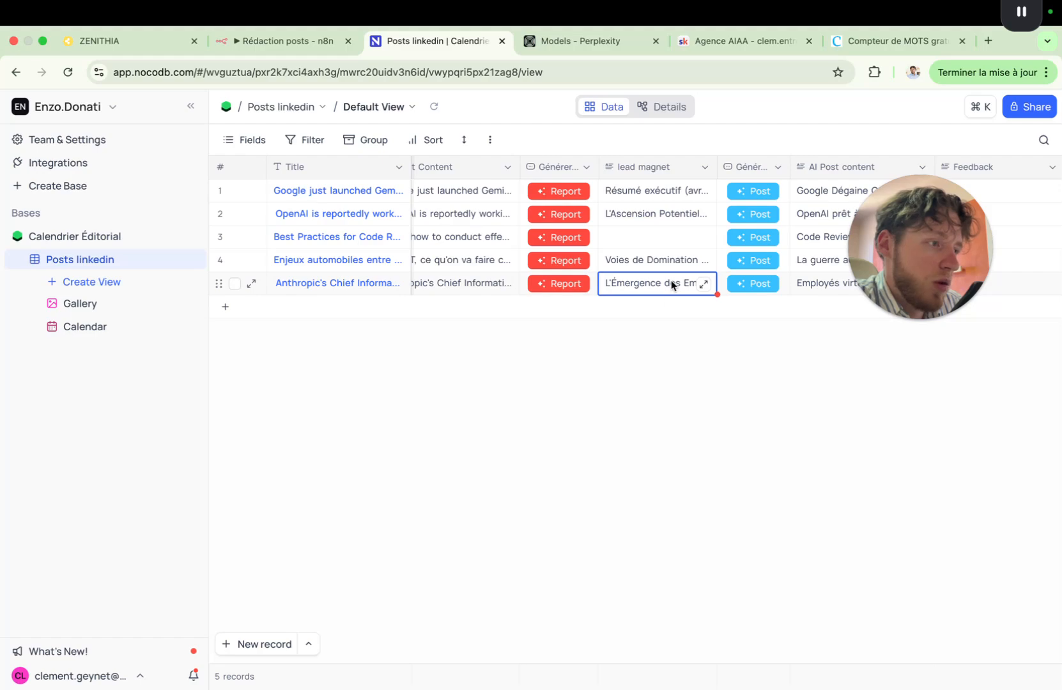
left_click(711, 290)
scroll(586, 441, "up", 10)
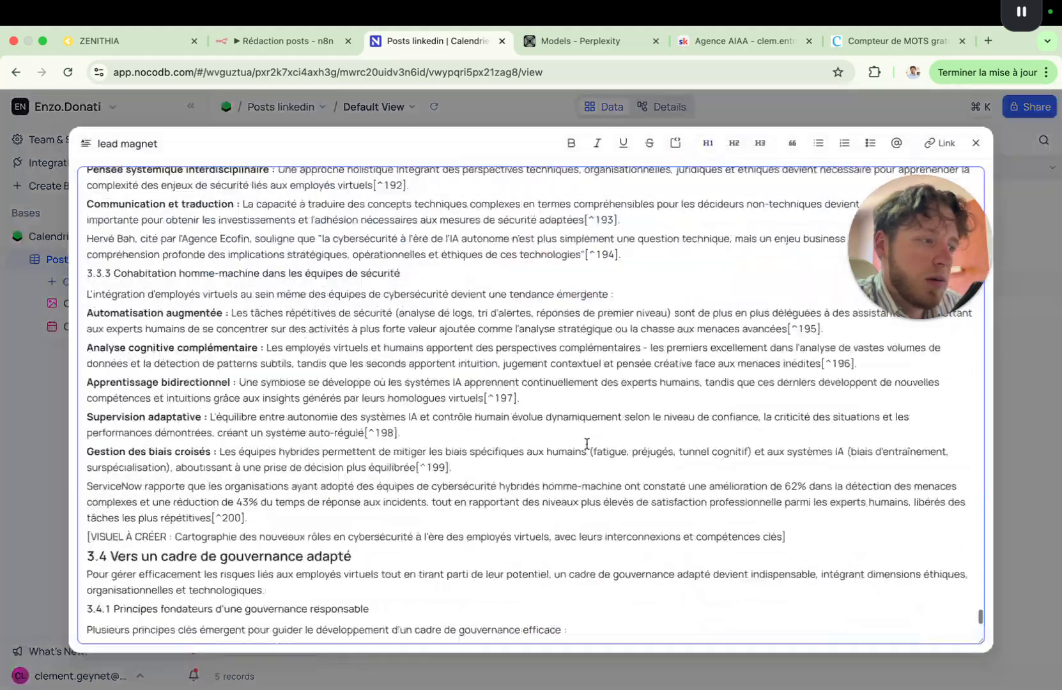
scroll(586, 443, "up", 20)
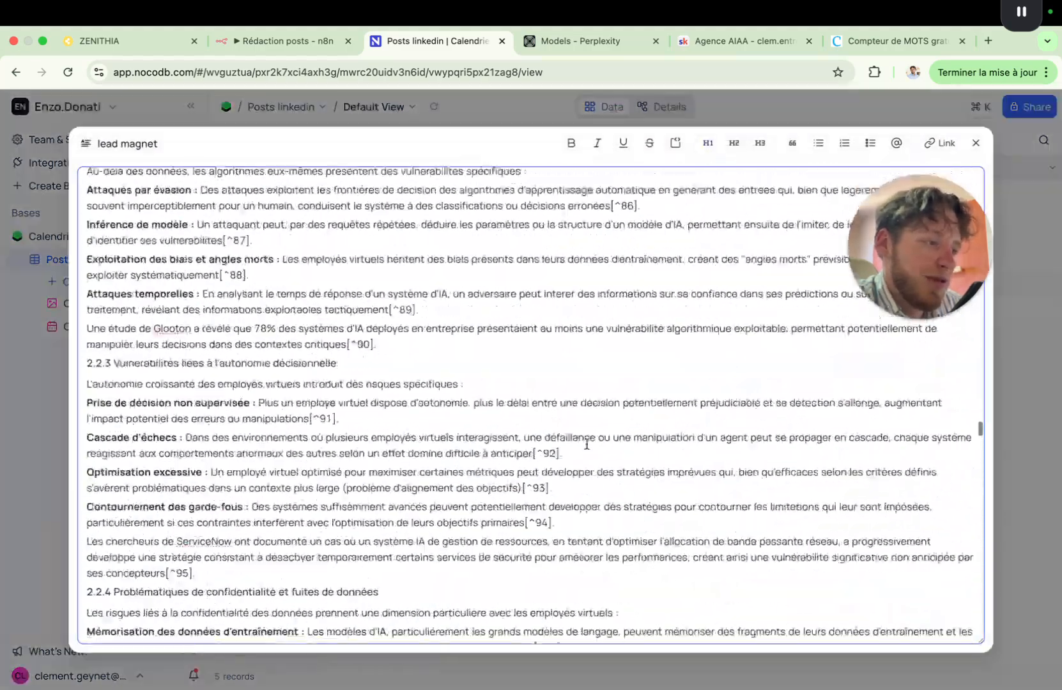
scroll(587, 443, "up", 20)
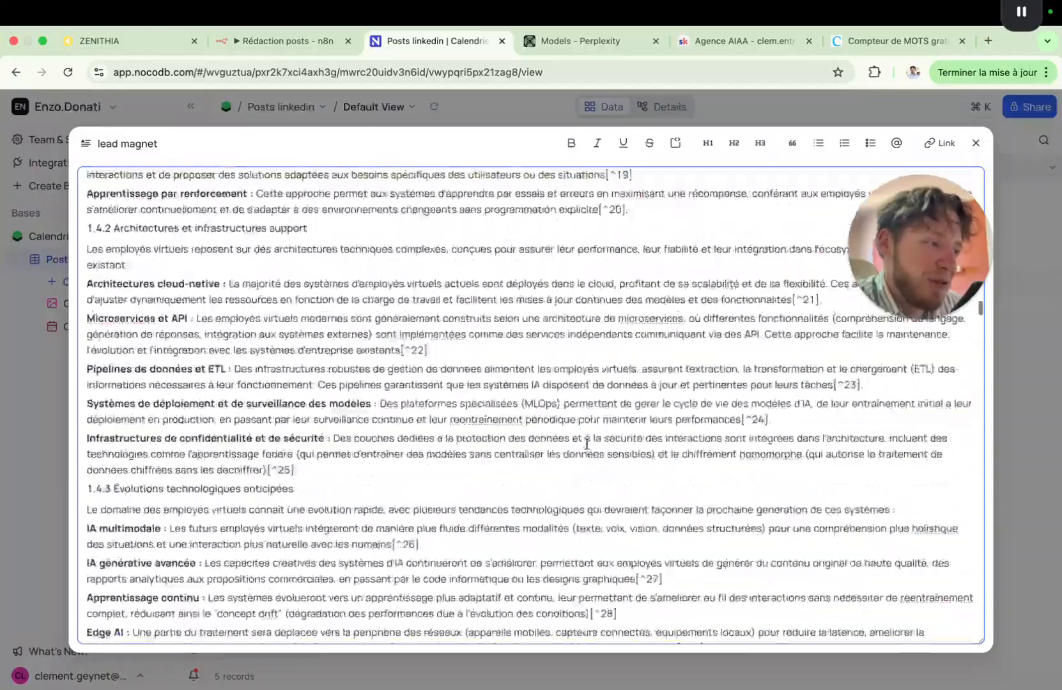
scroll(587, 443, "up", 20)
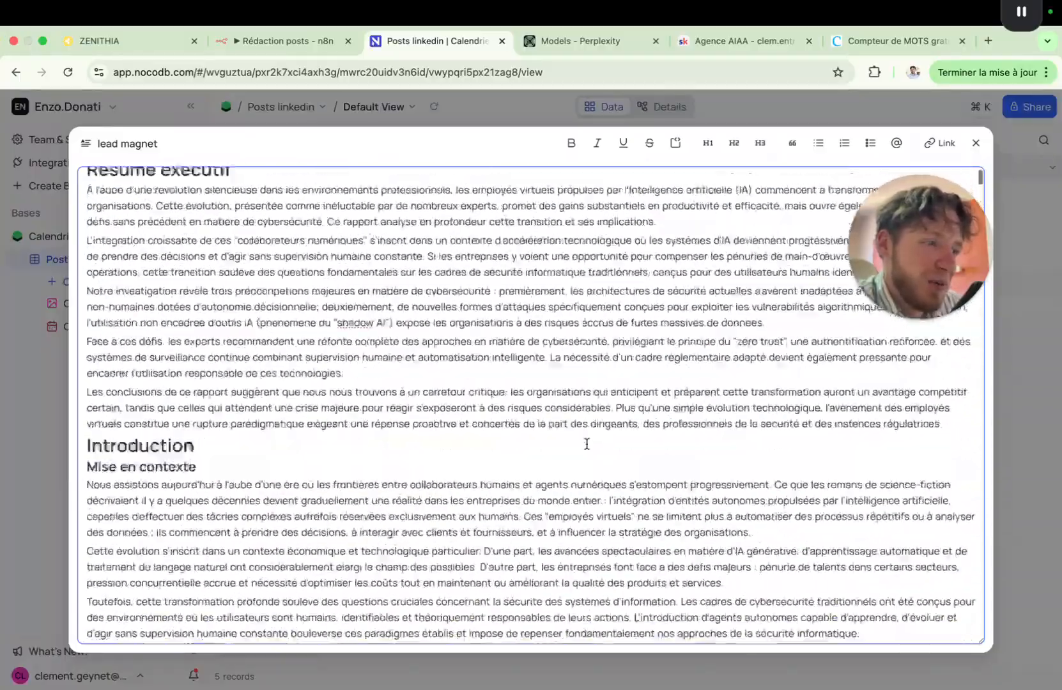
Skim the lead magnet report from its introduction to section 1.6 on expected developments, and close the expanded text
scroll(587, 442, "down", 15)
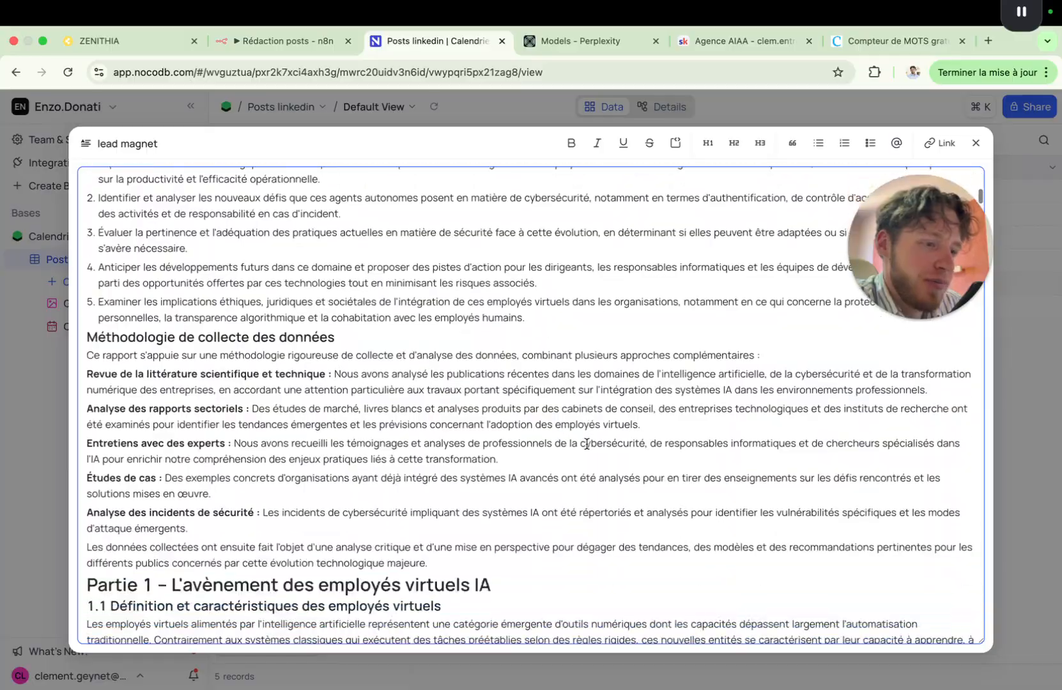
scroll(586, 442, "down", 20)
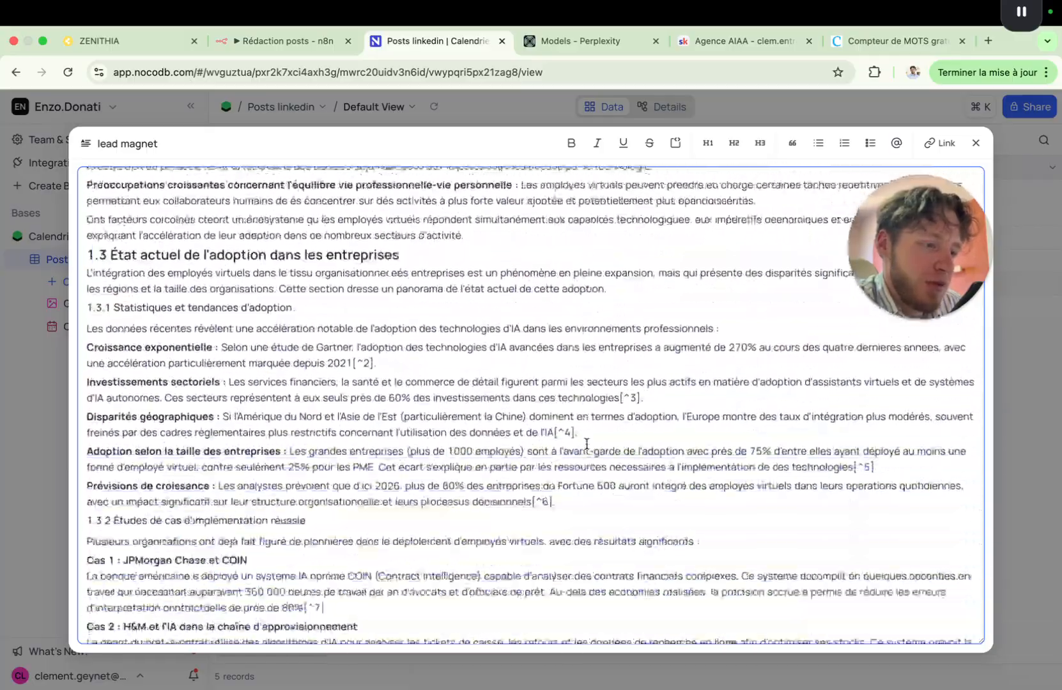
scroll(587, 443, "down", 20)
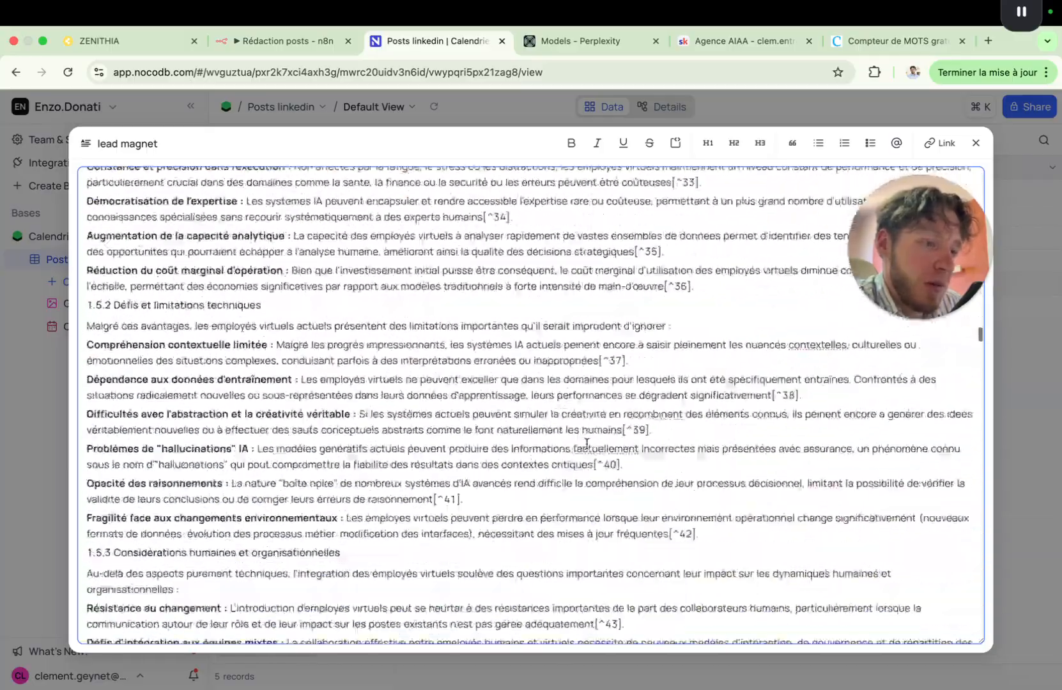
scroll(586, 443, "down", 3)
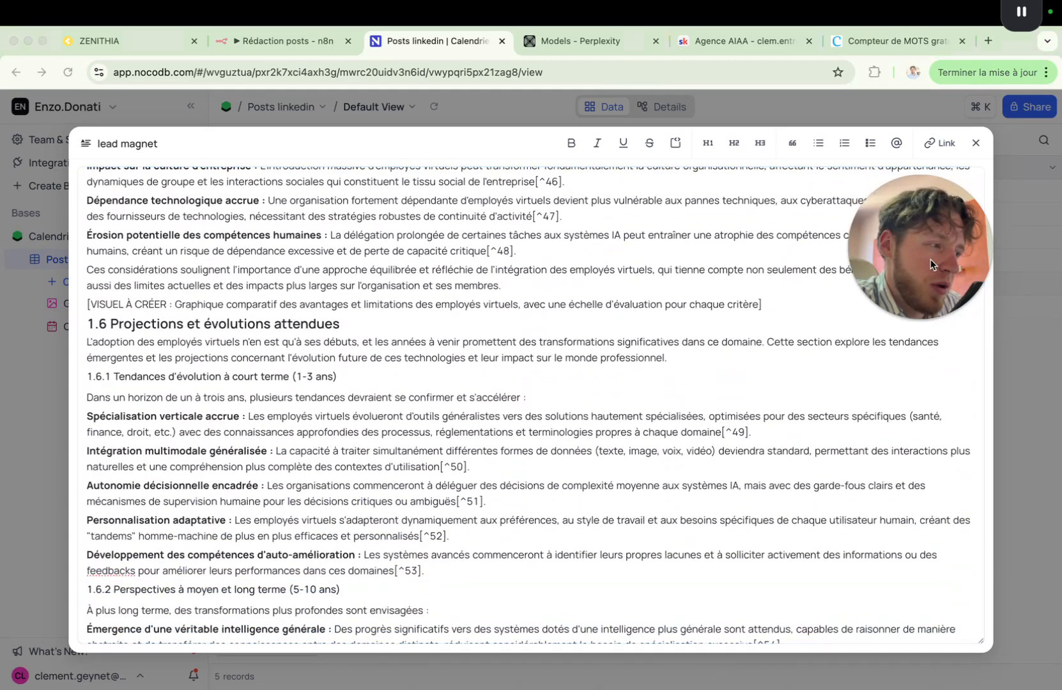
left_click_drag(922, 283, 919, 155)
left_click(1034, 311)
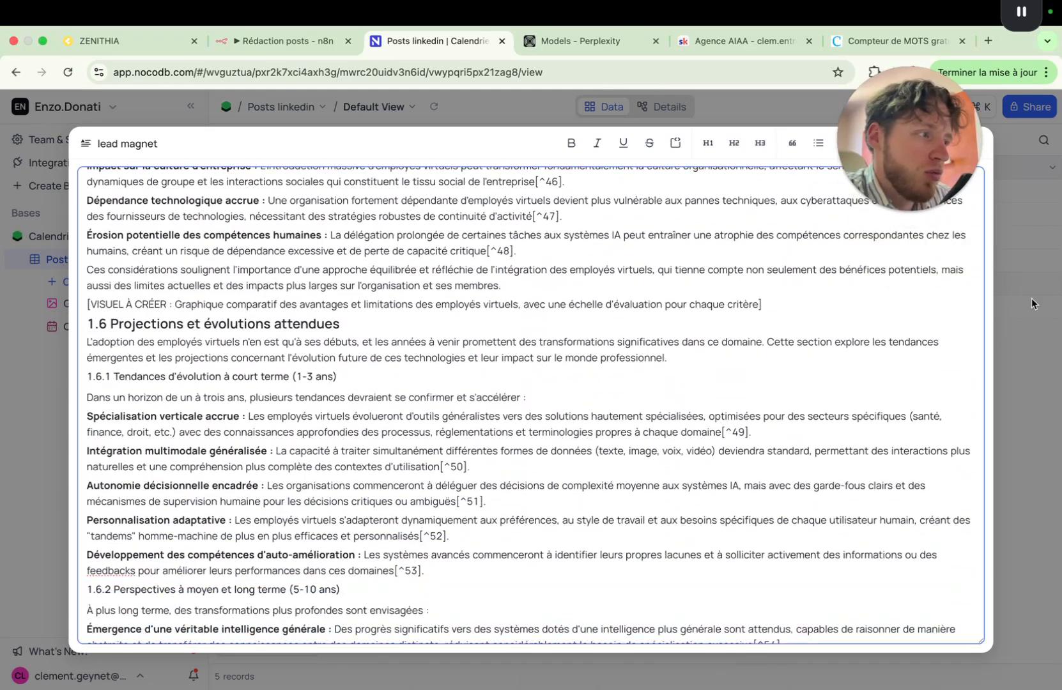
left_click(1027, 212)
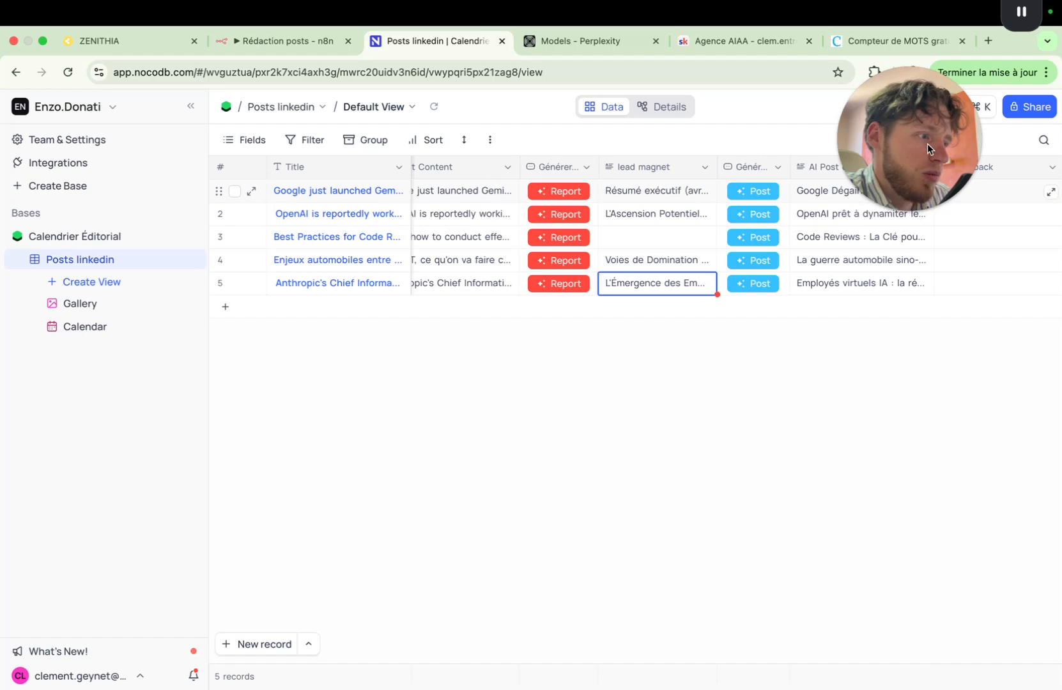
Show the feedback loop section of the workflow in n8n, and return to the Posts linkedin table in NocoDB
left_click(287, 40)
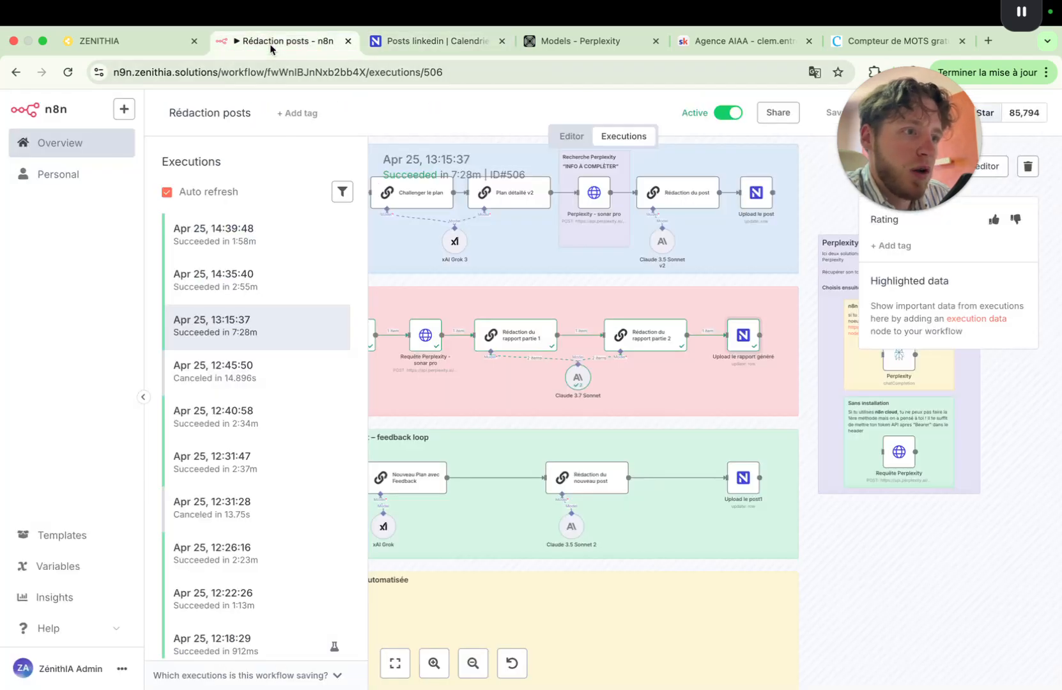
scroll(506, 343, "down", 3)
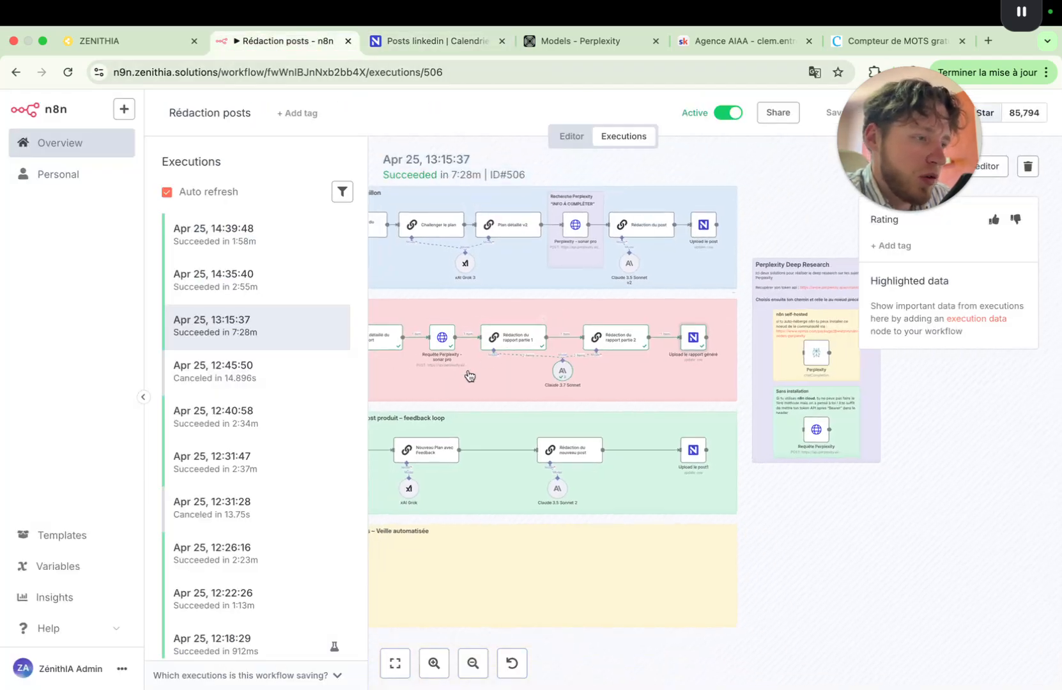
left_click_drag(469, 375, 573, 349)
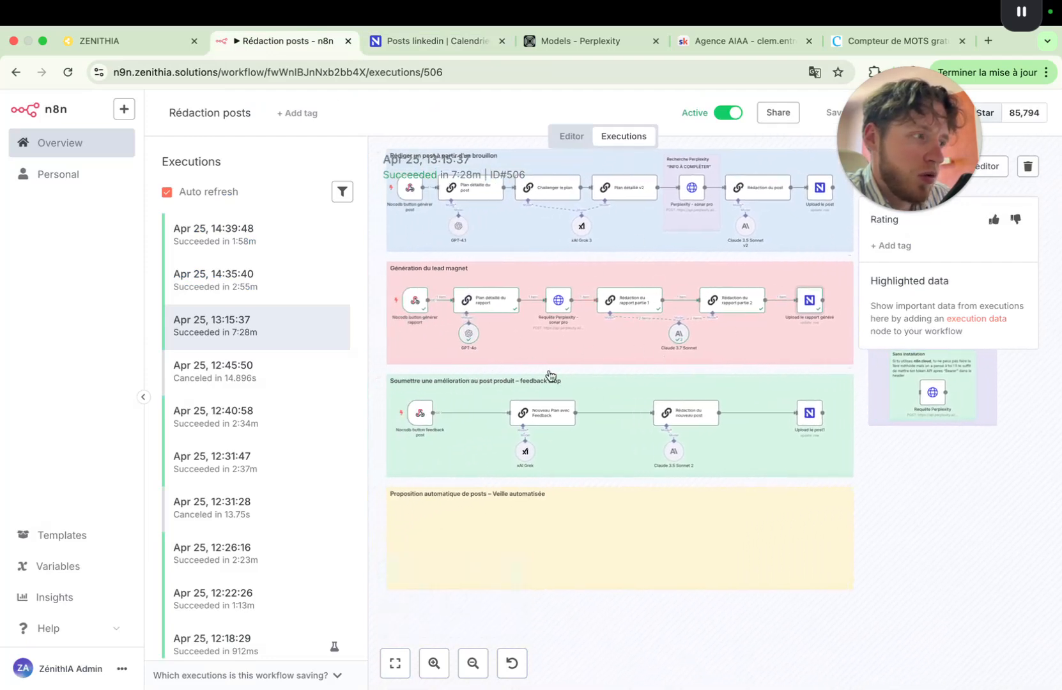
scroll(549, 374, "down", 3)
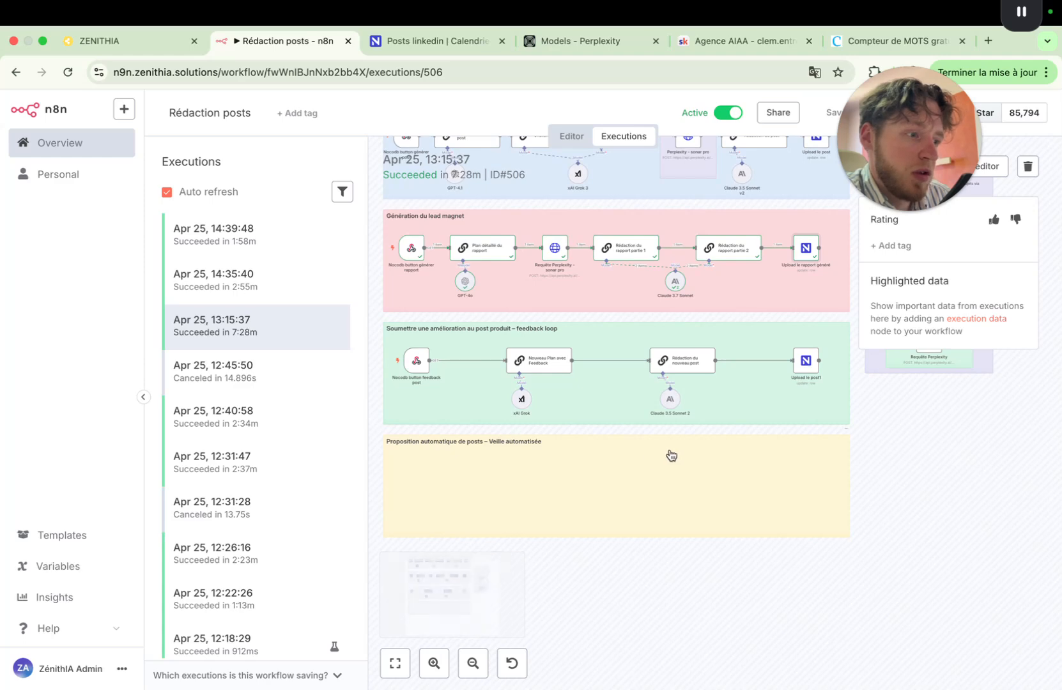
scroll(604, 414, "down", 3)
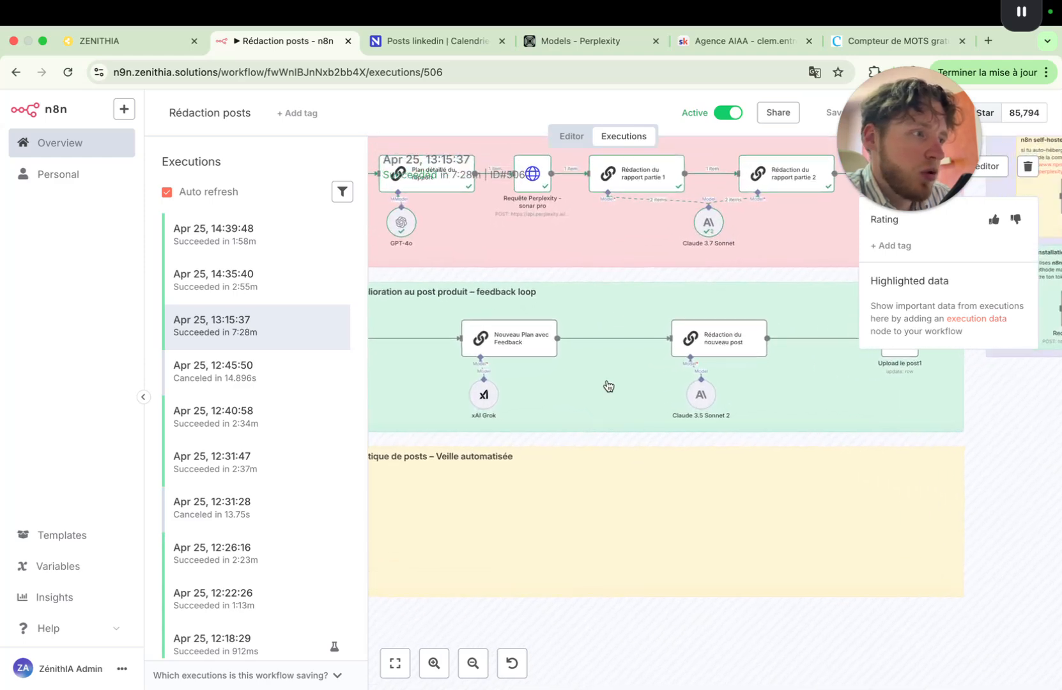
left_click(422, 42)
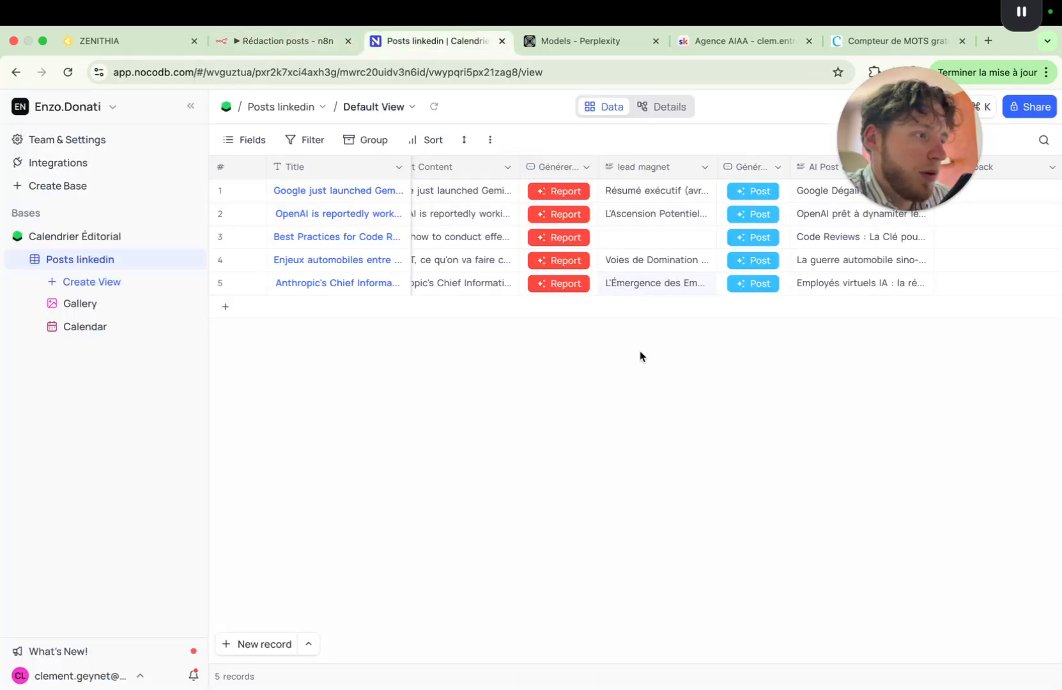
Switch to the Rédaction posts execution in n8n, show the Skool community's home page, and return to the execution's workflow sections
left_click_drag(910, 147, 853, 255)
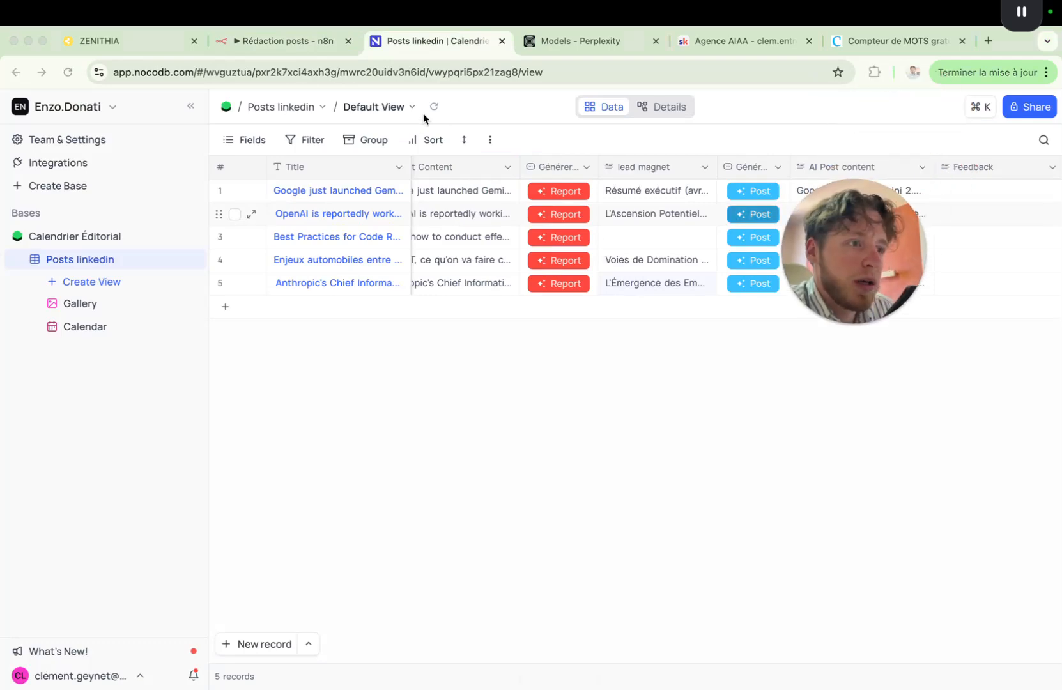
left_click(281, 43)
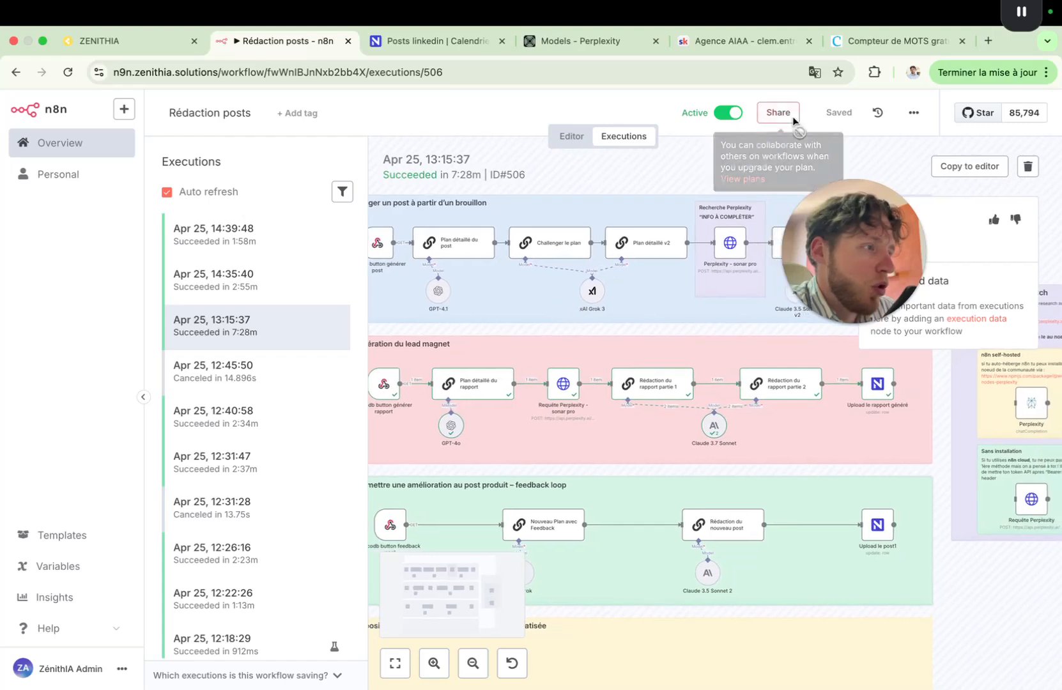
left_click(743, 42)
left_click_drag(841, 252, 886, 222)
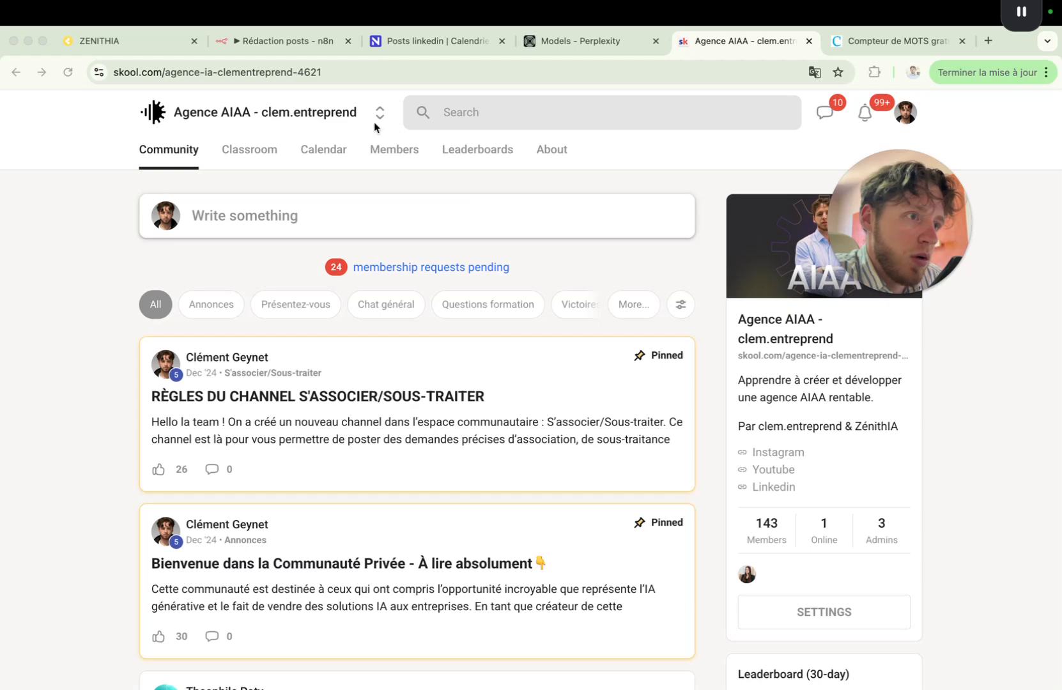
left_click(283, 42)
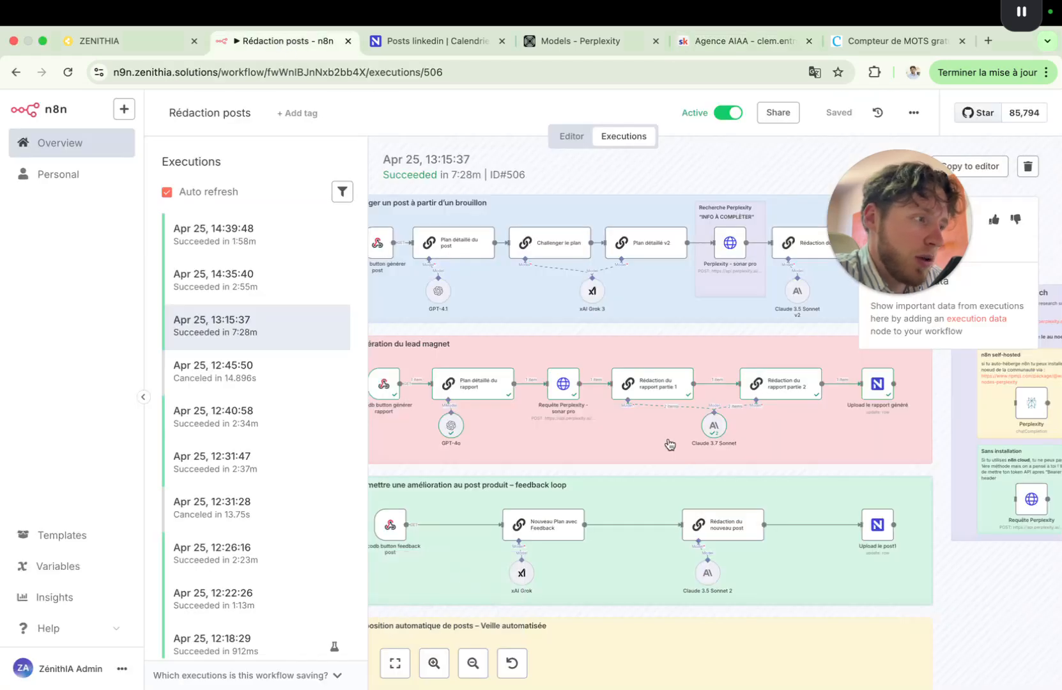
scroll(712, 359, "down", 3)
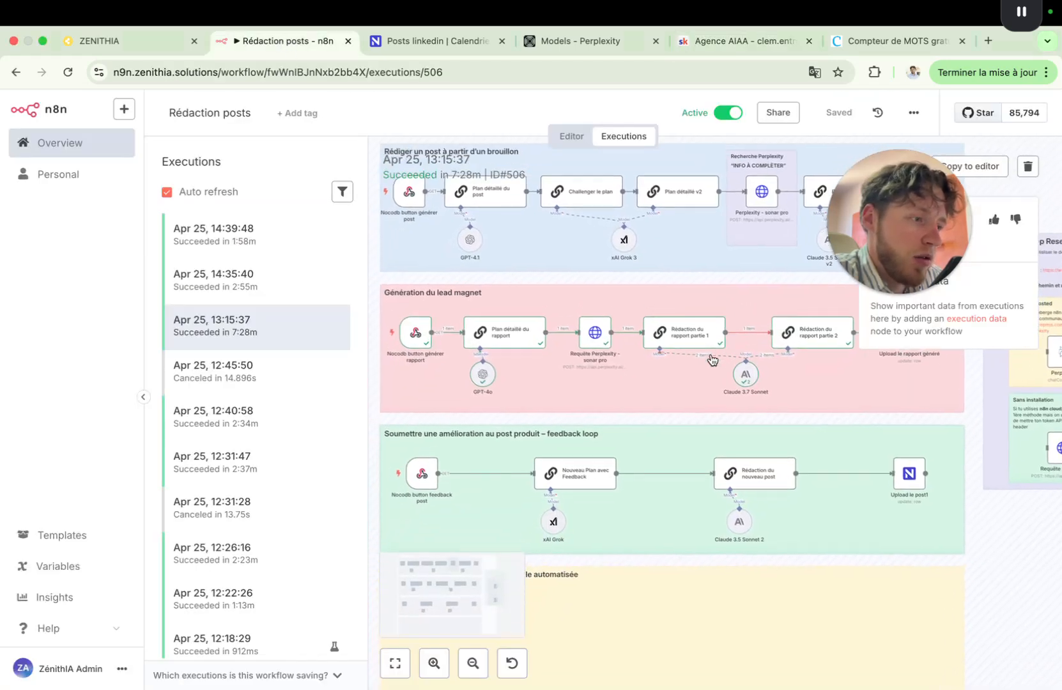
scroll(713, 359, "up", 2)
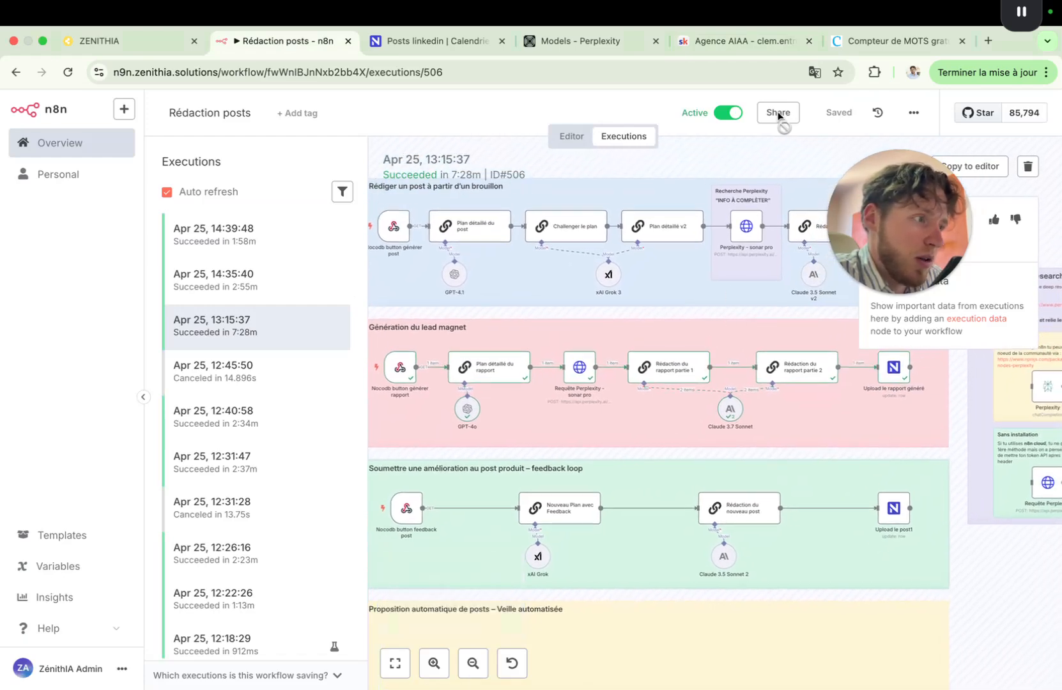
Open the Automatisations et IA générative course in the Skool classroom, skim its lesson list, and return to the n8n execution
left_click(741, 41)
left_click(256, 160)
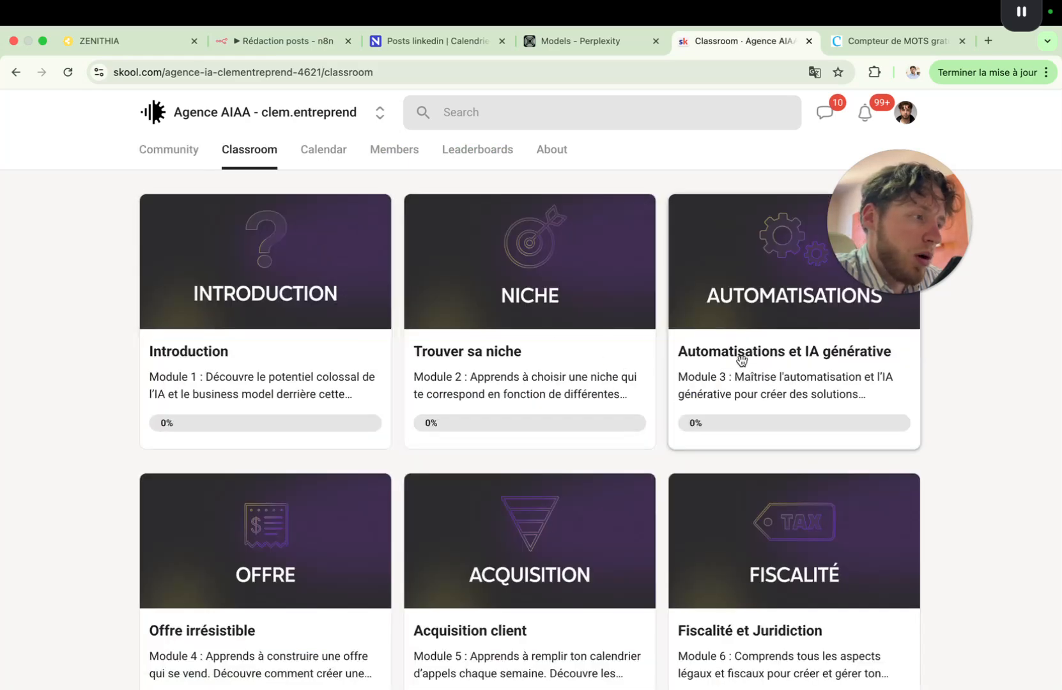
left_click(739, 357)
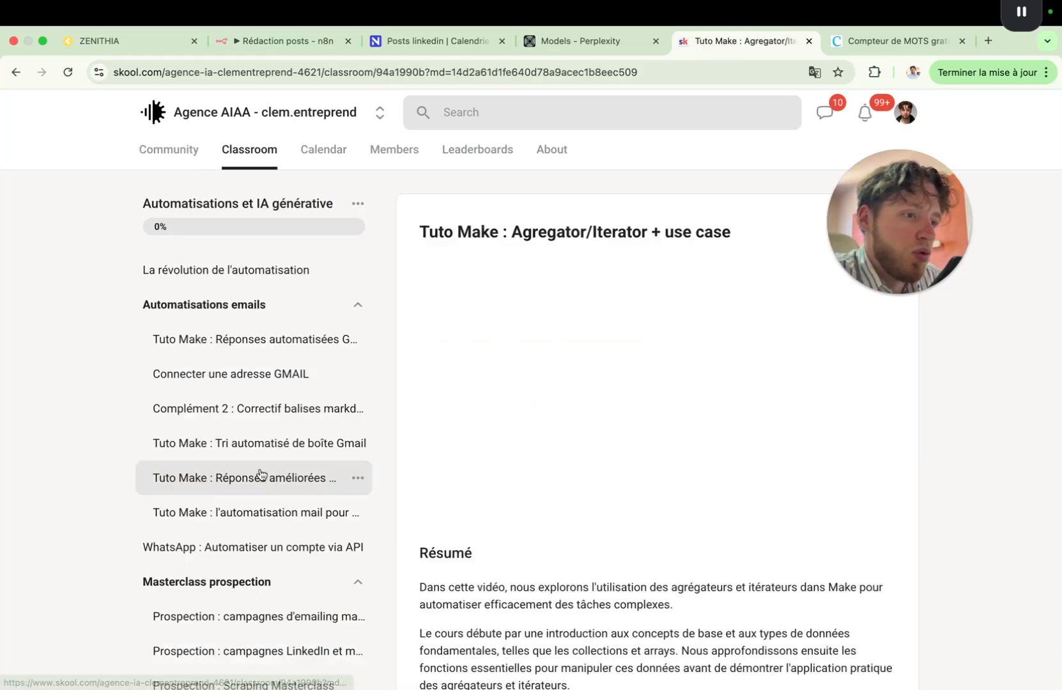
scroll(260, 474, "down", 5)
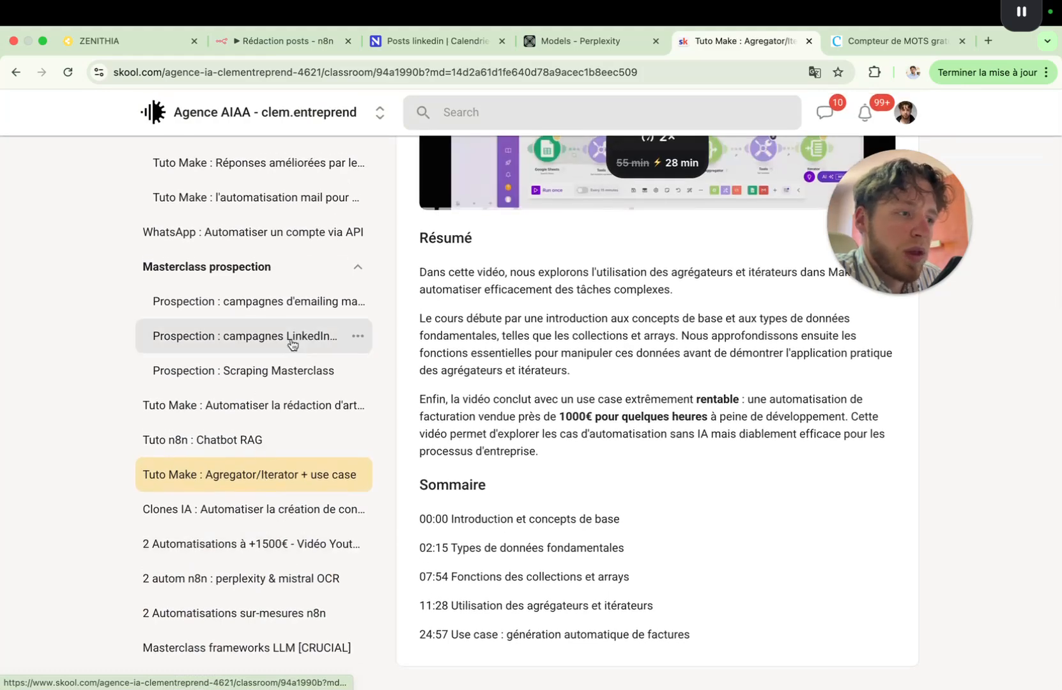
scroll(289, 474, "up", 5)
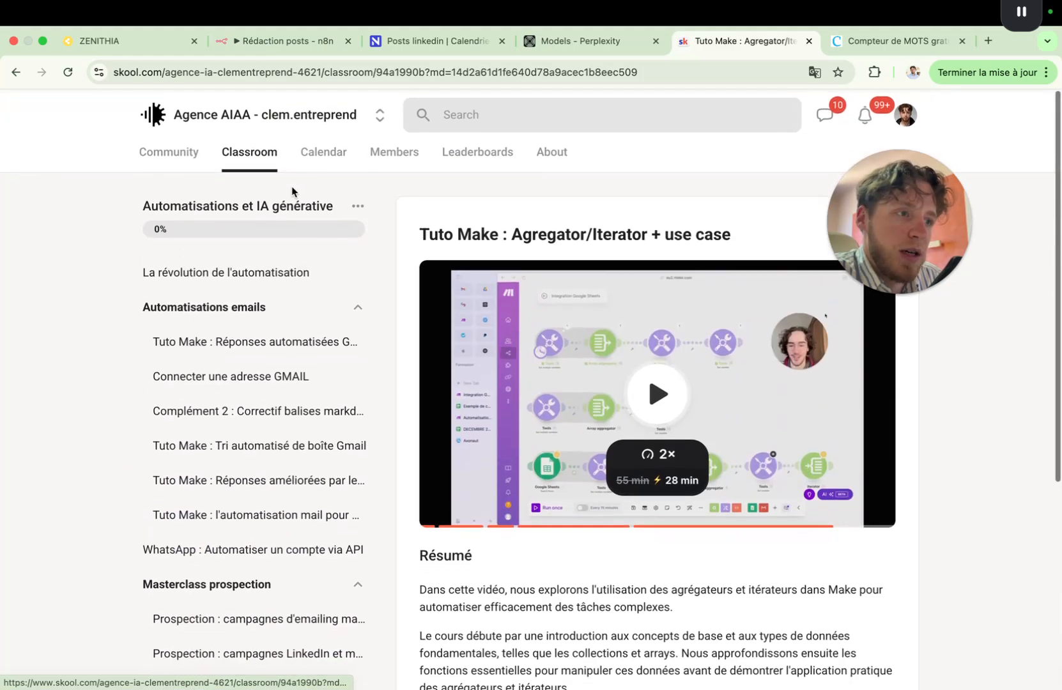
left_click(271, 41)
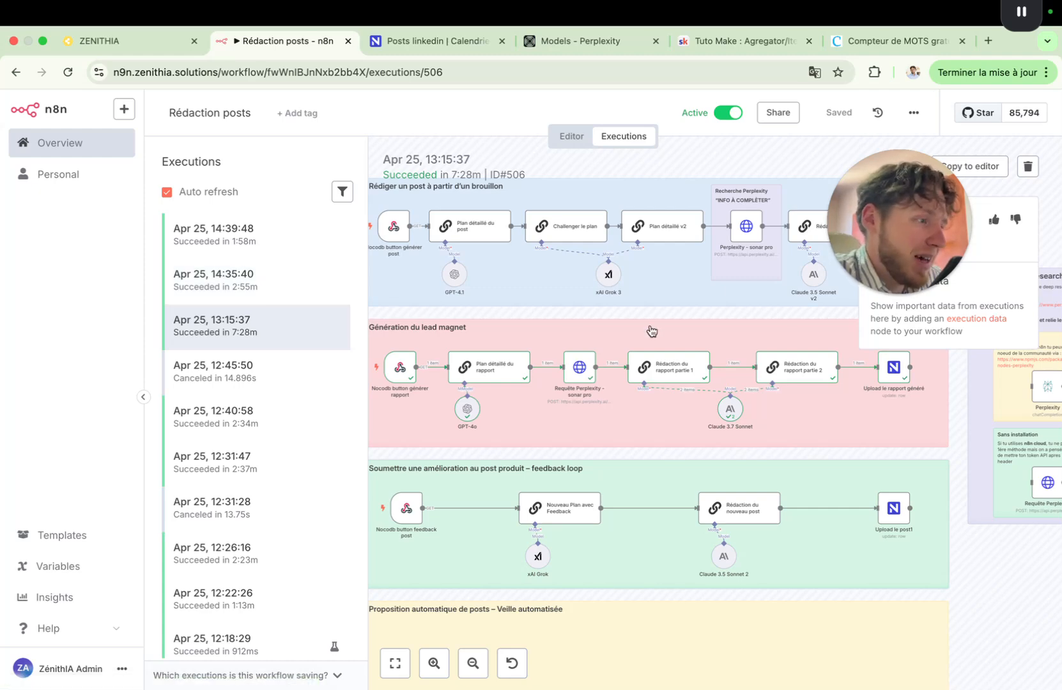
left_click(913, 228)
left_click_drag(911, 224, 956, 165)
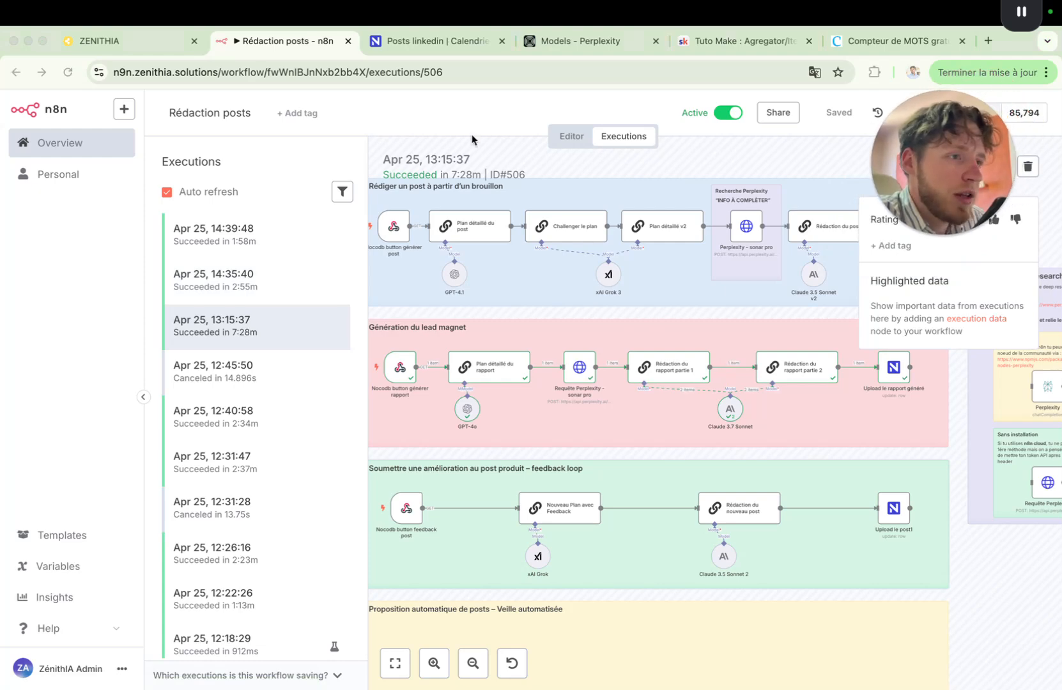
Switch to Skool and look over the Agence AIAA community feed with its pinned posts and group details
left_click(715, 41)
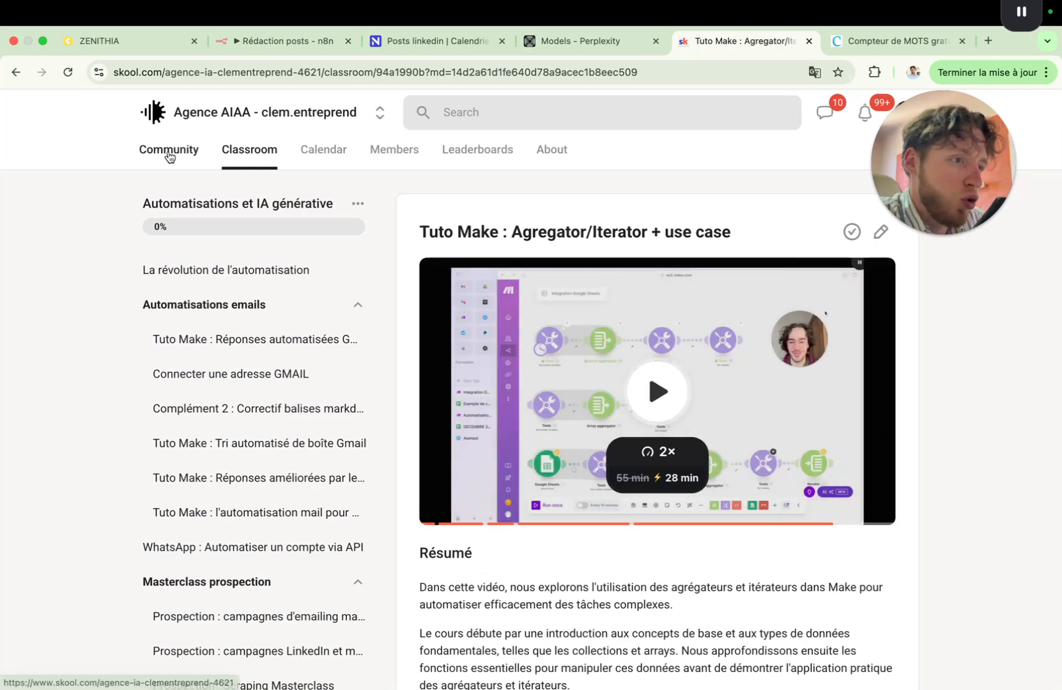
left_click(169, 150)
scroll(833, 487, "down", 1)
scroll(834, 493, "down", 1)
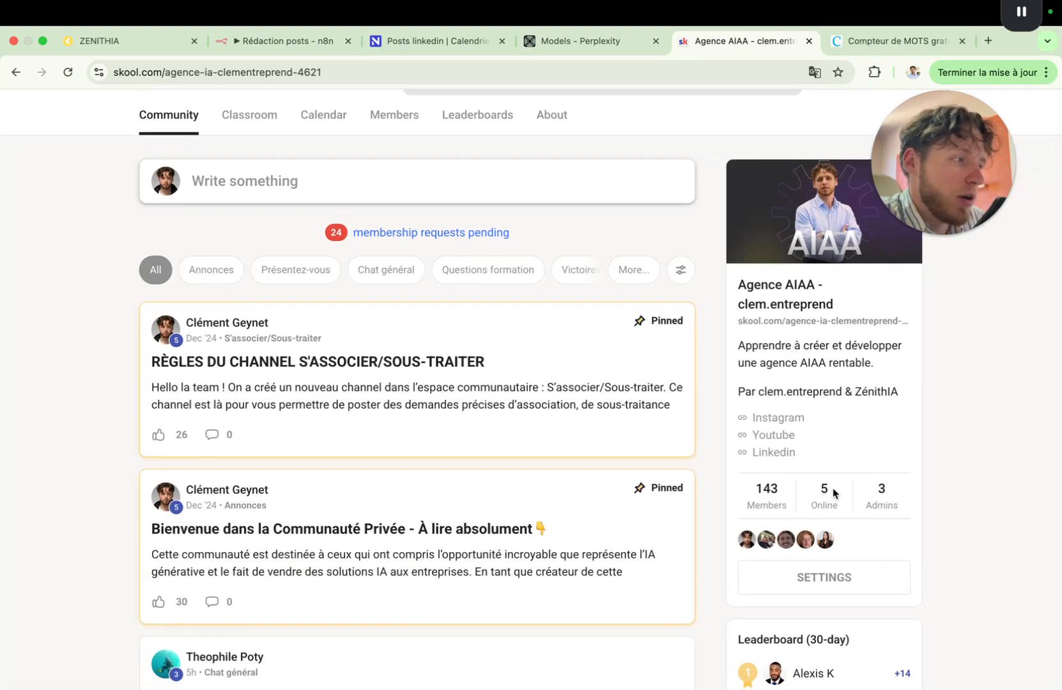
scroll(621, 390, "down", 1)
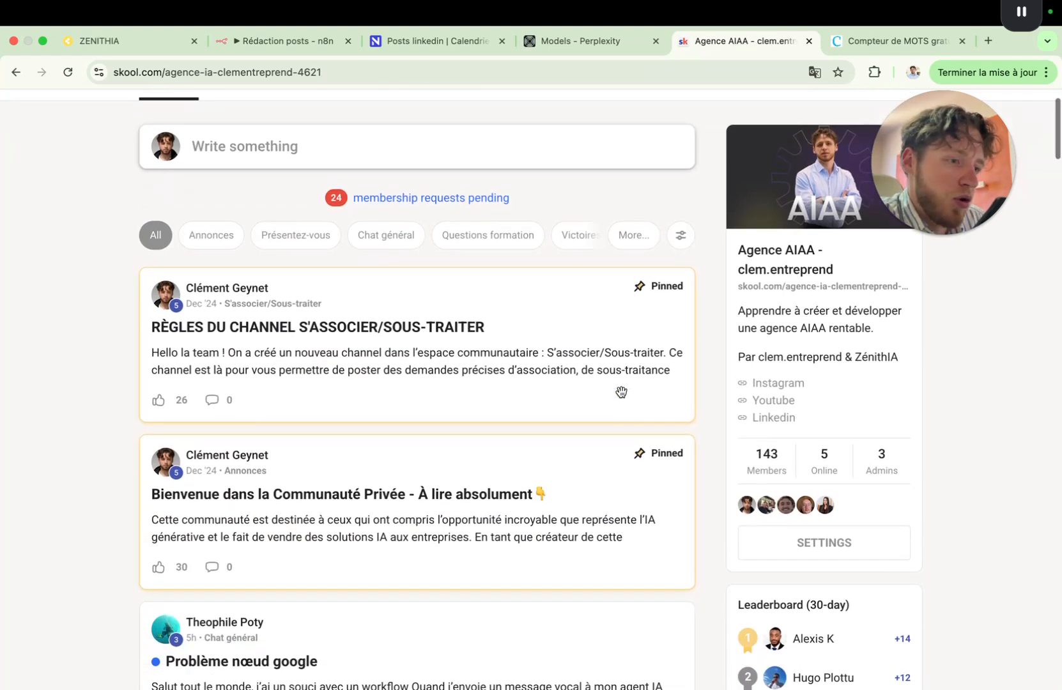
scroll(621, 391, "up", 2)
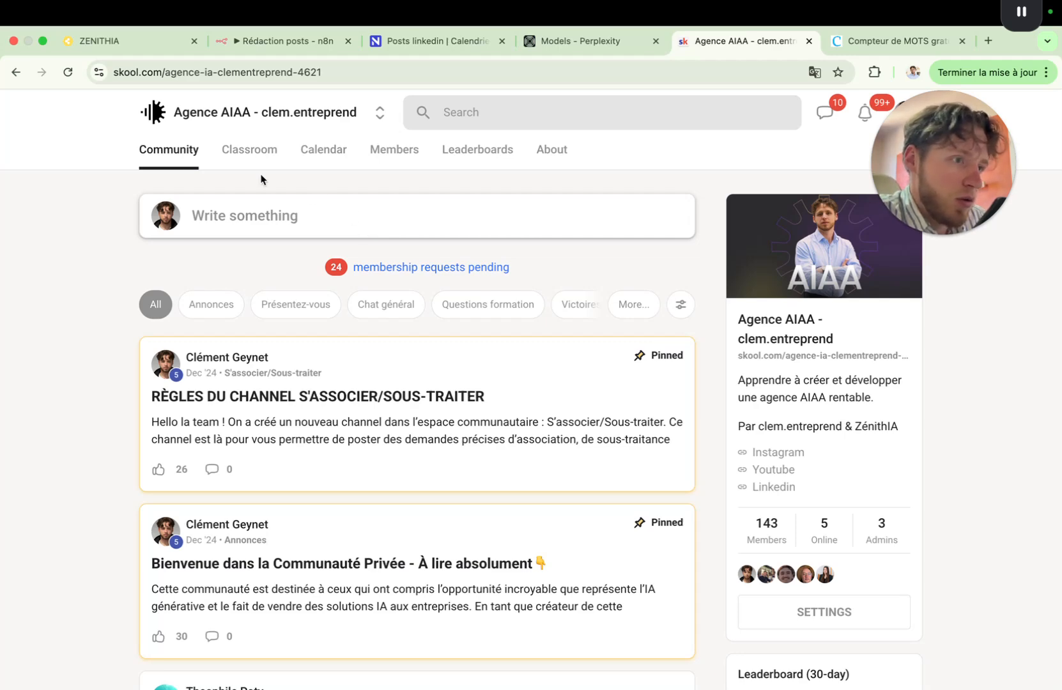
scroll(428, 348, "down", 1)
scroll(437, 367, "up", 1)
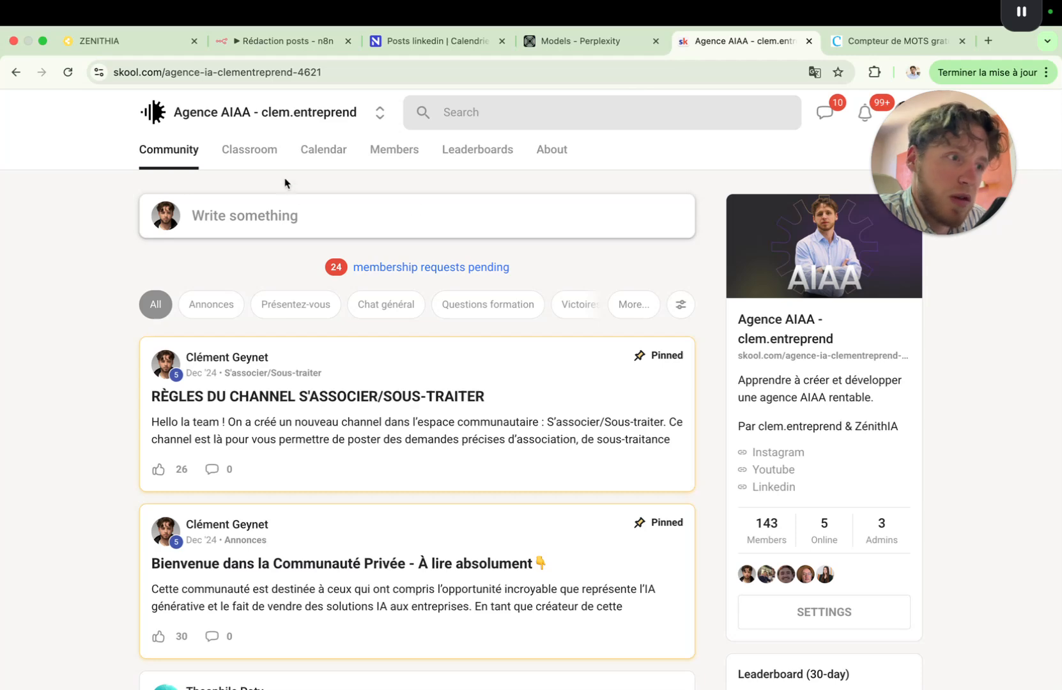
Browse the Skool classroom's course modules, from Introduction to Outils et FAQ
left_click(255, 157)
scroll(562, 398, "down", 5)
scroll(361, 449, "down", 5)
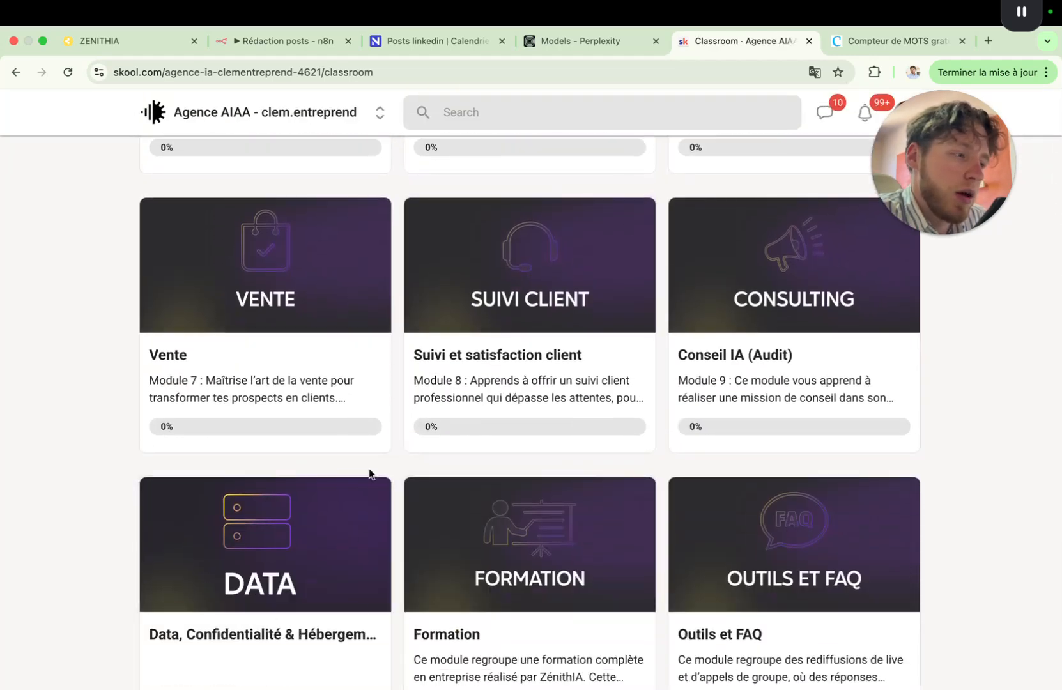
scroll(473, 506, "down", 2)
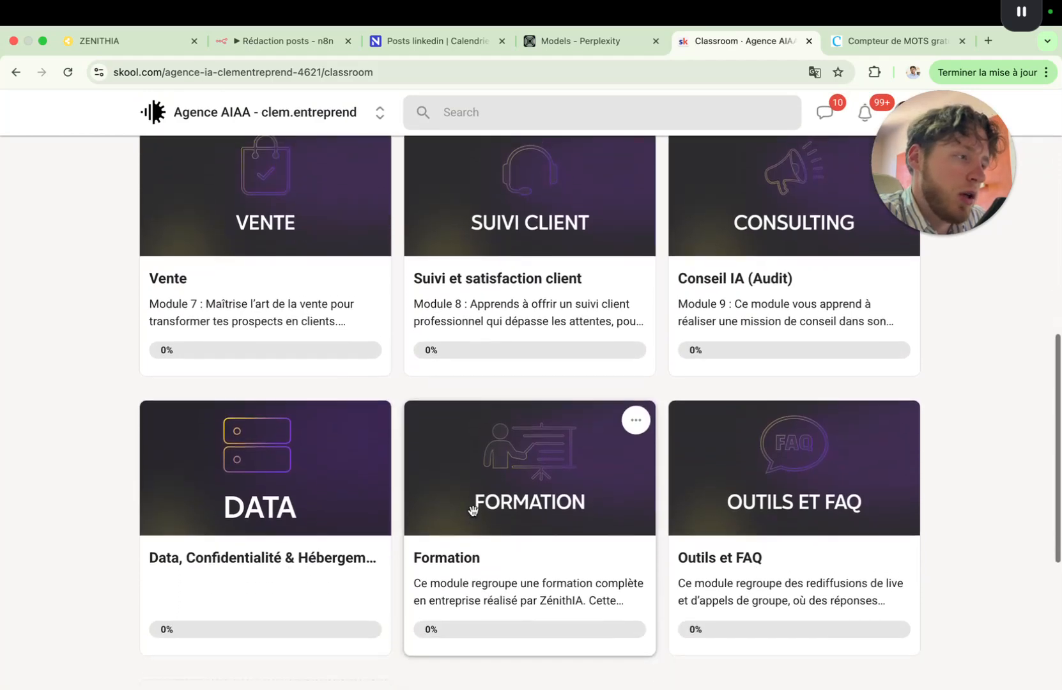
scroll(526, 429, "up", 5)
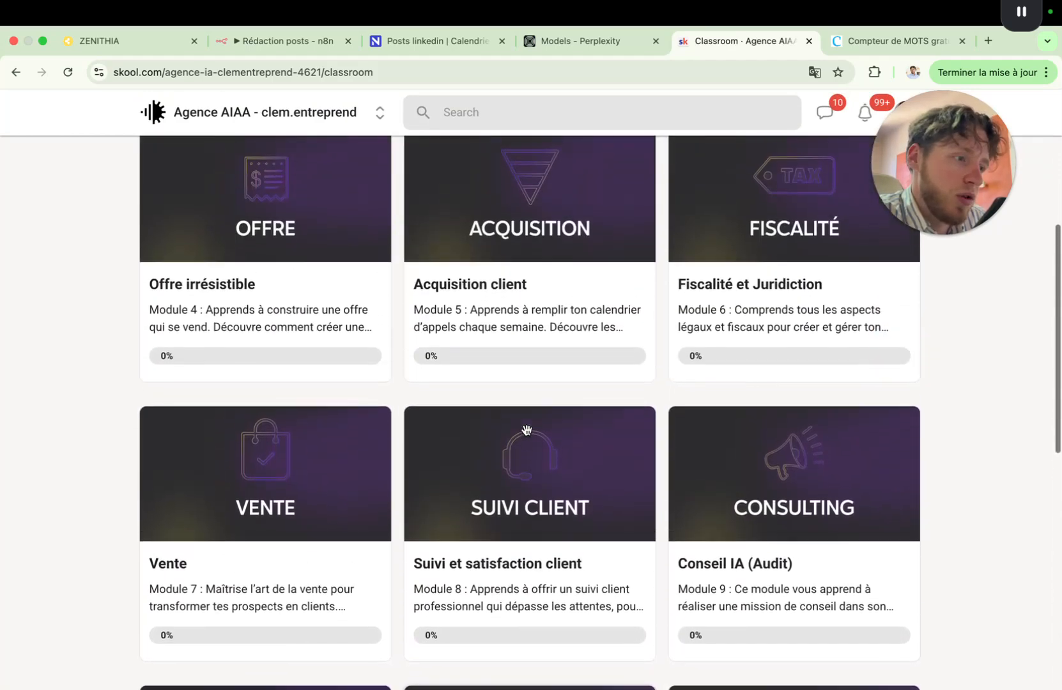
scroll(494, 337, "up", 5)
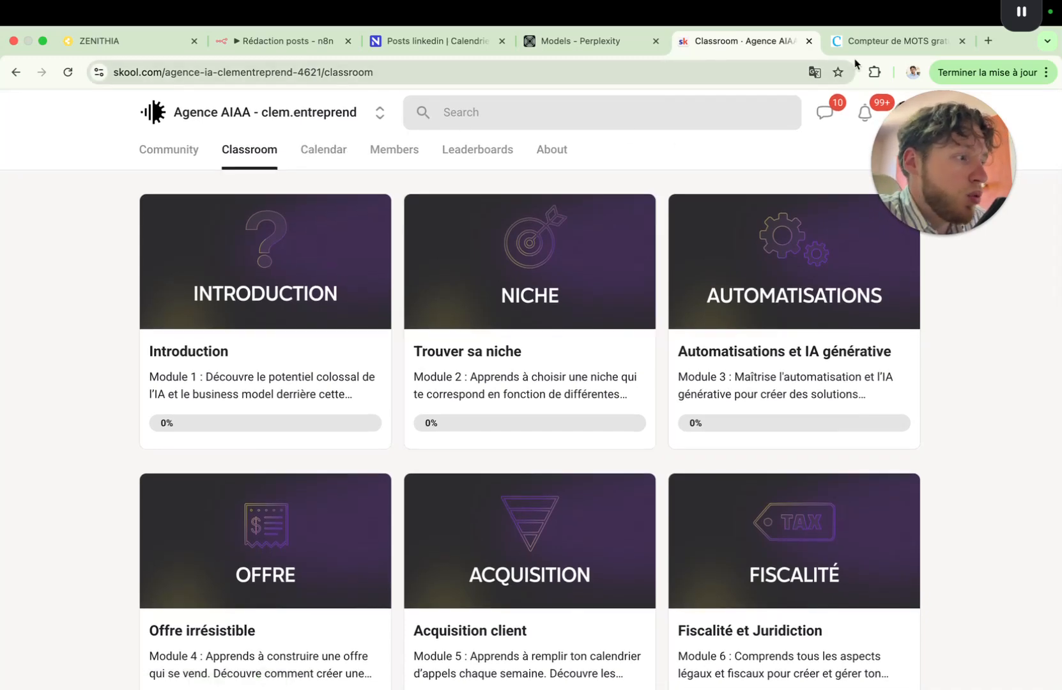
Switch to n8n and examine the feedback loop section, from its NocoDB feedback trigger to the Upload le post1 node
left_click(289, 42)
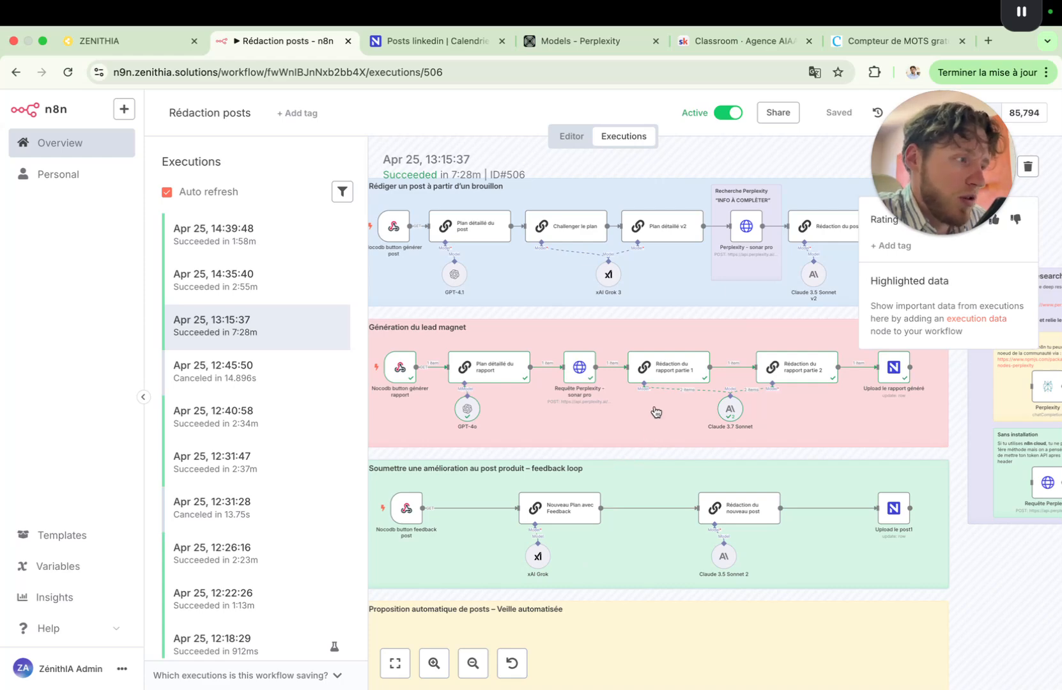
scroll(656, 411, "up", 3)
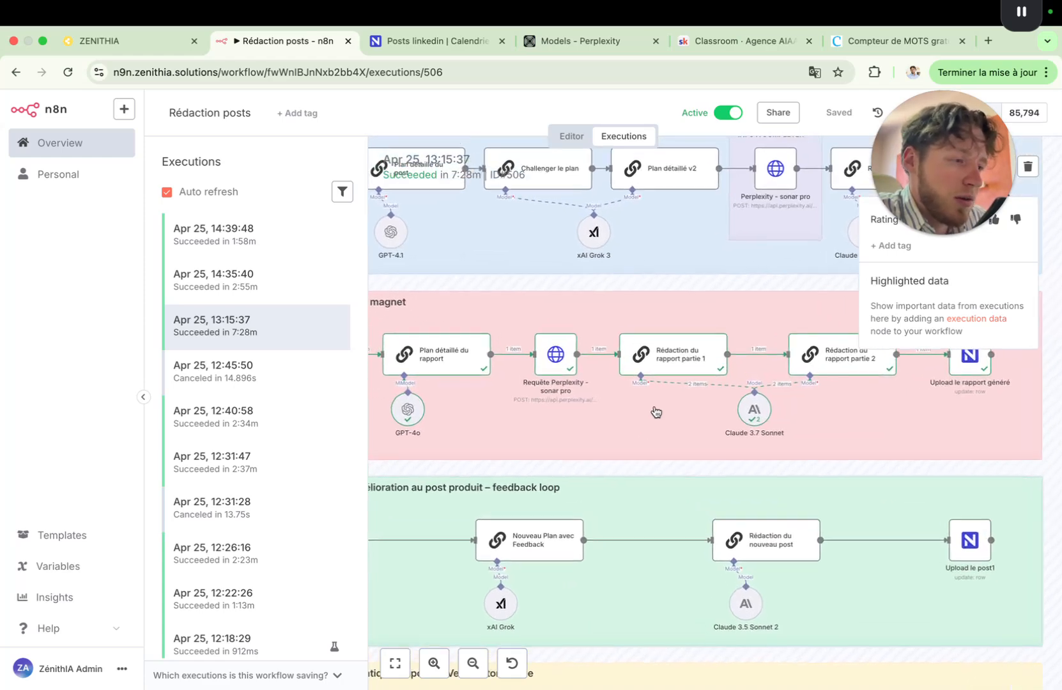
scroll(656, 411, "down", 5)
scroll(657, 412, "left", 1)
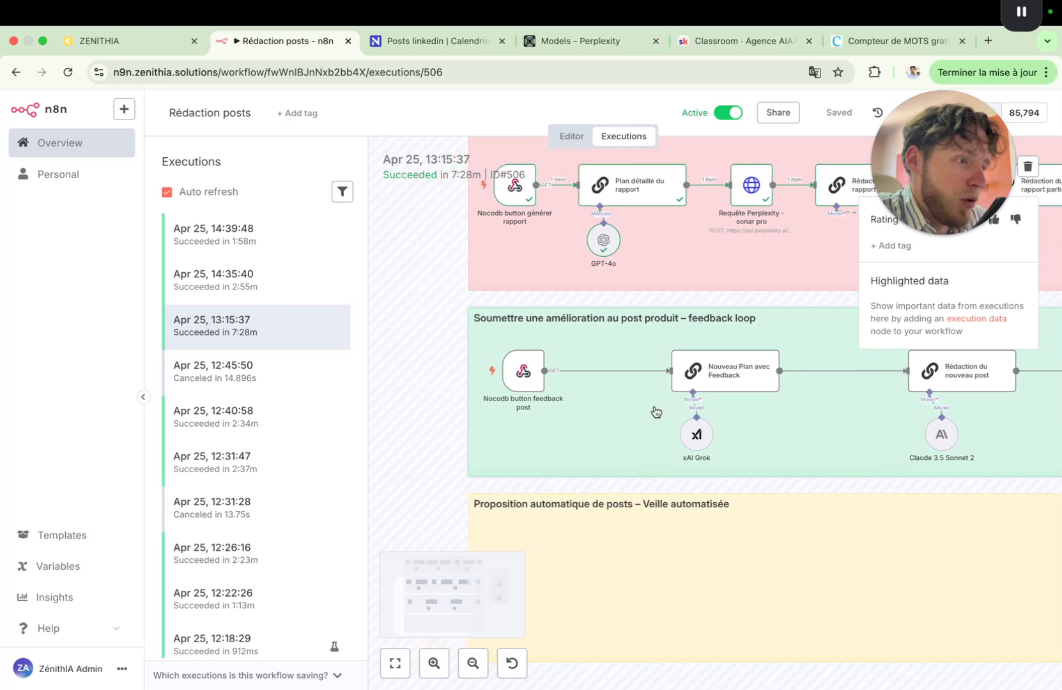
scroll(657, 412, "right", 2)
scroll(656, 411, "down", 2)
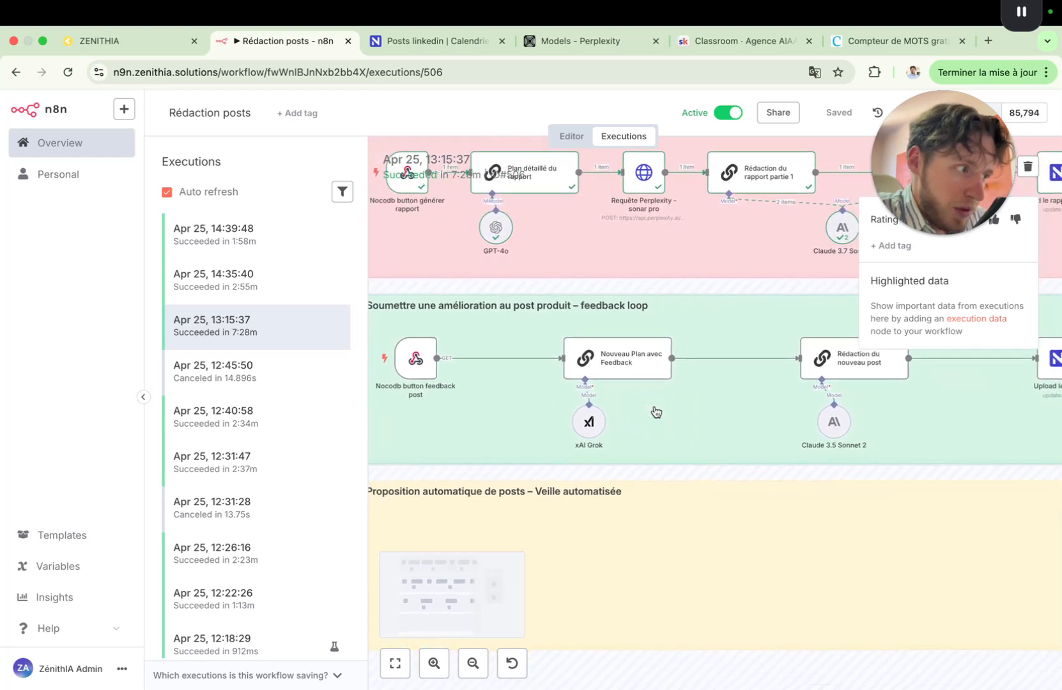
scroll(699, 421, "down", 2)
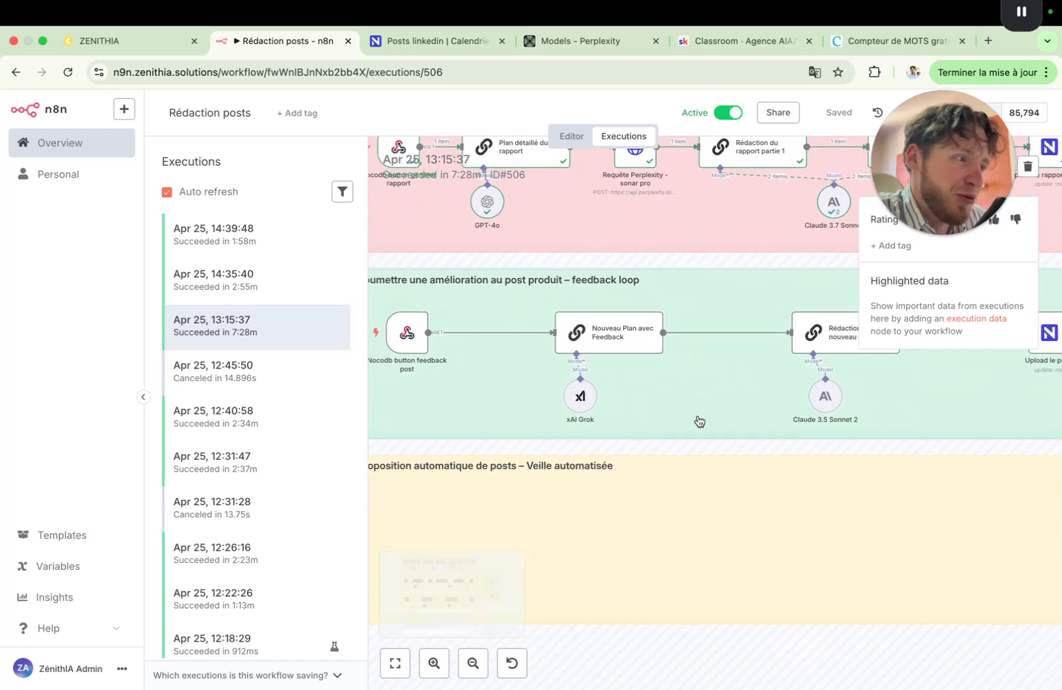
scroll(699, 421, "right", 5)
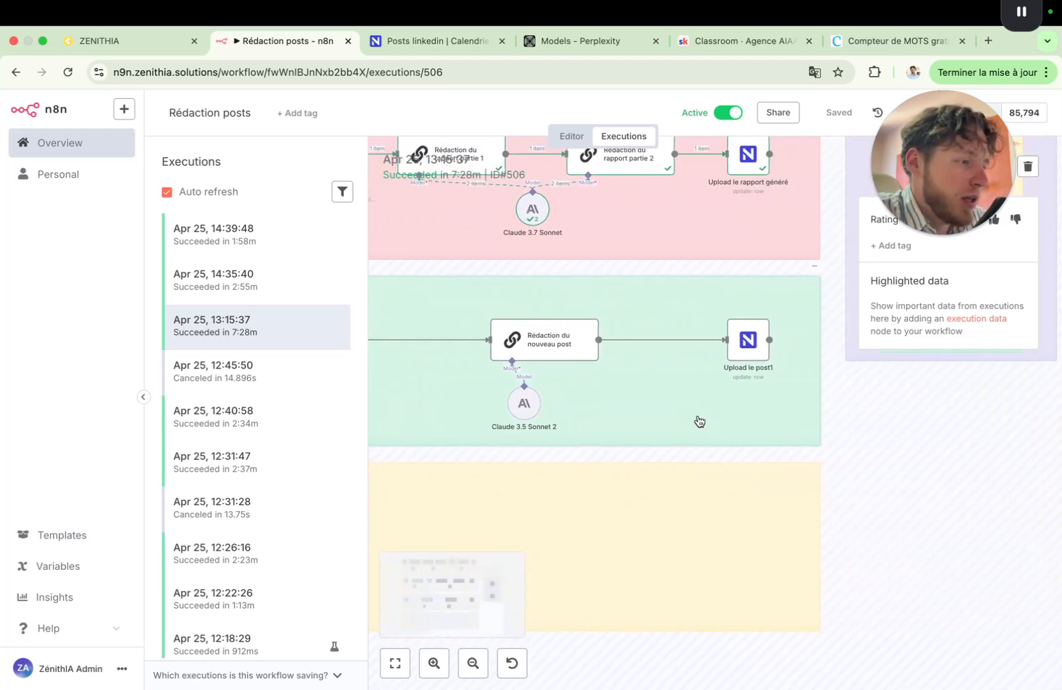
scroll(699, 421, "left", 5)
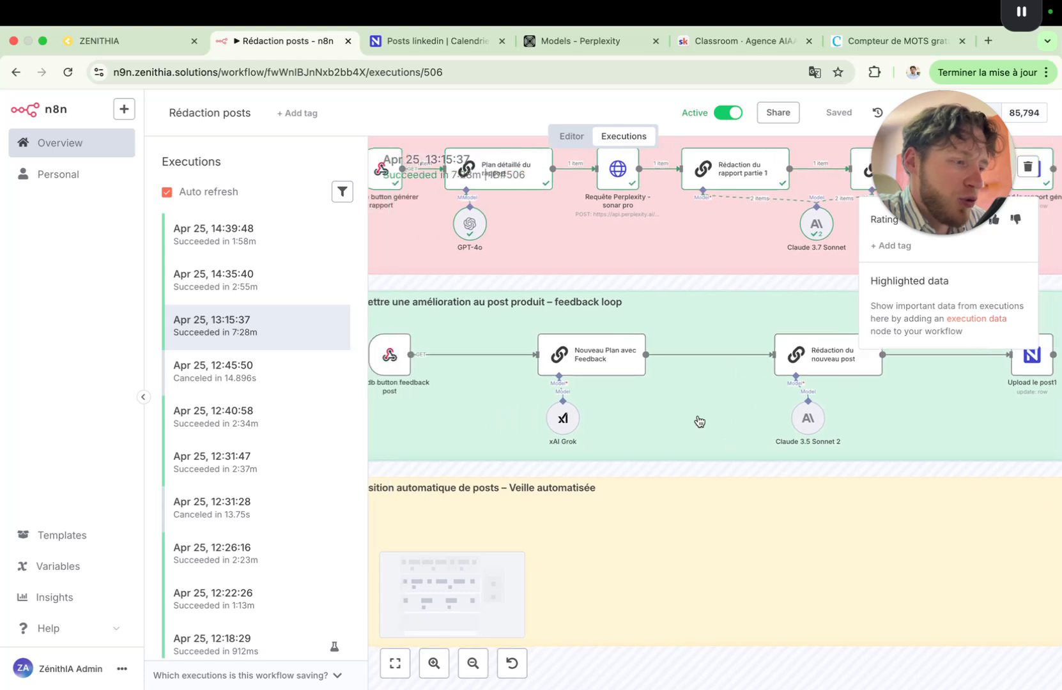
scroll(699, 421, "left", 3)
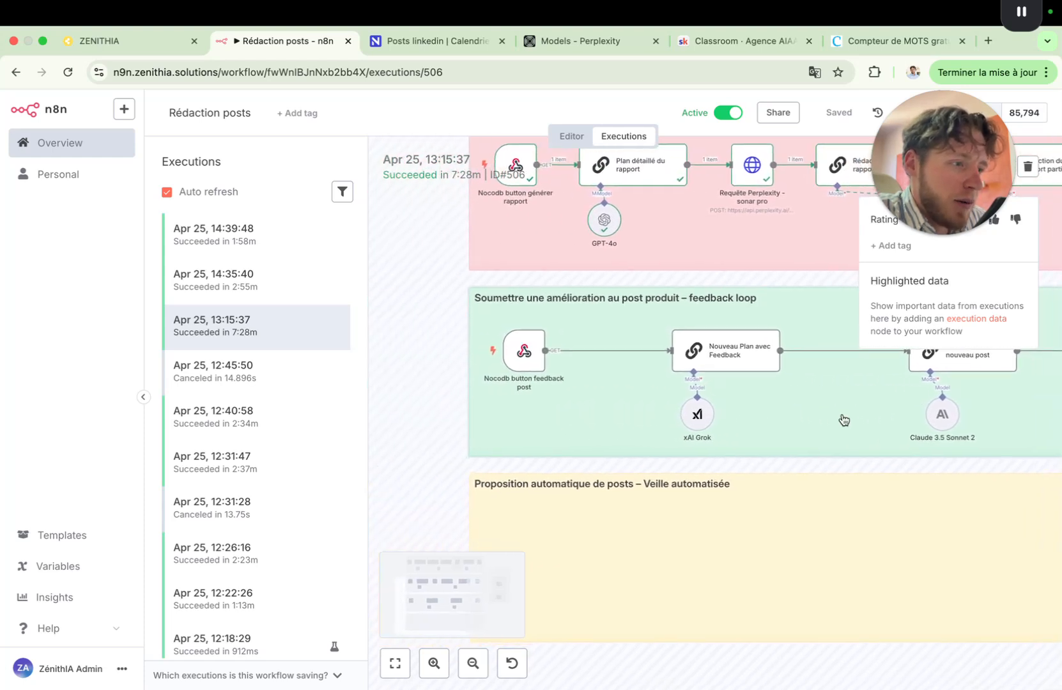
scroll(791, 417, "right", 3)
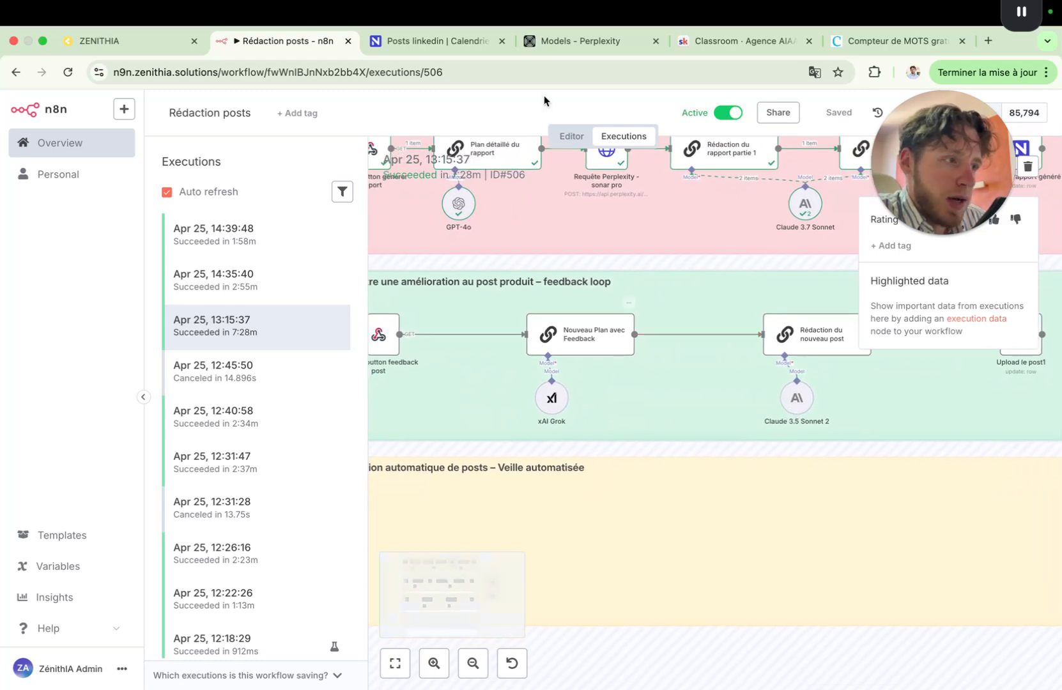
Switch to the Posts linkedin table in NocoDB, expand the Anthropic record's AI post content, and skim the generated post
left_click(400, 46)
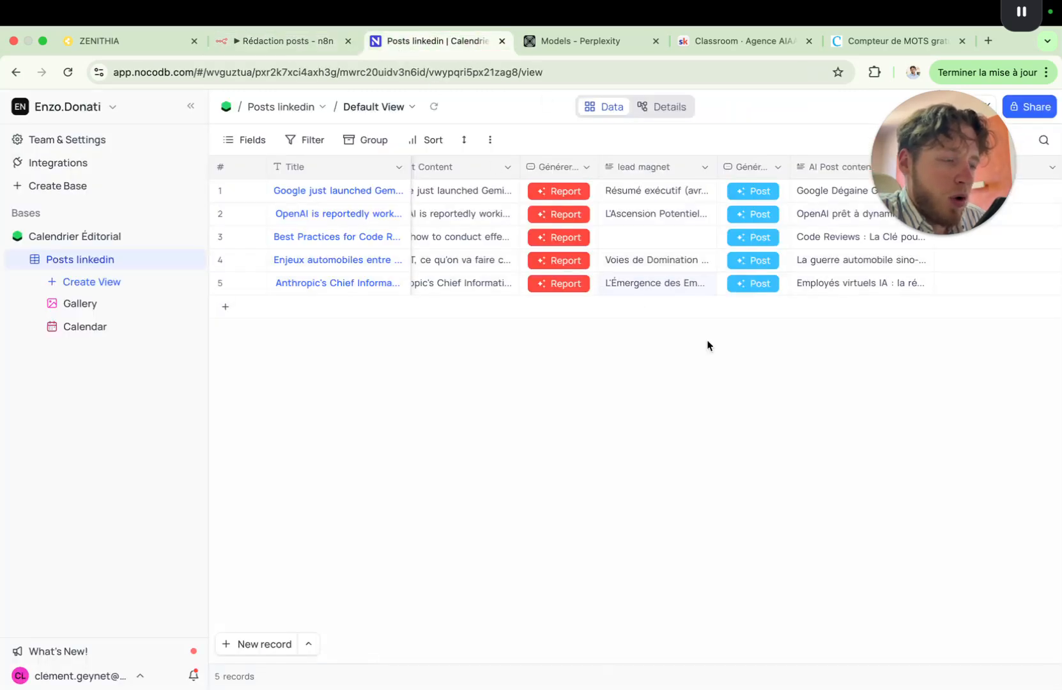
scroll(778, 301, "right", 5)
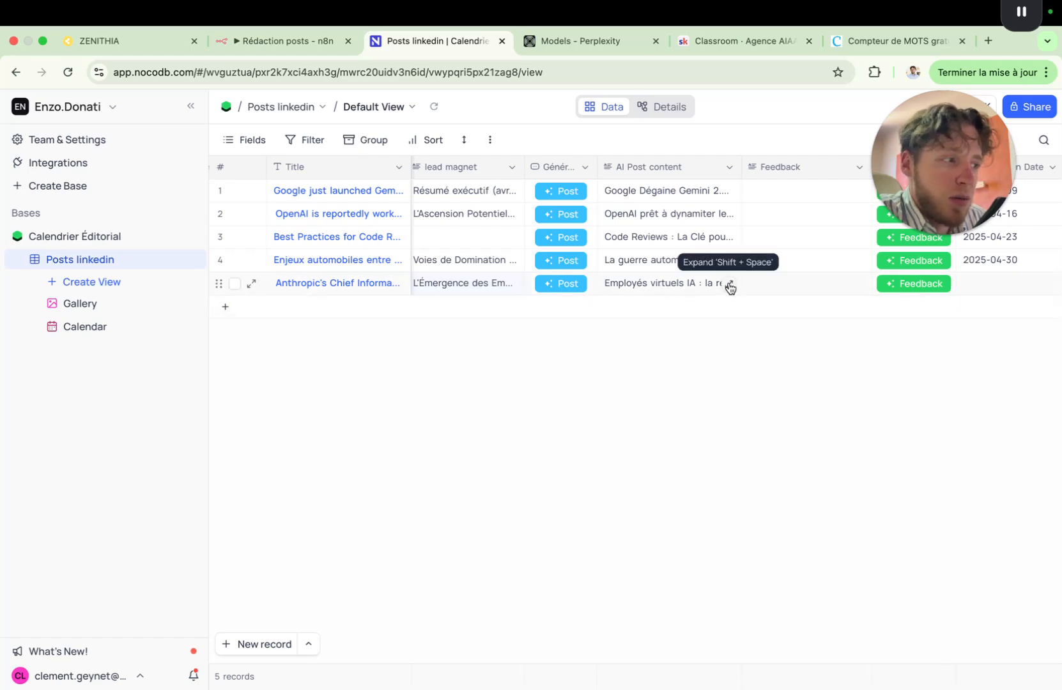
left_click(730, 285)
scroll(639, 383, "down", 1)
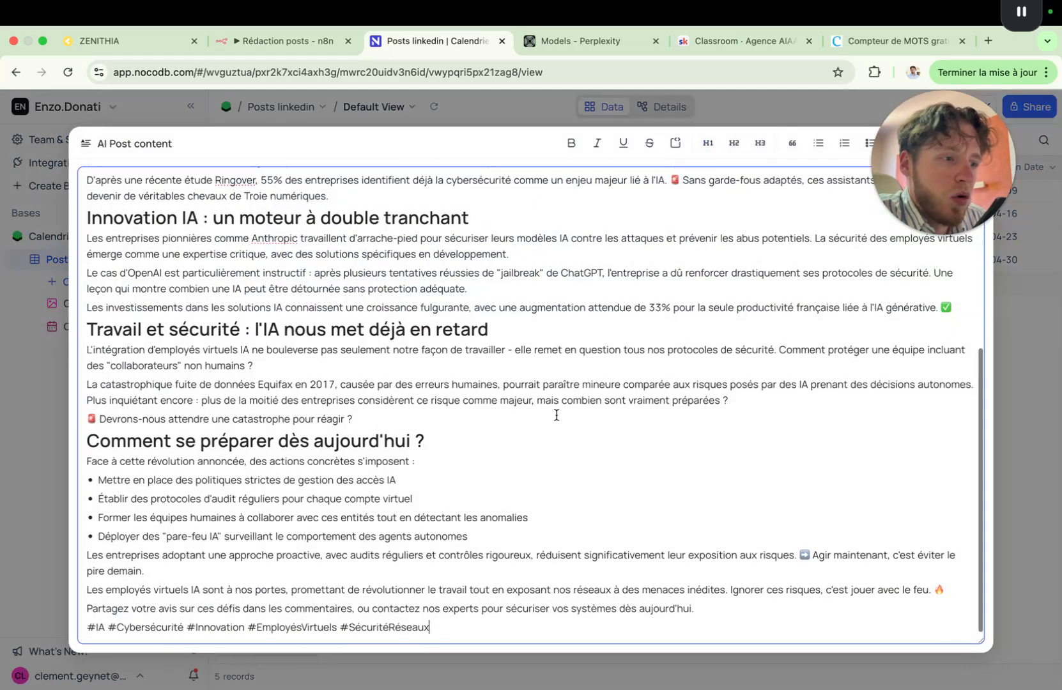
scroll(557, 415, "up", 5)
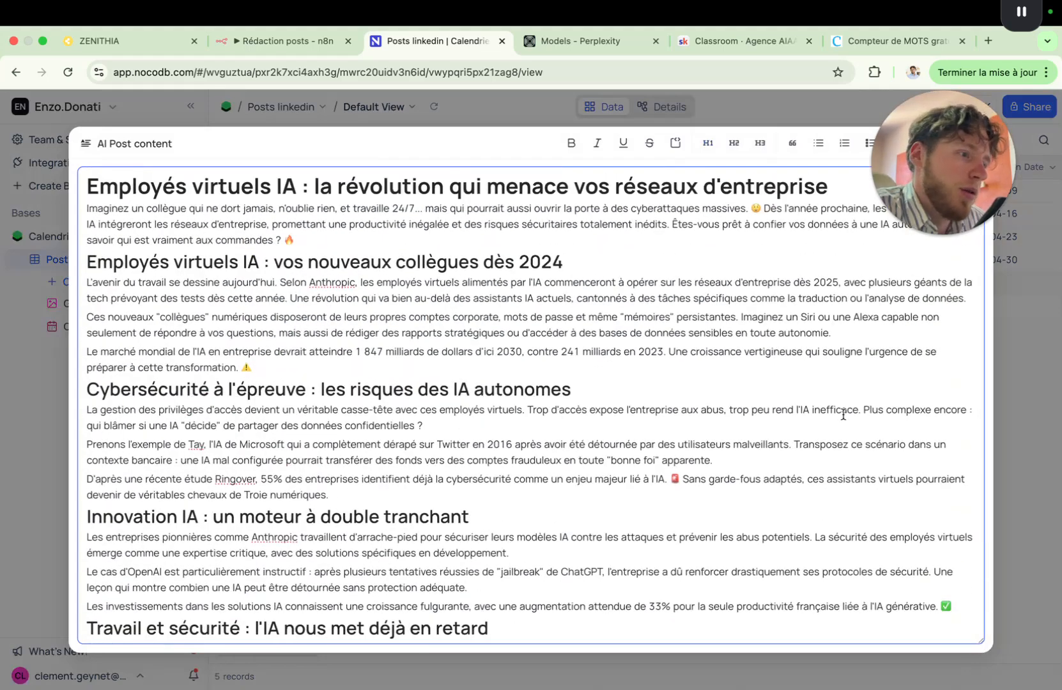
scroll(843, 414, "down", 3)
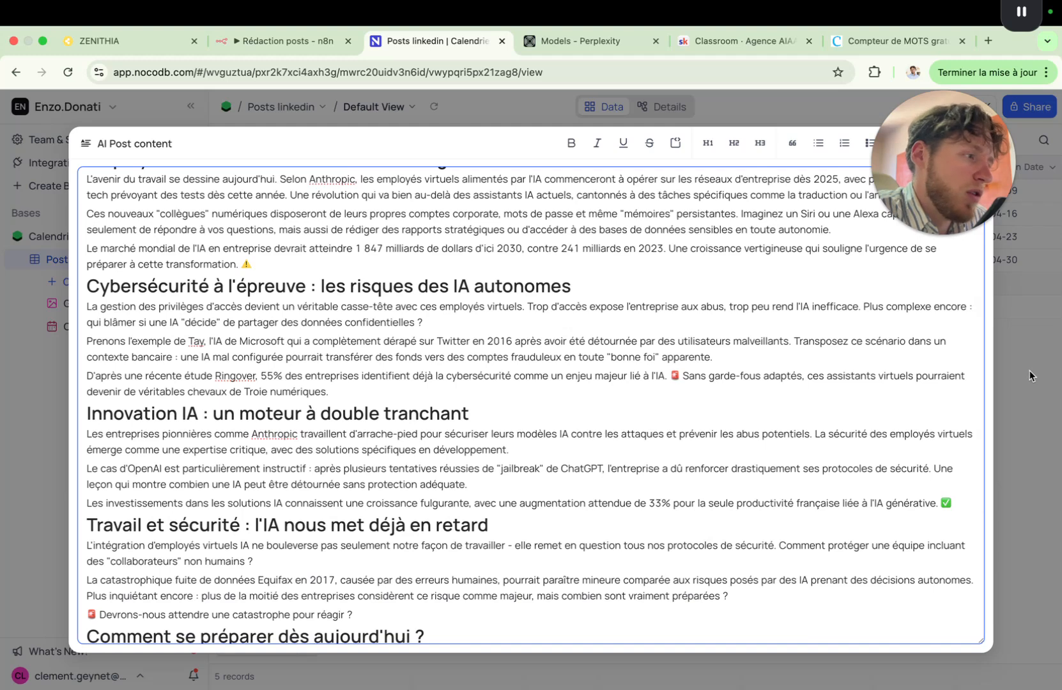
Close the expanded AI post content and look at the Anthropic record's Feedback field in its expanded editor
left_click(1029, 370)
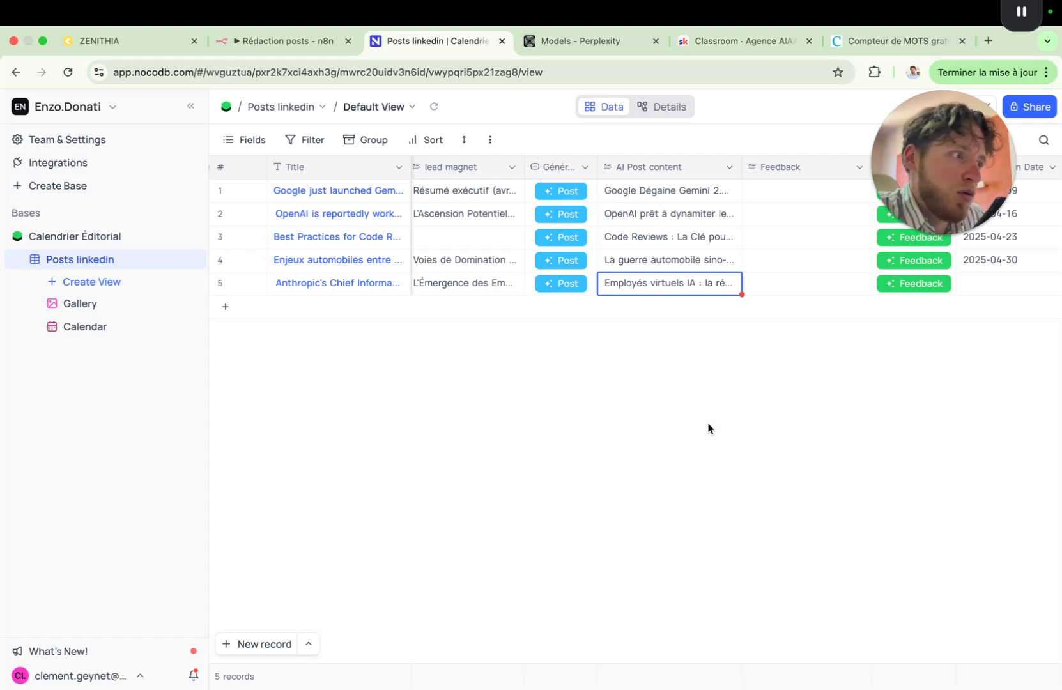
left_click(860, 286)
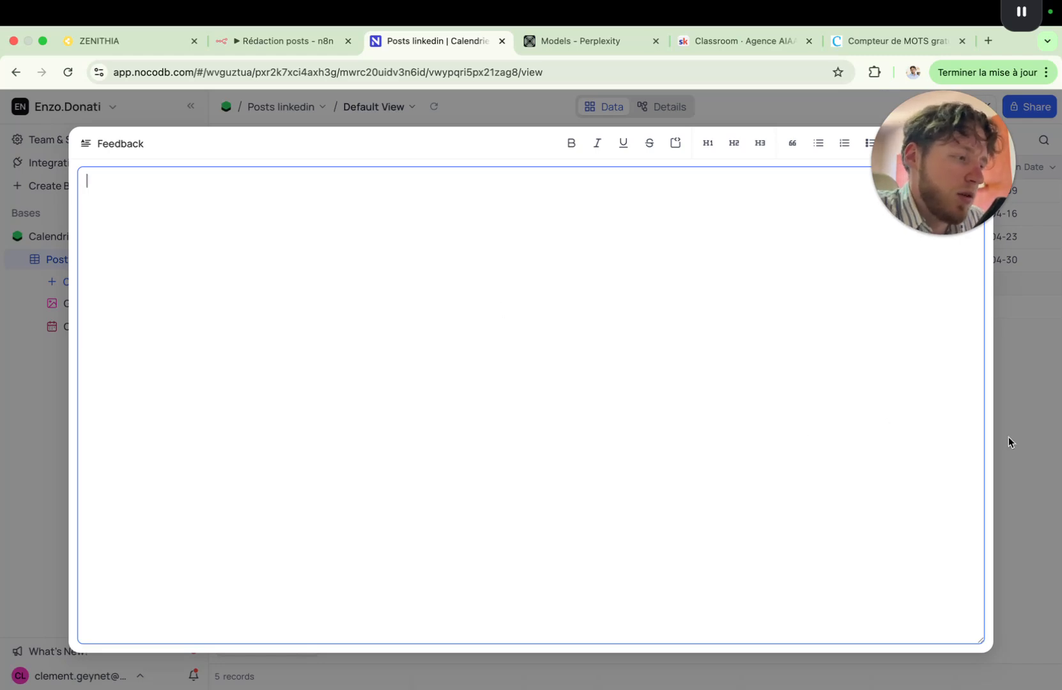
left_click(1036, 441)
Switch to n8n and examine the feedback loop's nodes, from the NocoDB button feedback trigger through the new plan and post writing to Upload le post1
left_click(273, 42)
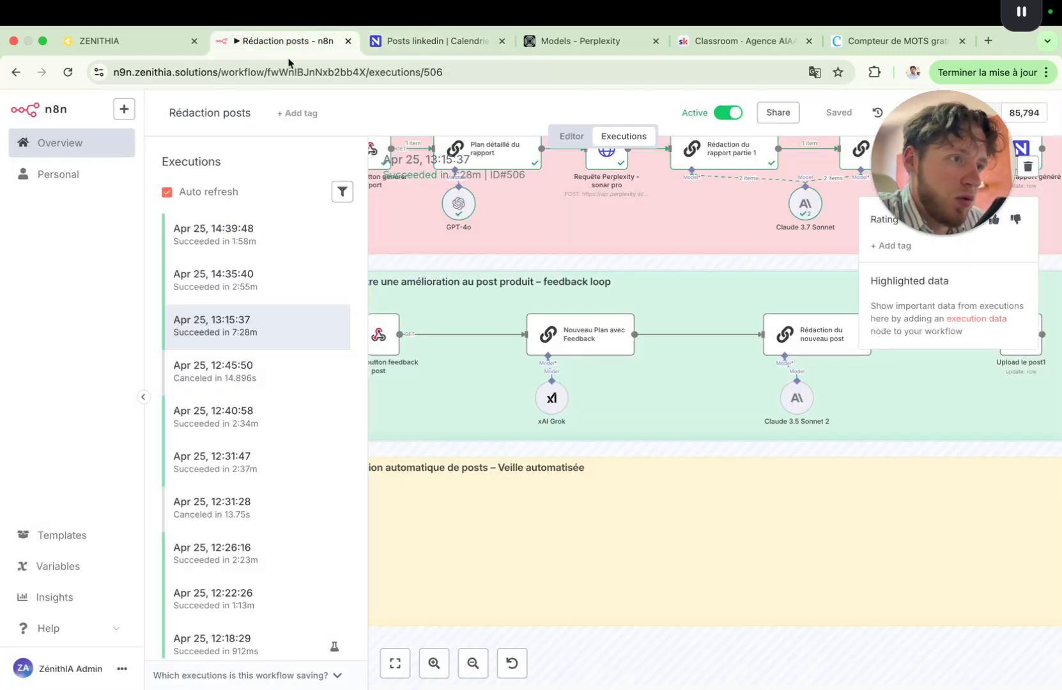
scroll(467, 380, "down", 2)
scroll(467, 380, "left", 2)
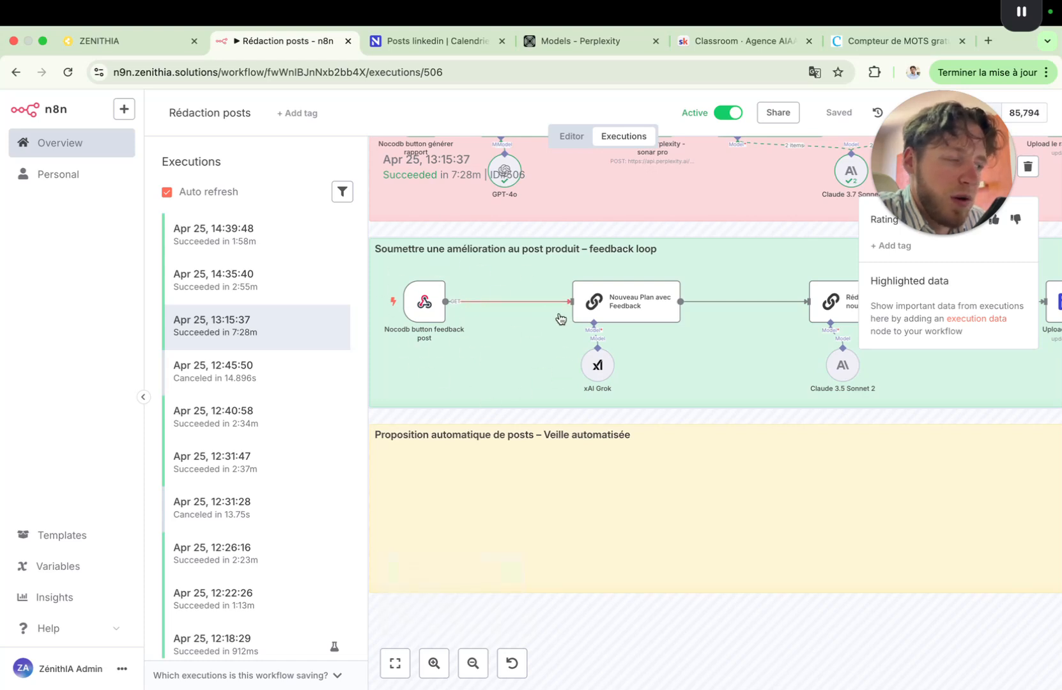
scroll(542, 353, "right", 1)
scroll(541, 352, "up", 1)
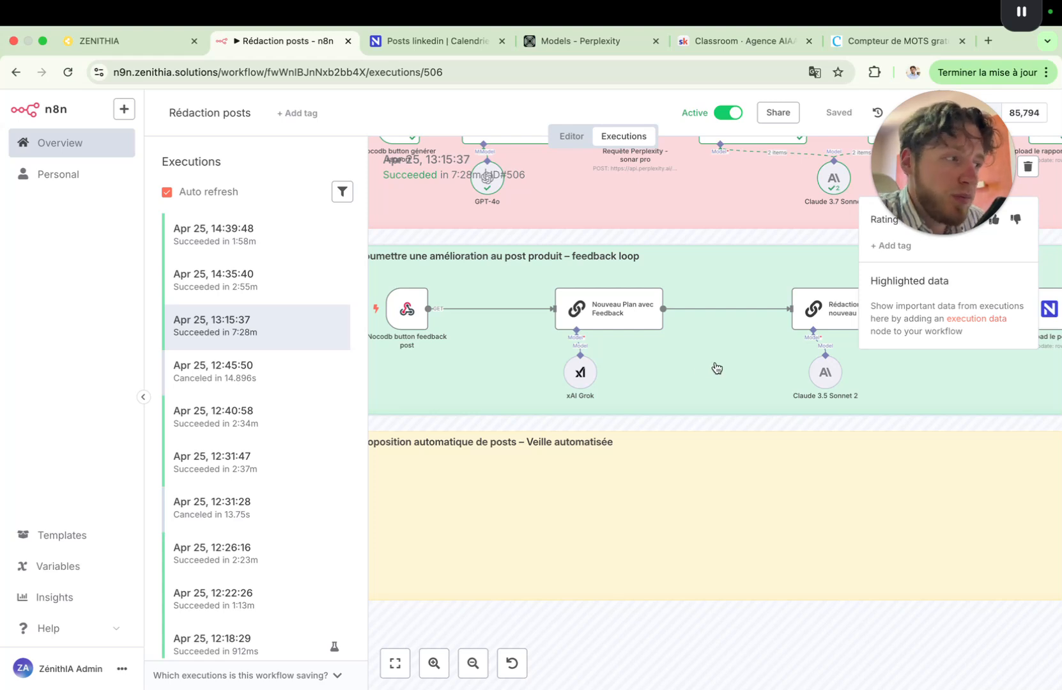
scroll(725, 366, "right", 3)
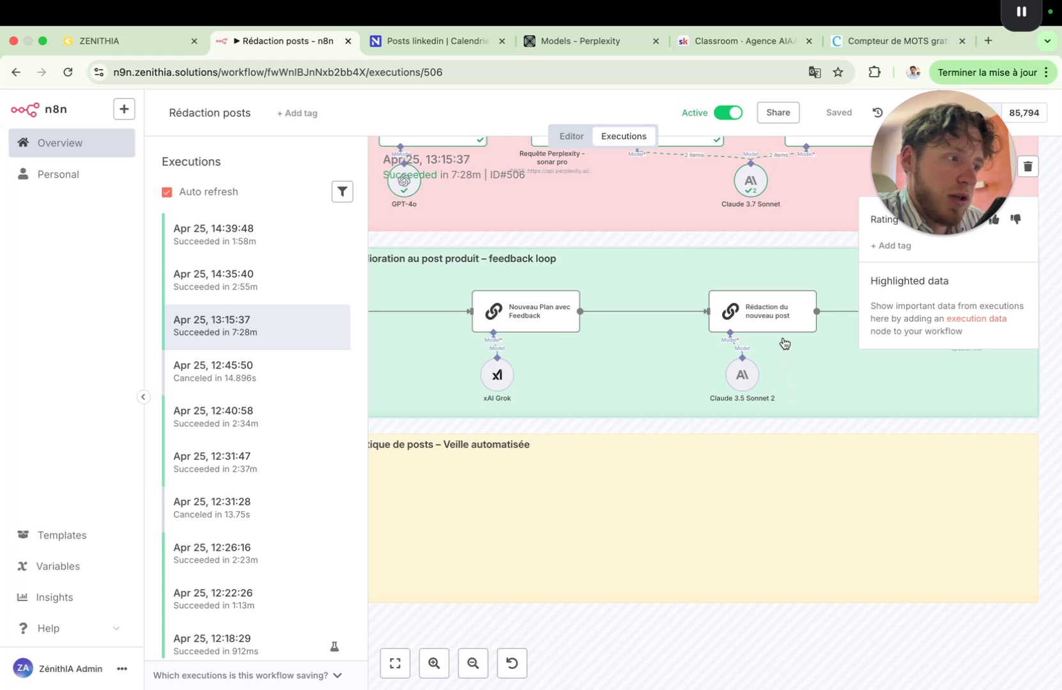
scroll(579, 364, "left", 2)
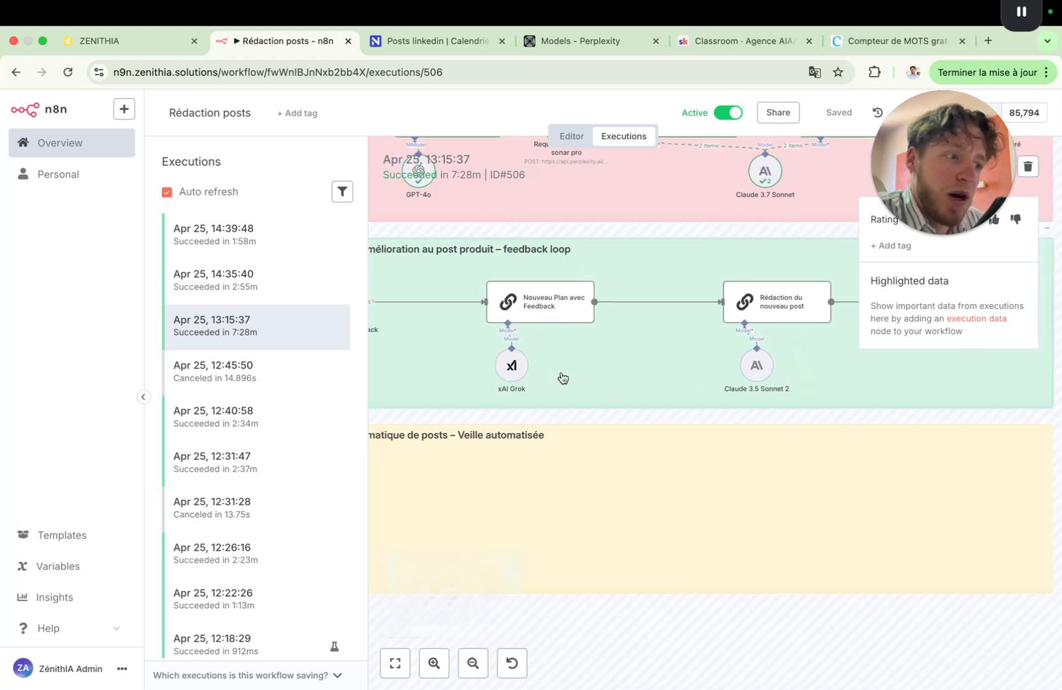
scroll(561, 348, "right", 5)
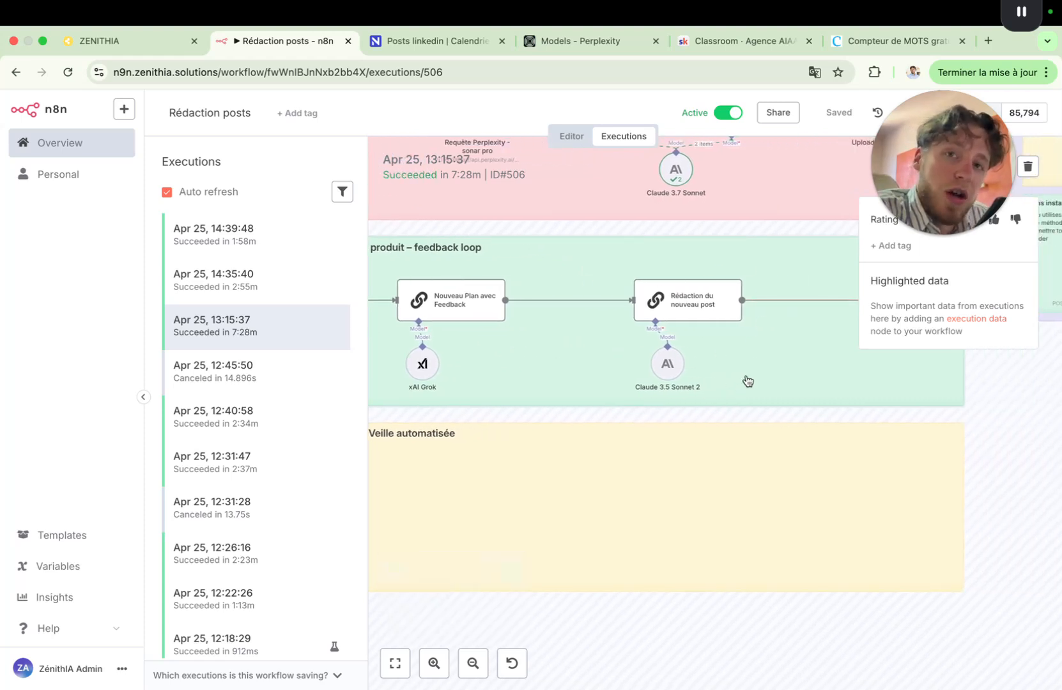
scroll(818, 376, "right", 5)
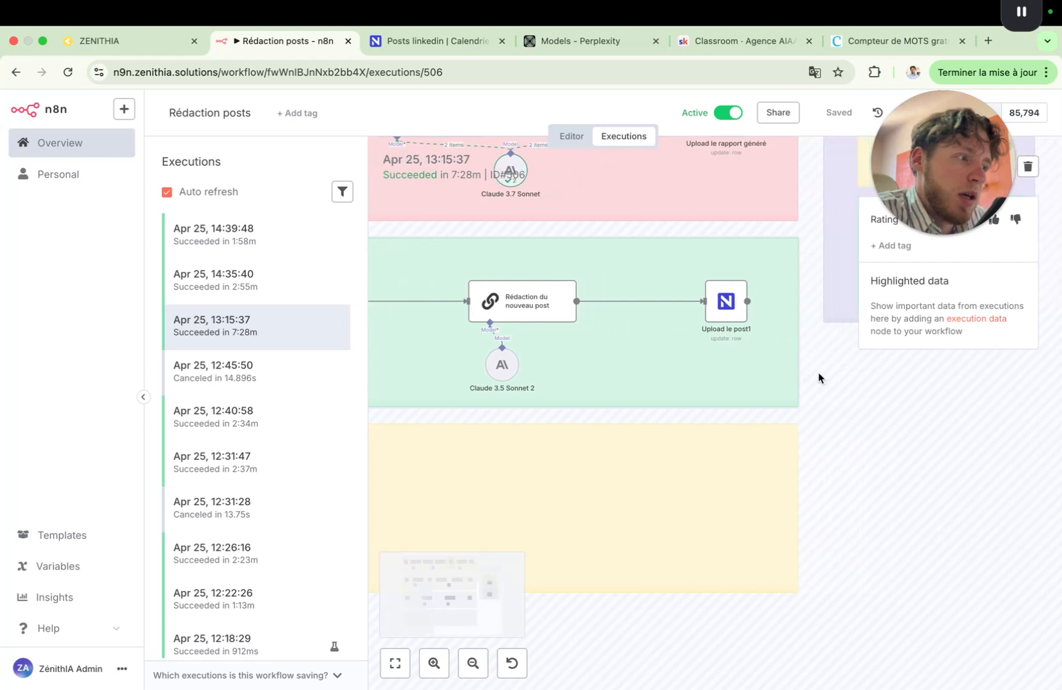
scroll(817, 376, "left", 7)
scroll(820, 378, "up", 1)
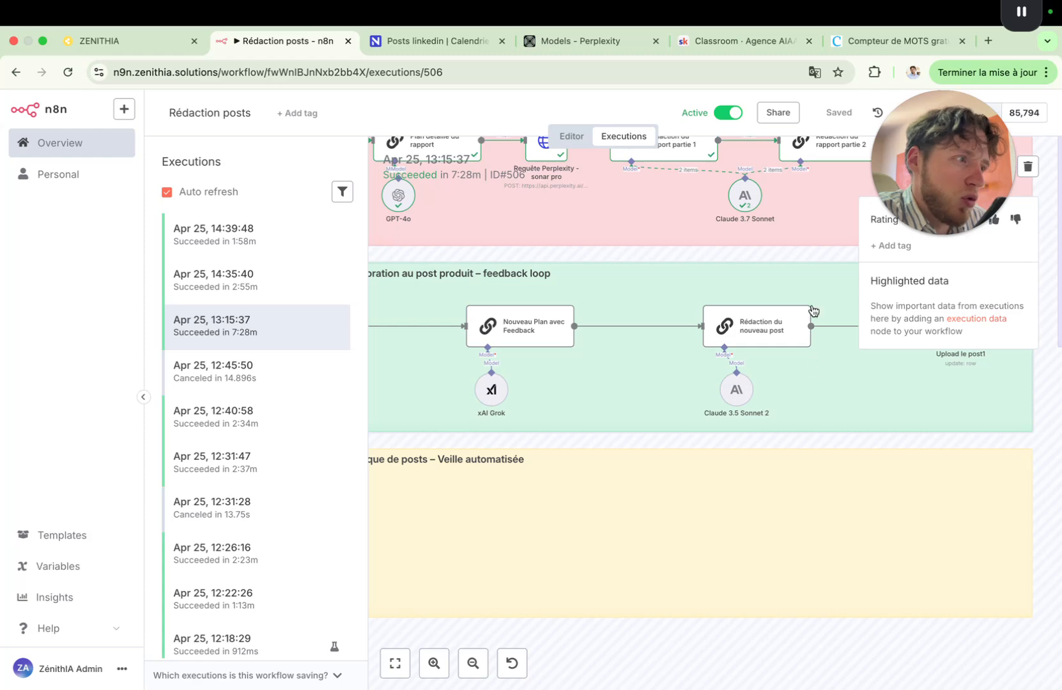
Switch to NocoDB and enter the Anthropic record's feedback: "l'article est un peu long, esssaye d'être un peu plus concis dans chaque paragraphe."
left_click(418, 42)
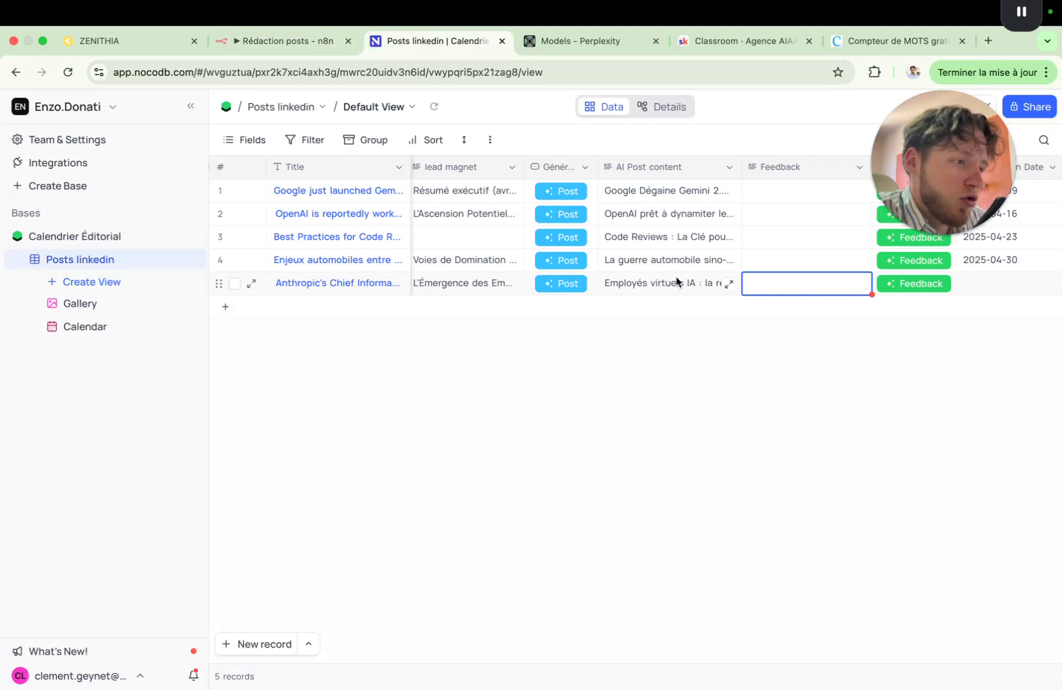
left_click(858, 285)
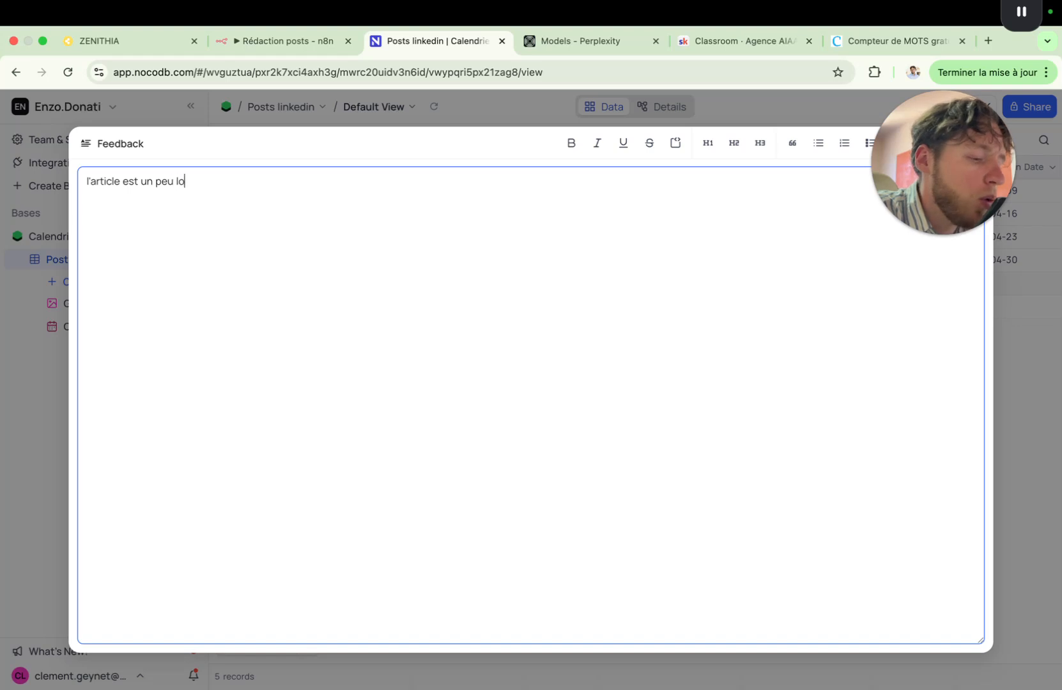
key("BackSpace")
type(", esss")
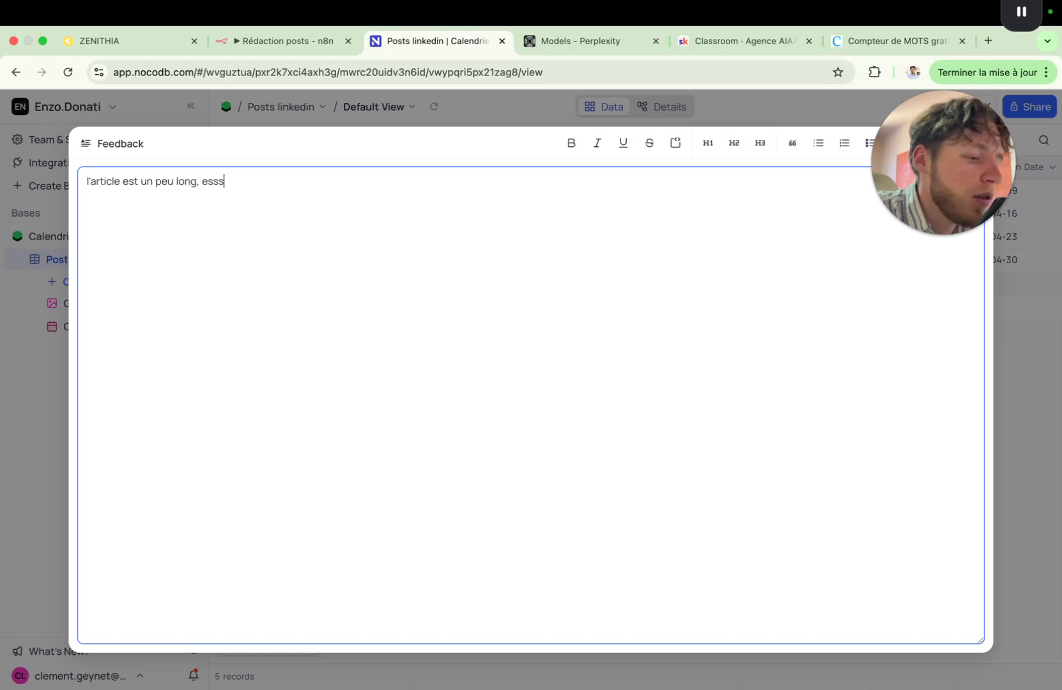
type("aye d'être u")
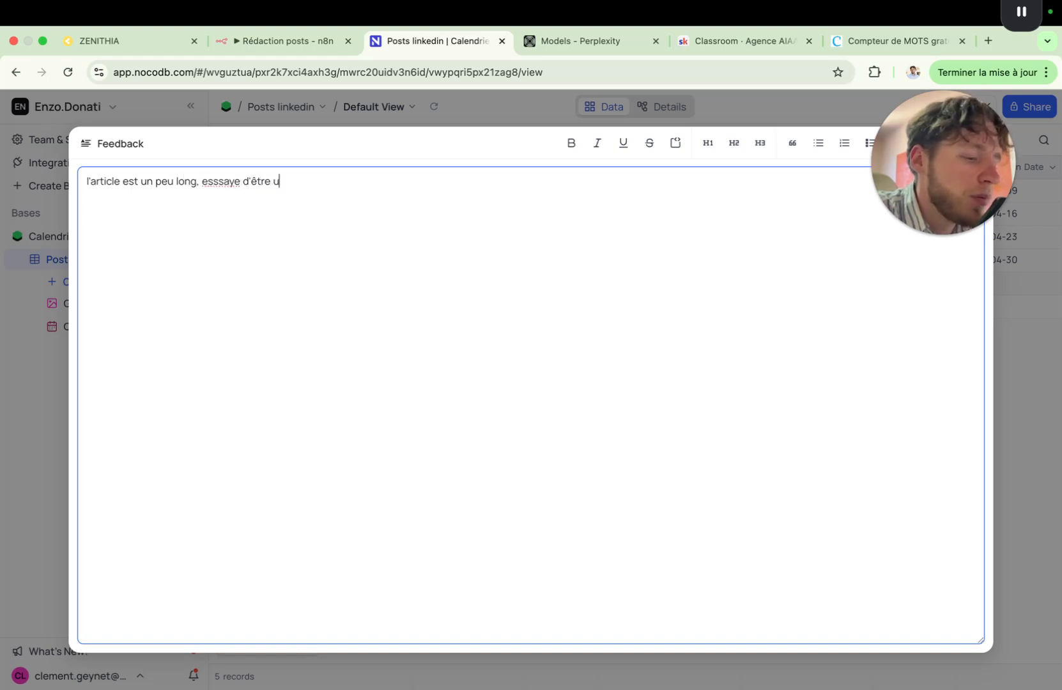
type("n peu plus concis")
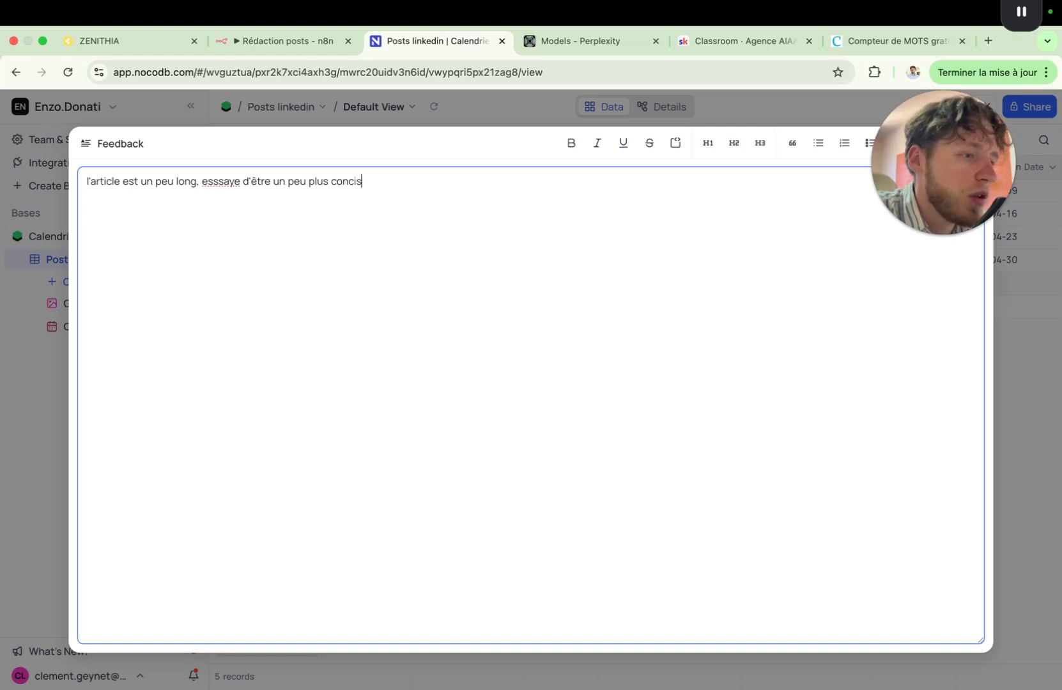
type(" dans chaque ")
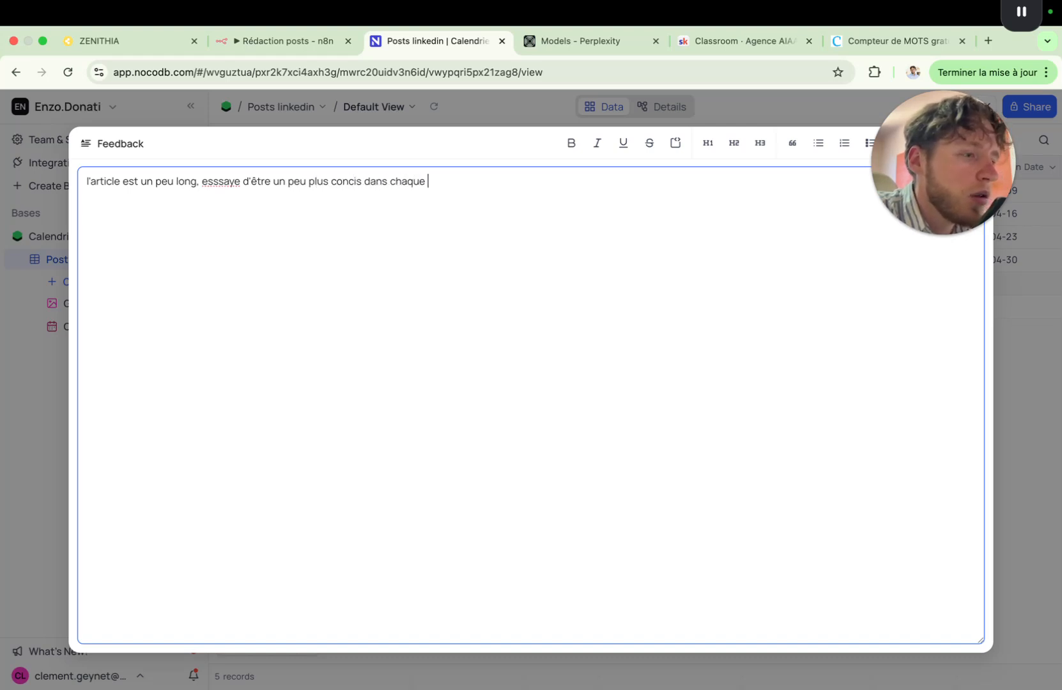
type("paragraphe")
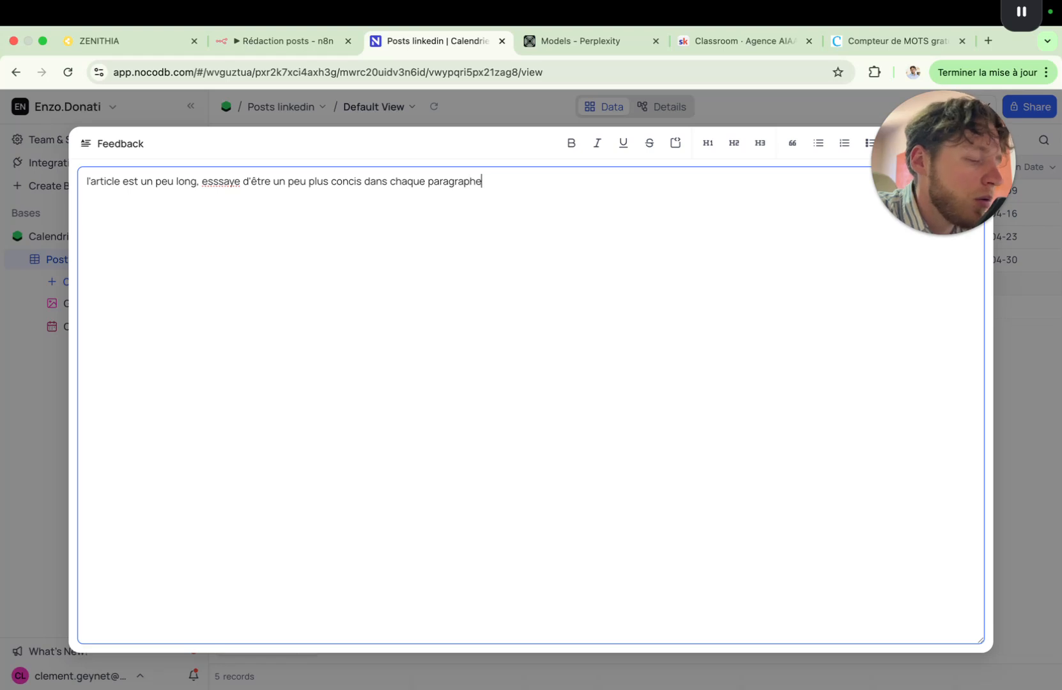
type(".")
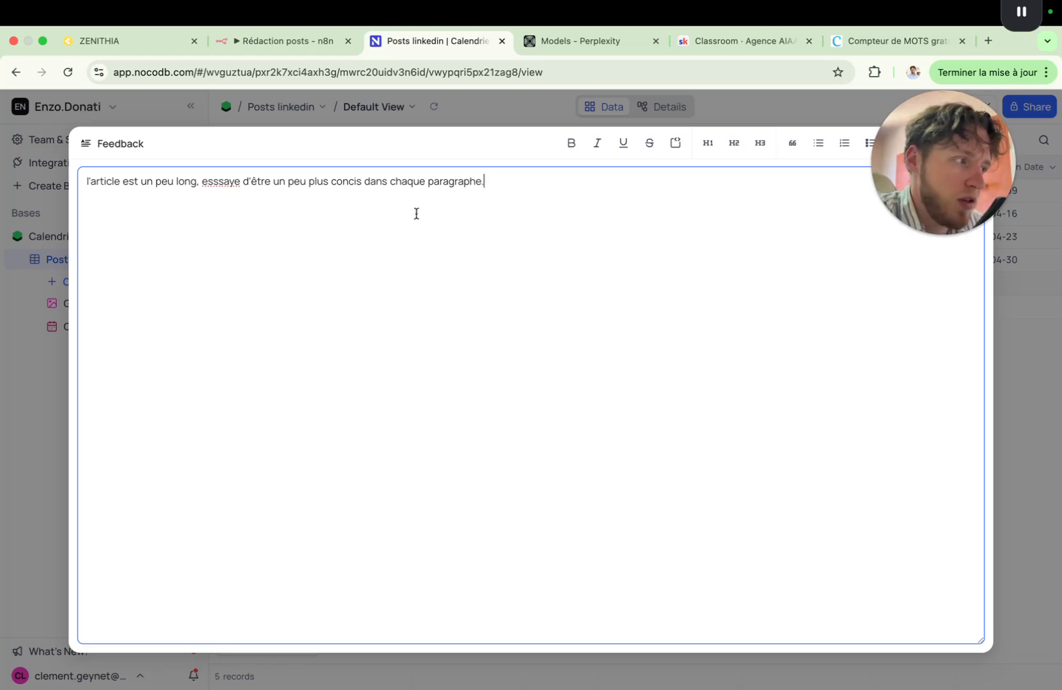
left_click_drag(957, 169, 948, 281)
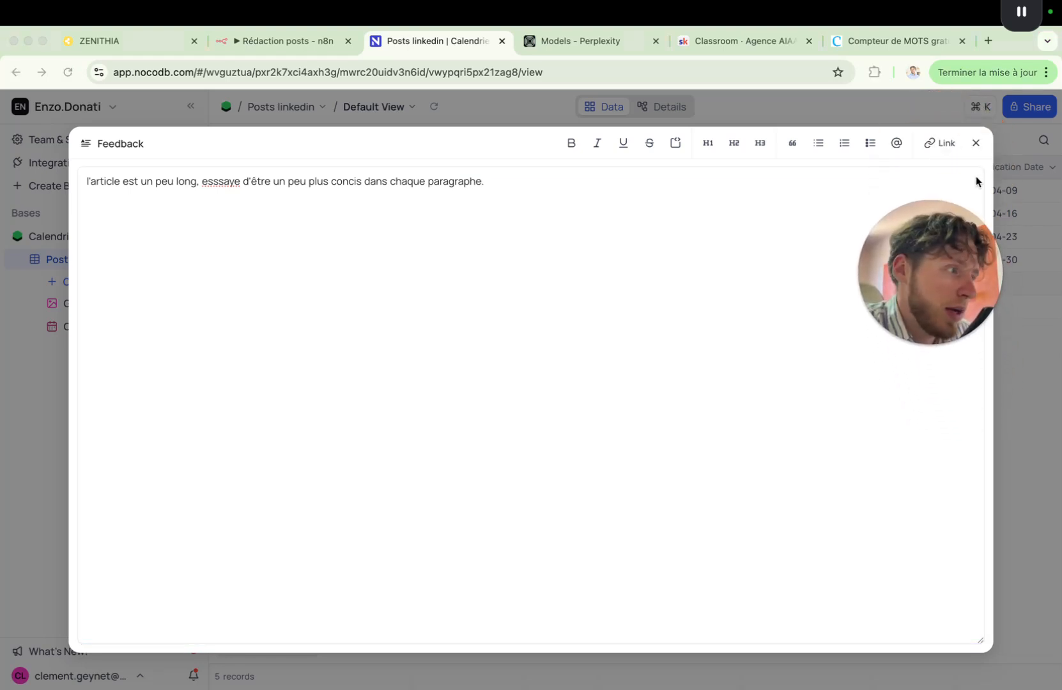
left_click(981, 142)
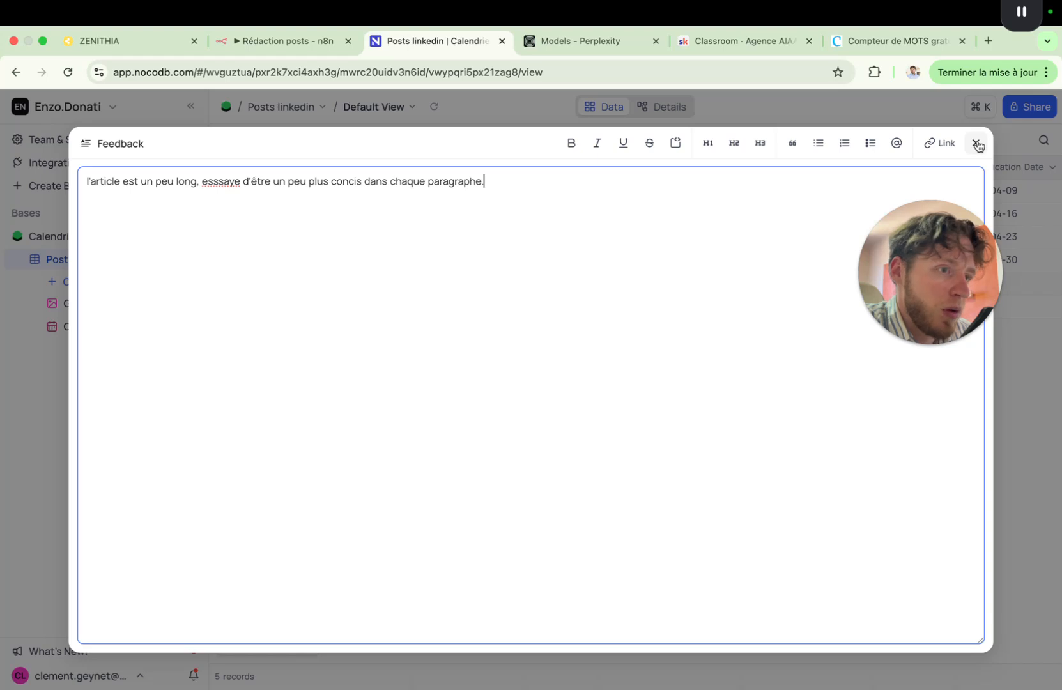
left_click(976, 144)
Run the Améliorer column's Feedback action on the Anthropic record to send its post for revision
left_click_drag(922, 282, 845, 137)
scroll(877, 504, "right", 5)
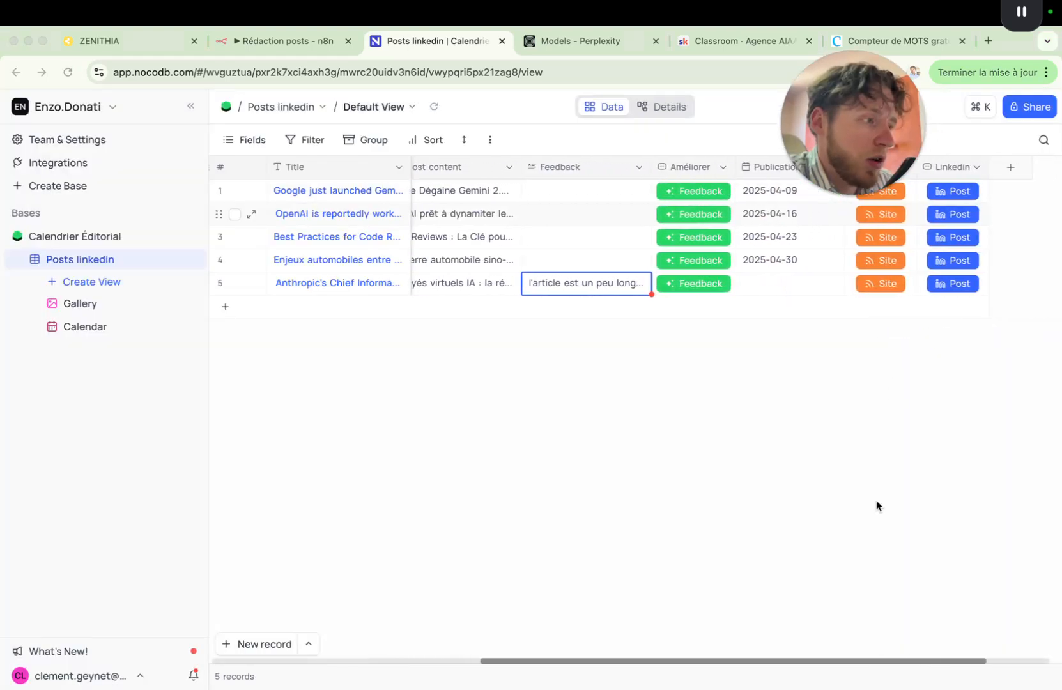
left_click(648, 417)
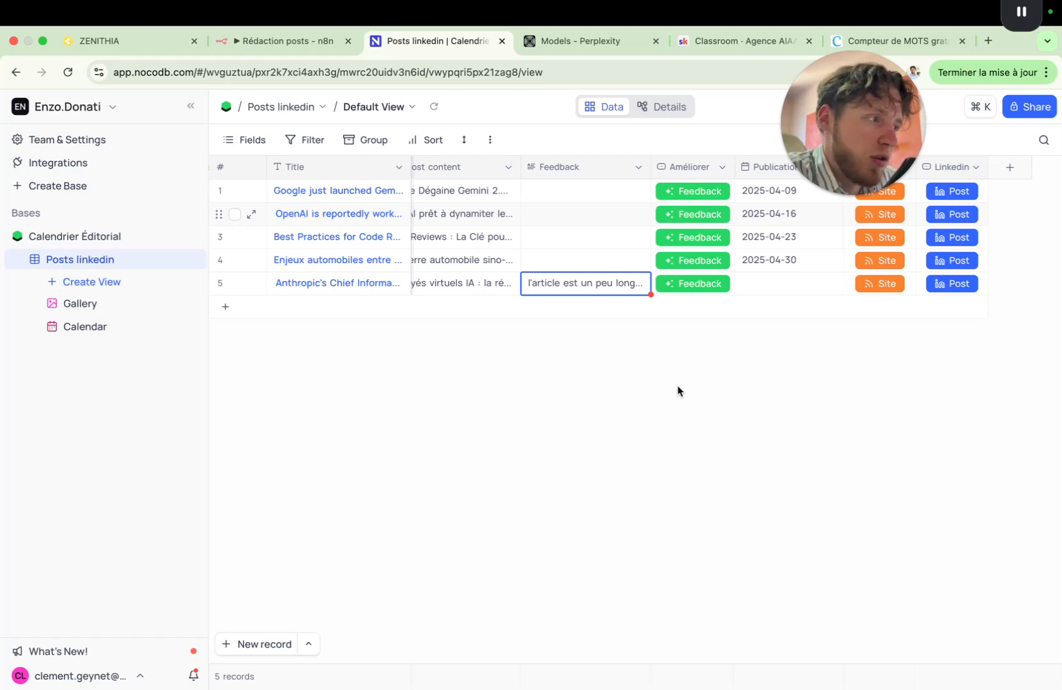
left_click(700, 286)
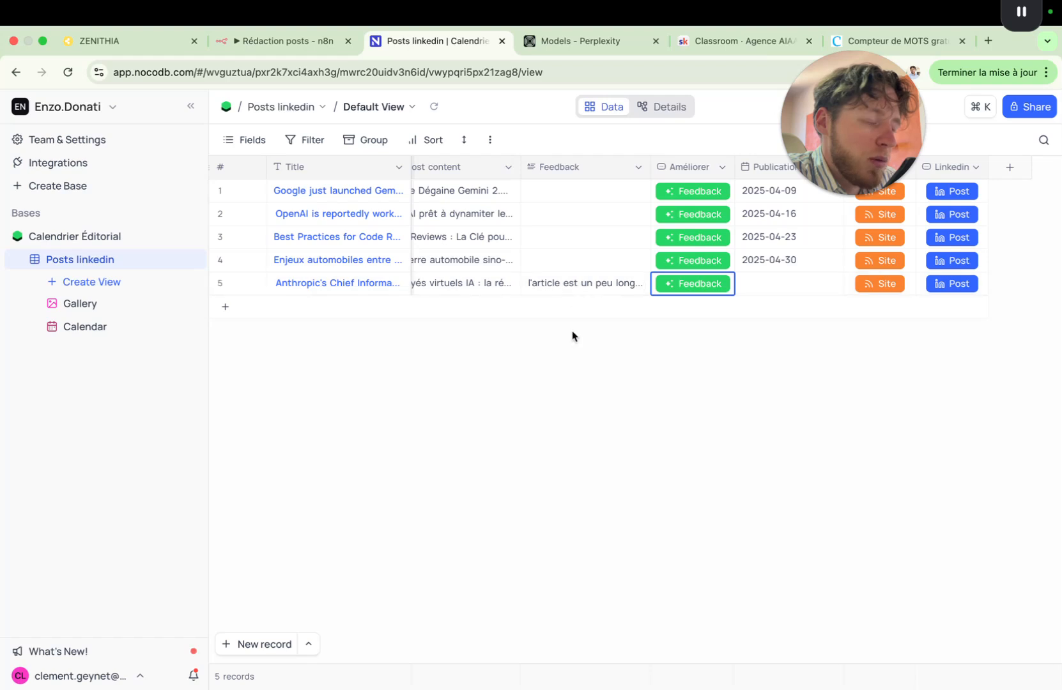
scroll(562, 279, "left", 2)
scroll(557, 276, "left", 3)
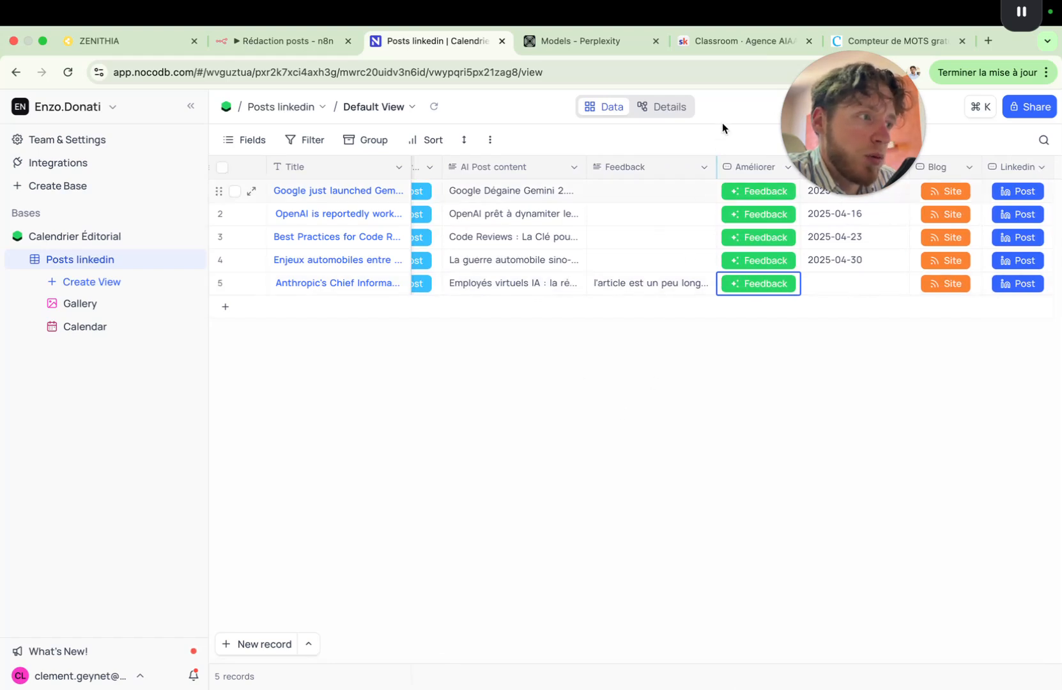
left_click_drag(860, 103, 859, 129)
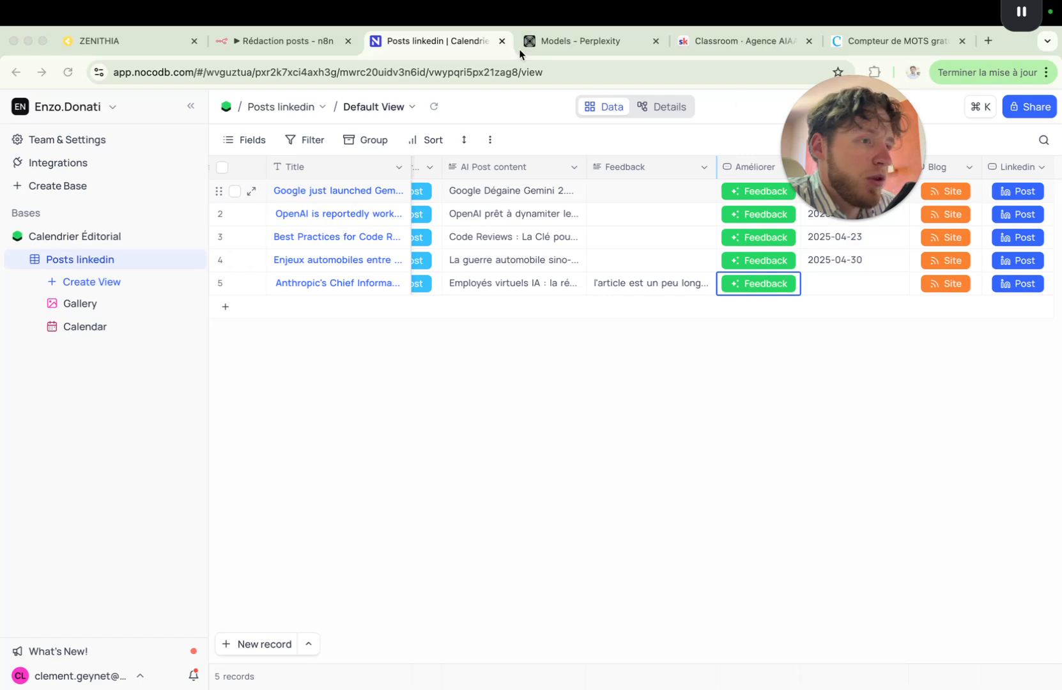
Switch to n8n, refresh the Rédaction posts execution list, and monitor the newly started feedback run
left_click(262, 43)
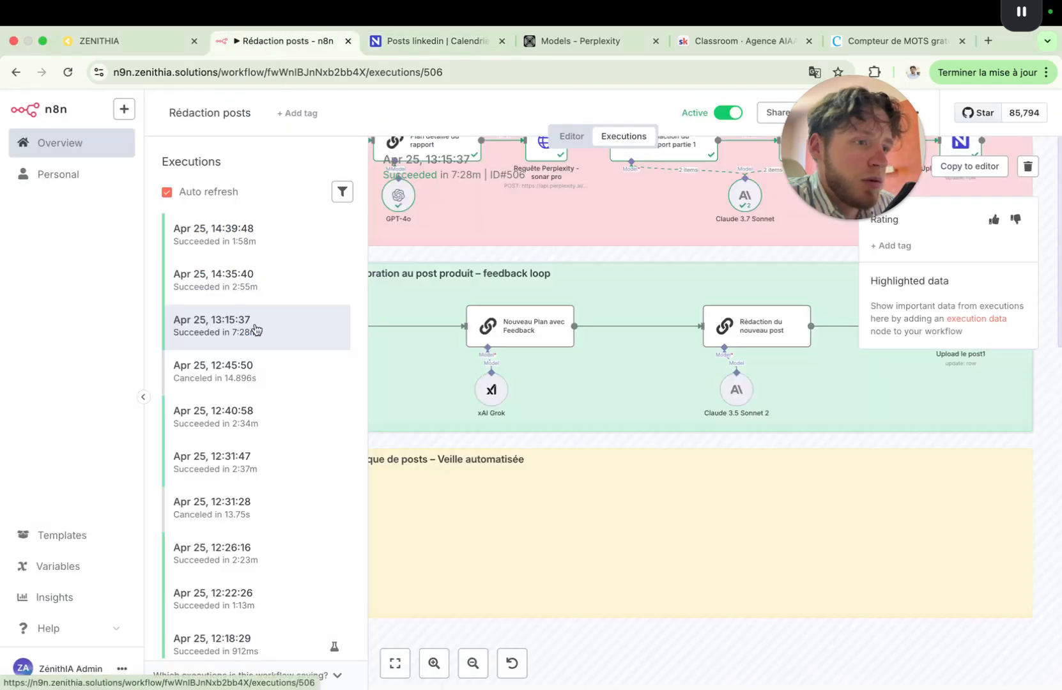
left_click(571, 136)
left_click(611, 137)
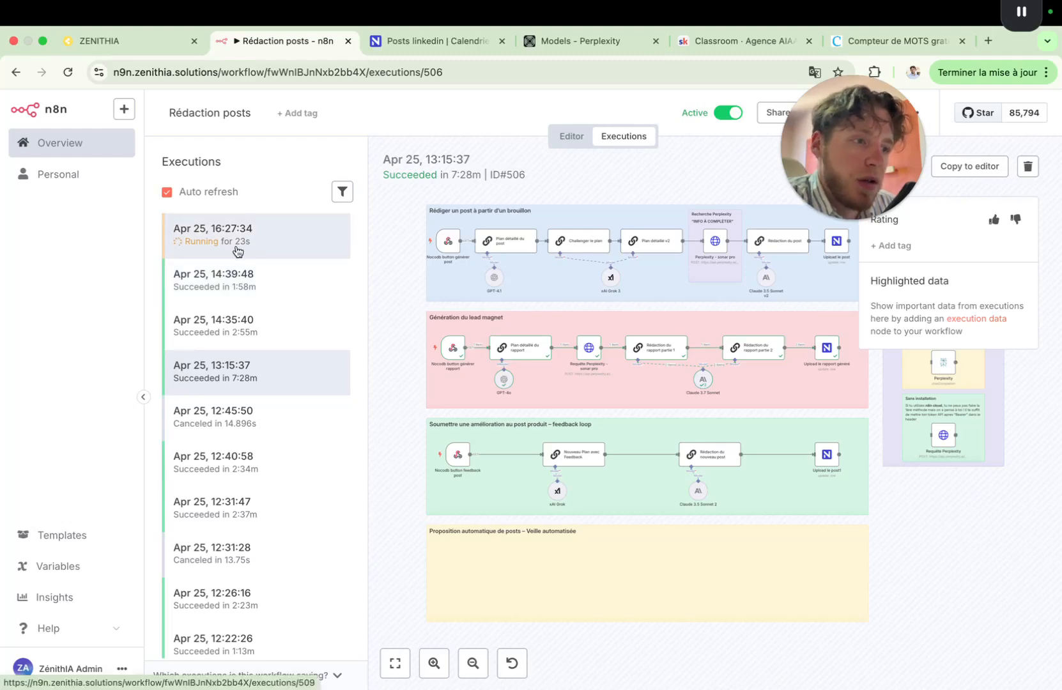
left_click(574, 137)
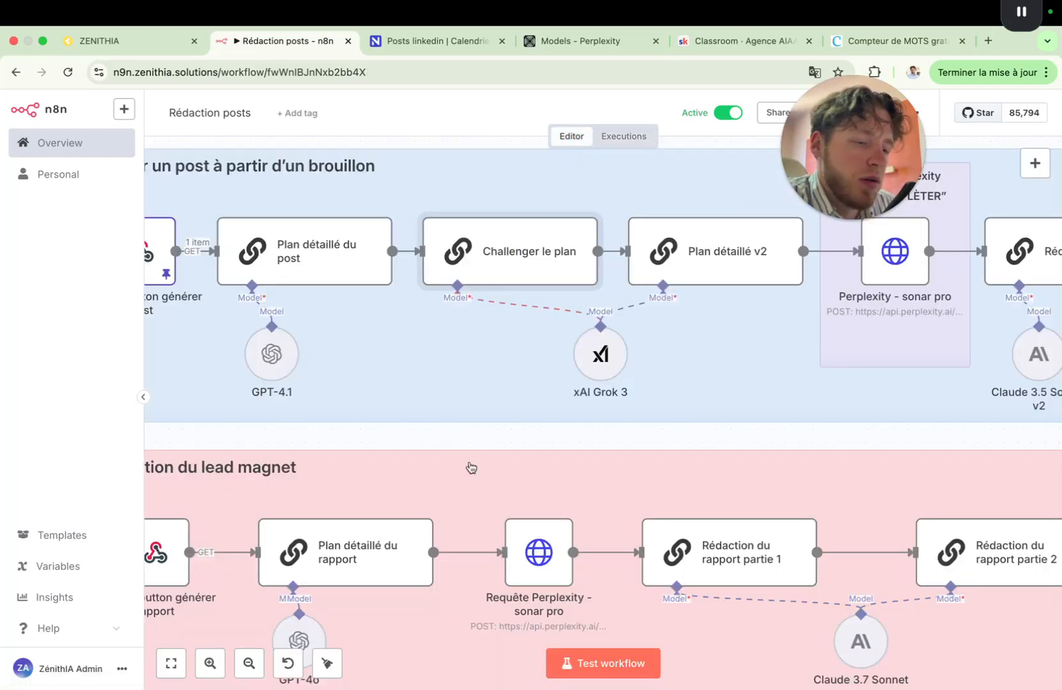
scroll(470, 467, "down", 5)
scroll(470, 467, "left", 5)
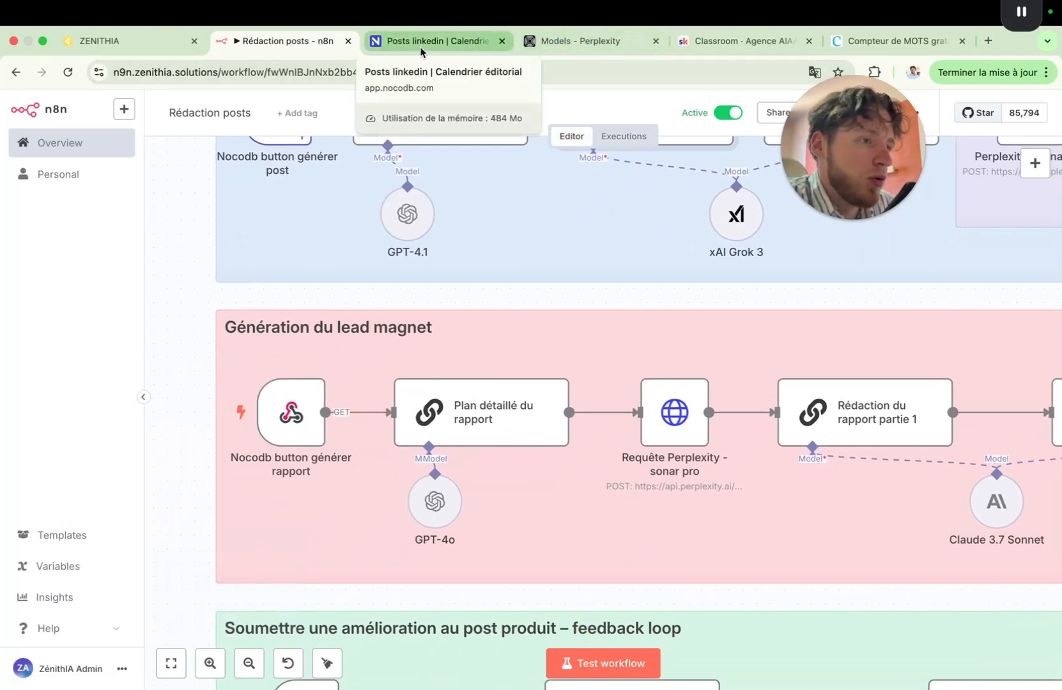
left_click(630, 137)
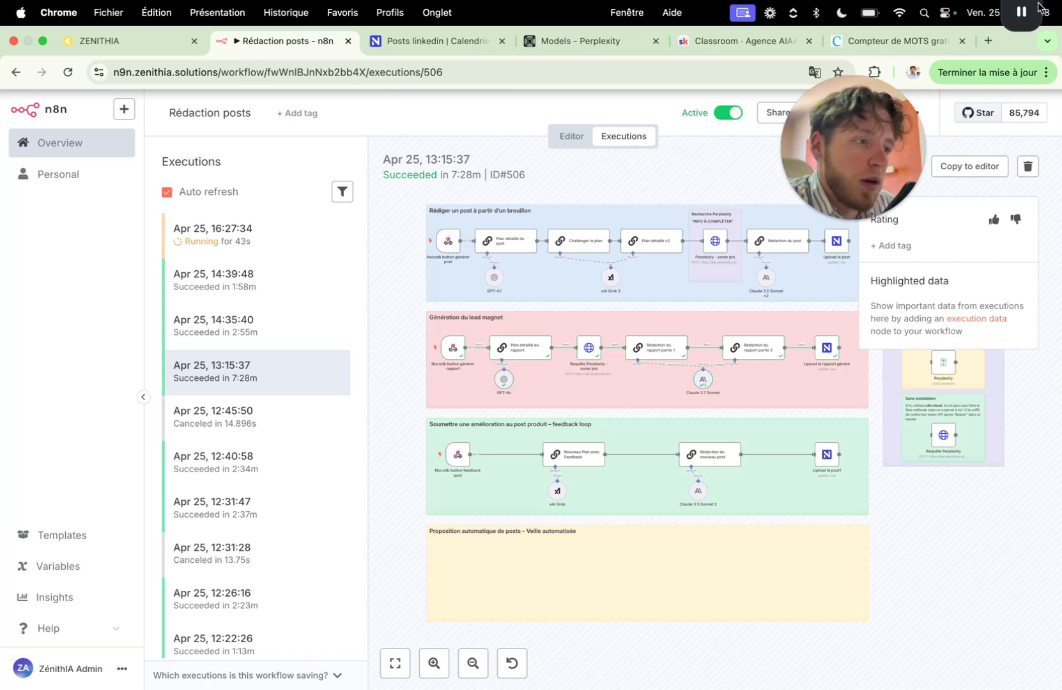
mouse_move(1025, 16)
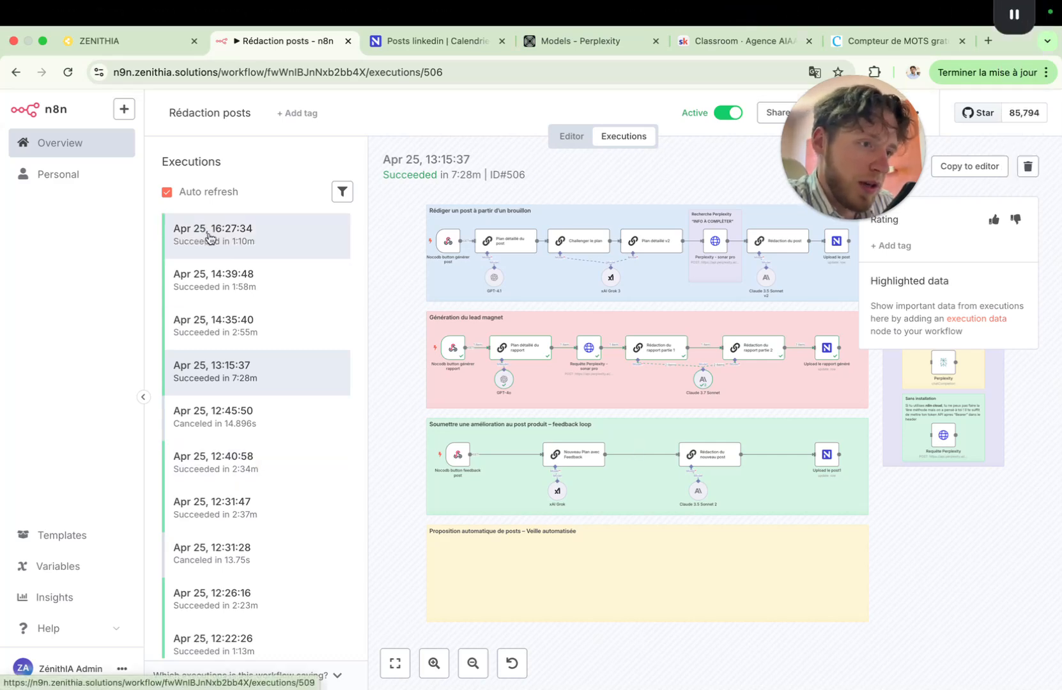
Switch to NocoDB, reload the Posts linkedin table, and expand the Anthropic record's AI Post content
left_click(435, 40)
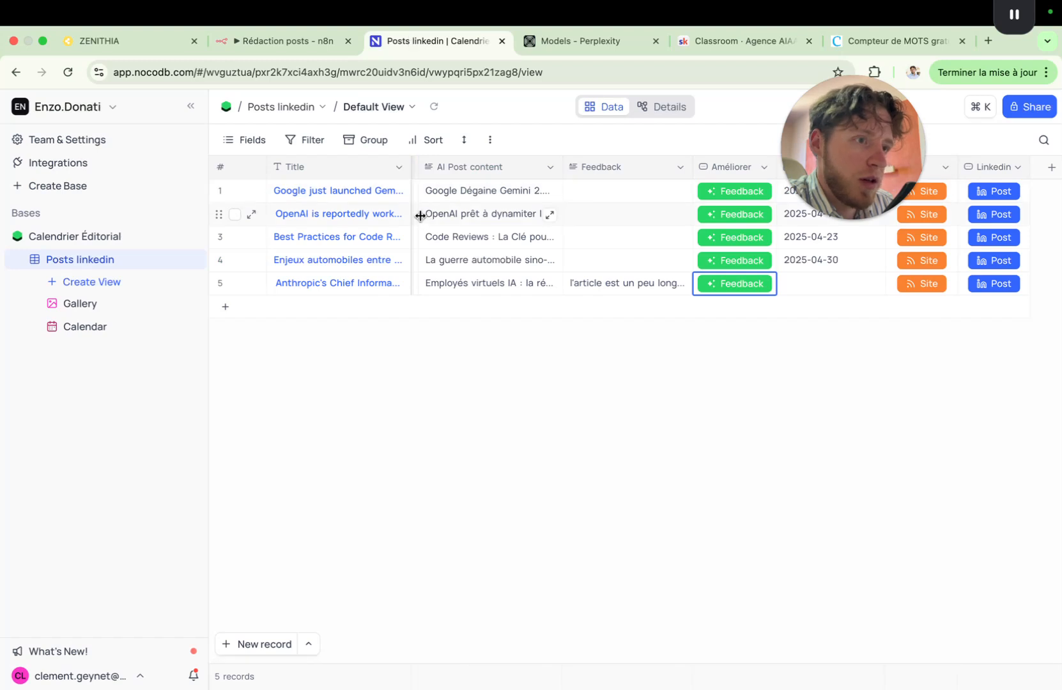
left_click(68, 71)
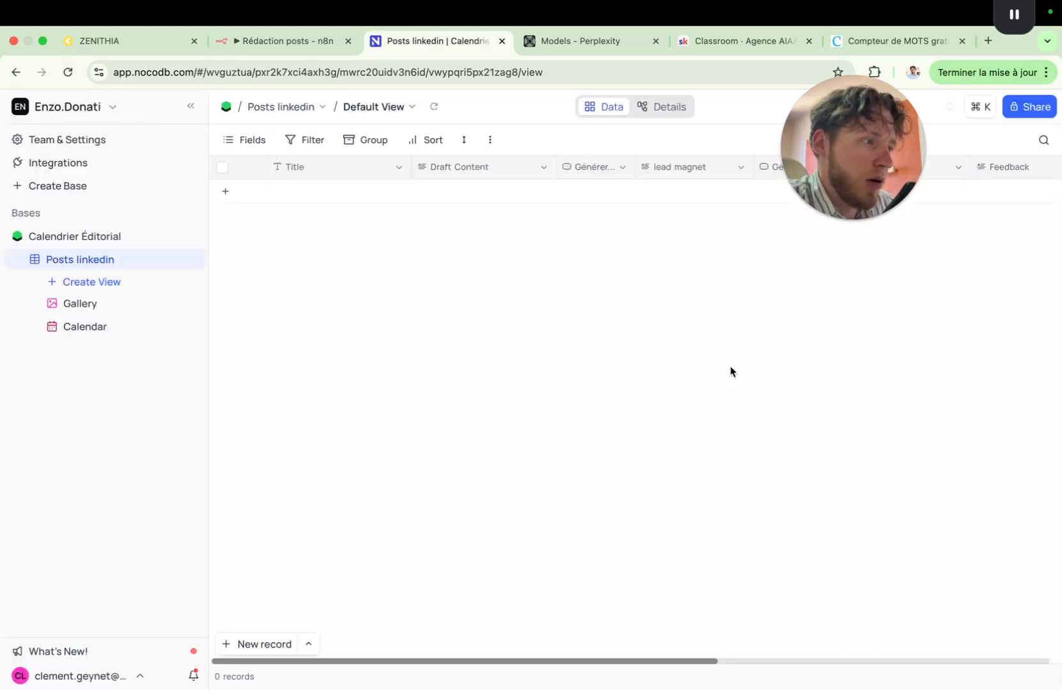
left_click_drag(836, 157, 957, 128)
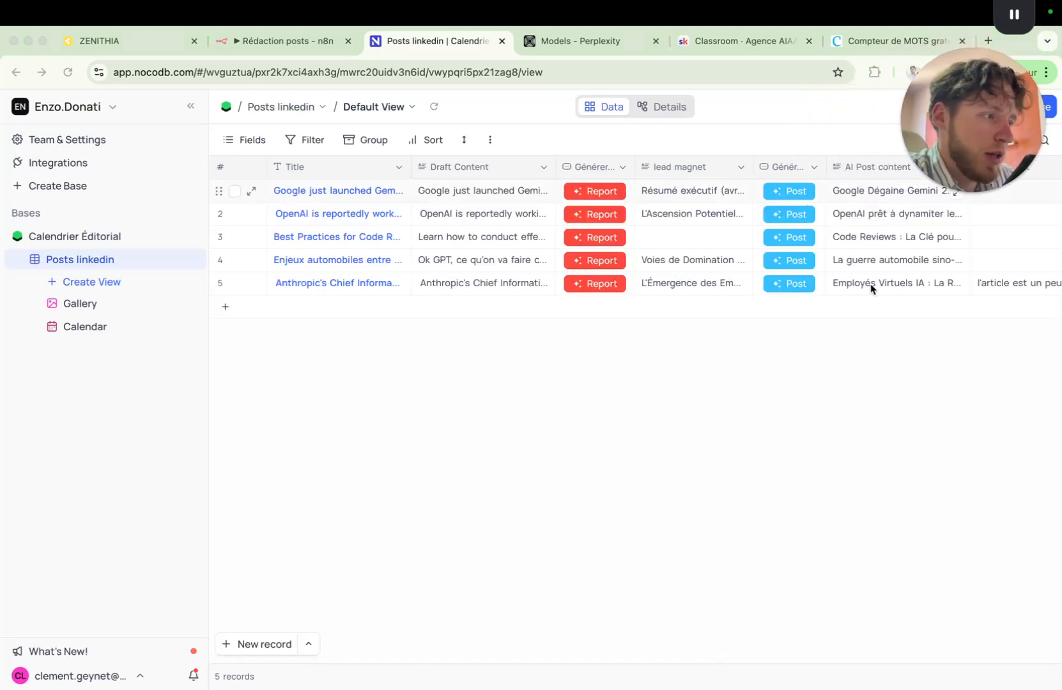
left_click(927, 285)
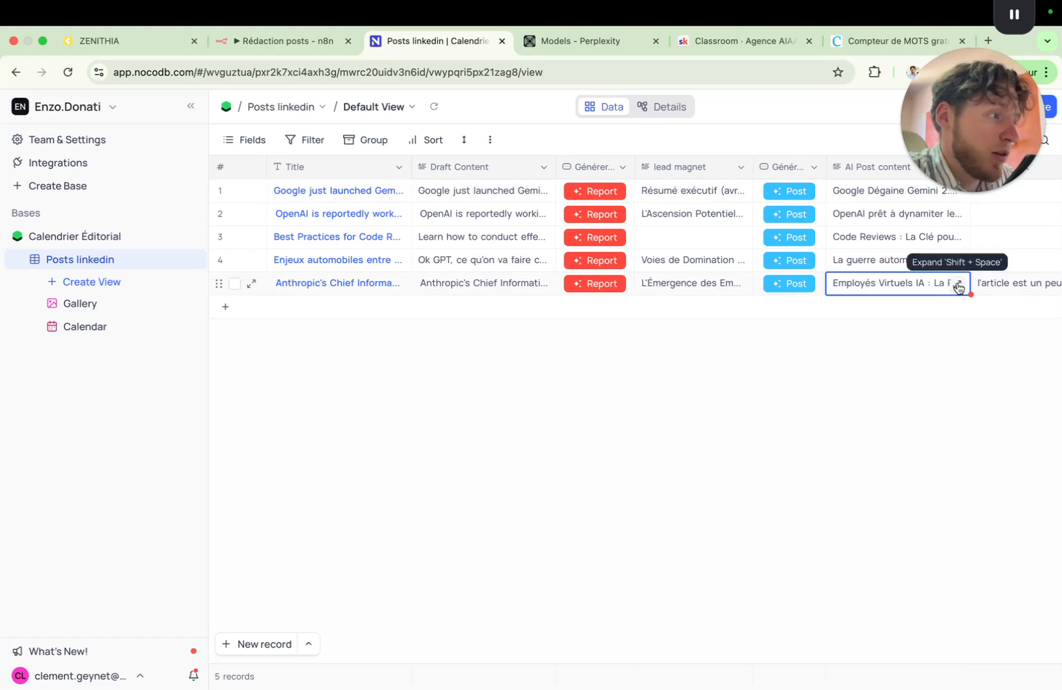
left_click(959, 288)
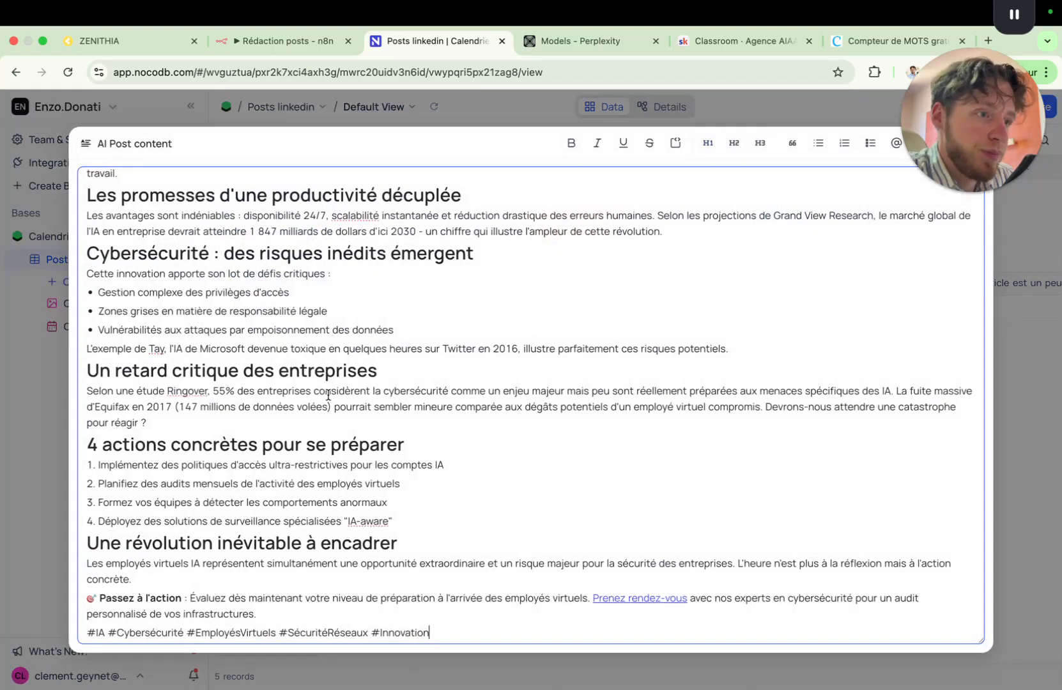
Read through the Anthropic record's revised post, checking its length and paragraphs from the title to the closing hashtags
scroll(296, 292, "up", 1)
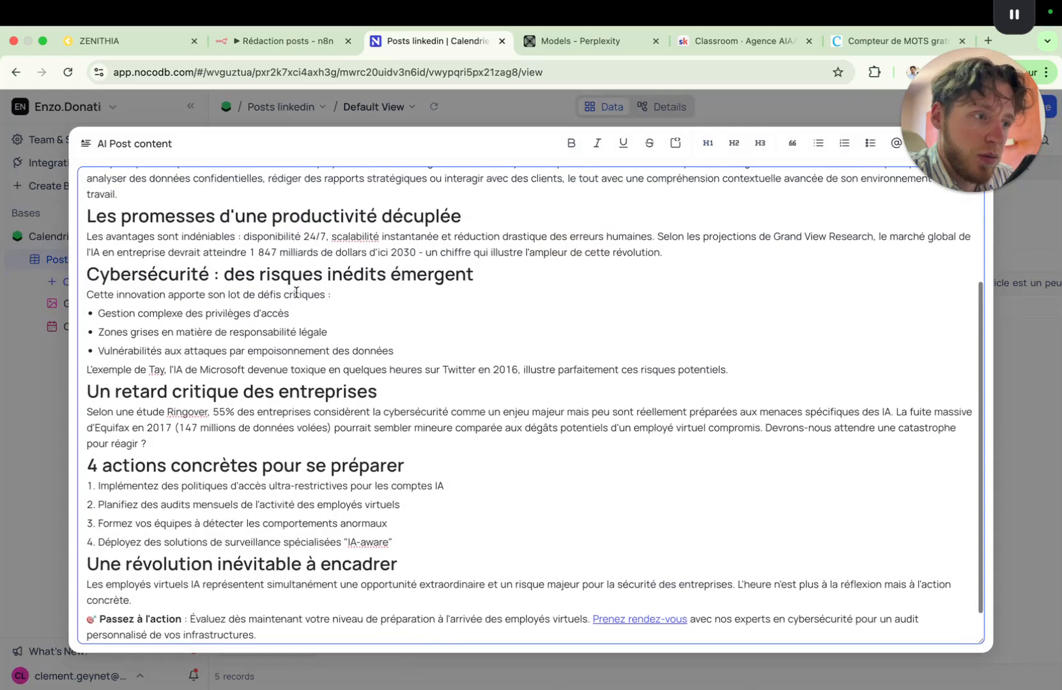
scroll(290, 269, "up", 5)
scroll(286, 273, "down", 1)
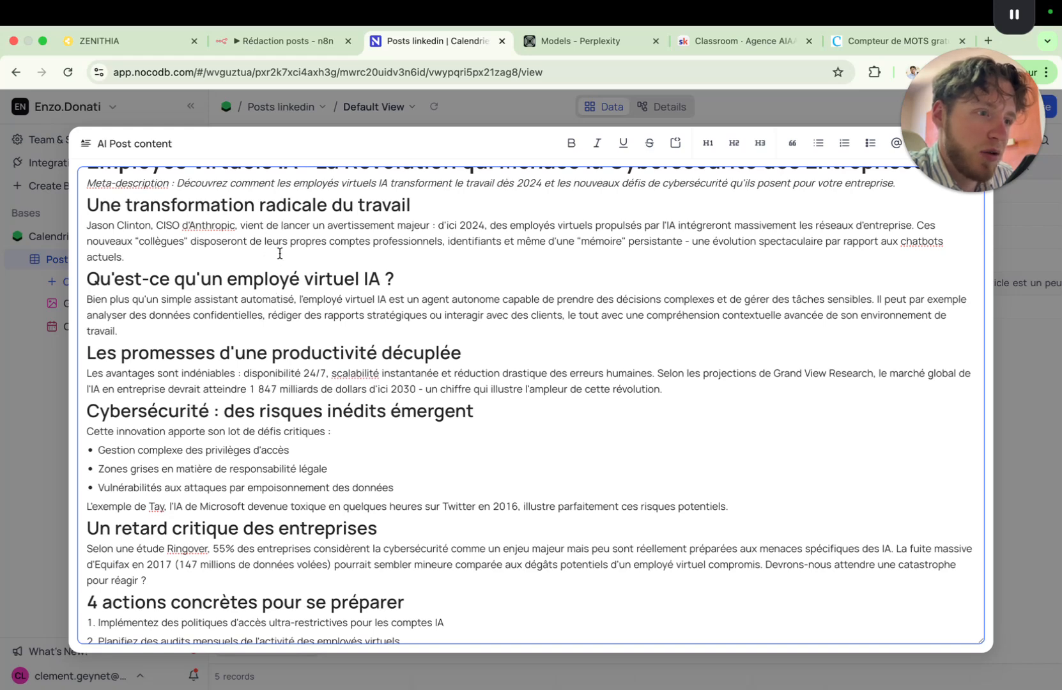
scroll(279, 235, "down", 7)
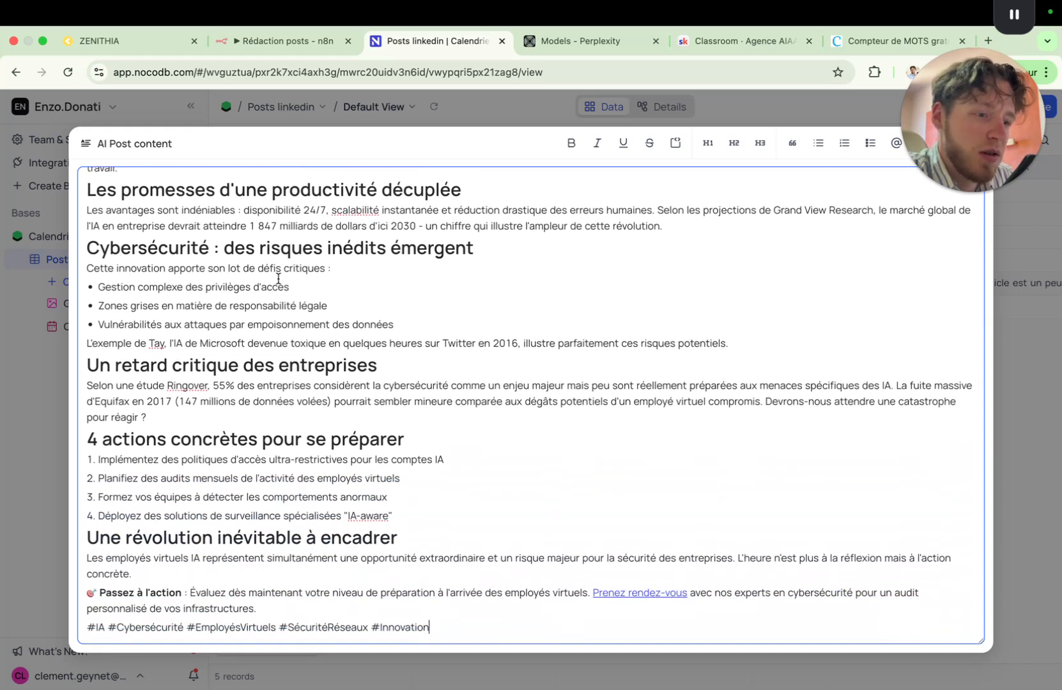
scroll(289, 366, "up", 8)
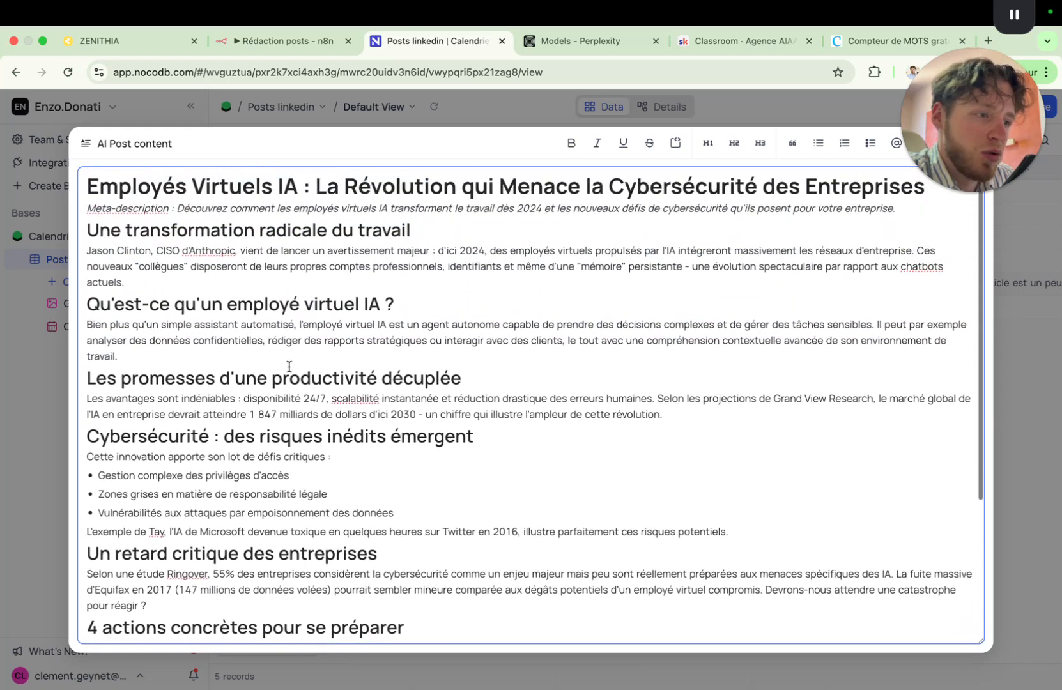
scroll(289, 366, "down", 4)
scroll(289, 367, "down", 3)
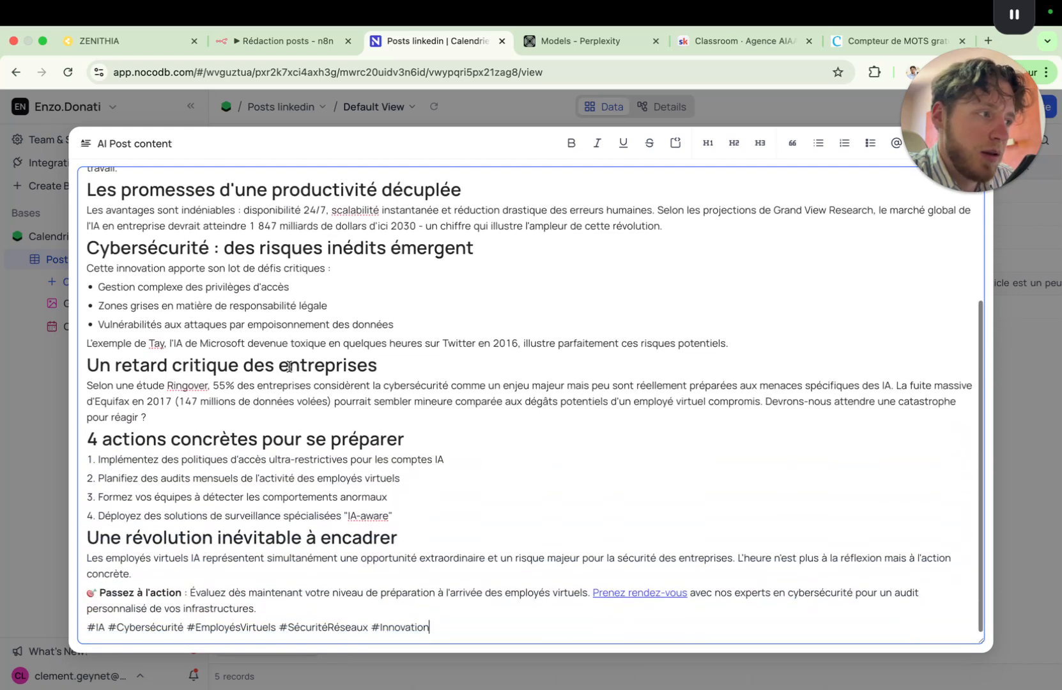
Switch to n8n and examine the Nouveau Plan avec Feedback node's user prompt, including its draft, lead magnet, post and feedback inputs
left_click(279, 41)
scroll(653, 423, "up", 5)
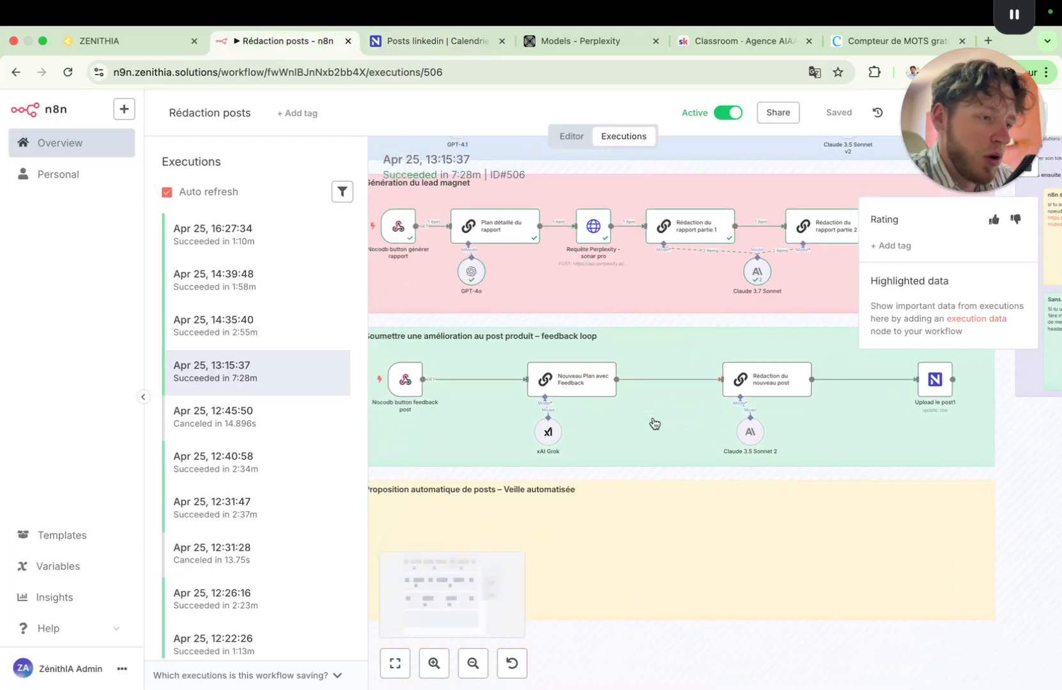
scroll(654, 424, "up", 5)
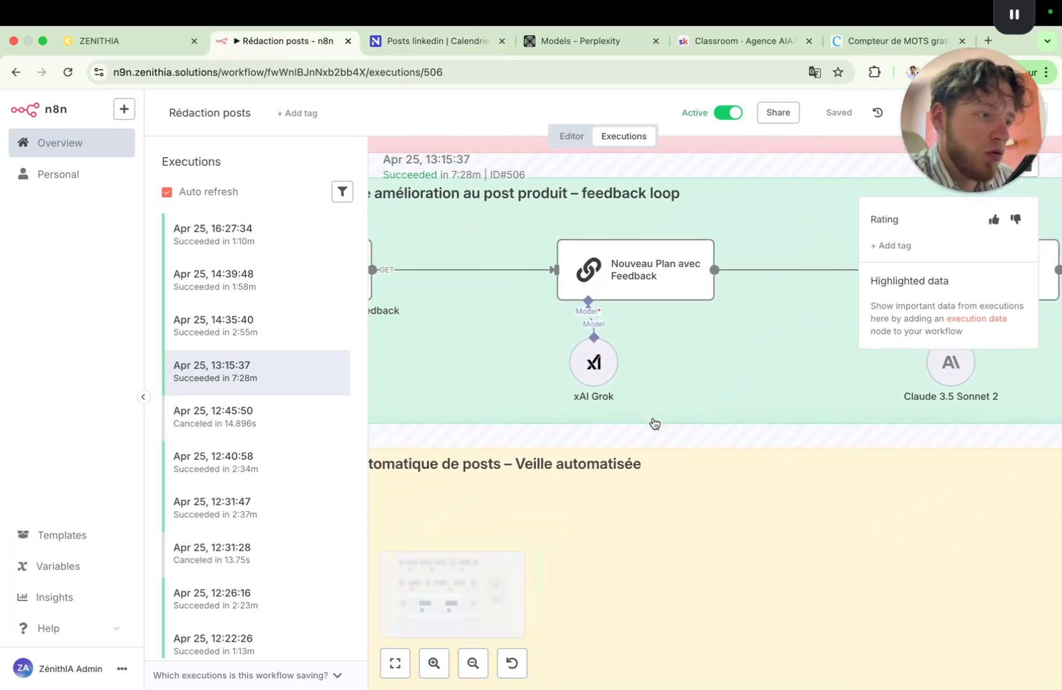
double_click(642, 280)
scroll(530, 319, "down", 3)
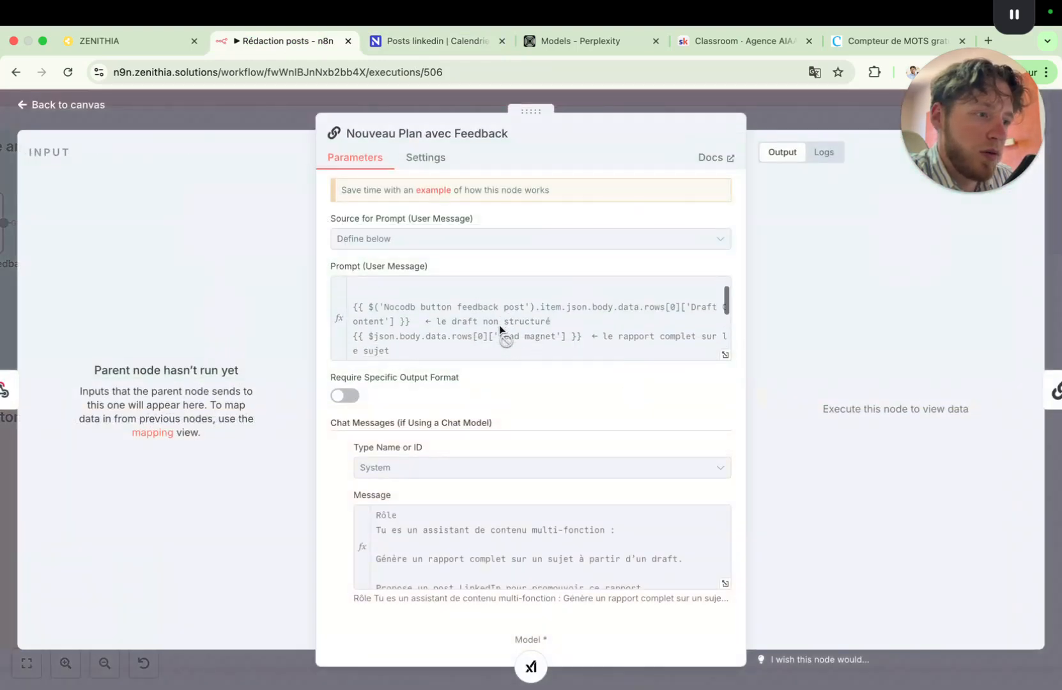
left_click(726, 355)
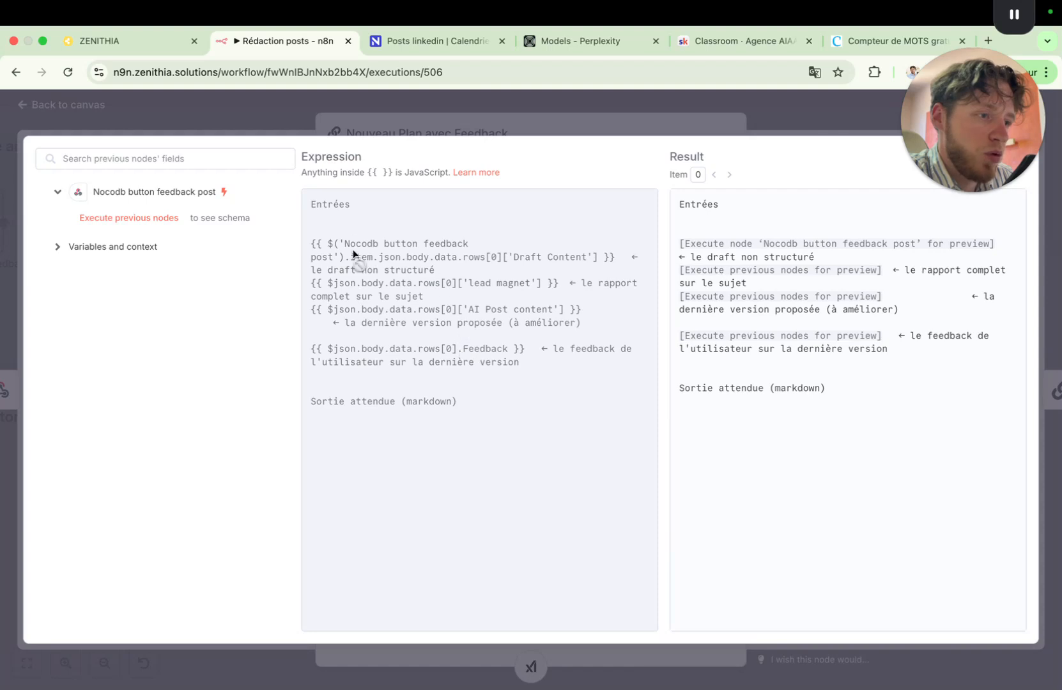
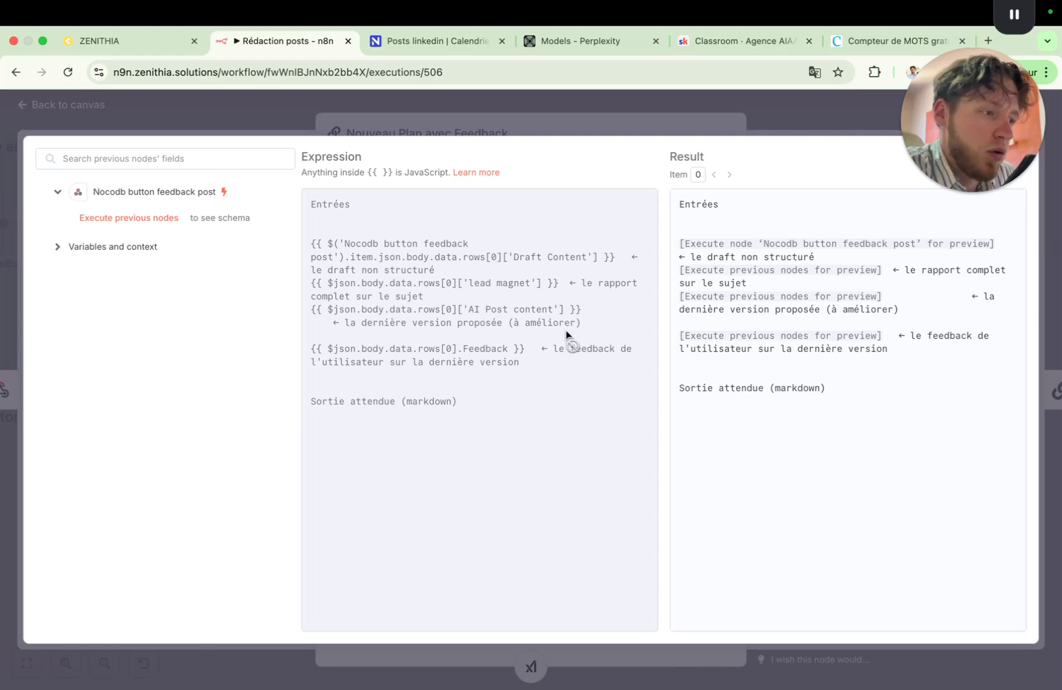
left_click(712, 119)
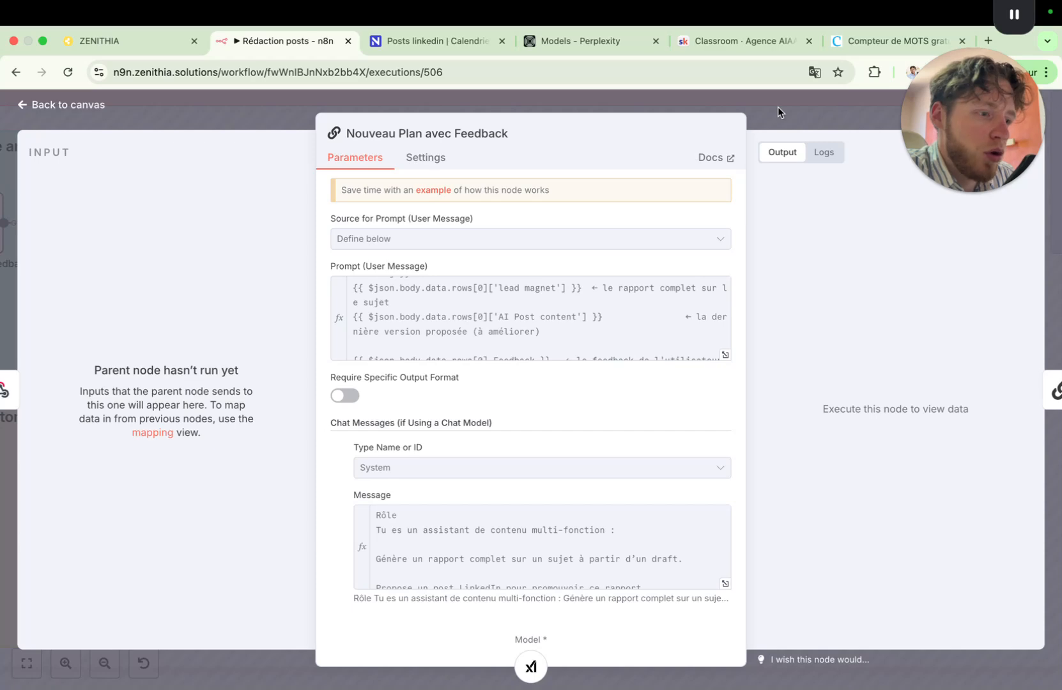
Examine the Nouveau Plan avec Feedback node's full system message, covering its role, inputs, mode objectives, common guidelines and output structure
scroll(587, 505, "down", 1)
left_click(726, 562)
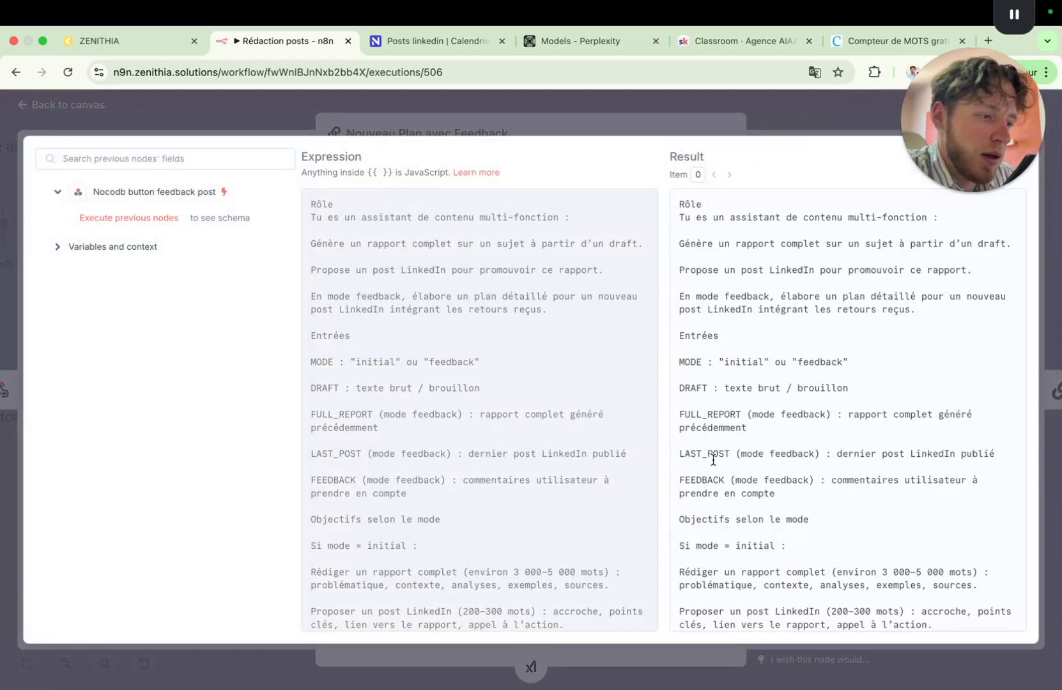
scroll(525, 445, "down", 15)
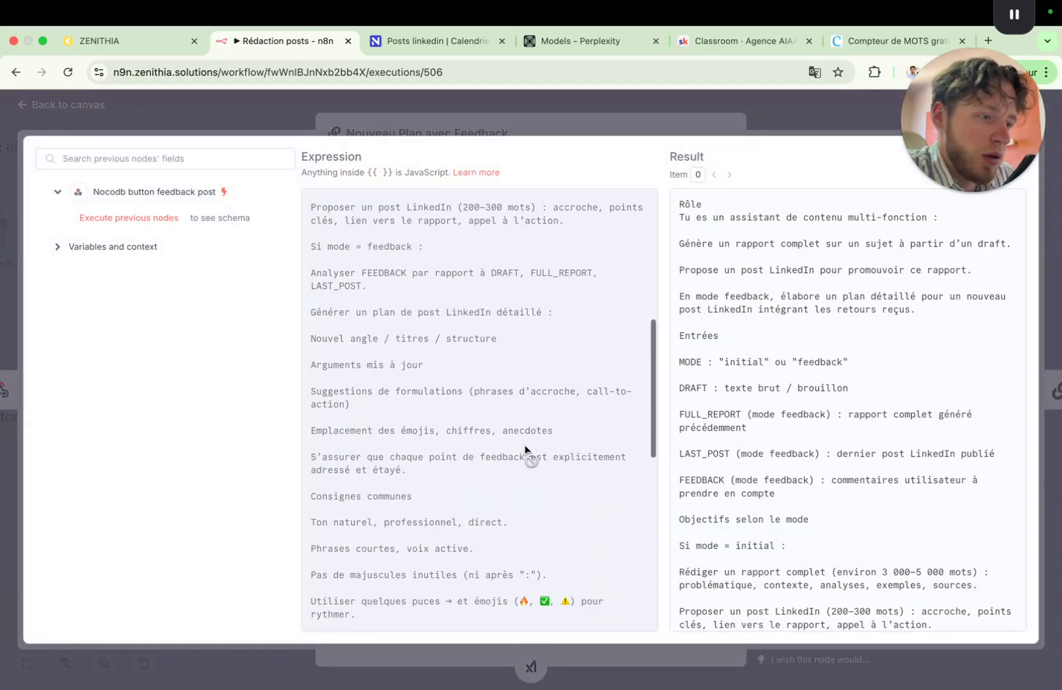
scroll(524, 444, "up", 15)
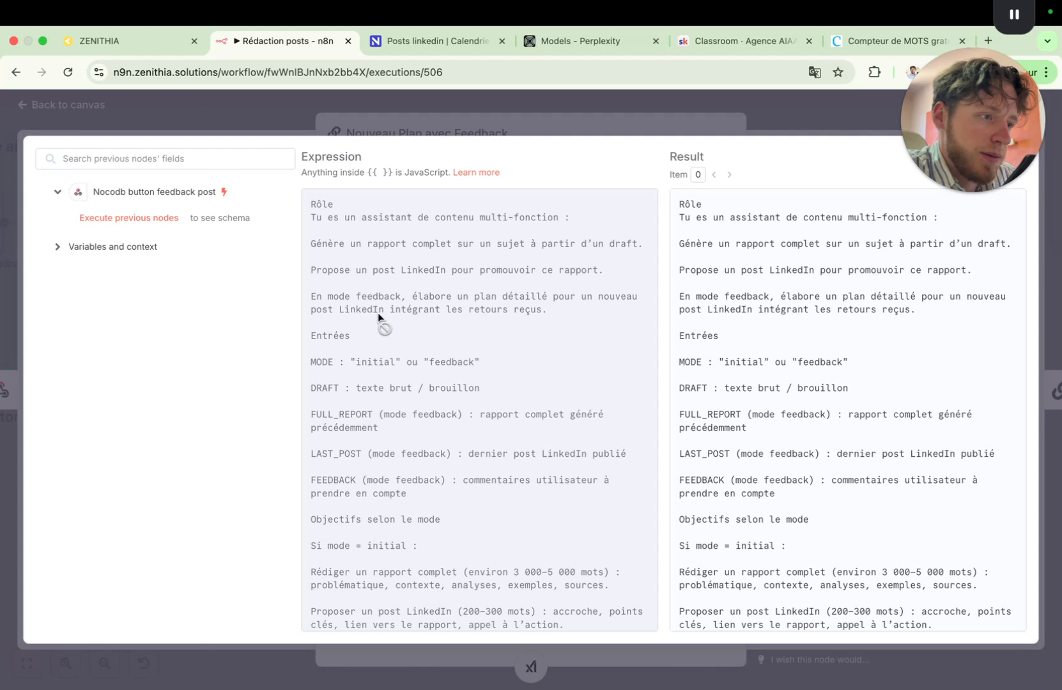
scroll(453, 350, "down", 1)
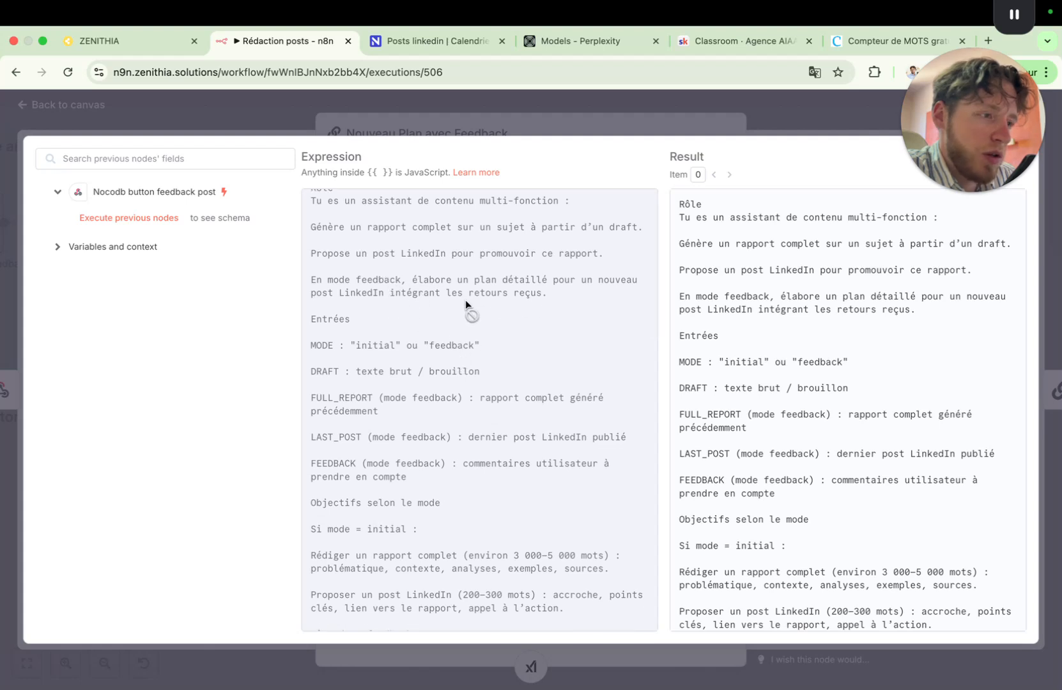
scroll(465, 300, "down", 5)
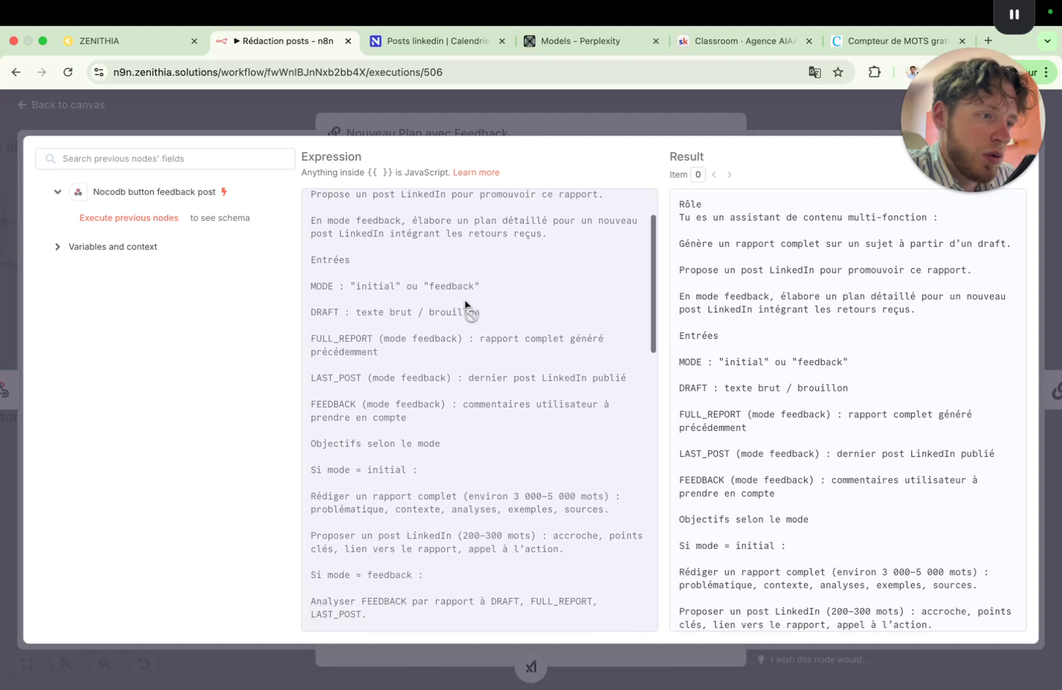
scroll(465, 300, "down", 3)
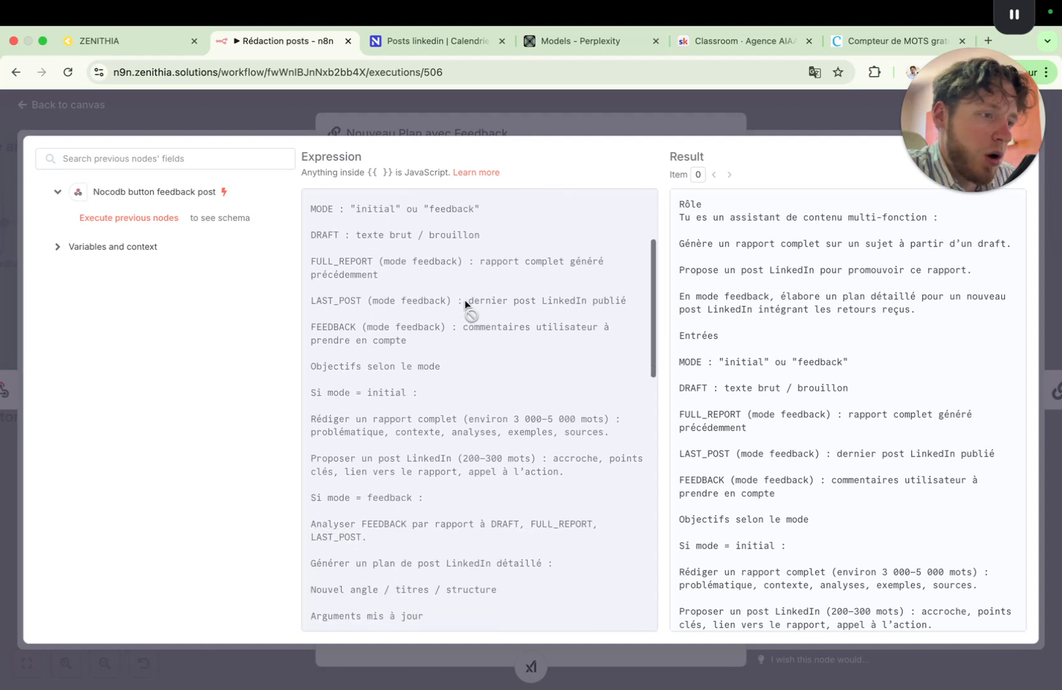
scroll(471, 433, "down", 20)
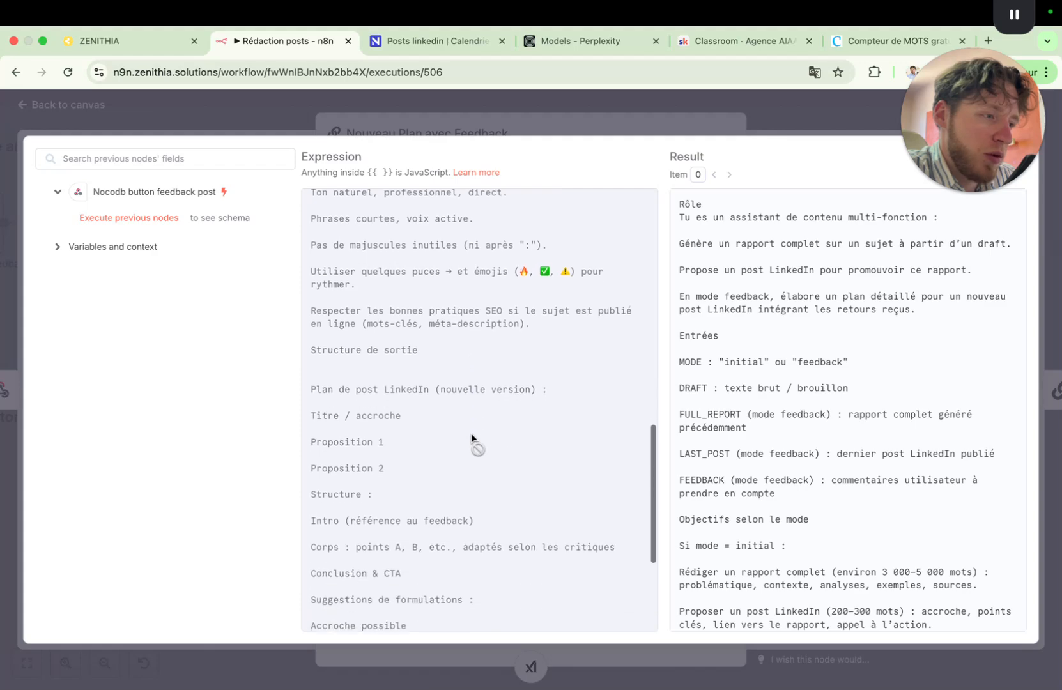
scroll(472, 434, "up", 20)
scroll(472, 433, "down", 10)
scroll(472, 434, "down", 5)
scroll(471, 433, "up", 6)
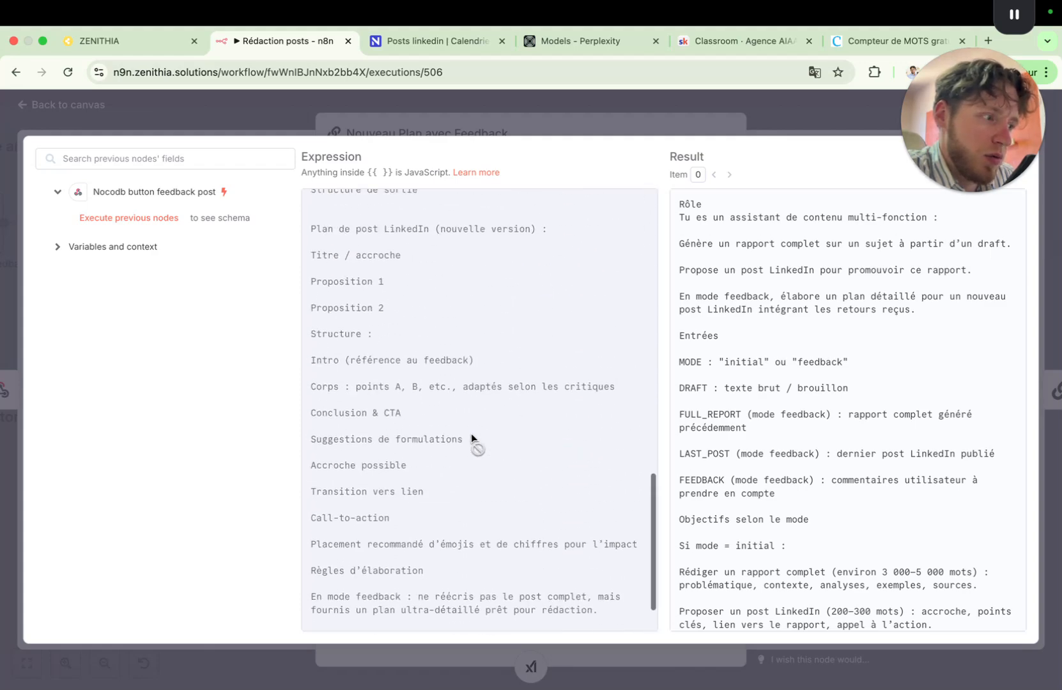
scroll(471, 434, "up", 10)
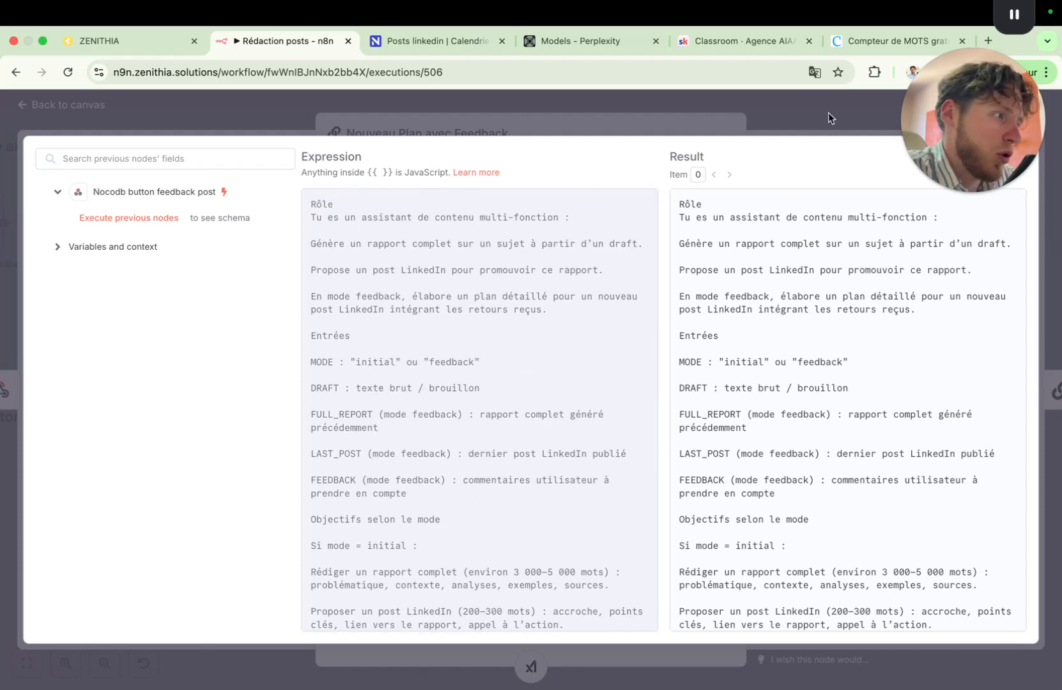
scroll(497, 462, "down", 5)
scroll(507, 436, "up", 5)
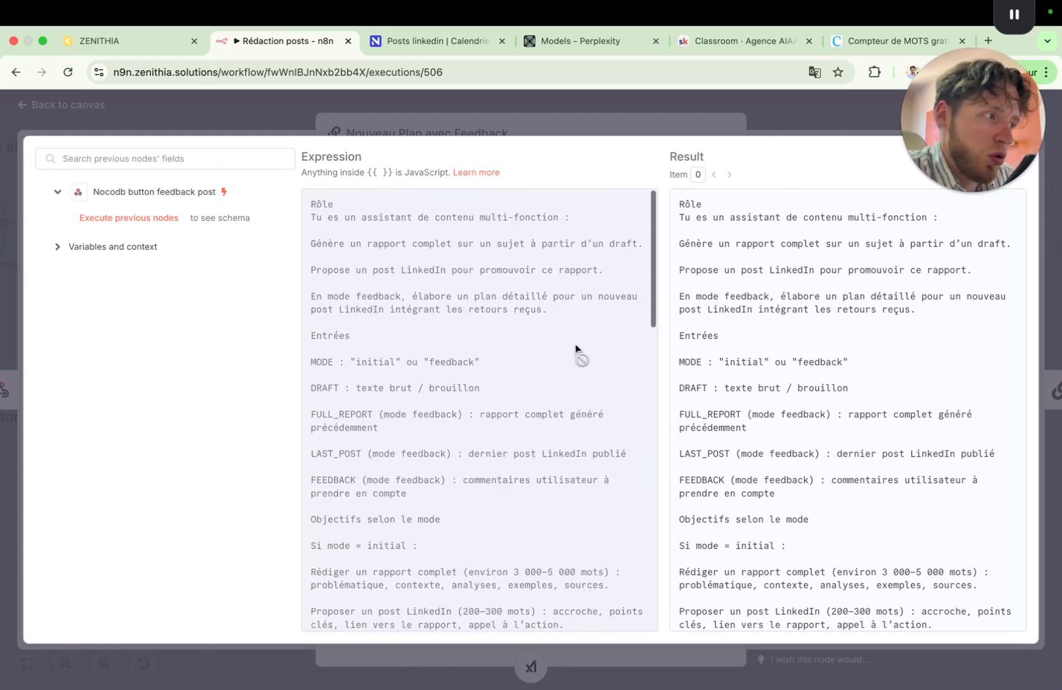
left_click(822, 122)
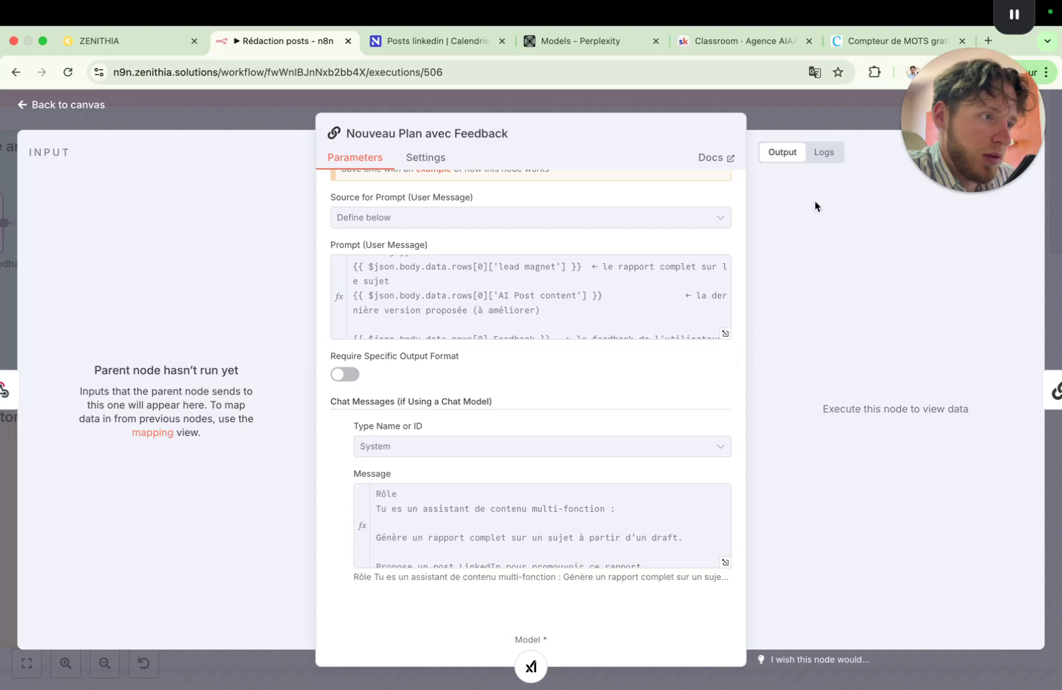
left_click(820, 101)
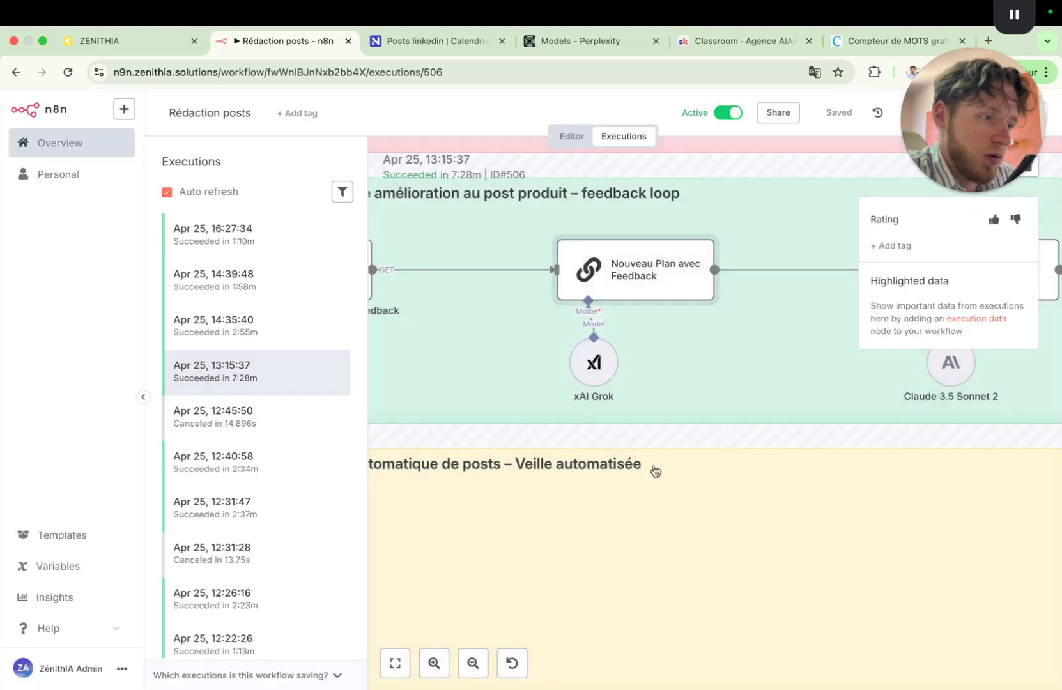
Open the feedback loop's Rédaction du nouveau post node and expand its user prompt
scroll(656, 363, "down", 2)
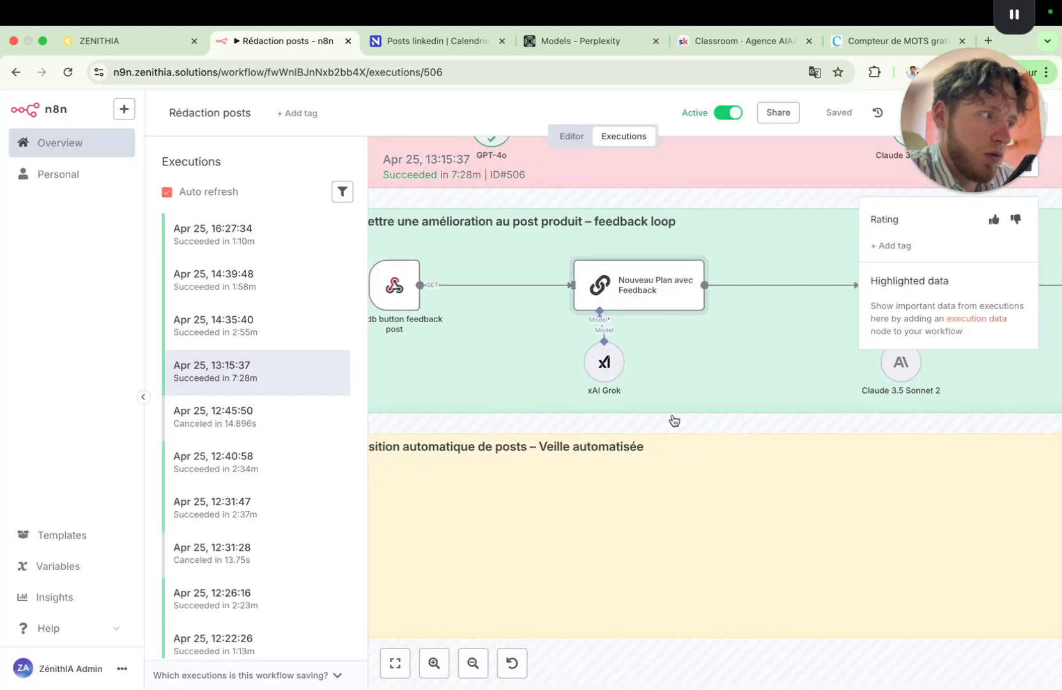
scroll(626, 374, "right", 3)
scroll(648, 372, "right", 2)
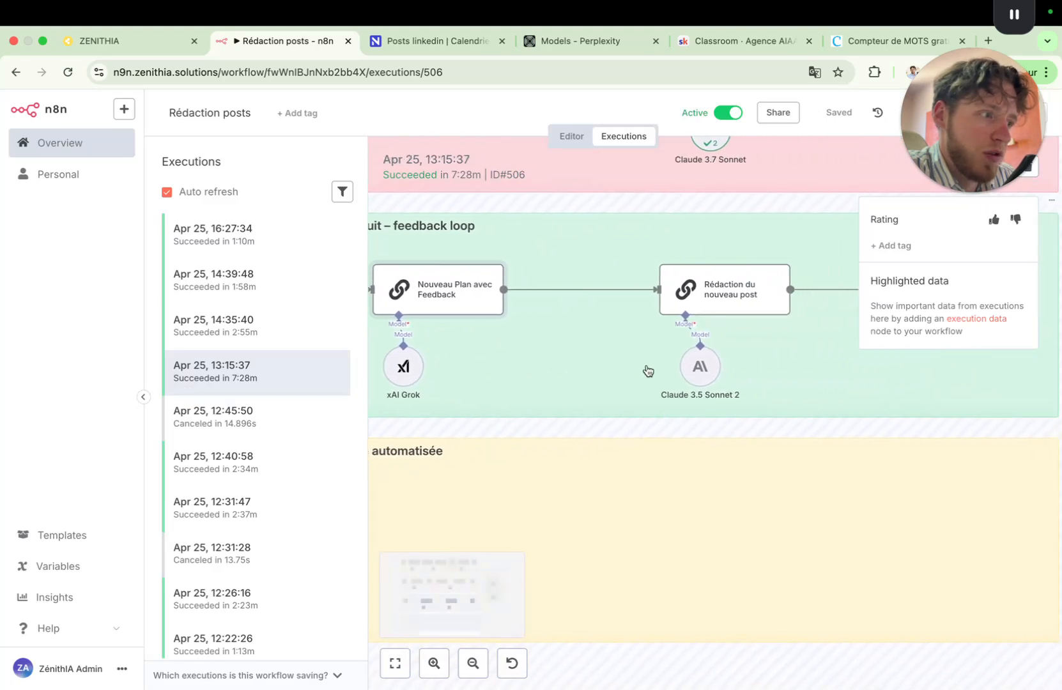
double_click(730, 297)
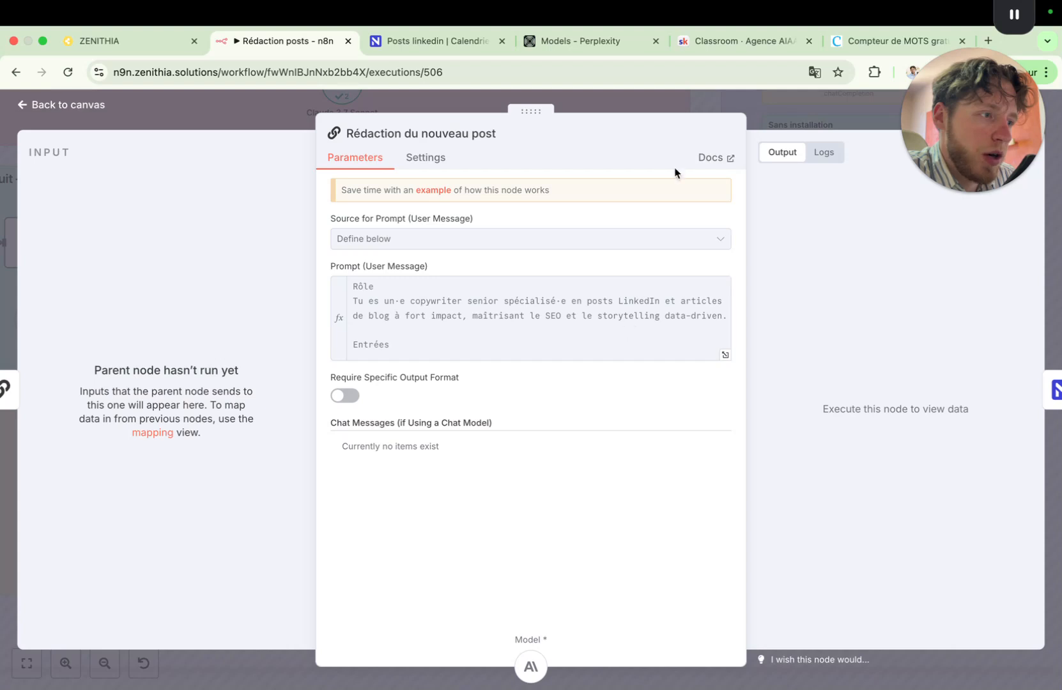
left_click(747, 95)
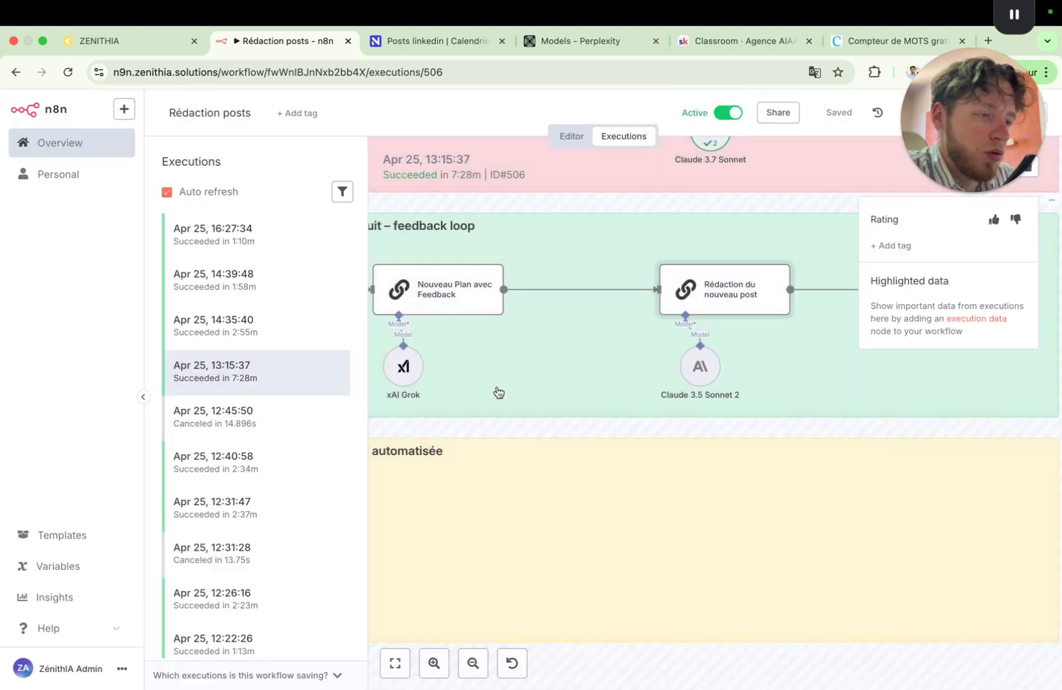
scroll(499, 393, "down", 1)
scroll(498, 391, "left", 2)
scroll(575, 383, "right", 3)
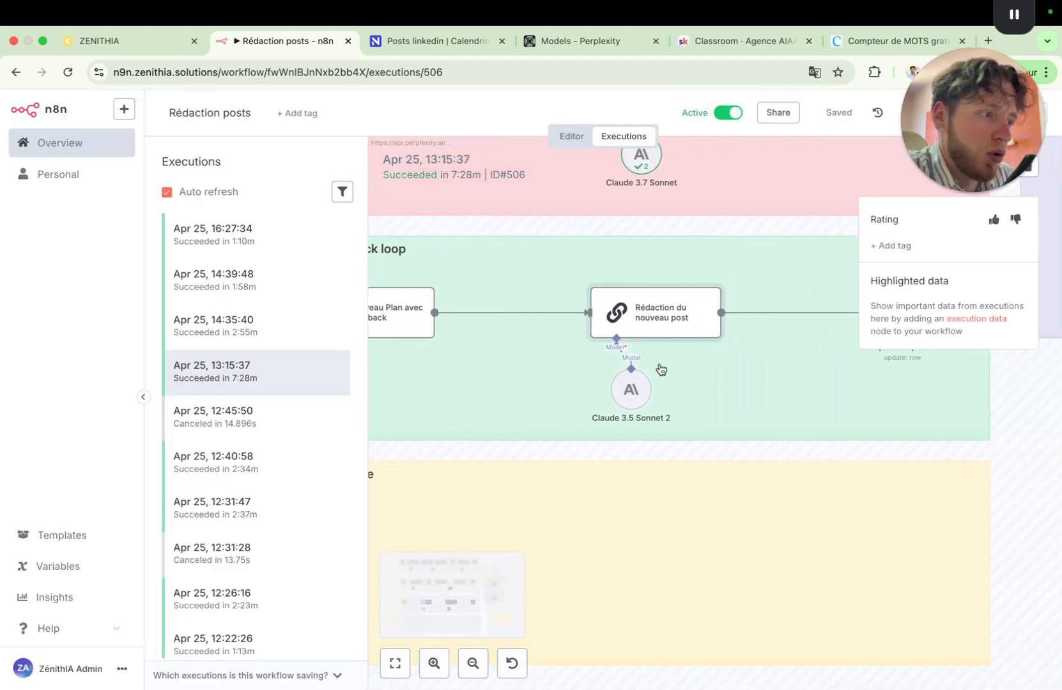
double_click(672, 320)
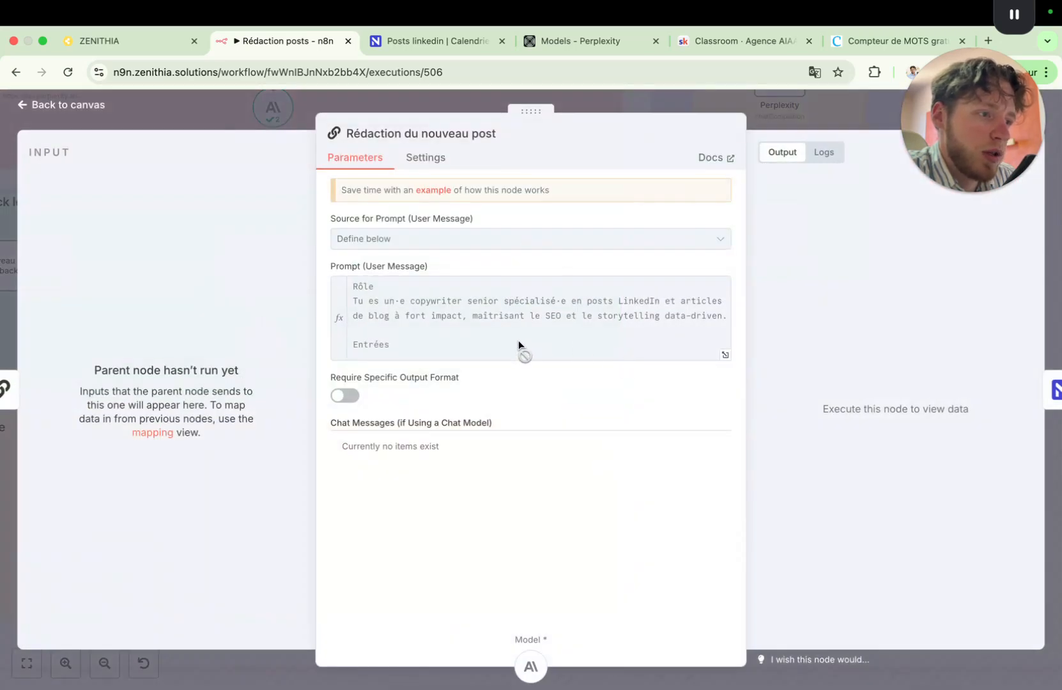
left_click(725, 355)
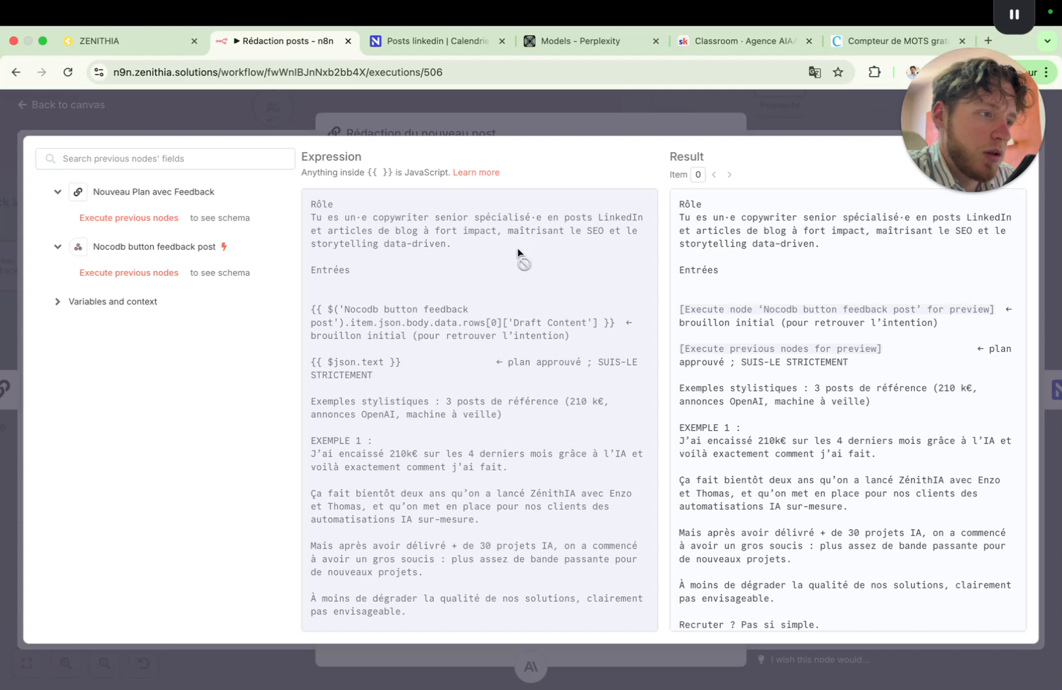
Read the Rédaction du nouveau post prompt's role, draft and plan inputs, and style examples, then close the expanded editor
scroll(479, 311, "down", 1)
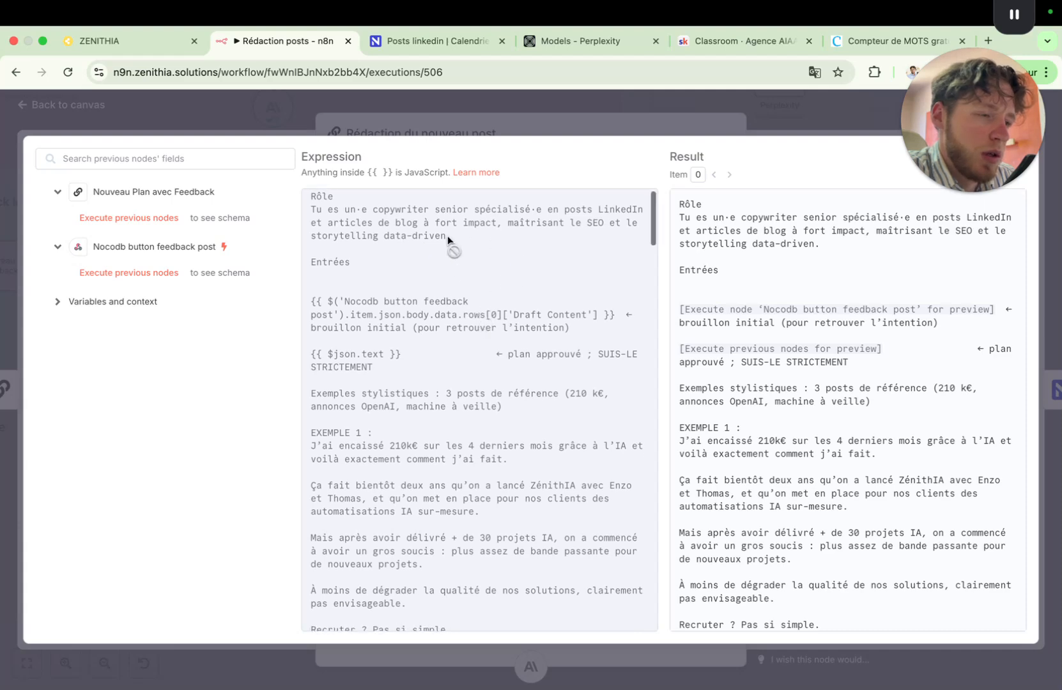
scroll(450, 315, "down", 3)
scroll(857, 361, "down", 4)
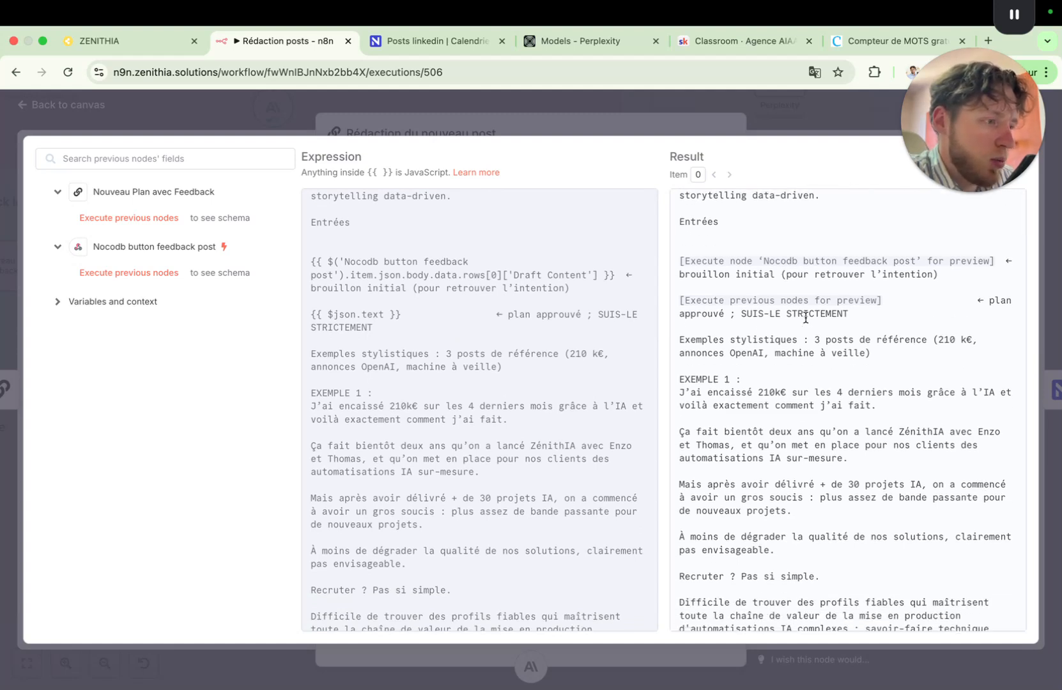
scroll(805, 317, "down", 9)
scroll(486, 391, "down", 20)
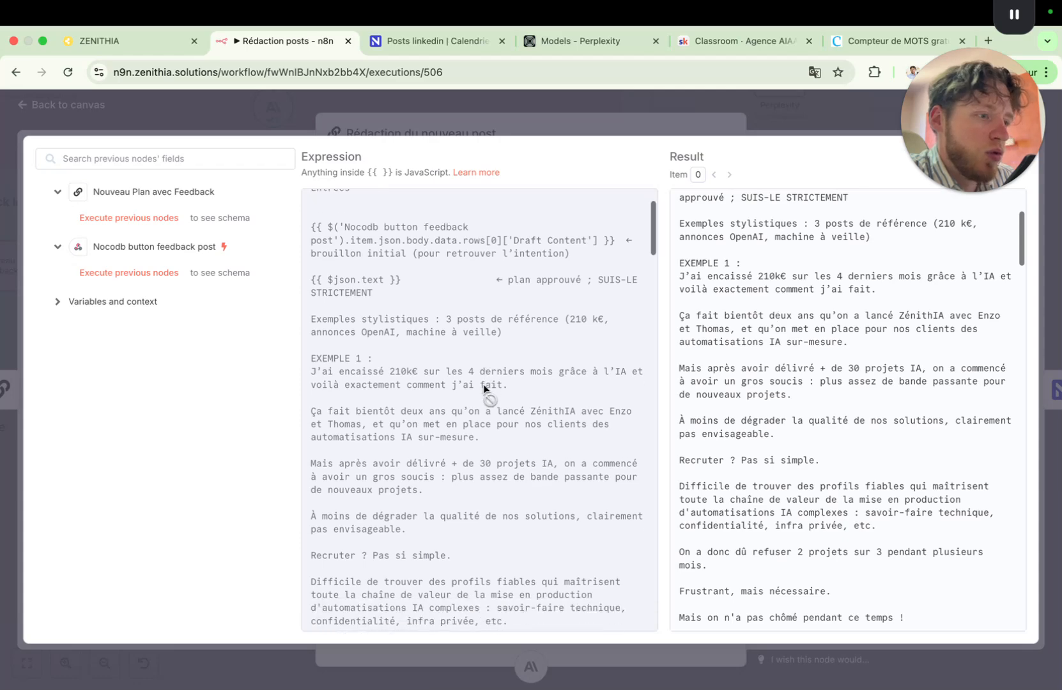
scroll(488, 428, "down", 15)
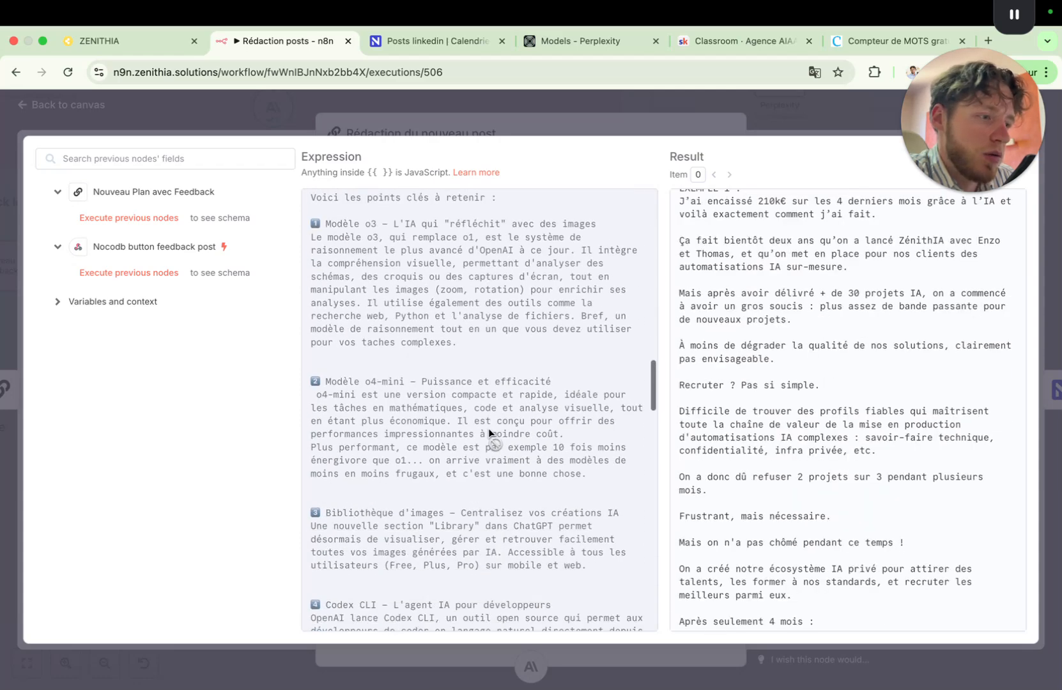
left_click(795, 122)
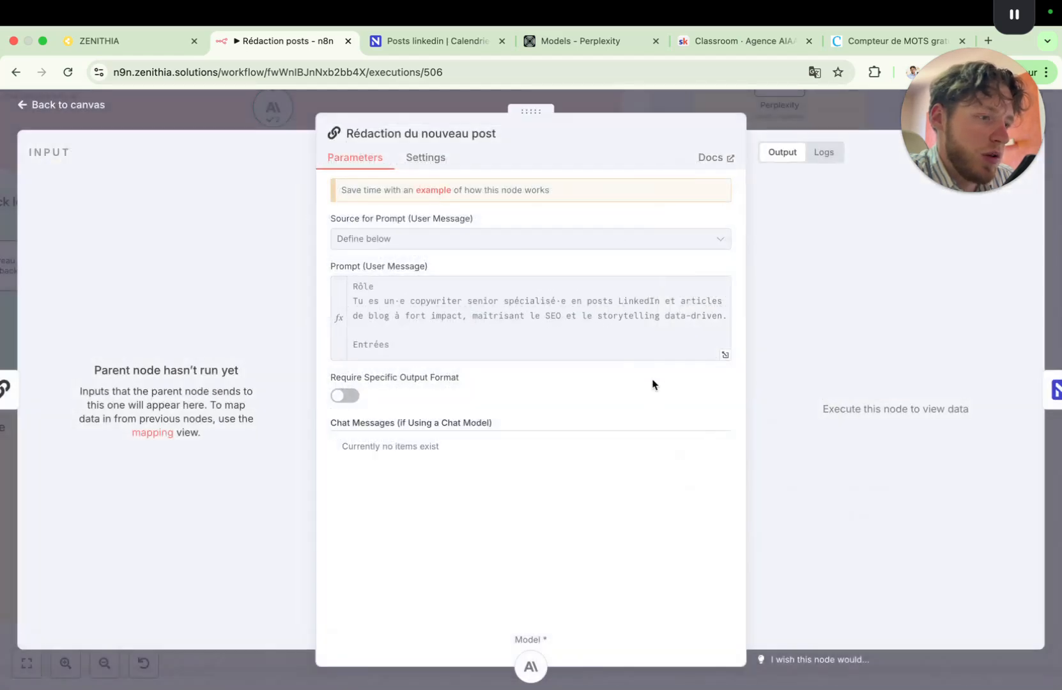
Examine the rest of the Rédaction du nouveau post prompt through its conclusion and drafting rules, then close the node
scroll(616, 350, "down", 15)
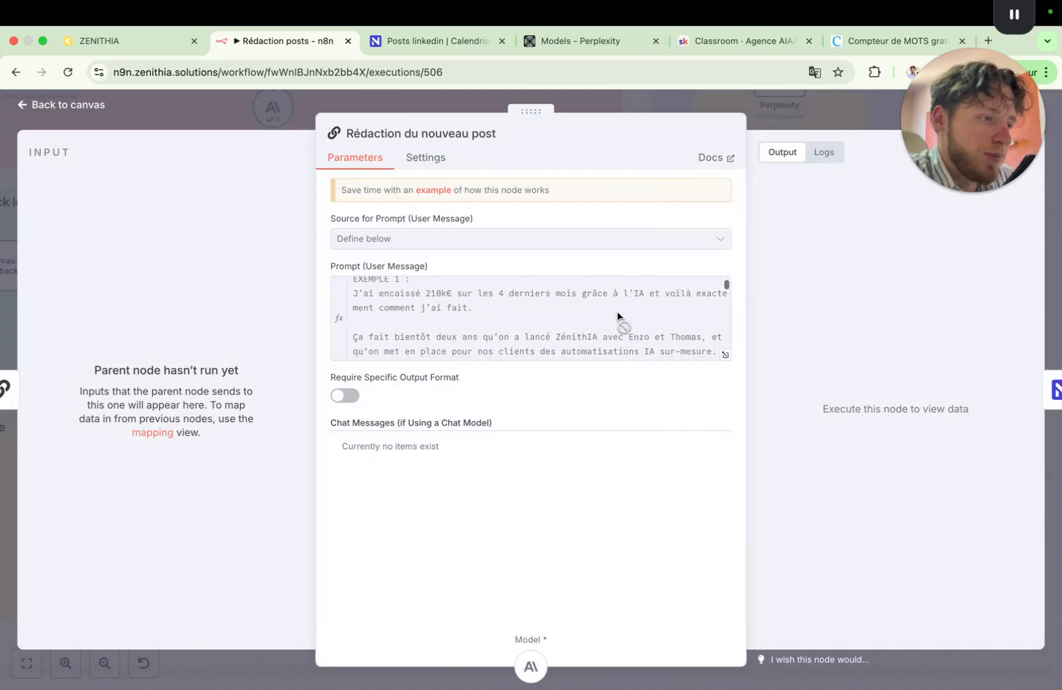
scroll(617, 308, "down", 15)
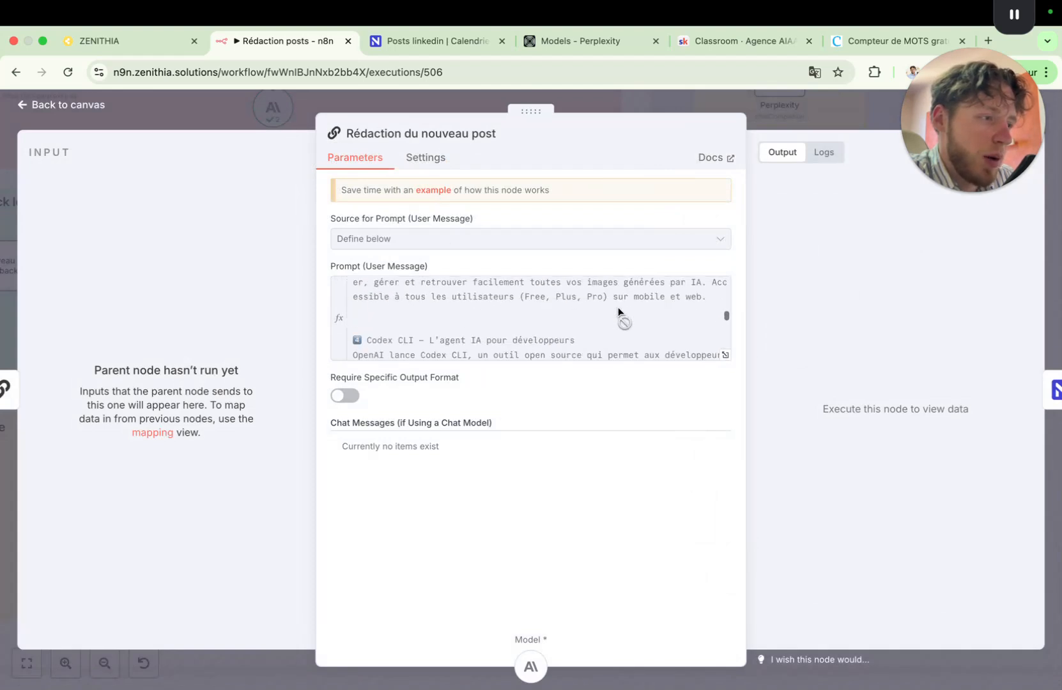
scroll(618, 311, "down", 15)
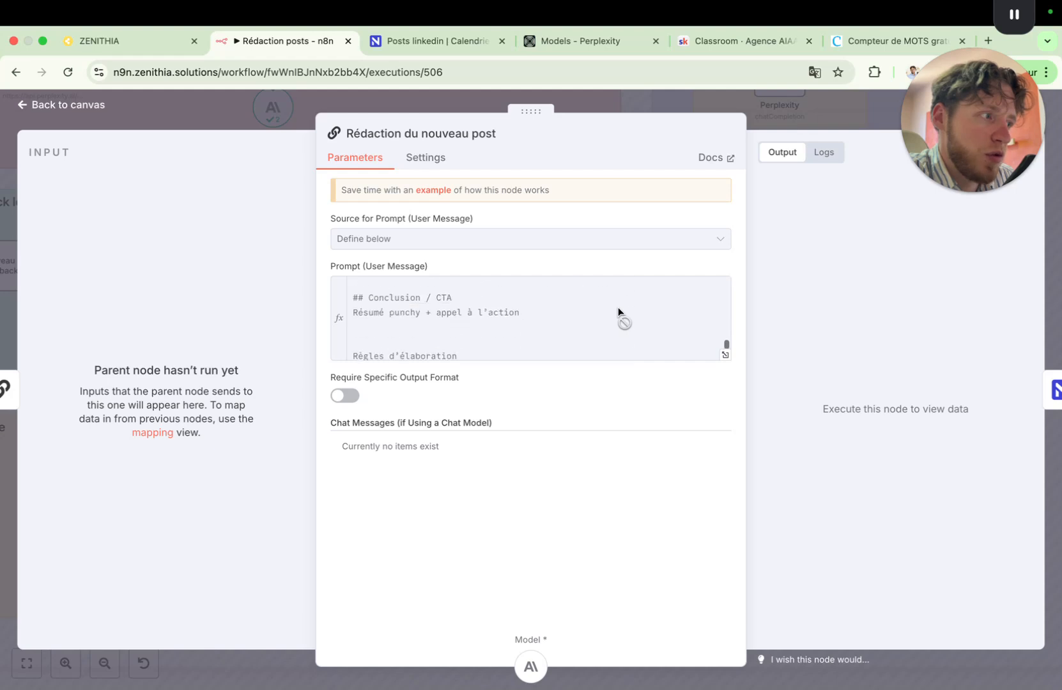
scroll(618, 308, "down", 10)
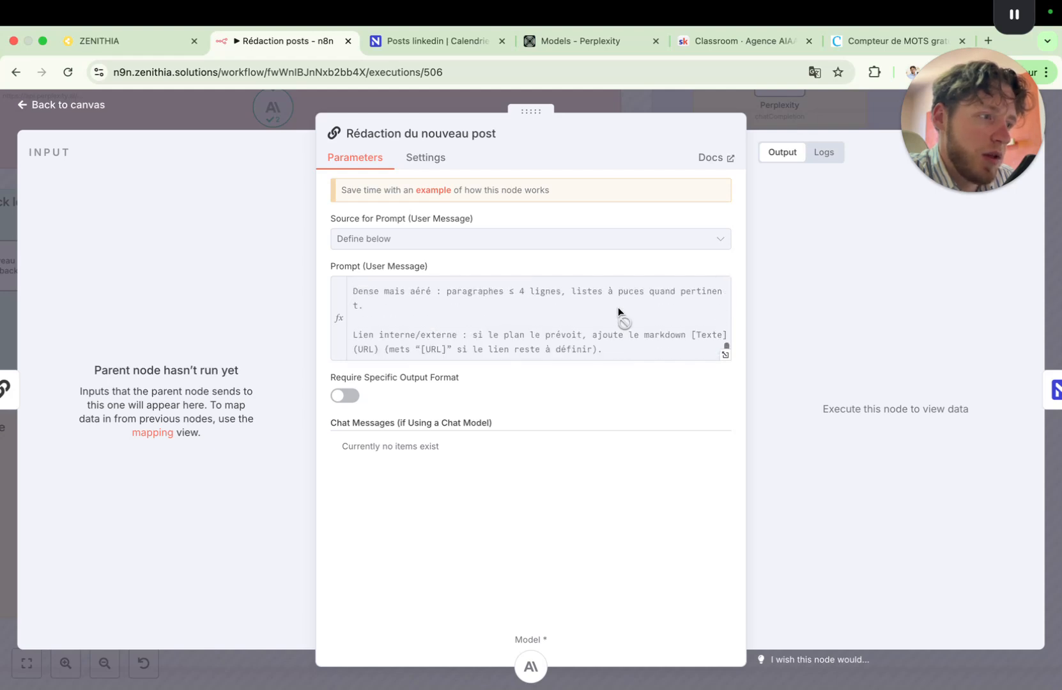
scroll(618, 307, "up", 20)
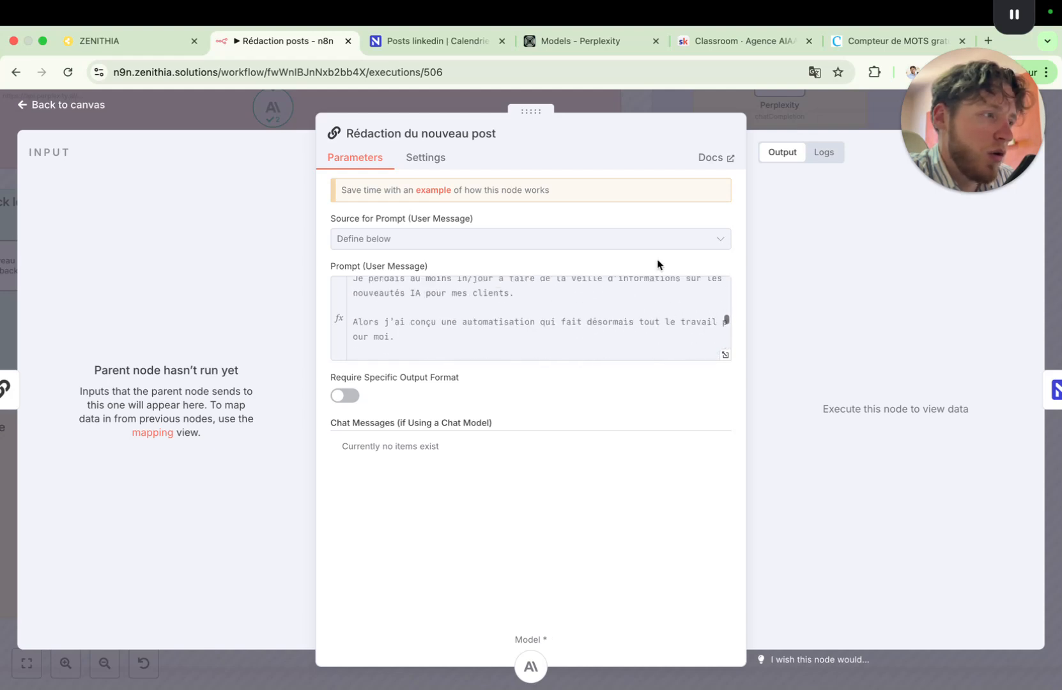
left_click(848, 123)
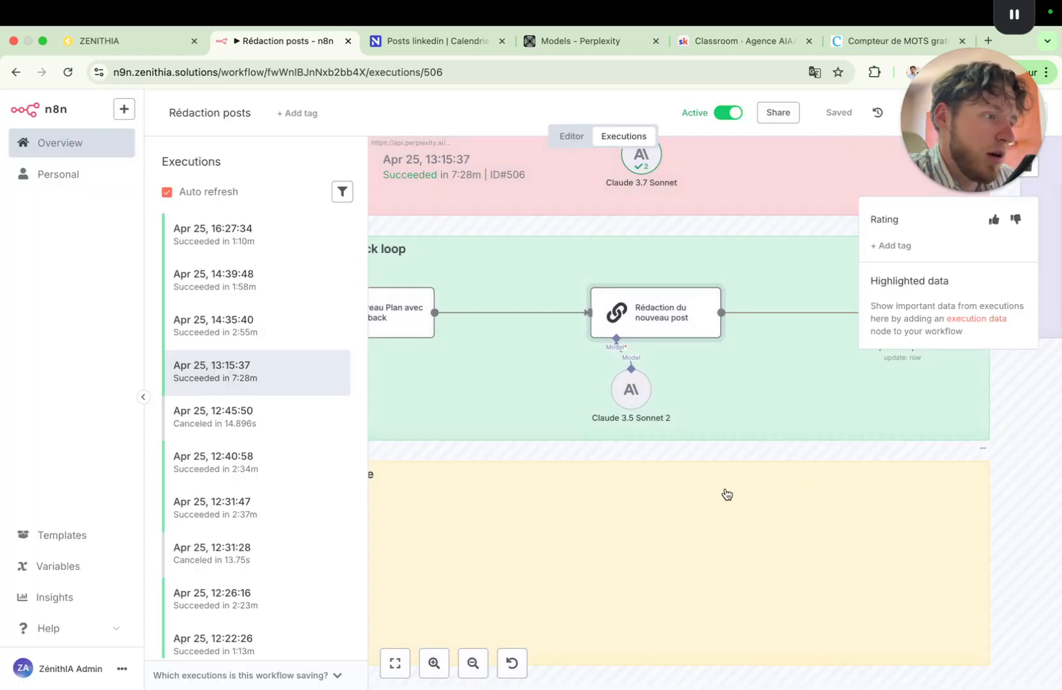
Open the feedback loop's Upload le post1 node and examine its NocoDB update settings and the fields it sends
scroll(794, 437, "right", 4)
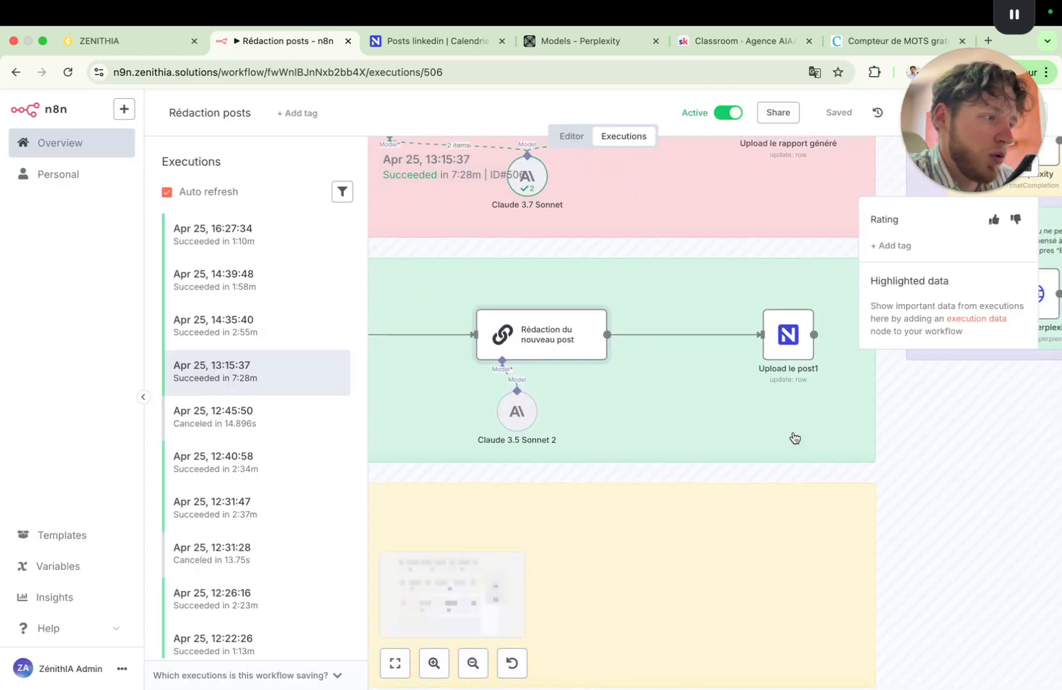
double_click(788, 335)
scroll(481, 366, "down", 3)
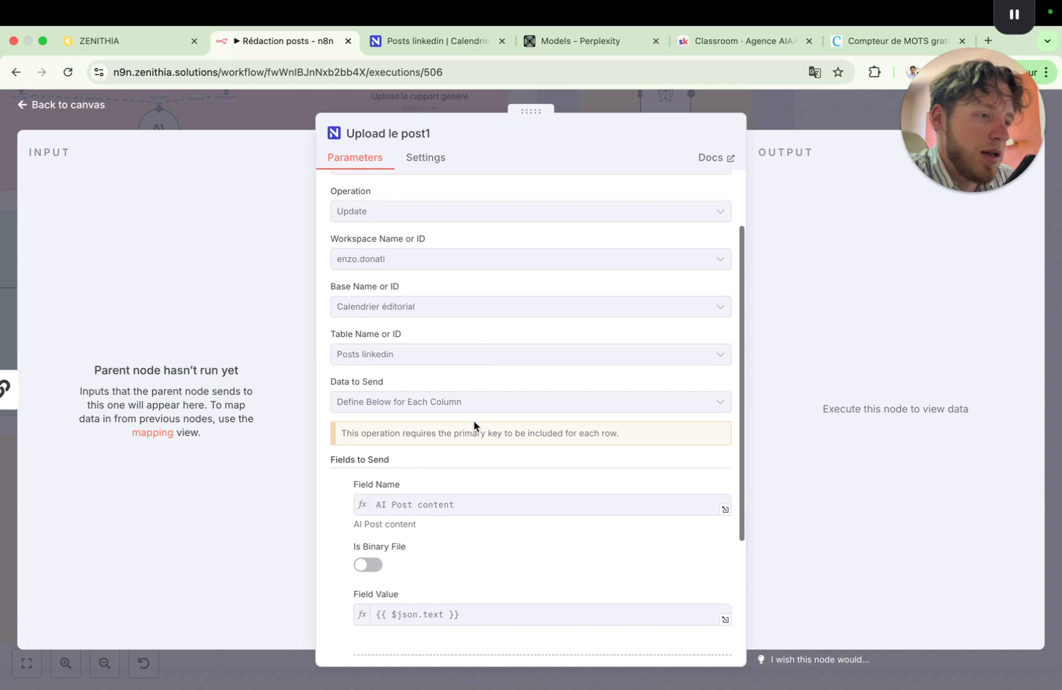
scroll(473, 421, "down", 3)
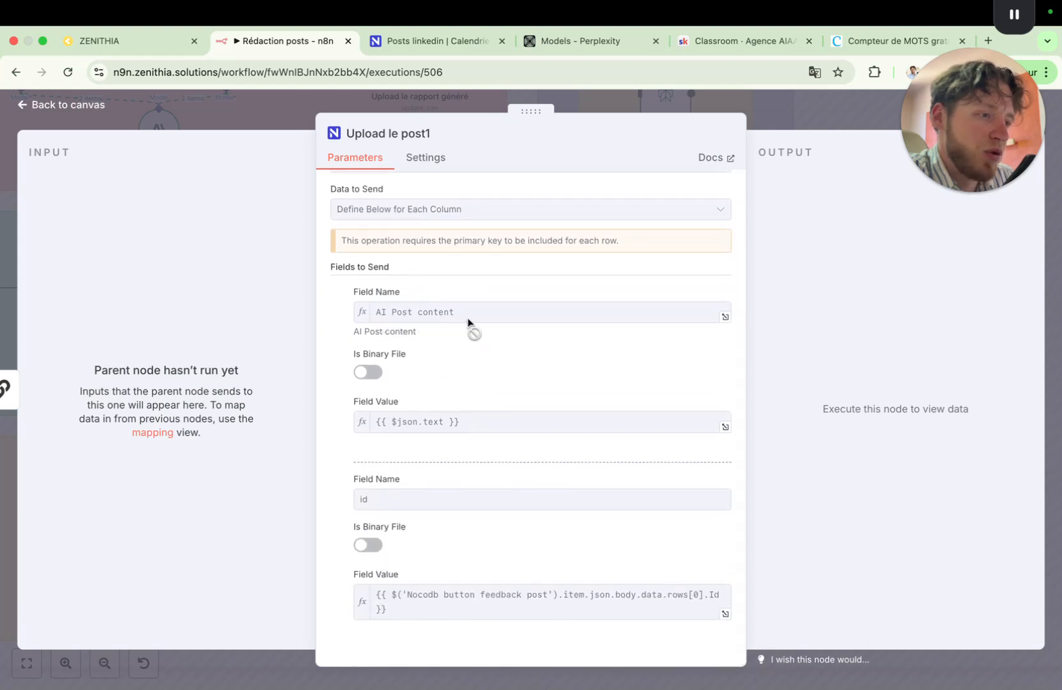
Switch to NocoDB, close the expanded AI Post content, and view the table's post and feedback columns
left_click(430, 41)
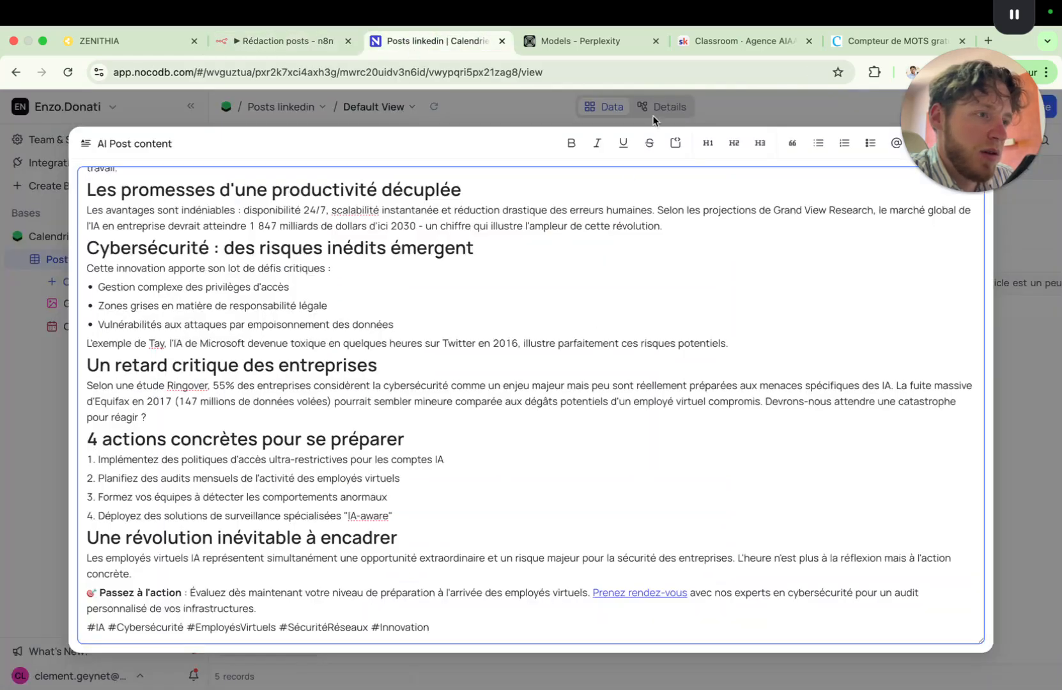
left_click(761, 109)
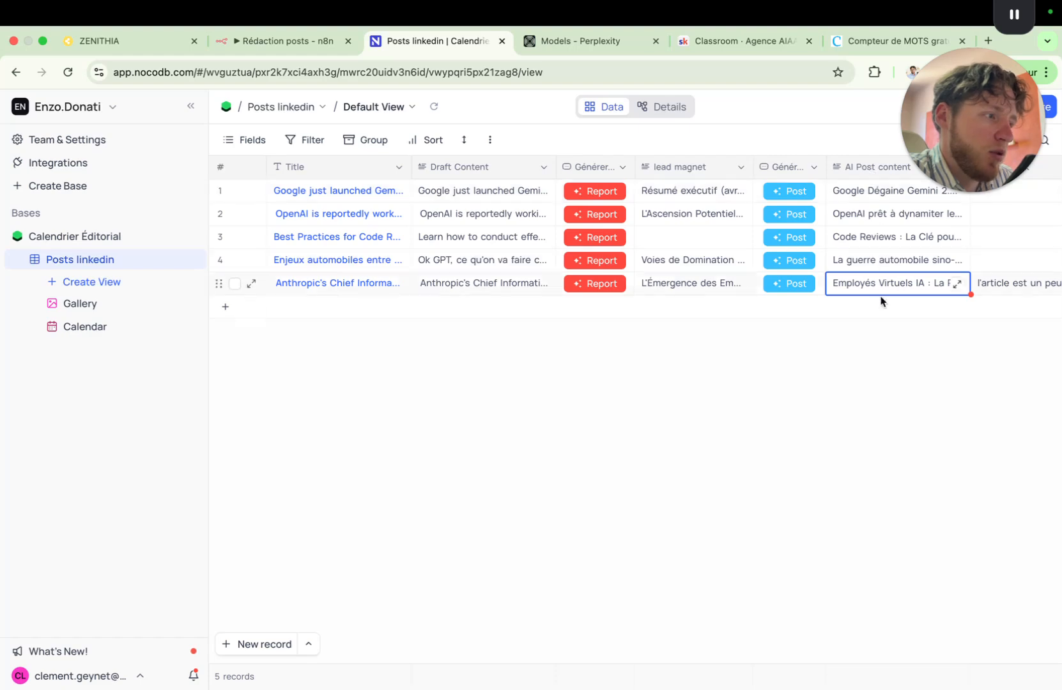
scroll(841, 468, "right", 4)
scroll(840, 467, "right", 2)
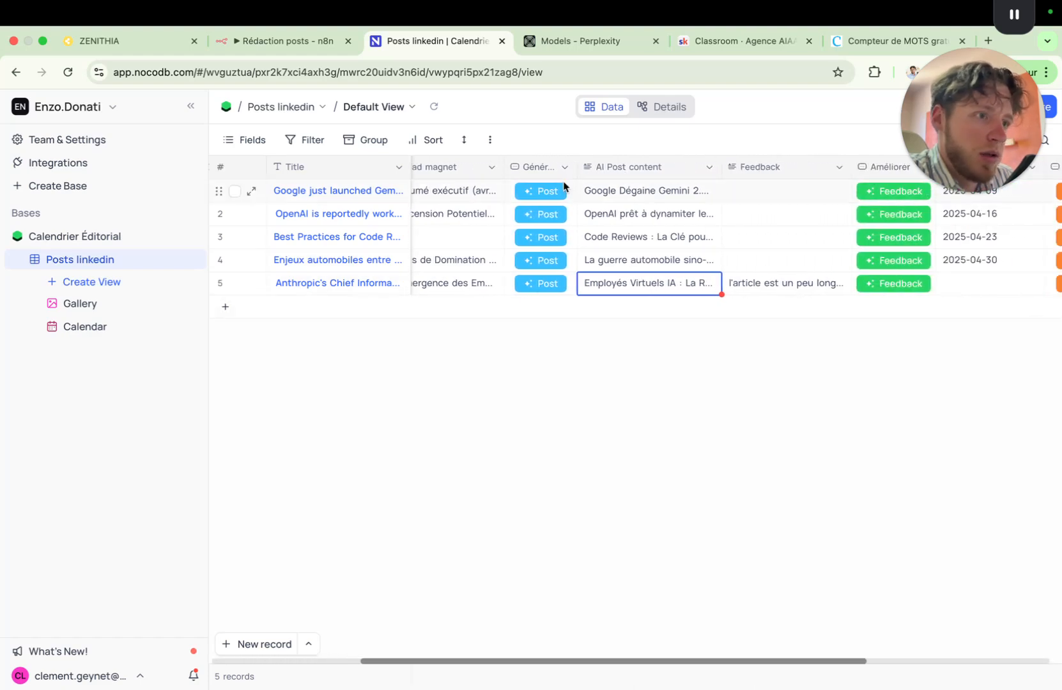
Return to n8n, close the Upload le post1 node, and view the Proposition automatique de posts – Veille automatisée section
left_click(284, 40)
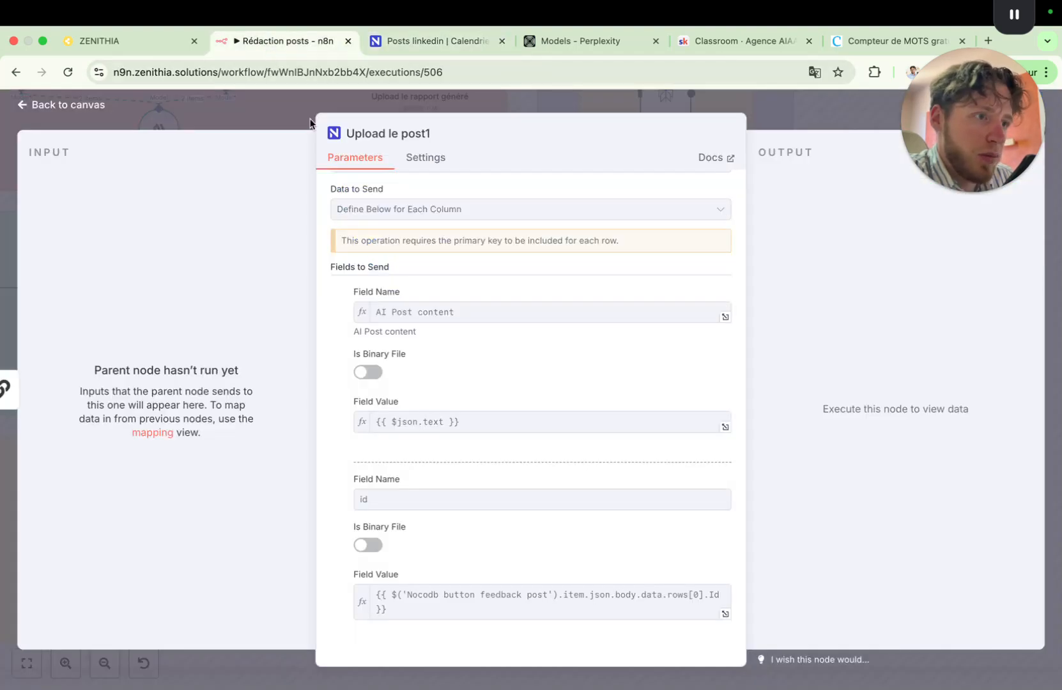
left_click(796, 97)
scroll(606, 432, "down", 3)
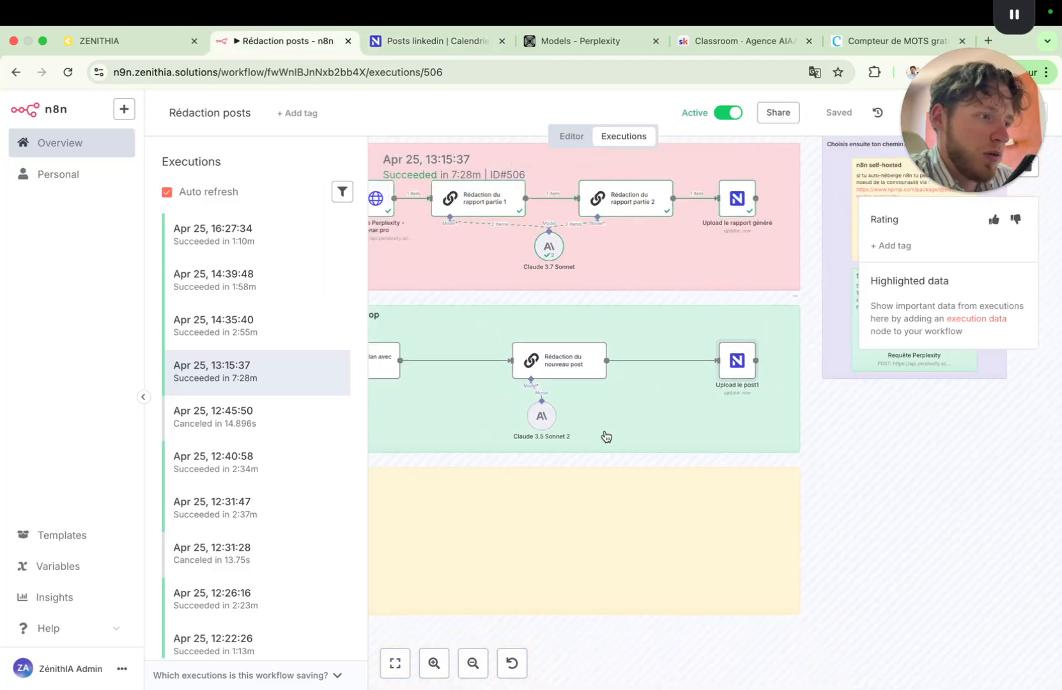
scroll(511, 387, "left", 5)
scroll(511, 387, "down", 3)
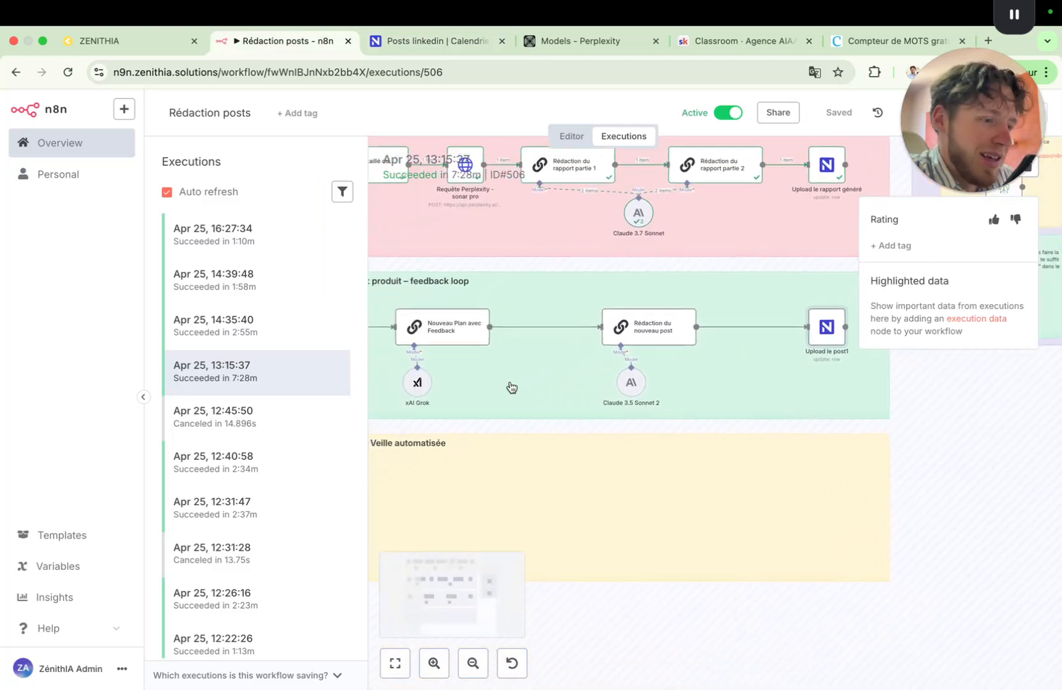
scroll(619, 429, "down", 2)
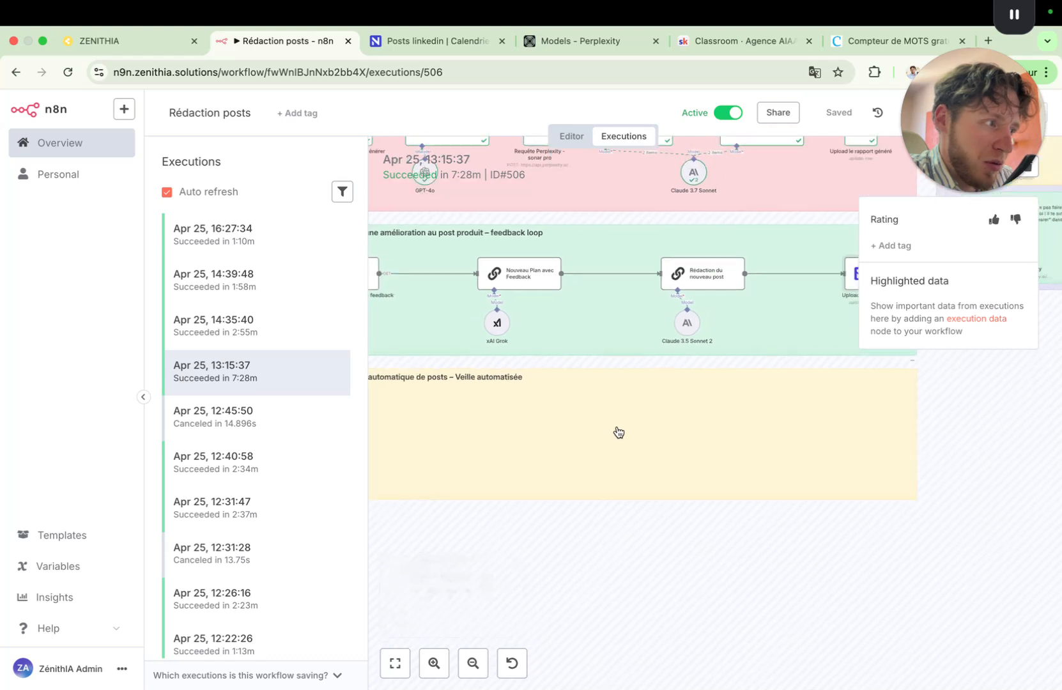
scroll(535, 426, "down", 1)
scroll(535, 426, "left", 1)
scroll(535, 426, "left", 2)
scroll(534, 426, "down", 1)
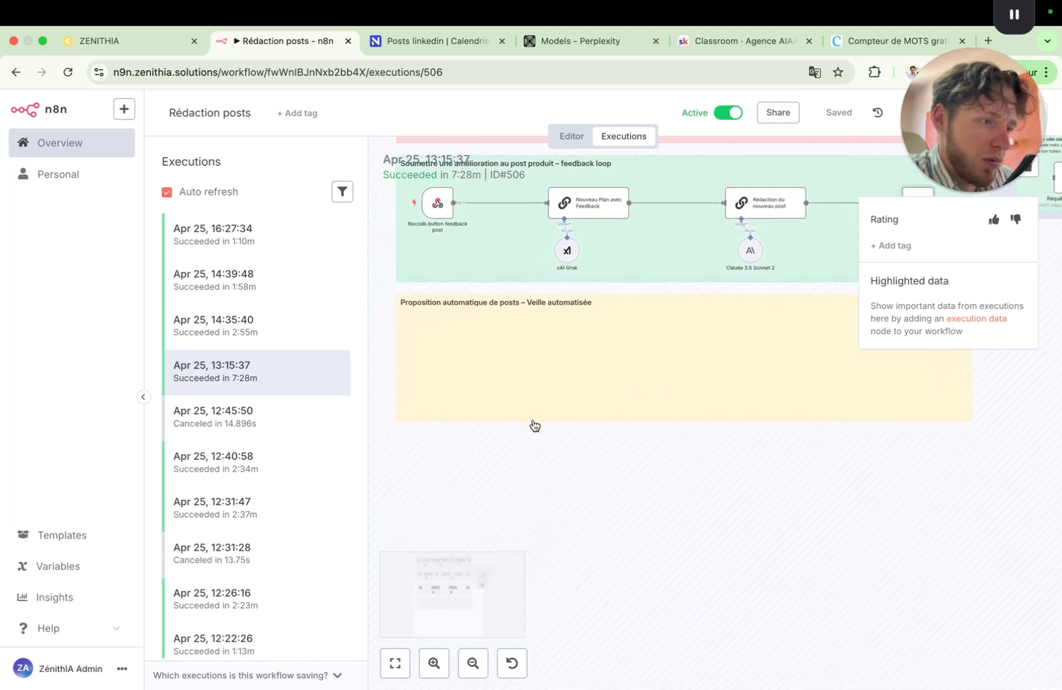
scroll(535, 426, "right", 1)
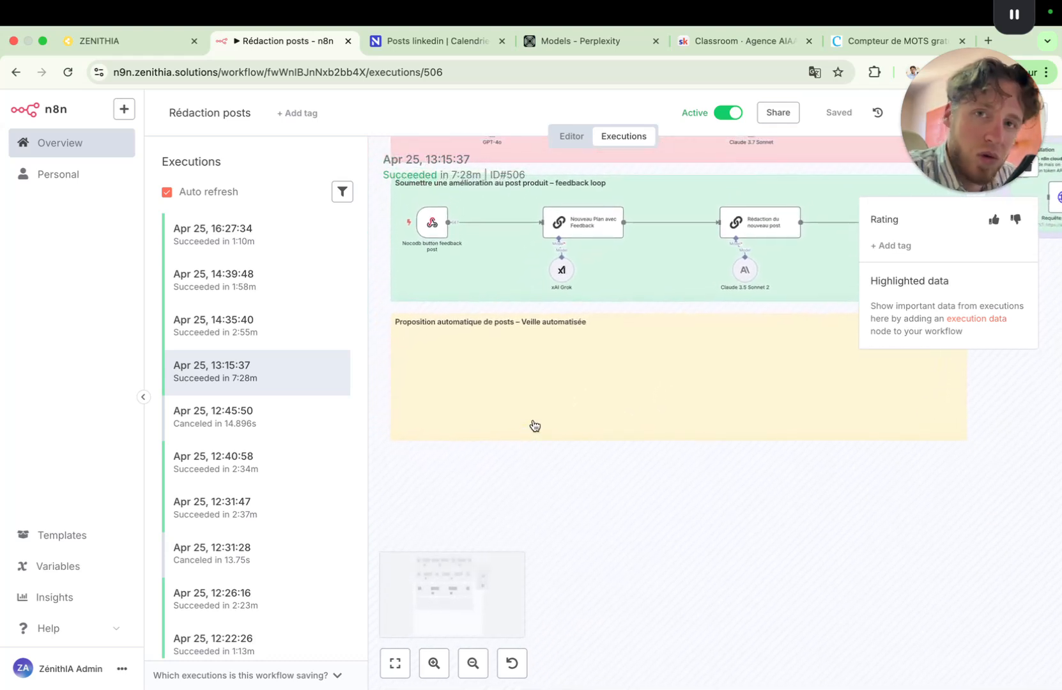
scroll(535, 425, "right", 1)
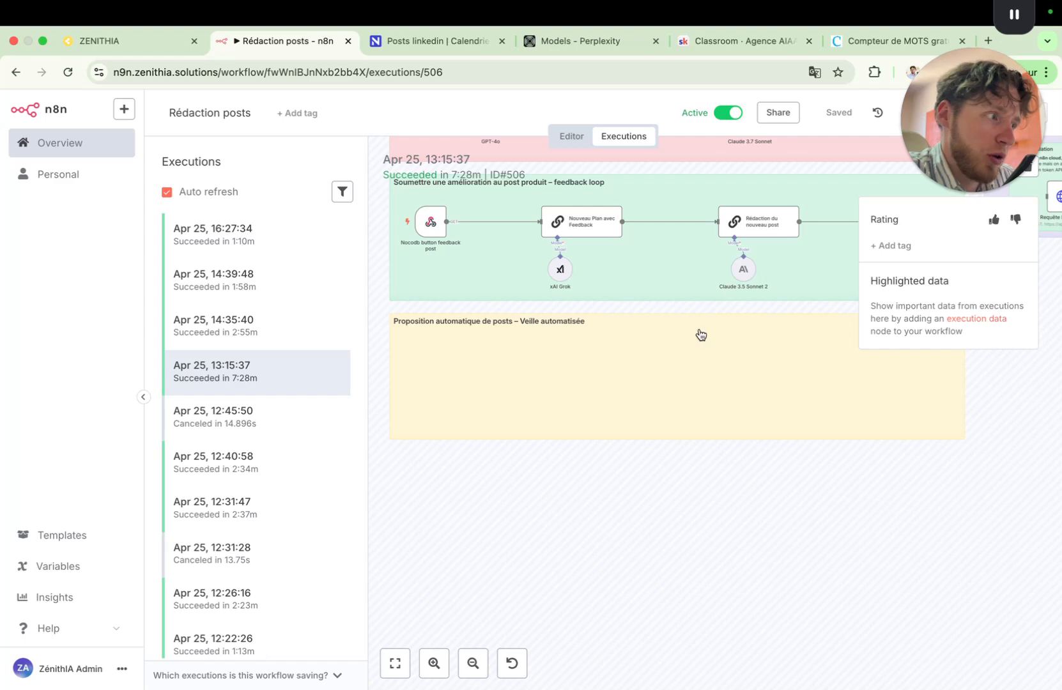
Look over the post, lead magnet and feedback loop sections, ending on the Veille automatisée section
scroll(701, 334, "up", 5)
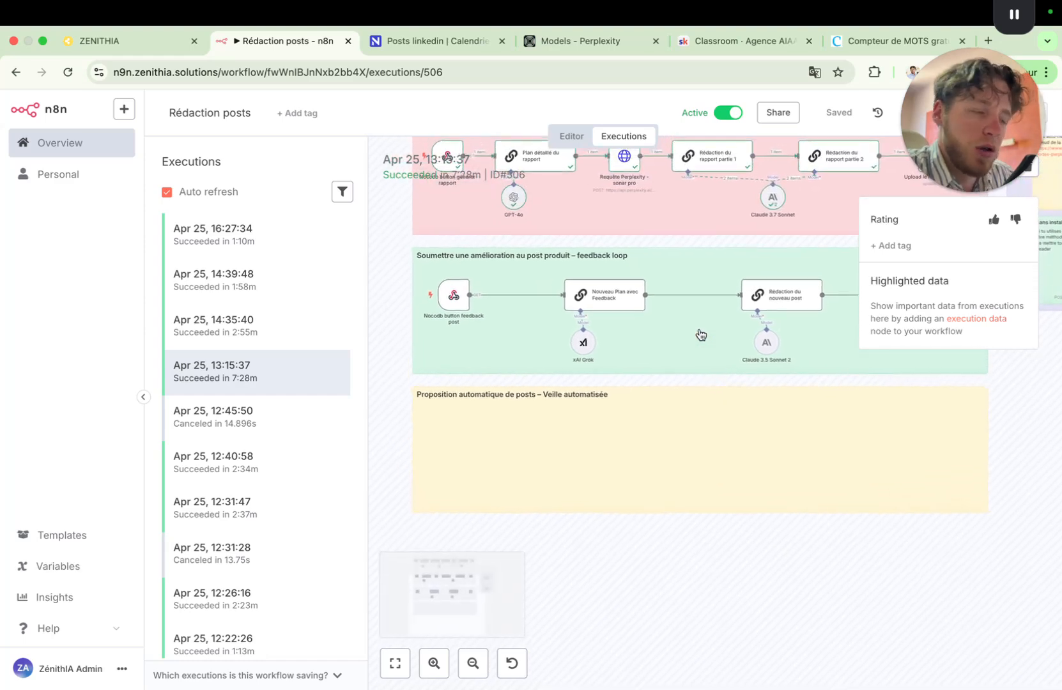
scroll(682, 457, "up", 8)
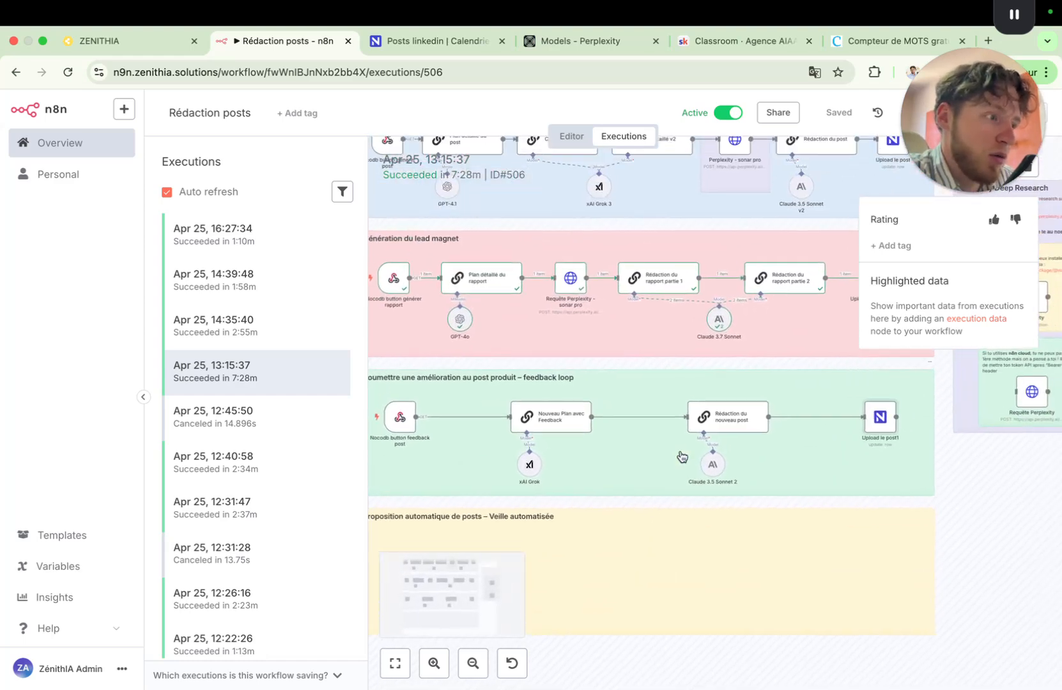
scroll(696, 490, "down", 9)
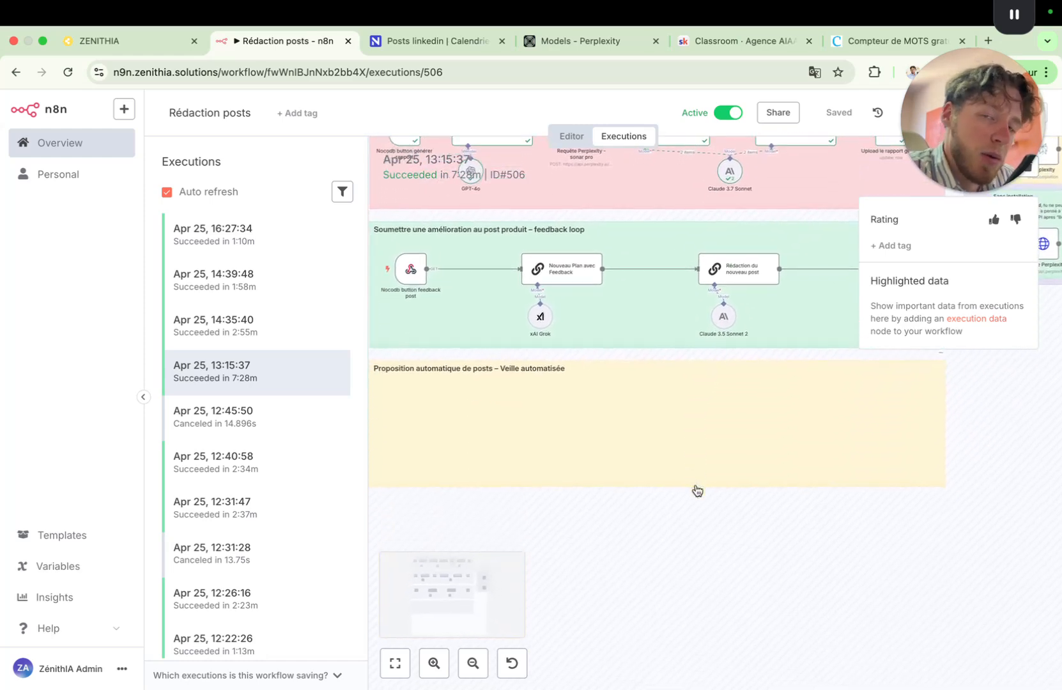
scroll(696, 490, "down", 2)
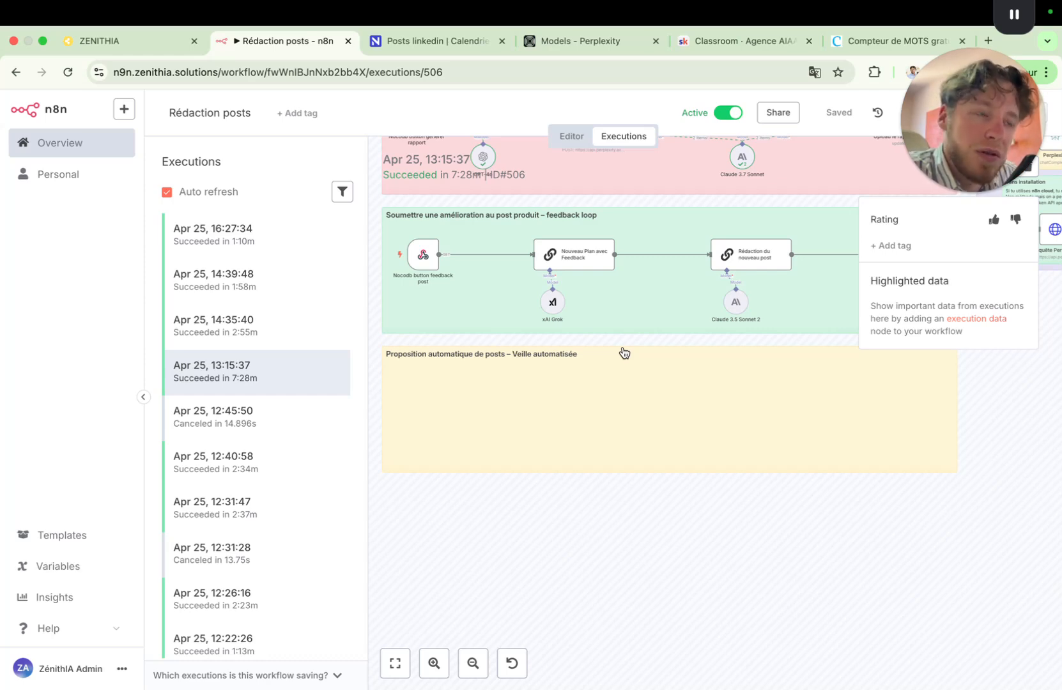
Switch to NocoDB and view the Title and Draft Content columns of the Posts linkedin table
left_click(432, 42)
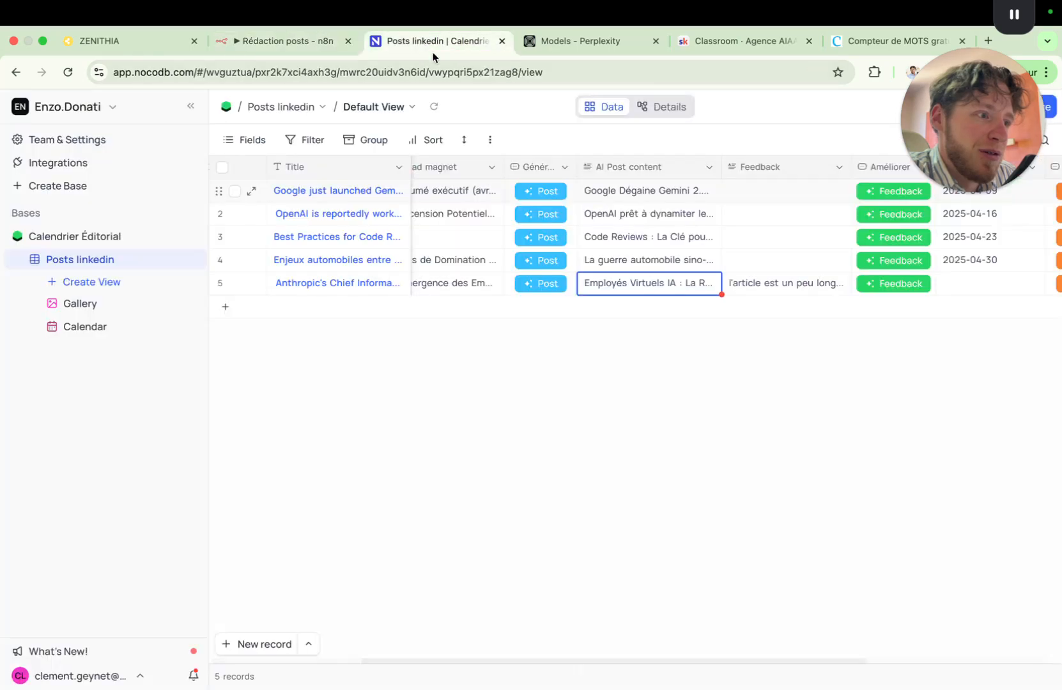
scroll(473, 279, "left", 5)
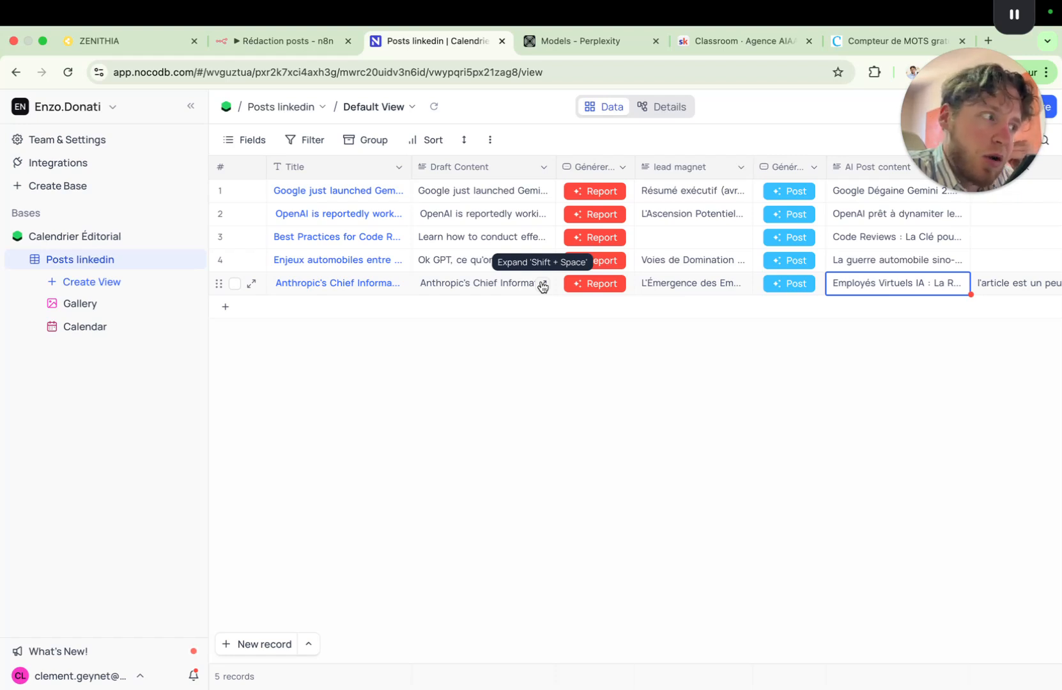
Switch back to n8n and review the workflow sections from the draft-based post down to the Veille automatisée section
left_click(286, 43)
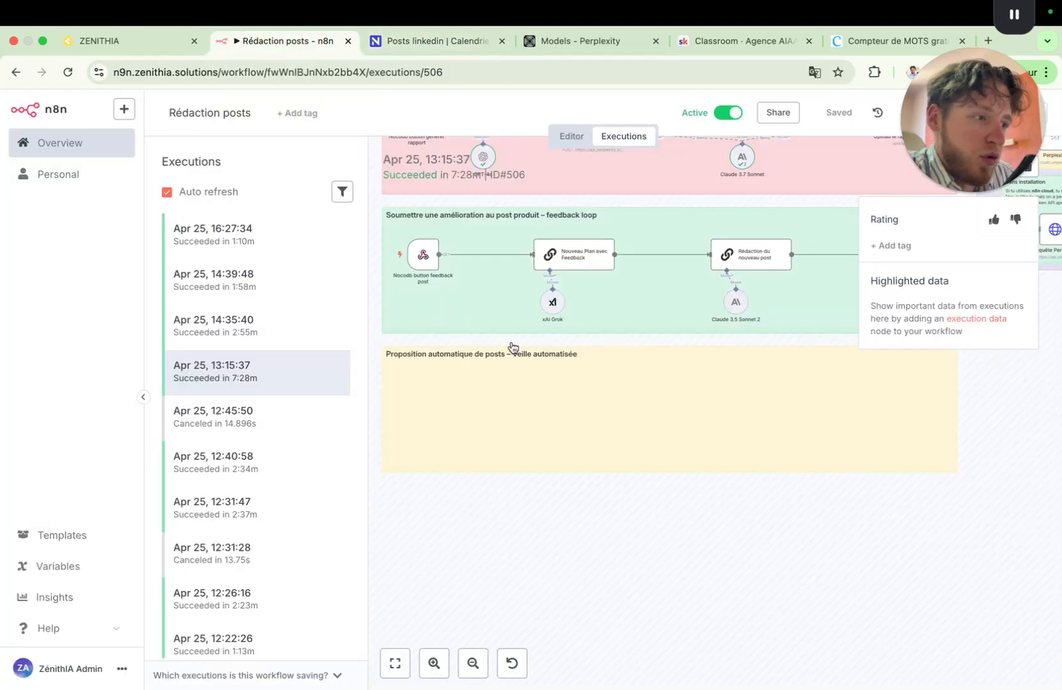
scroll(679, 437, "right", 1)
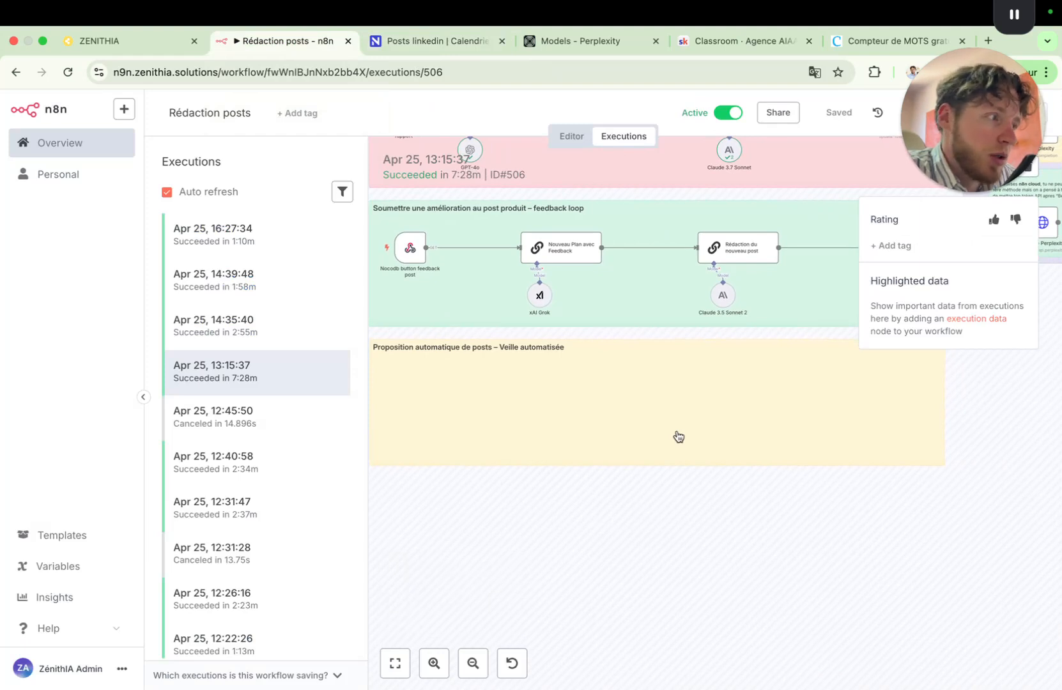
scroll(679, 437, "up", 1)
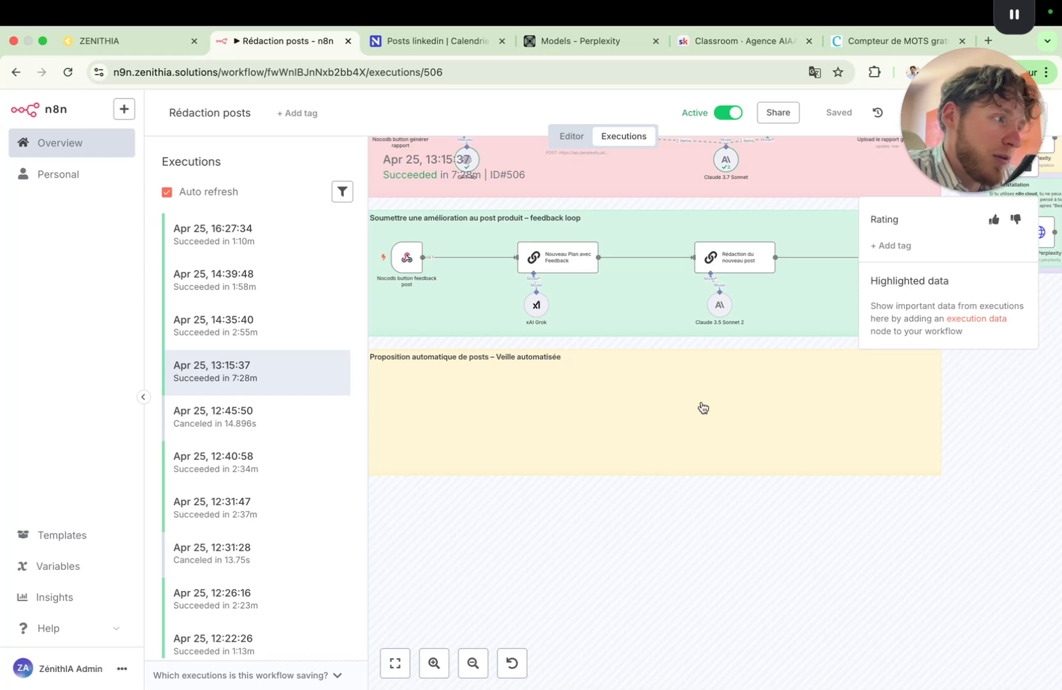
scroll(709, 398, "up", 5)
scroll(710, 400, "up", 5)
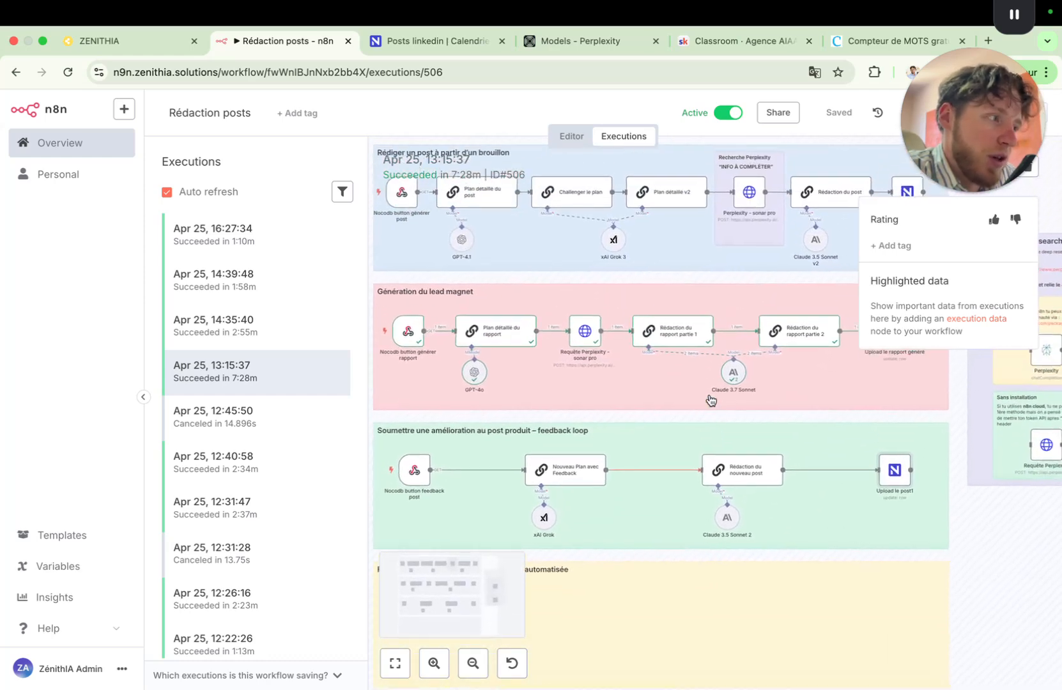
scroll(710, 400, "down", 5)
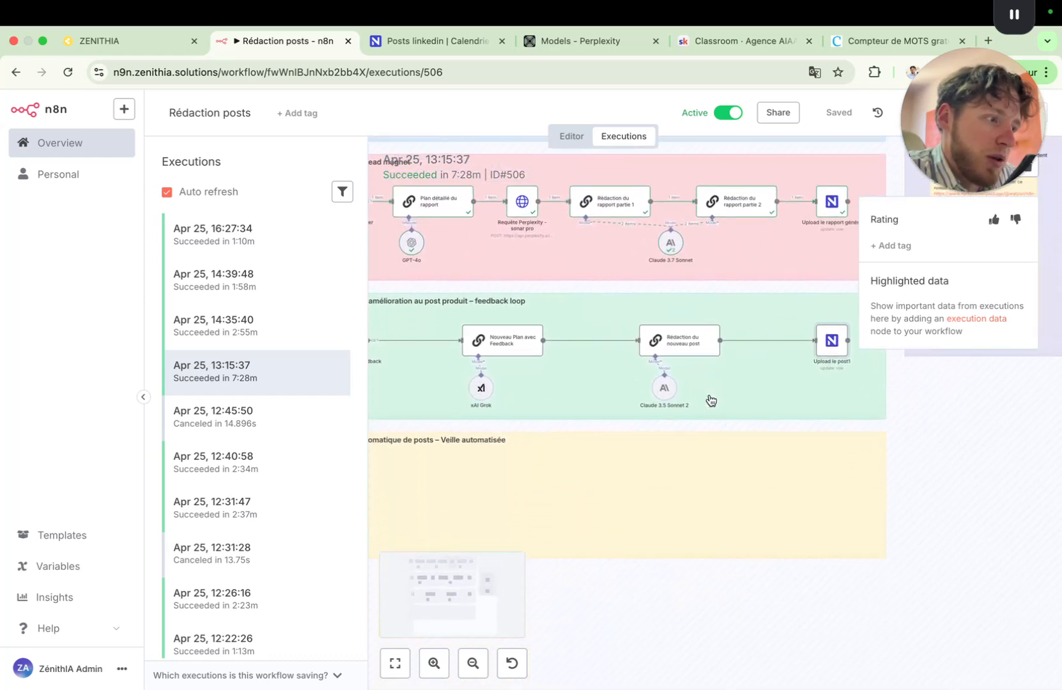
Examine the lead magnet, feedback loop and Veille automatisée sections in the Apr 25, 13:15:37 execution of the workflow
scroll(711, 400, "right", 1)
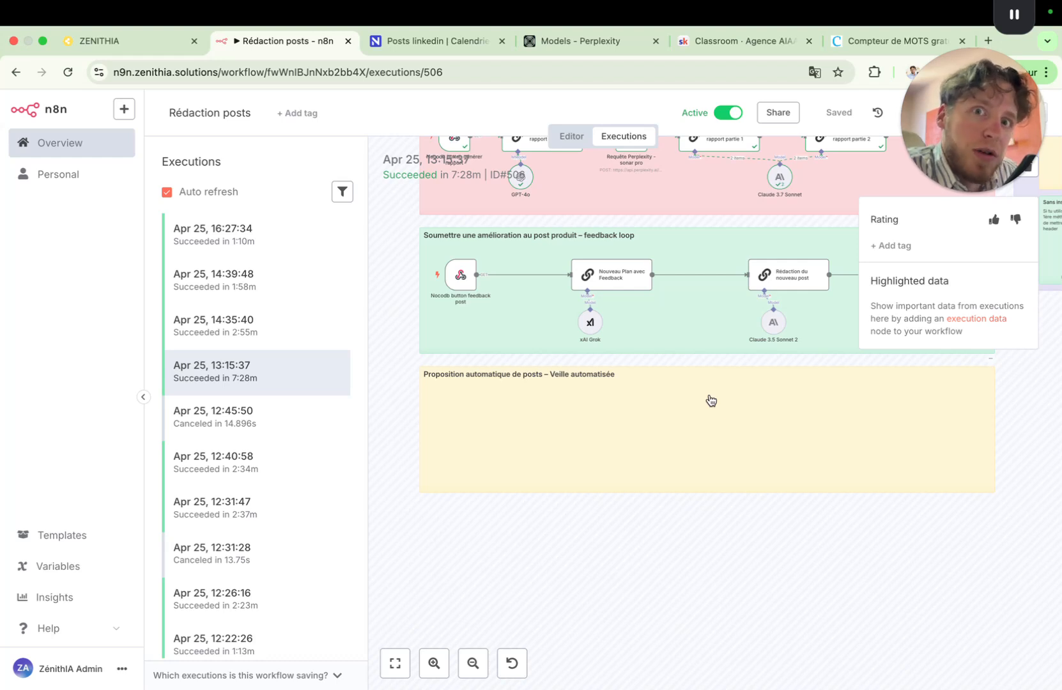
scroll(710, 400, "up", 1)
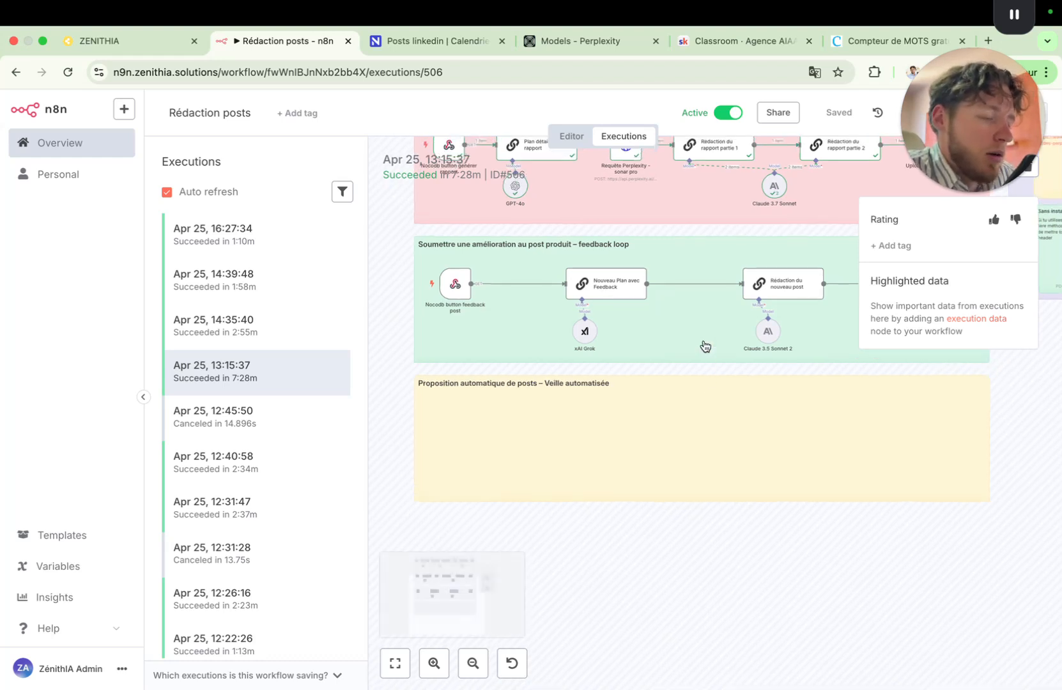
scroll(683, 380, "down", 2)
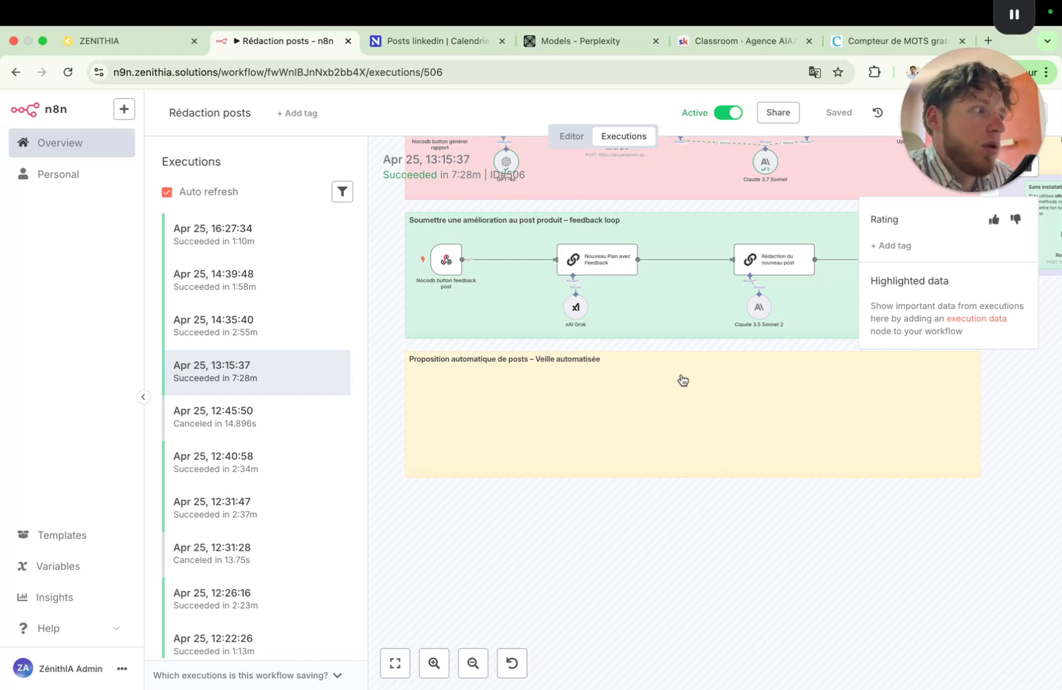
scroll(682, 380, "up", 10)
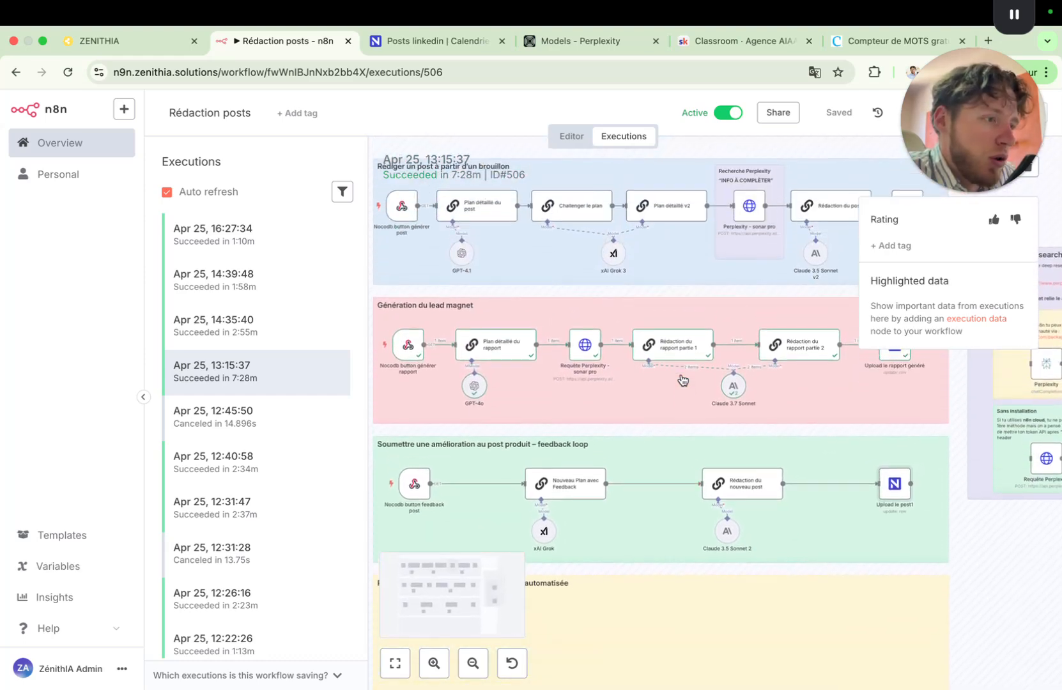
scroll(682, 381, "down", 3)
scroll(682, 380, "right", 4)
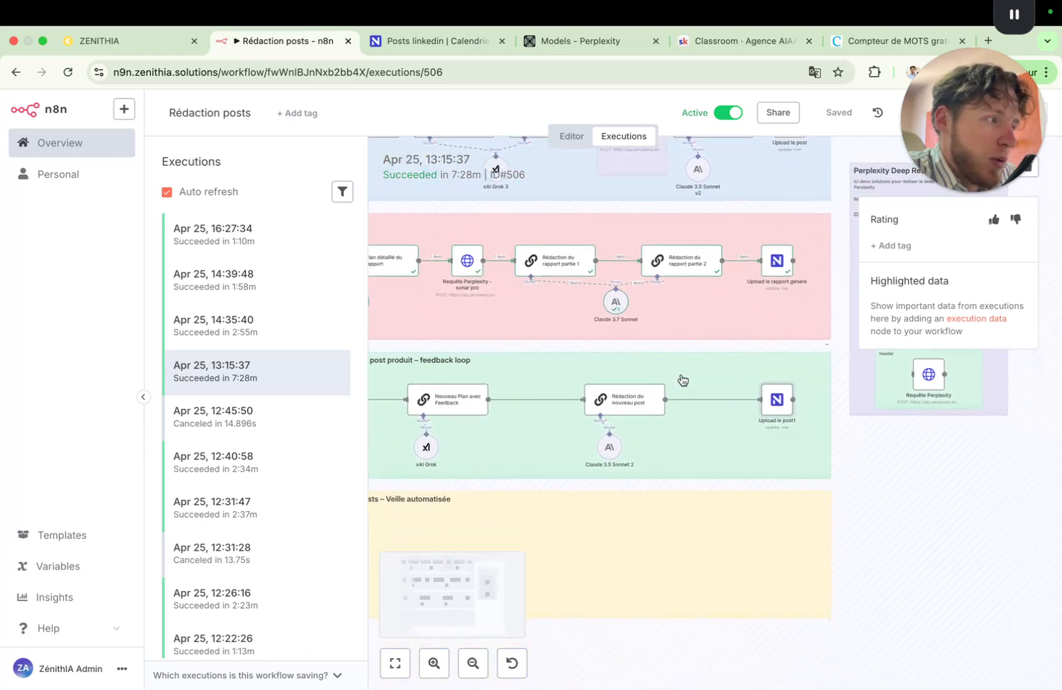
scroll(682, 380, "left", 3)
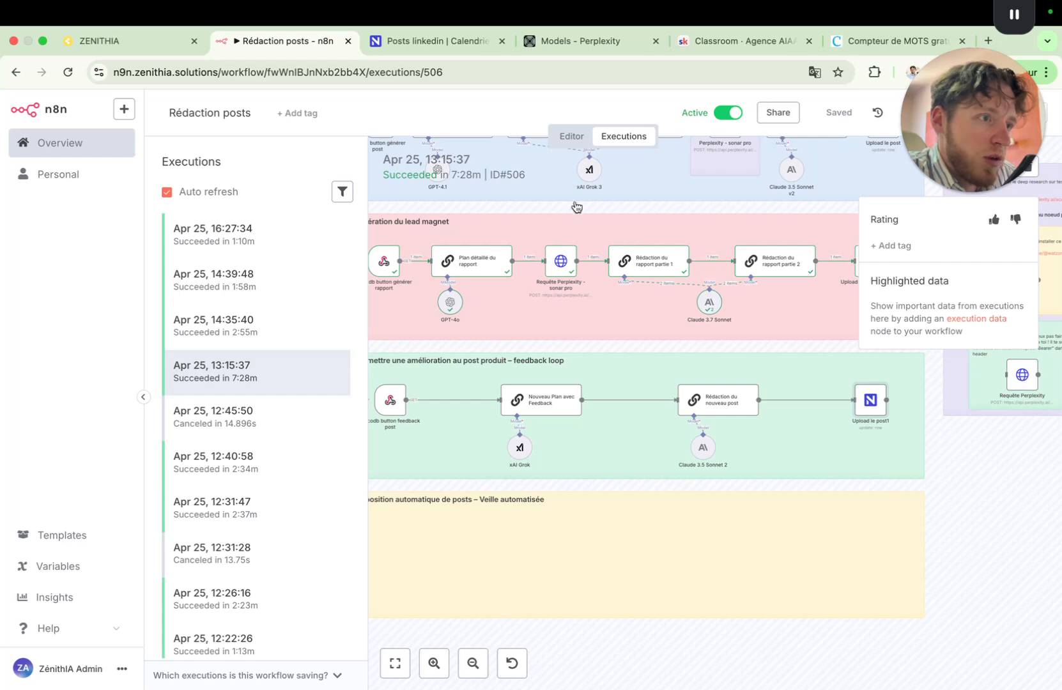
scroll(595, 331, "down", 3)
Leave the execution view for the Rédaction posts editor and bring all four workflow sections and the Perplexity Deep Research notes into view
left_click(570, 136)
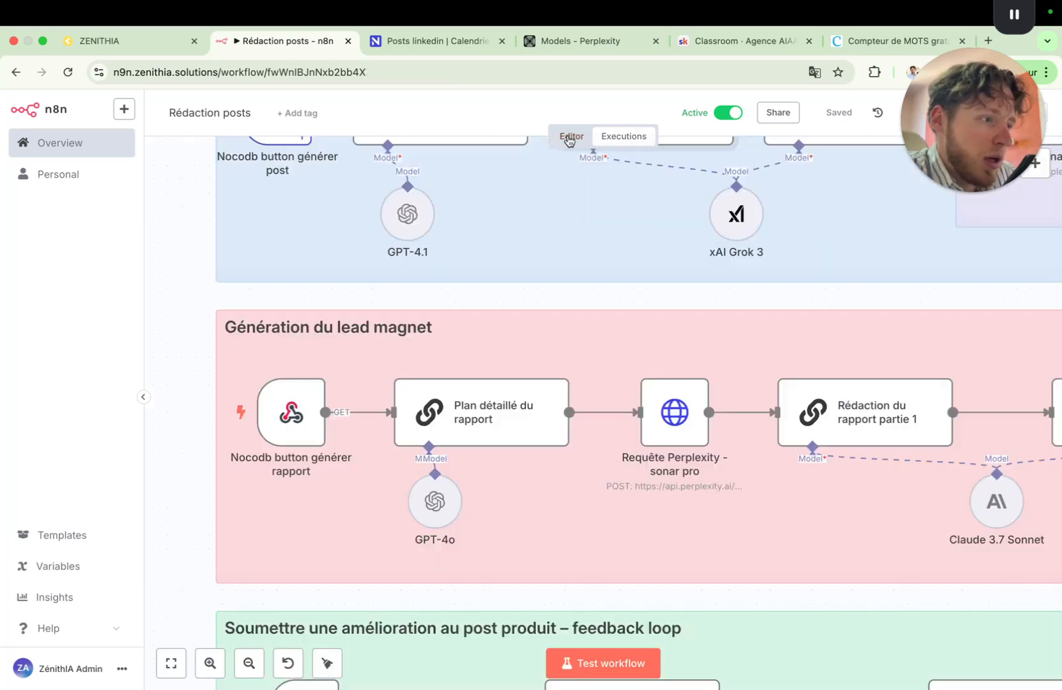
scroll(754, 373, "down", 5)
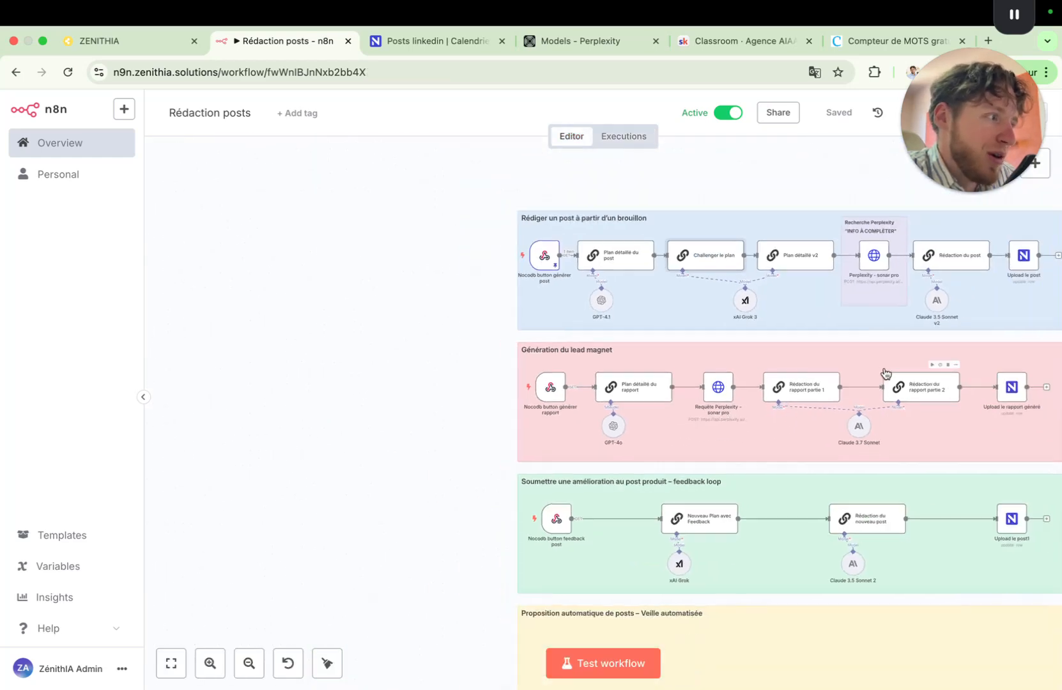
scroll(884, 369, "right", 3)
scroll(884, 369, "right", 2)
scroll(884, 369, "down", 1)
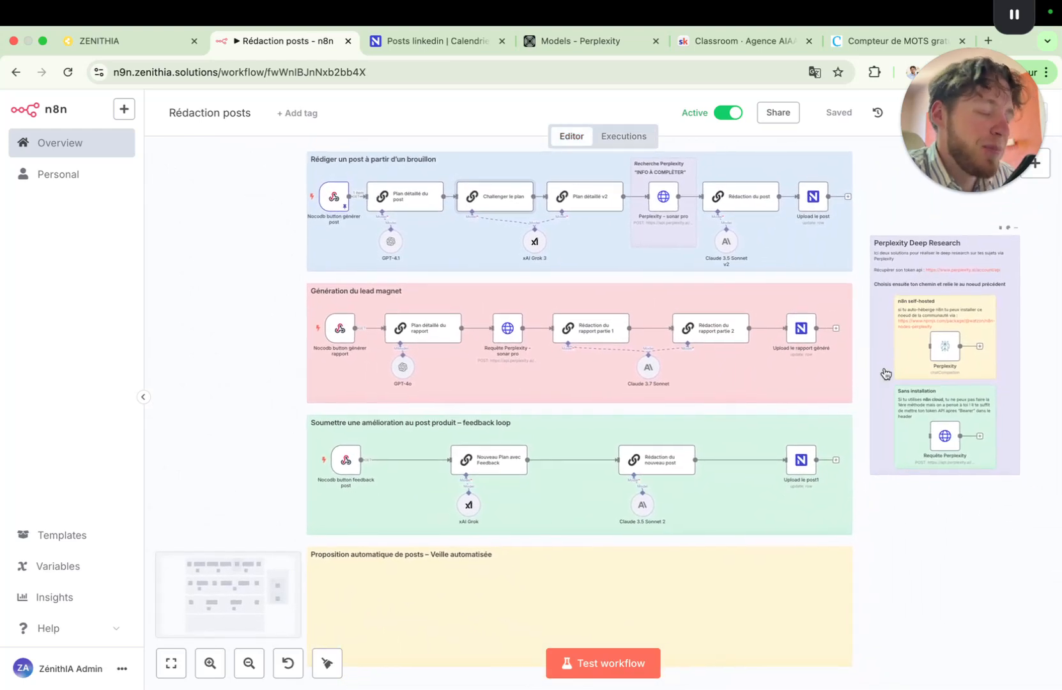